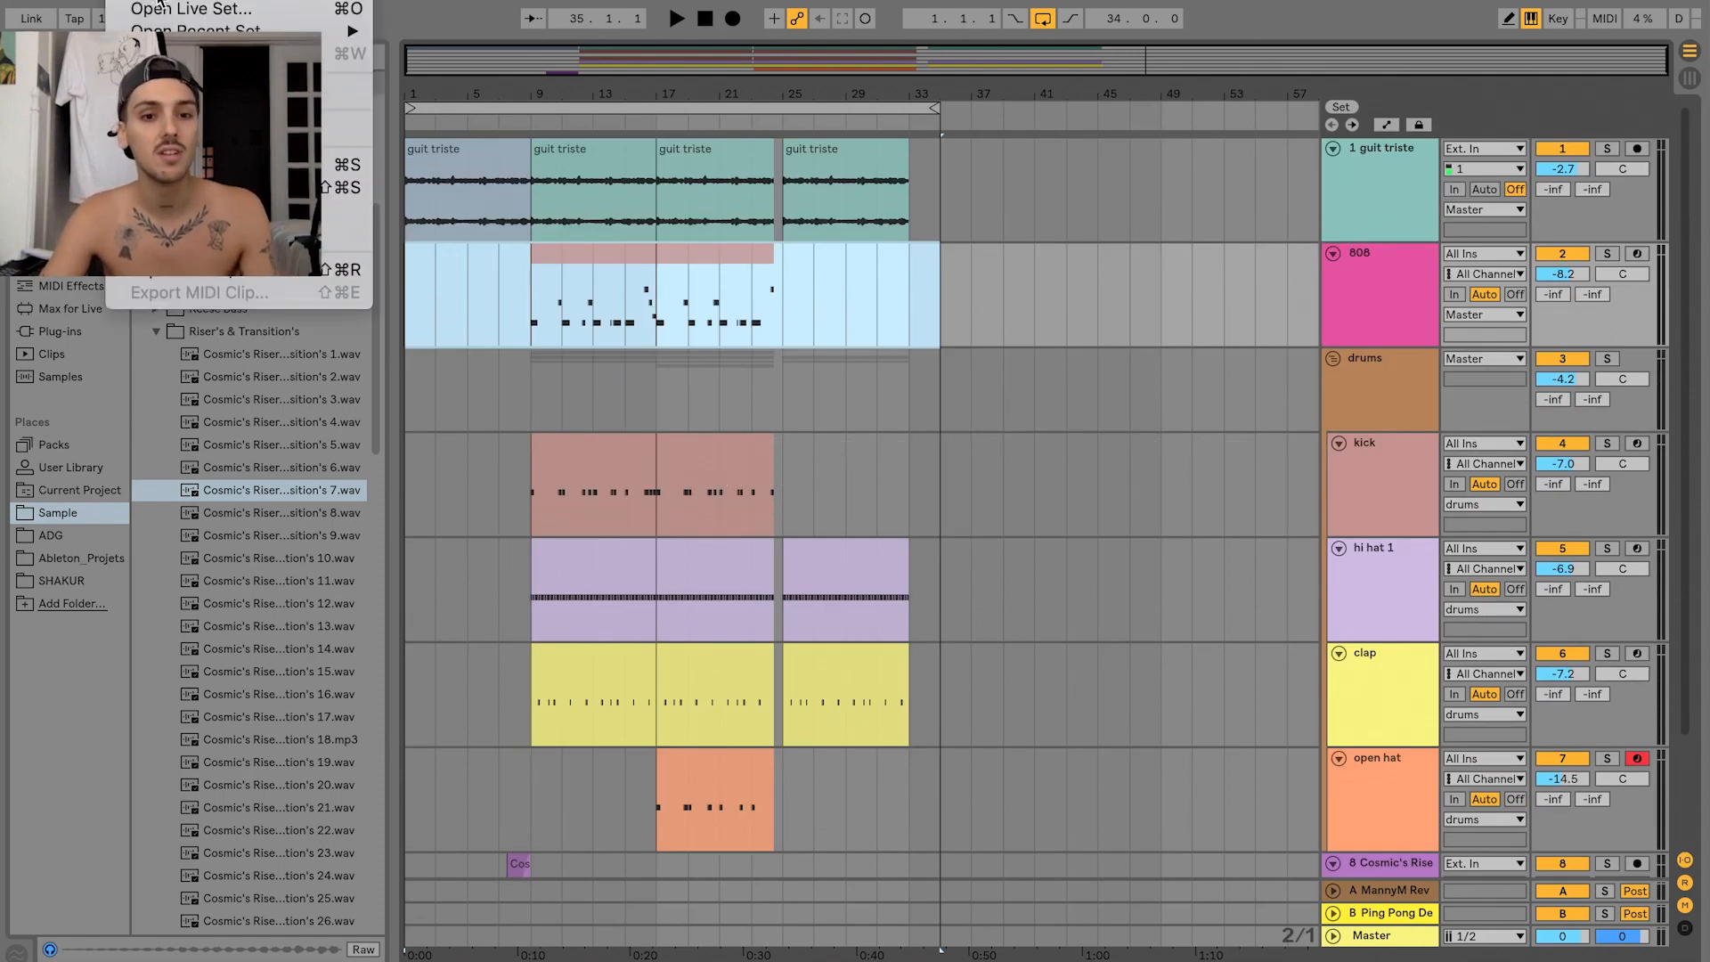
- Leave the current project and open a new Live set with the default audio and MIDI tracks
key("super+w")
left_click(677, 521)
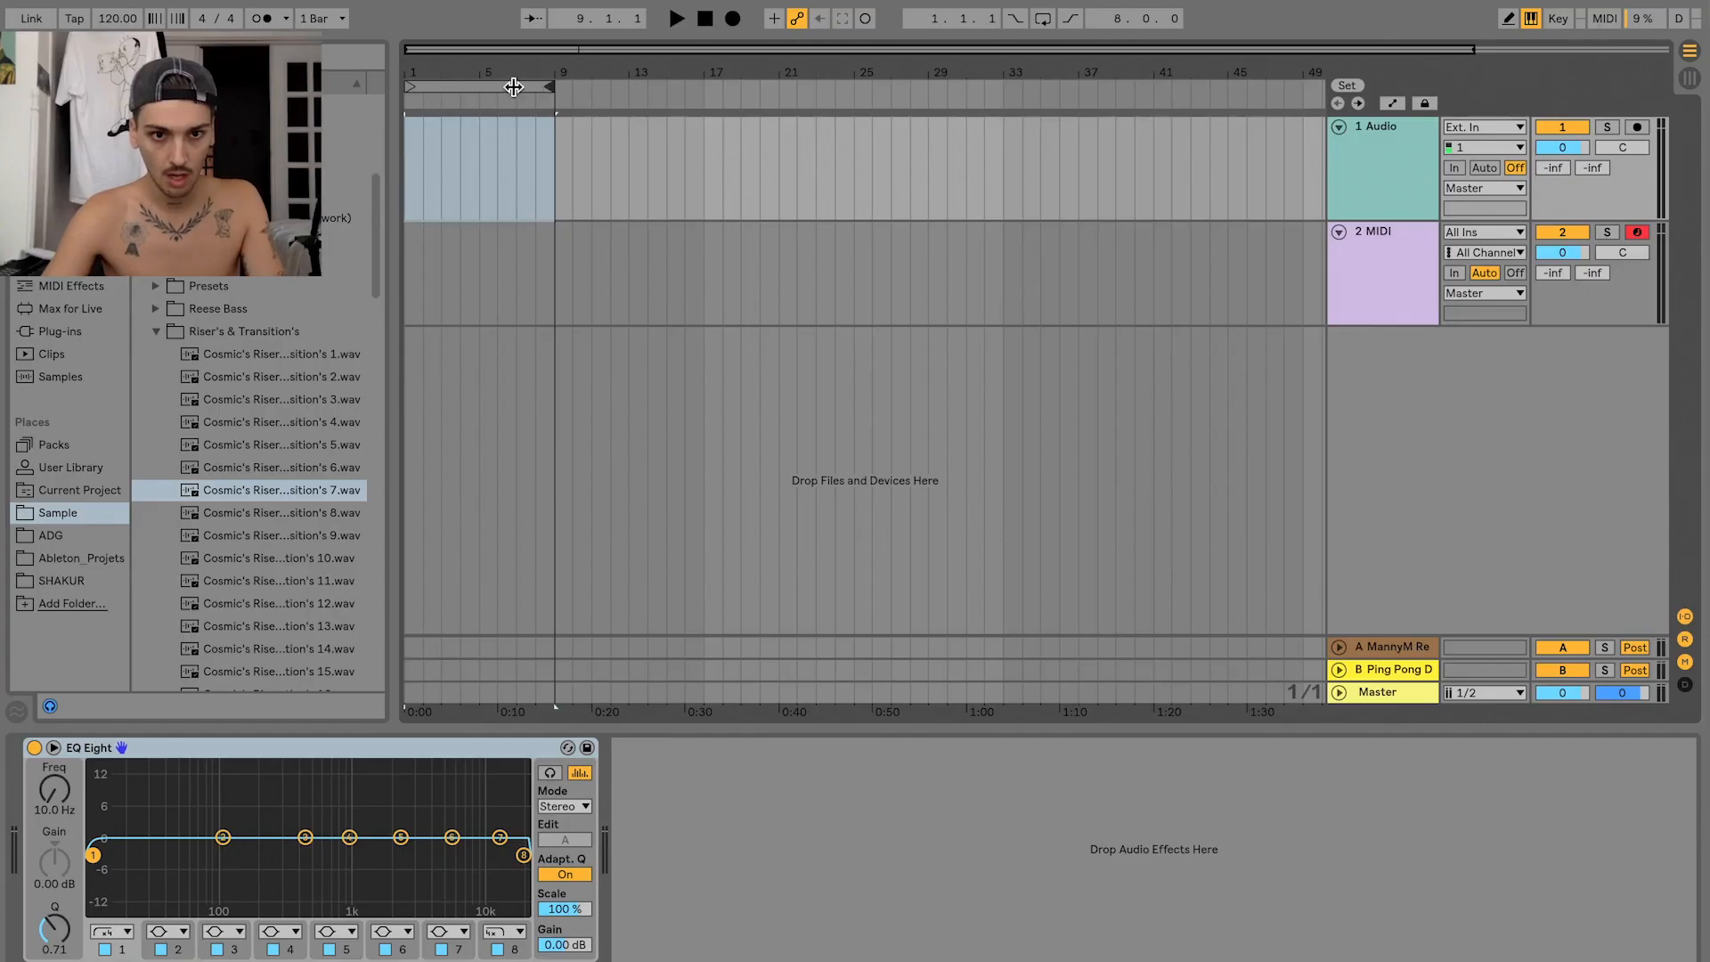
- Inspect the default audio and MIDI tracks and the EQ Eight loaded on each of them
left_click(514, 87)
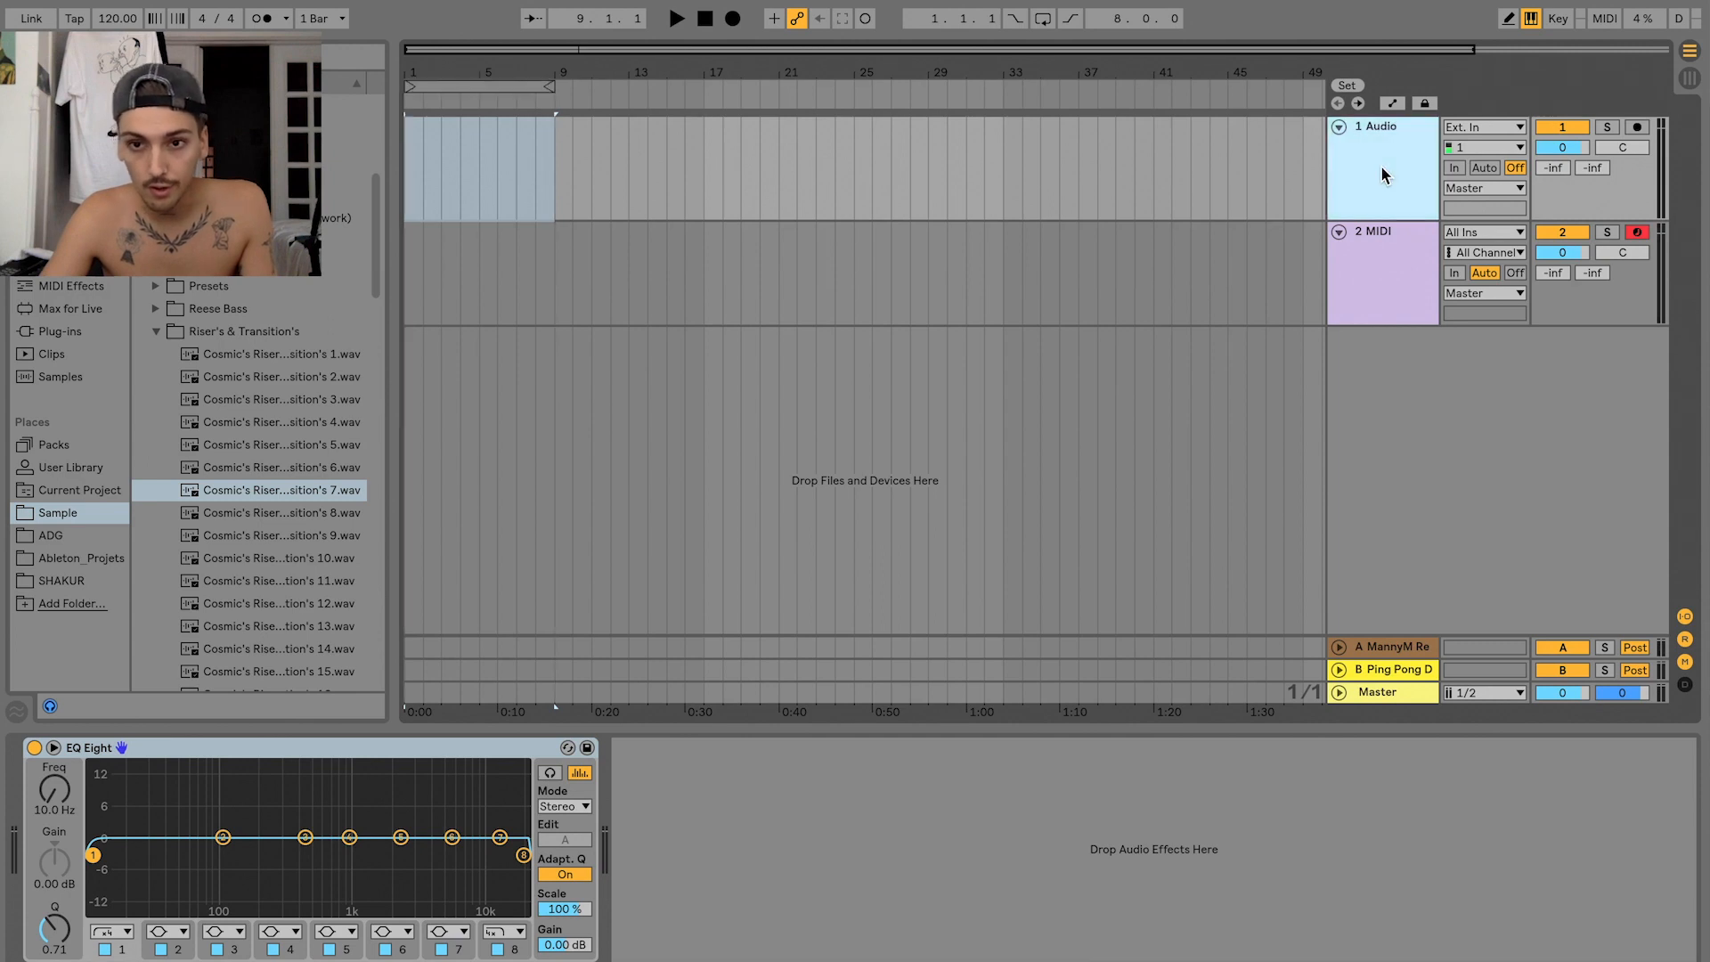
left_click(1378, 287)
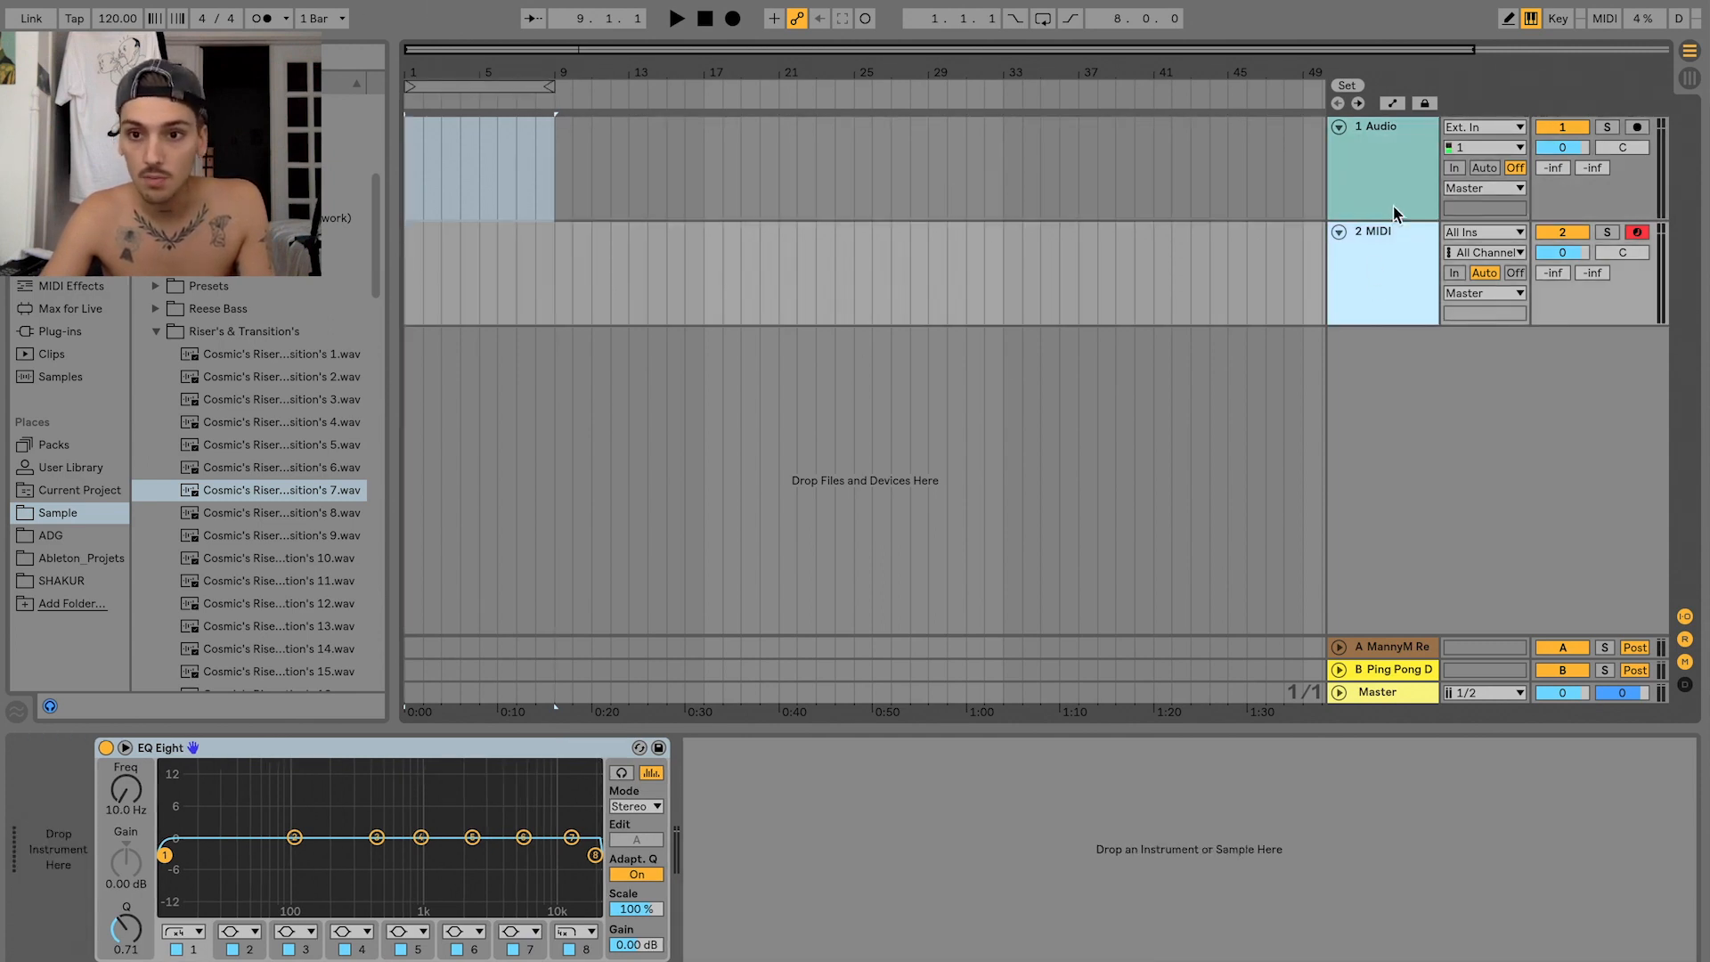
left_click(1385, 174)
left_click(1385, 282)
left_click(1381, 178)
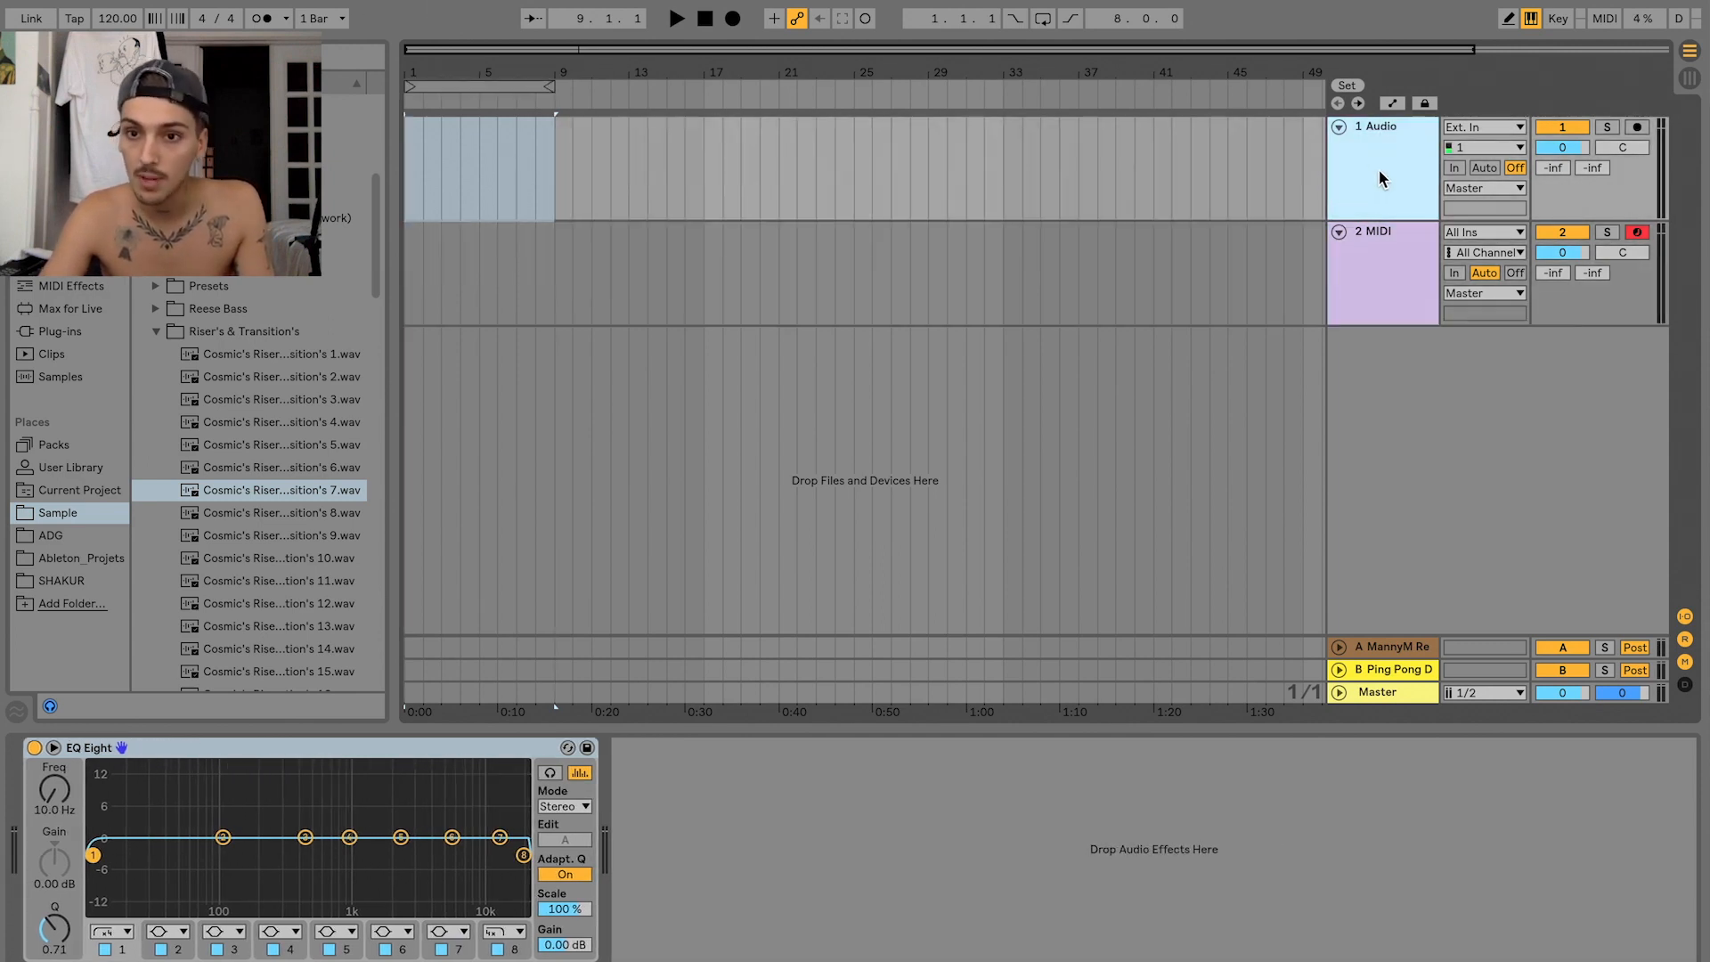
left_click(1388, 270)
left_click(1384, 176)
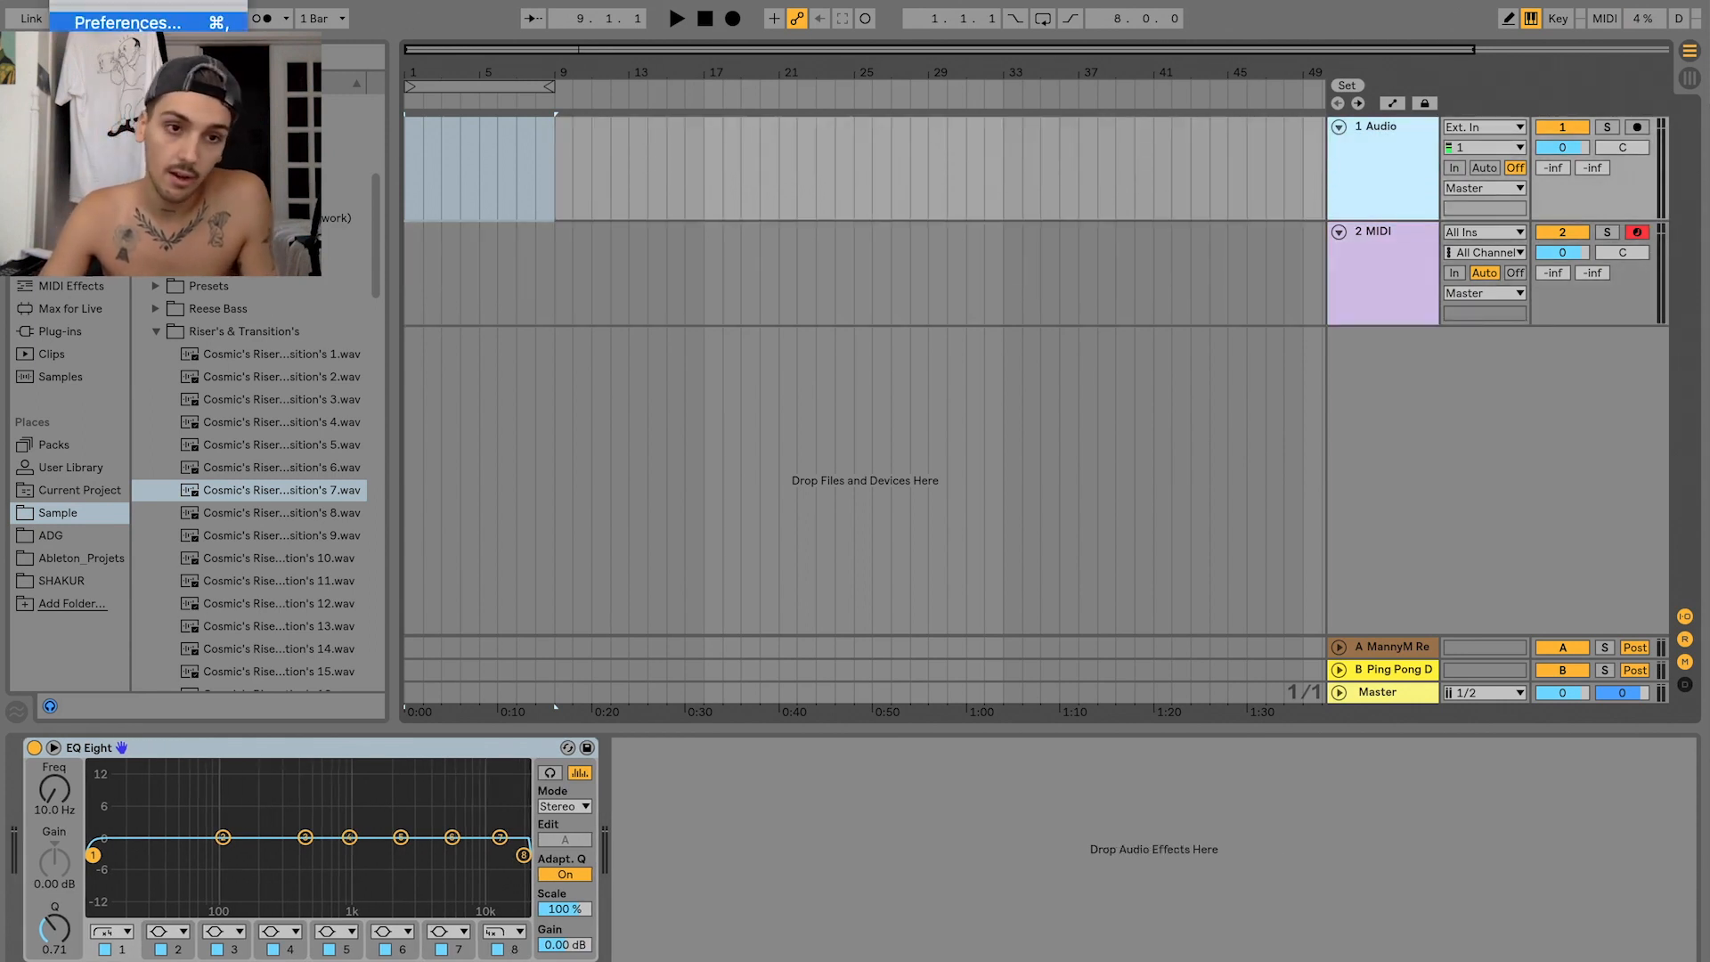
- Check the File Folder preferences for saving the current set as default, and return to the audio track
key("super+comma")
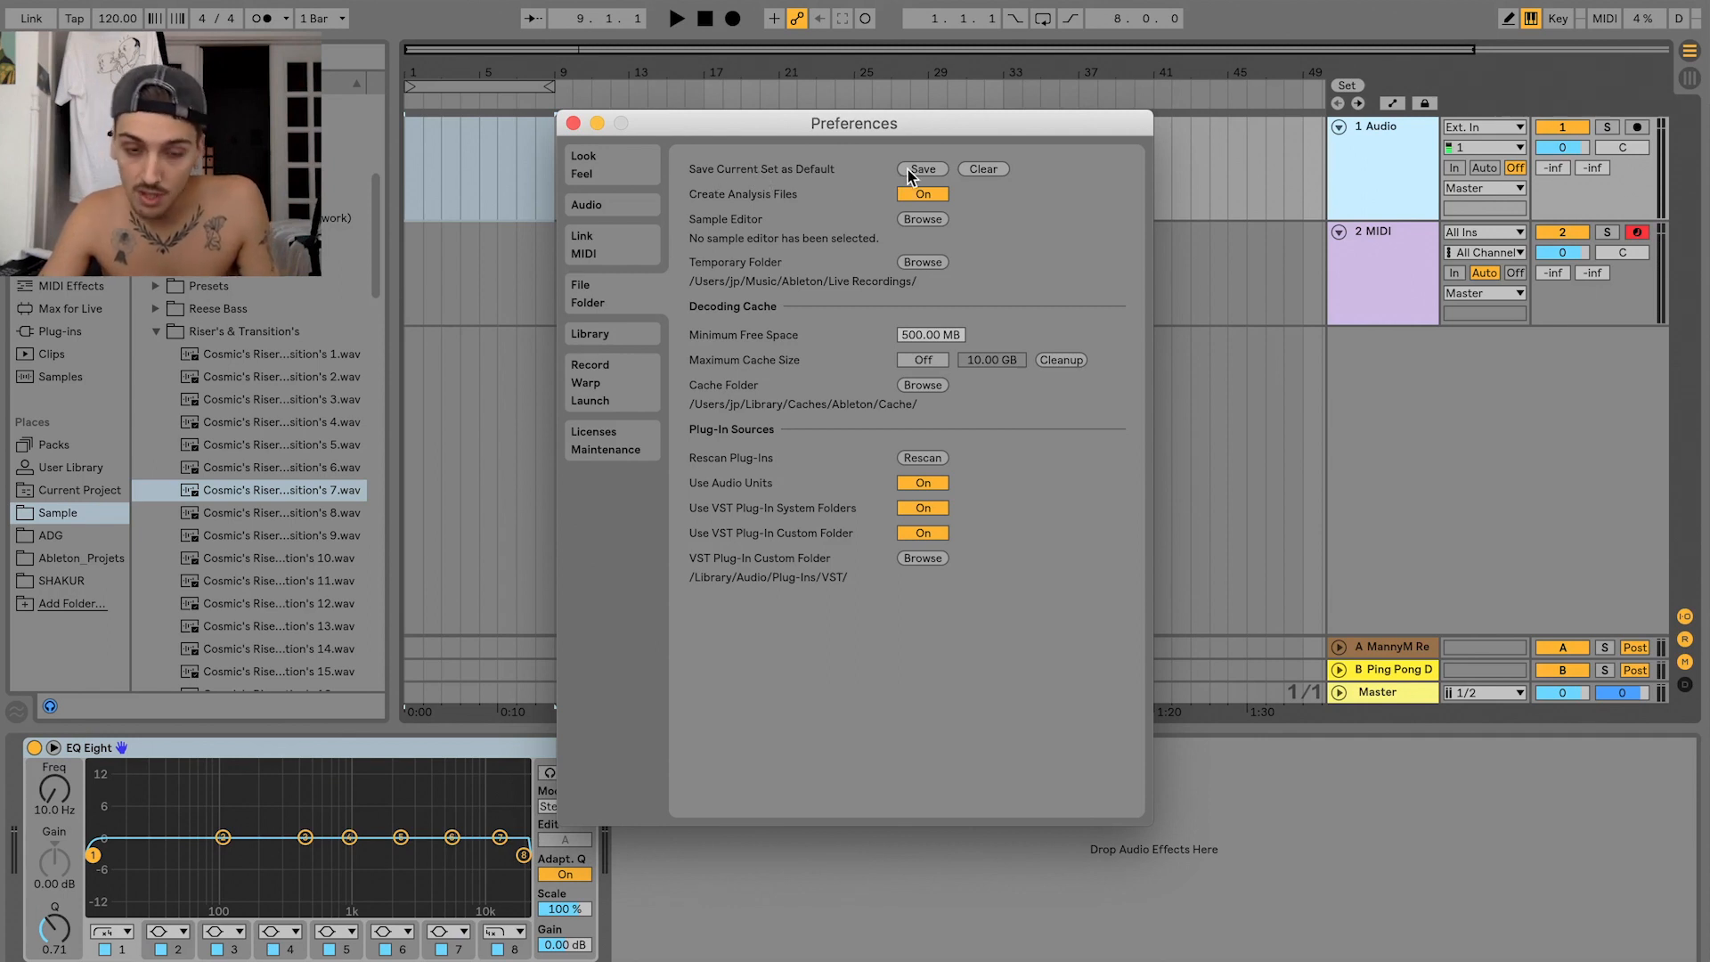
left_click(573, 126)
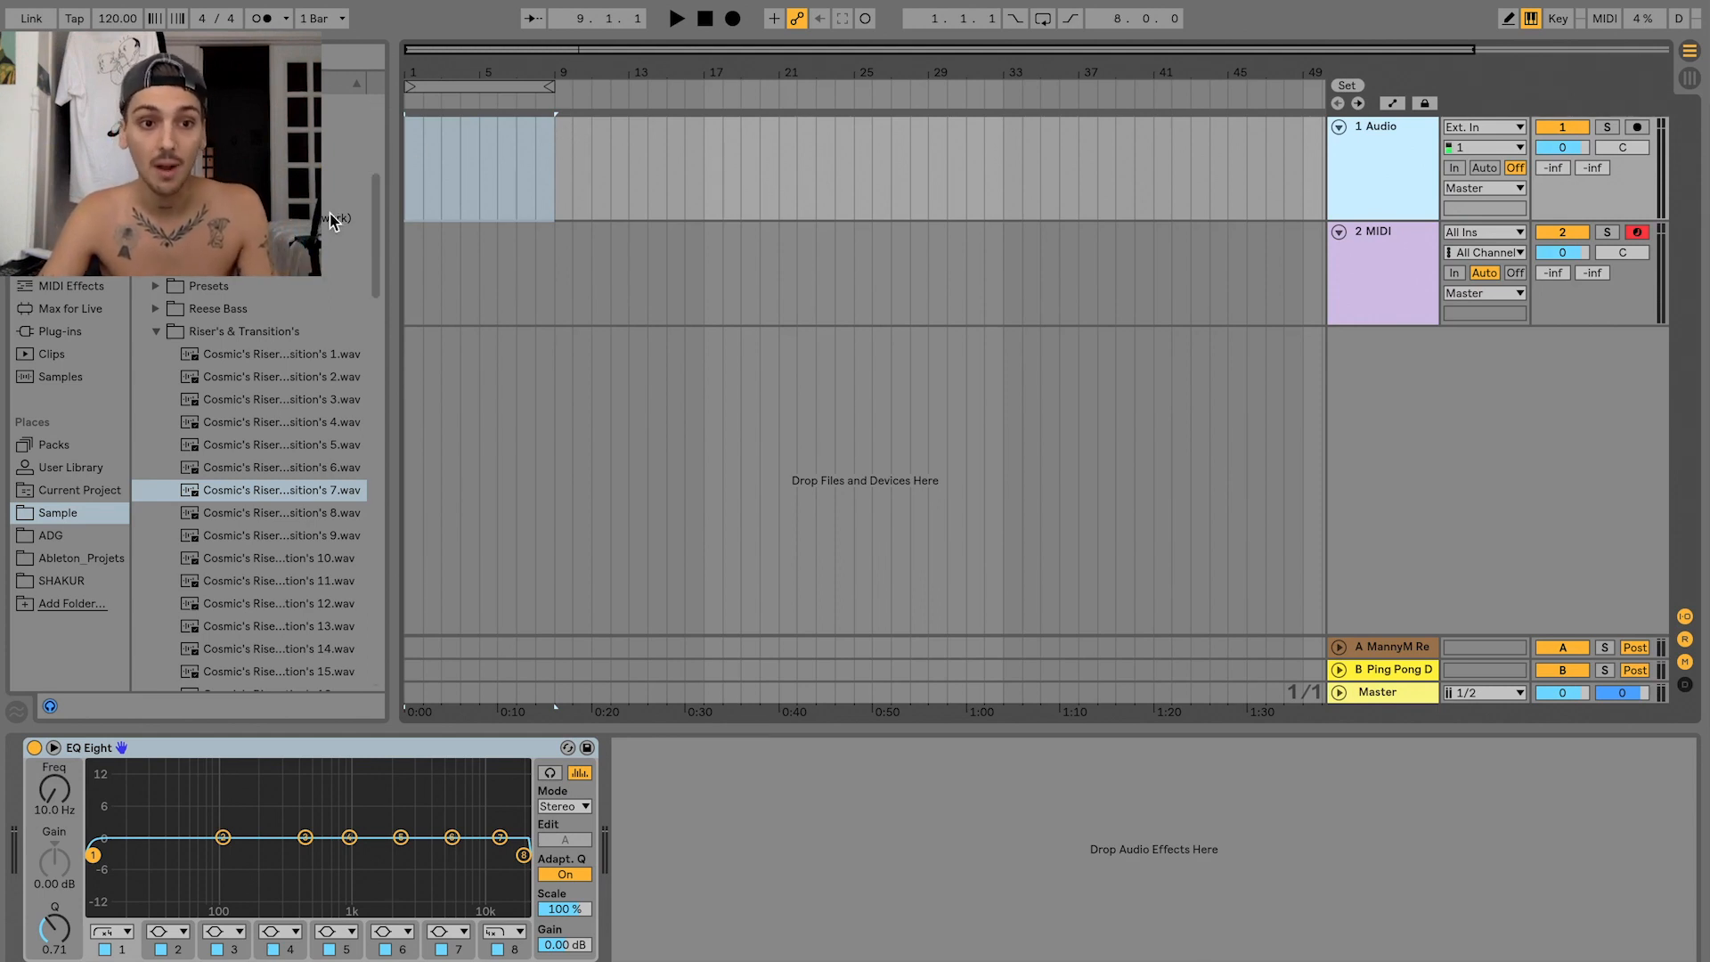
scroll(331, 220, "up", 5)
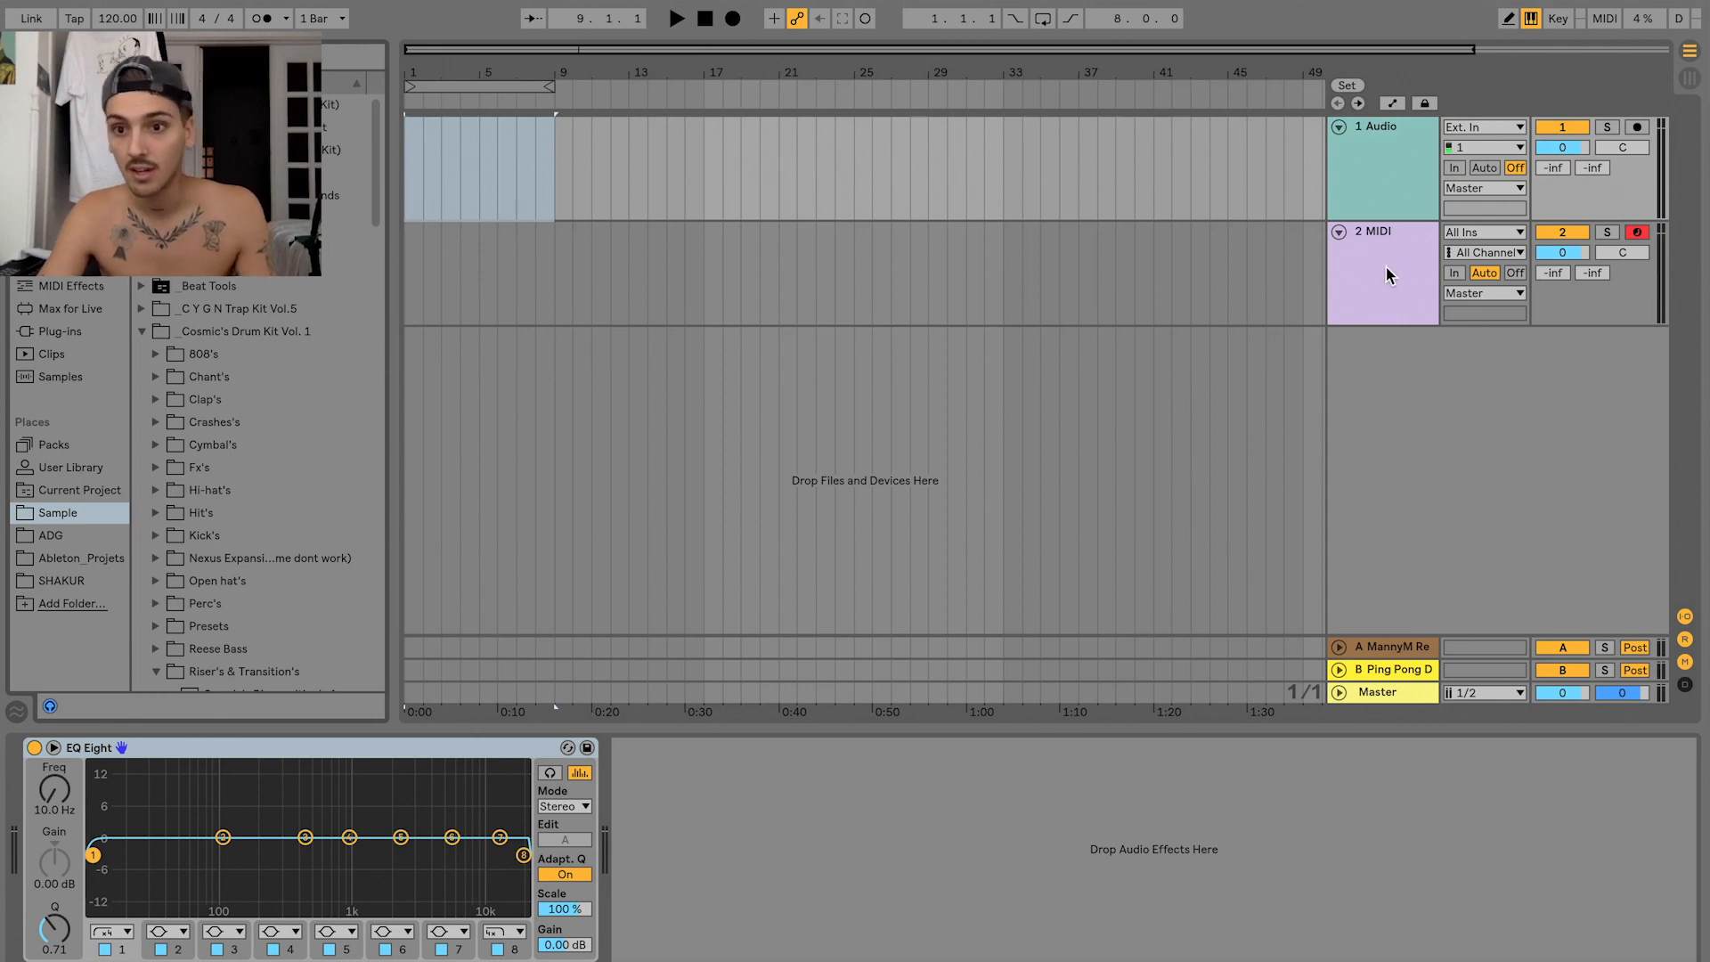
left_click(1387, 175)
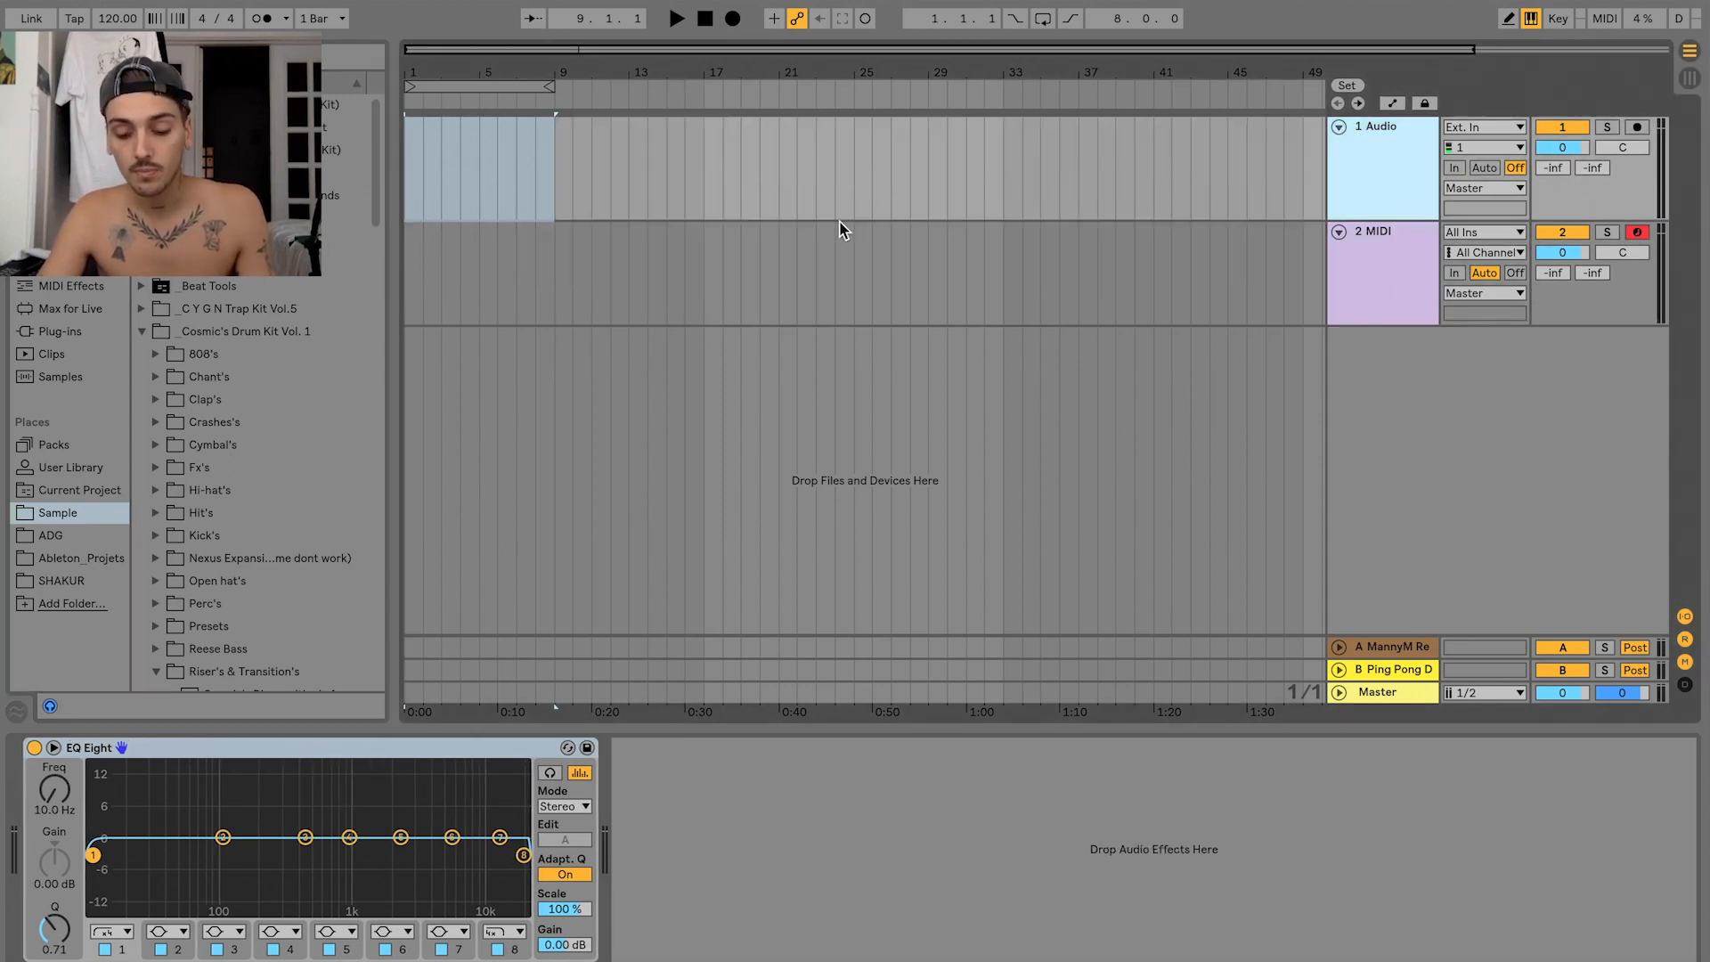
key("super+Tab")
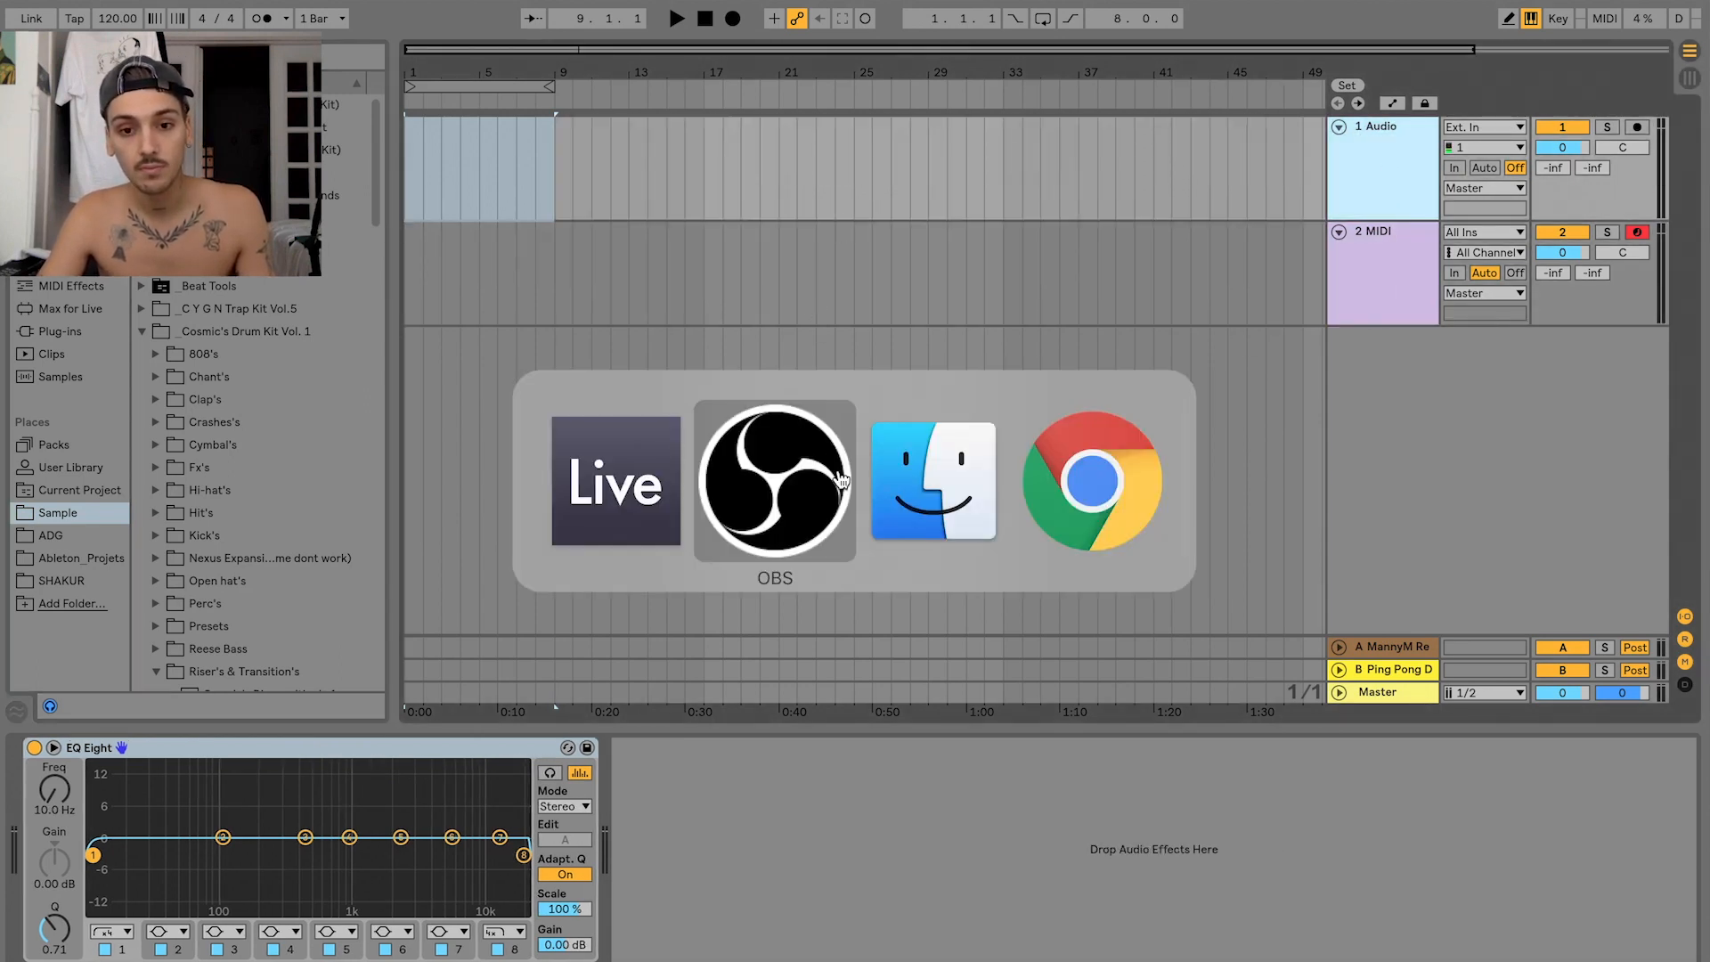
left_click(913, 477)
left_click(649, 842)
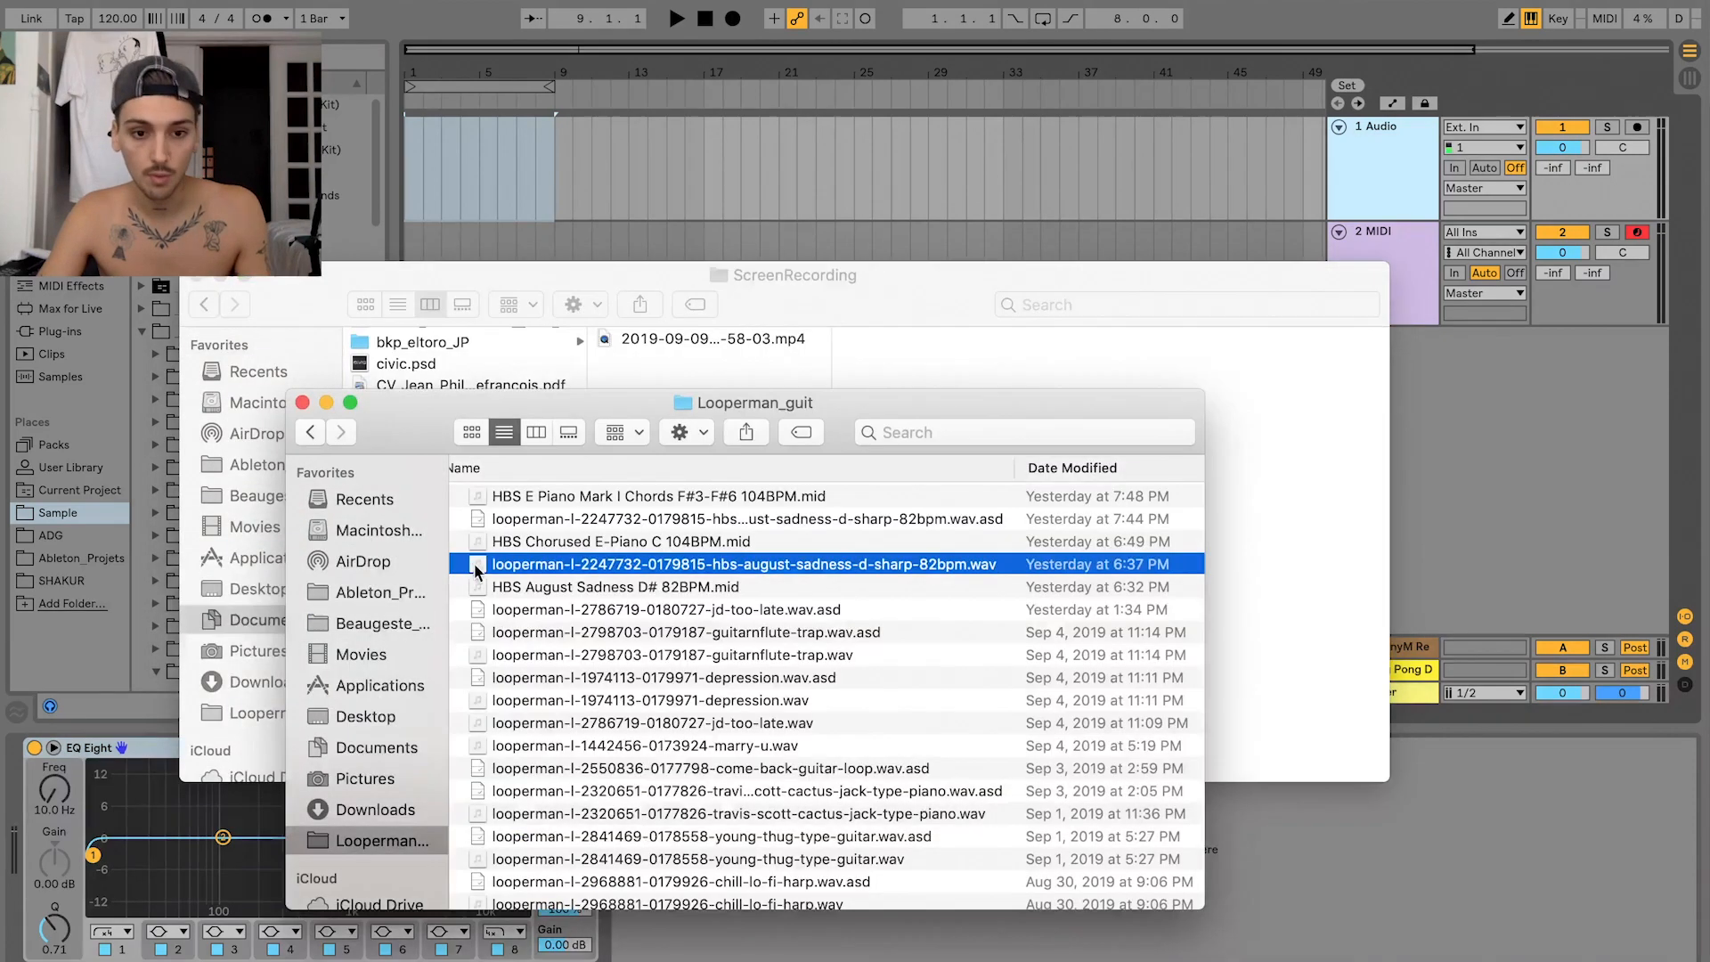
left_click(586, 542)
left_click(585, 564)
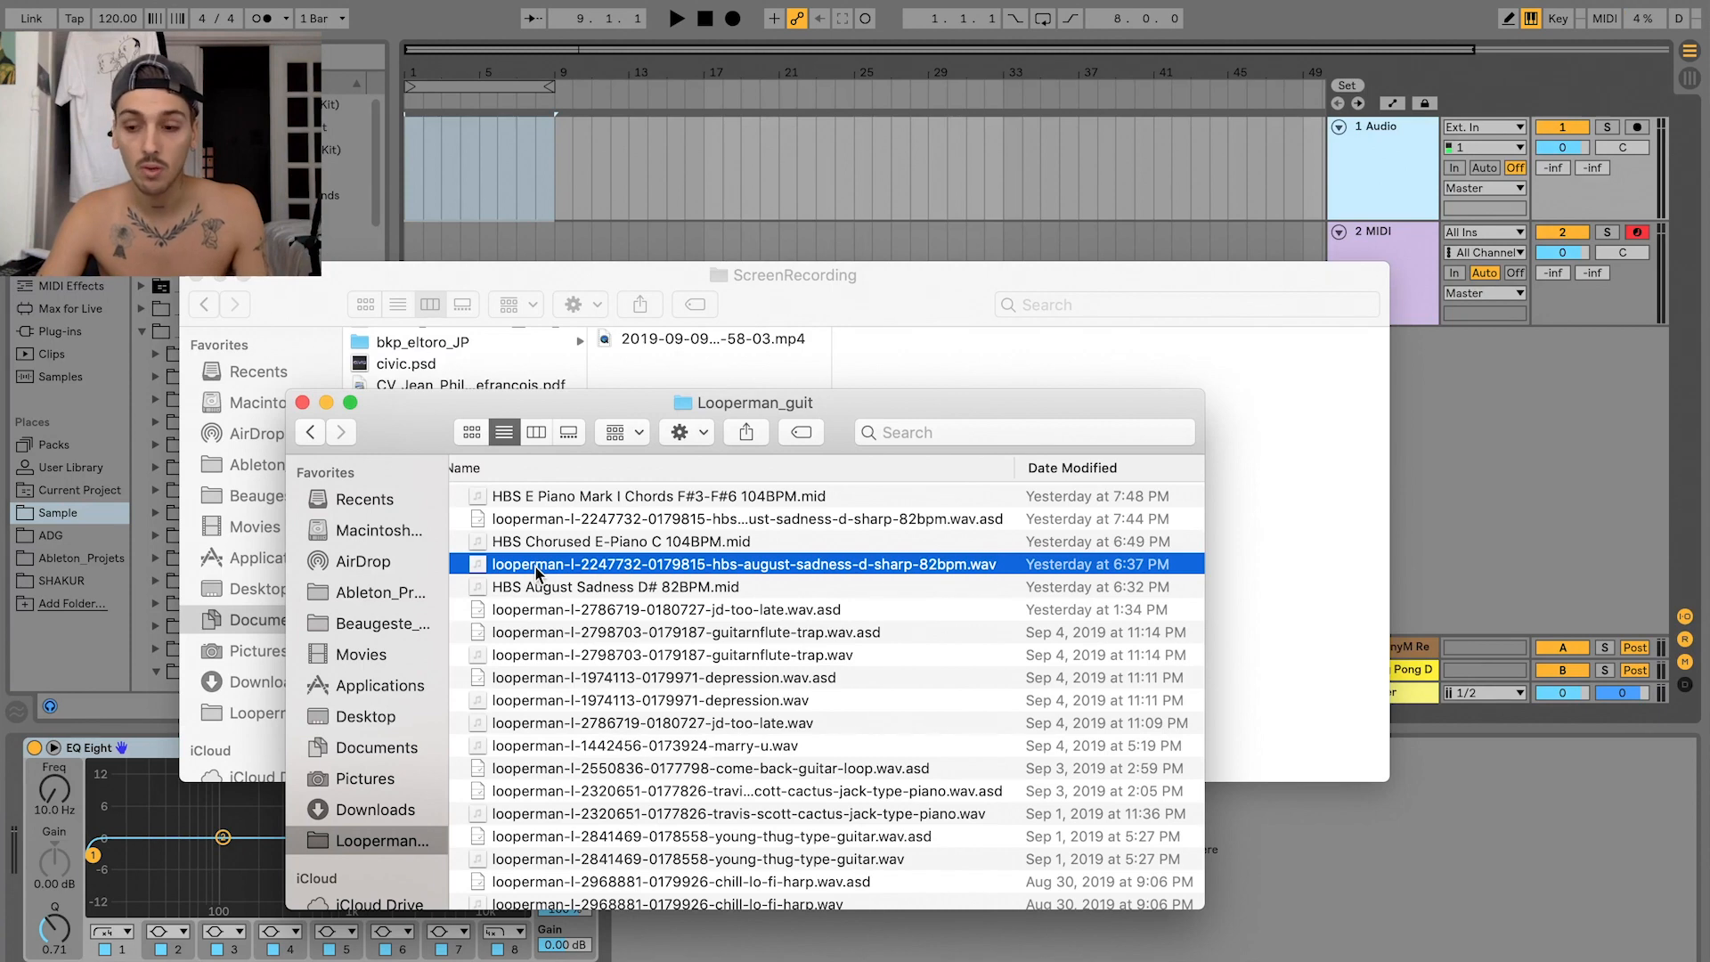
key("space")
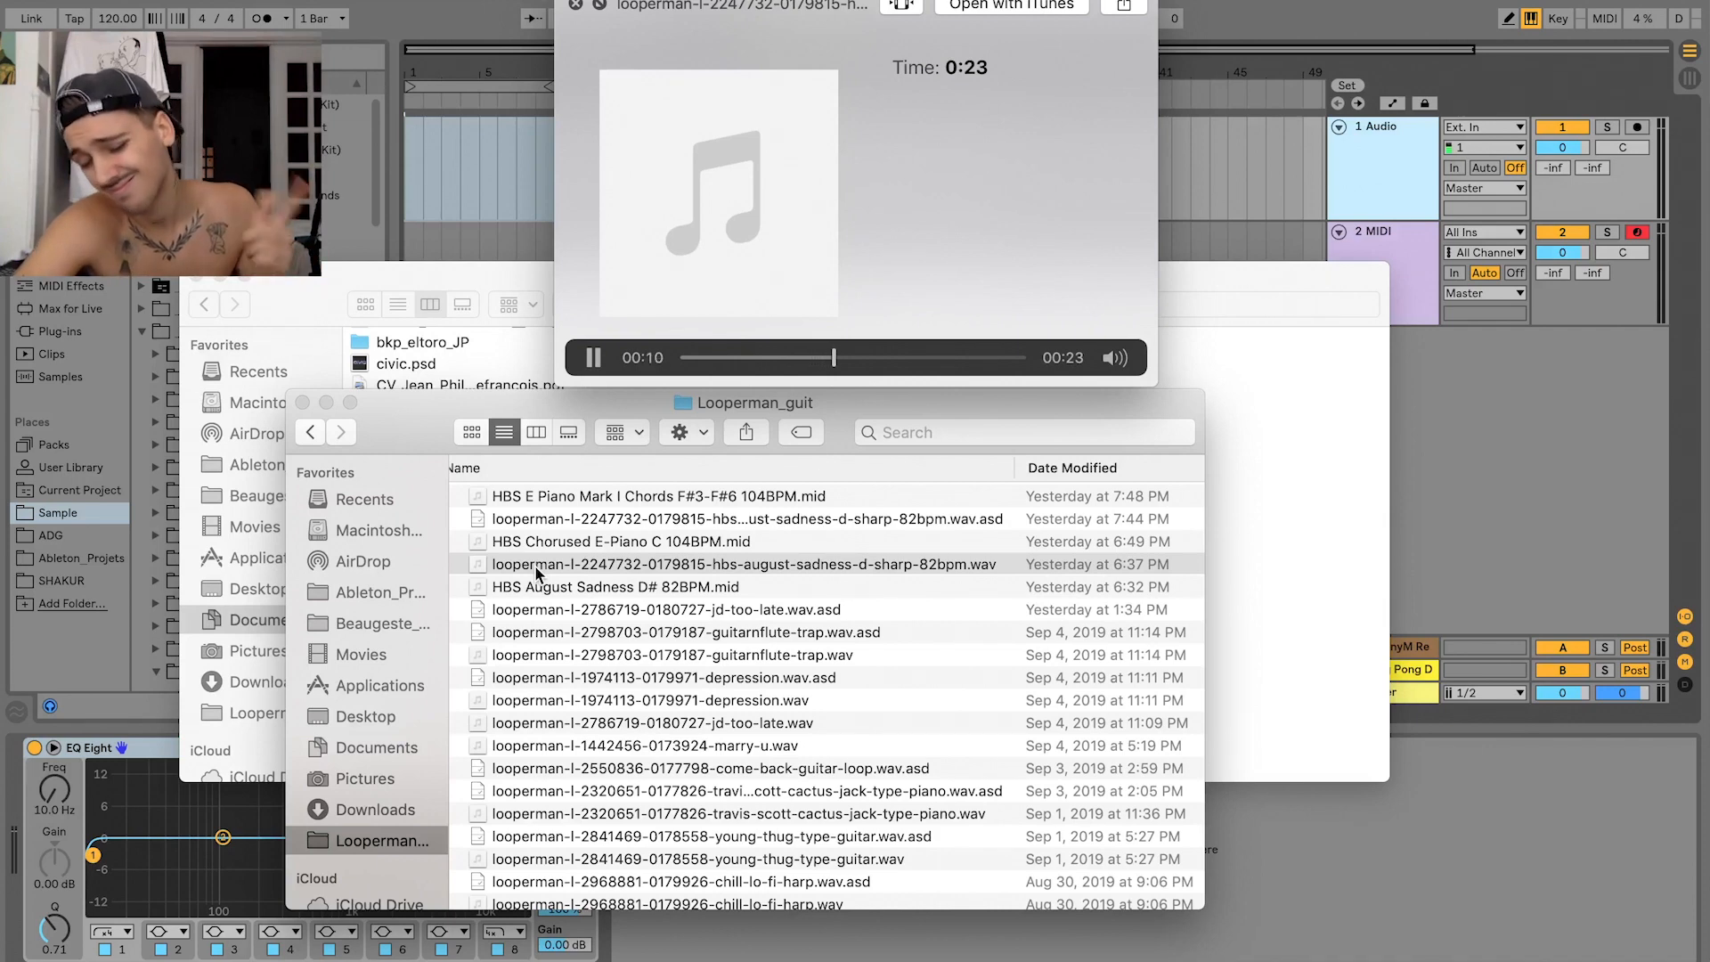
key("space")
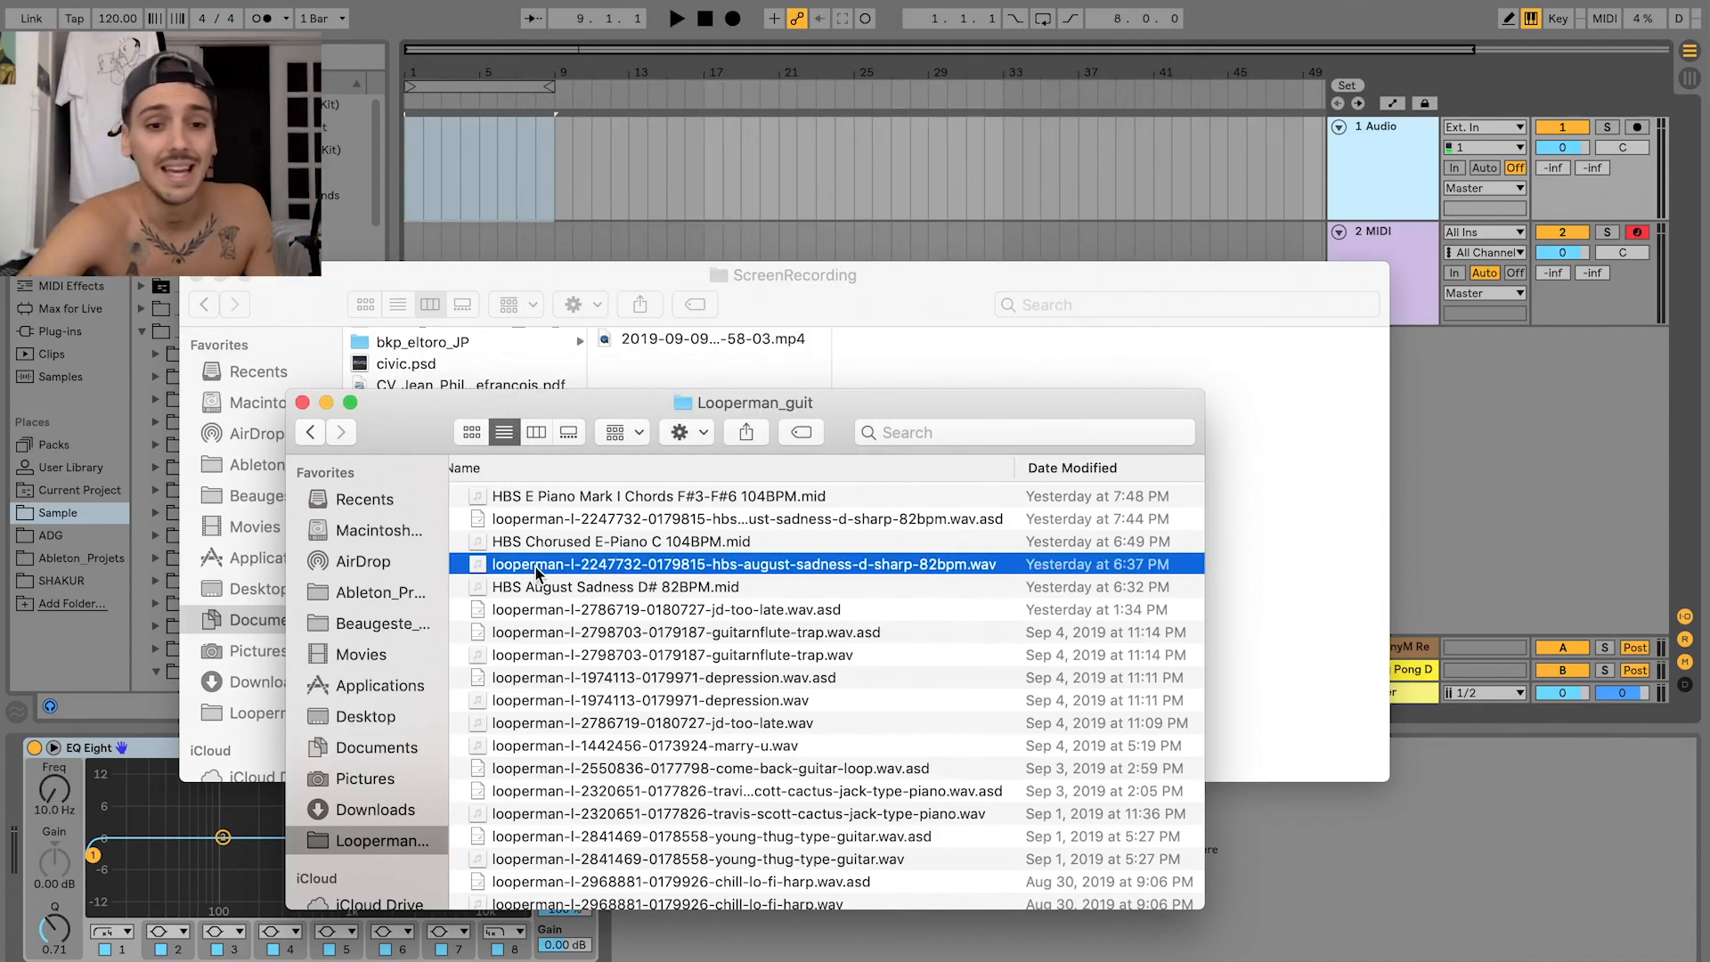
- Import the august-sadness WAV at the start of the audio track and loop playback over the clip's length
left_click_drag(537, 572, 407, 141)
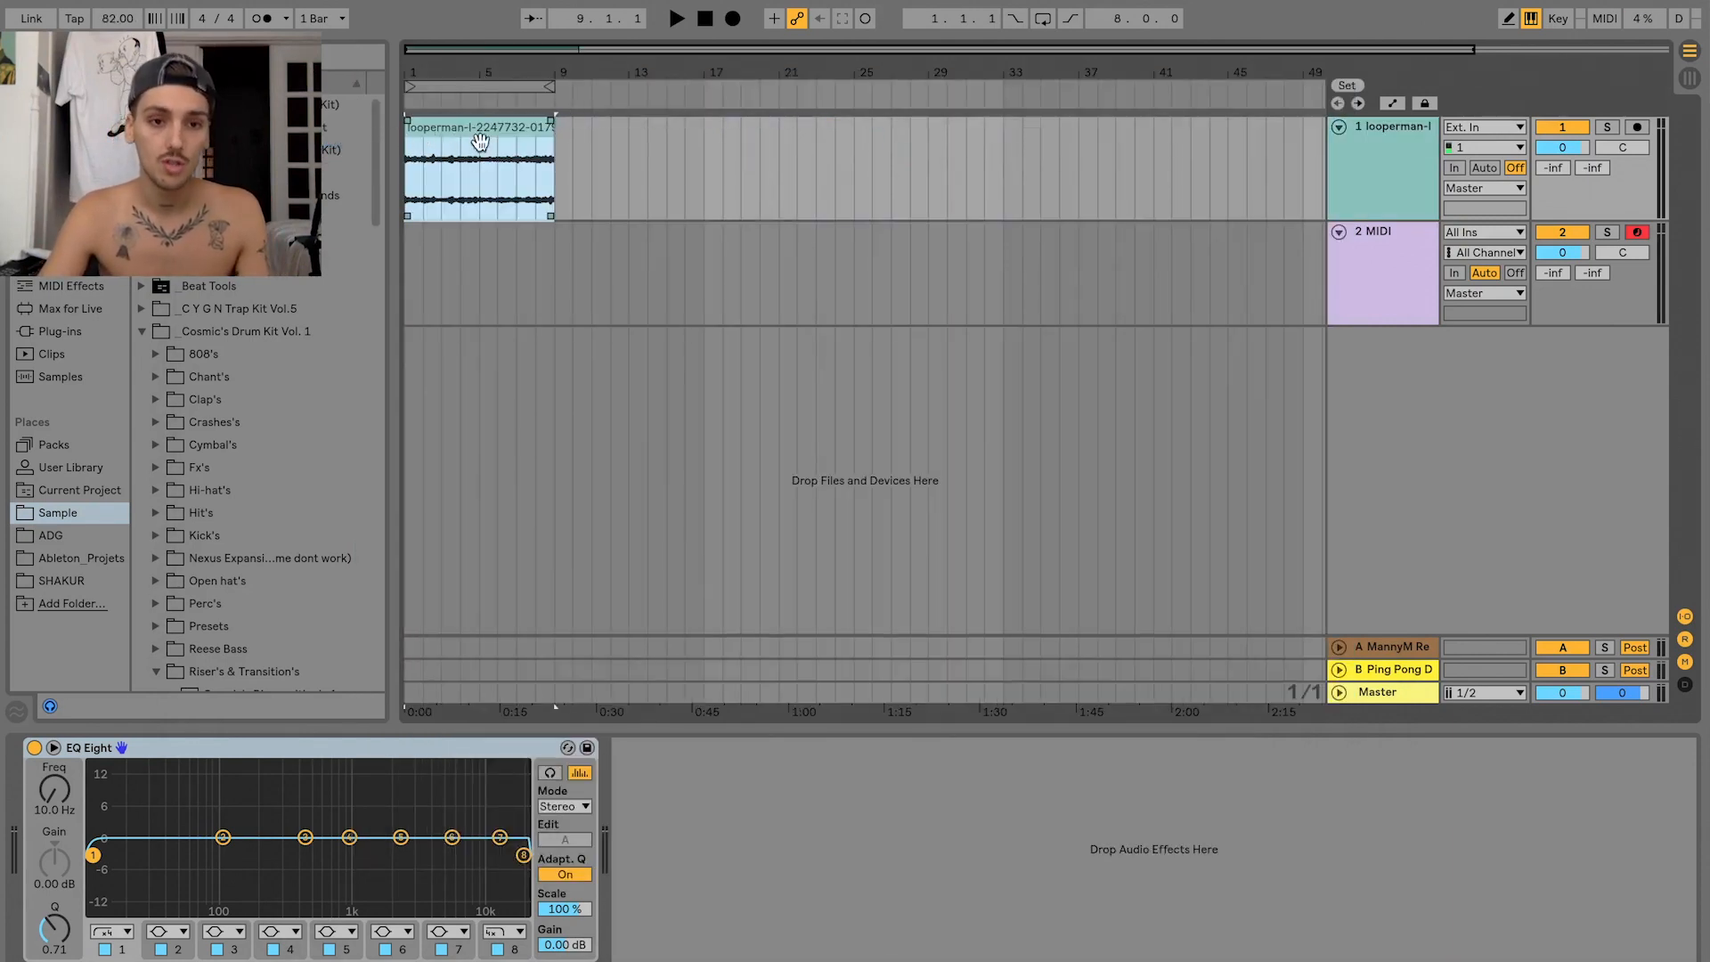
key("ctrl+l")
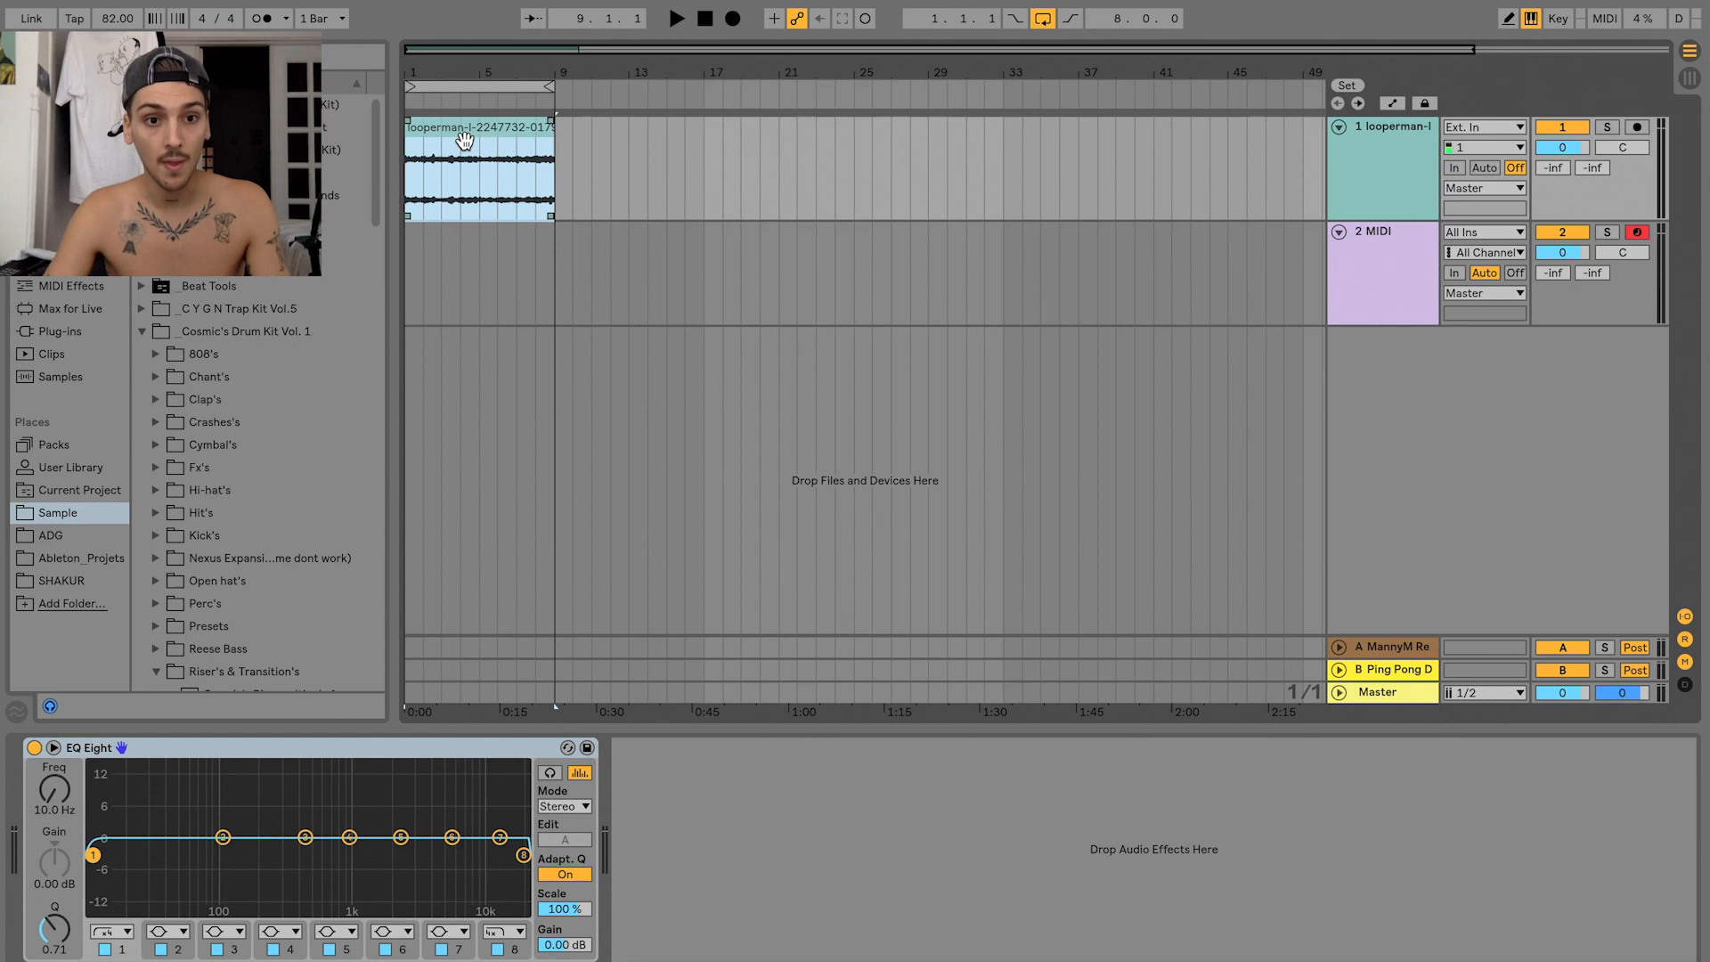
- Rename the imported guitar clip as "guit triste"
left_click(464, 140)
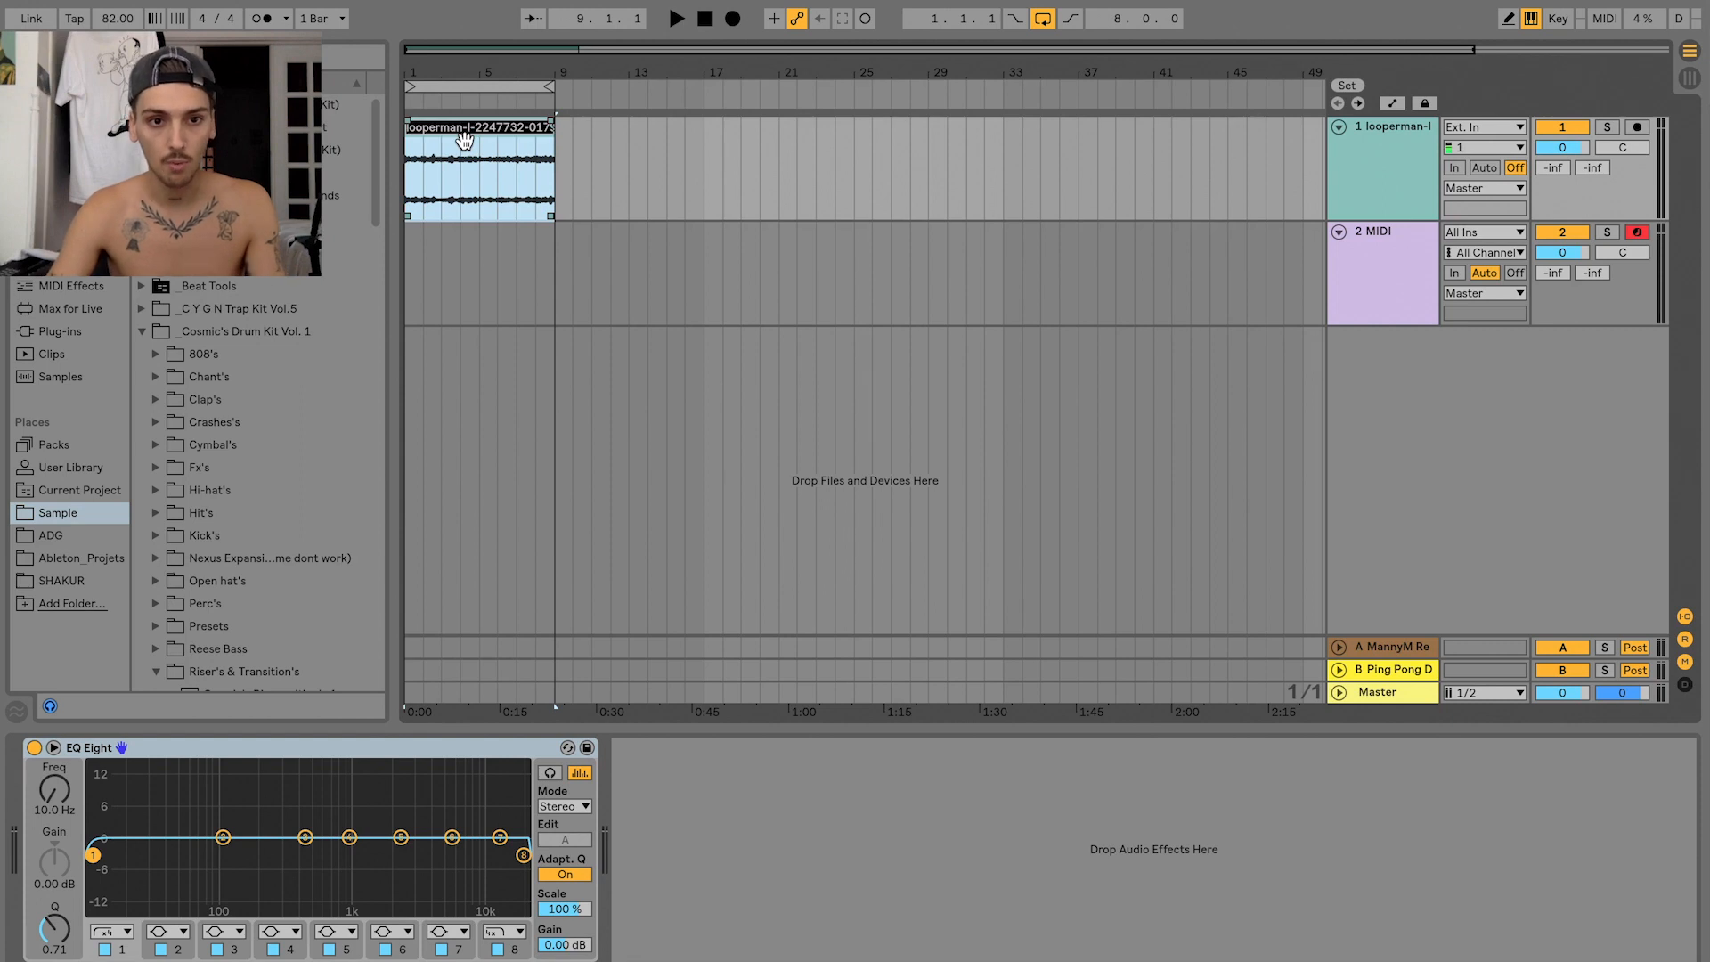
key("ctrl+r")
type("guit")
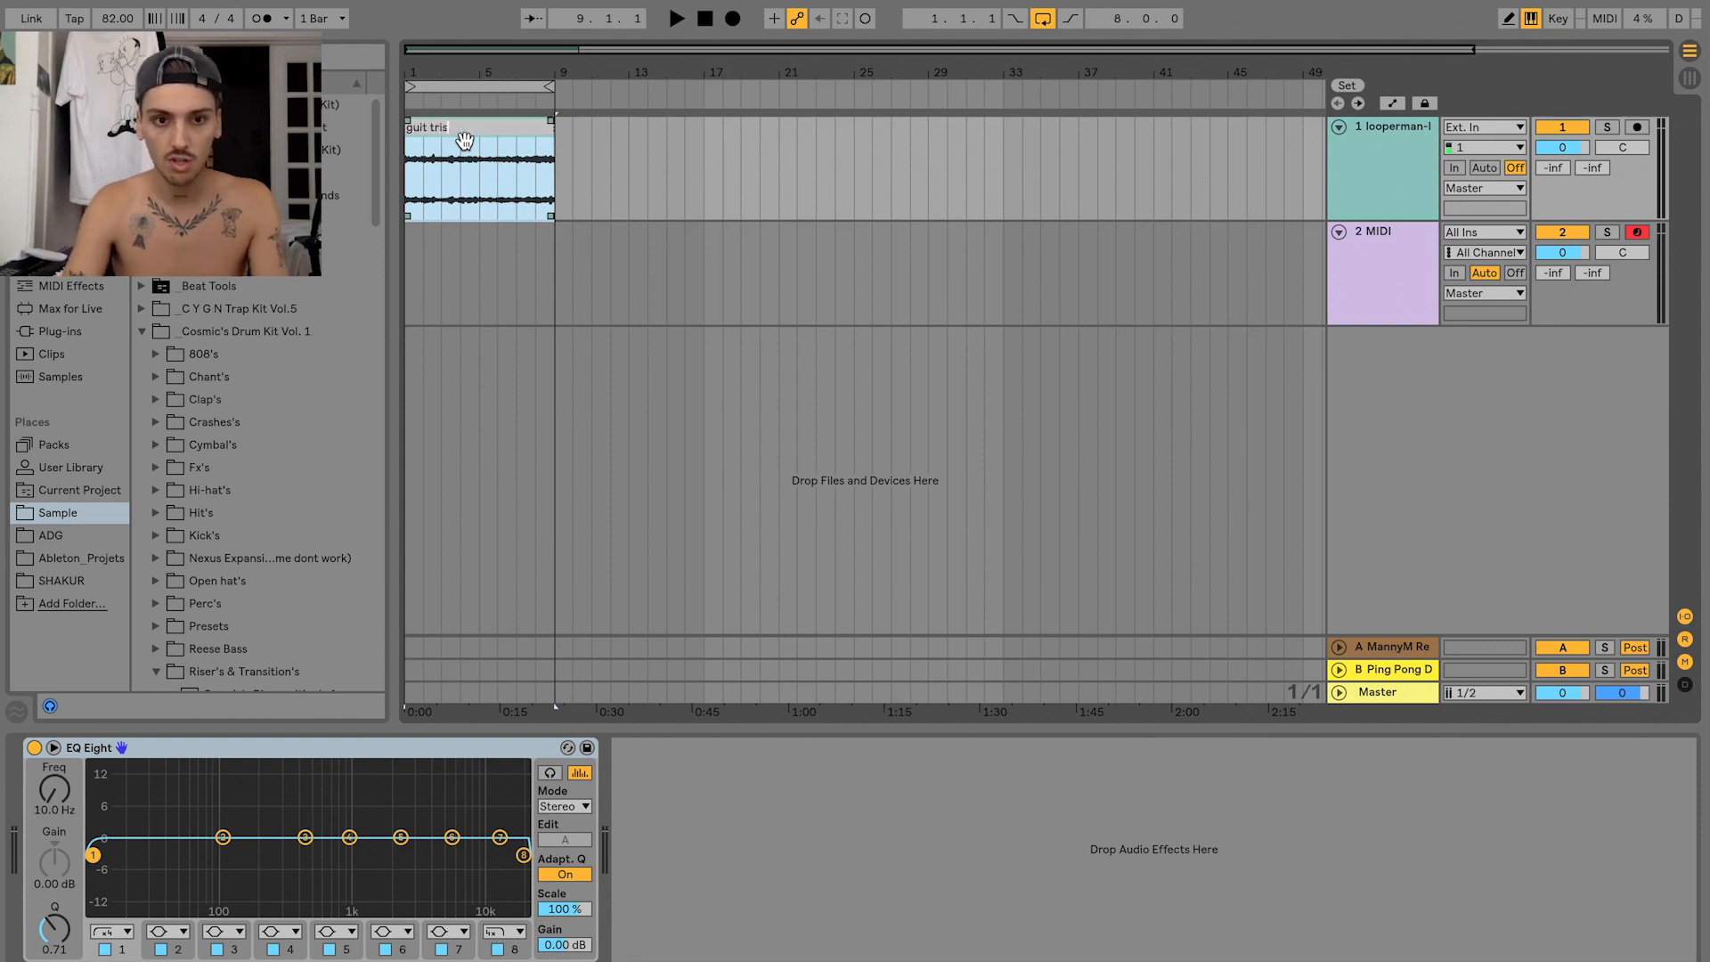
type(" triste")
key("Return")
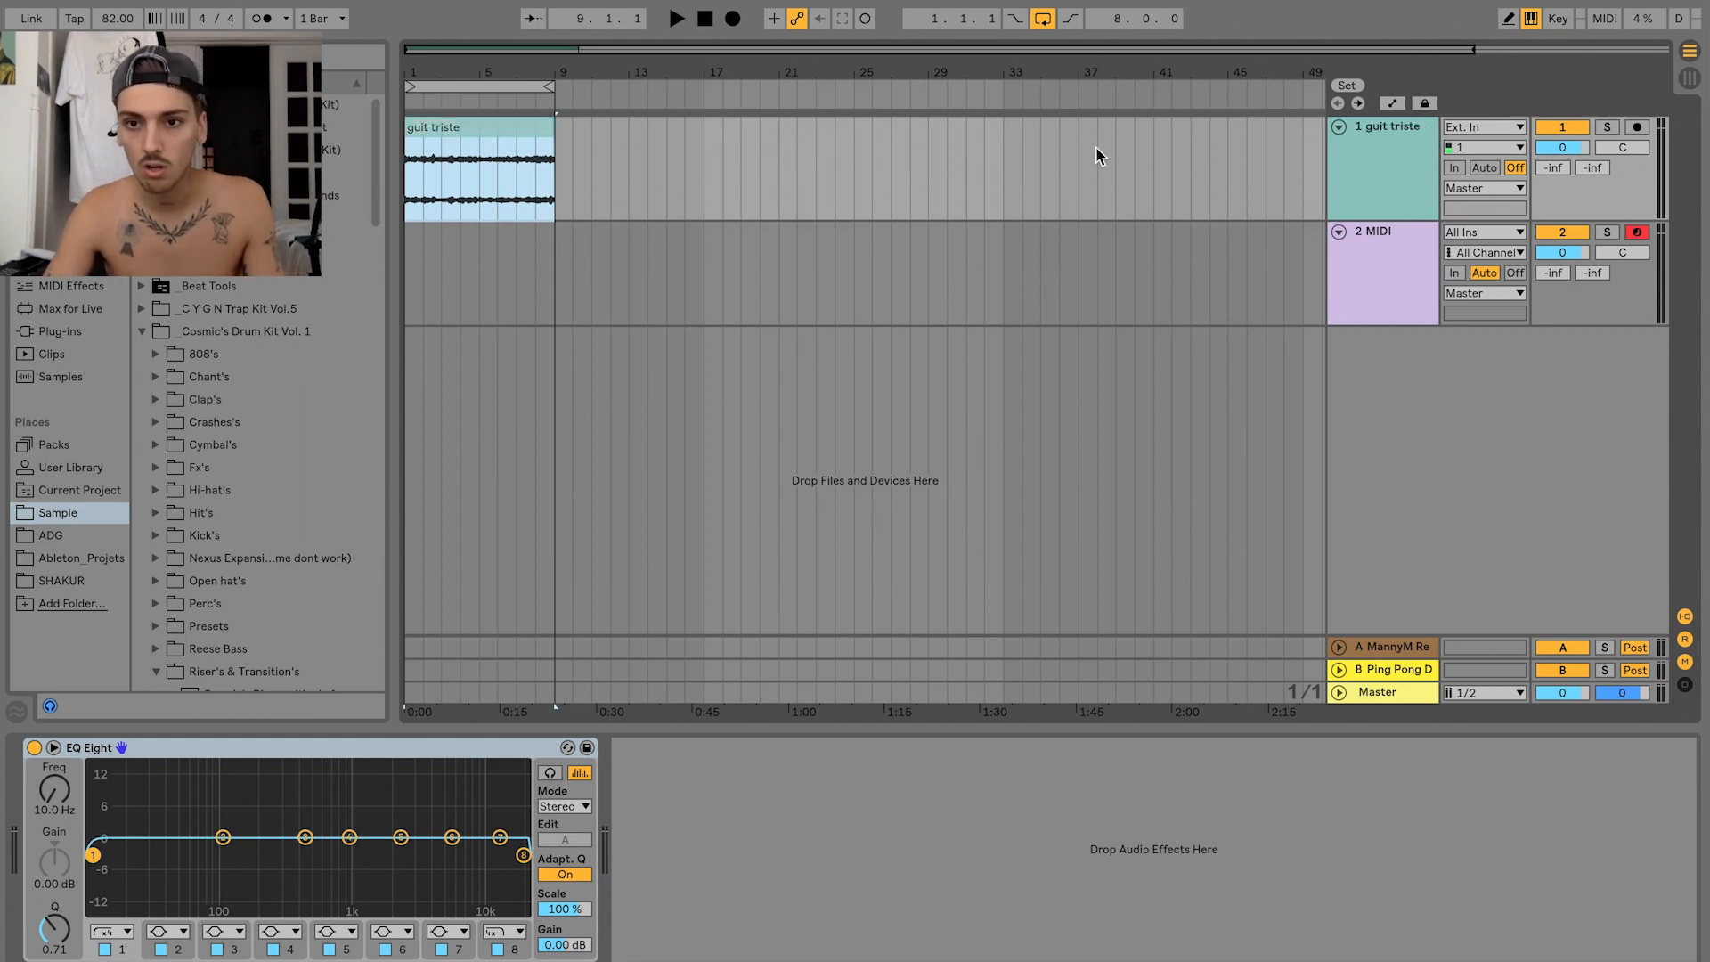
- Set the project tempo to 172 BPM
left_click(134, 19)
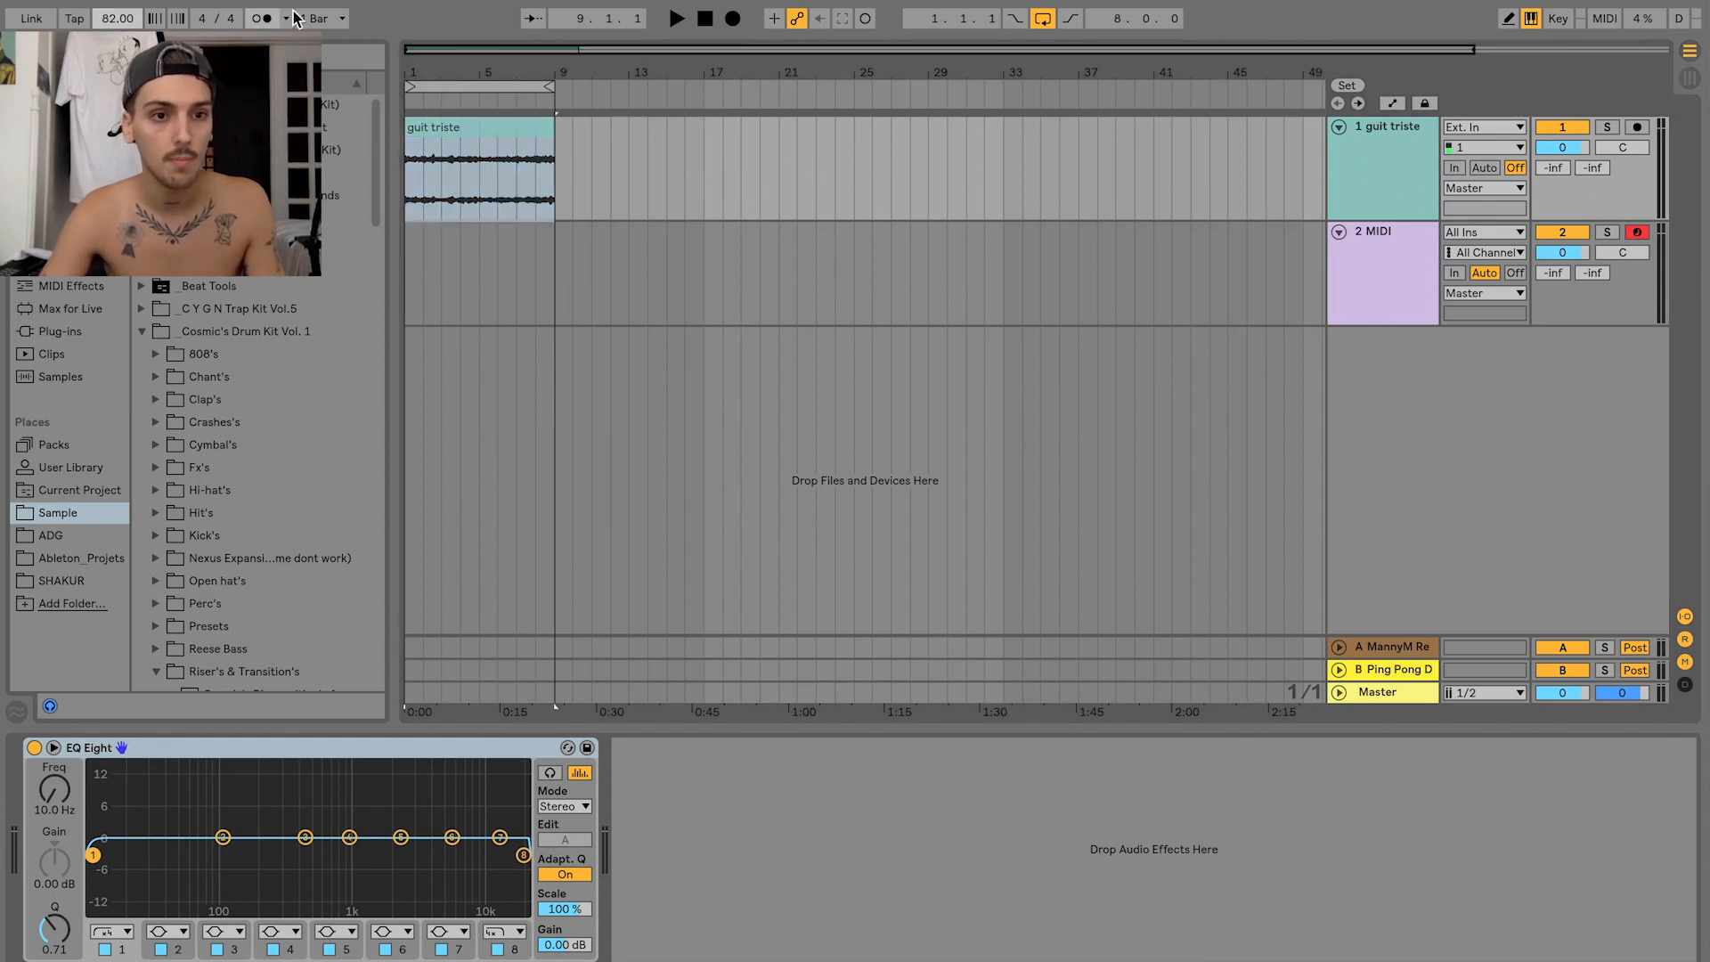
type("172")
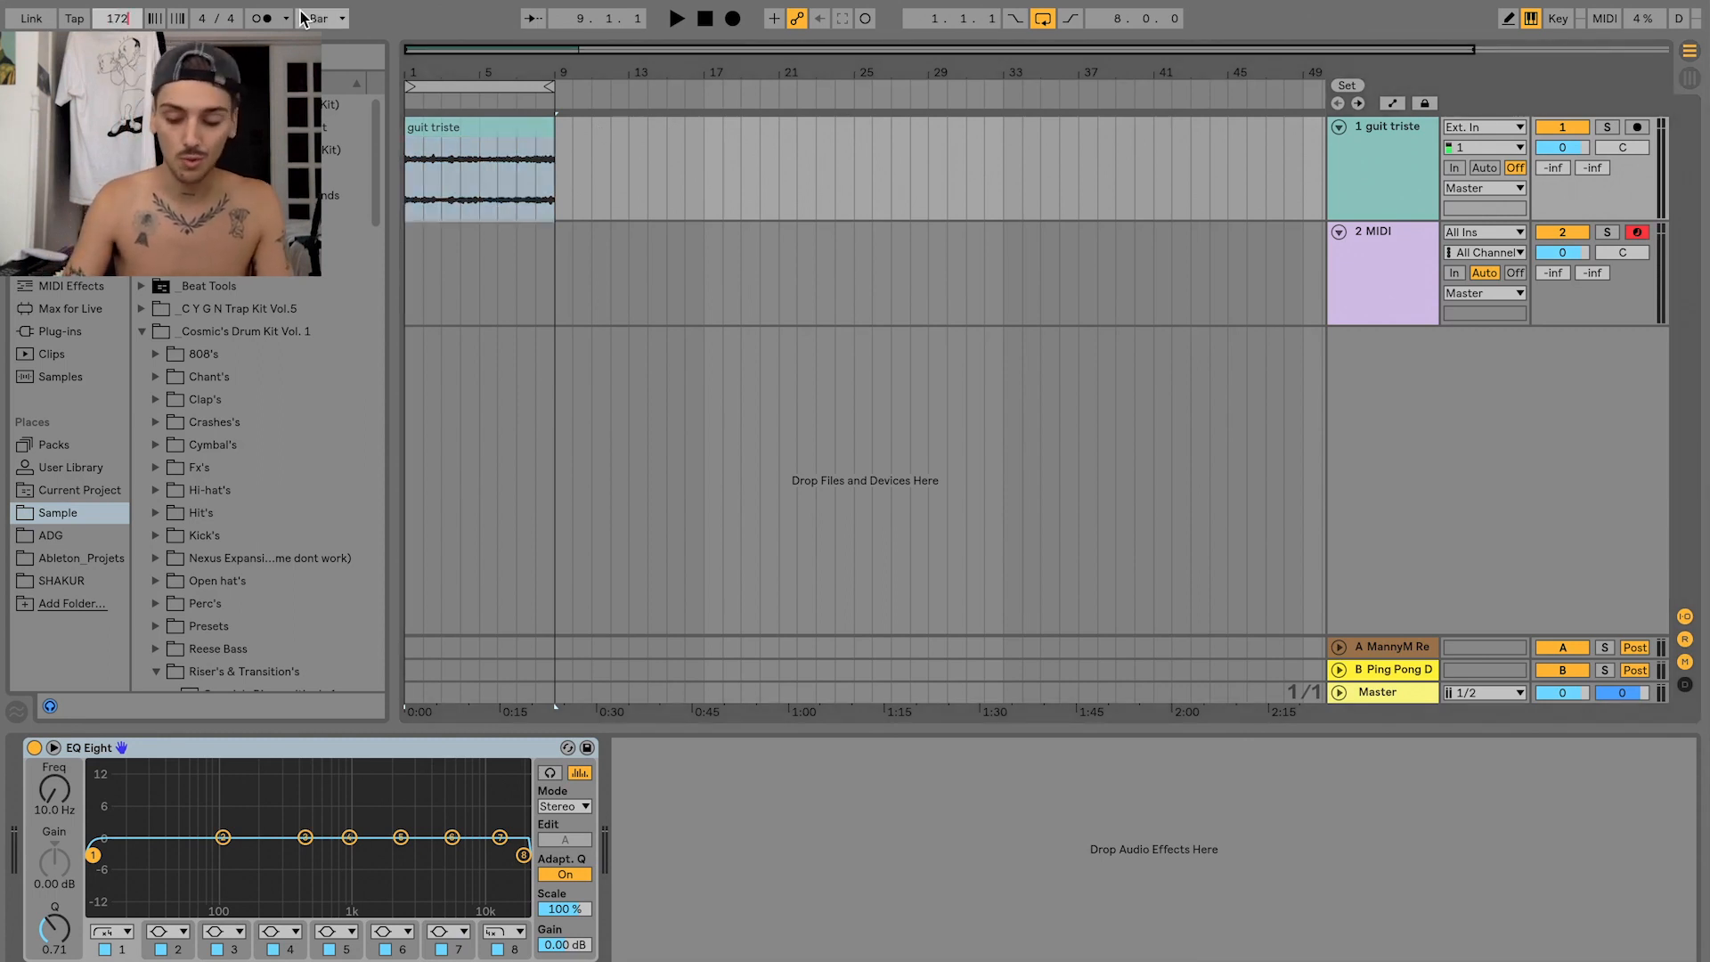
key("Return")
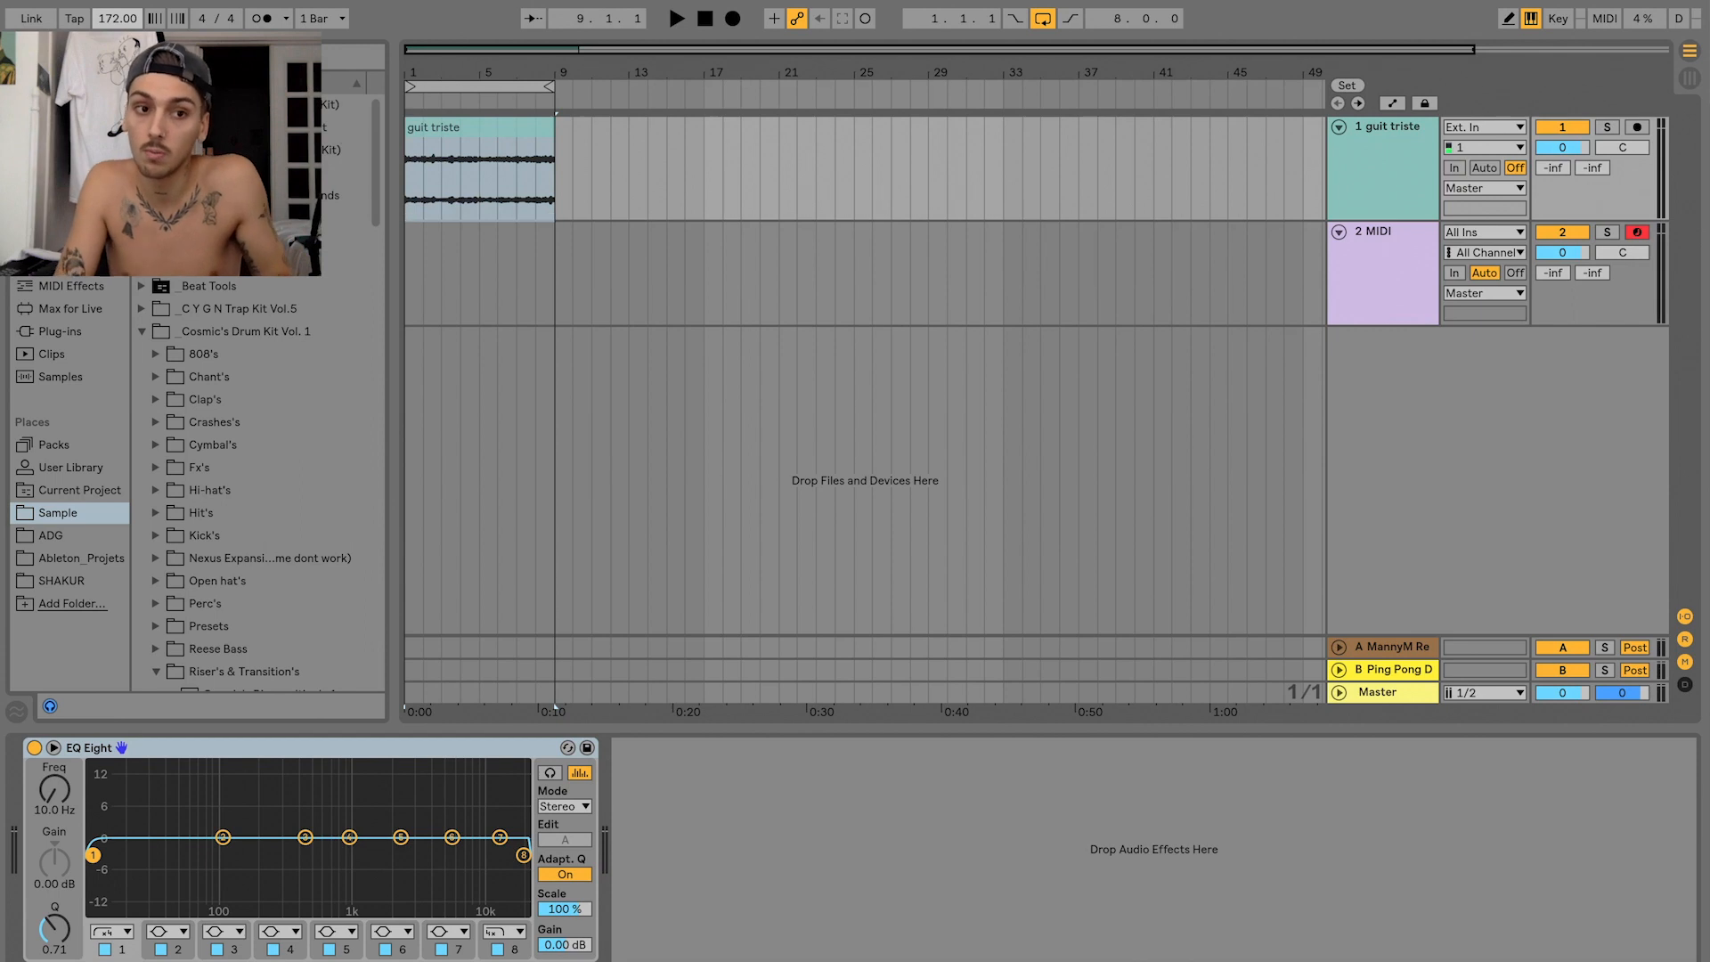
- Play the guit triste clip and set its warp mode to Complex Pro
left_click(432, 132)
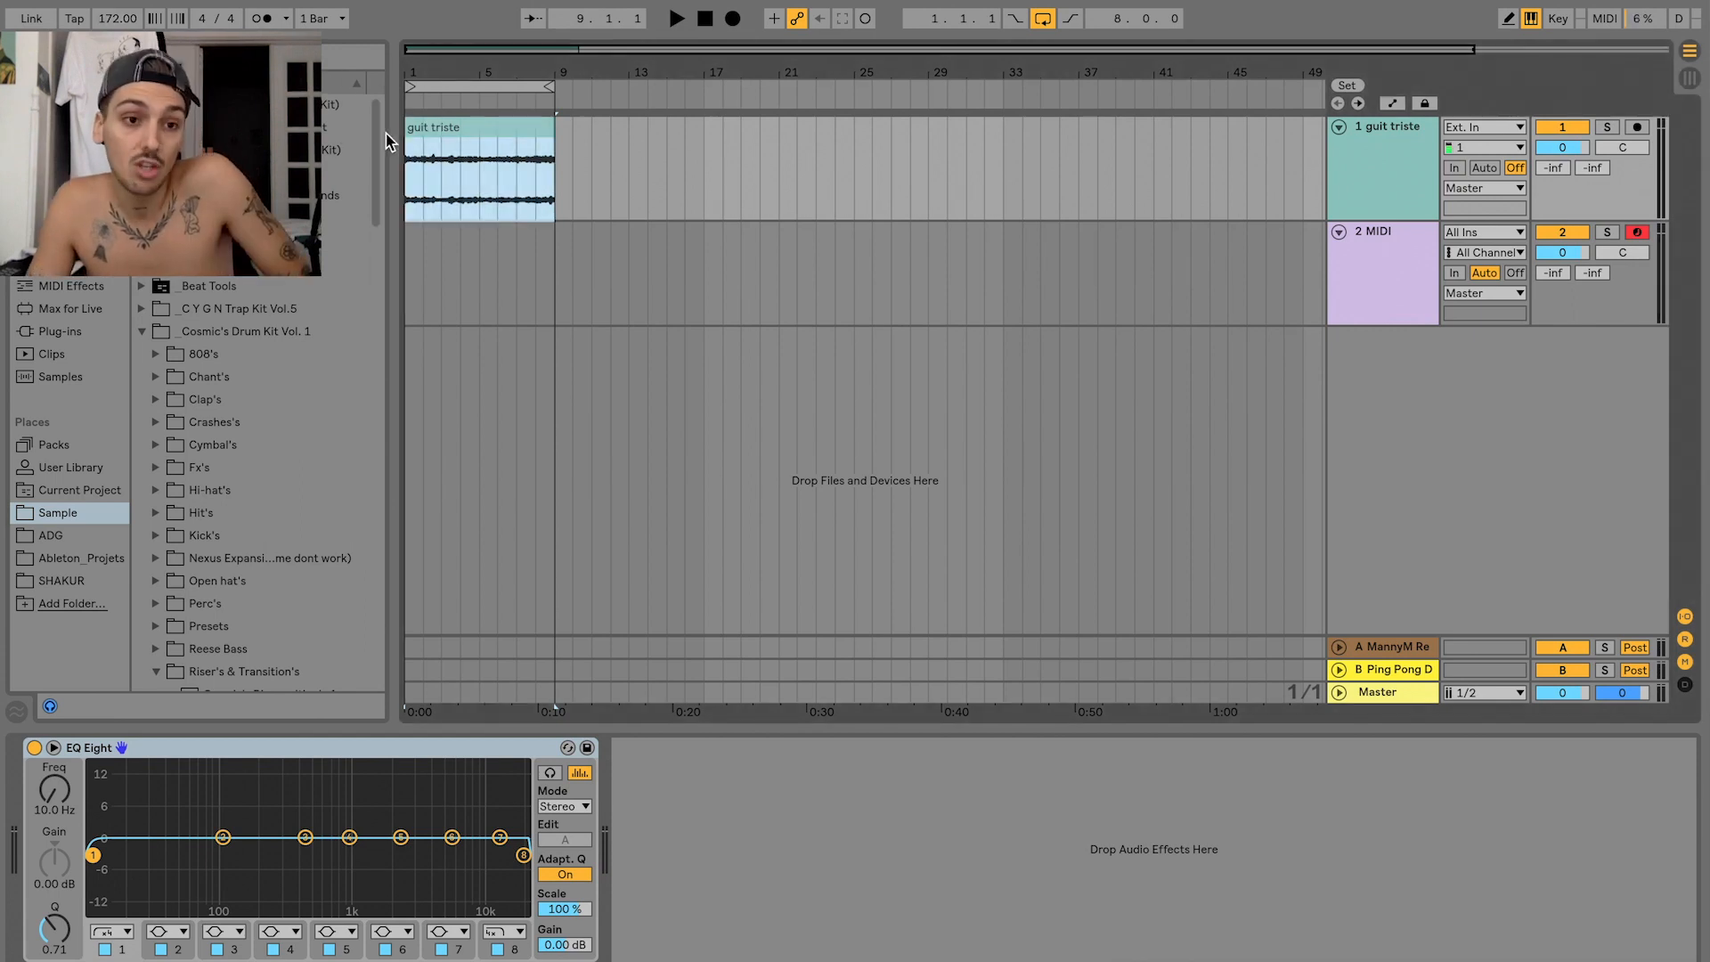
double_click(472, 134)
key("space")
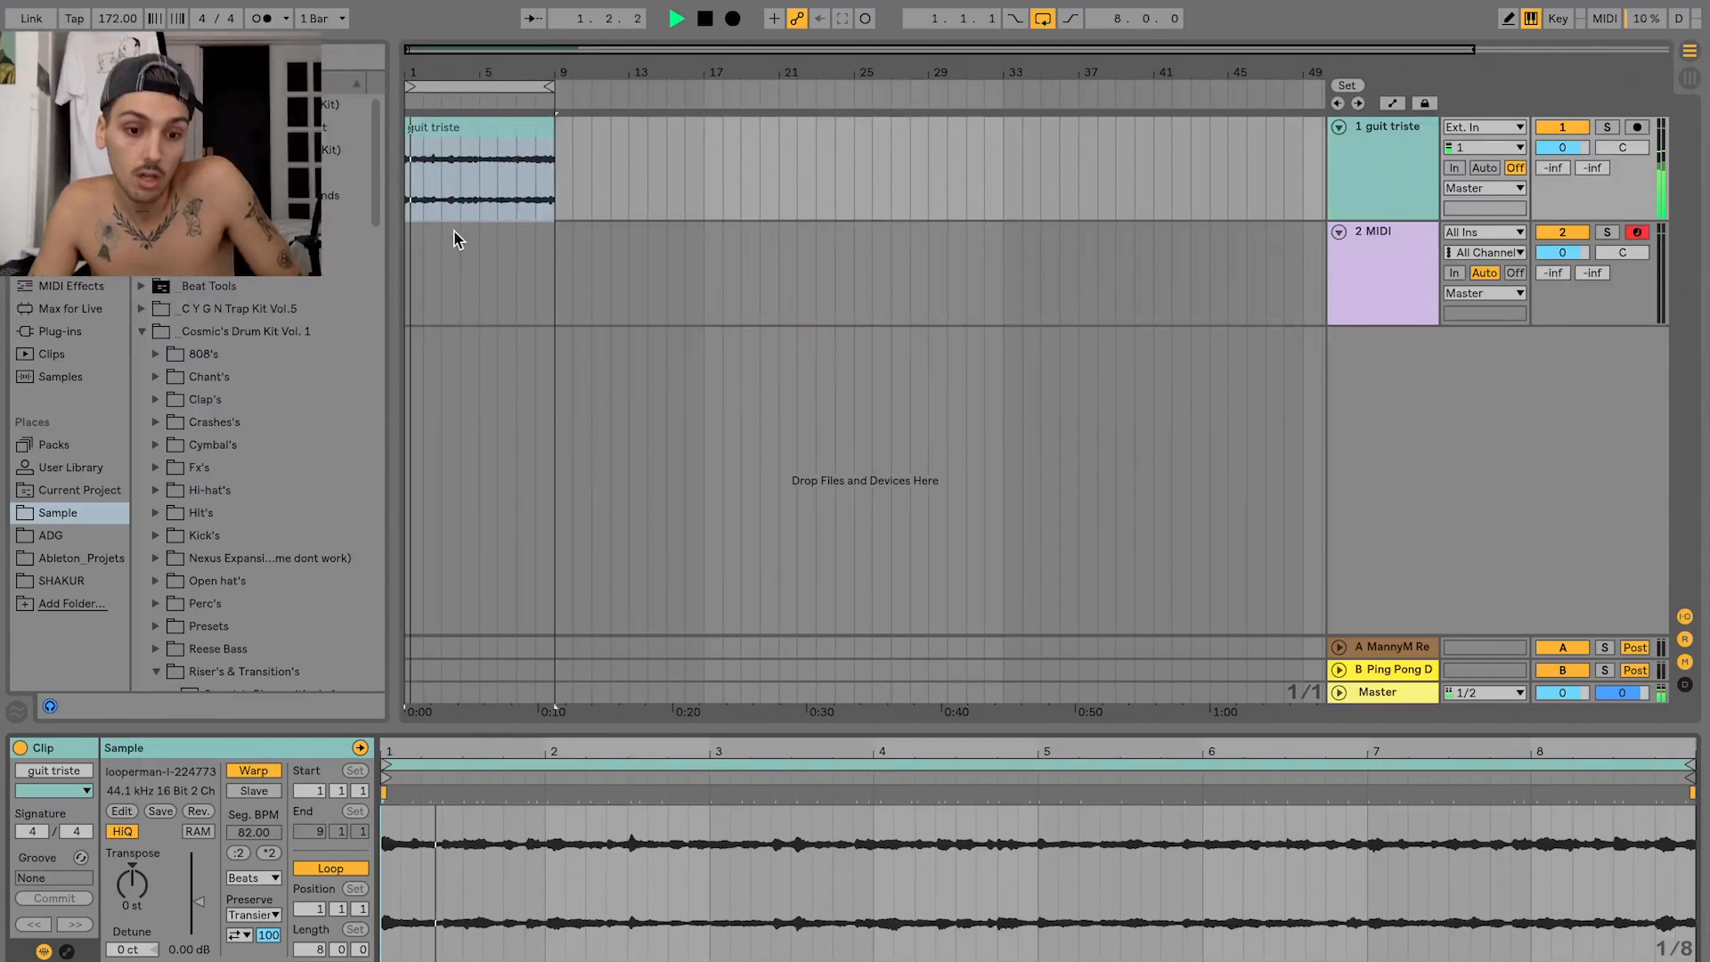
left_click(256, 877)
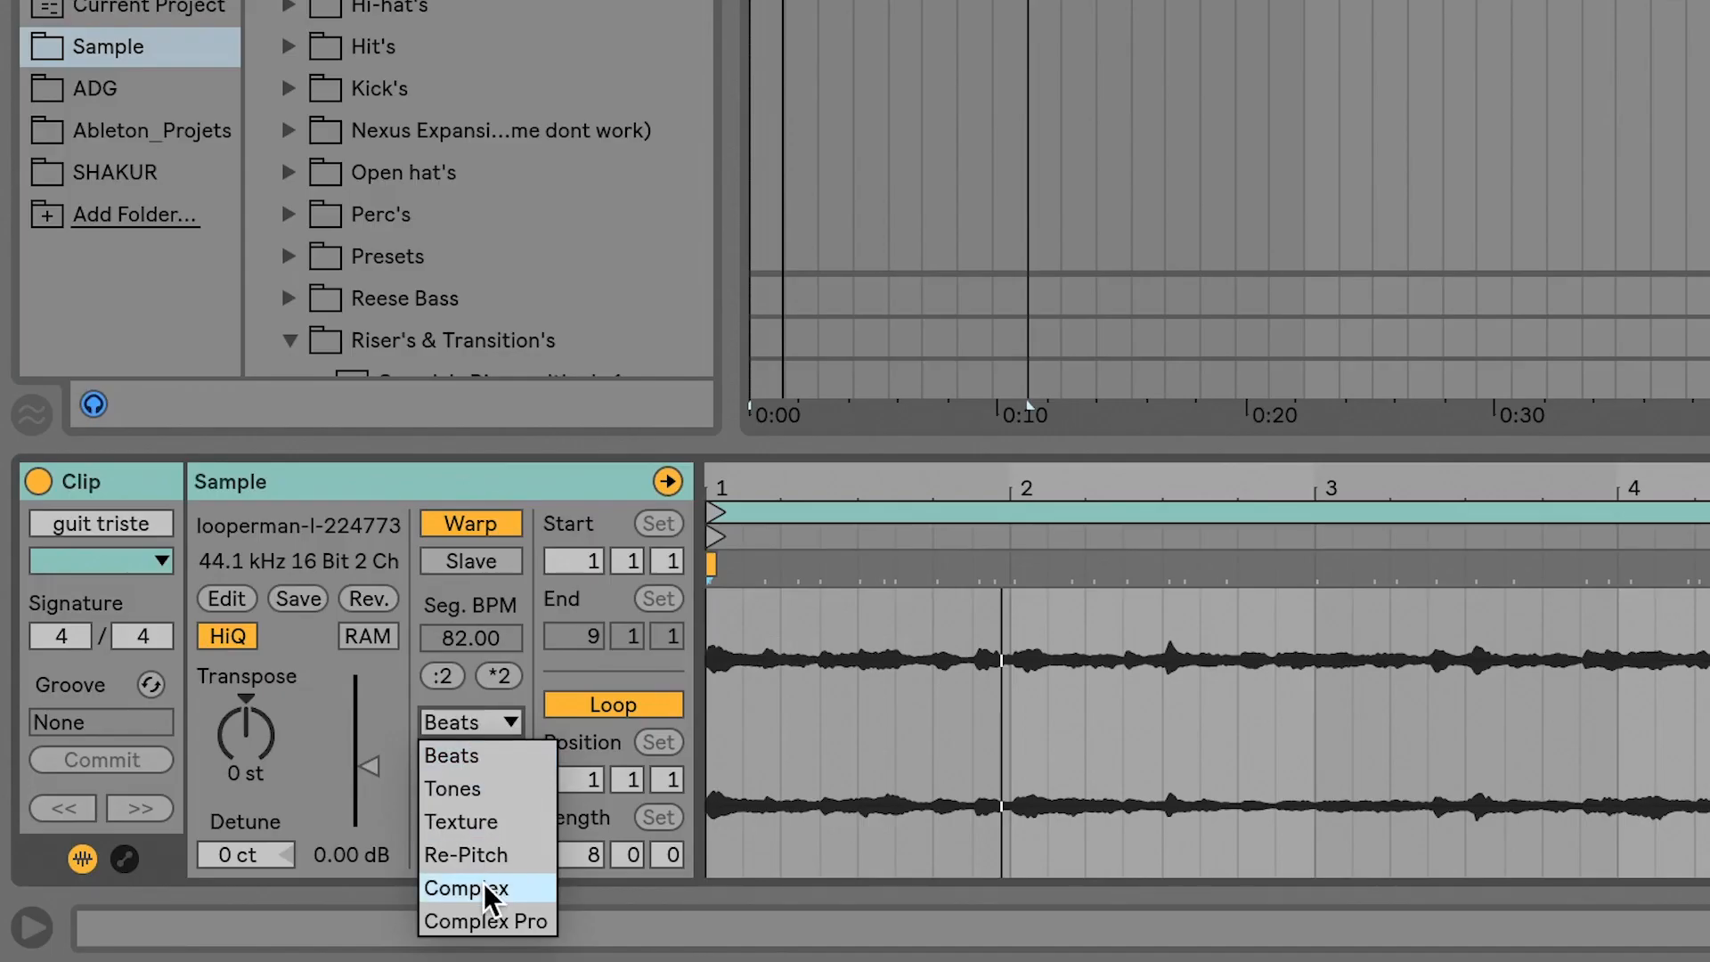
left_click(496, 923)
left_click_drag(477, 805, 477, 855)
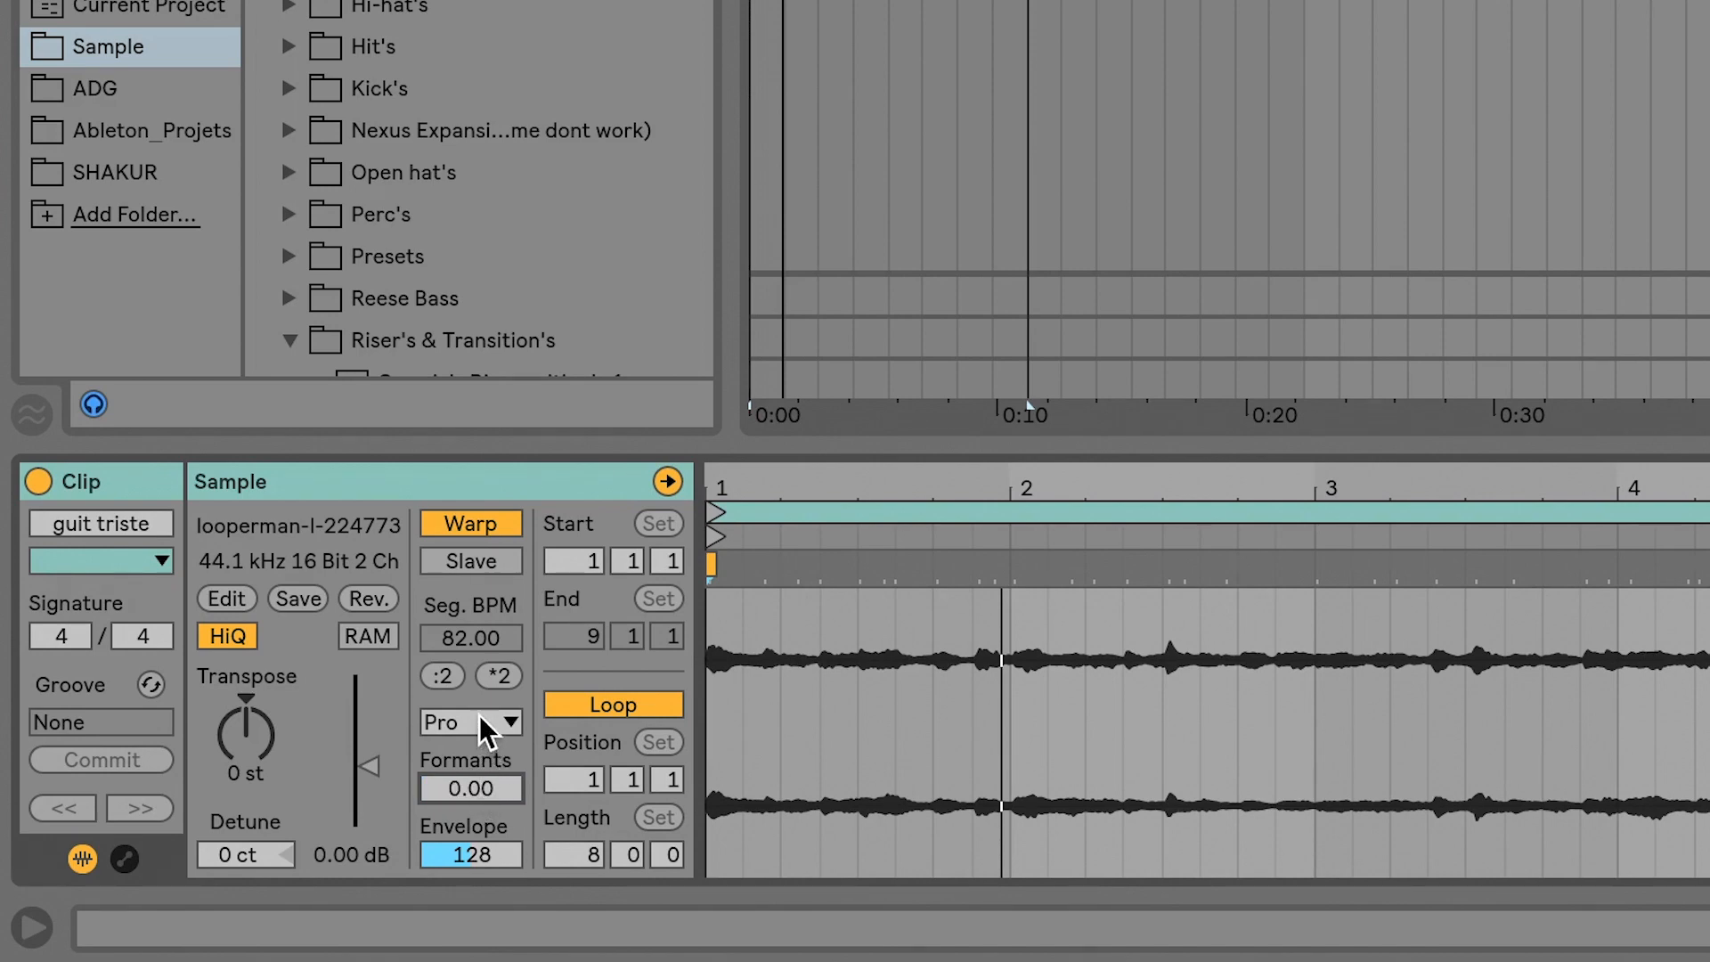
- Try the clip transposed by -6 semitones with Formants at 0.78, and reset both settings to zero
left_click_drag(246, 735, 246, 762)
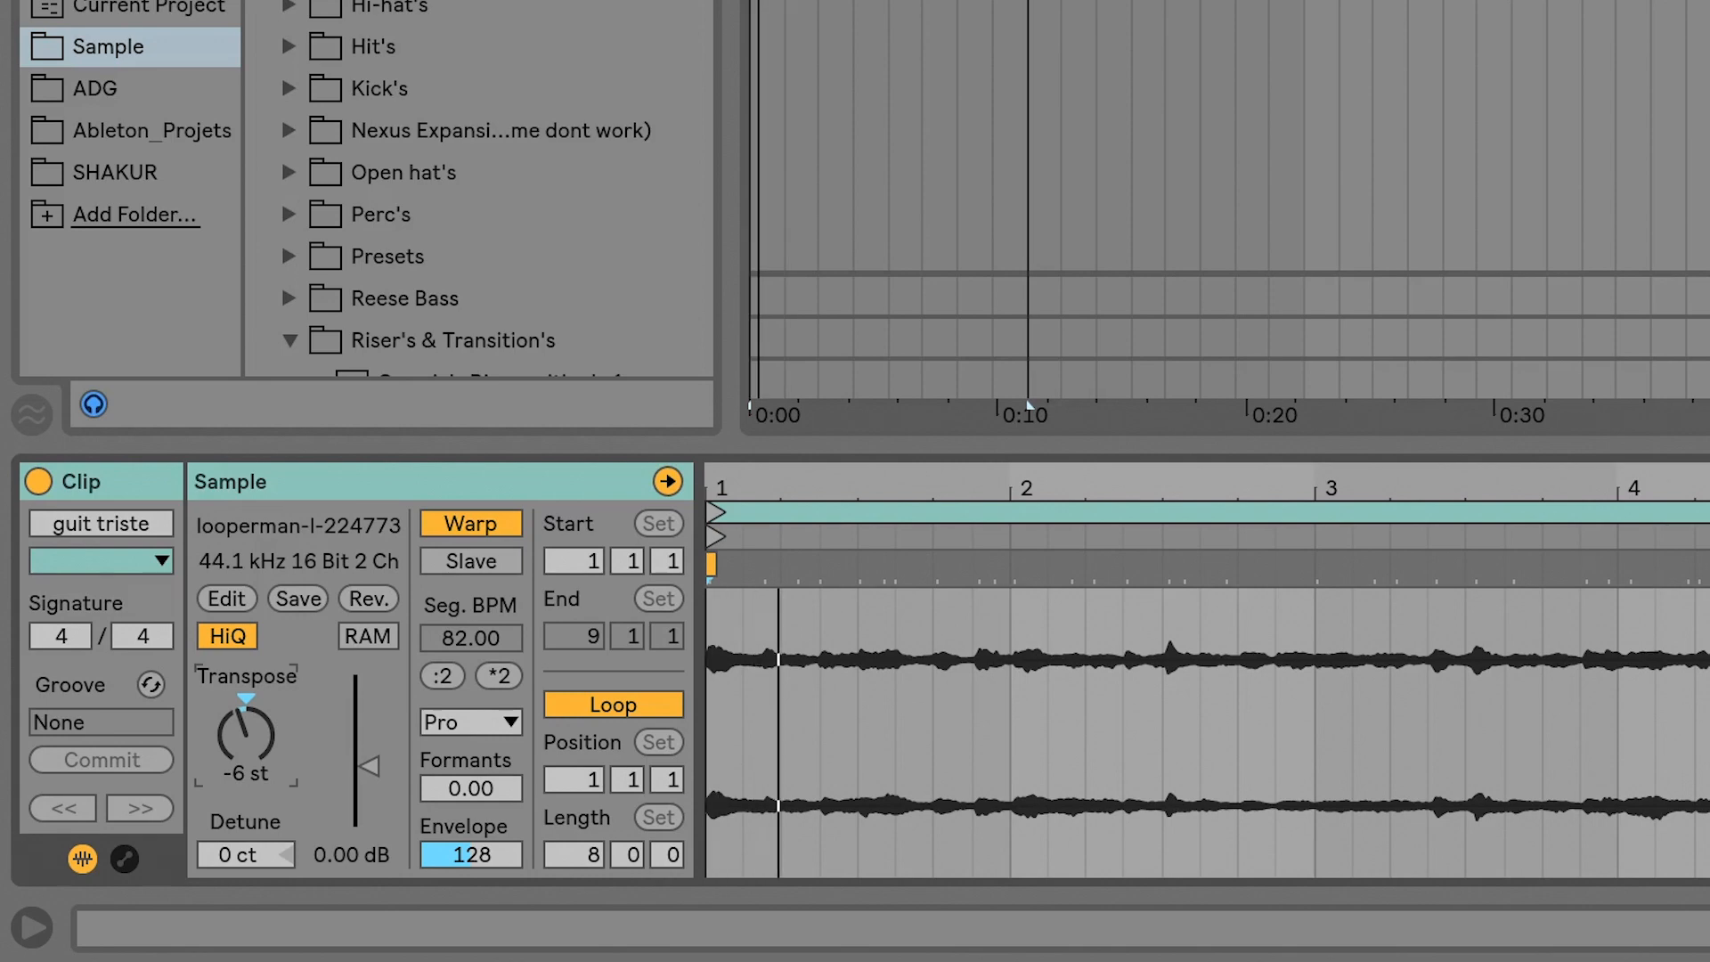
mouse_move(470, 788)
left_mouse_down()
mouse_move(470, 753)
mouse_move(472, 806)
mouse_move(470, 779)
left_mouse_up()
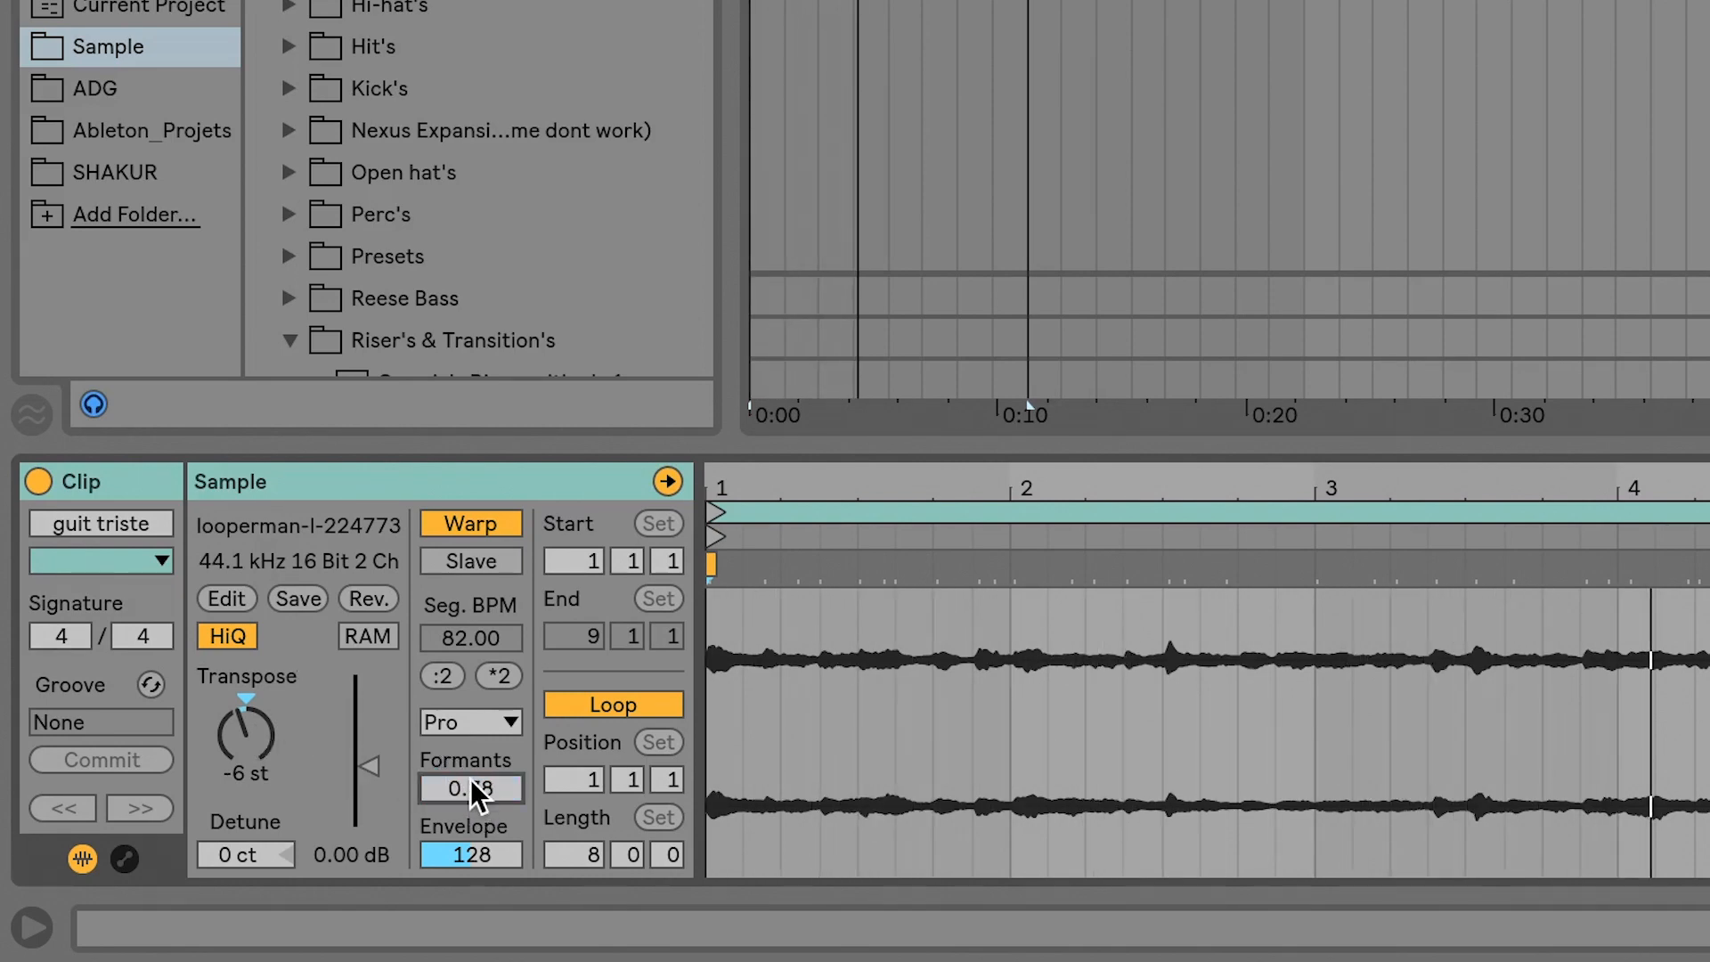
double_click(246, 699)
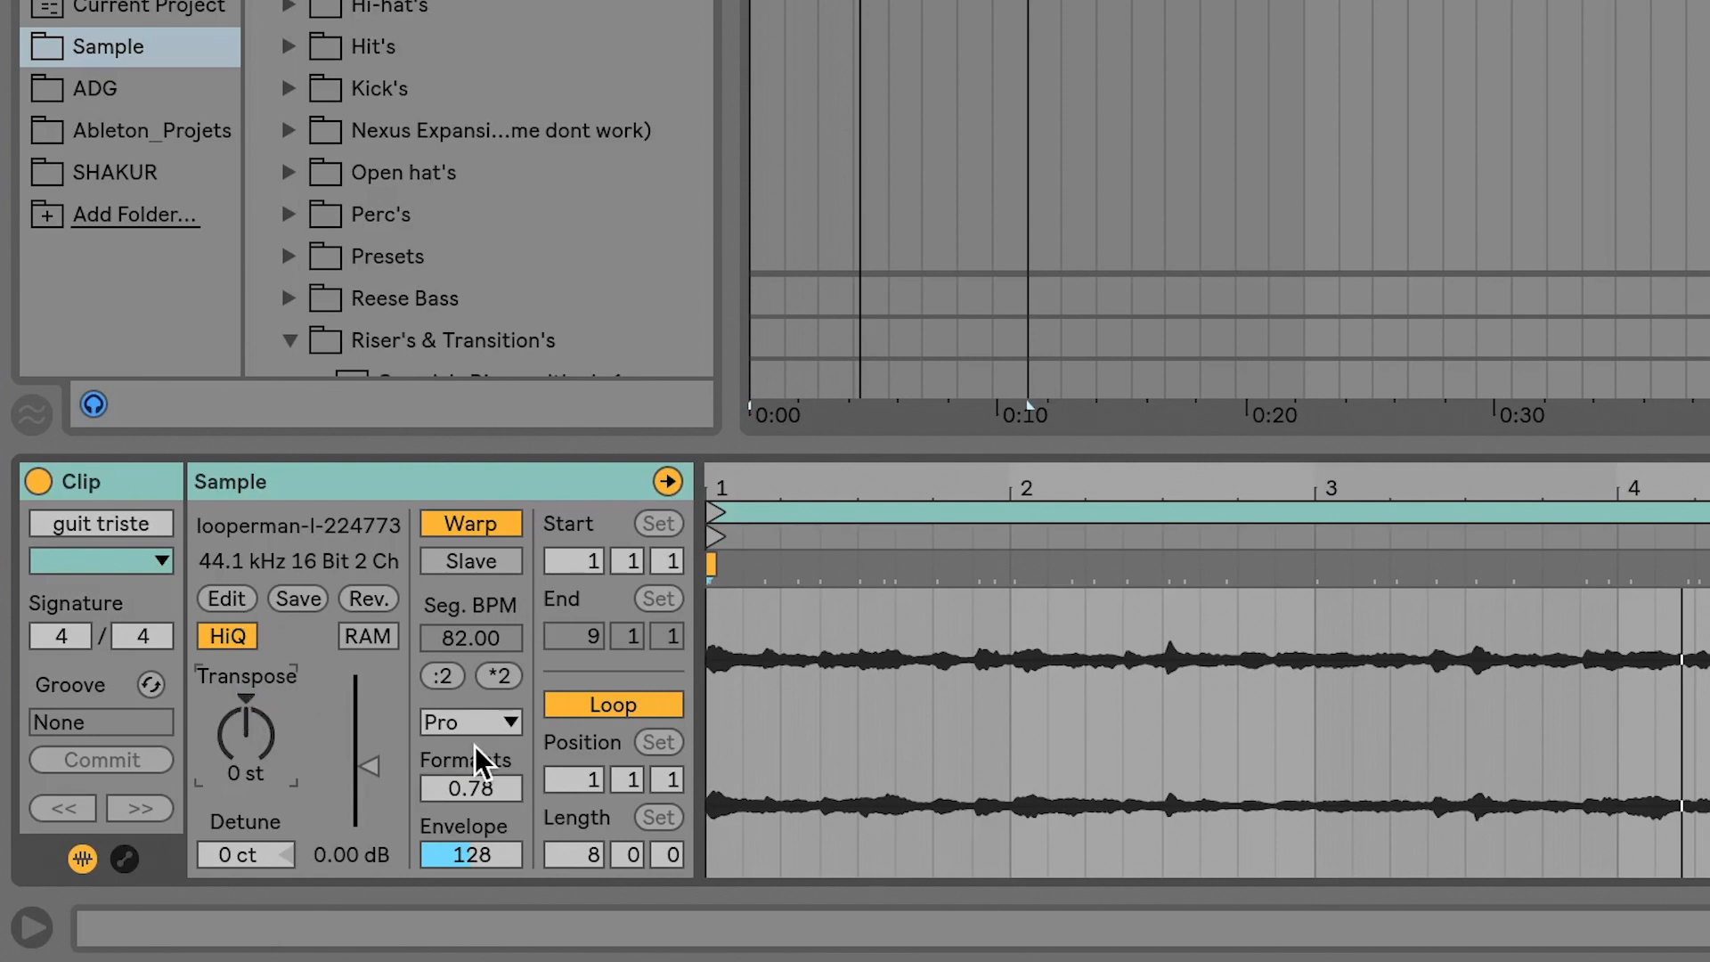
left_click(454, 796)
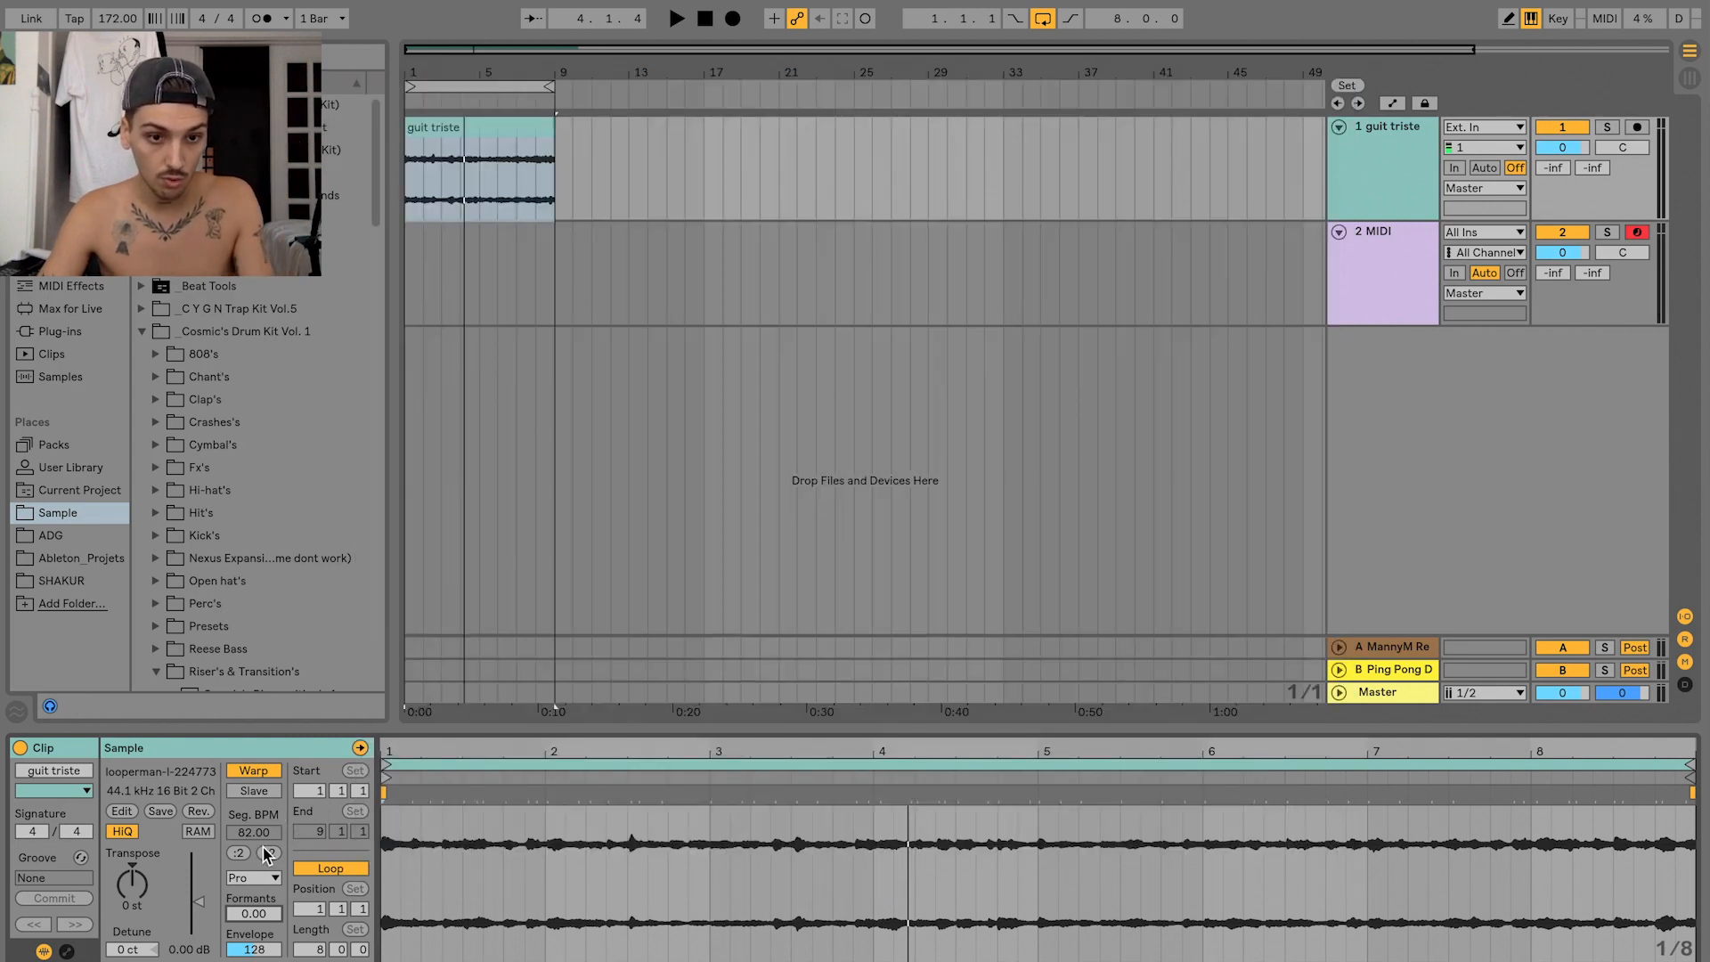
- Double the guit triste clip's segment tempo to 164 BPM and listen to it at that speed
key("space")
left_click(267, 852)
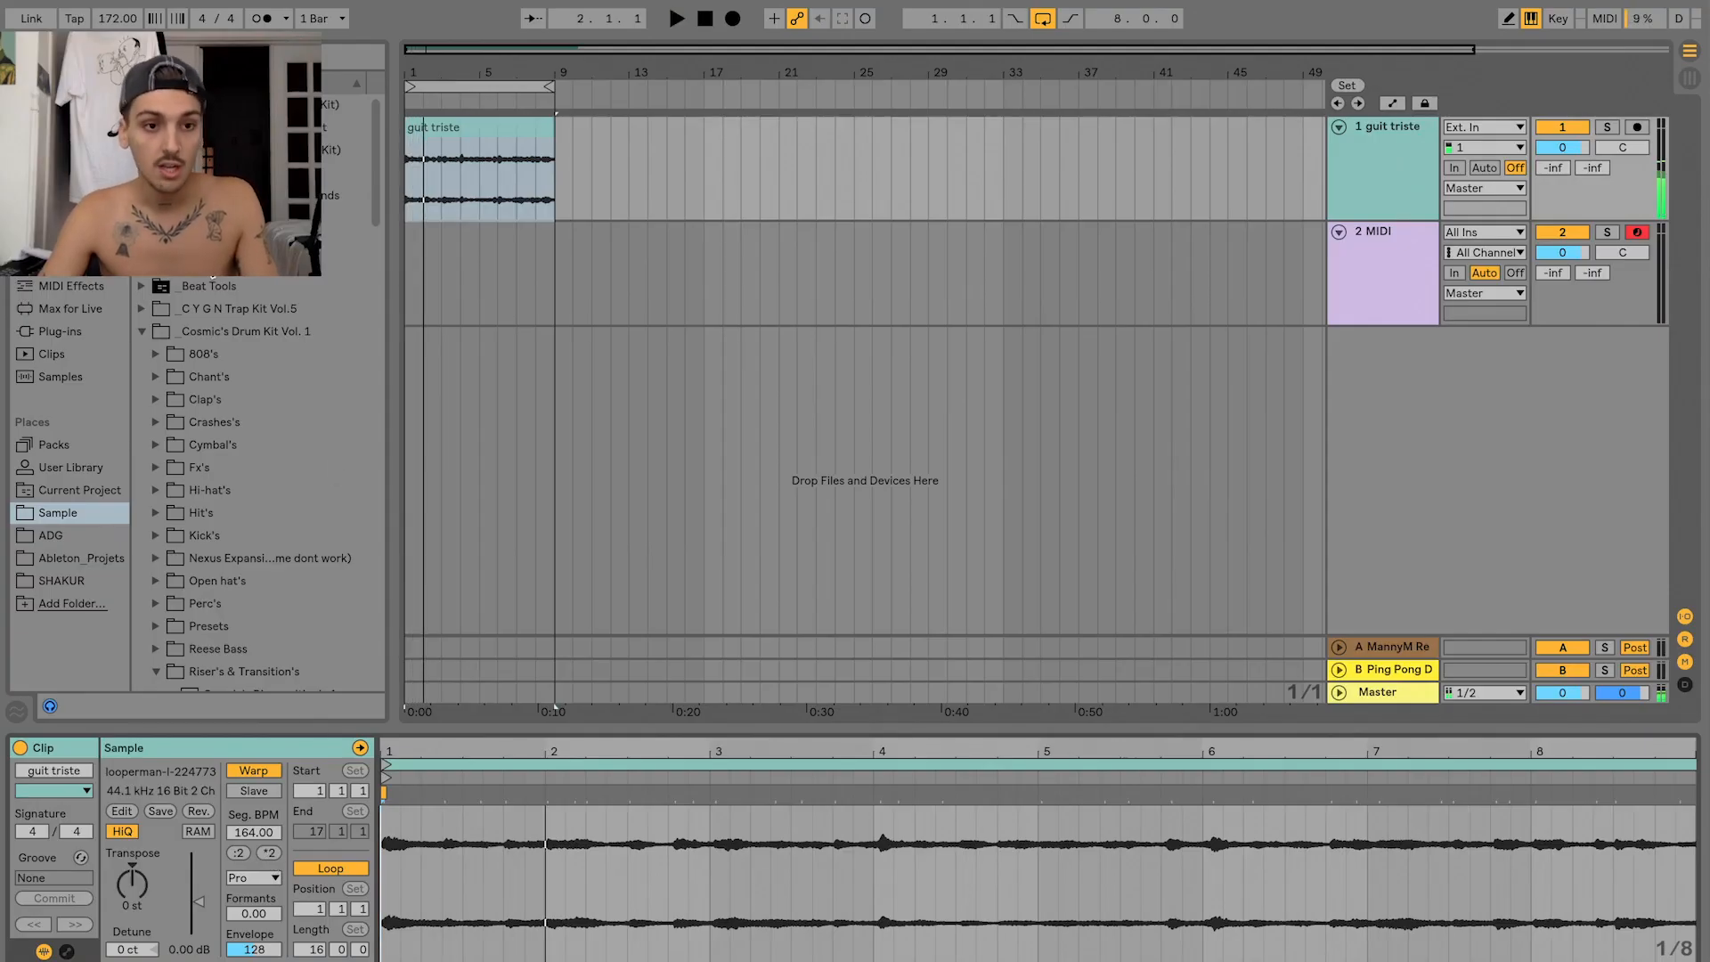
scroll(335, 654, "down", 1)
key("space")
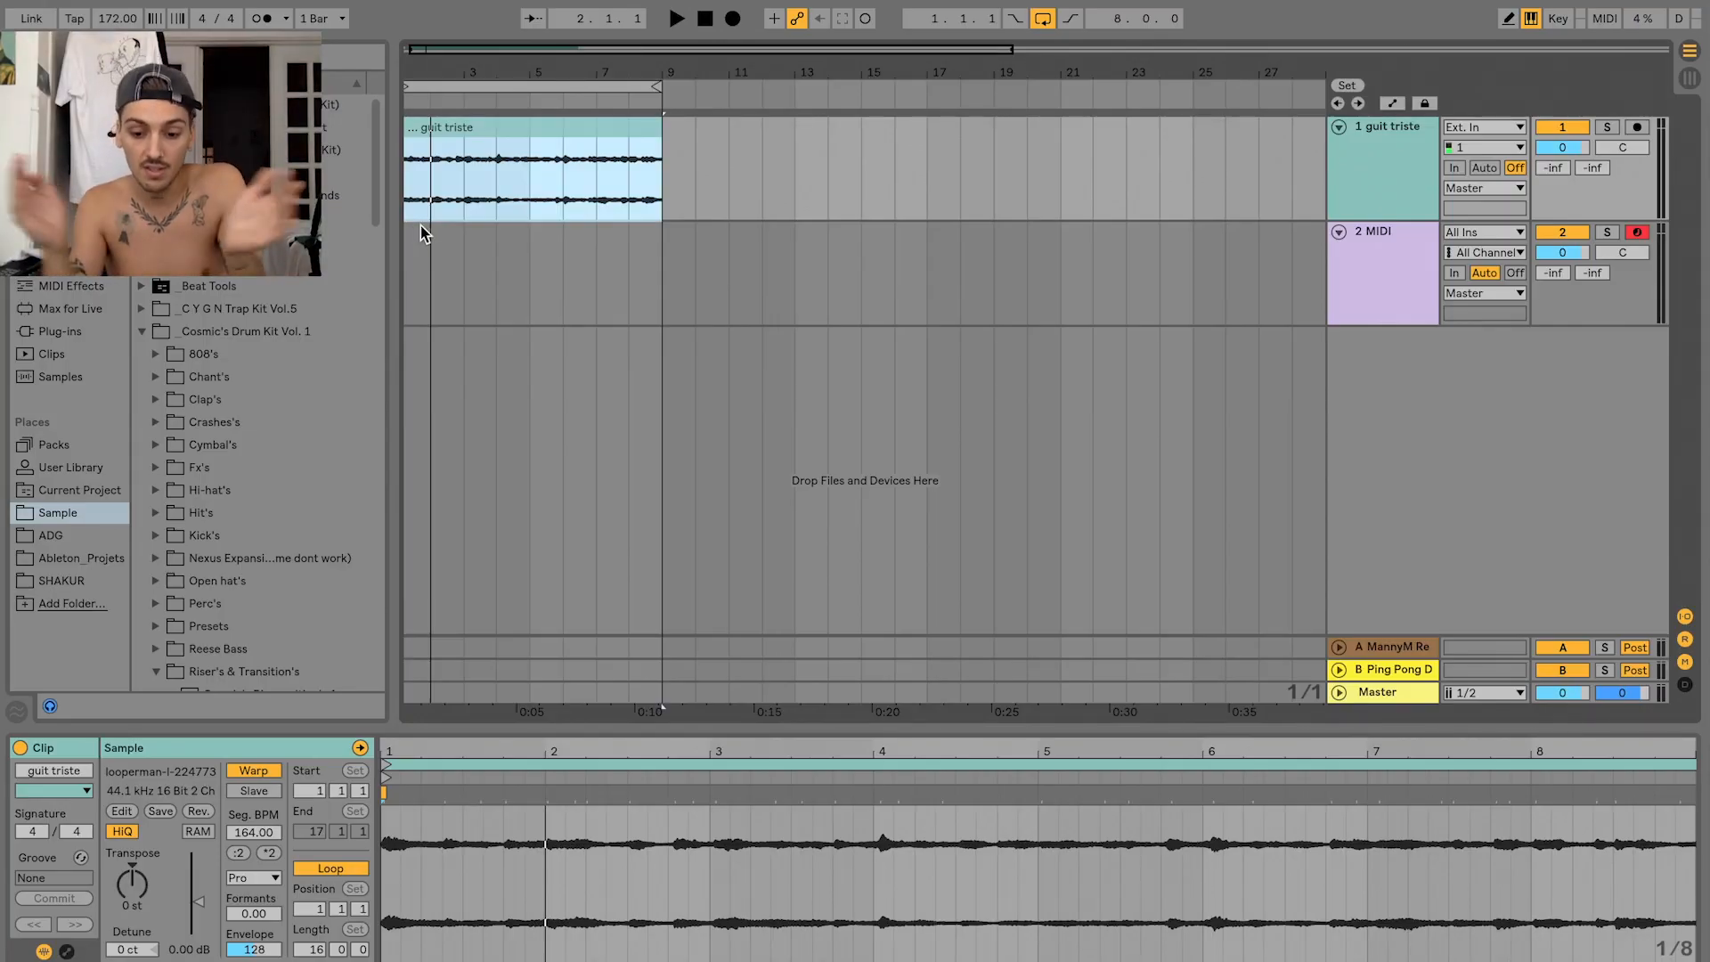
- Collapse the Cosmic's Drum Kit Vol. 1 folder and look through the contents of the Edgar_drums_v1 sample folder
left_click(217, 335)
key("Left")
key("Down")
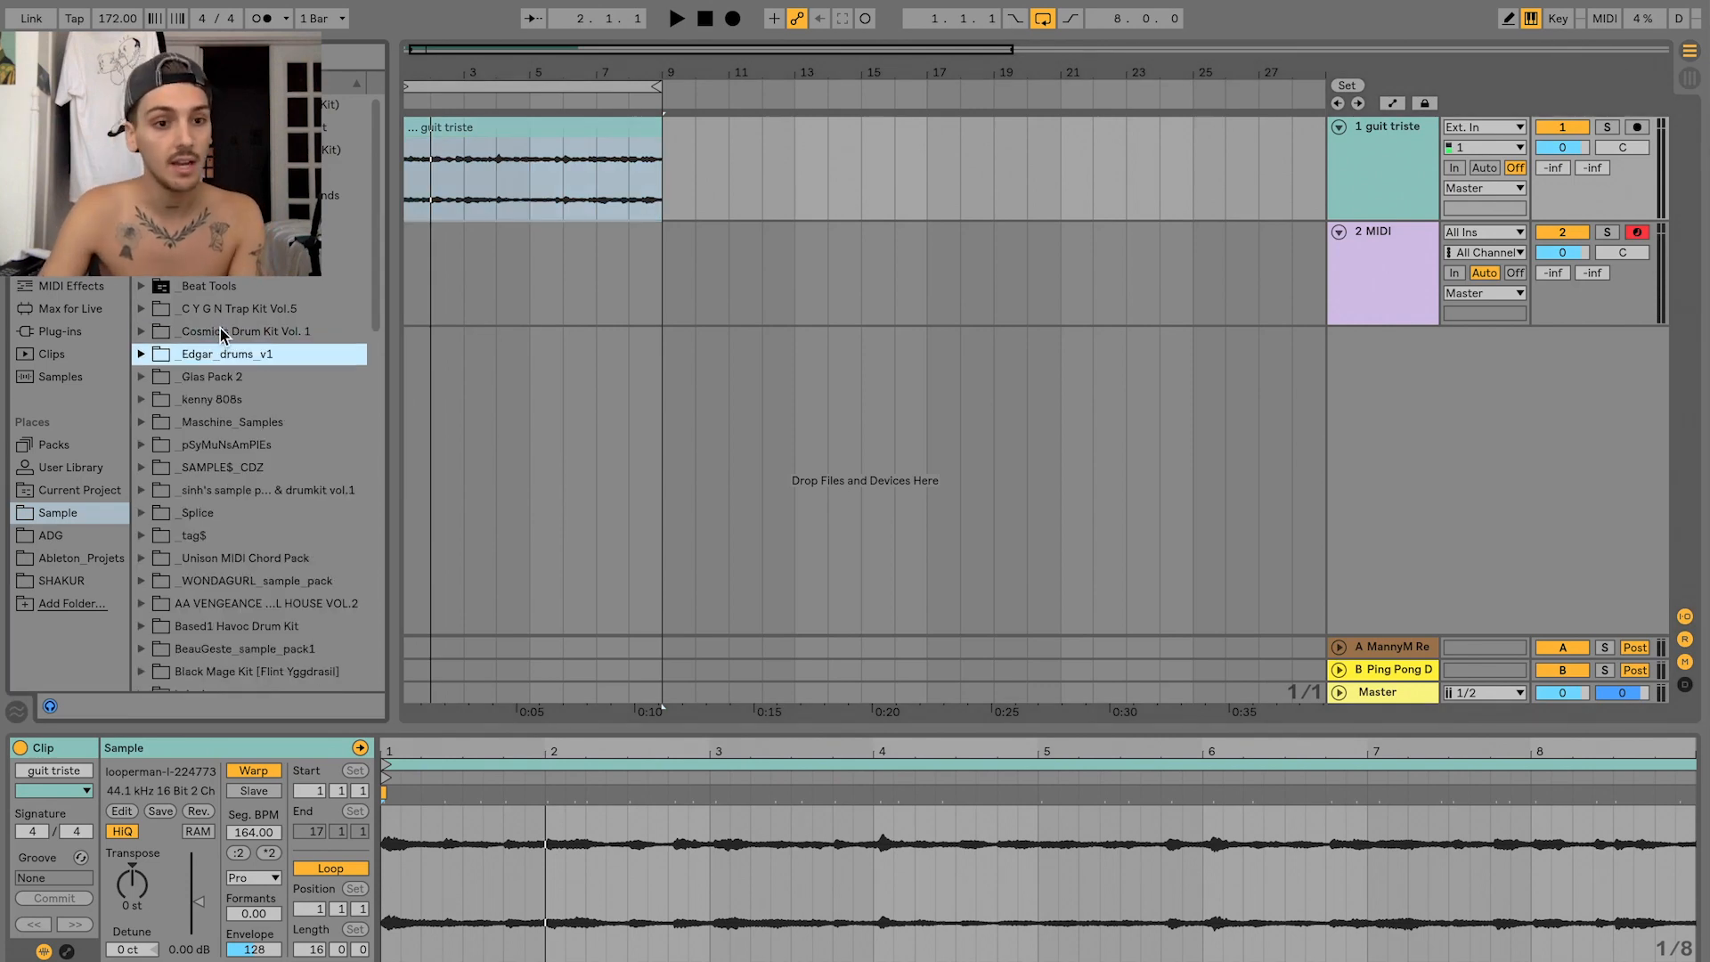
key("Right")
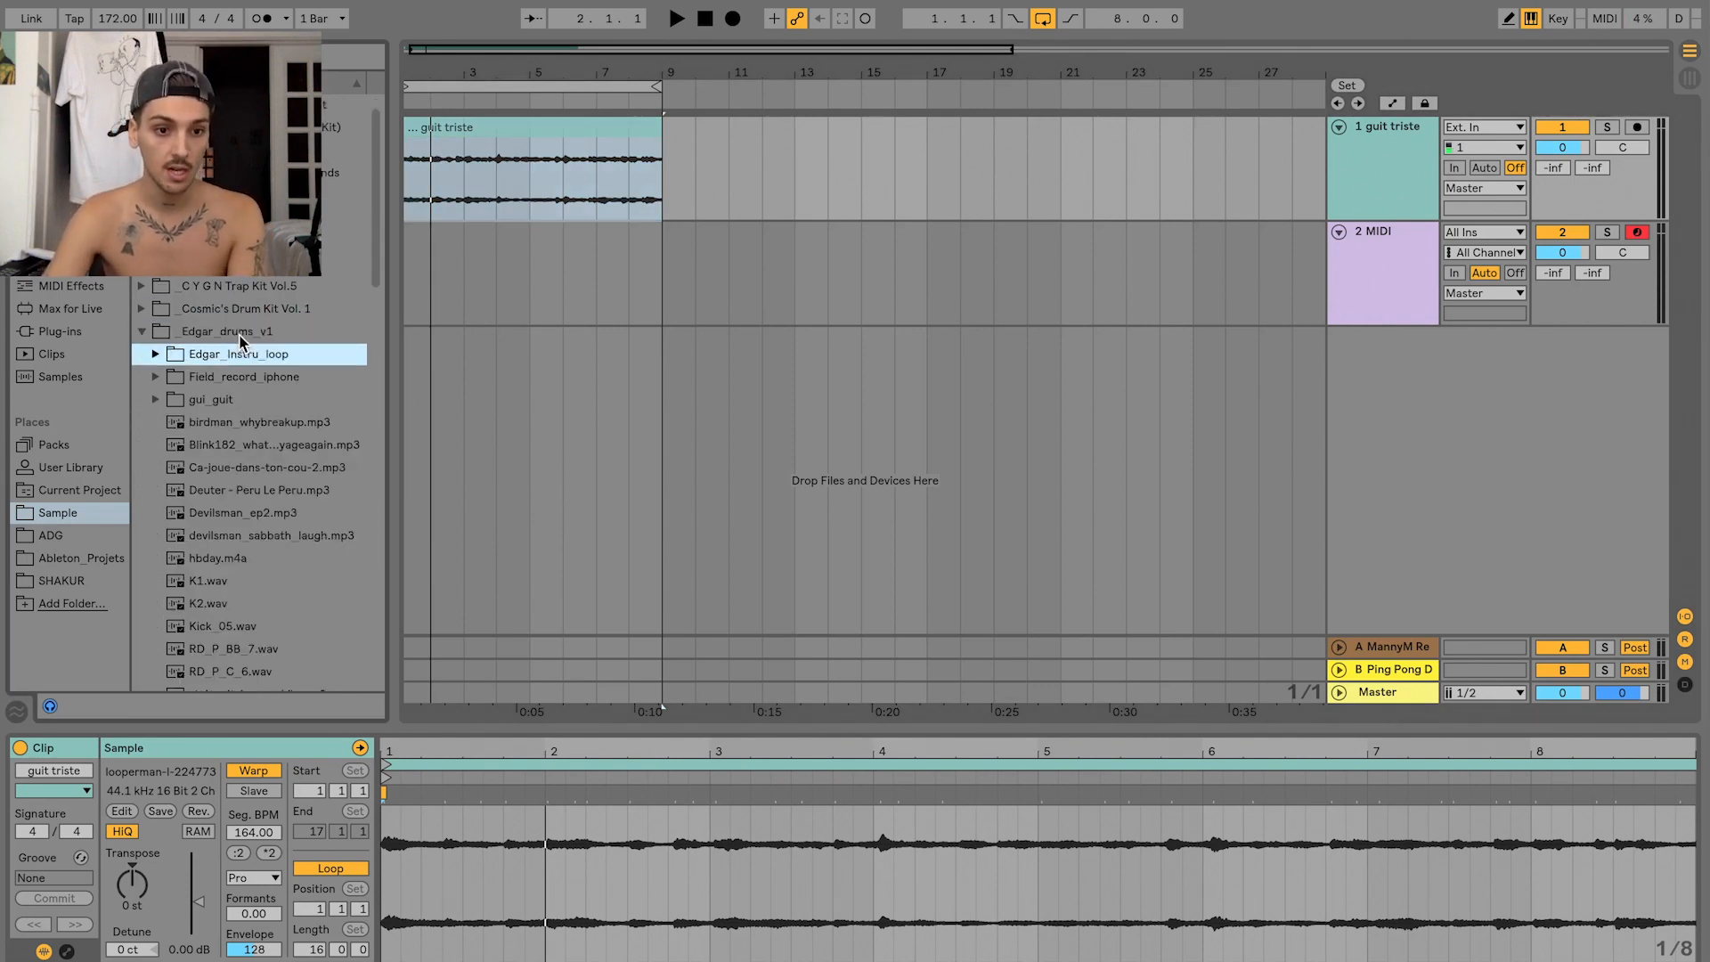
key("Left")
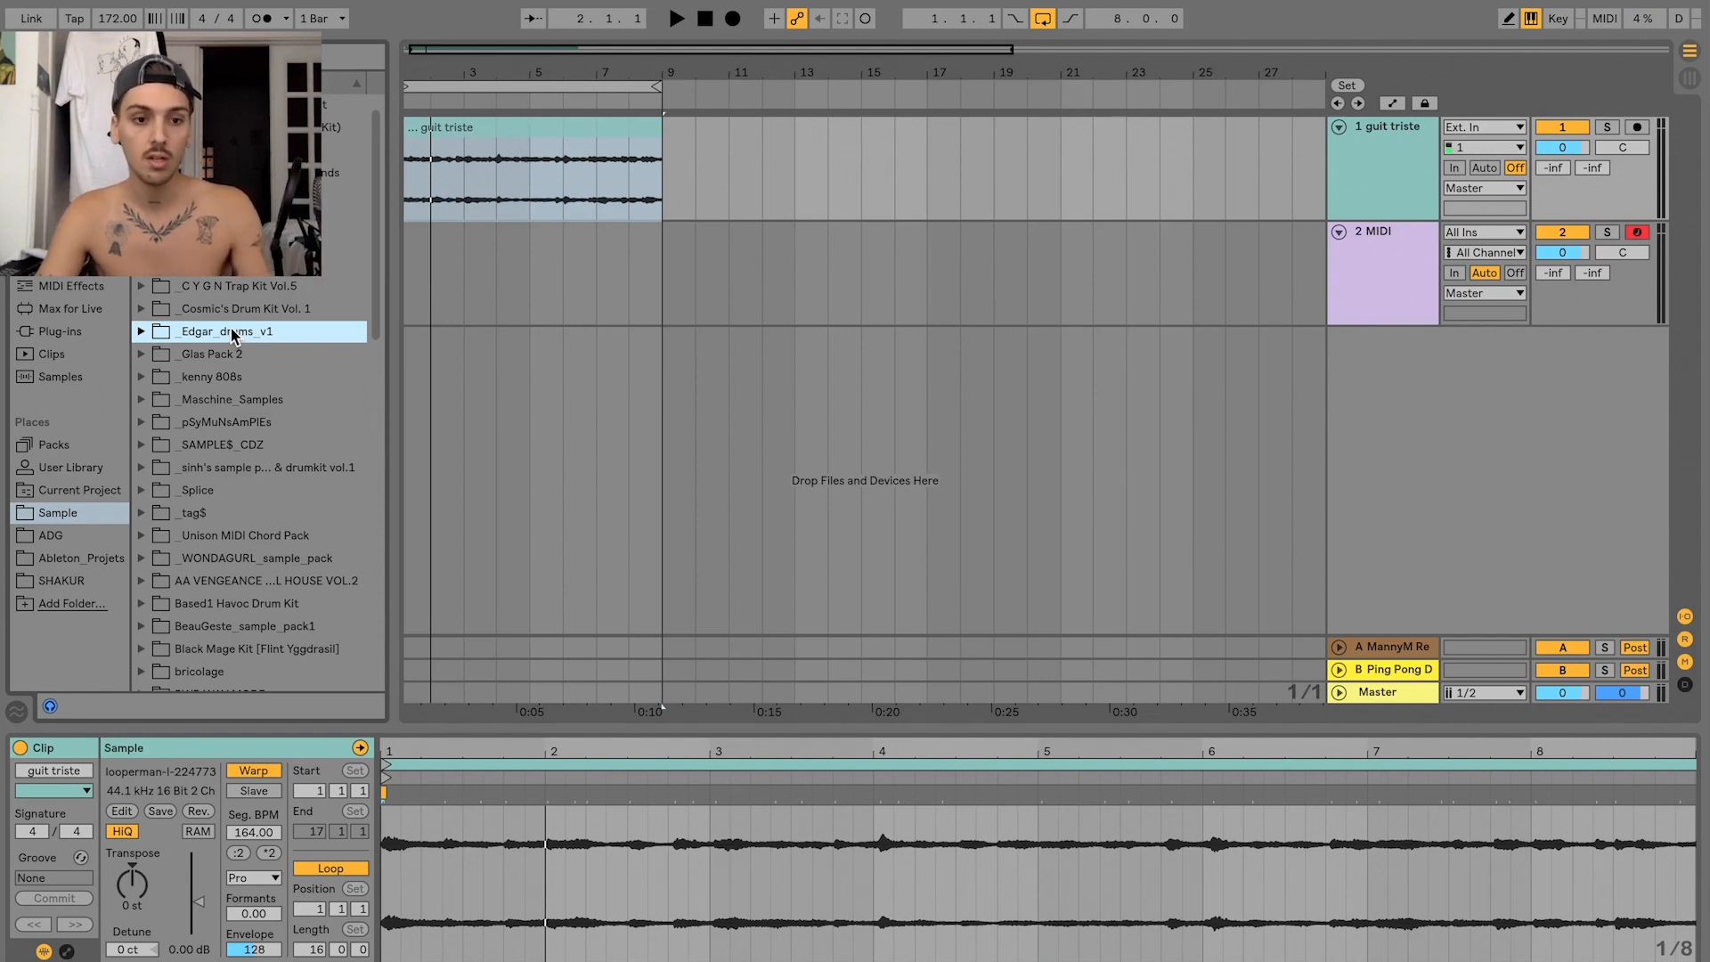
- Open the closed hi-hats folder in the _WONDAGURL_sample_pack one-shots, collapsing the claps folder on the way
left_click(260, 550)
key("Right")
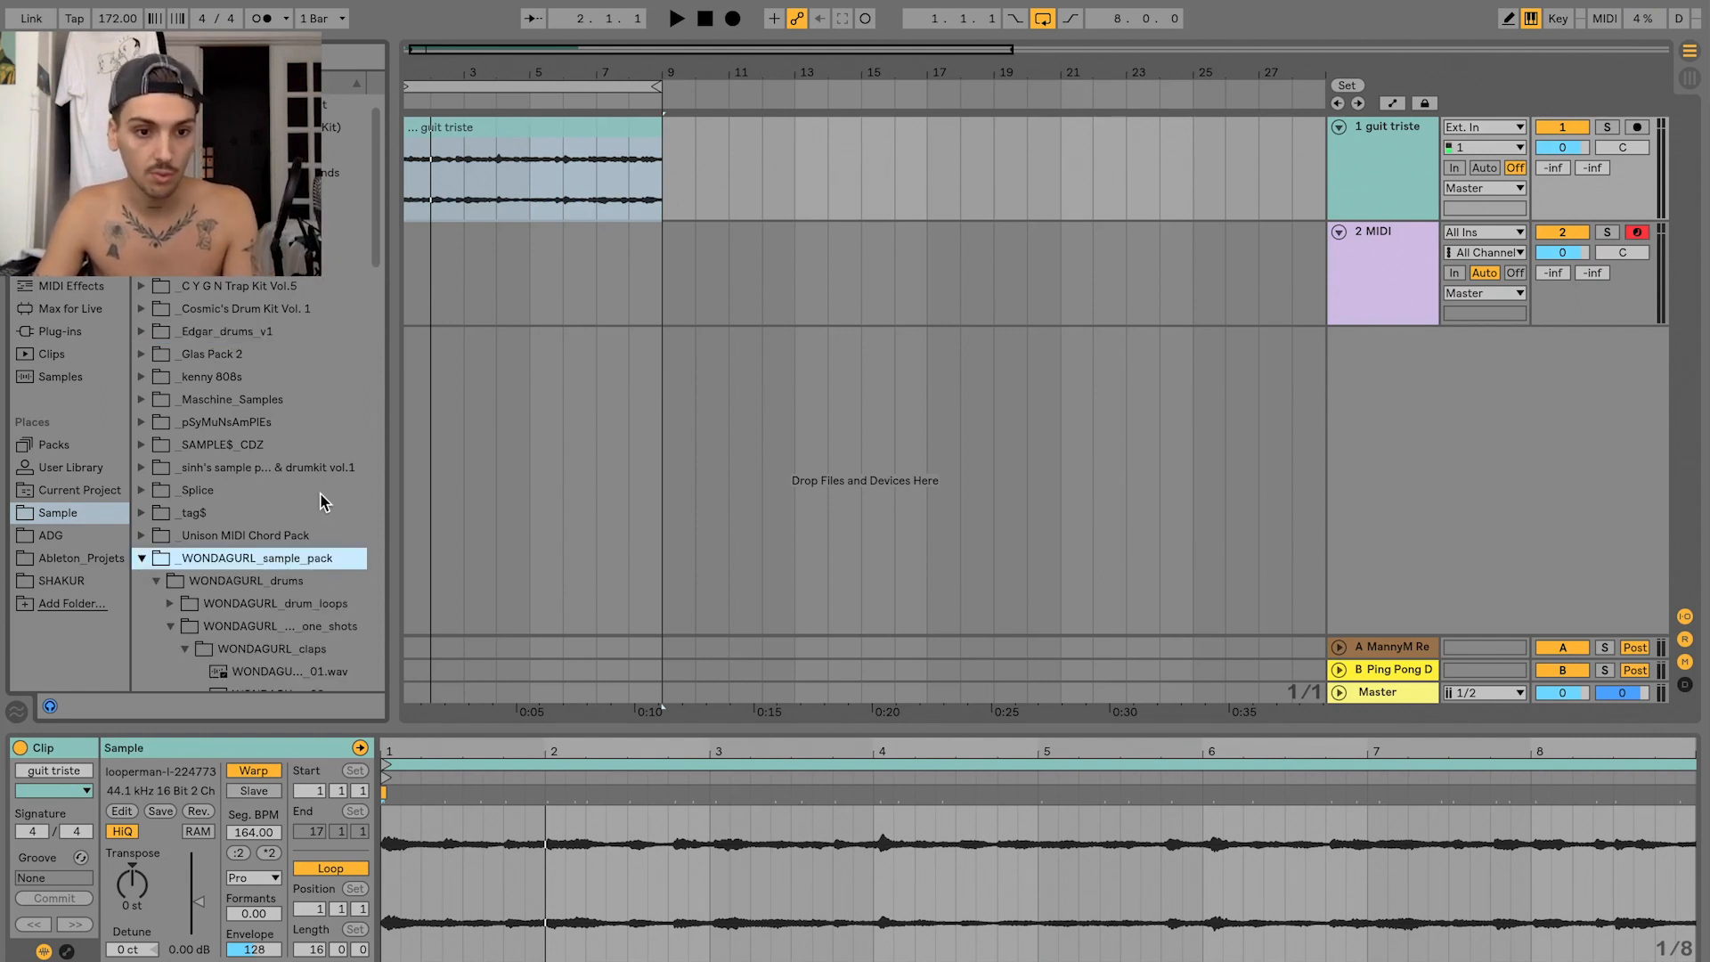
key("Down")
key("Down")
key("Down")
key("Down")
key("Left")
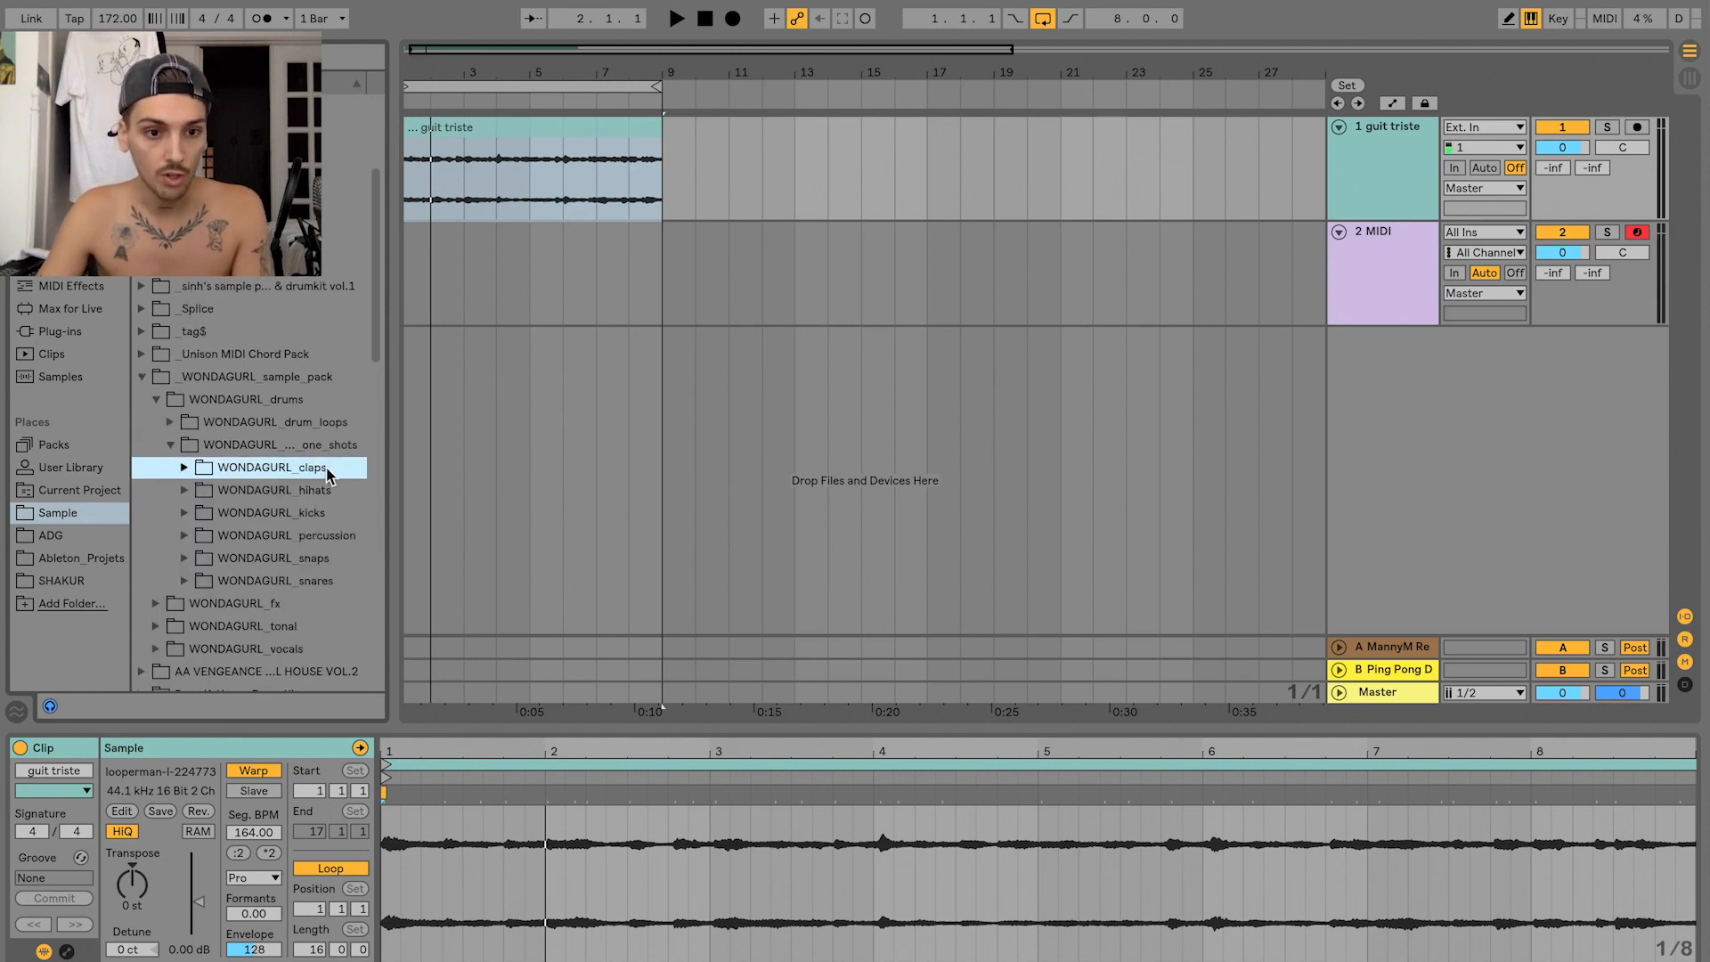
key("Down")
key("Right")
key("Down")
key("Right")
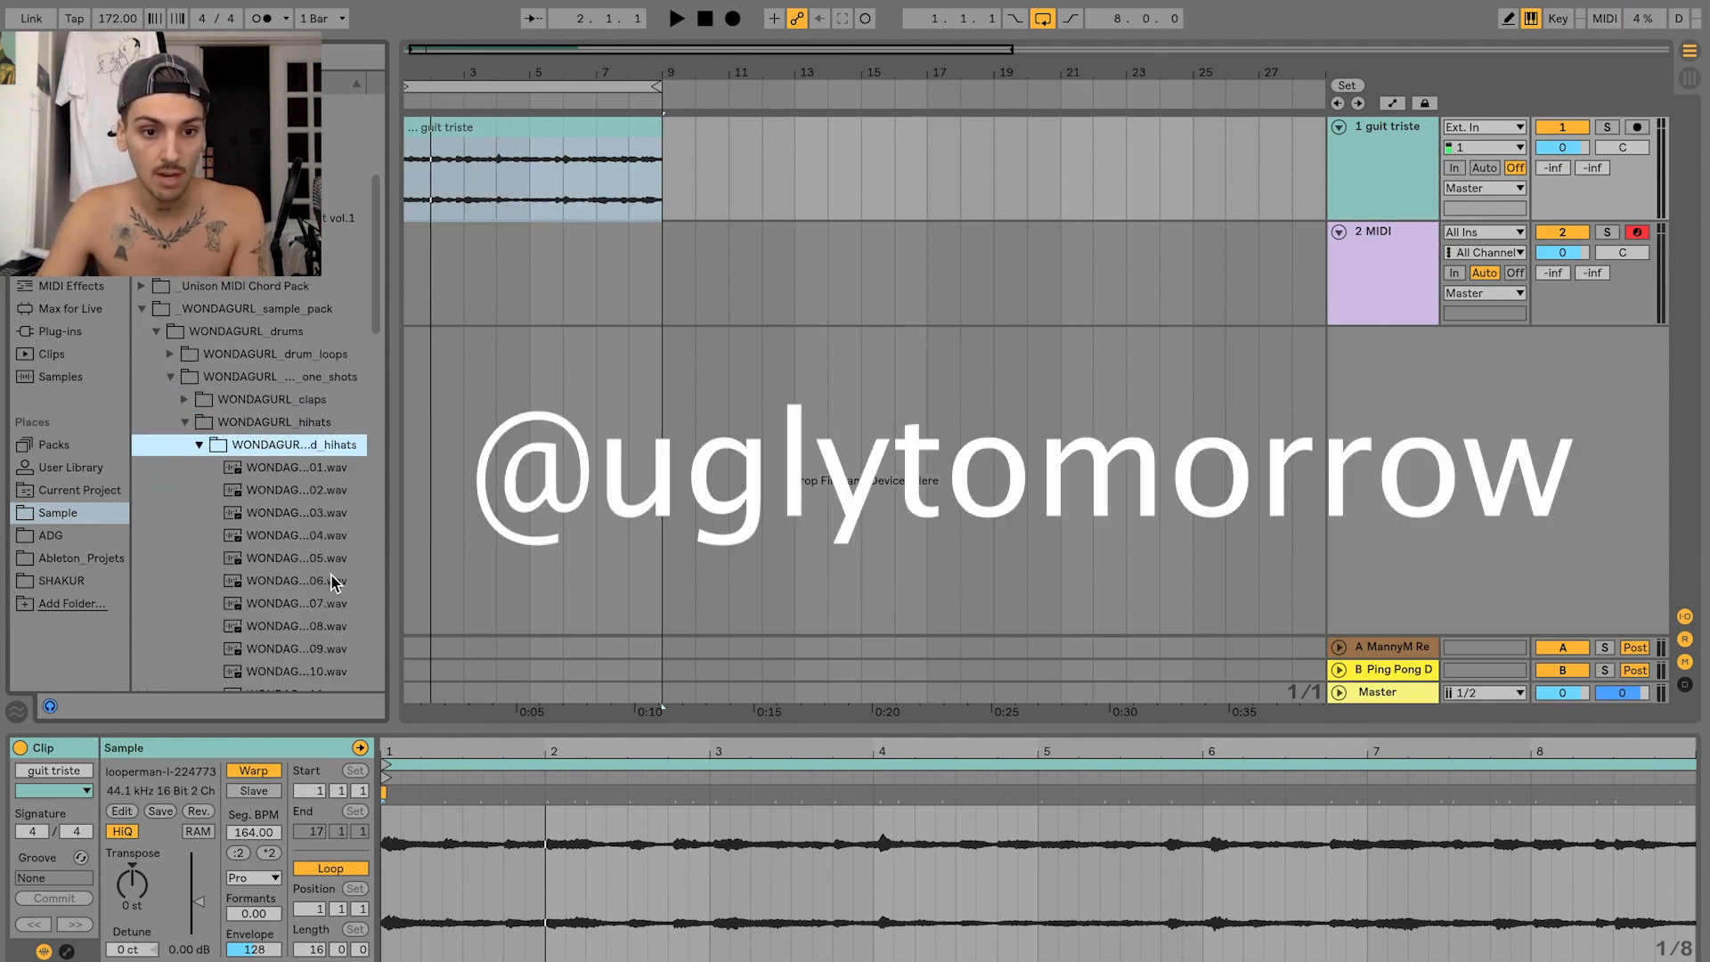
- Audition the closed hi-hat samples and load WONDAGURL hihat_closed_07 onto MIDI track 2
key("Down")
key("Down")
key("Down")
key("Down")
key("Down")
key("Down")
key("Down")
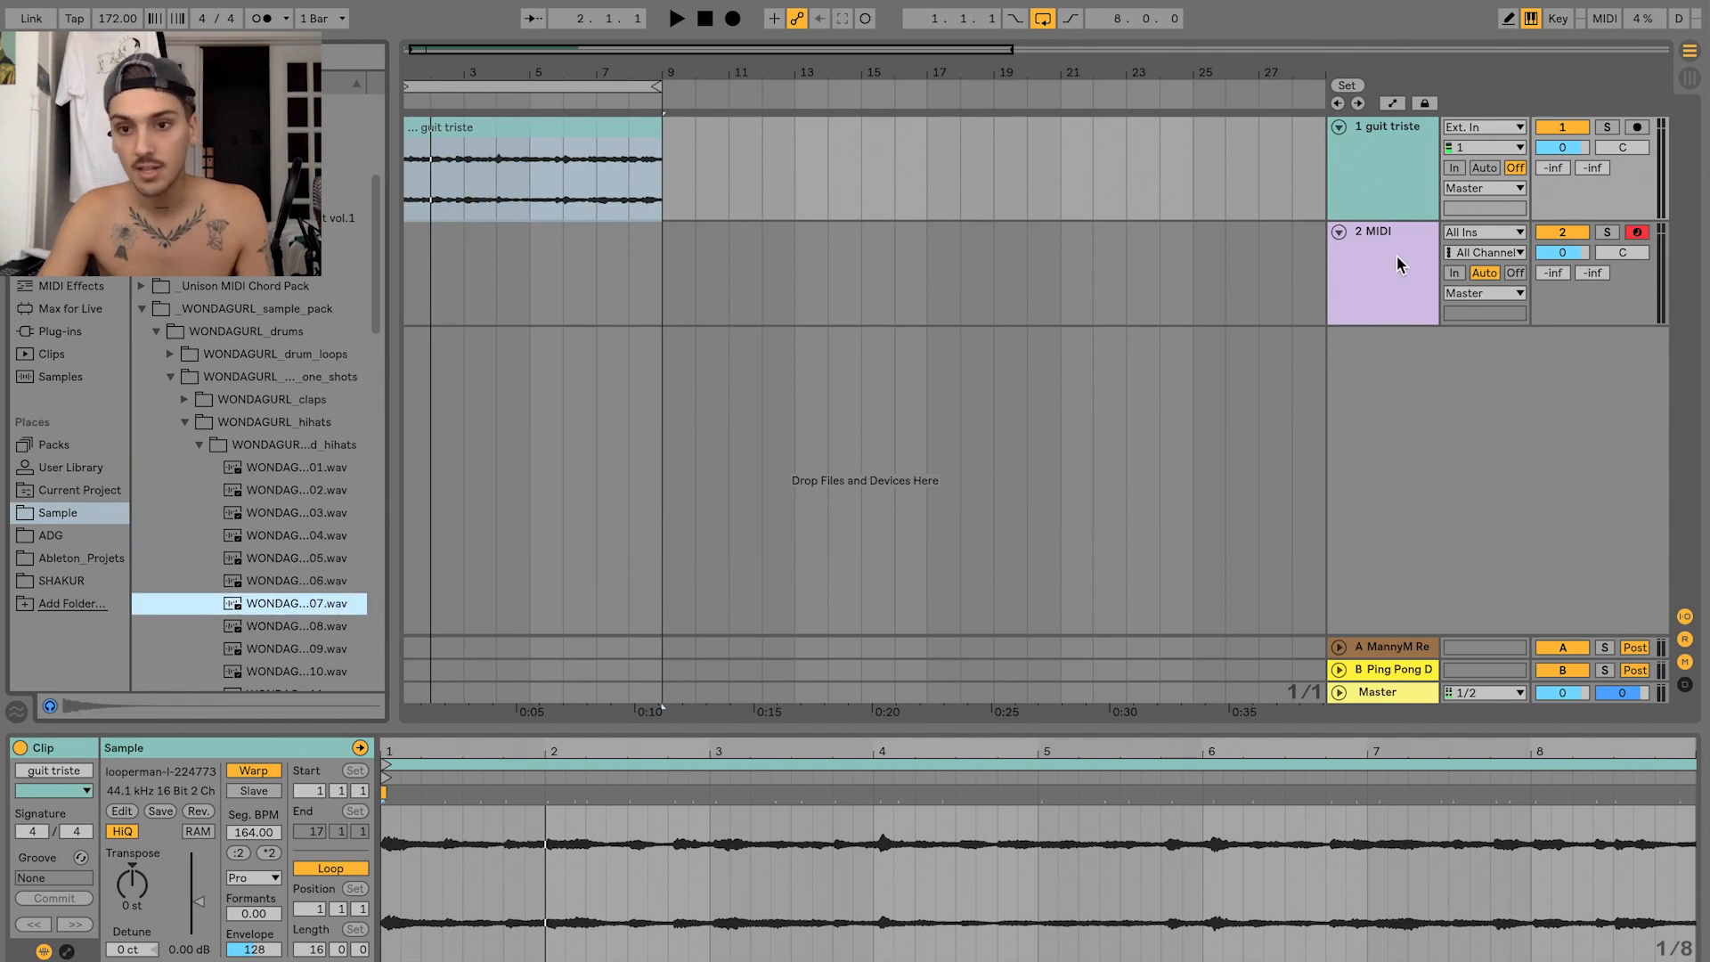
left_click(1396, 263)
double_click(305, 606)
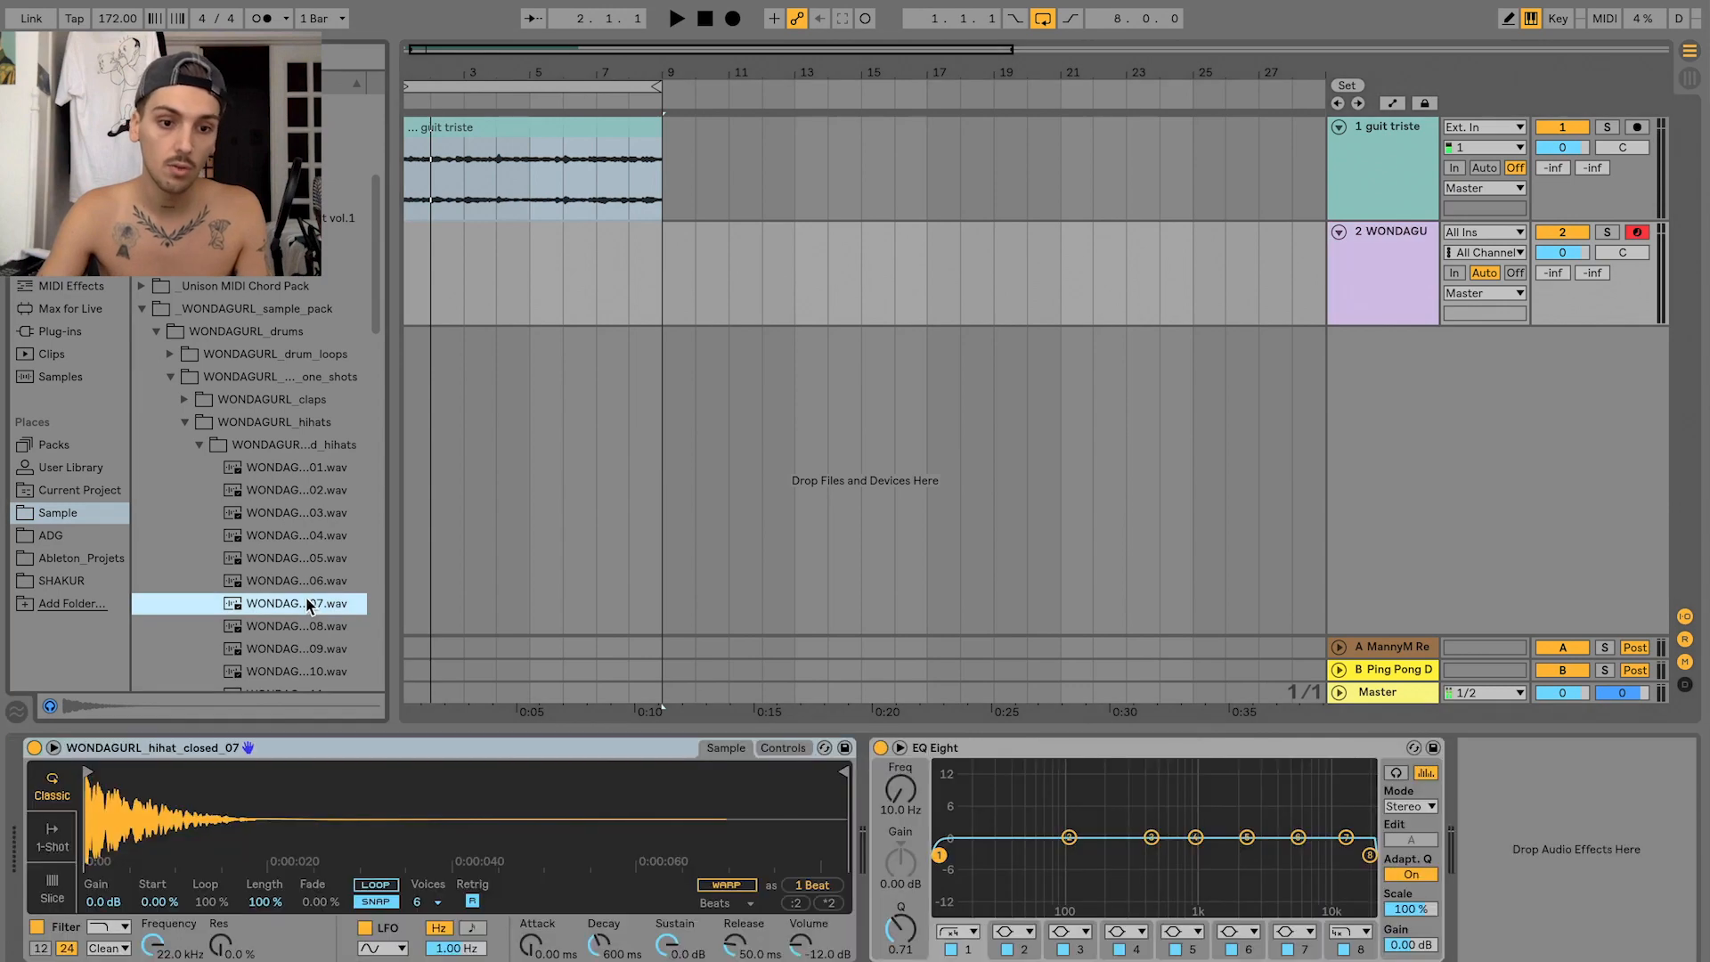
- Create an empty 8-bar MIDI clip on the hi-hat track beneath the guit triste clip
mouse_move(417, 274)
left_mouse_down()
mouse_move(601, 283)
mouse_move(411, 267)
left_mouse_up()
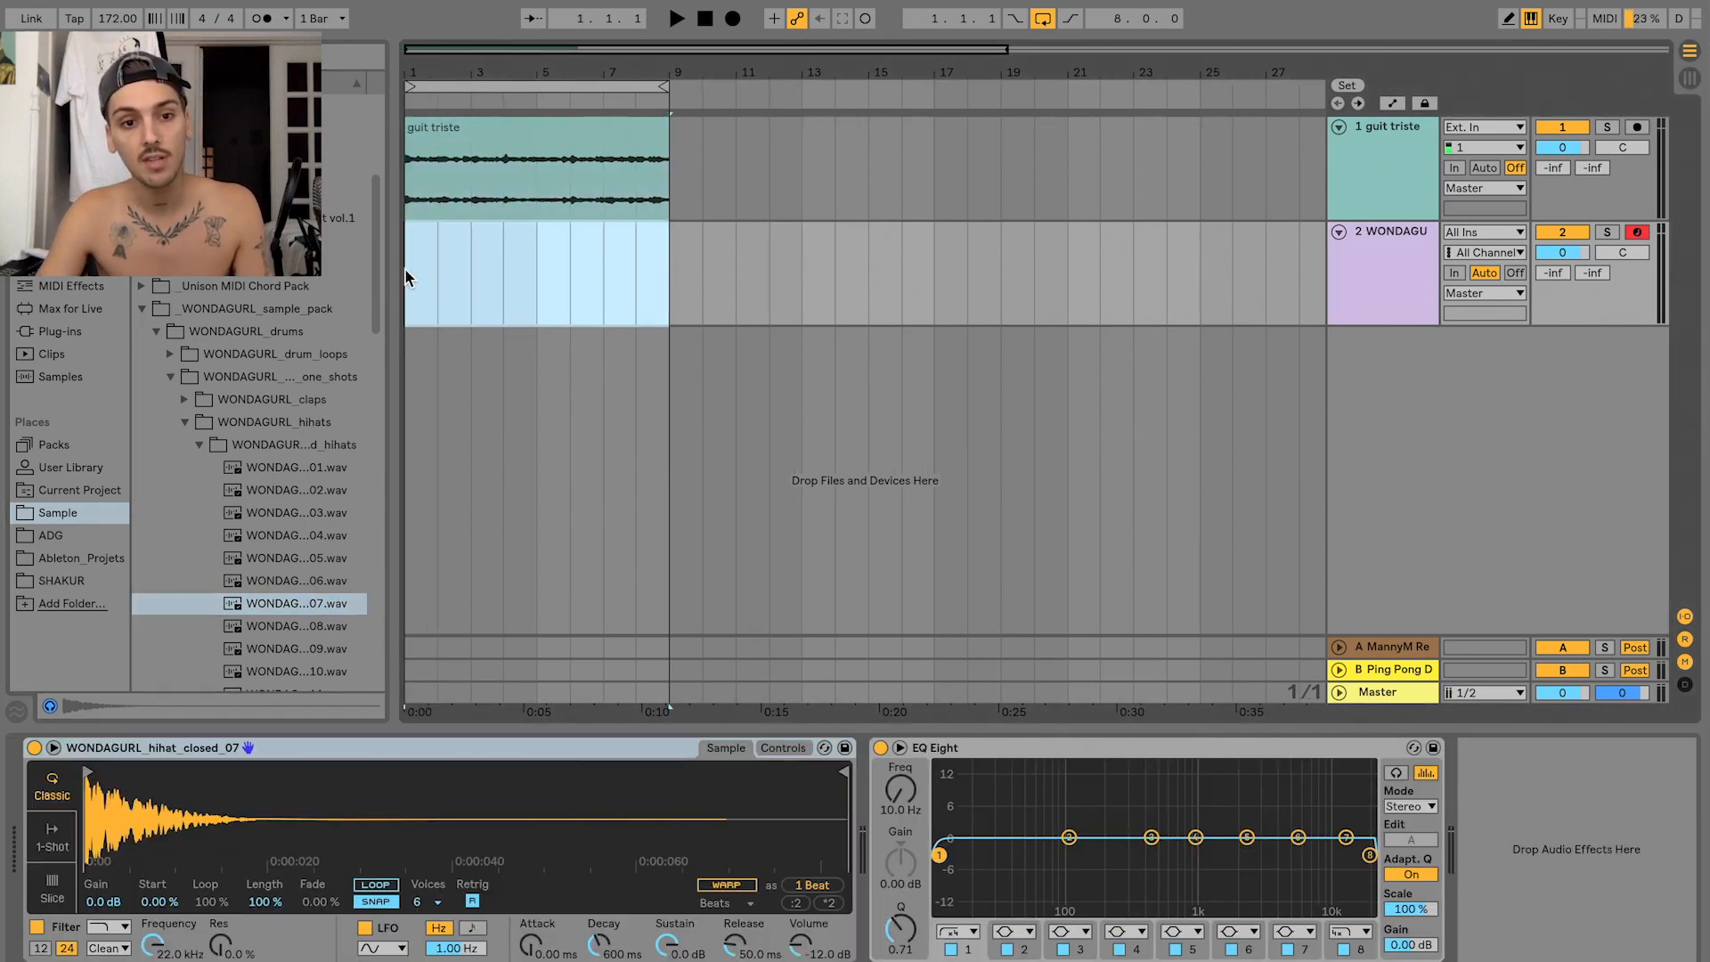
double_click(481, 276)
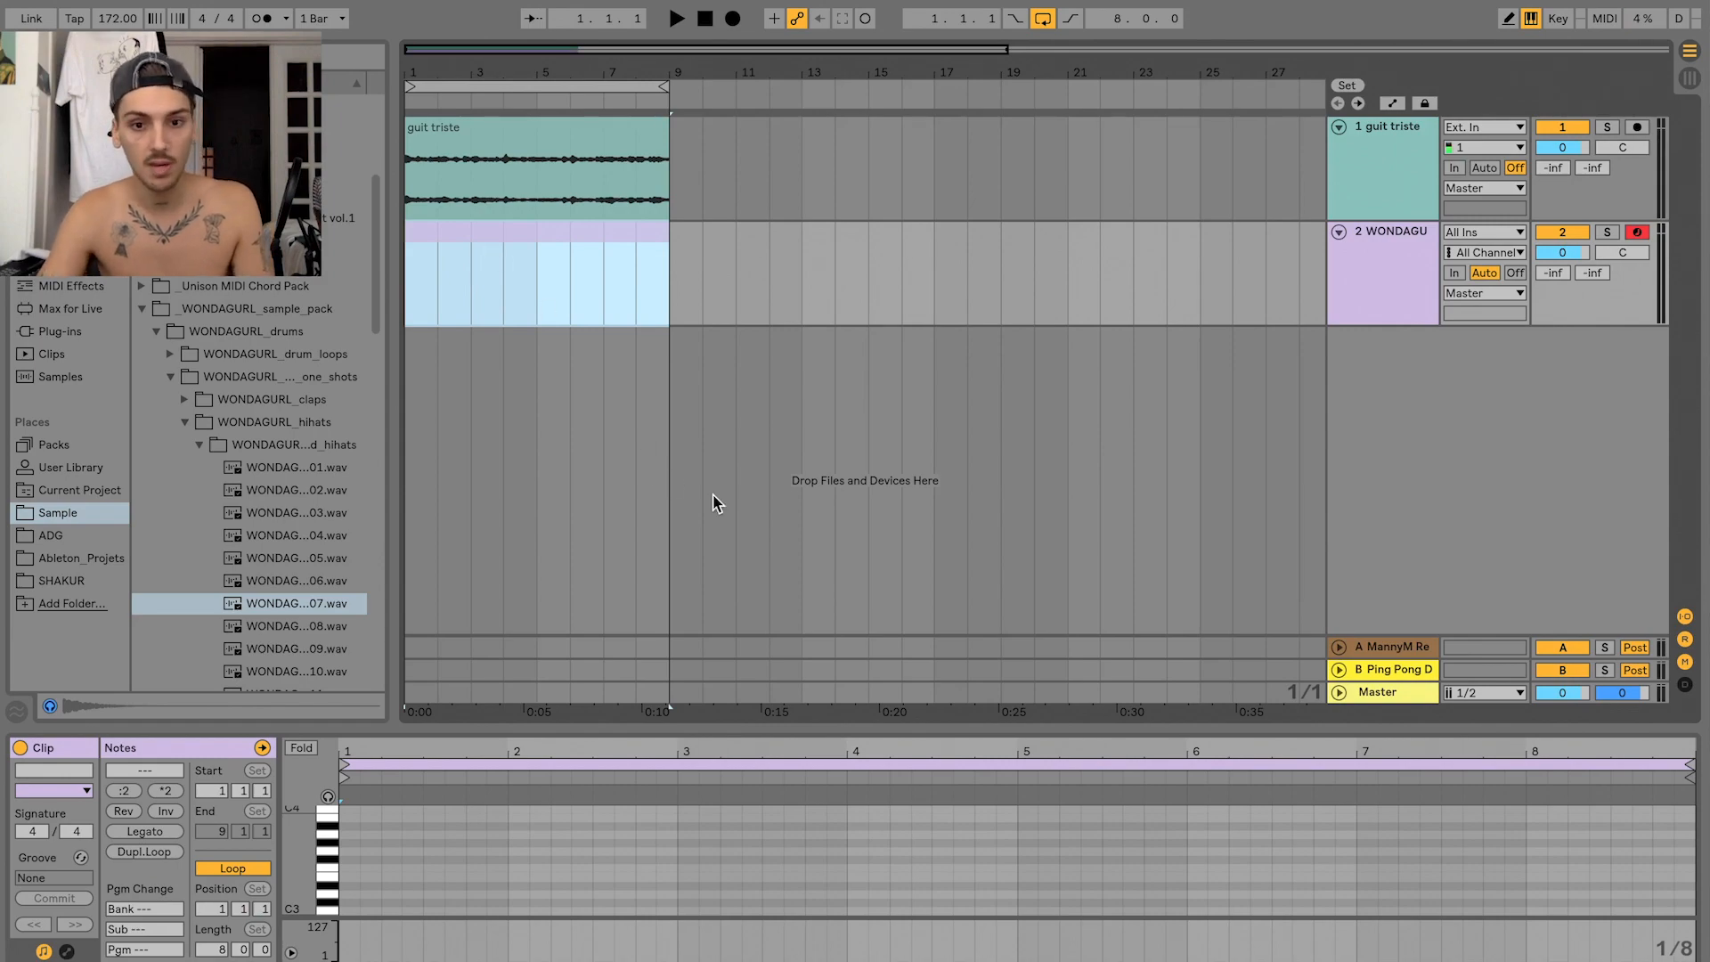
key("super+Tab")
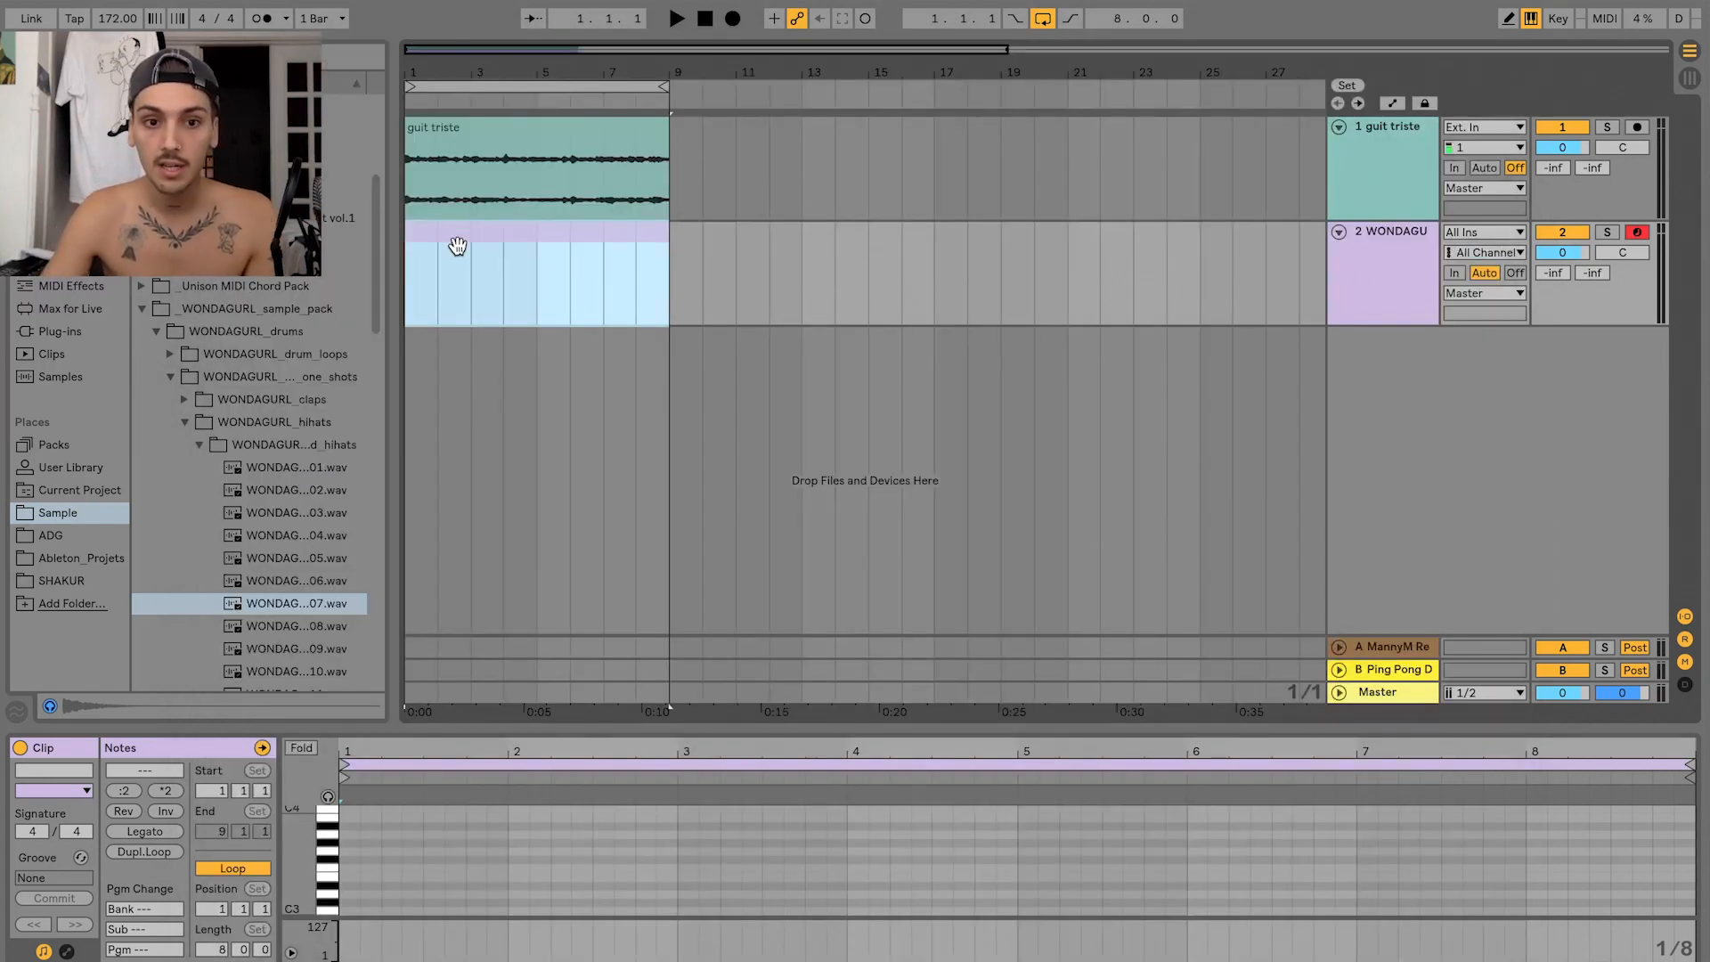
- Add two consecutive C3 eighth notes at the start of the hi-hat clip, the second at a lower velocity
left_click(360, 895)
key("space")
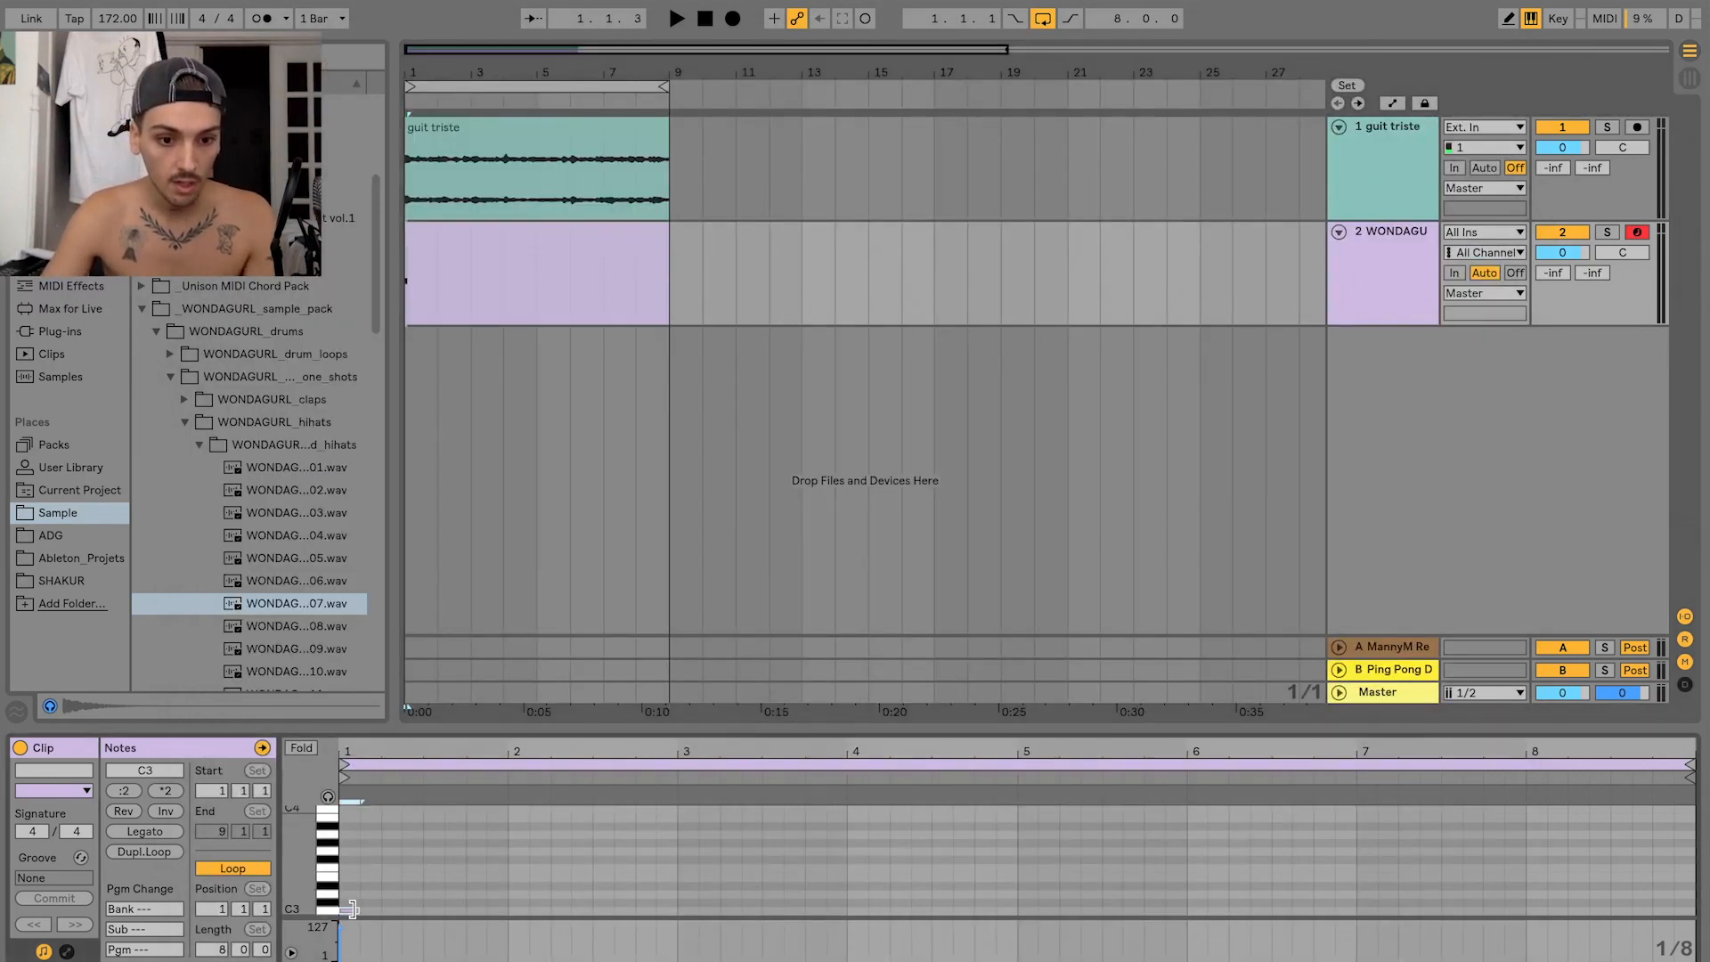
double_click(362, 911)
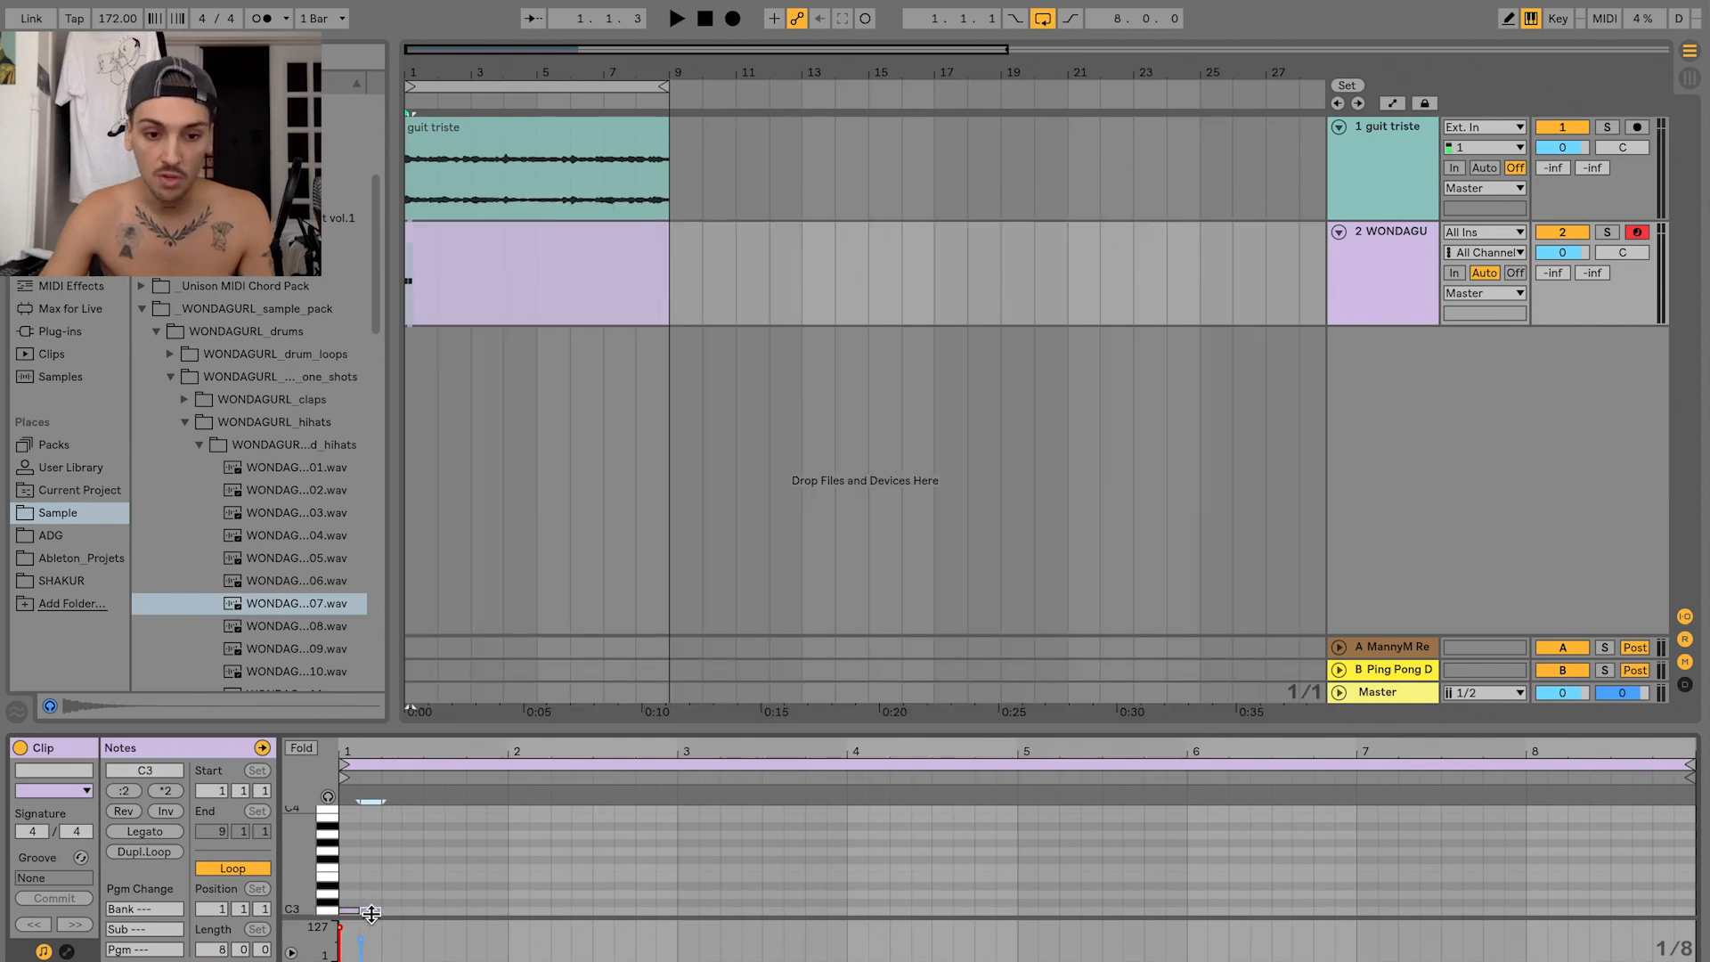
- Duplicate the pair of C3 hi-hat notes repeatedly from bar 1 into bar 8
key("ctrl+d")
key("ctrl+d")
key("ctrl+d")
key("ctrl+d")
key("ctrl+d")
key("ctrl+d")
key("ctrl+d")
key("ctrl+d")
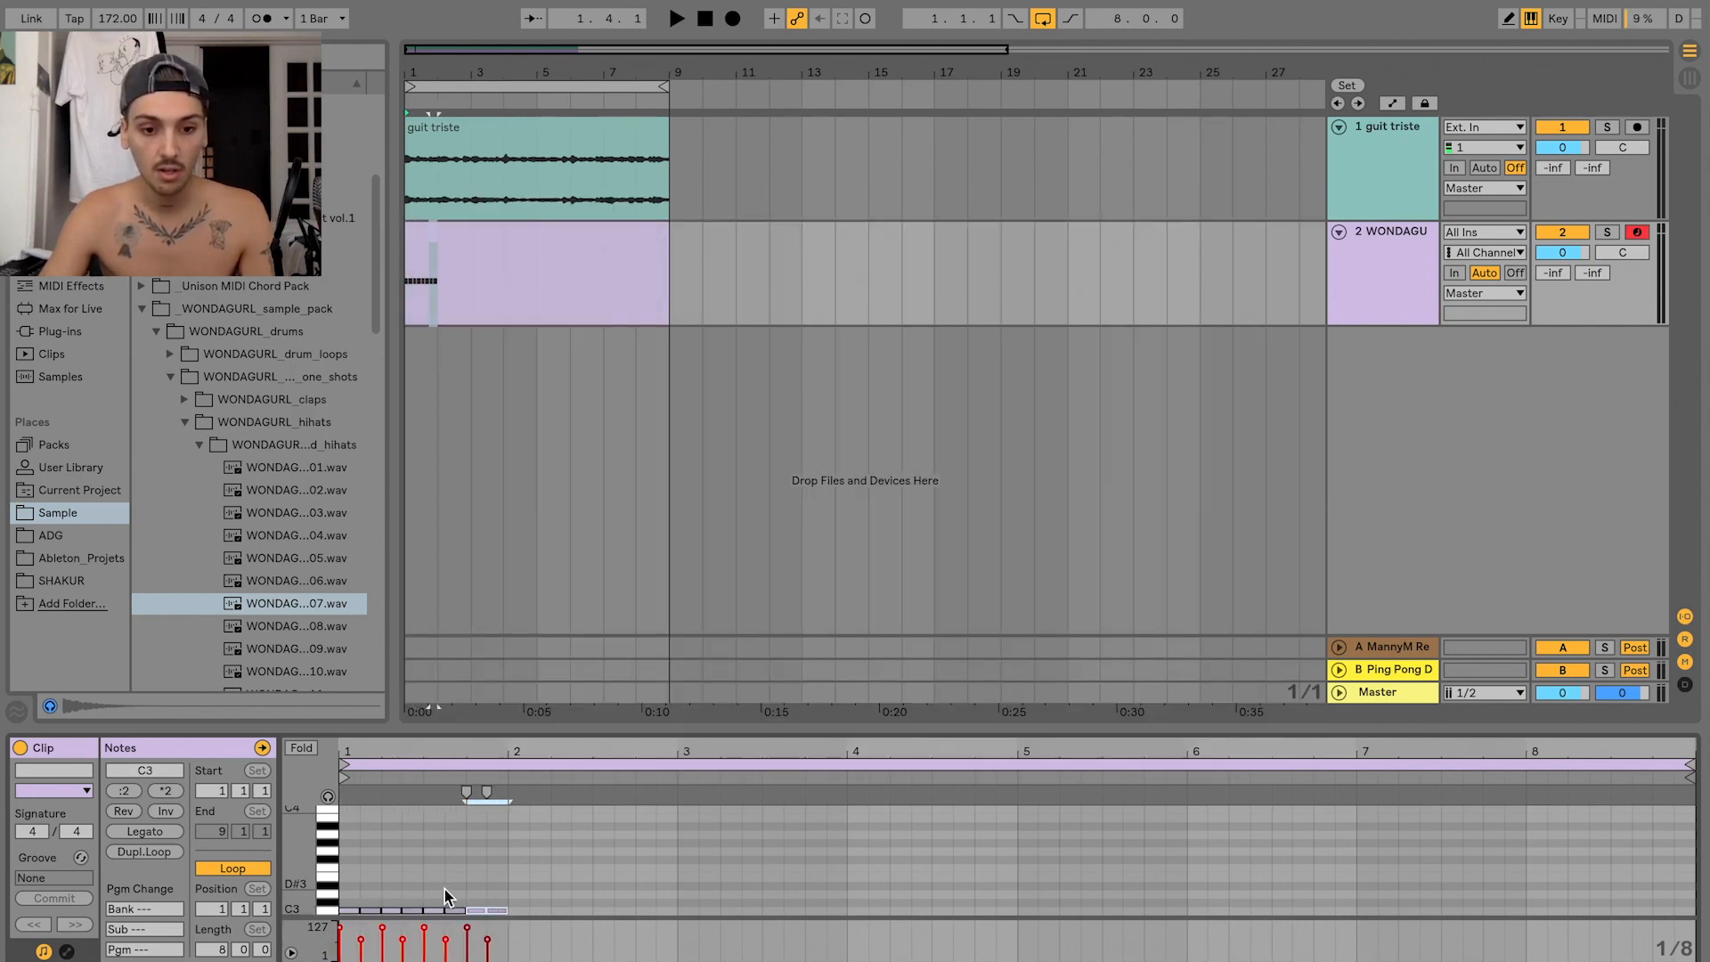
key("ctrl+d")
key("ctrl+d")
key("ctrl+d")
key("ctrl+d")
key("ctrl+d")
key("ctrl+d")
key("ctrl+d")
key("ctrl+d")
key("ctrl+d")
key("ctrl+d")
key("ctrl+d")
key("ctrl+d")
key("ctrl+d")
key("ctrl+d")
key("ctrl+d")
key("ctrl+d")
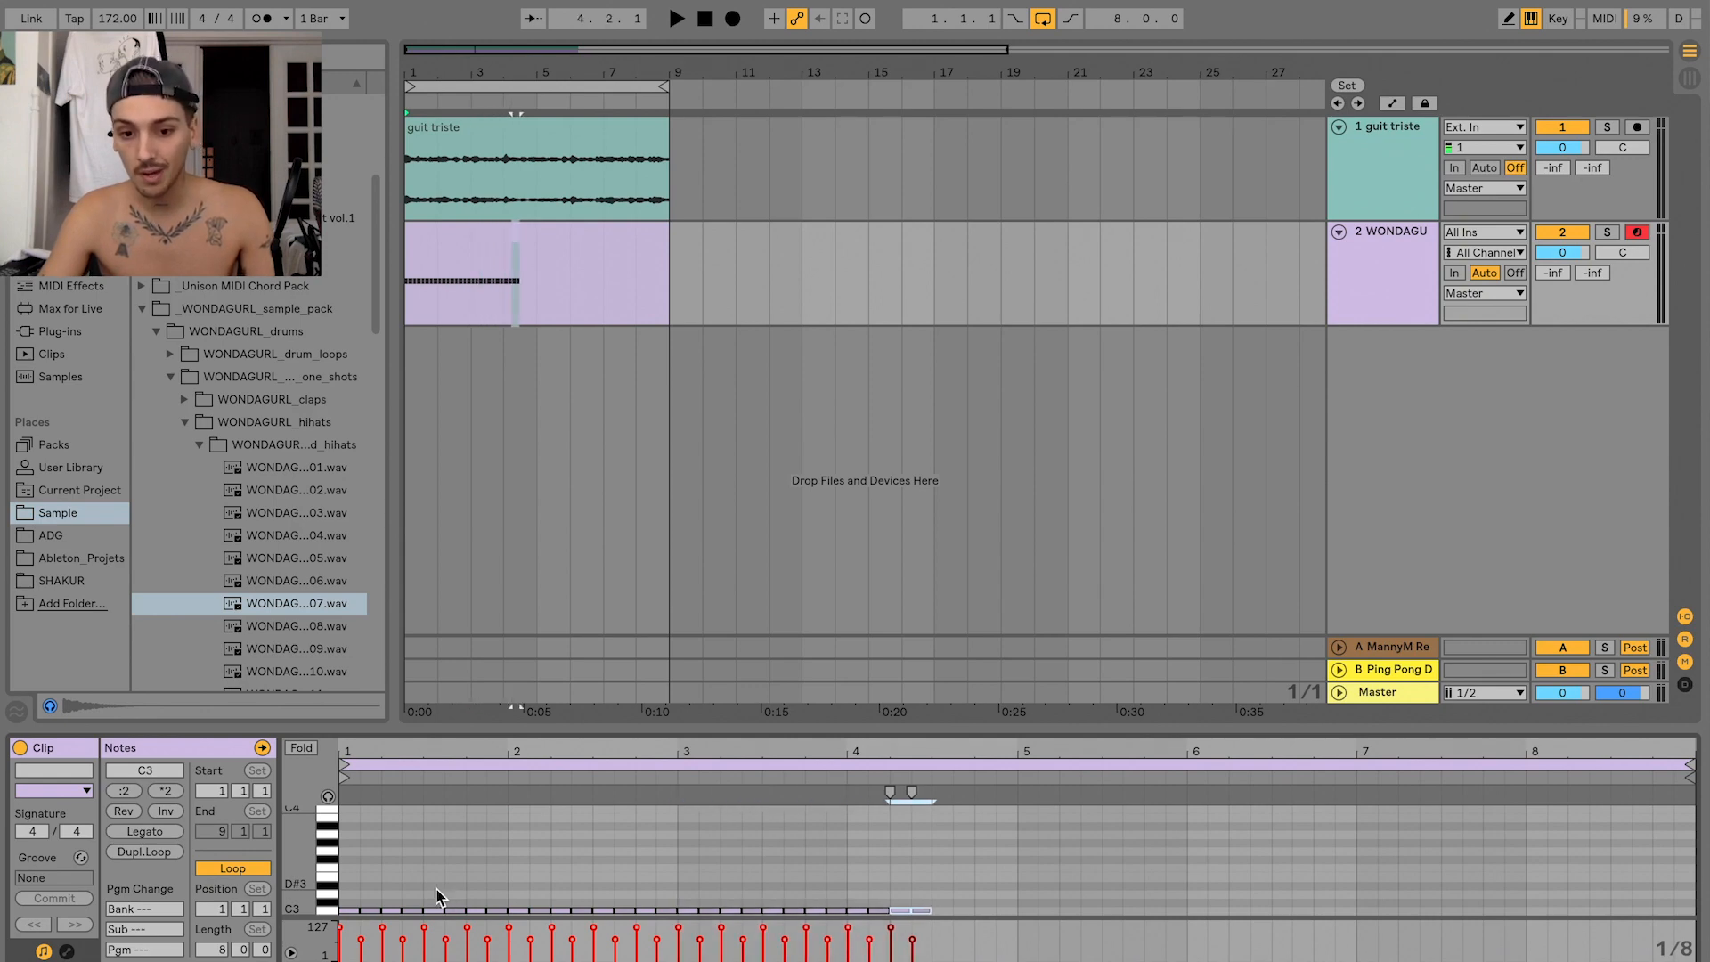
key("ctrl+d")
key("ctrl+d")
key("ctrl+d")
key("ctrl+d")
key("ctrl+d")
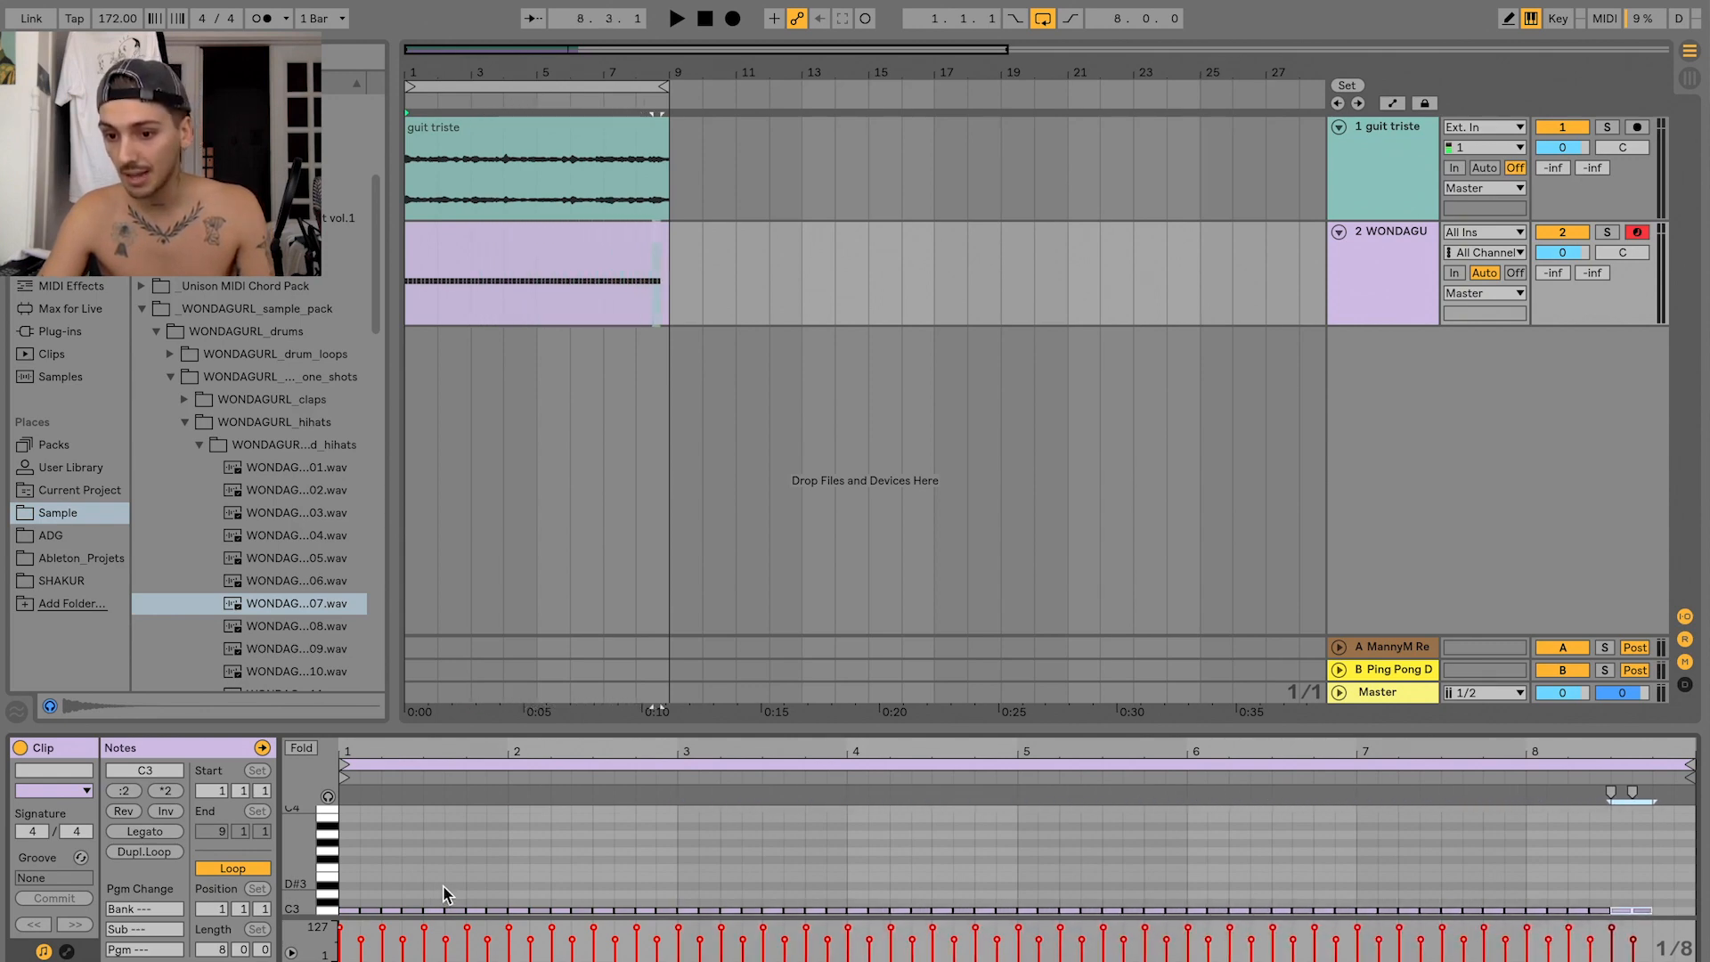
key("ctrl+d")
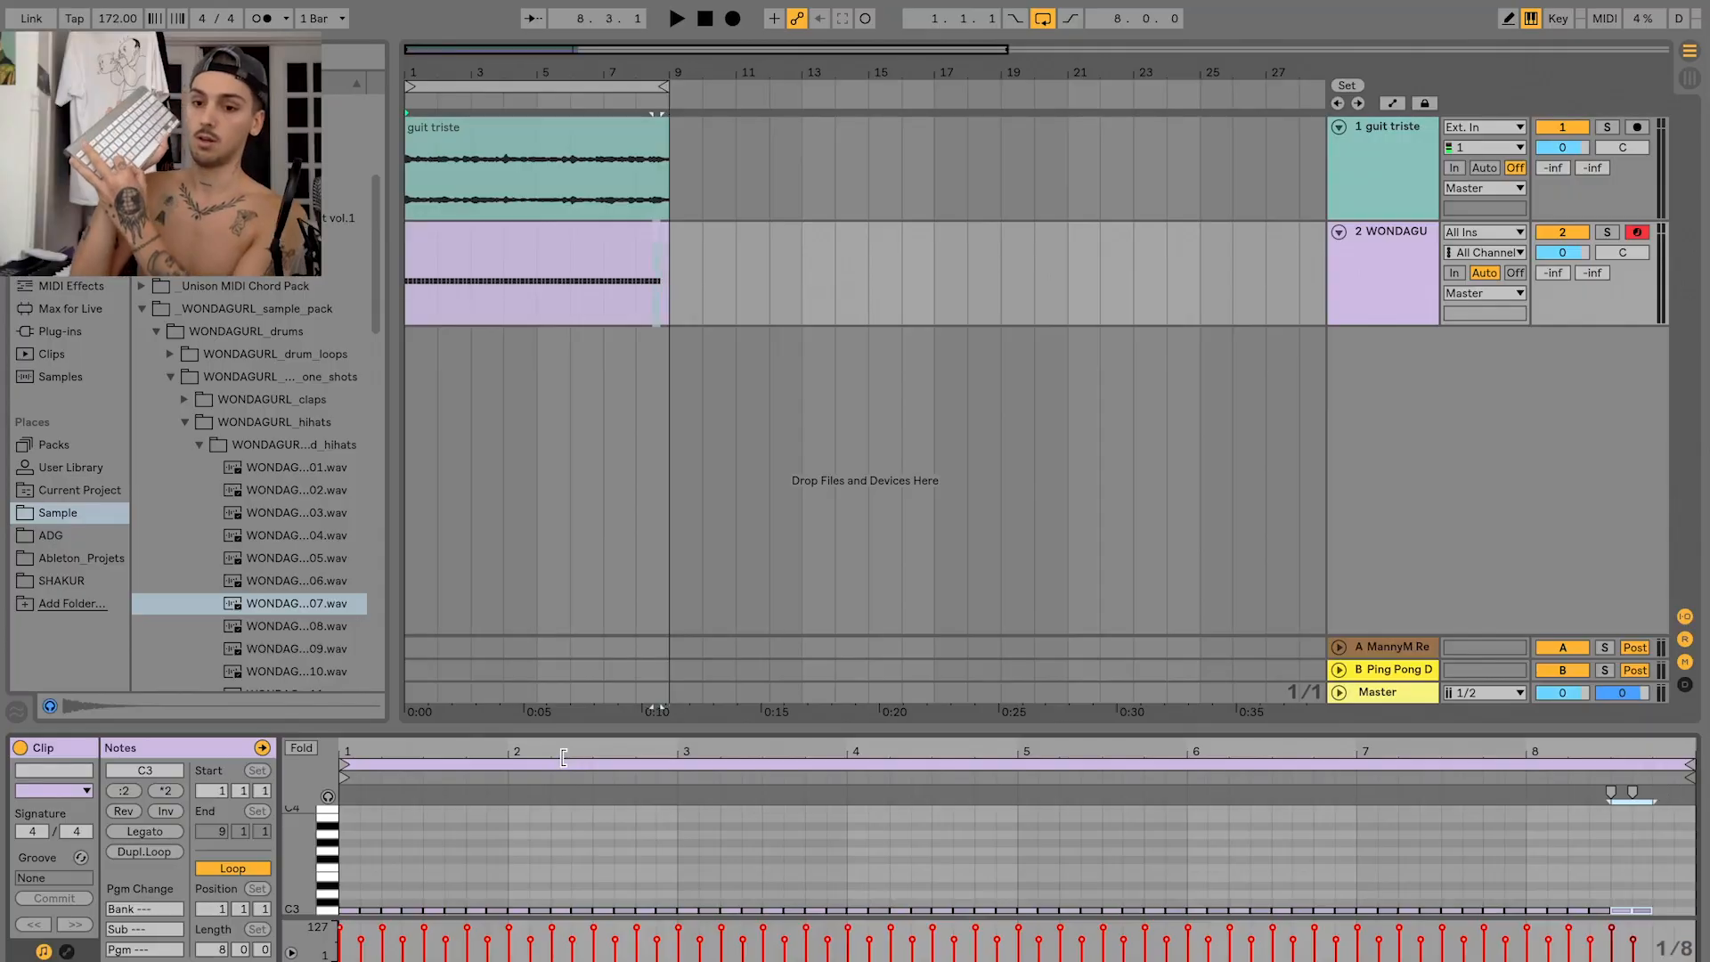
- Undo the last hi-hat note duplications back to the end of bar 5
key("ctrl+z")
key("ctrl+z")
key("ctrl+z")
key("ctrl+z")
key("ctrl+z")
key("ctrl+z")
key("ctrl+z")
key("ctrl+z")
key("ctrl+z")
key("ctrl+z")
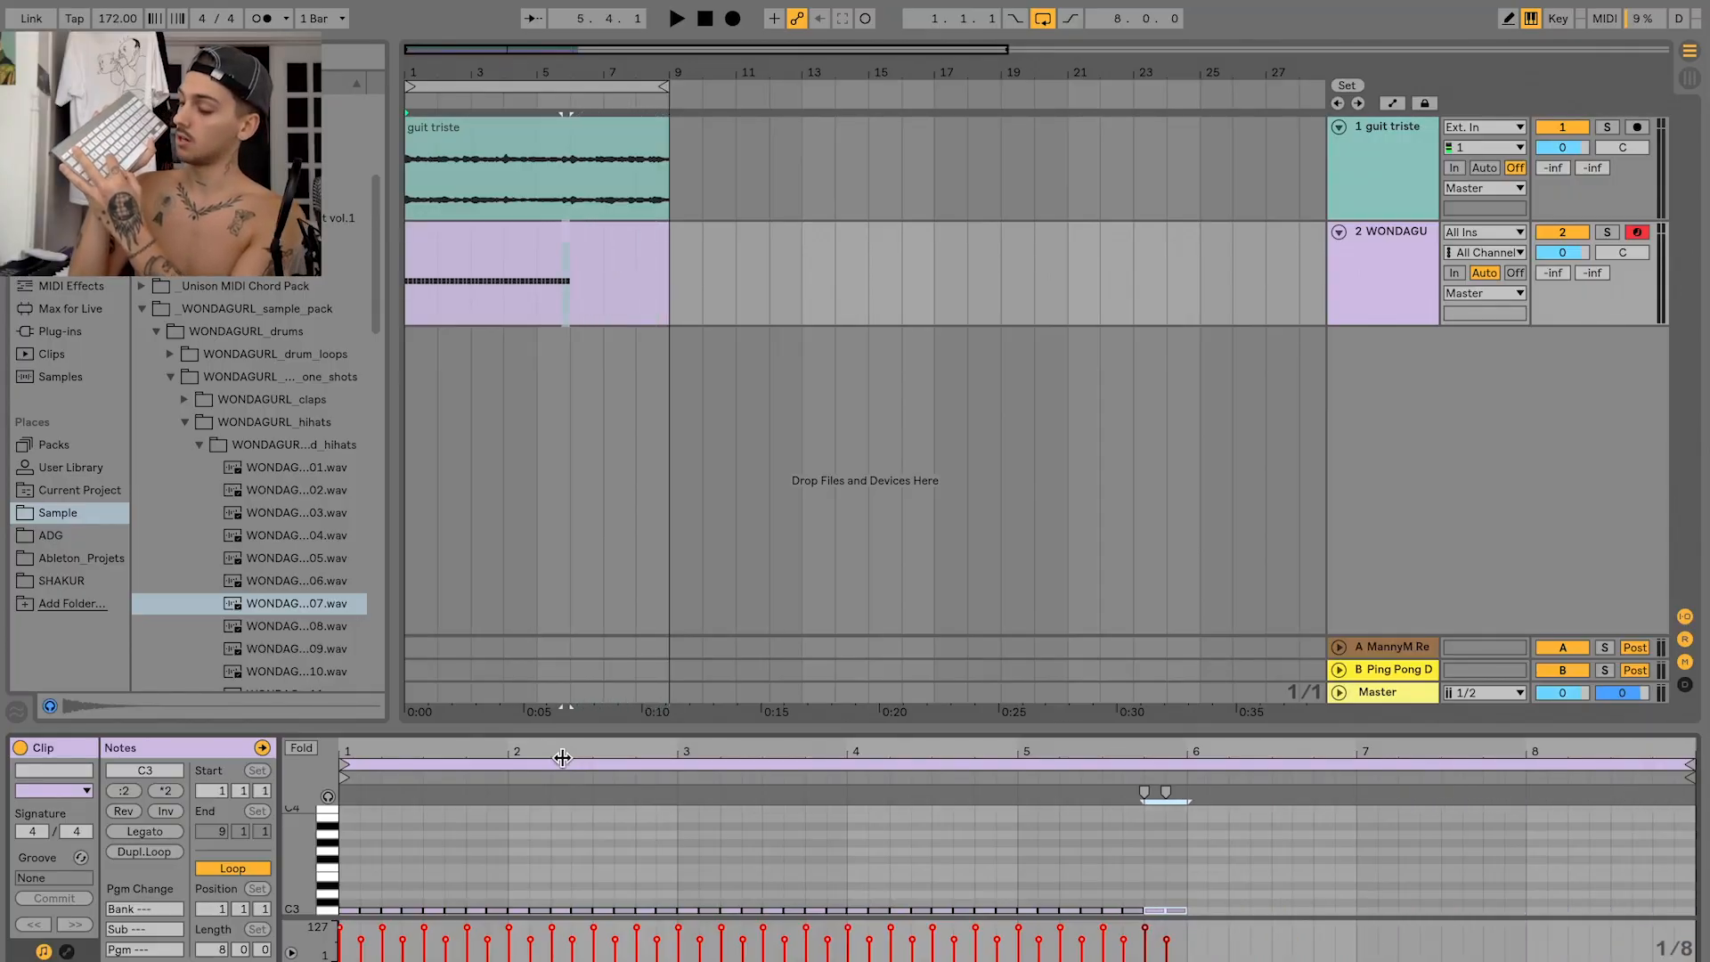
- Duplicate the hi-hat note pair from bar 5 onward until the pattern fills all 8 bars
key("ctrl+d")
key("ctrl+d")
key("ctrl+d")
key("ctrl+d")
key("ctrl+d")
key("ctrl+d")
key("ctrl+d")
key("ctrl+d")
key("ctrl+d")
key("ctrl+d")
key("ctrl+d")
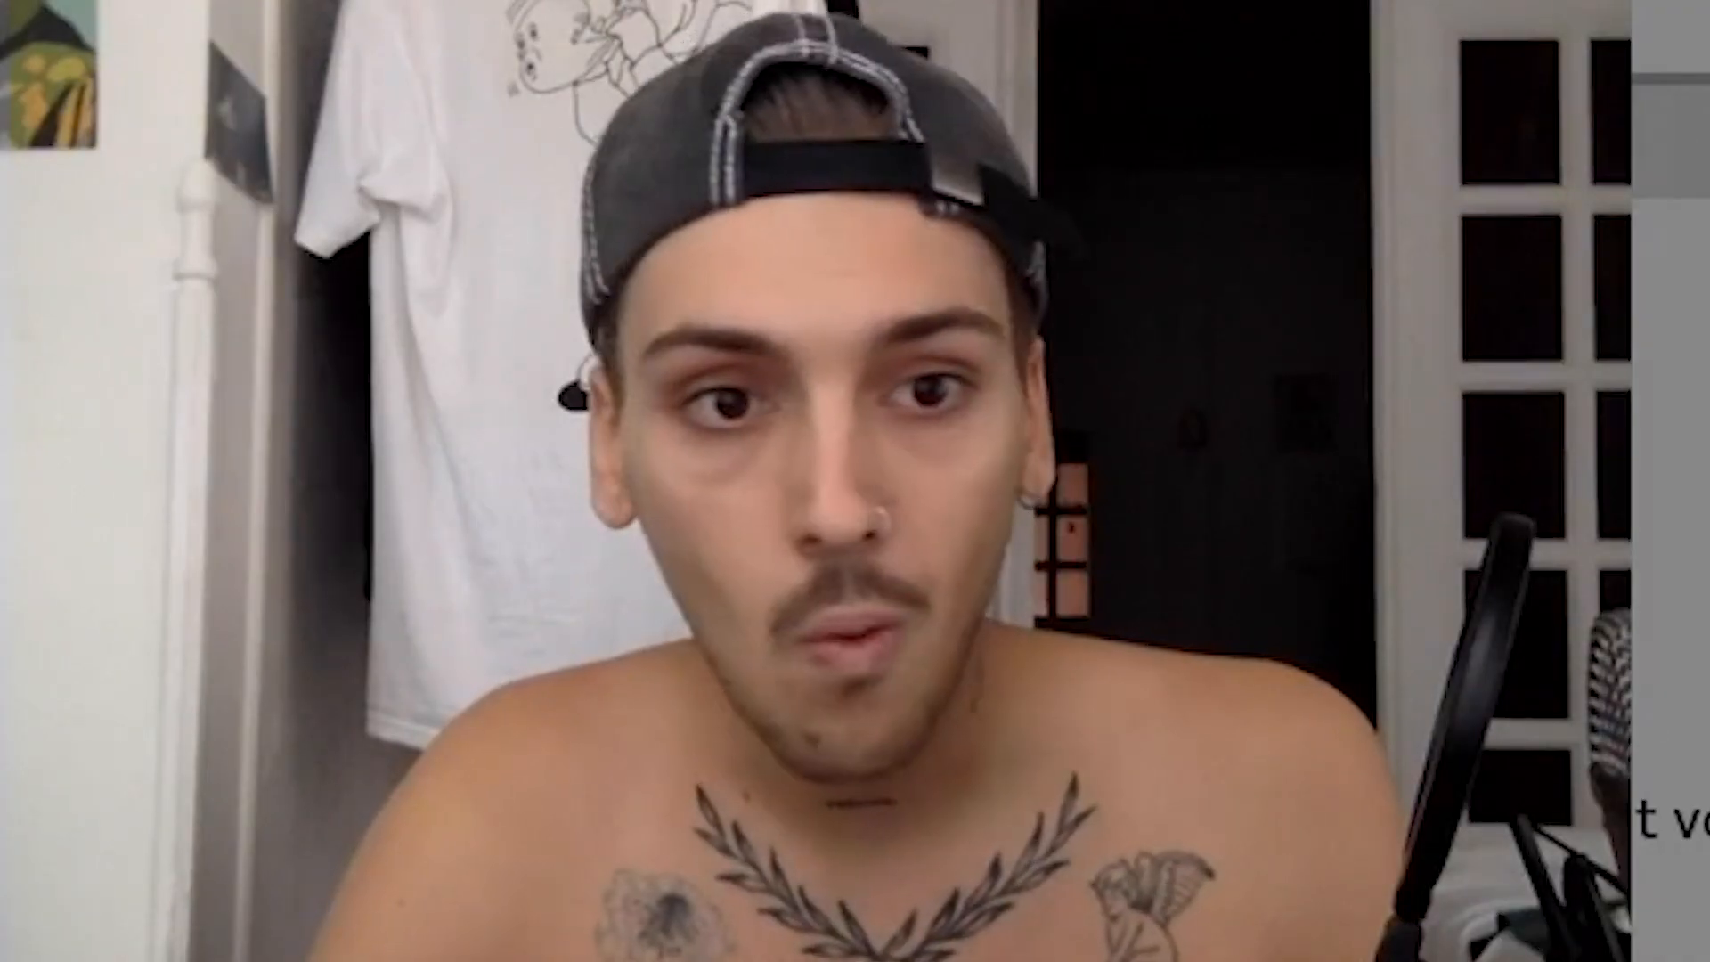
- Play the loop with the hi-hats and lower the hi-hat track's volume to -8.6 dB
key("space")
left_click_drag(1562, 252, 1573, 249)
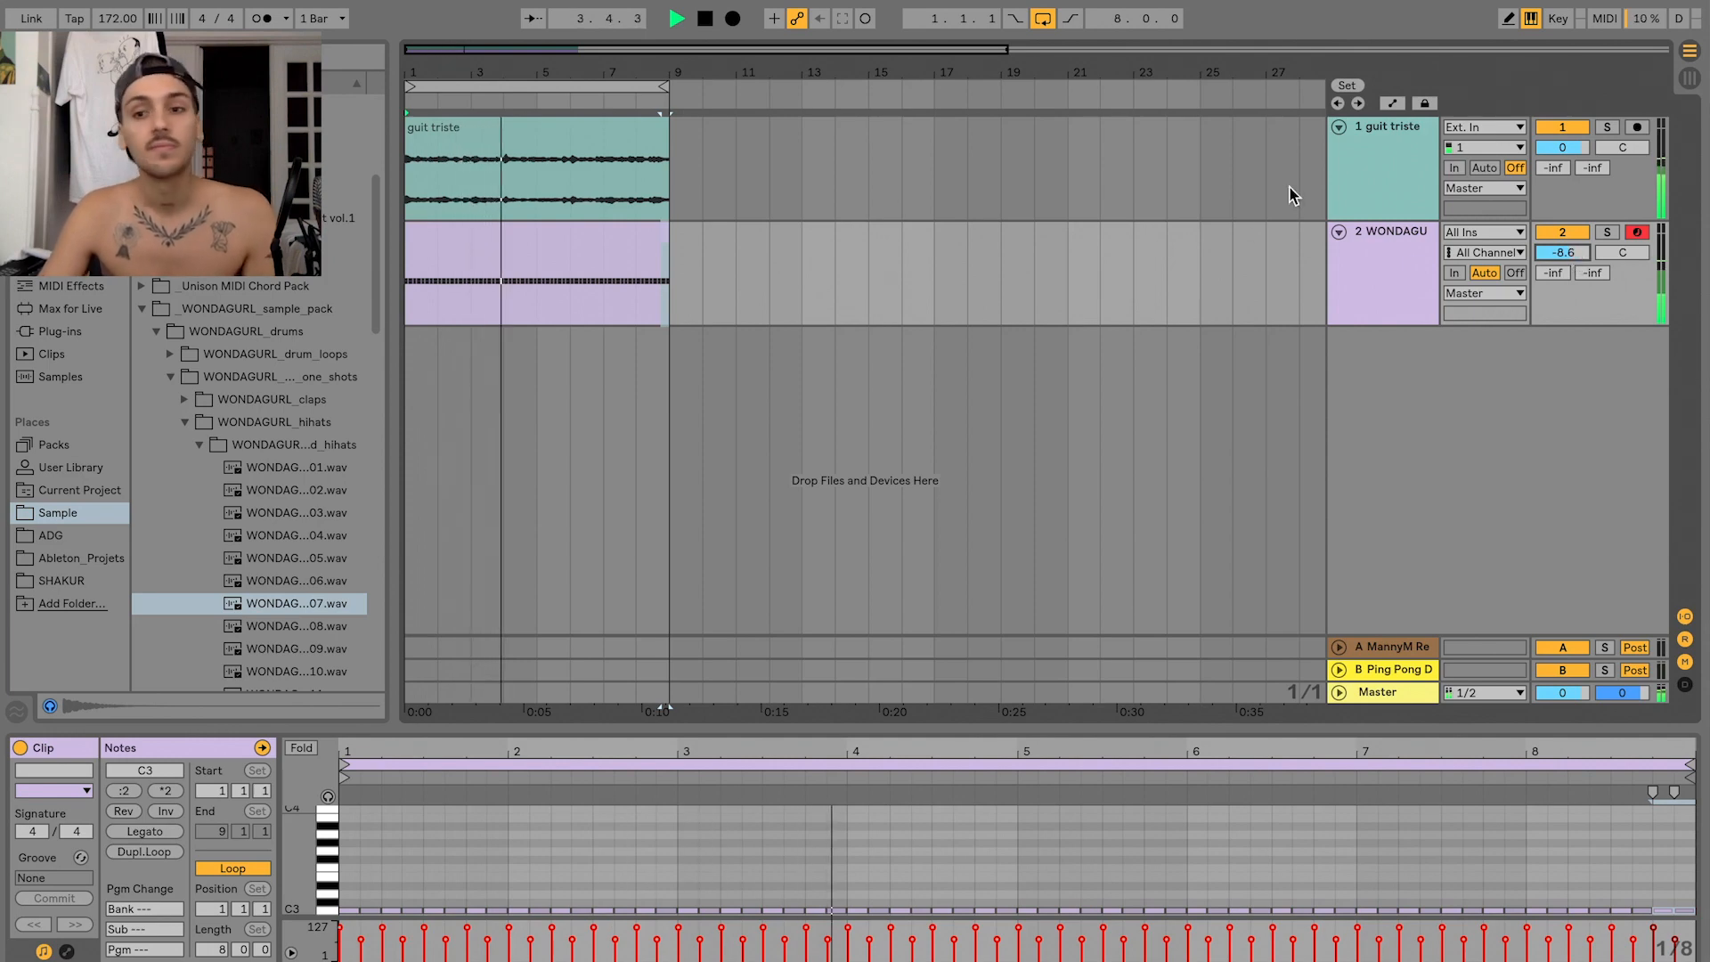
- Insert a new MIDI track below the hi-hats and rename the hi-hat track "hi hat 1"
left_click(1380, 265)
key("ctrl+shift+t")
left_click(1408, 259)
key("ctrl+r")
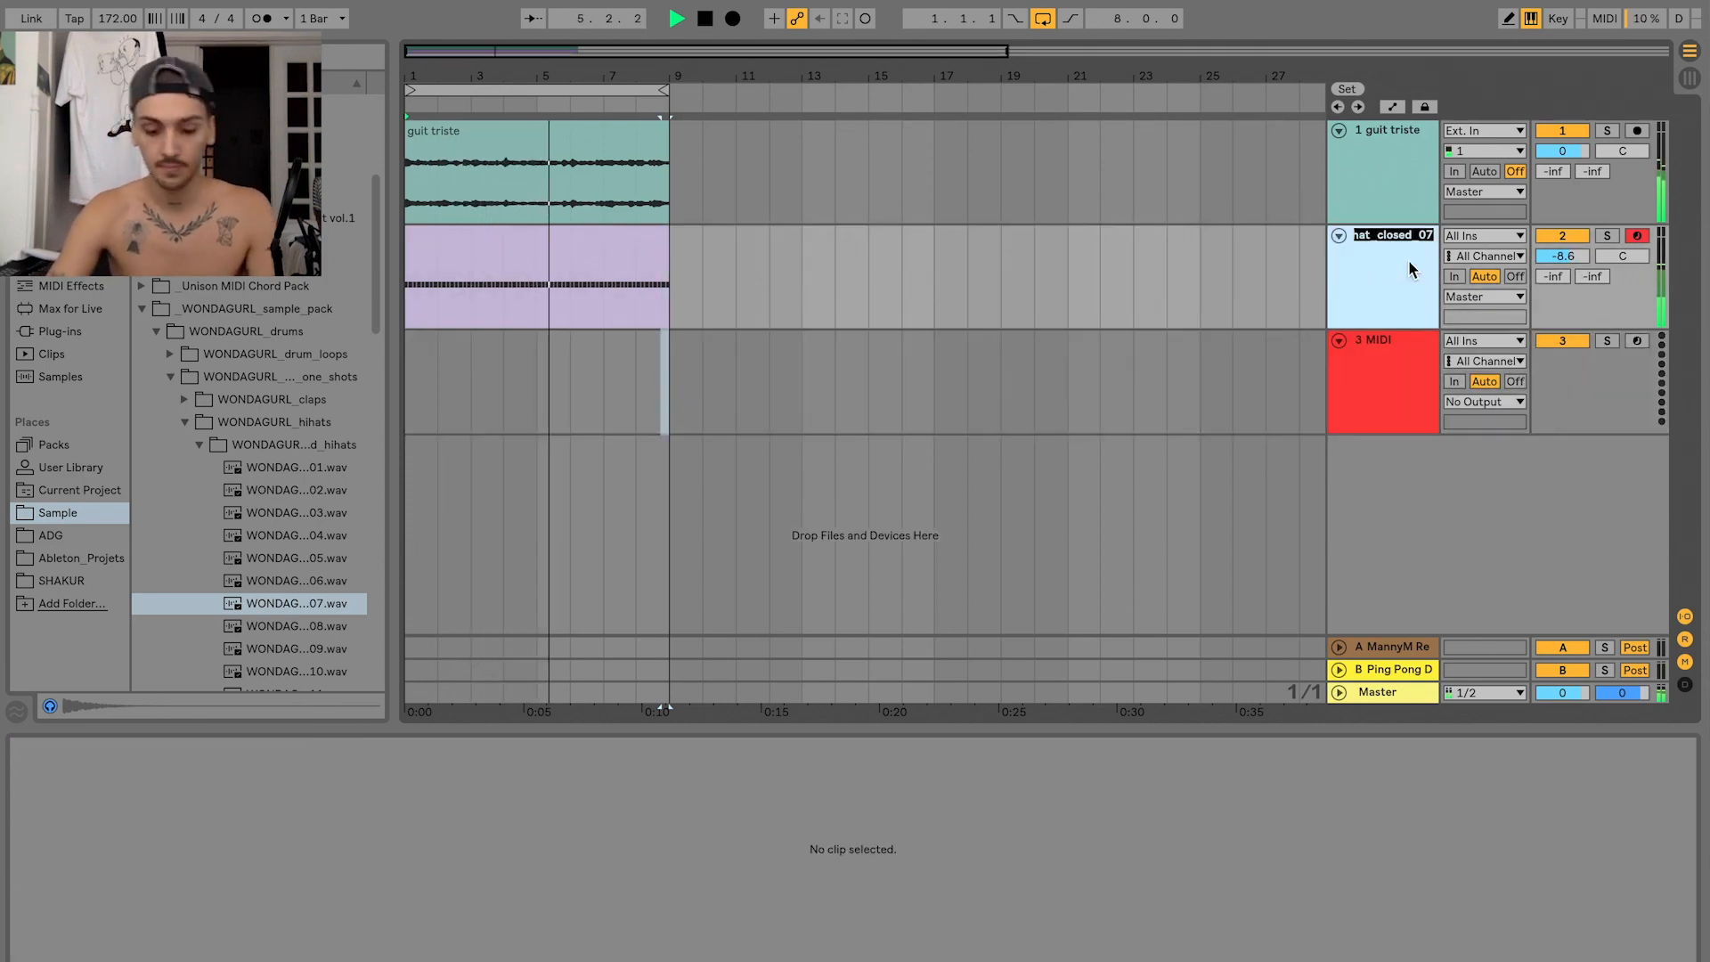
type("hi hat 1")
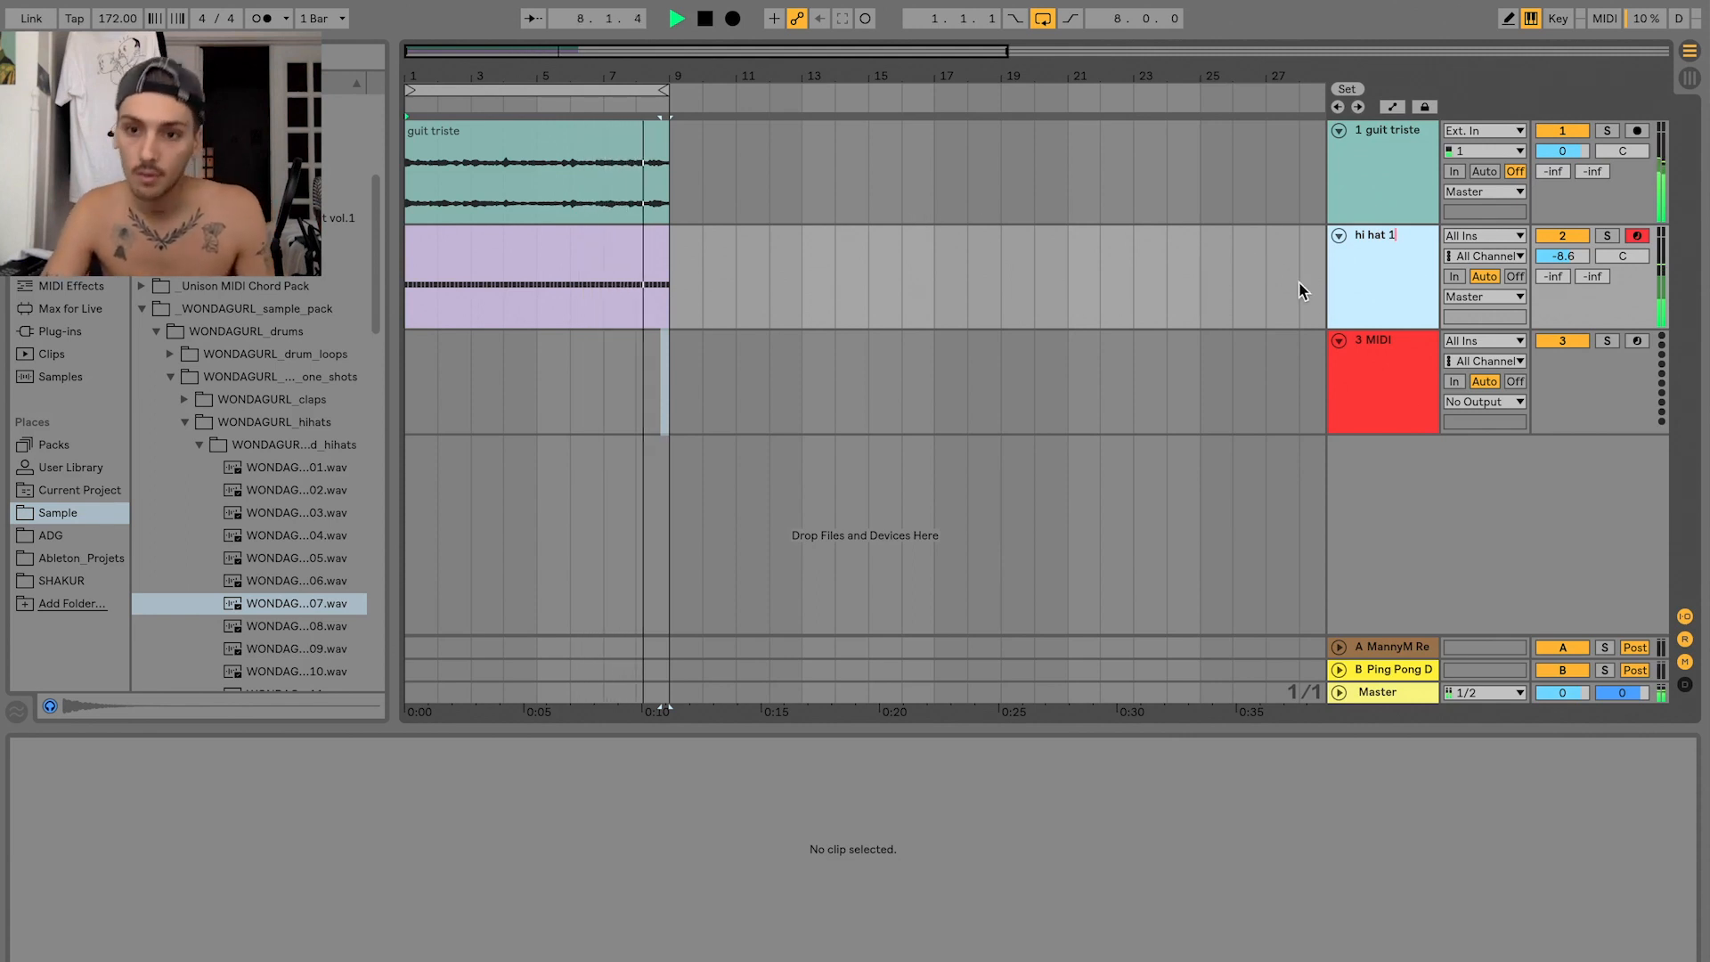
- Audition samples in the WONDAGURL claps folder over the loop and load clap_07 onto MIDI track 3
left_click(1368, 375)
left_click(267, 444)
key("Left")
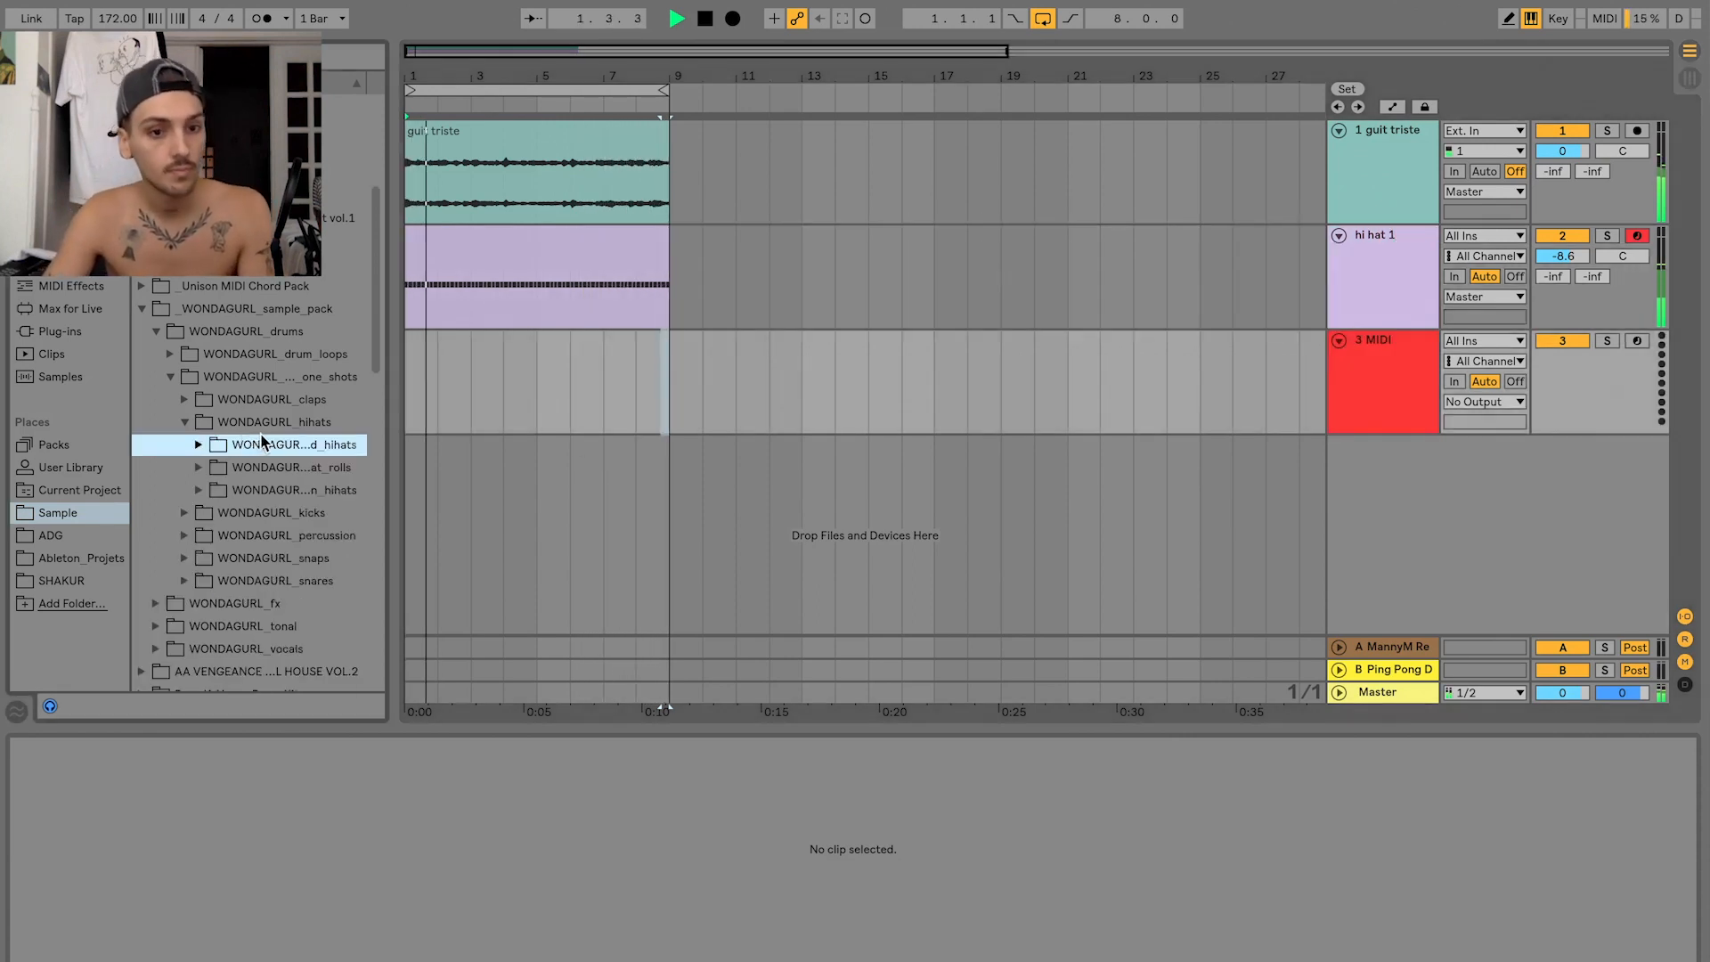
left_click(267, 426)
key("Up")
key("Right")
key("Down")
key("Down")
key("Down")
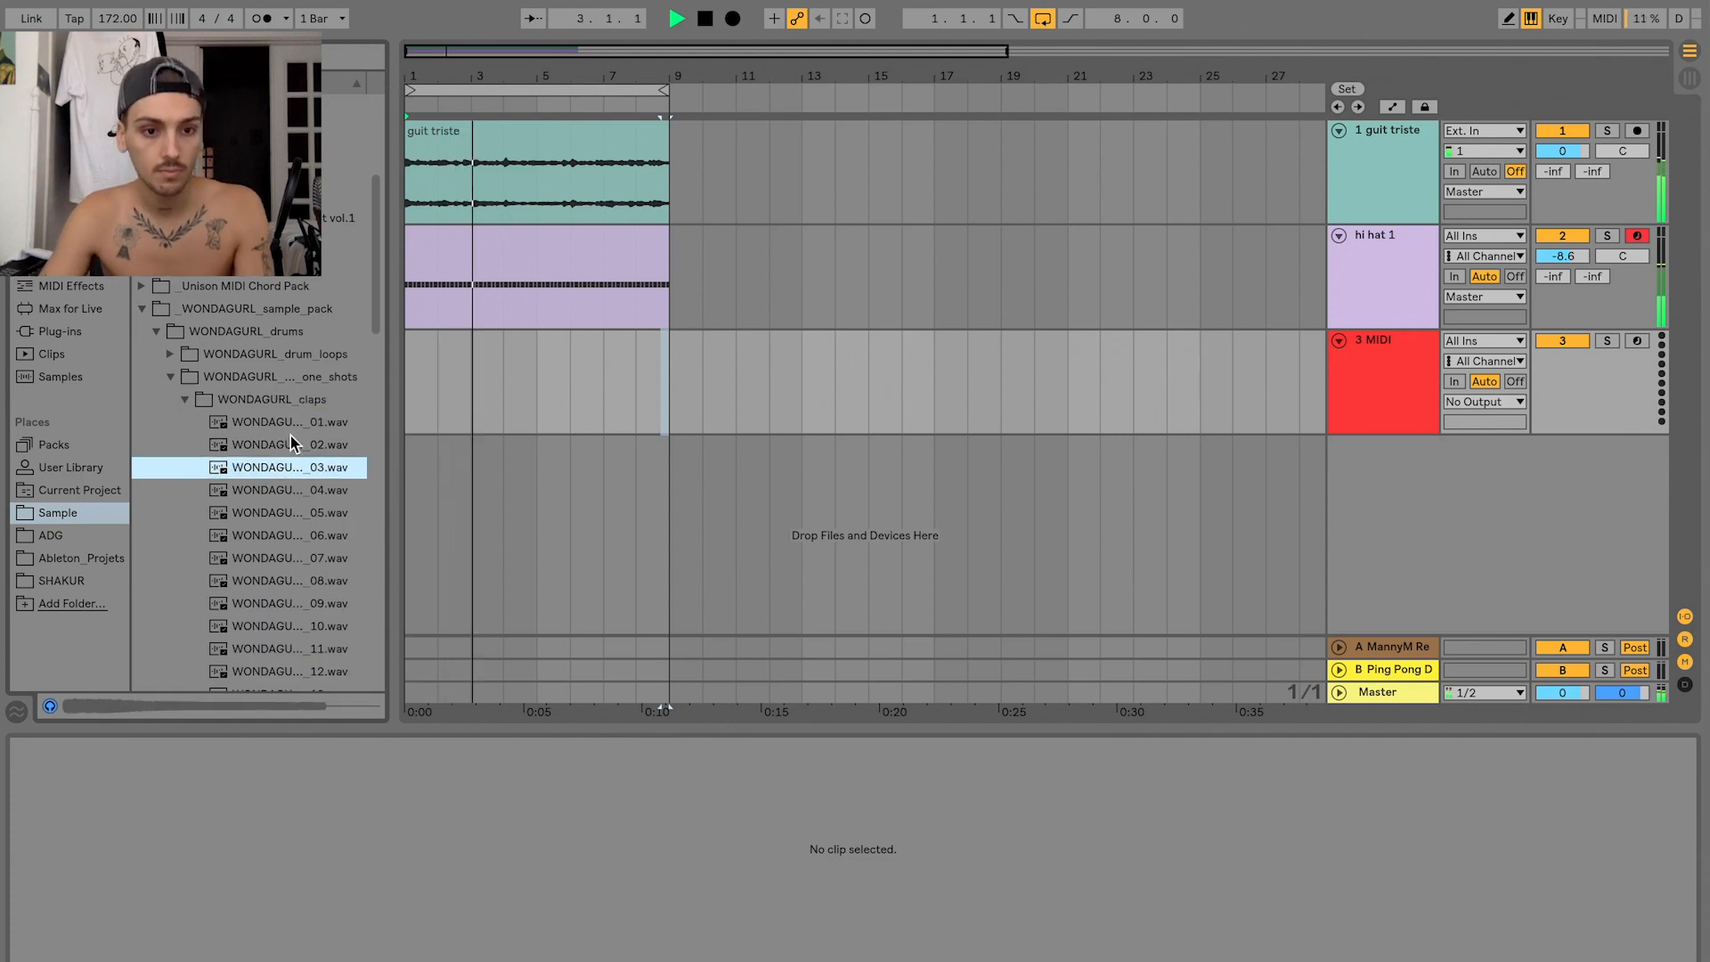
left_click(332, 556)
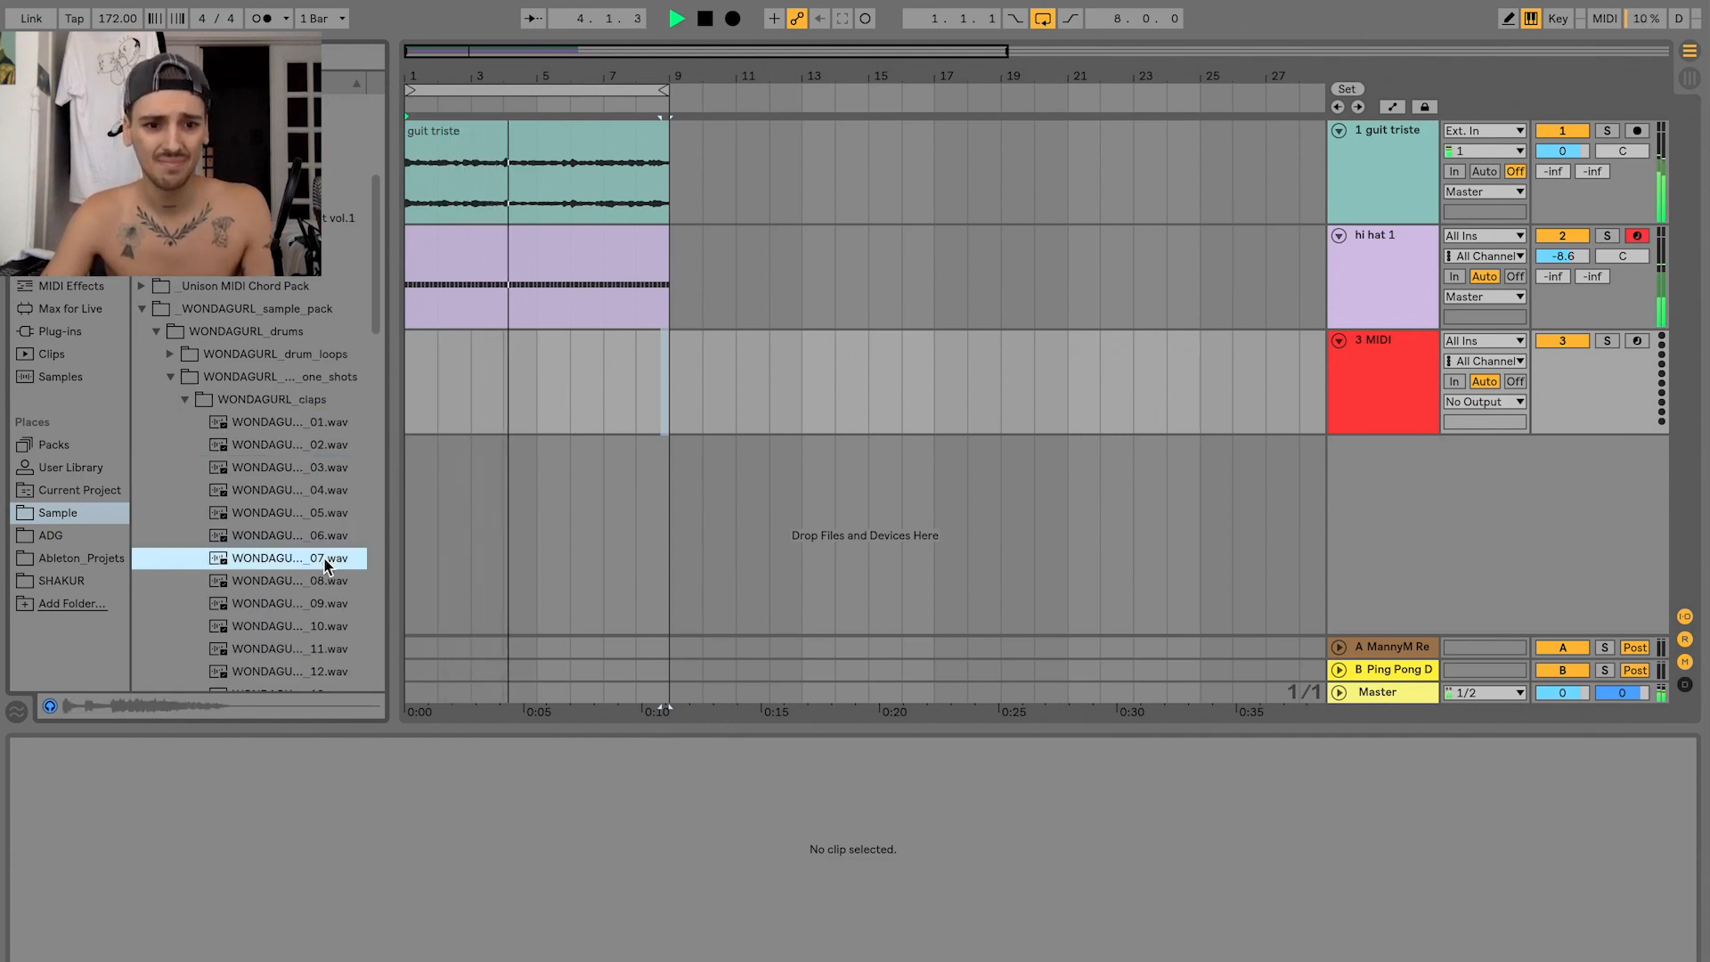
left_click(1387, 338)
key("space")
key("Return")
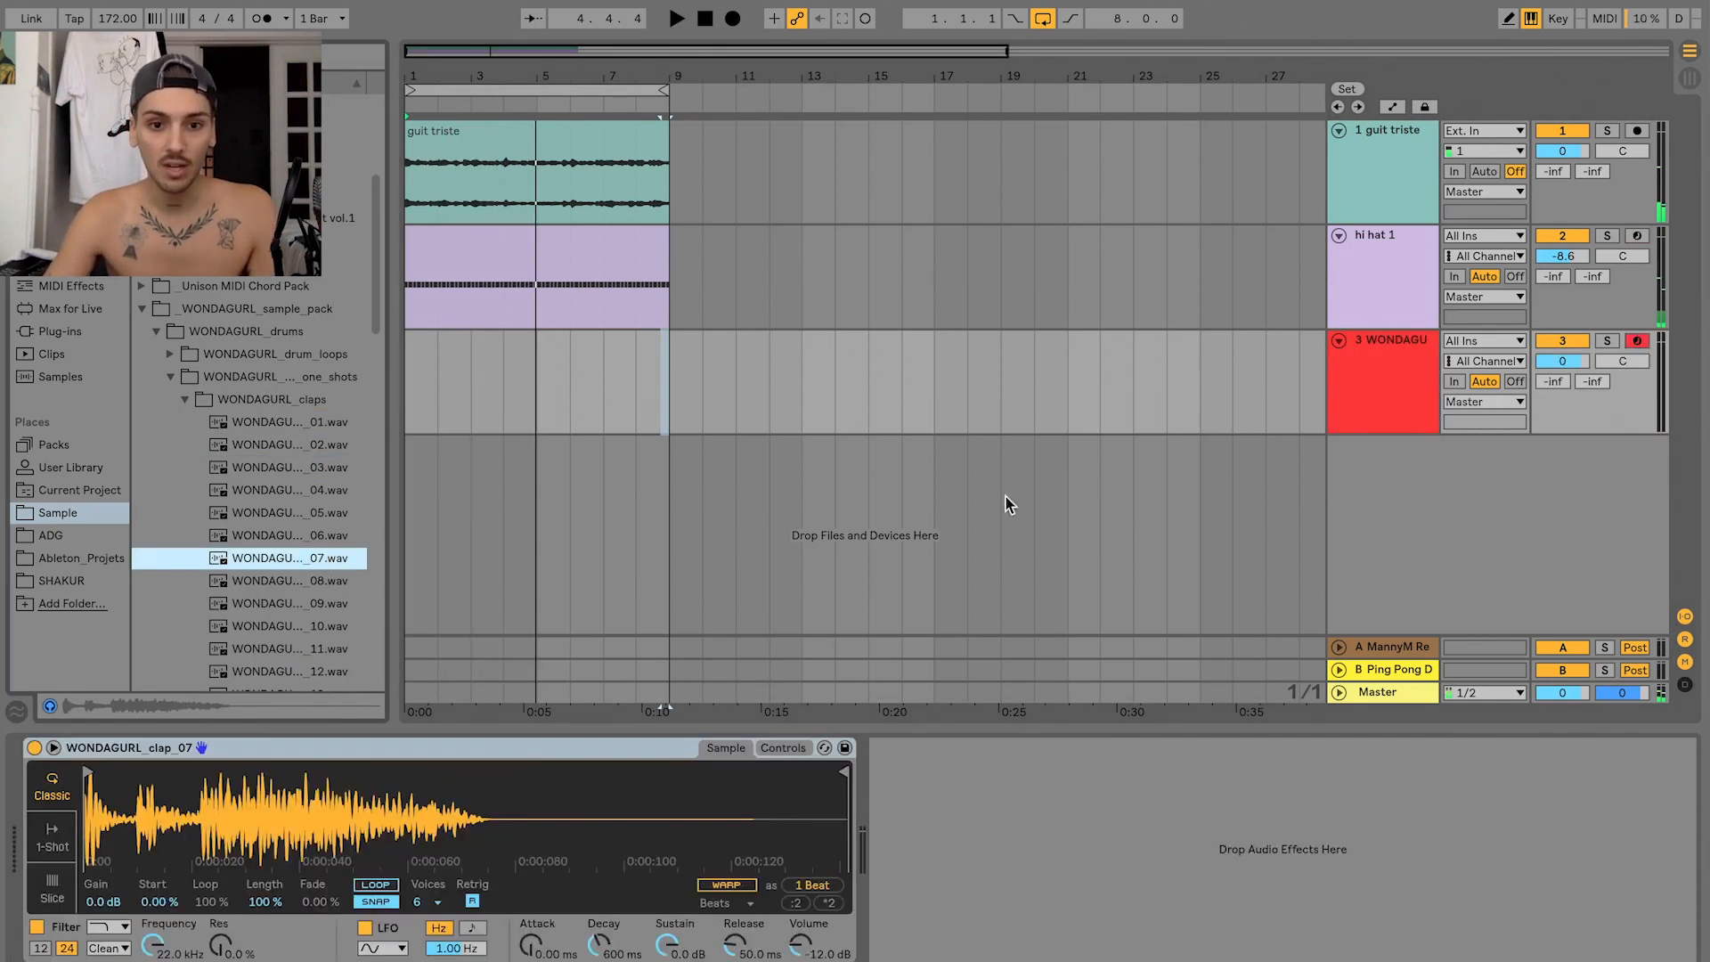
- Colour the clap track brown and create an empty 8-bar MIDI clip on it
right_click(1370, 361)
left_click(1416, 682)
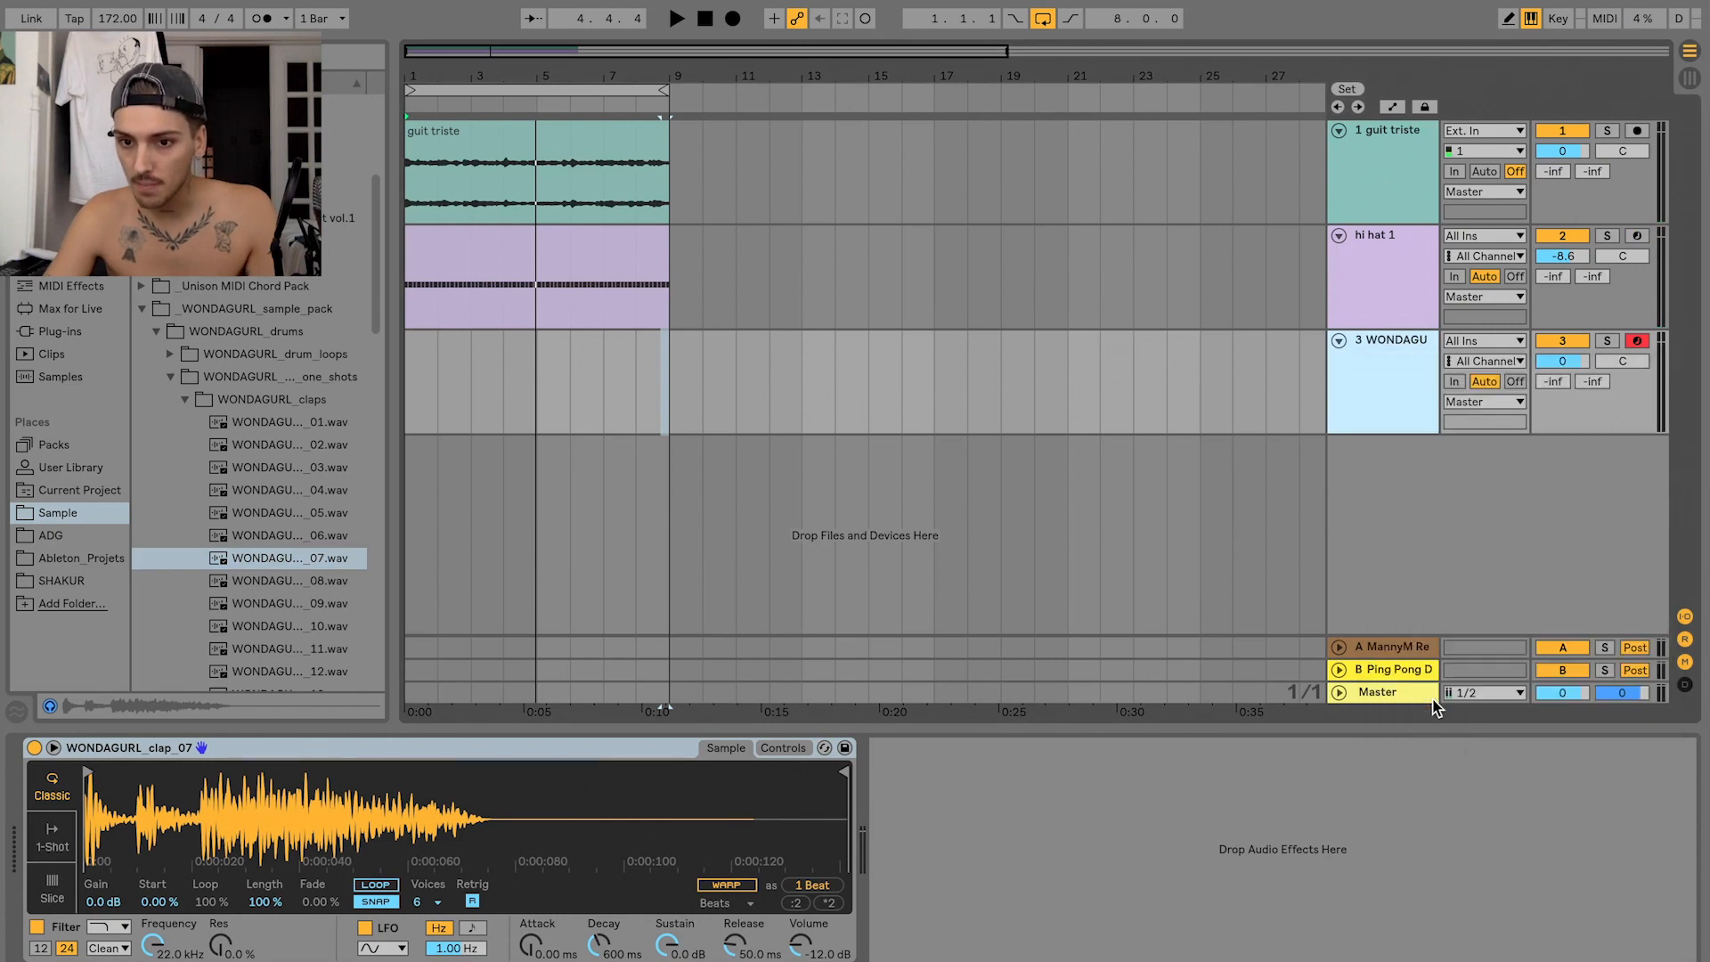
left_click_drag(670, 379, 365, 375)
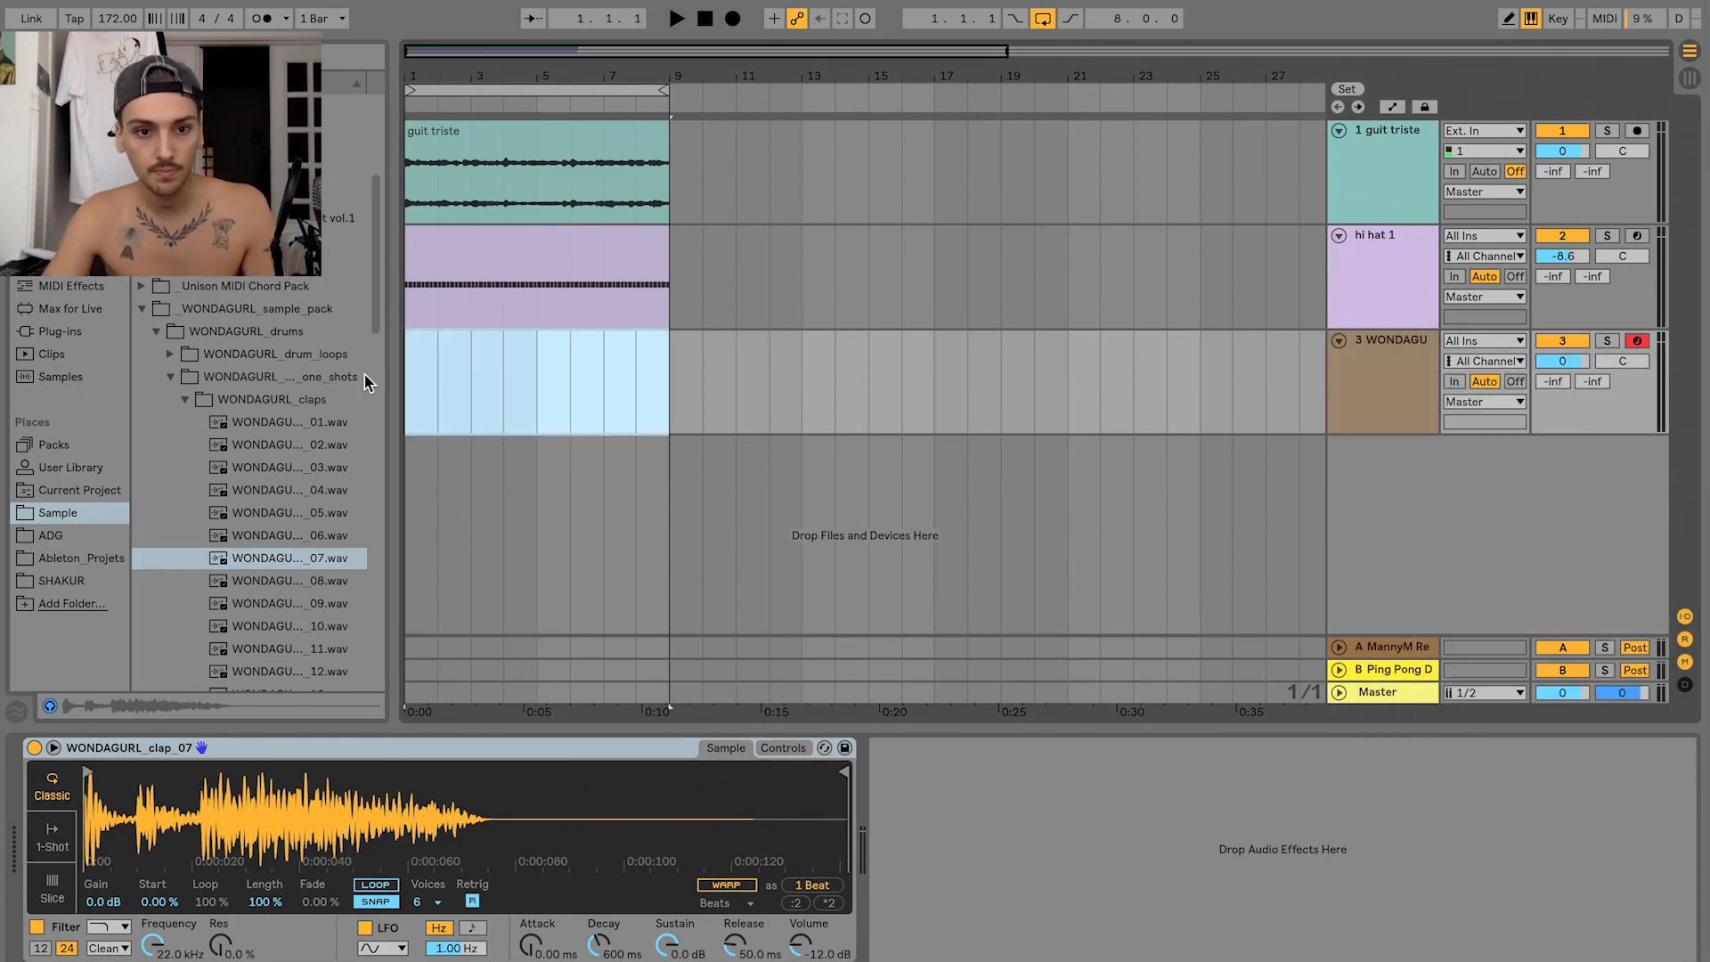
key("ctrl+shift+m")
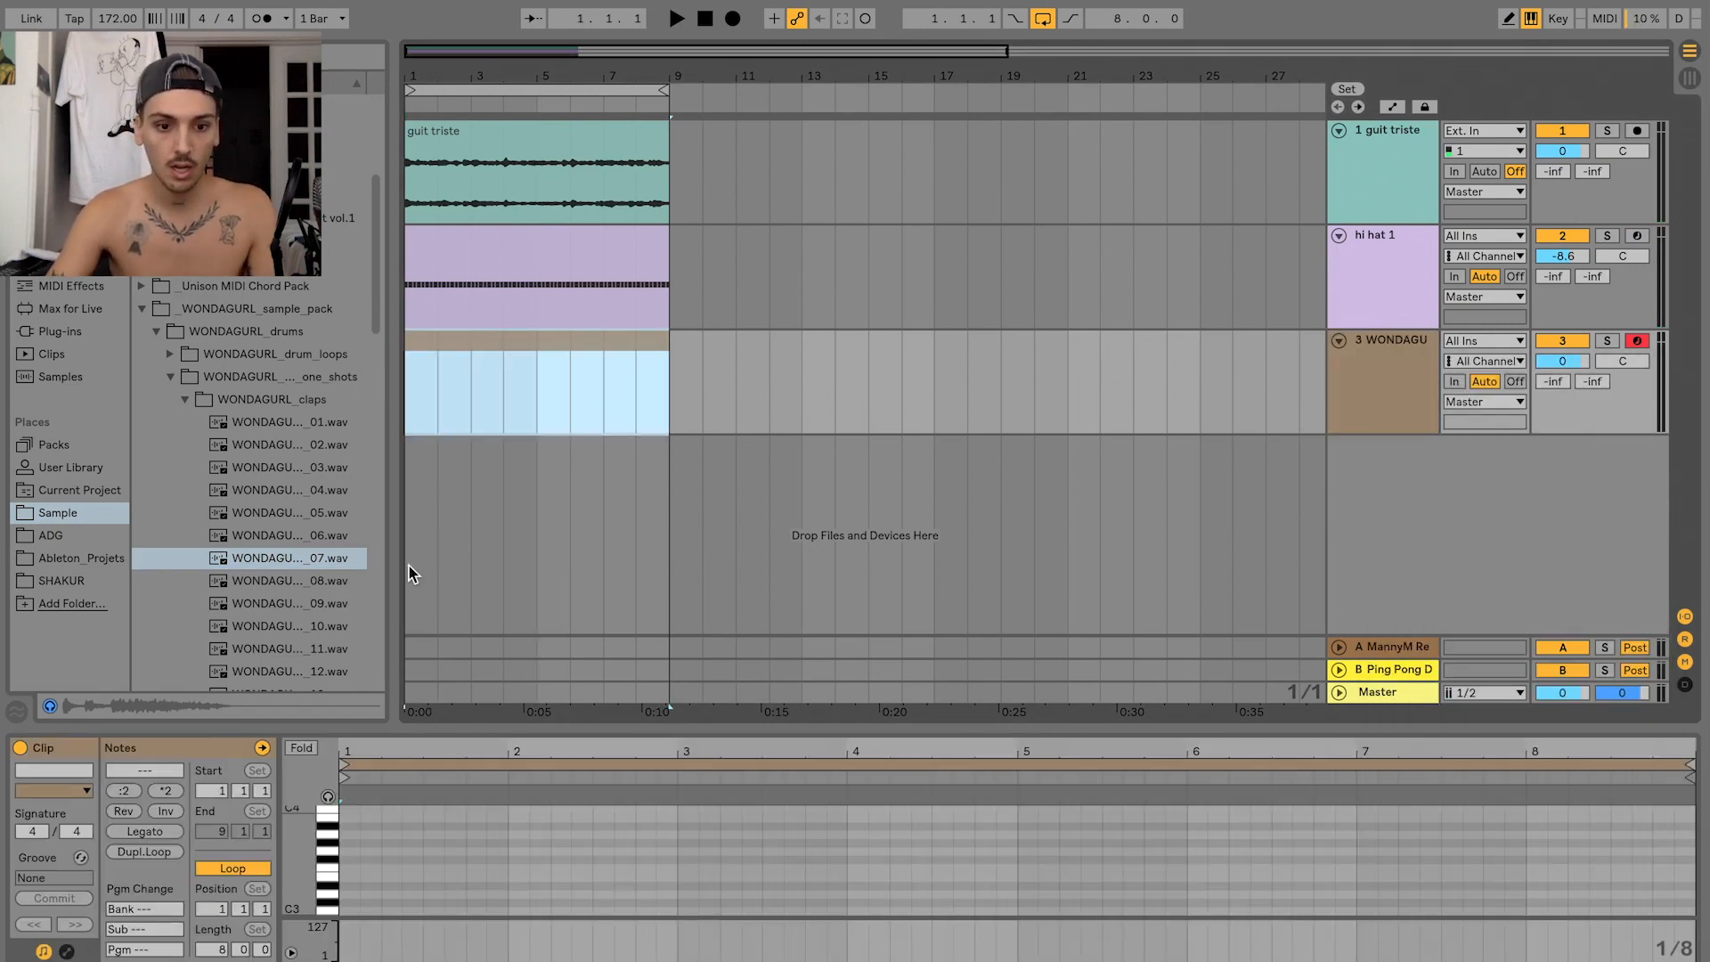
- Add C3 clap notes at 1.3, 2.1.3 and 2.3, with the middle one at a lower velocity
double_click(426, 911)
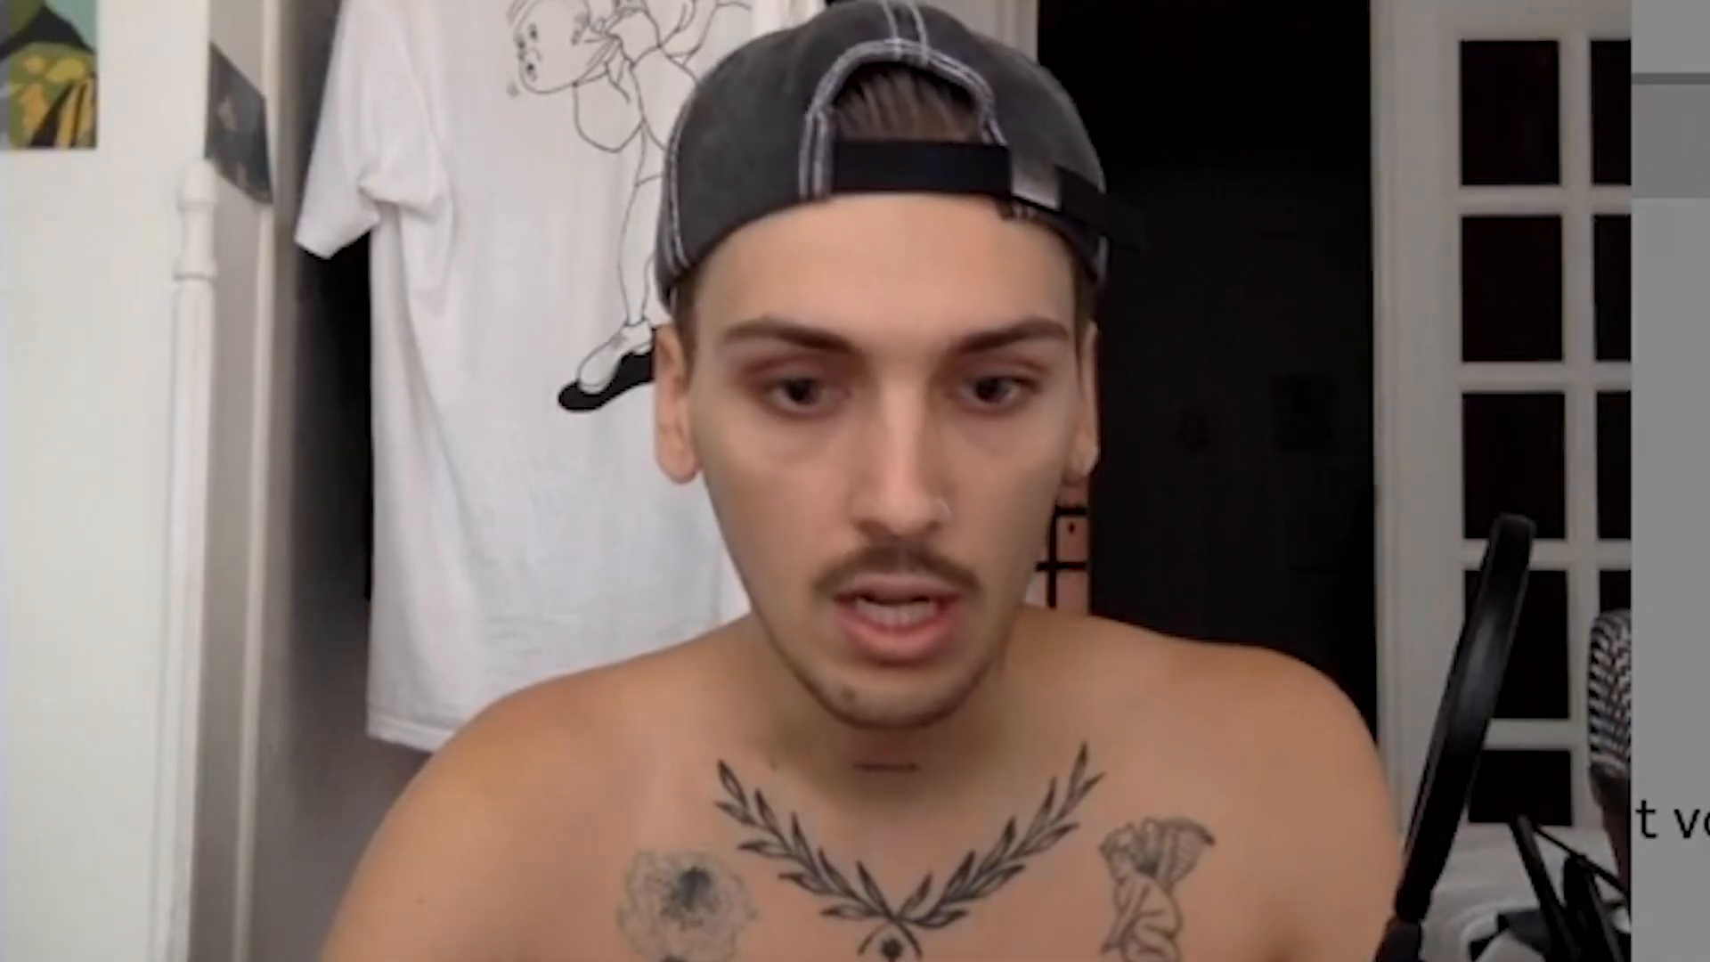
double_click(536, 910)
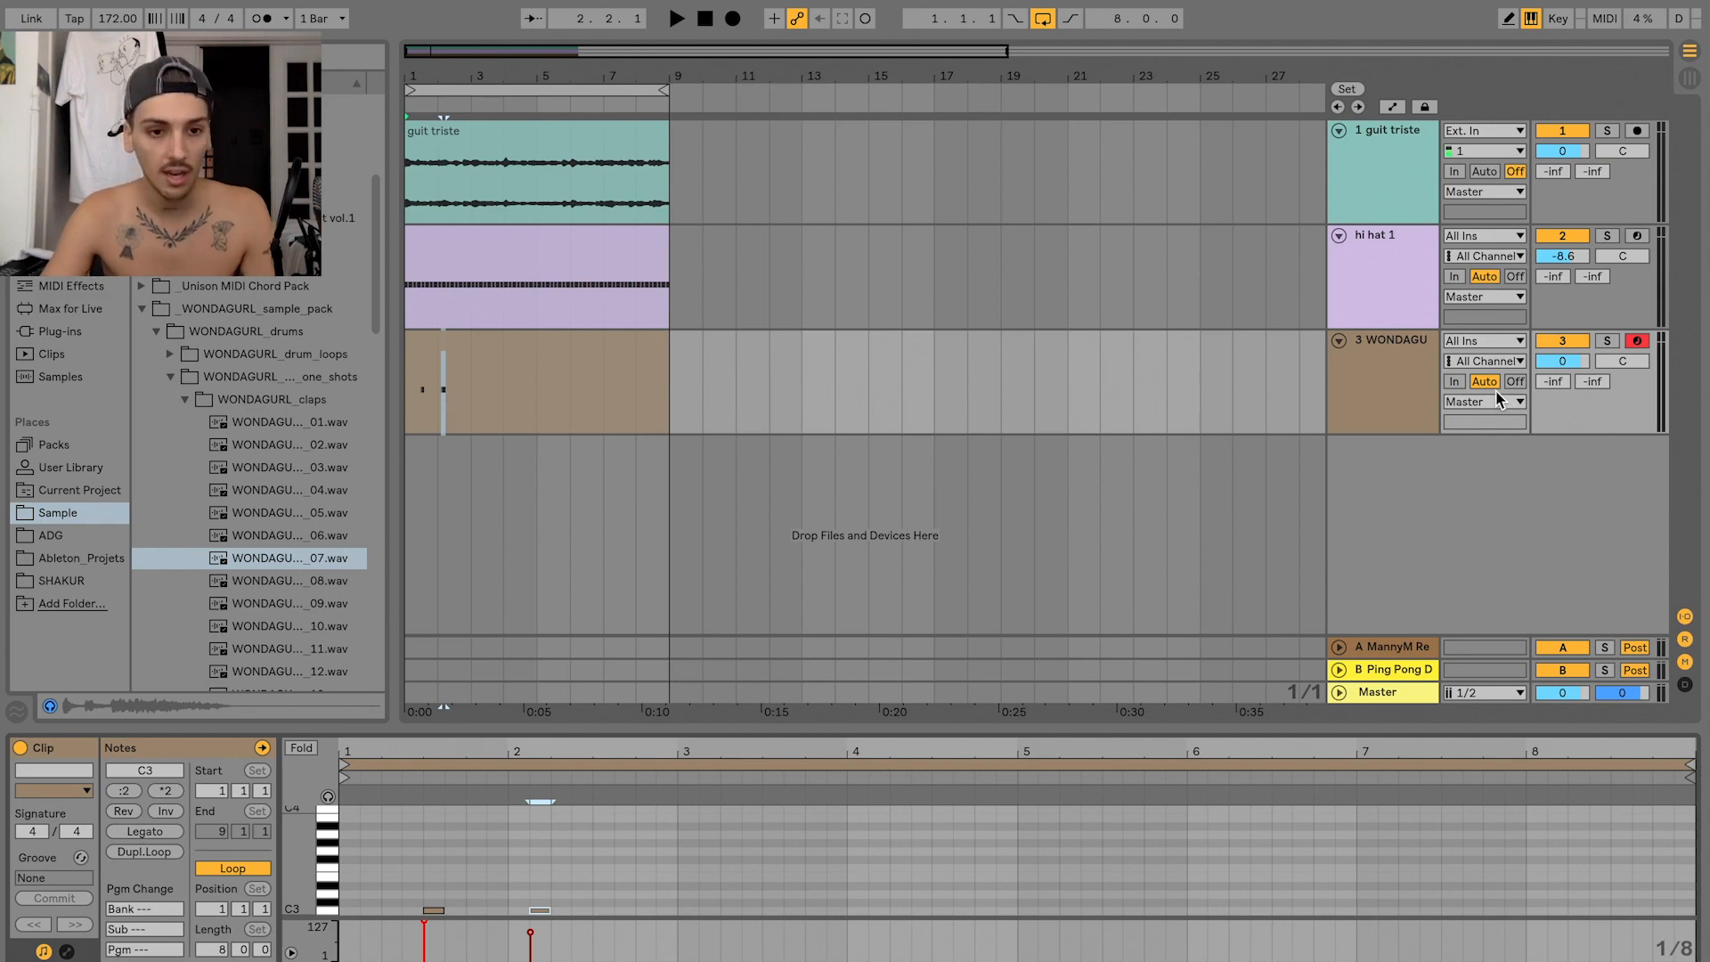
double_click(606, 910)
- Play the beat and lower the clap track's volume to -5.1 dB
key("space")
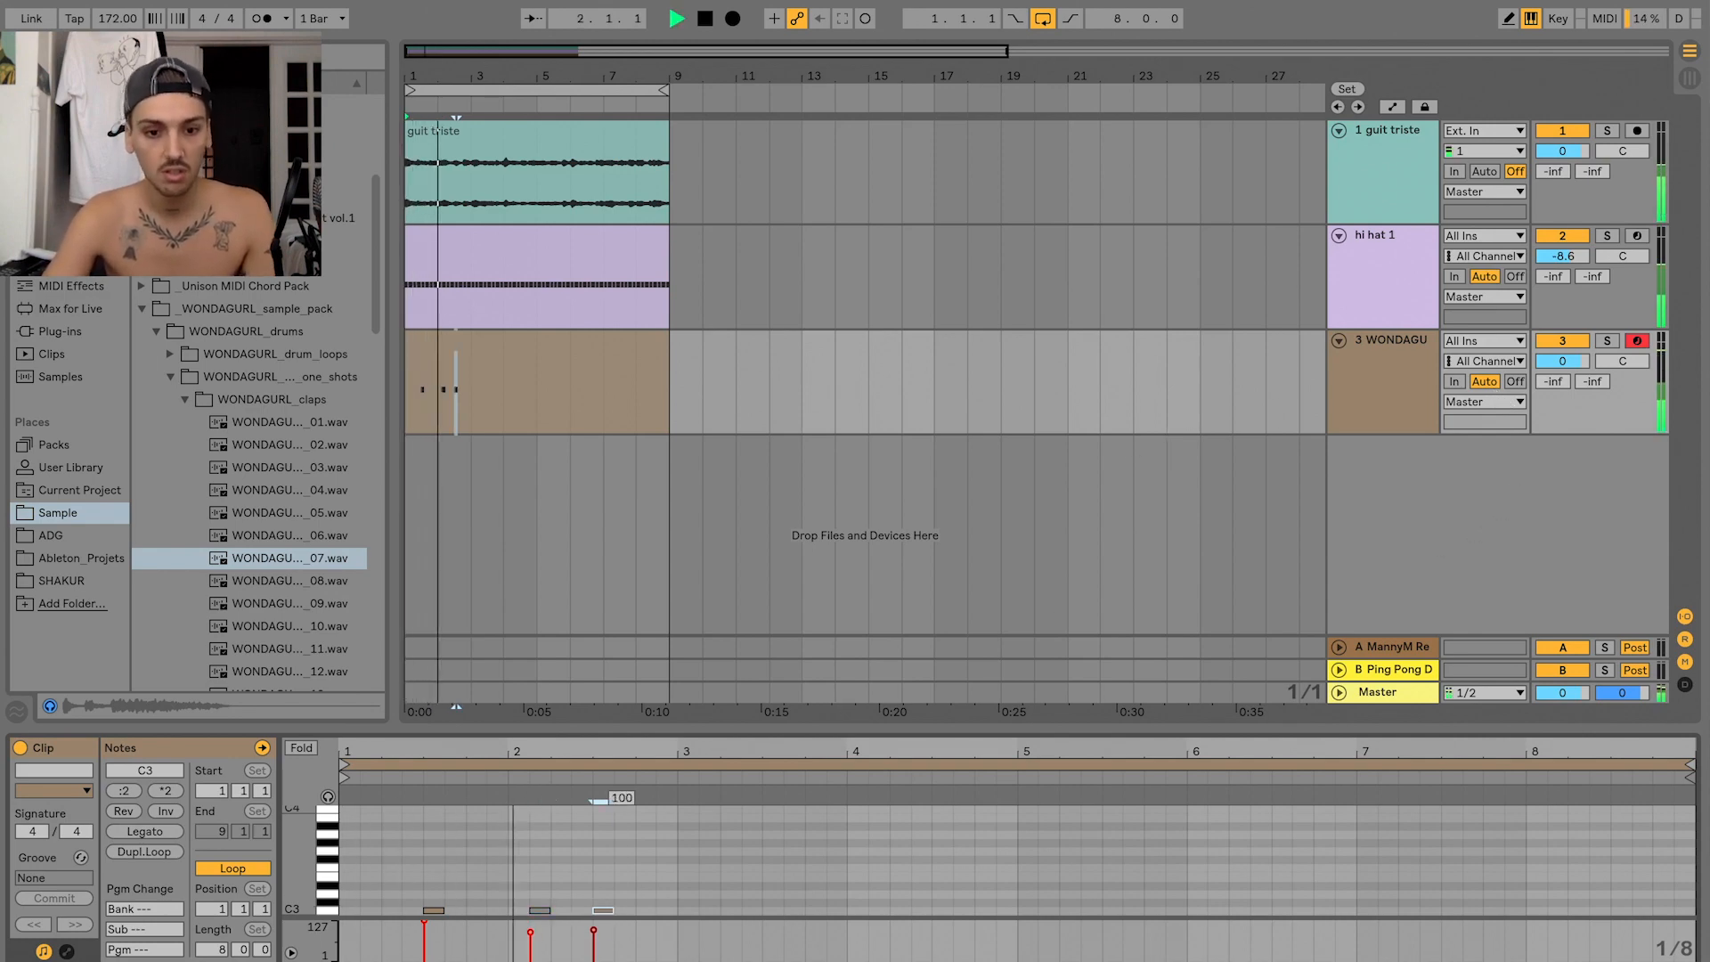
left_click_drag(1563, 361, 1563, 369)
key("space")
key("space")
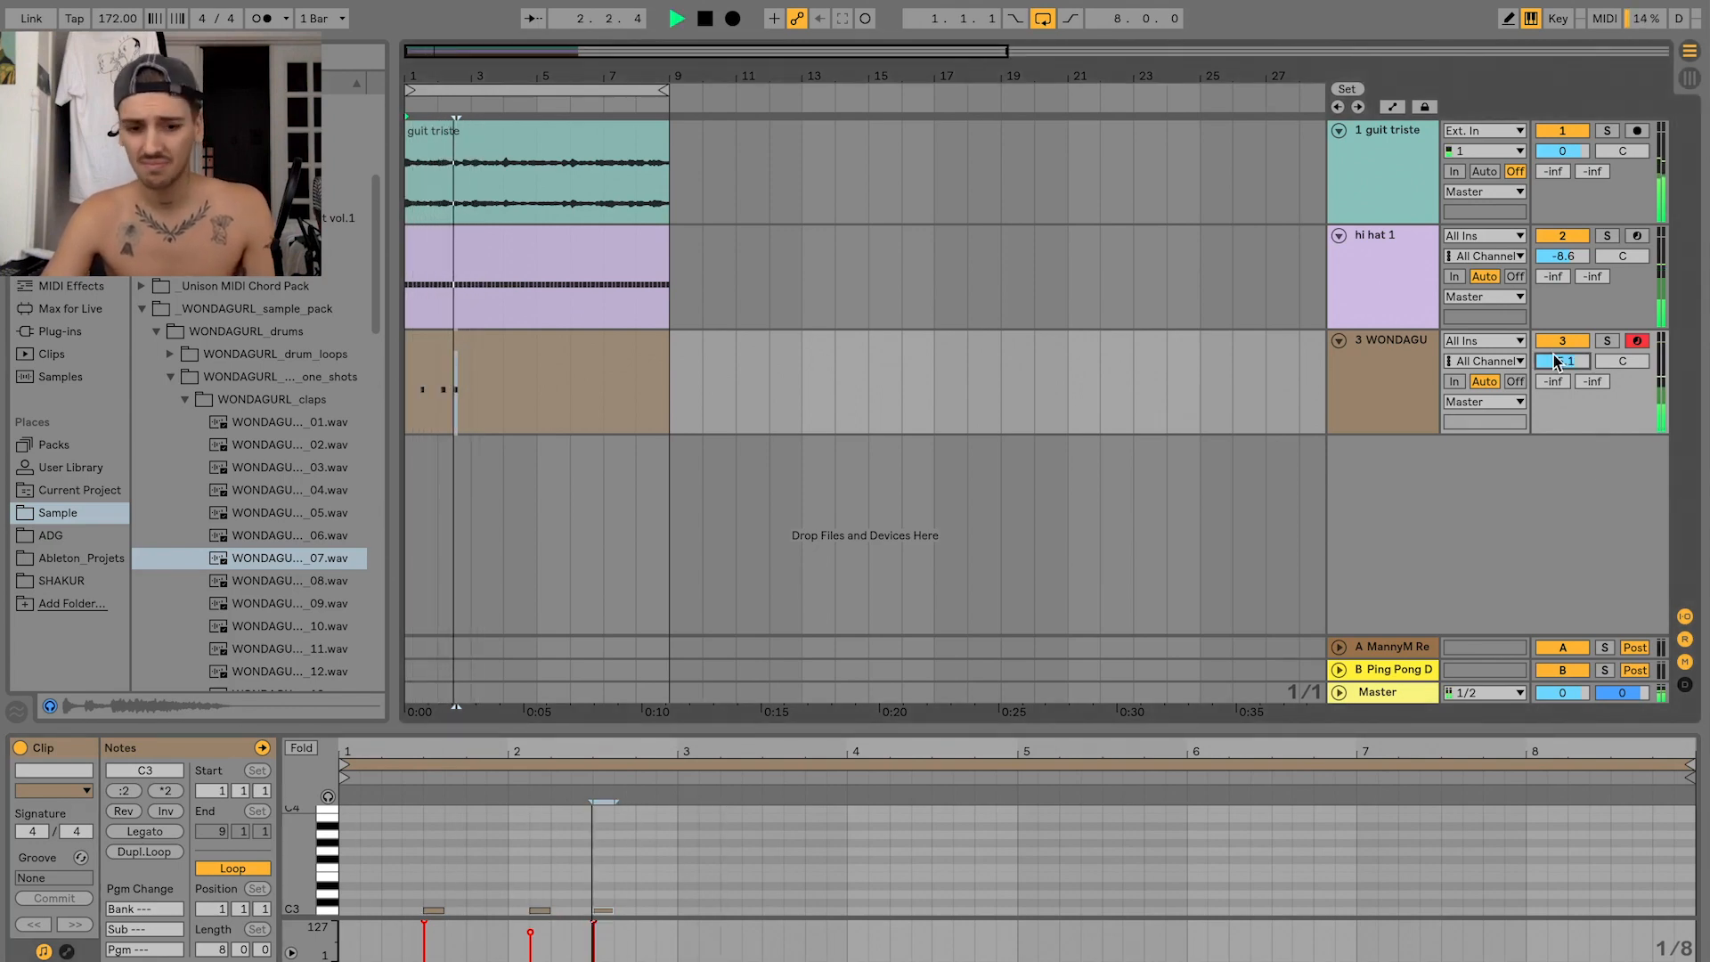
key("space")
- Duplicate the first two bars of clap notes three times to fill the 8-bar clip
left_click_drag(672, 914, 211, 776)
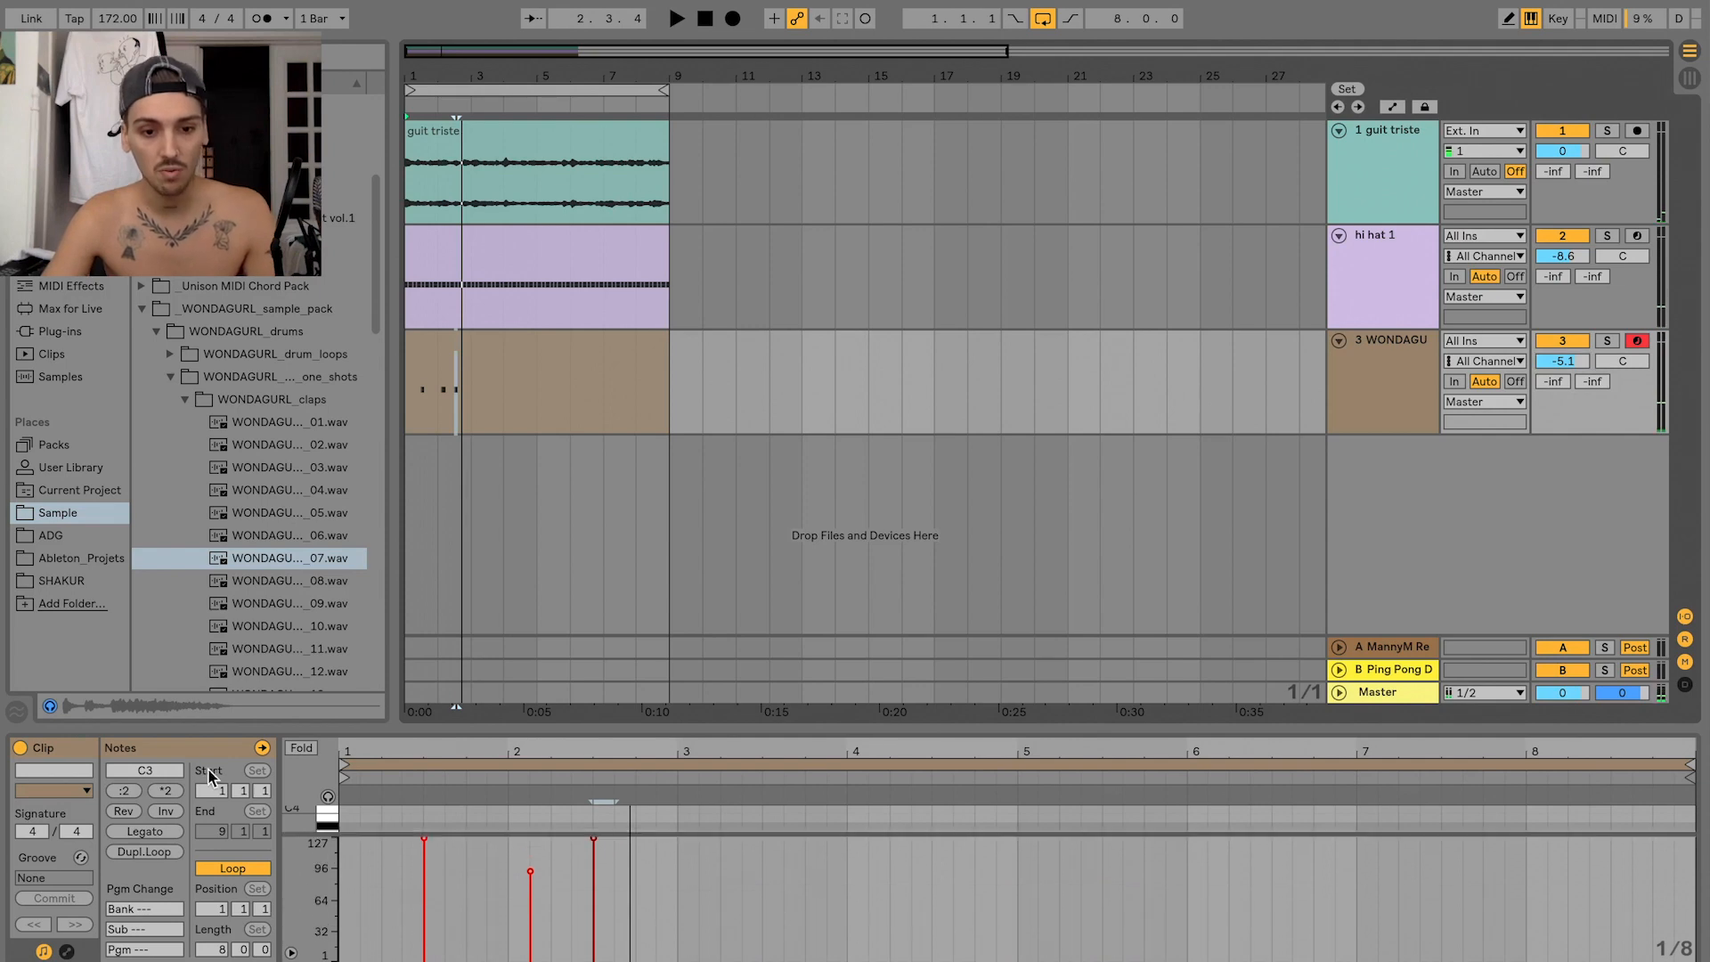
left_click_drag(557, 830, 569, 916)
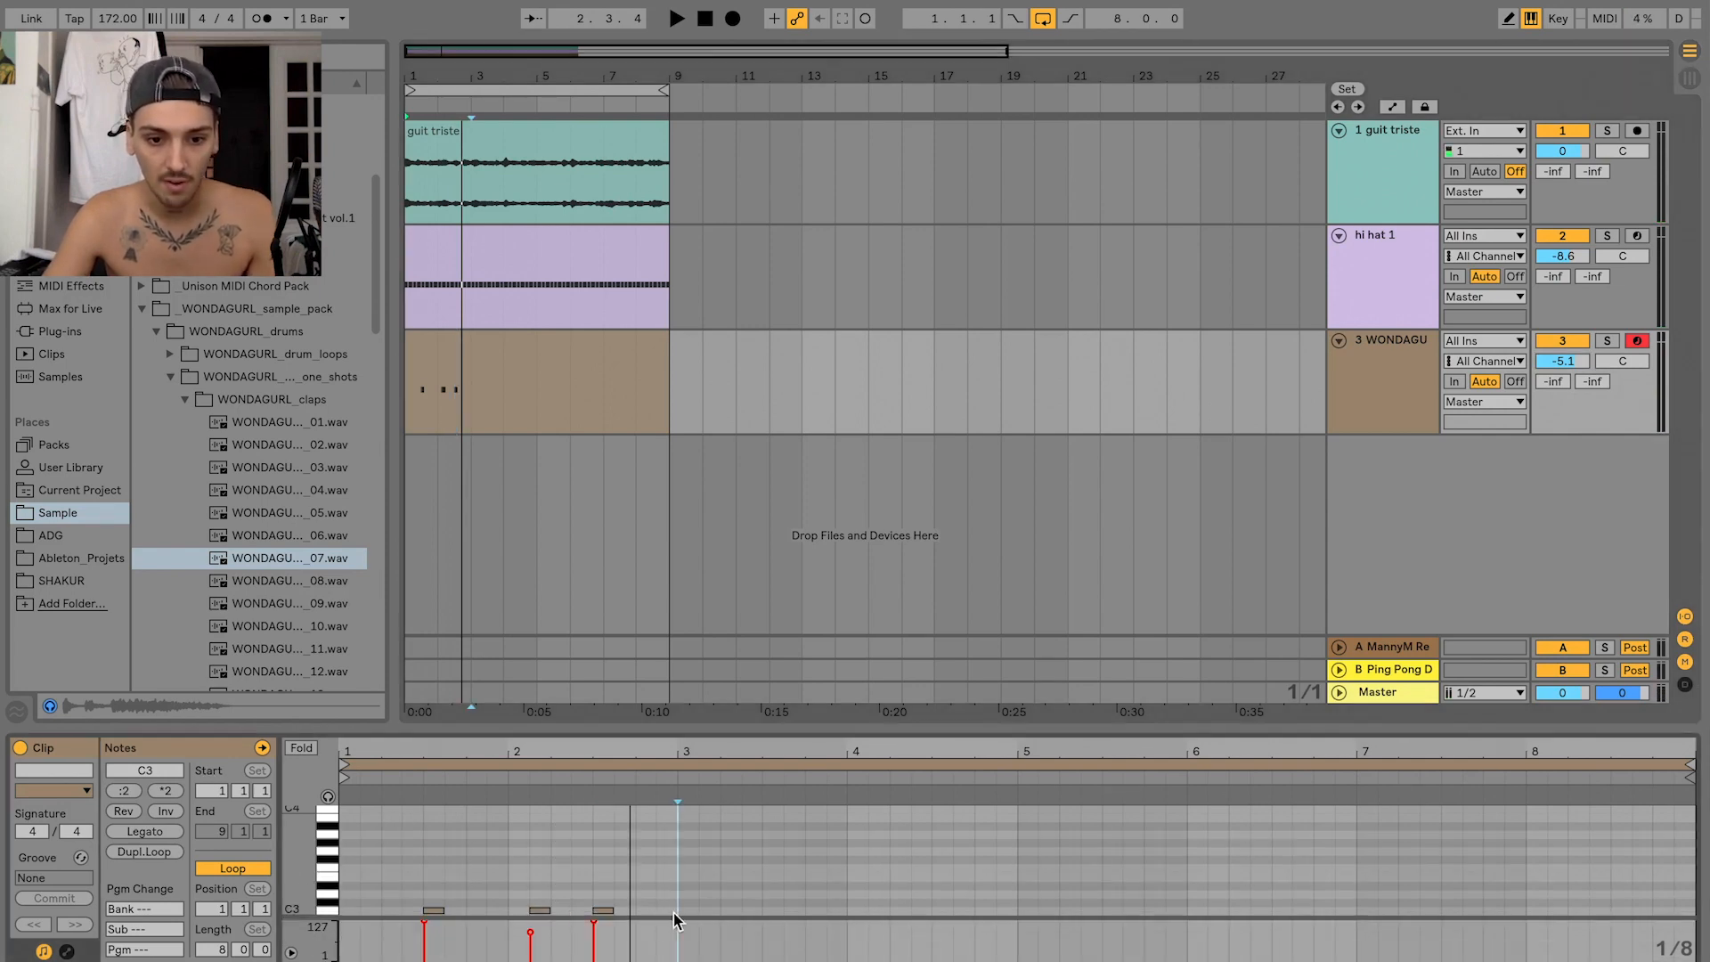
left_click_drag(673, 912, 336, 843)
key("super+d")
key("super+d")
key("super+d")
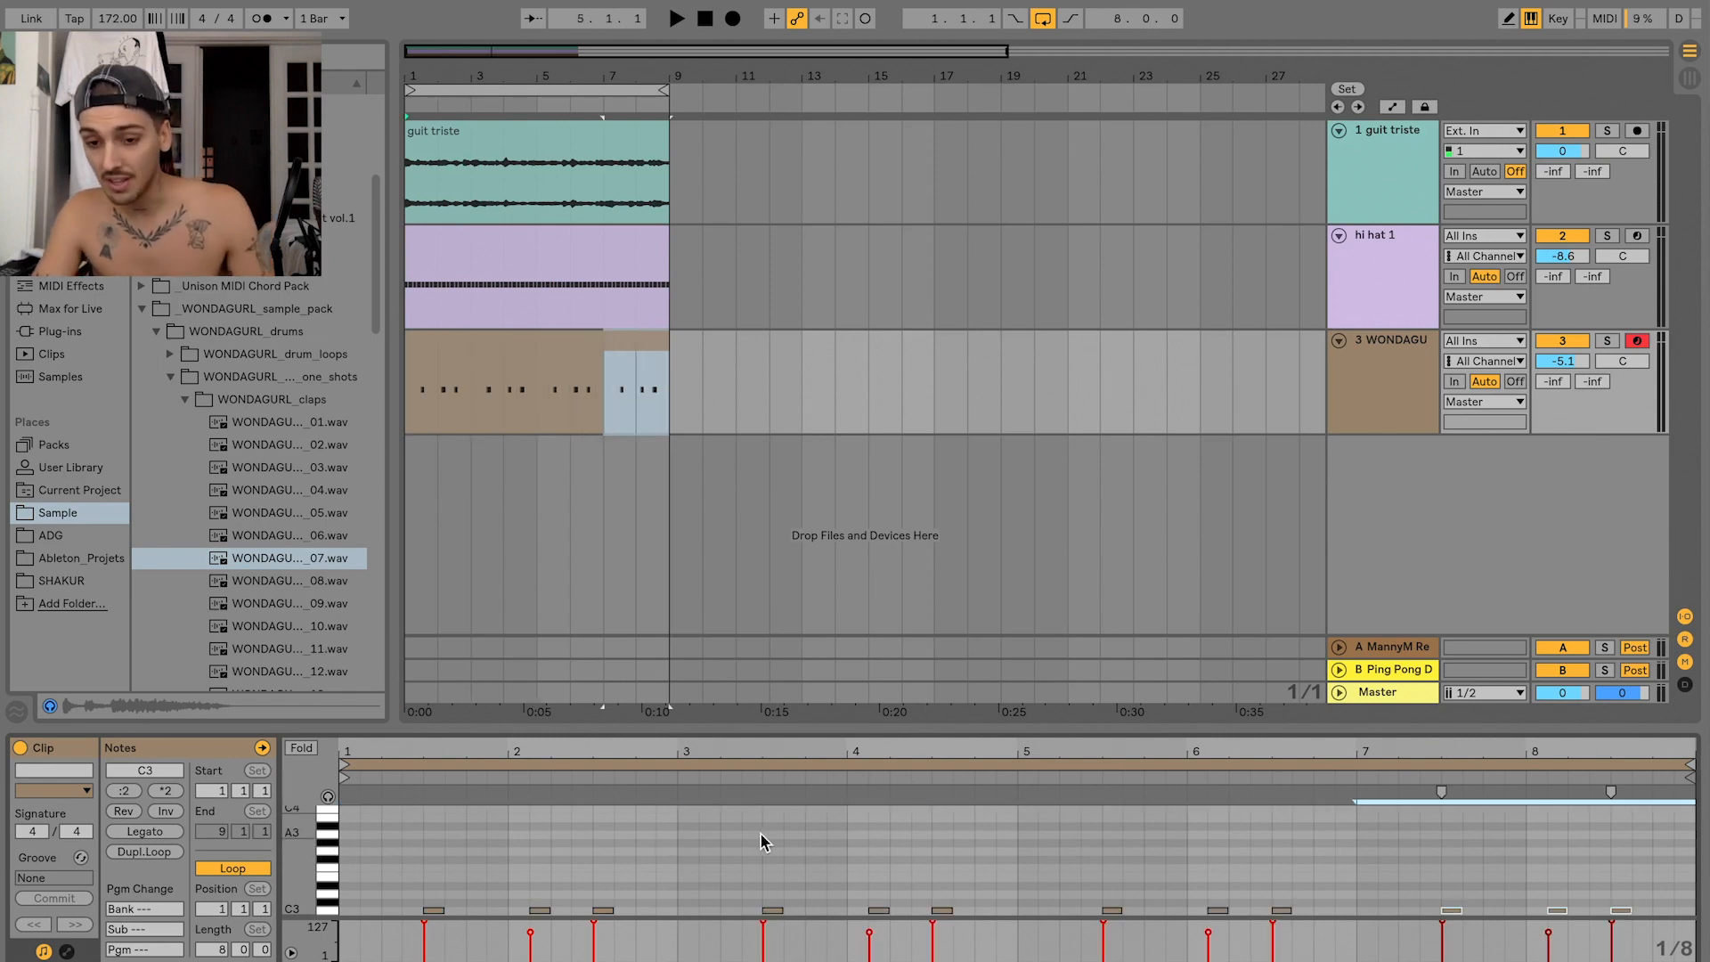
- Delete the soft clap notes just after the start of bars 4 and 8, and play the pattern
left_click(879, 911)
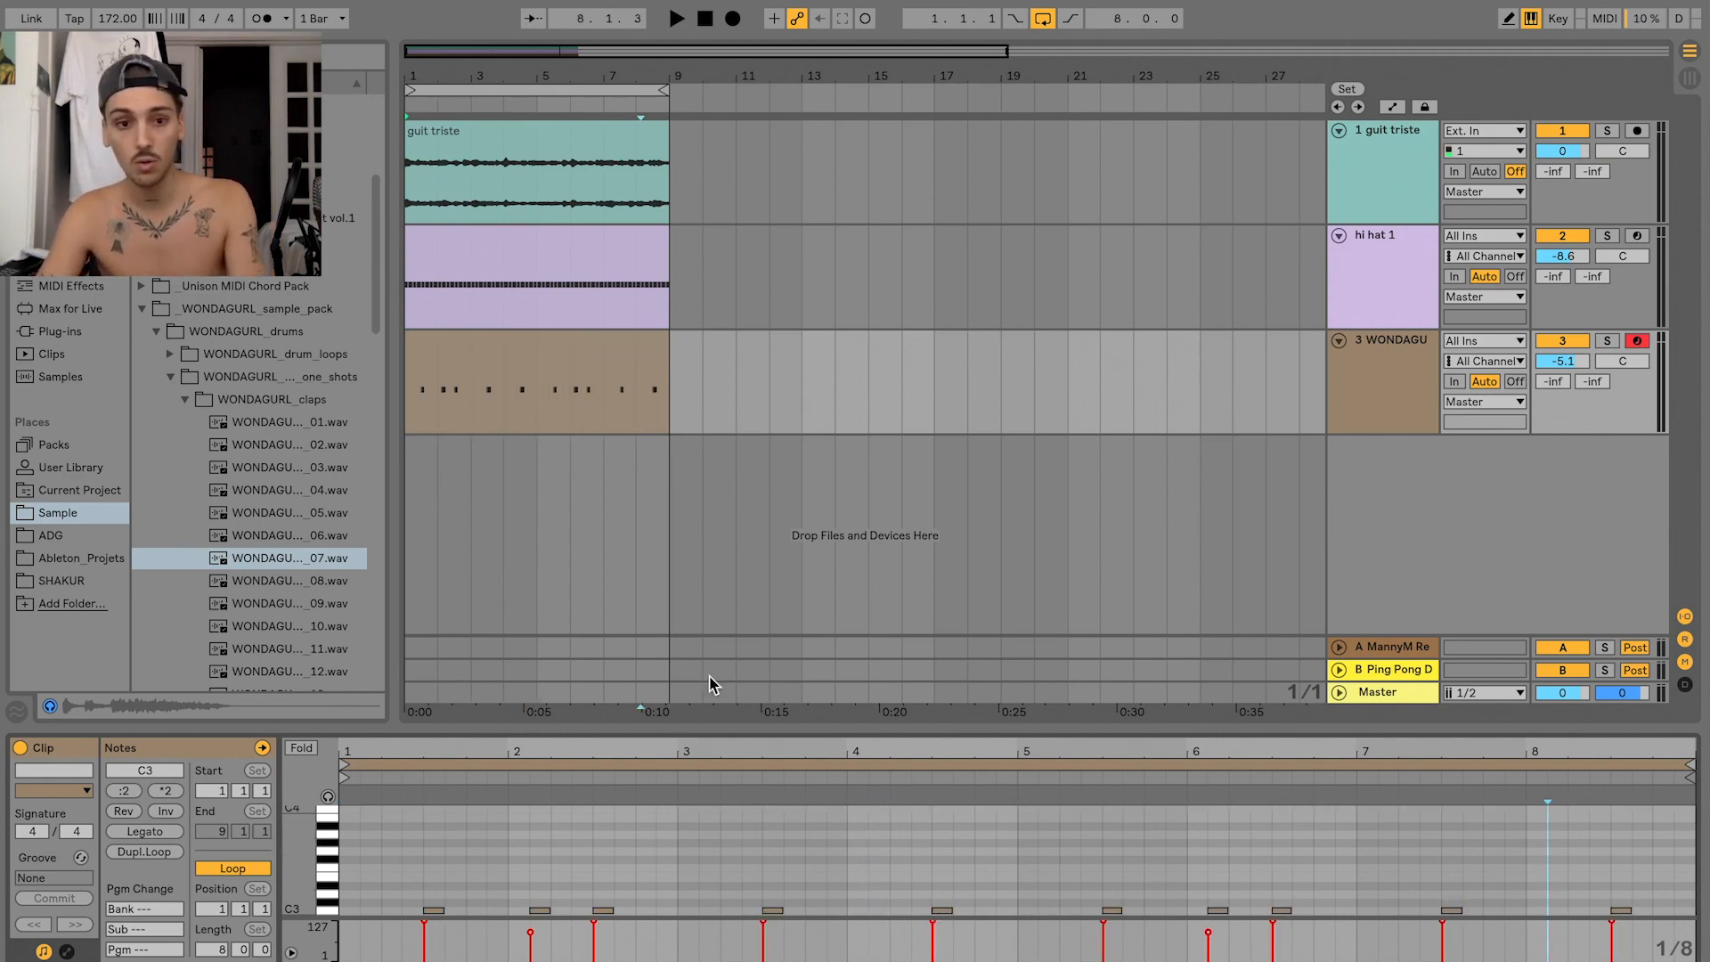
key("space")
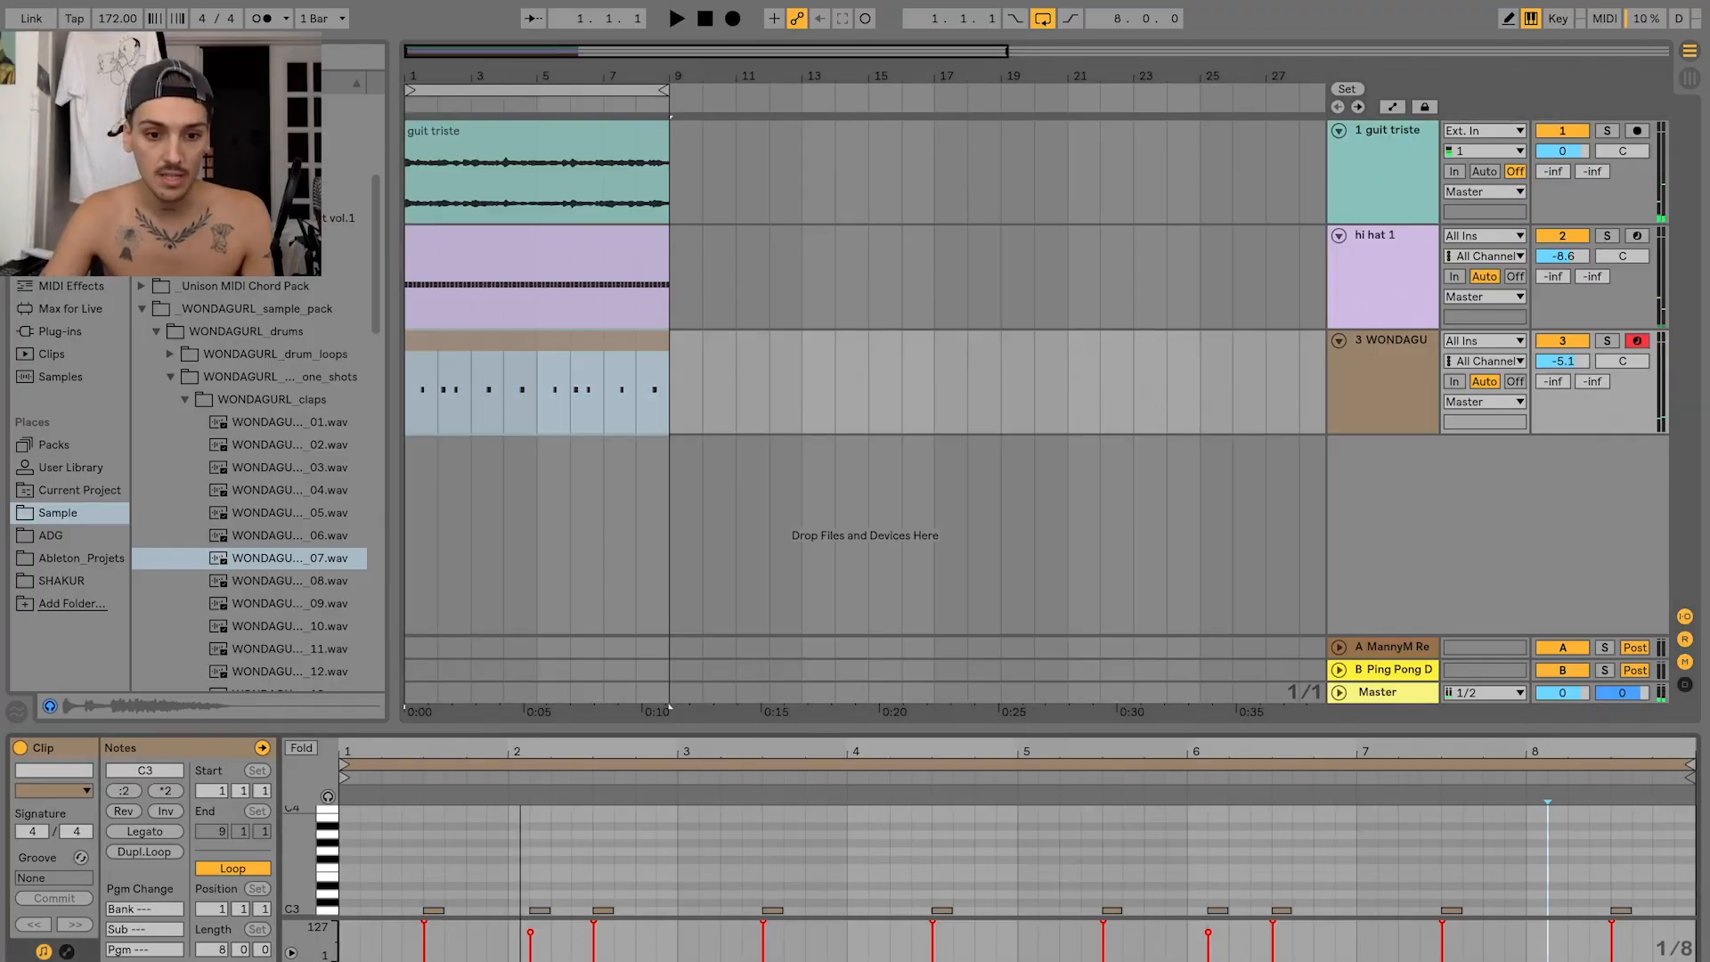
- Shorten the soft clap note at 2.1.3 to a sixteenth note and play the beat
left_click_drag(521, 739, 521, 744)
left_click(1362, 379)
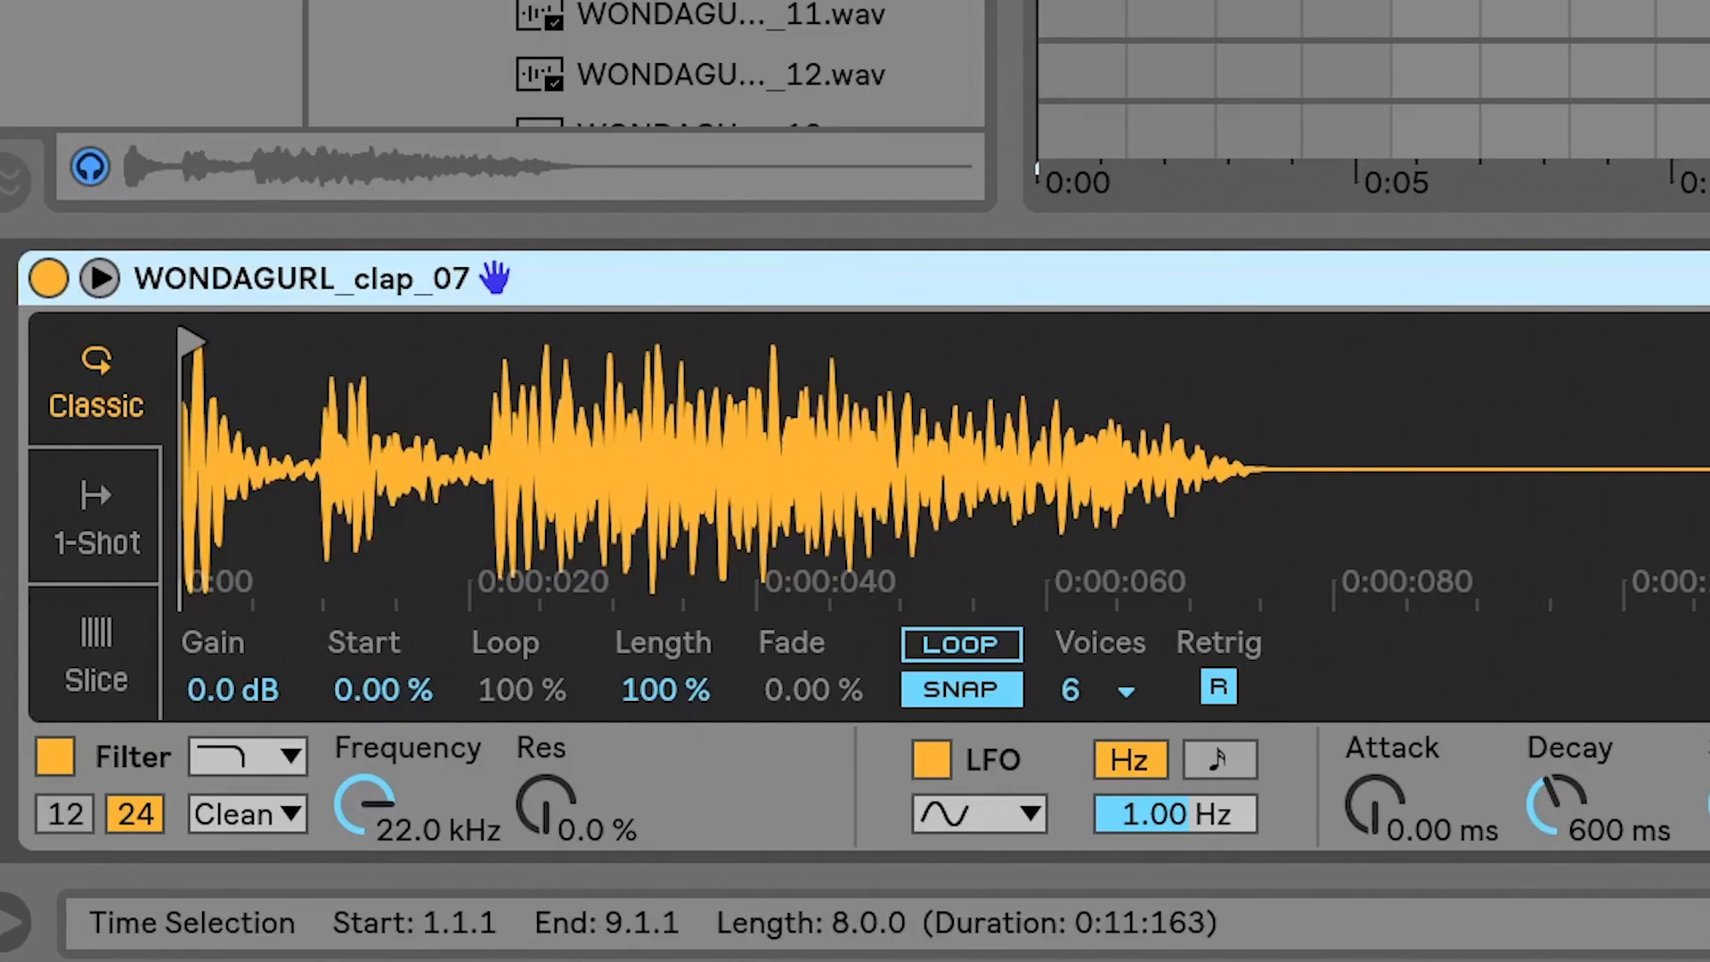
left_click(513, 375)
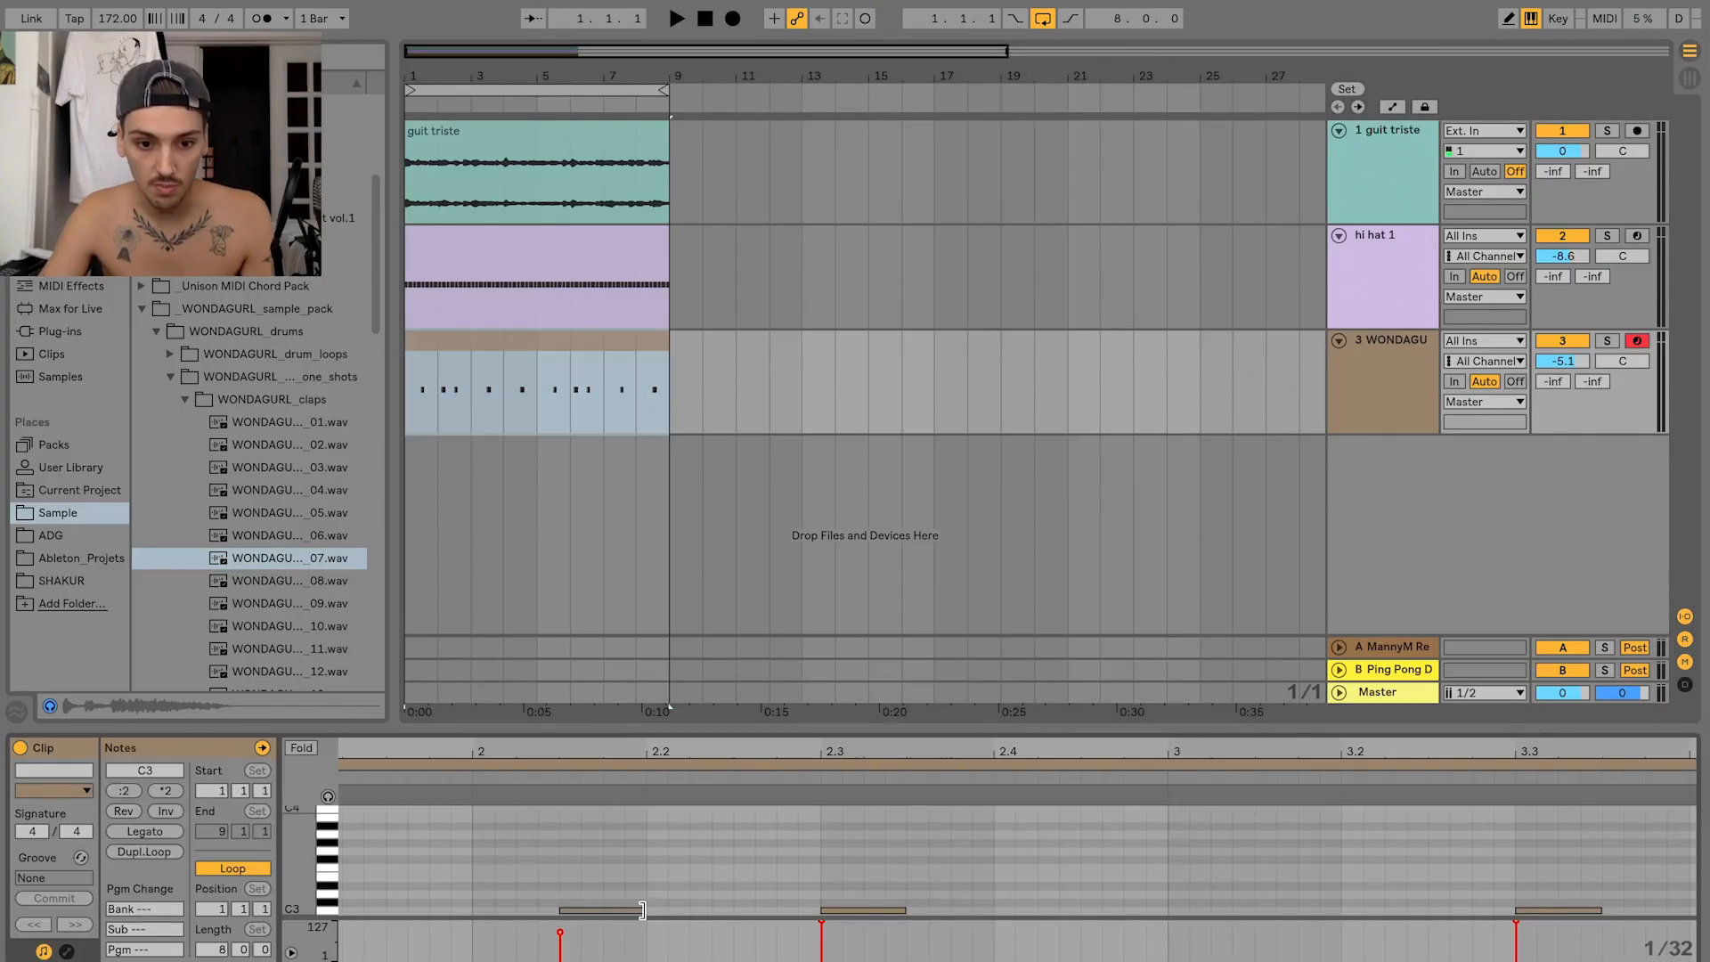
left_click_drag(642, 910, 611, 910)
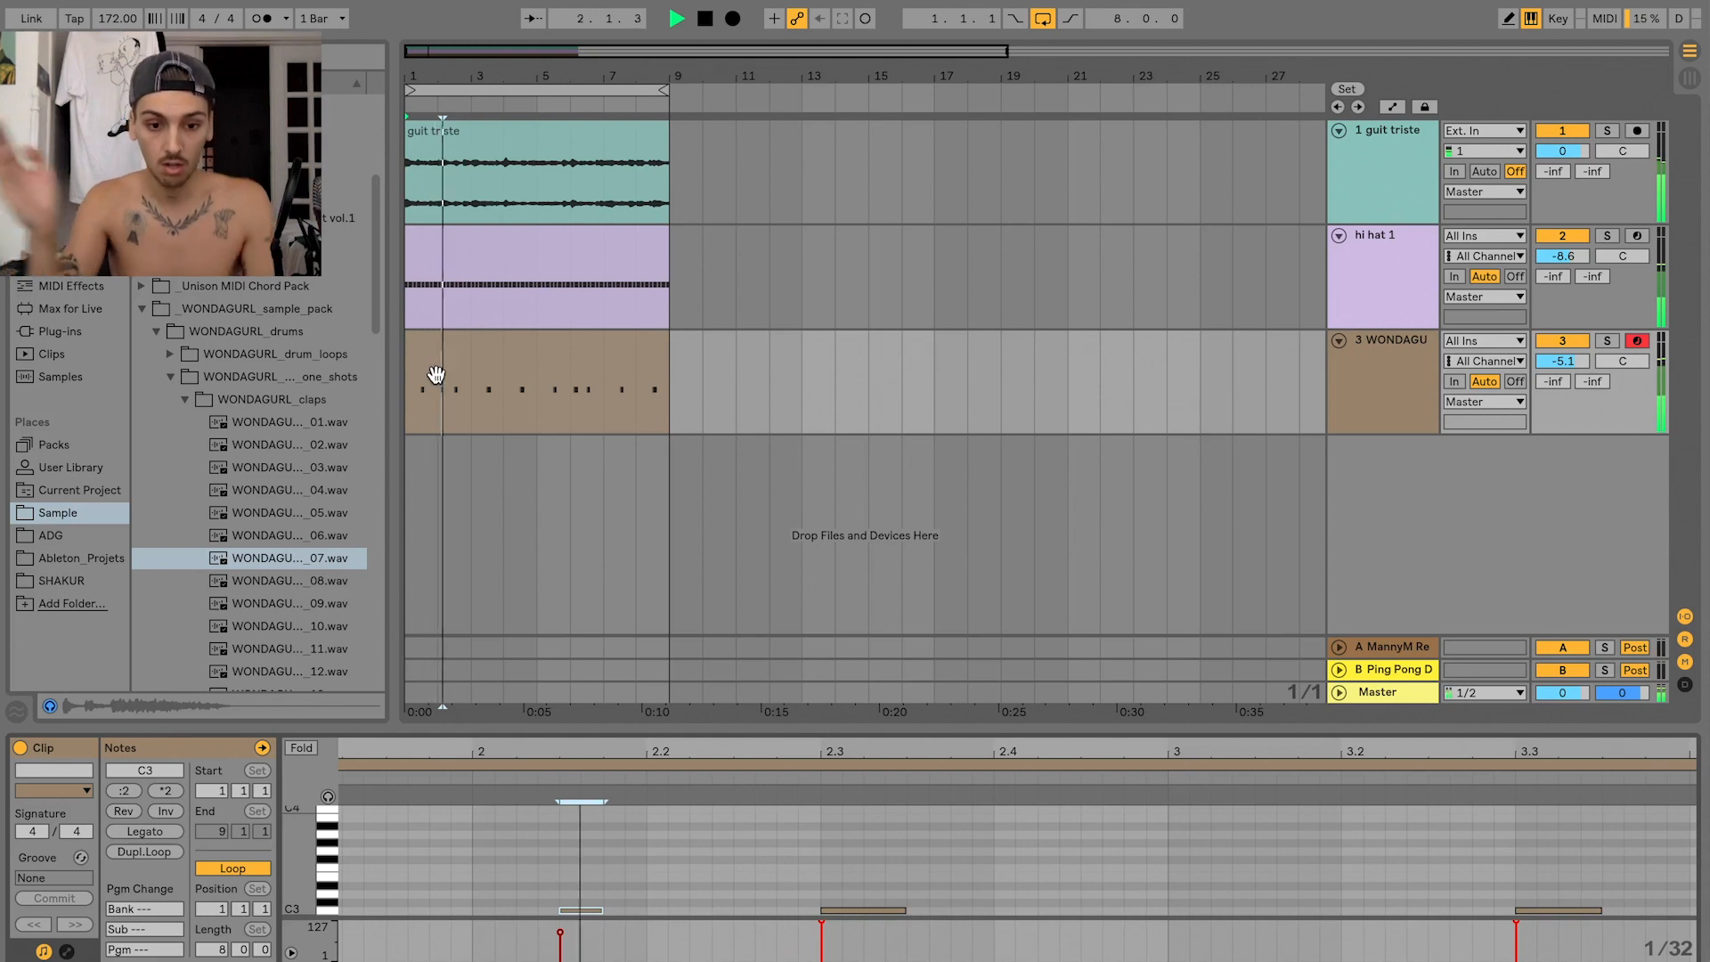
key("space")
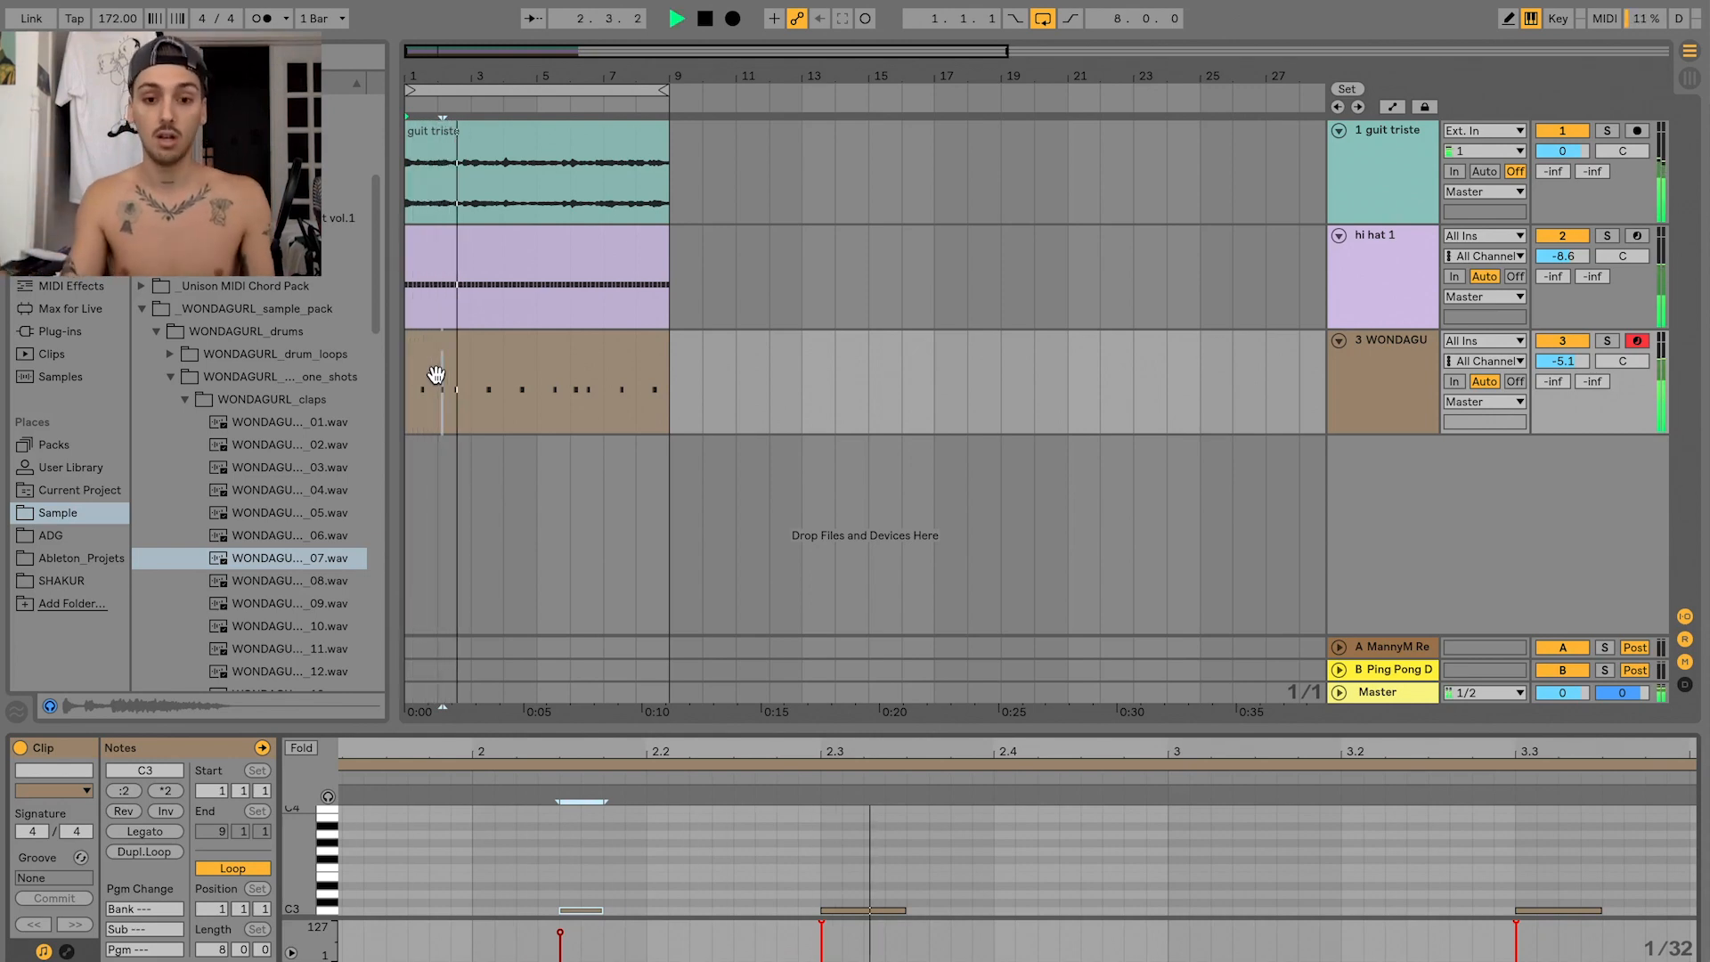
key("space")
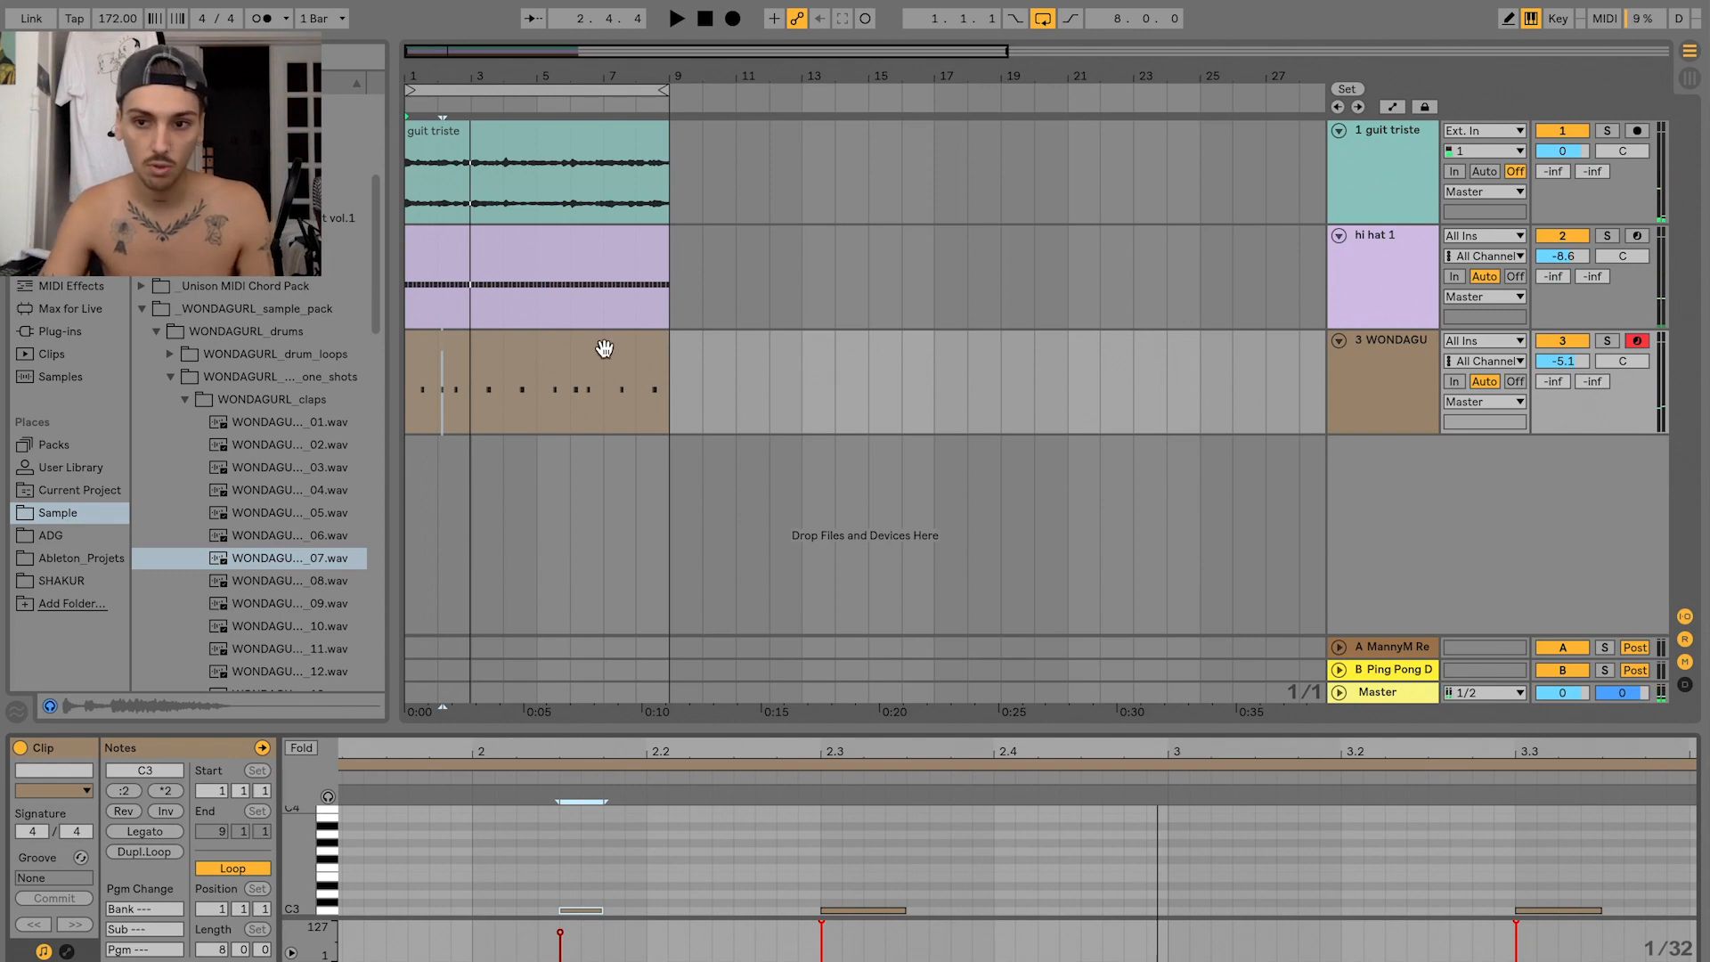
- With the beat playing, set the volumes to -1.1 dB for the guitar, -9.7 dB for the hi-hat and -7.3 dB for the clap
key("space")
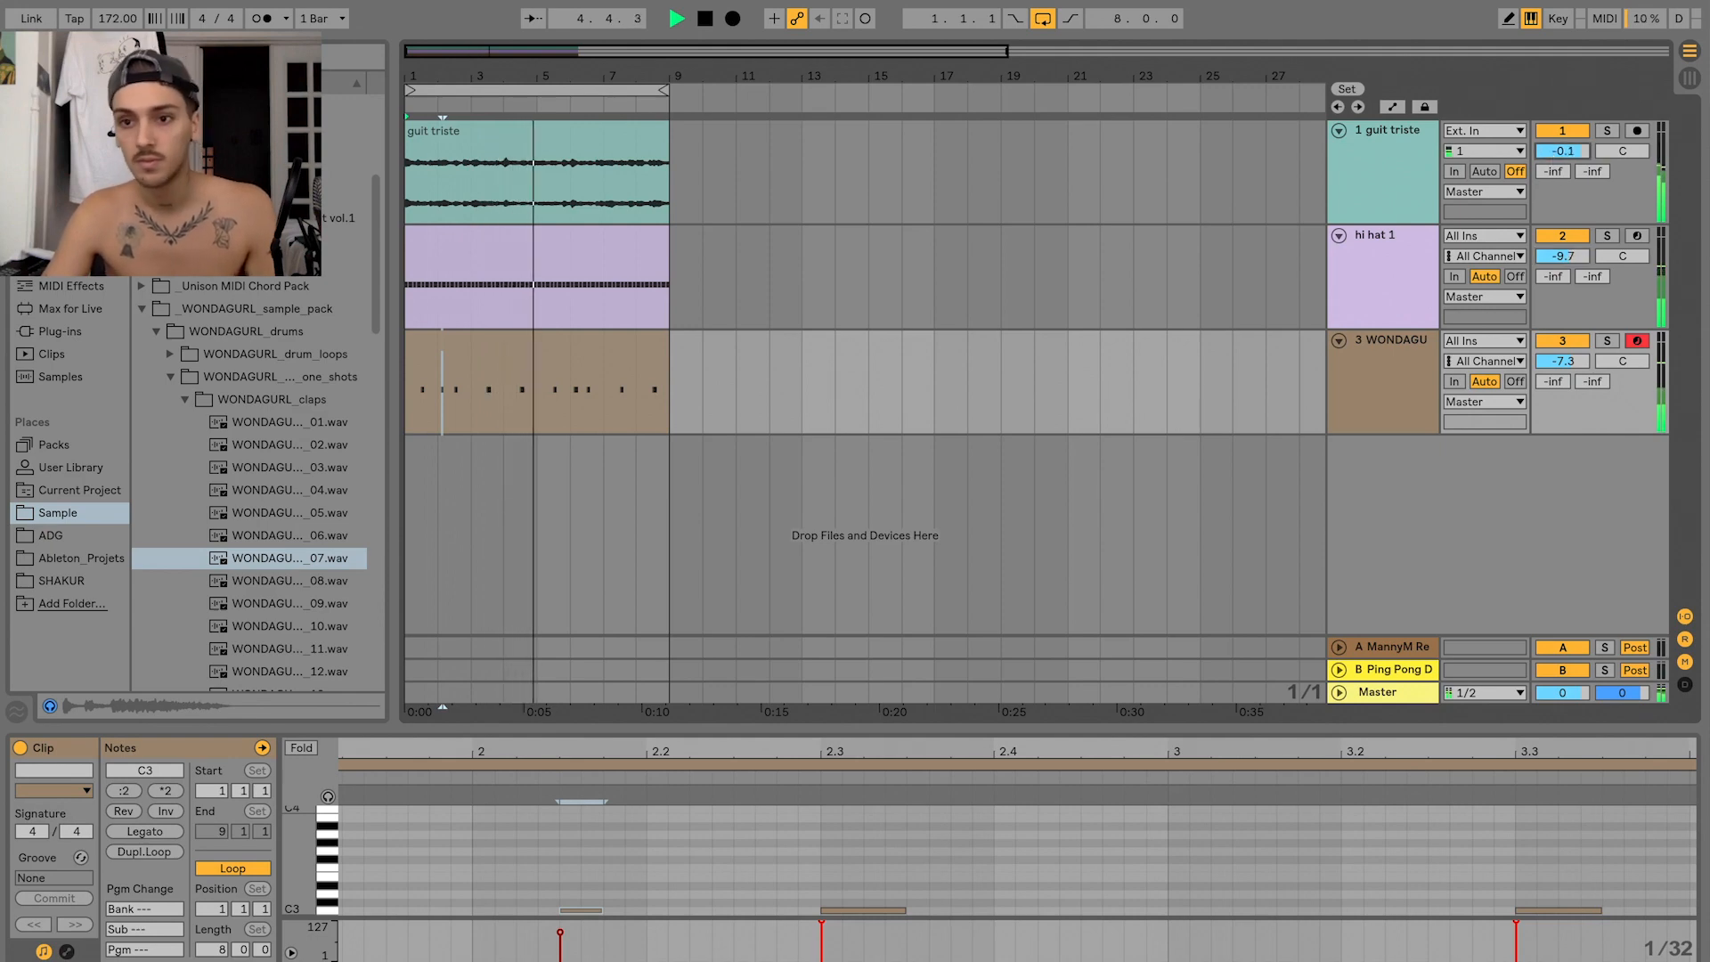
left_click_drag(1557, 169, 1557, 159)
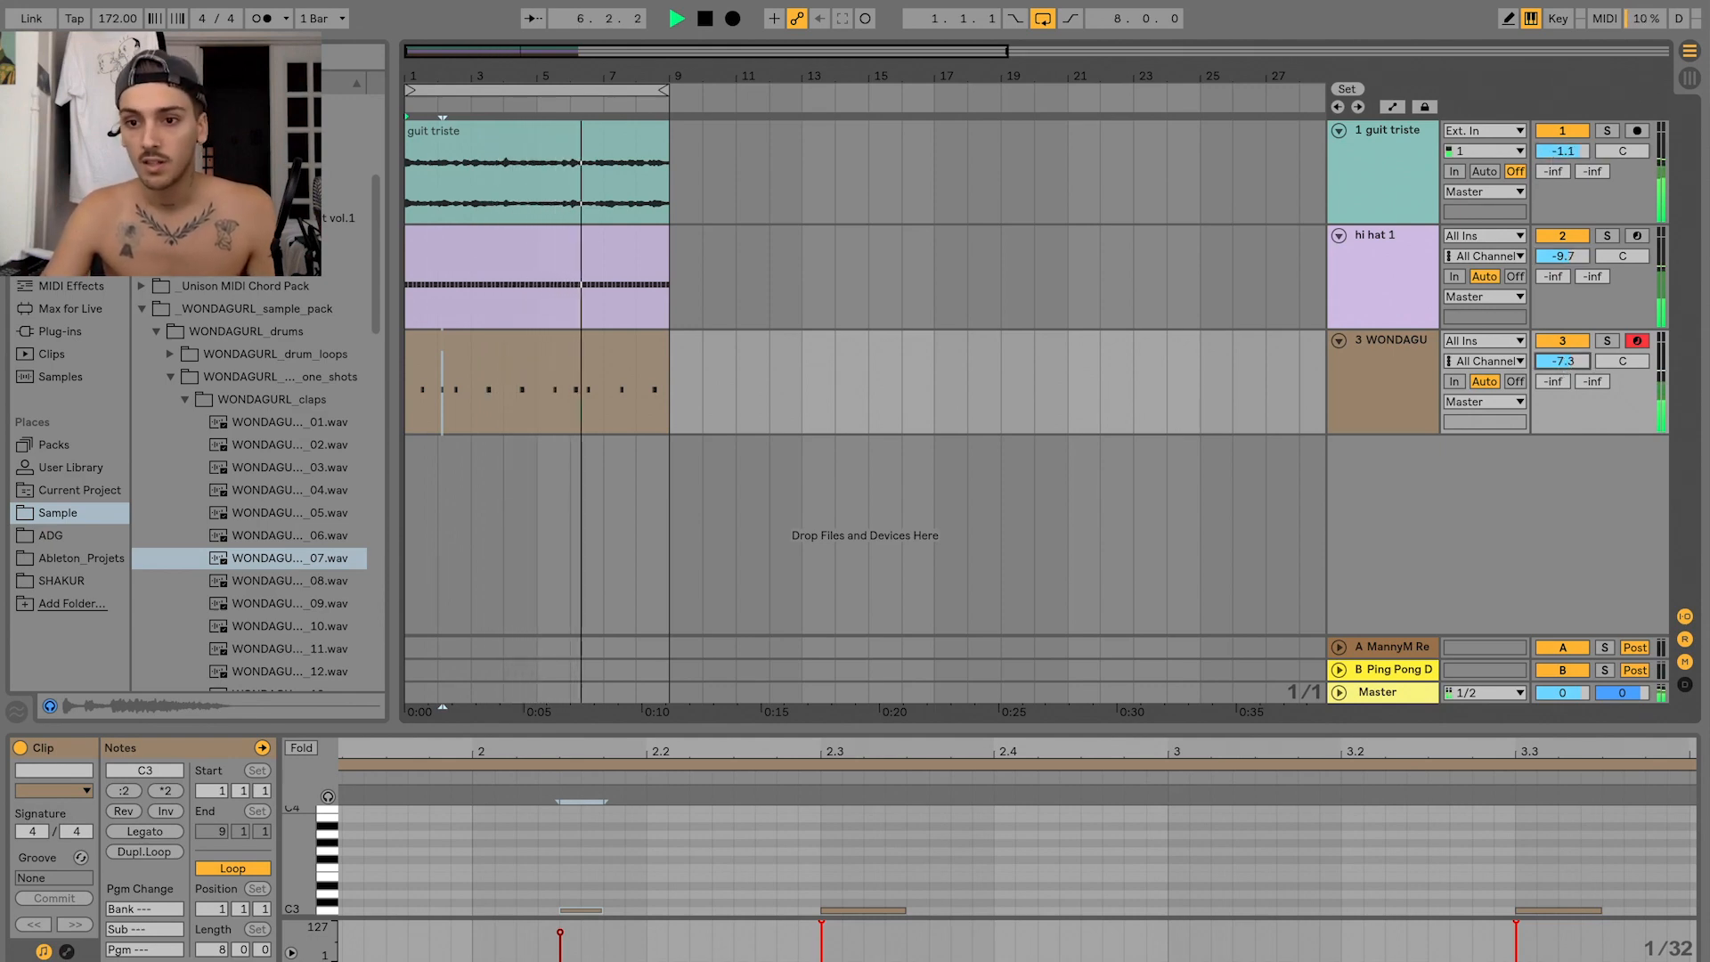
key("space")
- Rename the WONDAGURL clap track to "clap" and place it above the hi hat 1 track
key("ctrl+r")
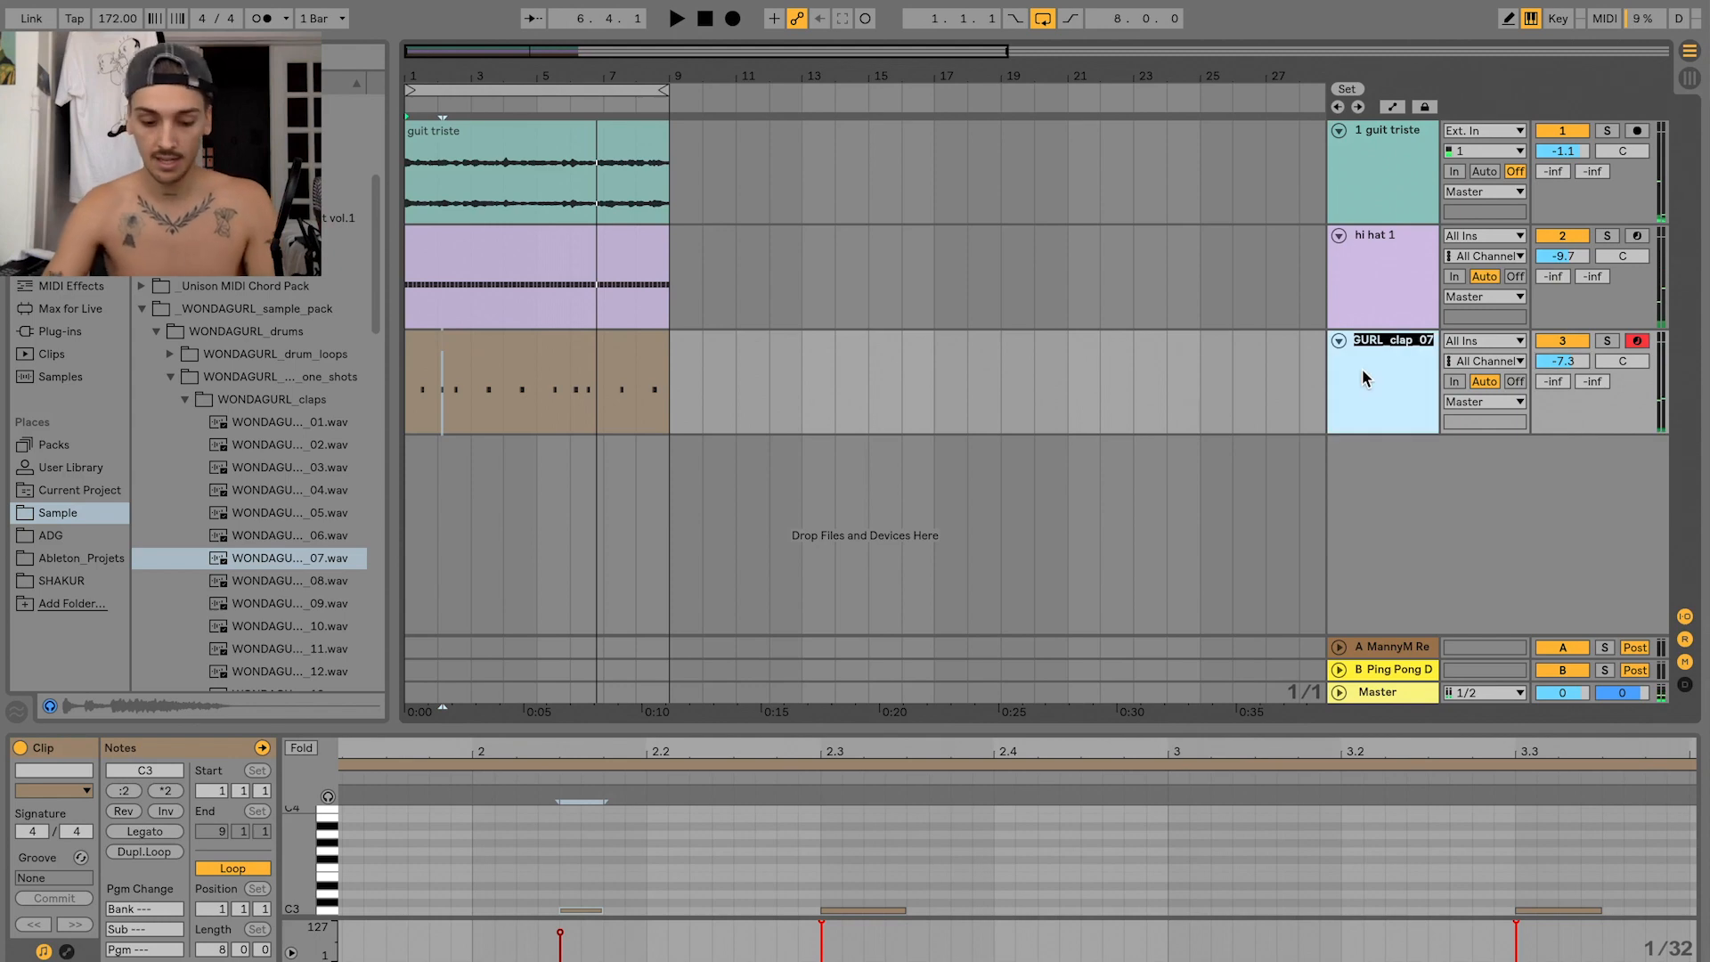
type("clap")
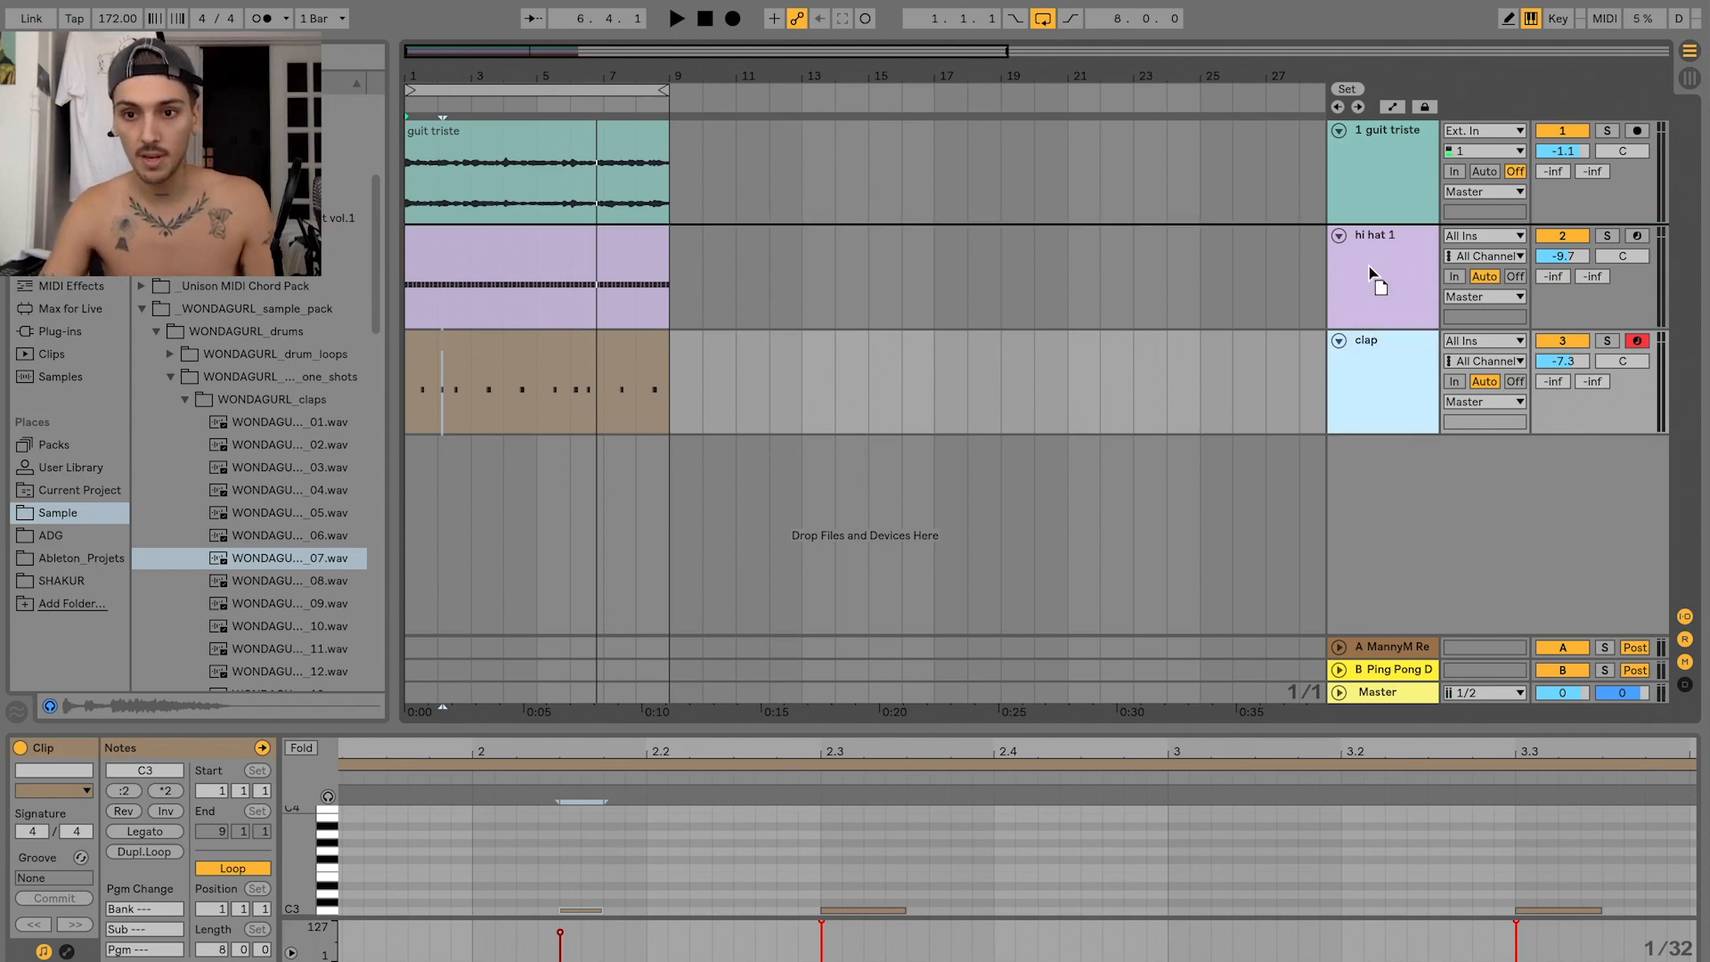
left_click_drag(1374, 279, 1363, 346)
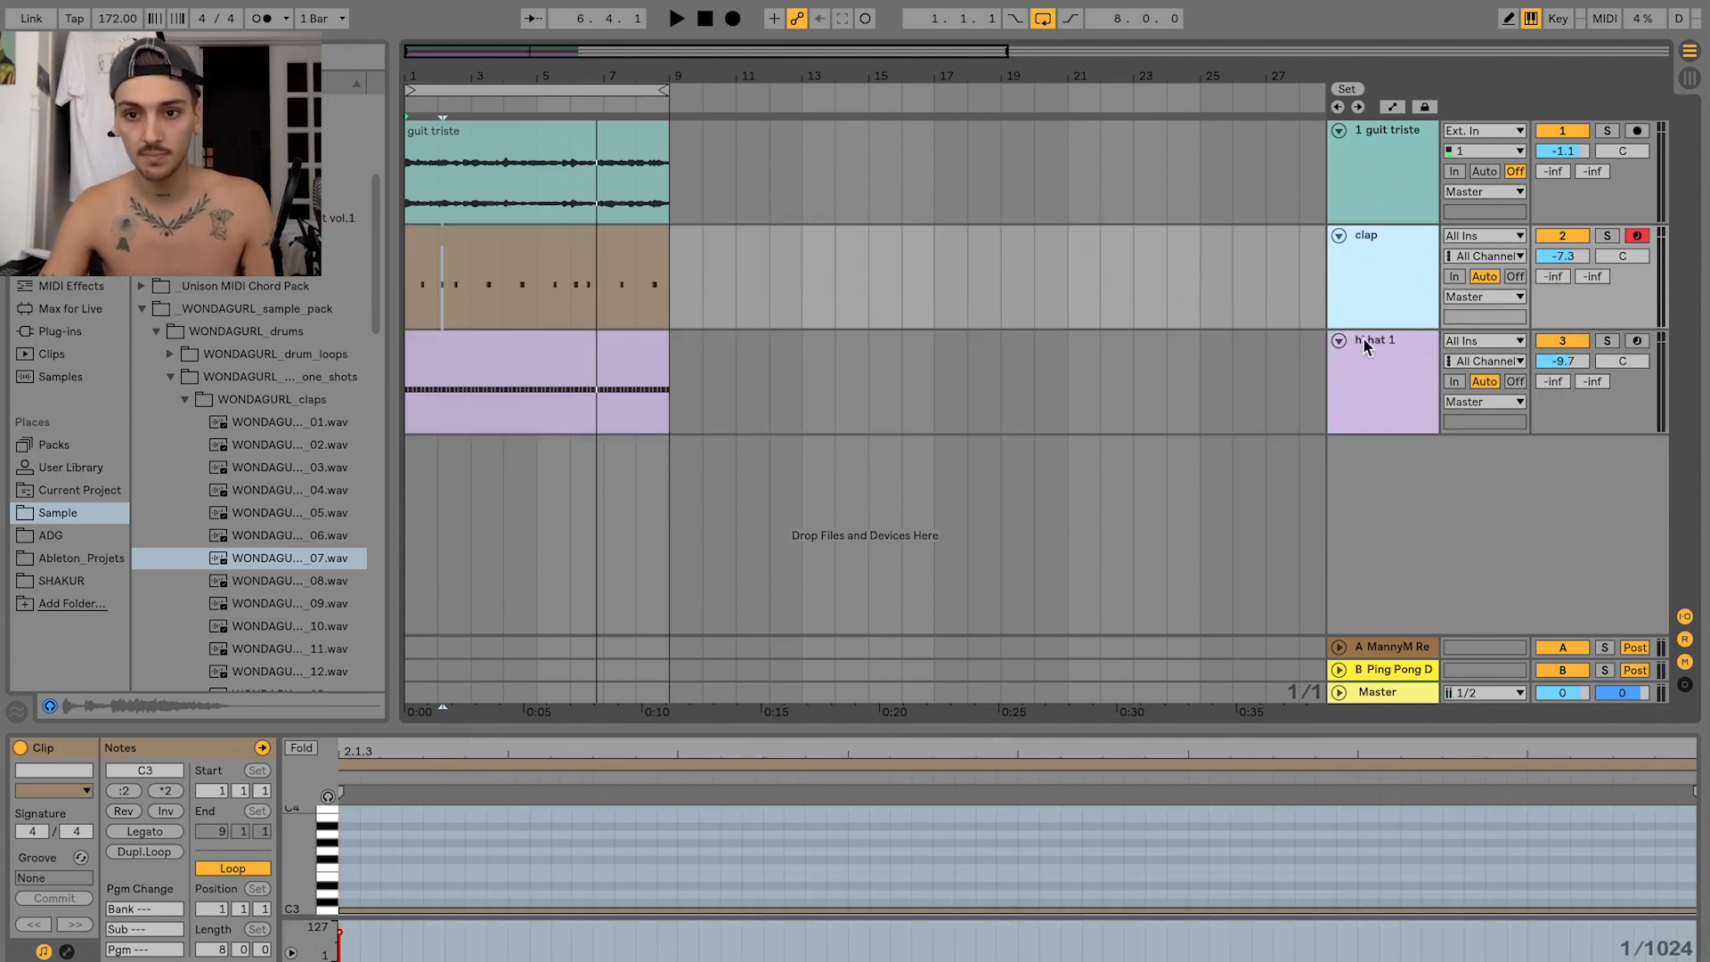
- Collapse the WONDAGURL sample pack folder in the browser and open the kenny 808s folder
left_click(171, 377)
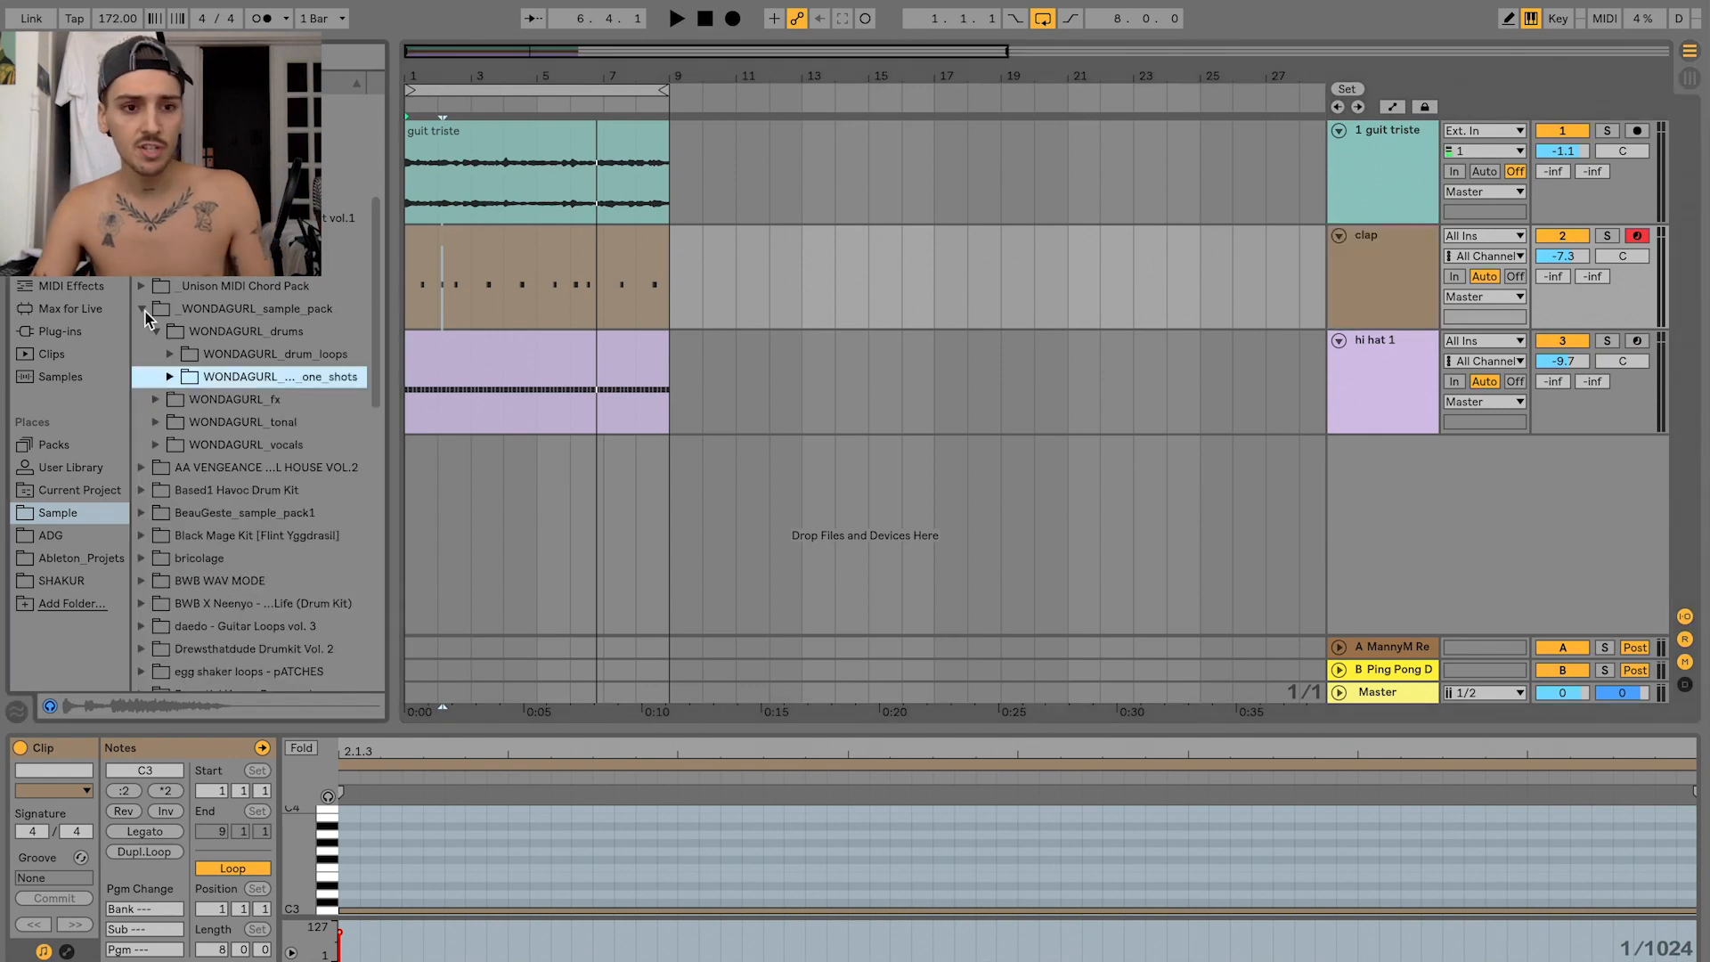
key("Left")
key("Left")
key("Left")
key("Left")
scroll(248, 339, "up", 4)
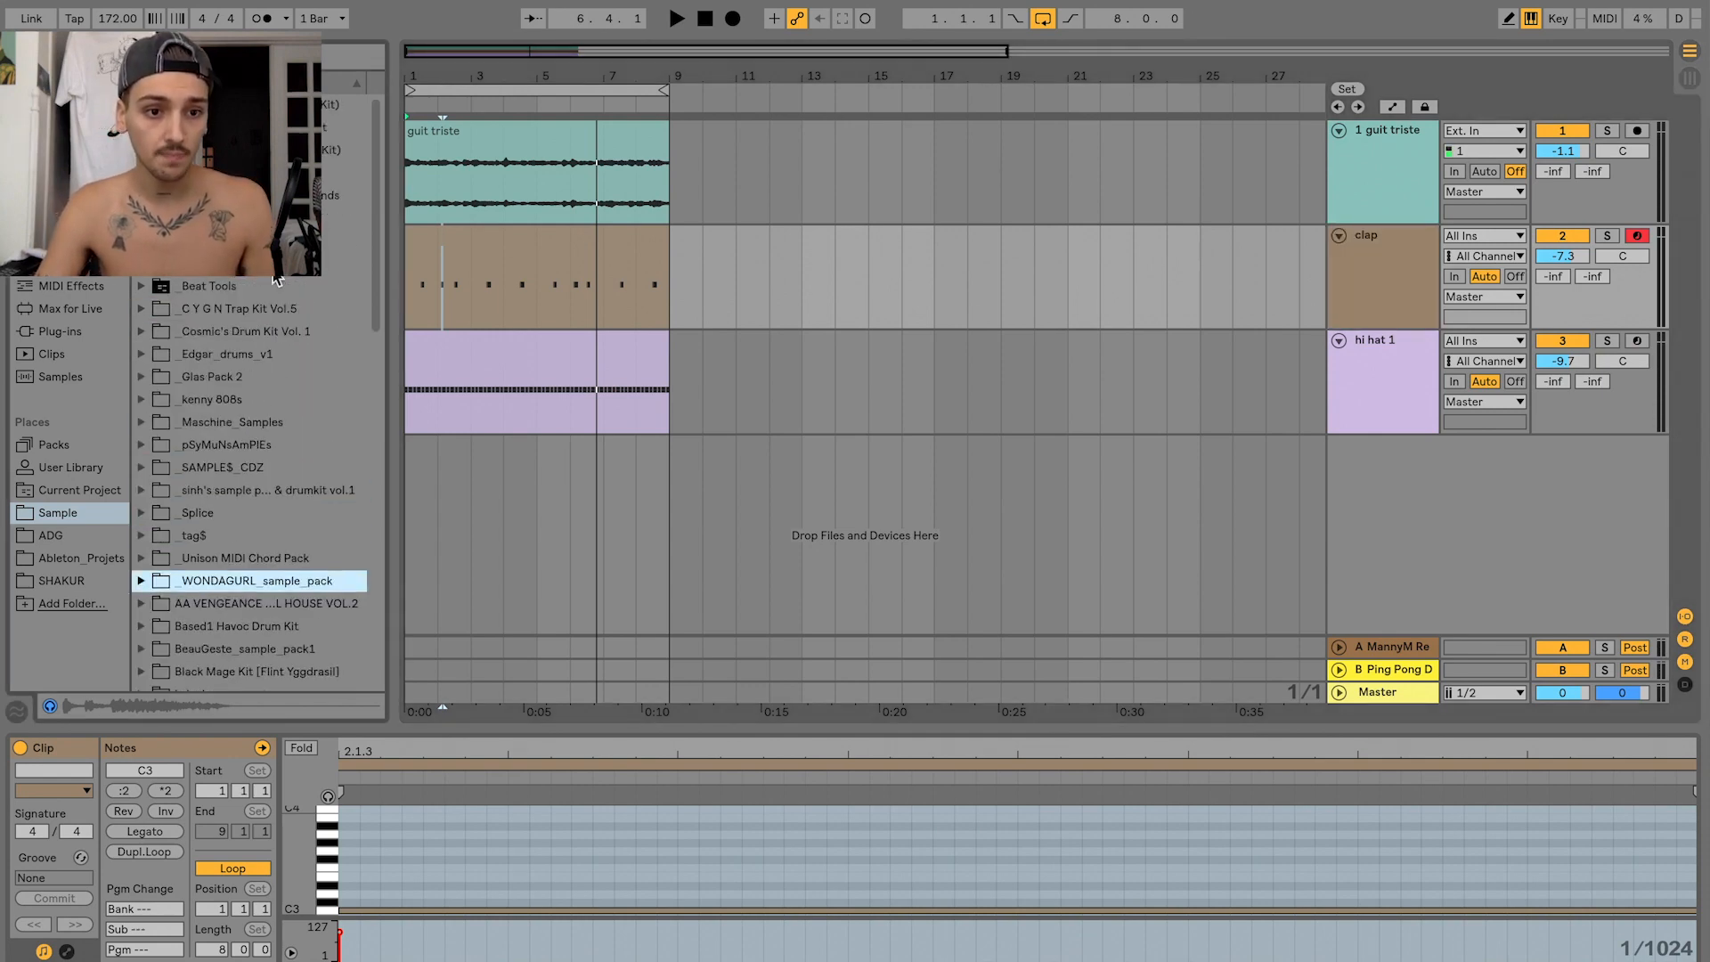
left_click(267, 399)
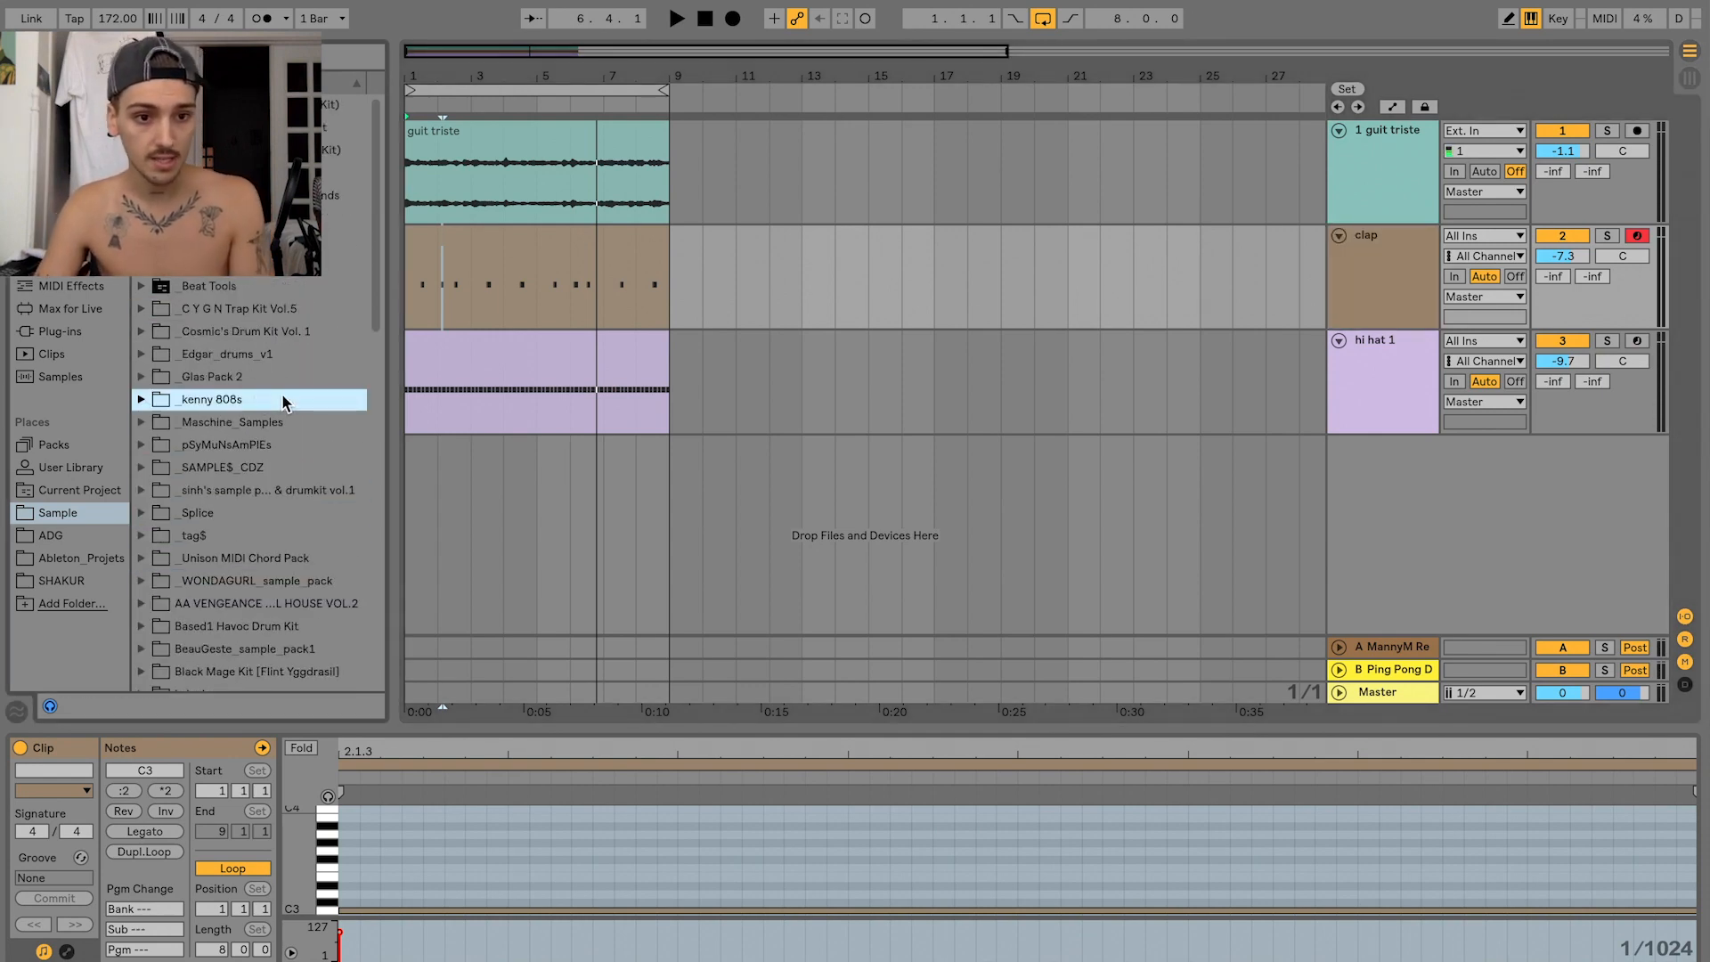
key("Right")
scroll(262, 330, "down", 4)
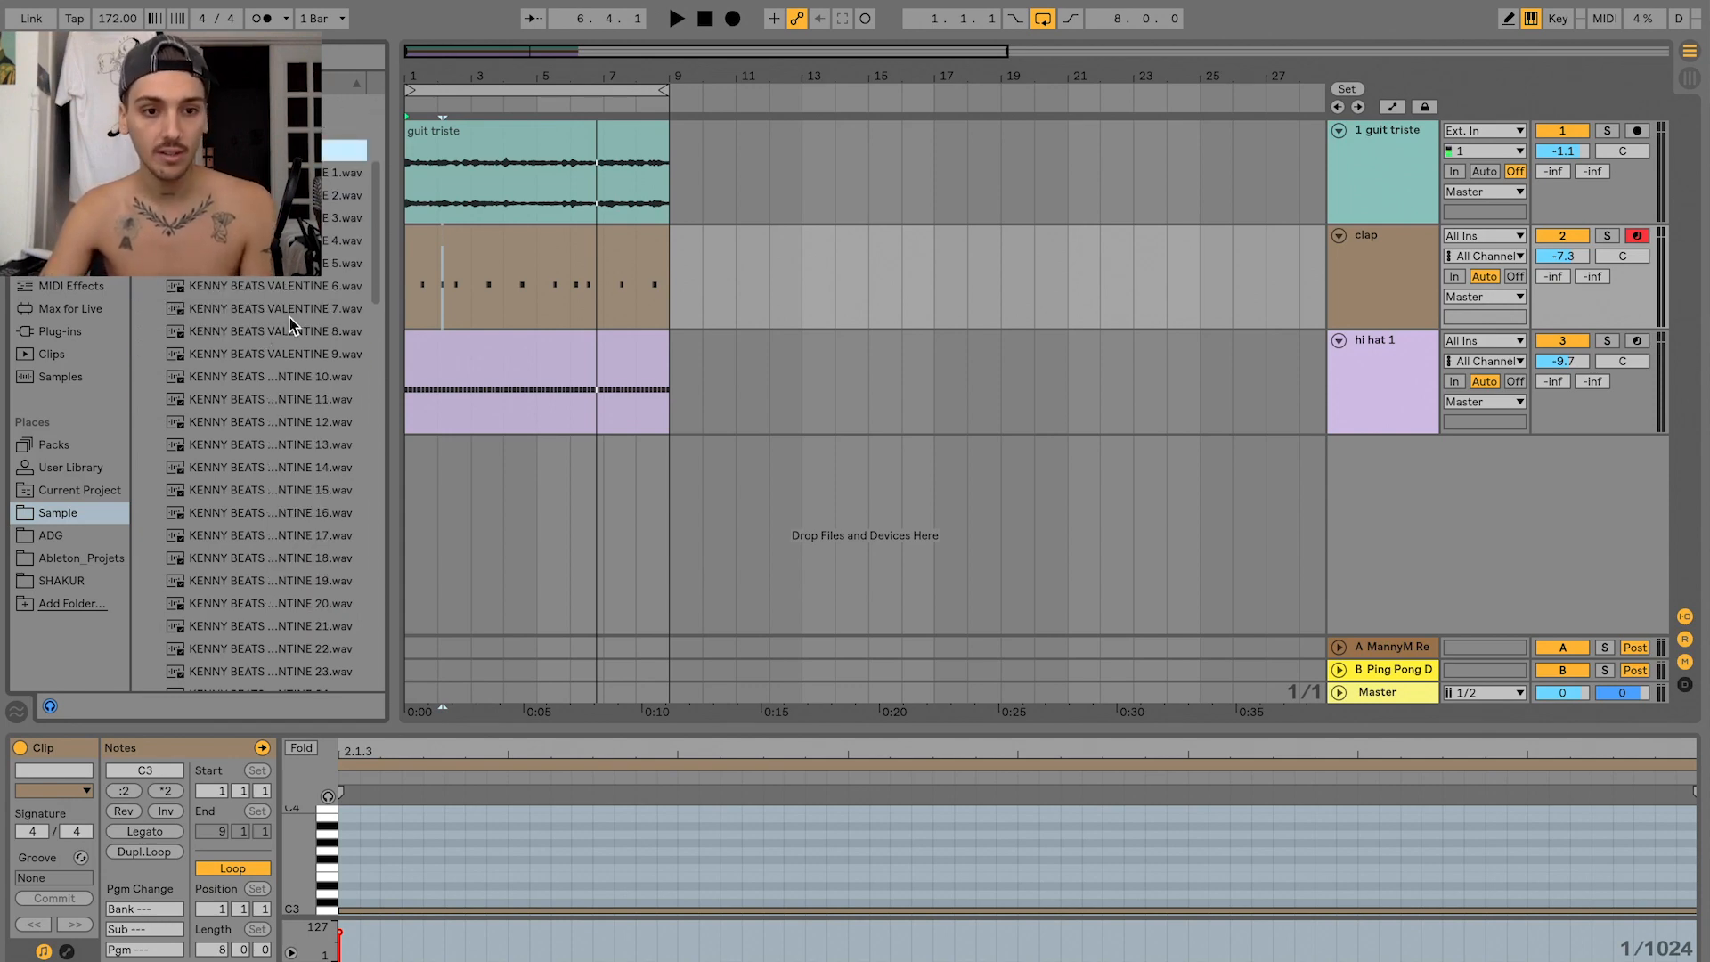
- Audition the KENNY BEATS VALENTINE 808 samples up to number 10
left_click(290, 323)
left_click(293, 312)
key("Down")
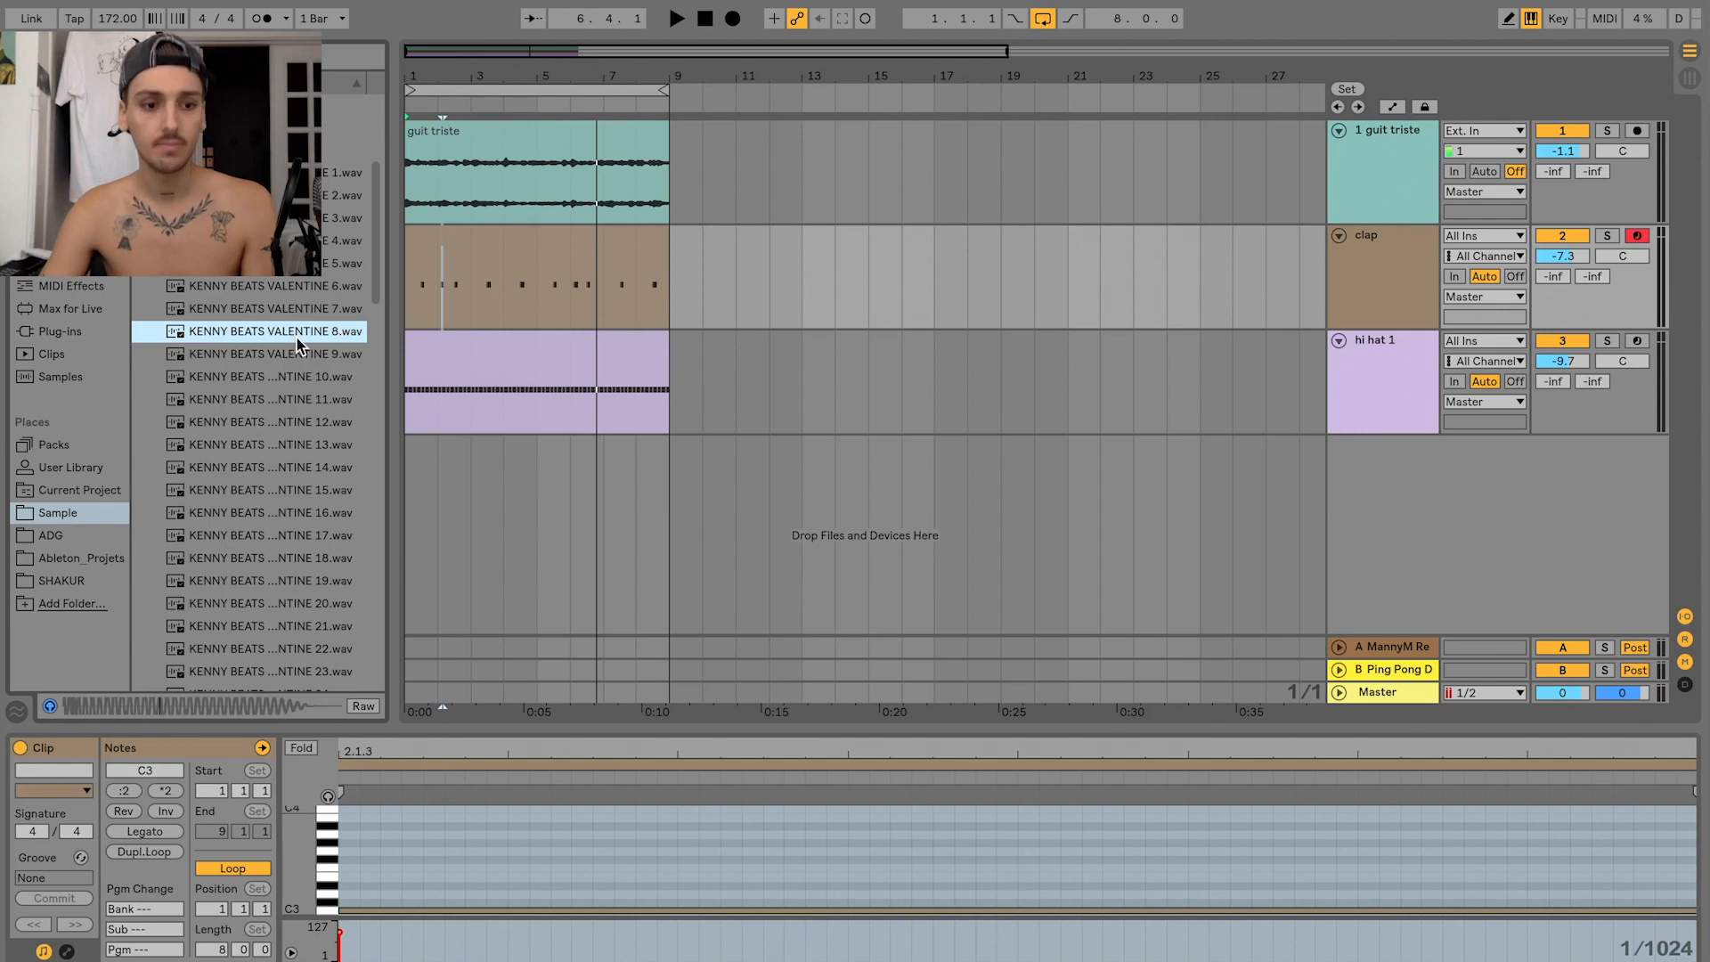
key("Down")
key("Down")
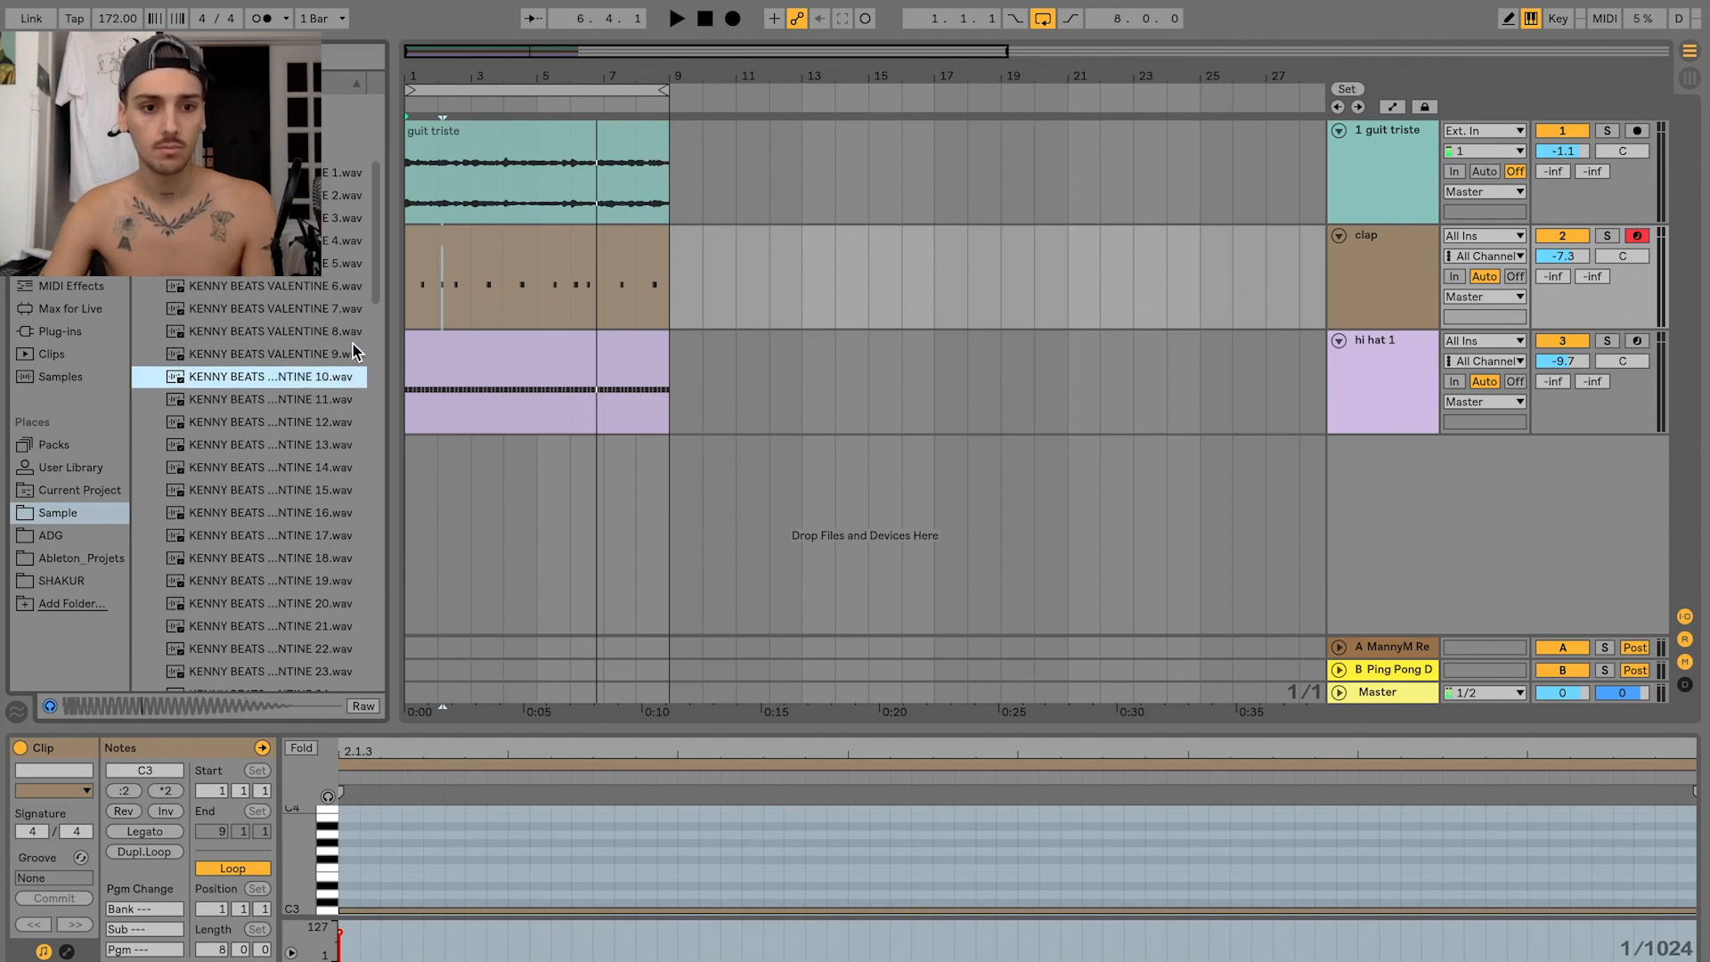
- Insert a new MIDI track between the guitar and clap tracks and color it olive yellow
left_click(1371, 283)
key("ctrl+shift+t")
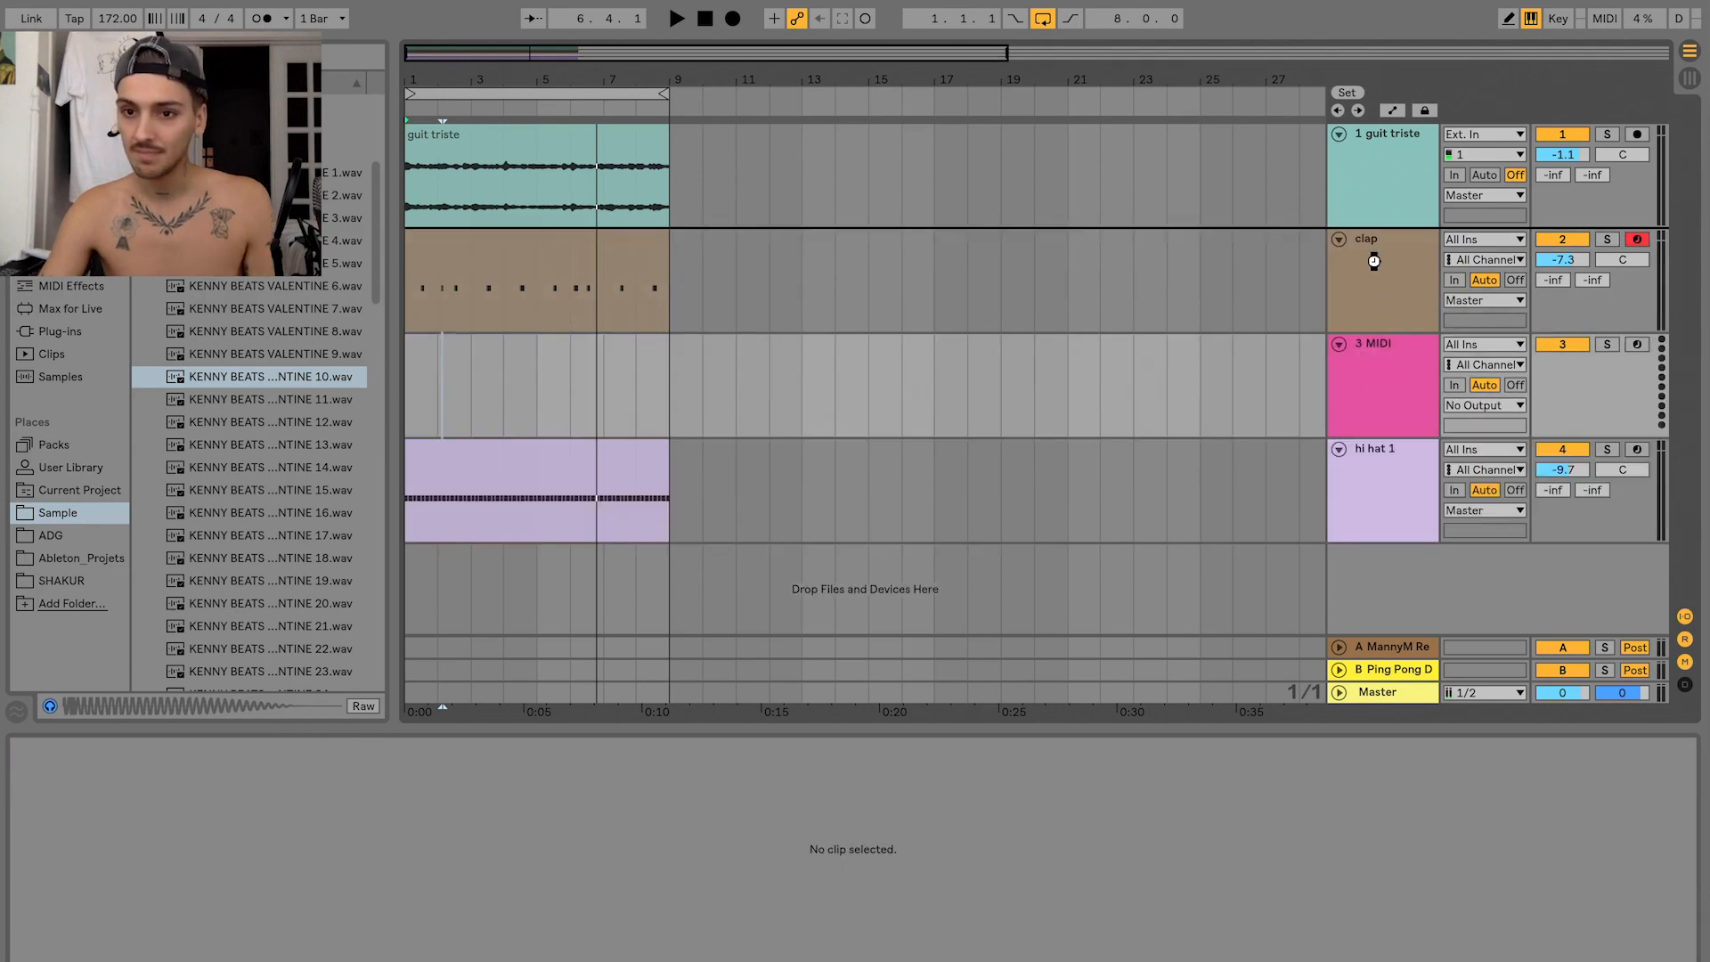
right_click(1373, 260)
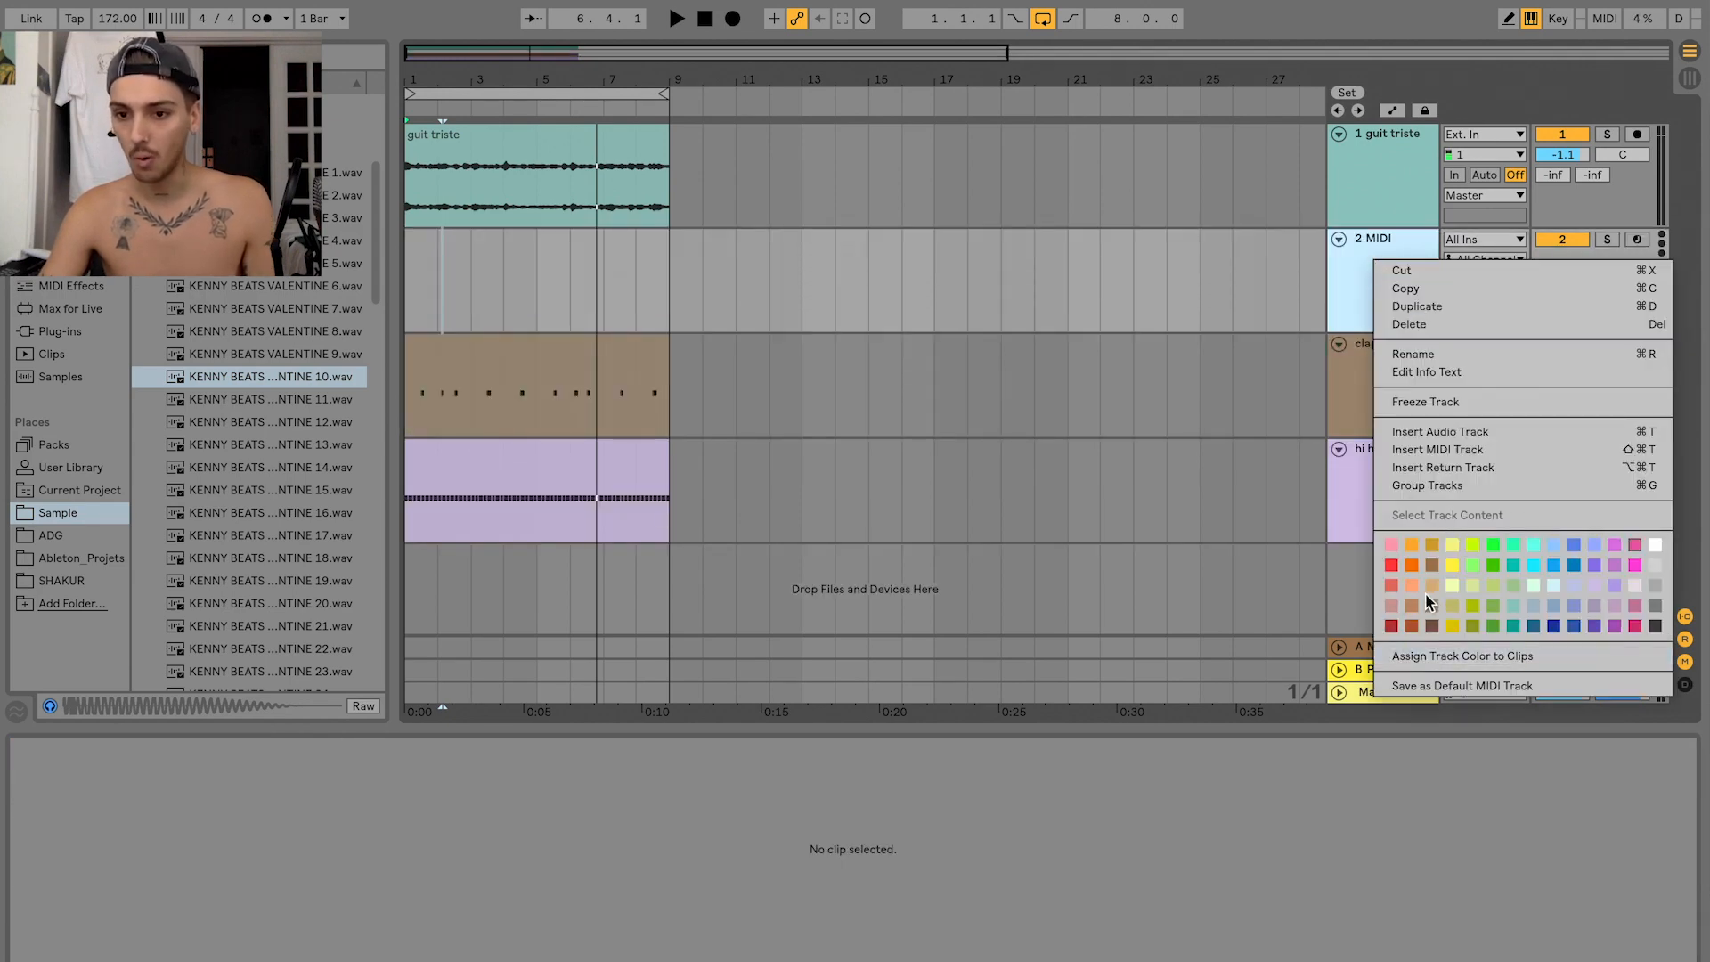
left_click(1447, 607)
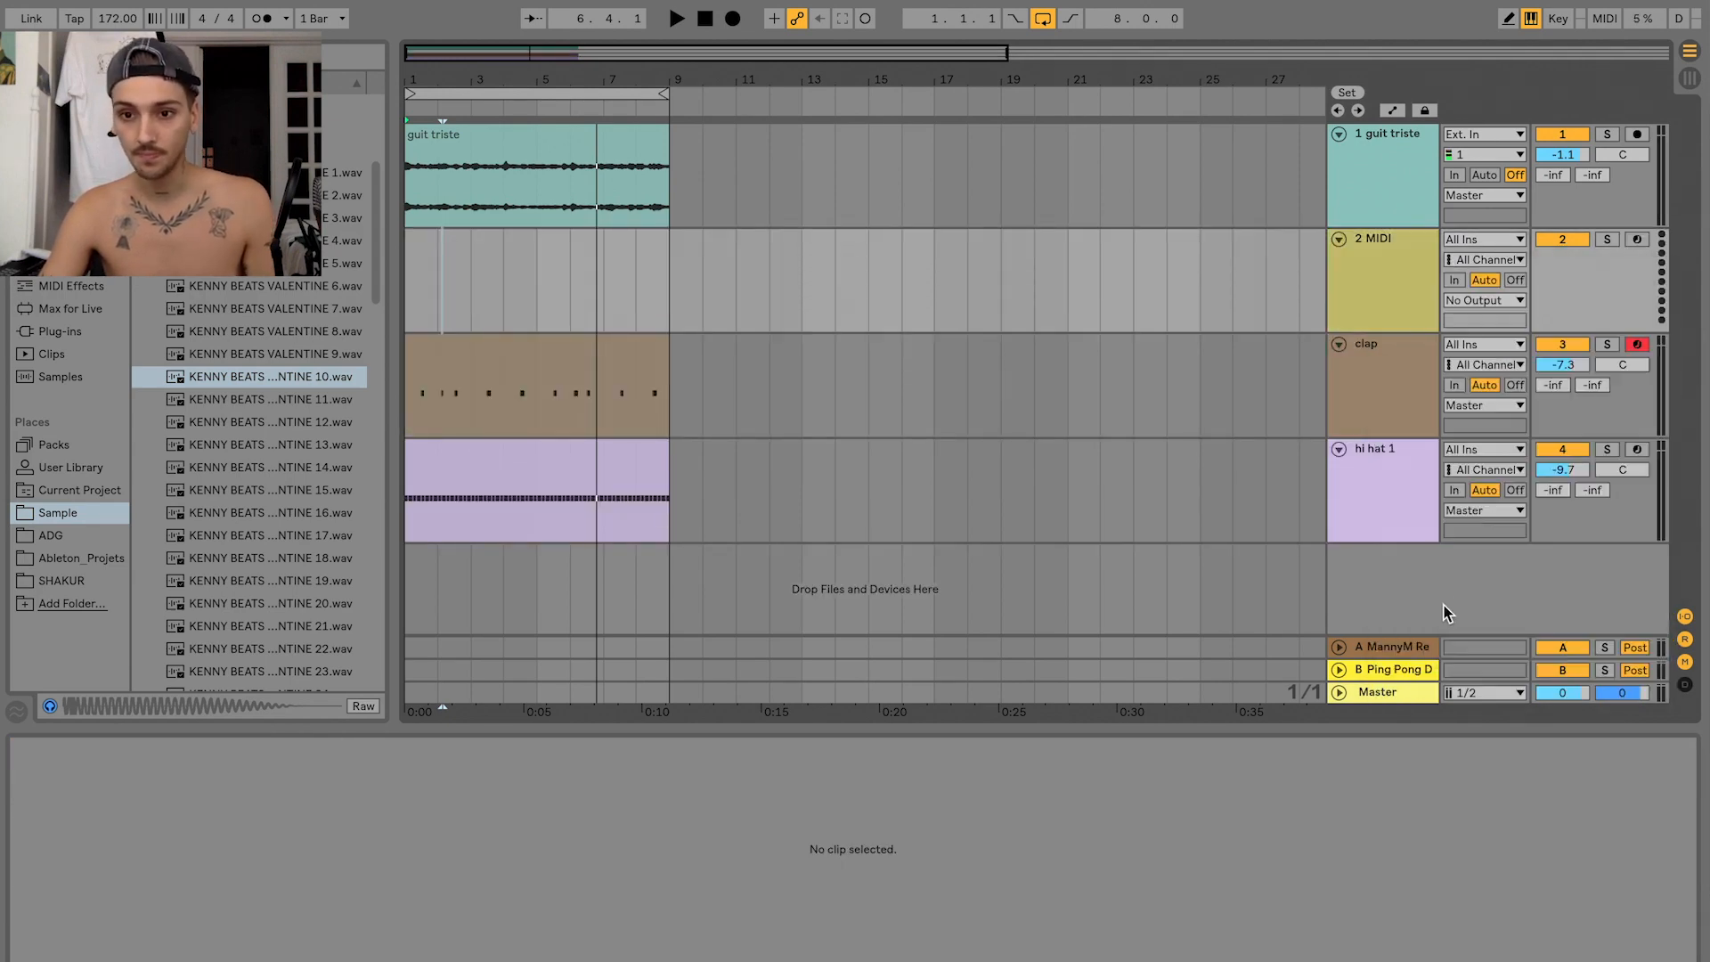
- Load the KENNY BEATS VALENTINE 10 sample onto the new MIDI track and rename the track 808
left_click(1368, 275)
left_click_drag(313, 378, 842, 320)
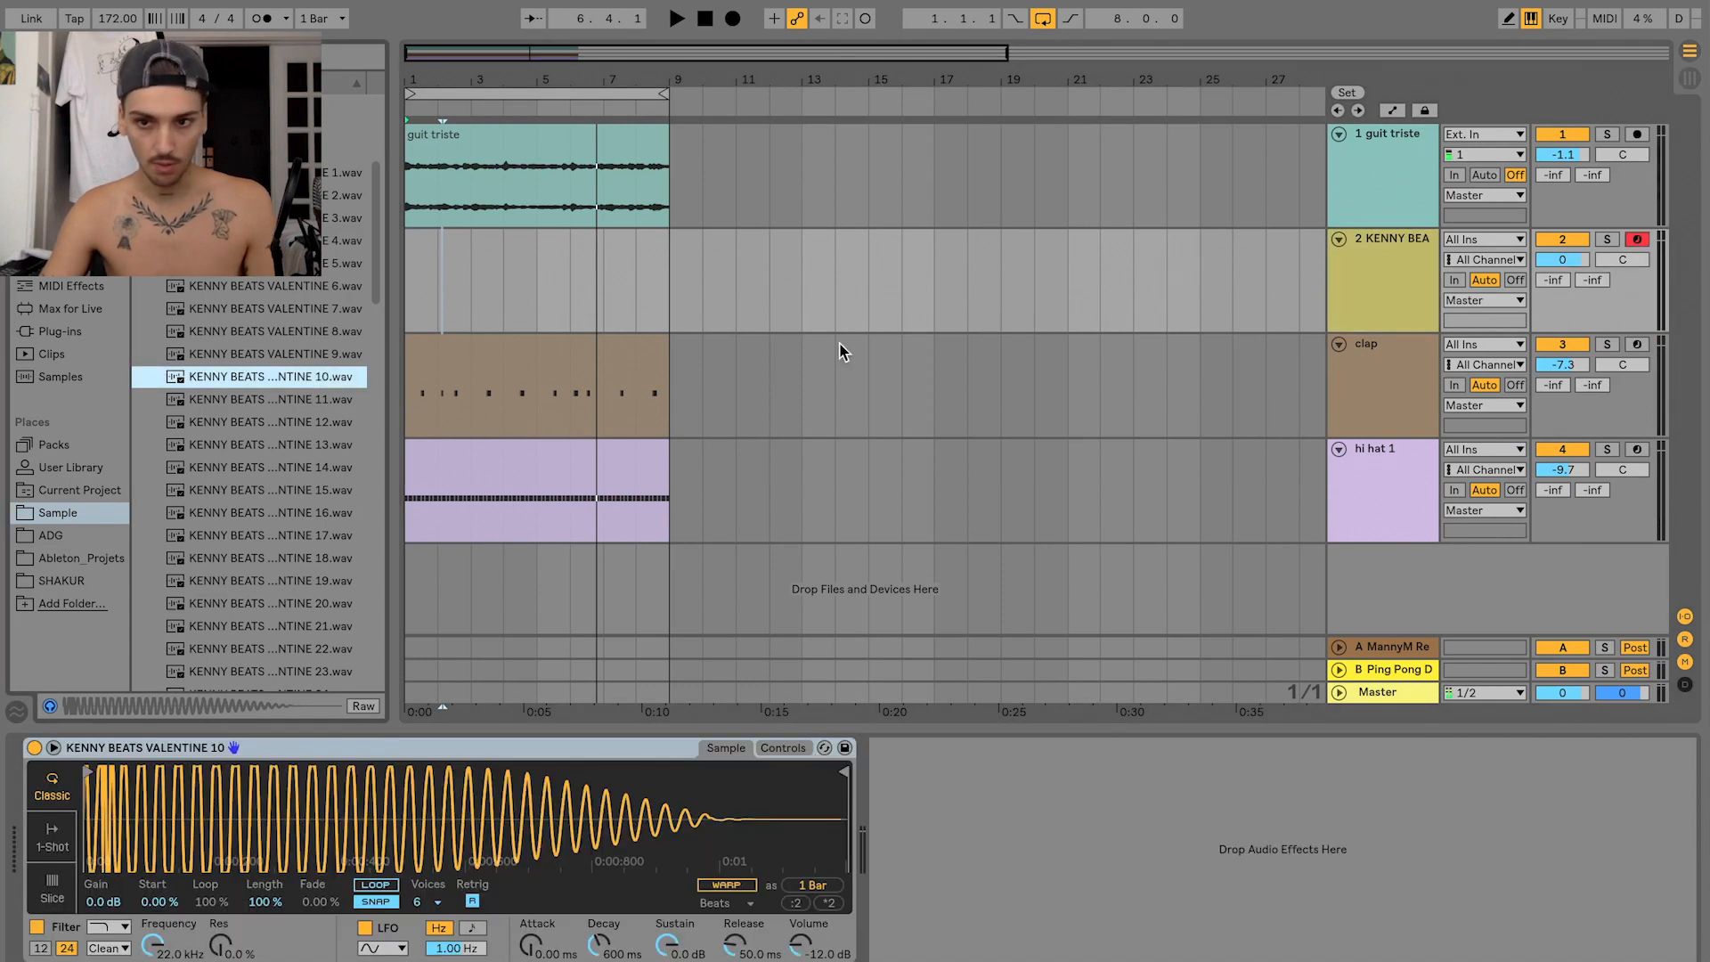
left_click(1360, 297)
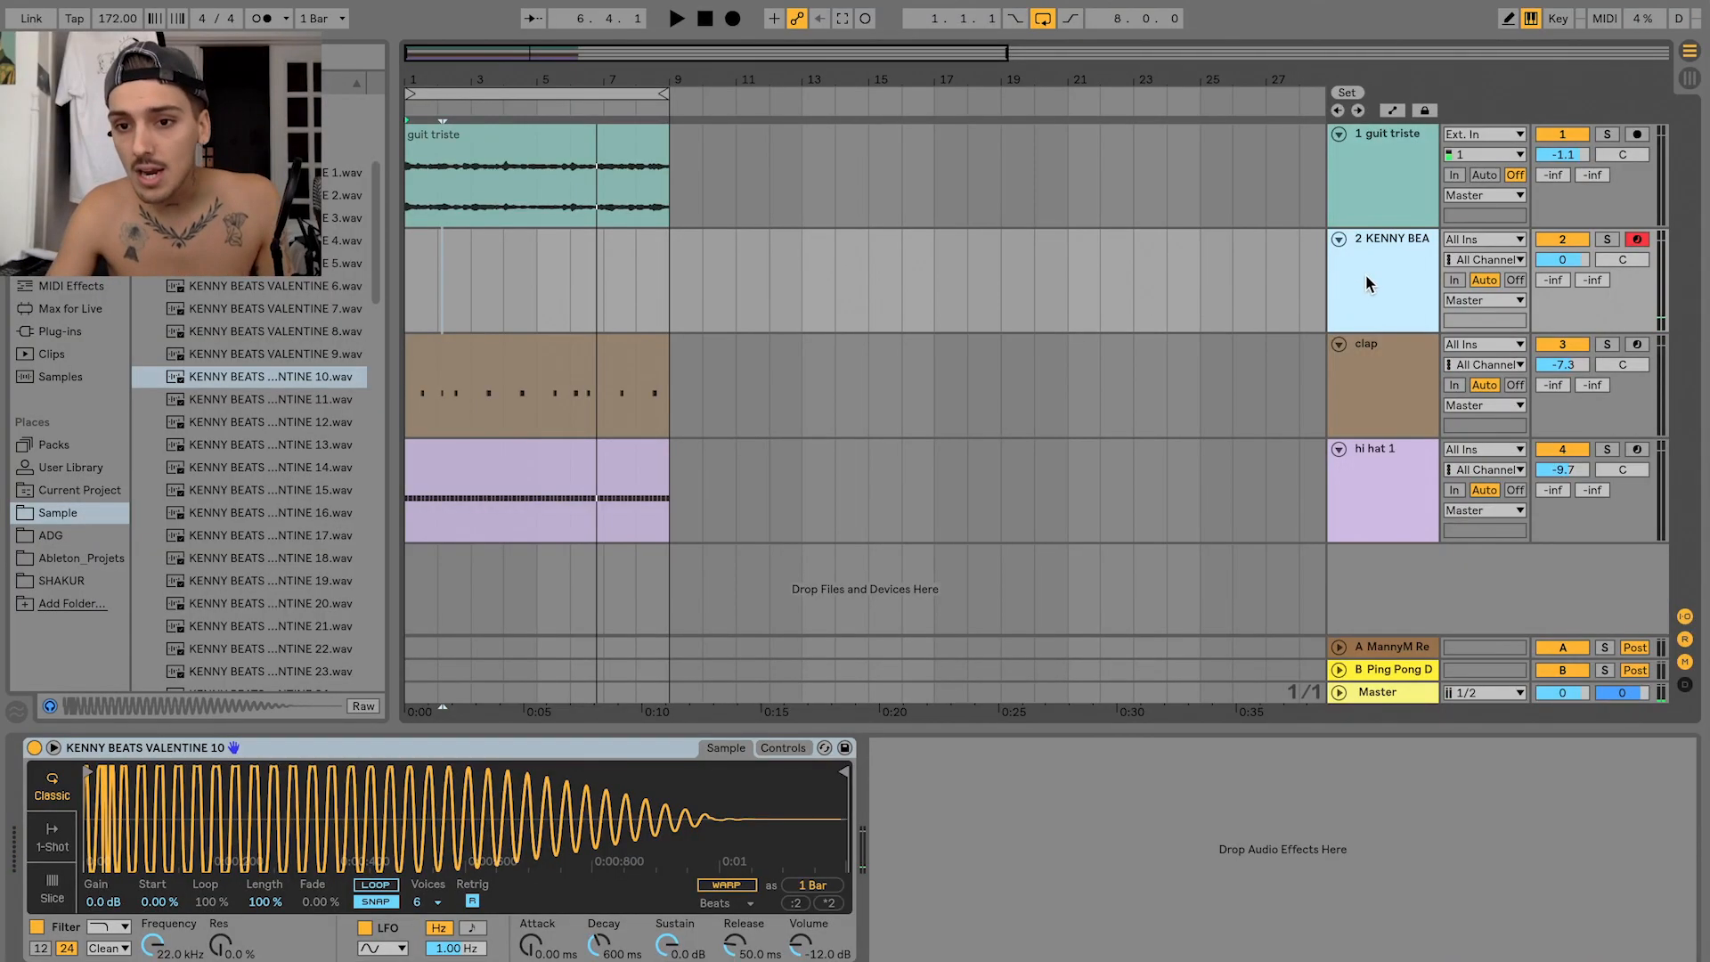
key("ctrl+r")
type("808")
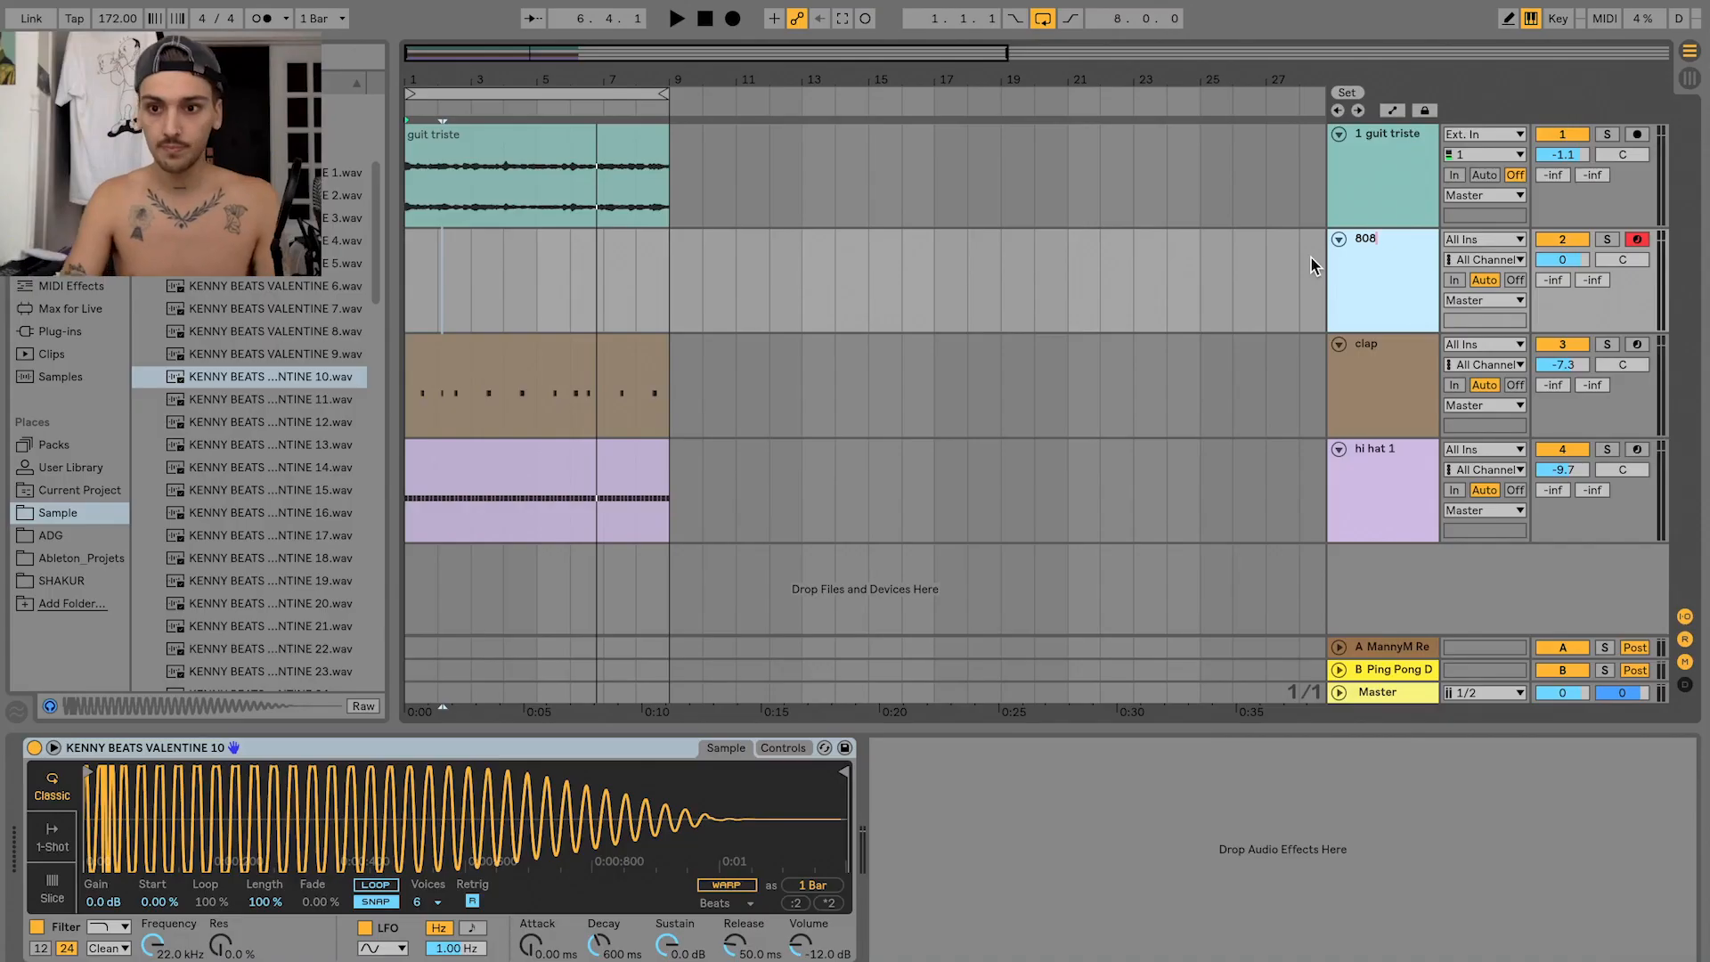
- Create an 8-bar MIDI clip on the 808 track and add a two-beat C3 note at the start of bar 1
key("ctrl+shift+m")
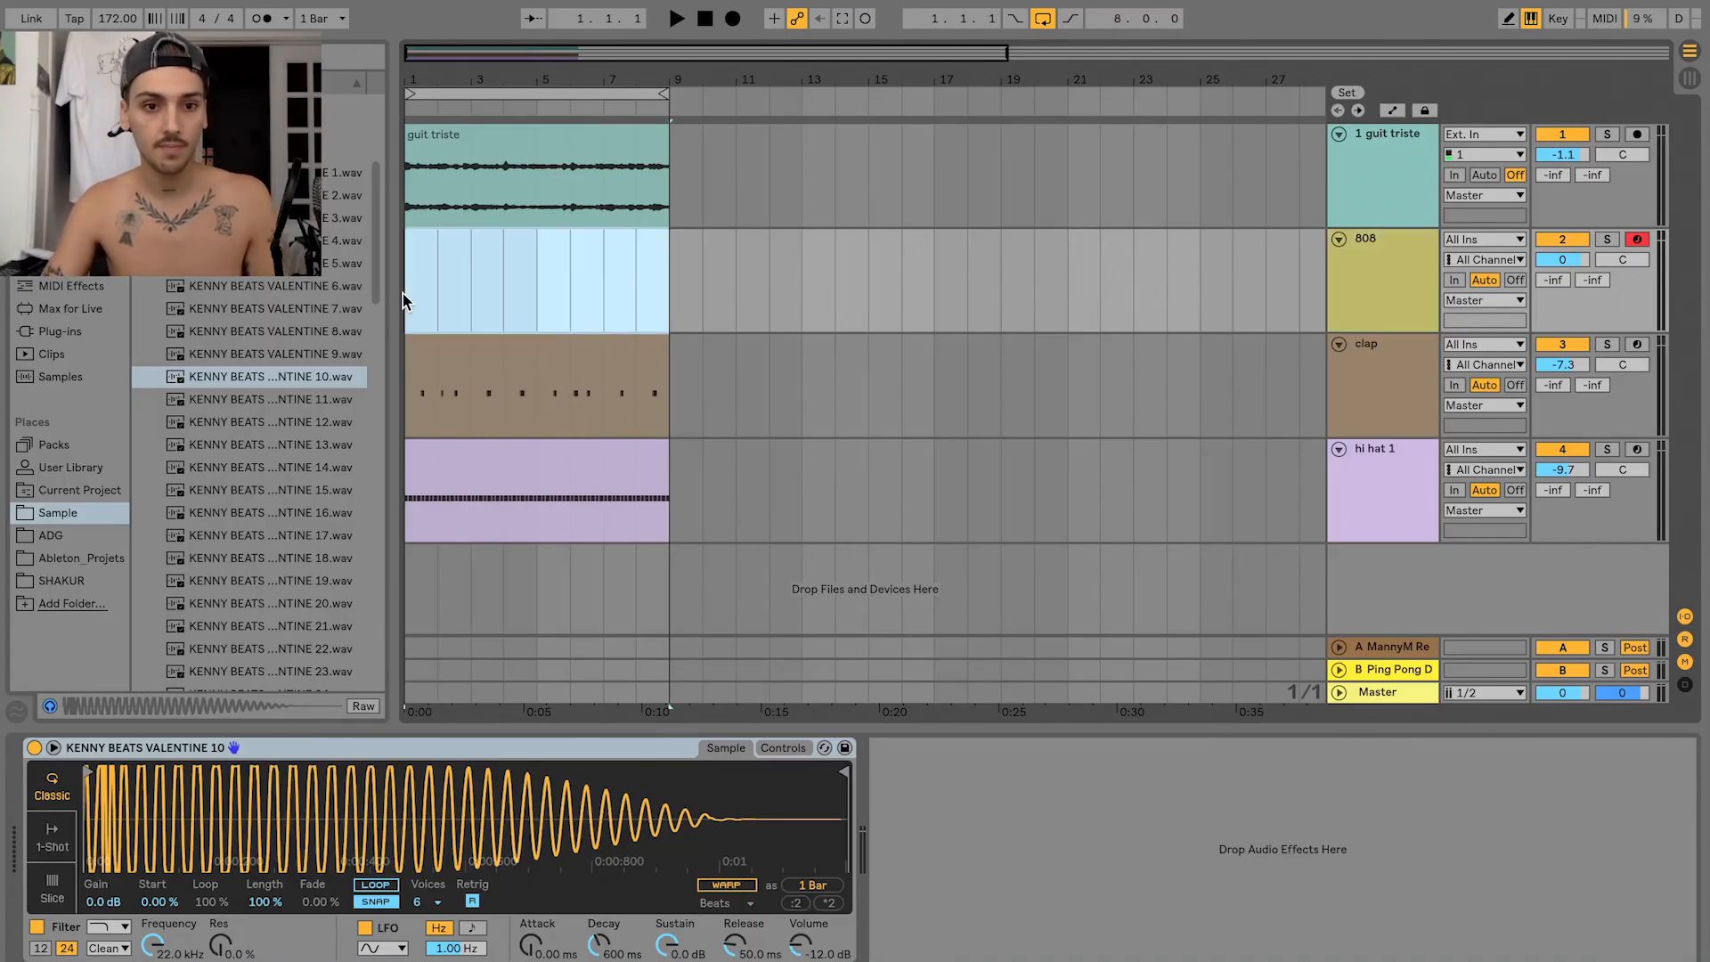
double_click(407, 293)
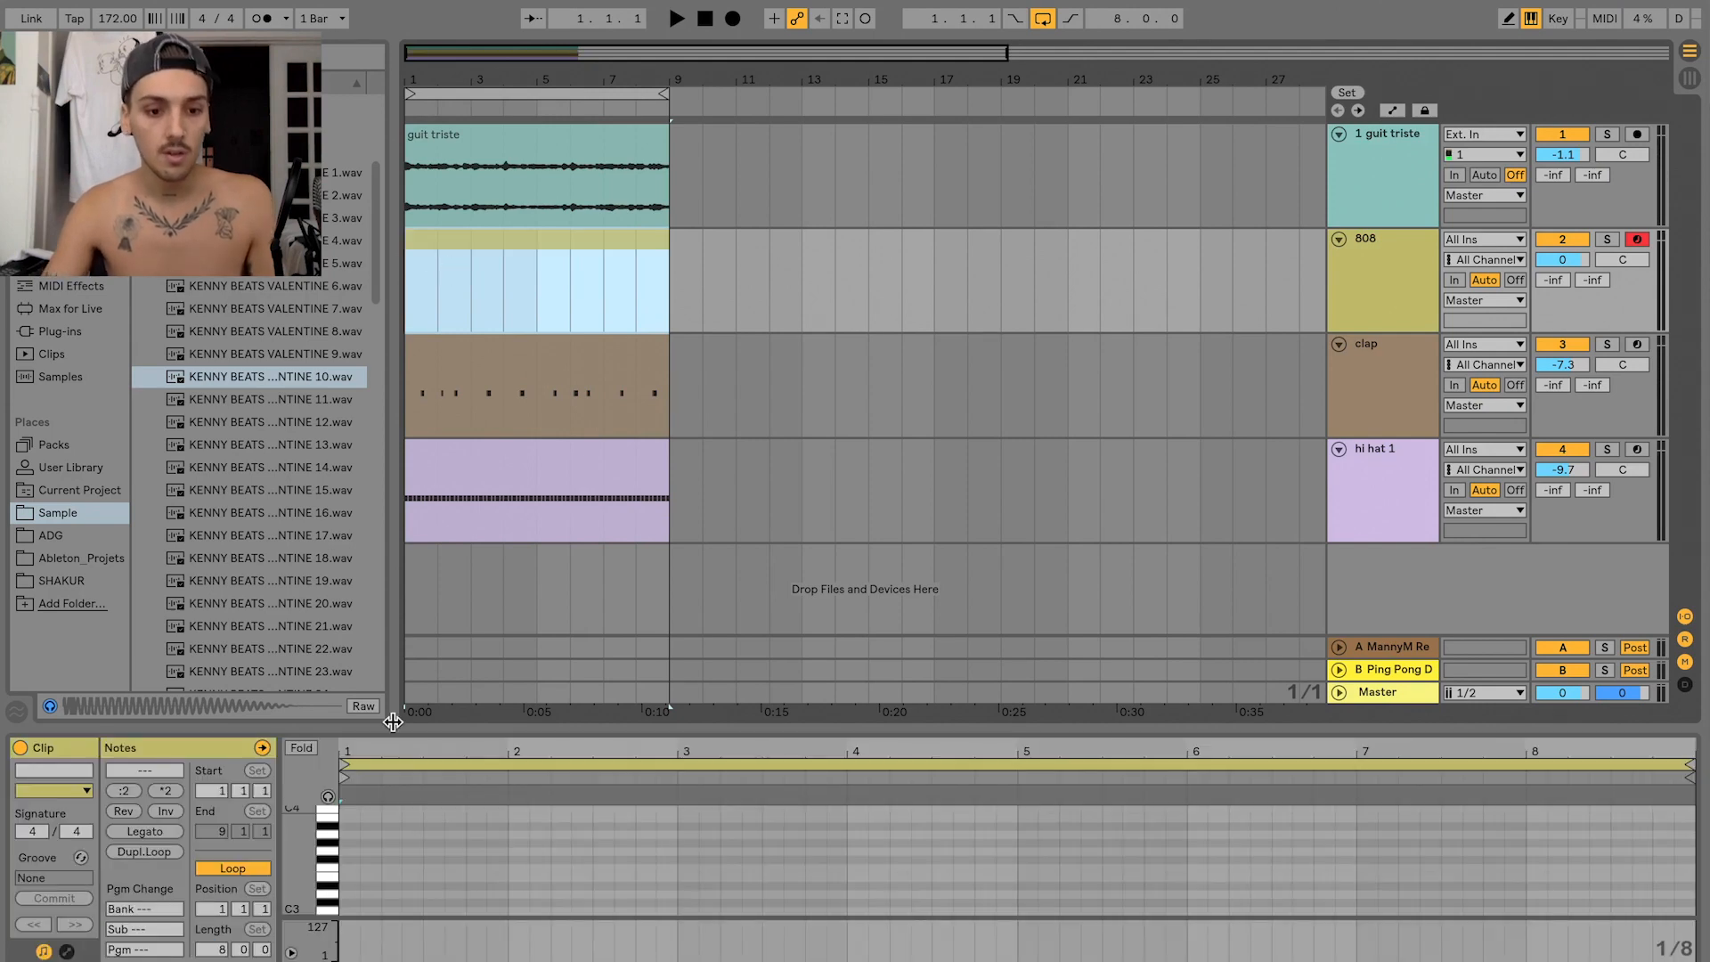
double_click(354, 908)
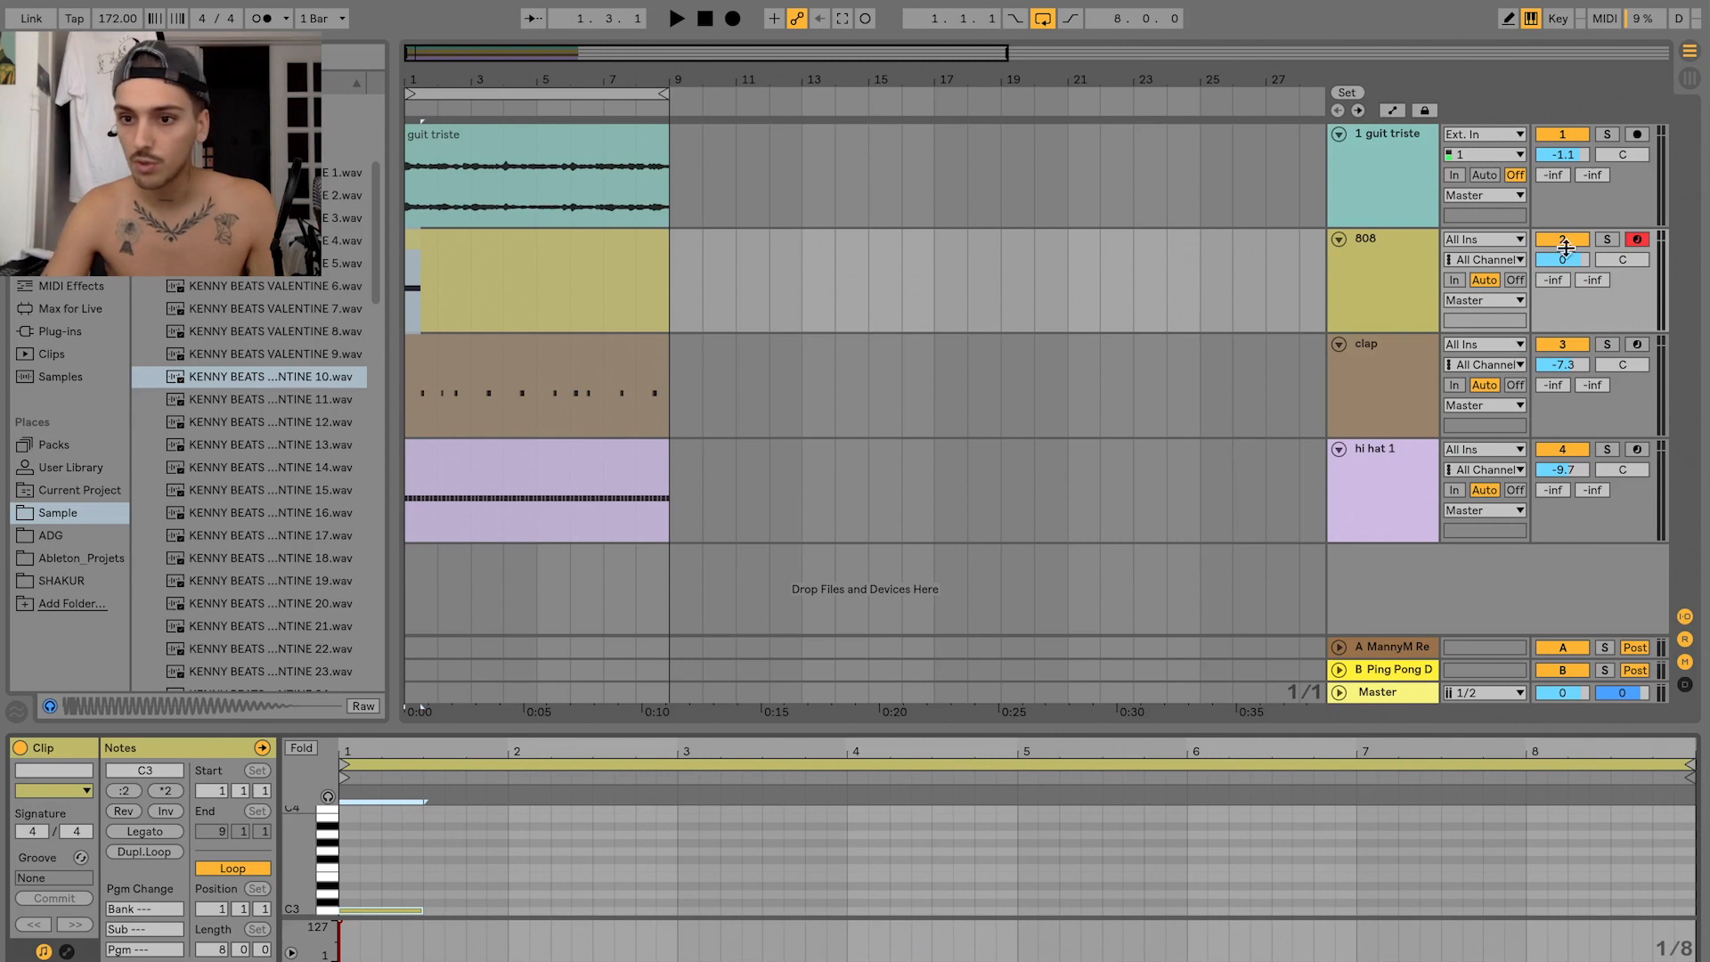
- Lower the 808 track's volume to -8.1 dB and play the beat
left_click_drag(1565, 249, 1565, 276)
key("space")
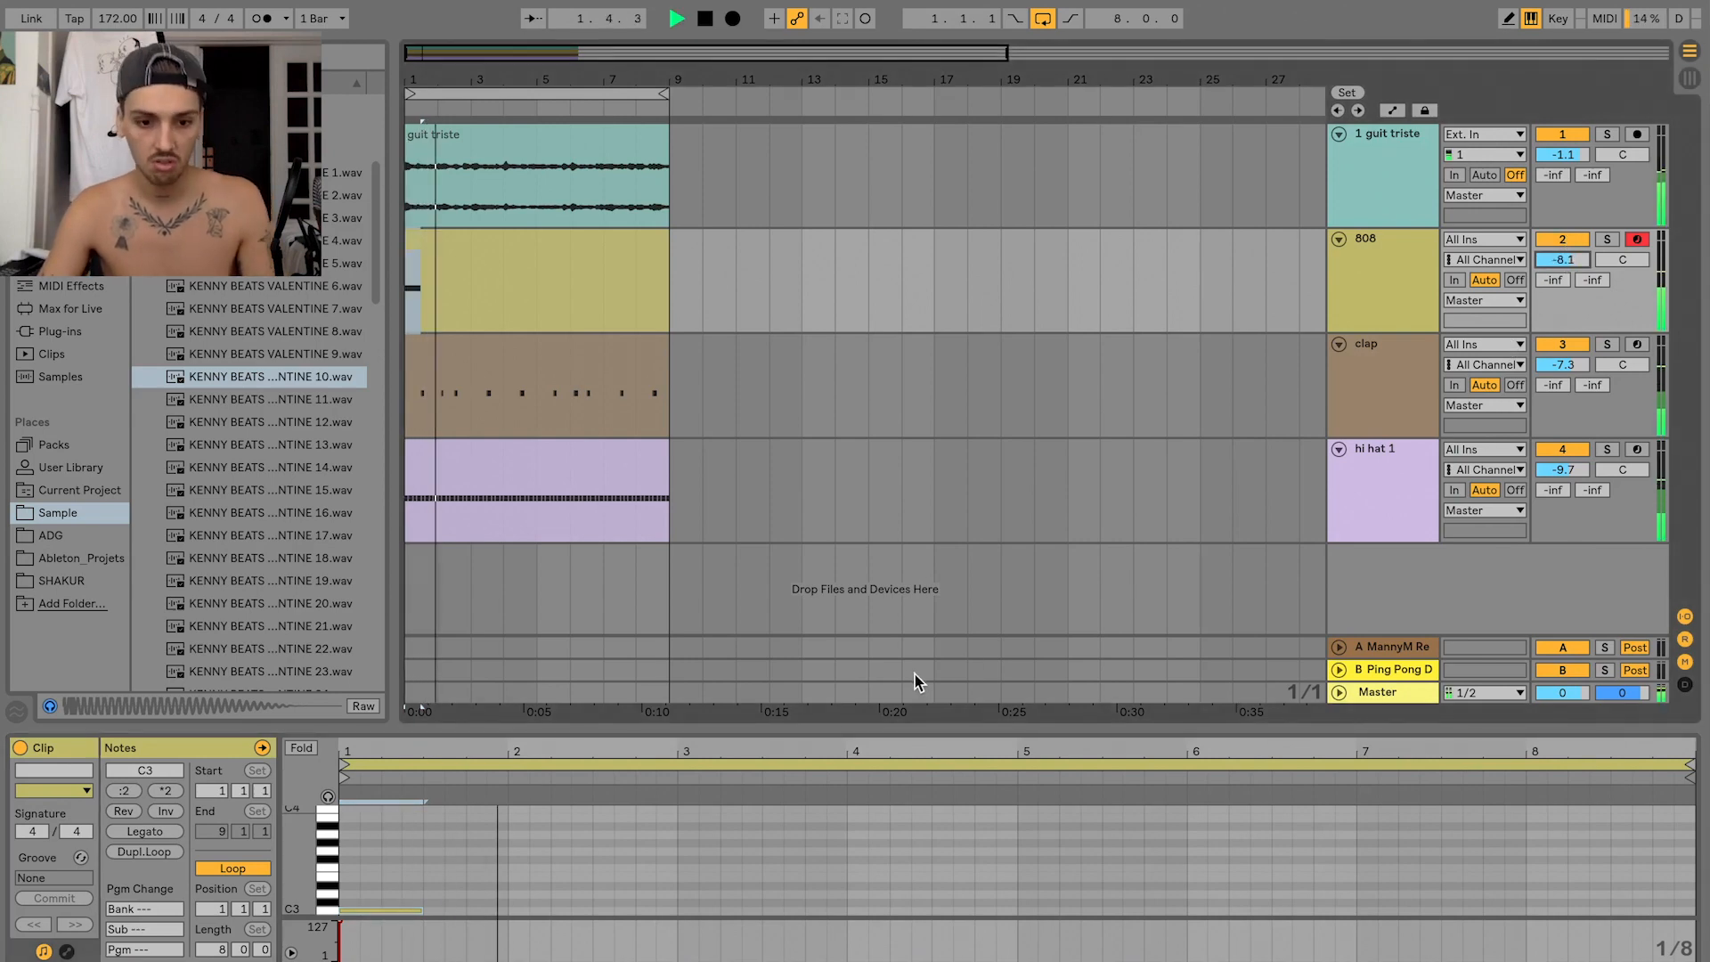
key("space")
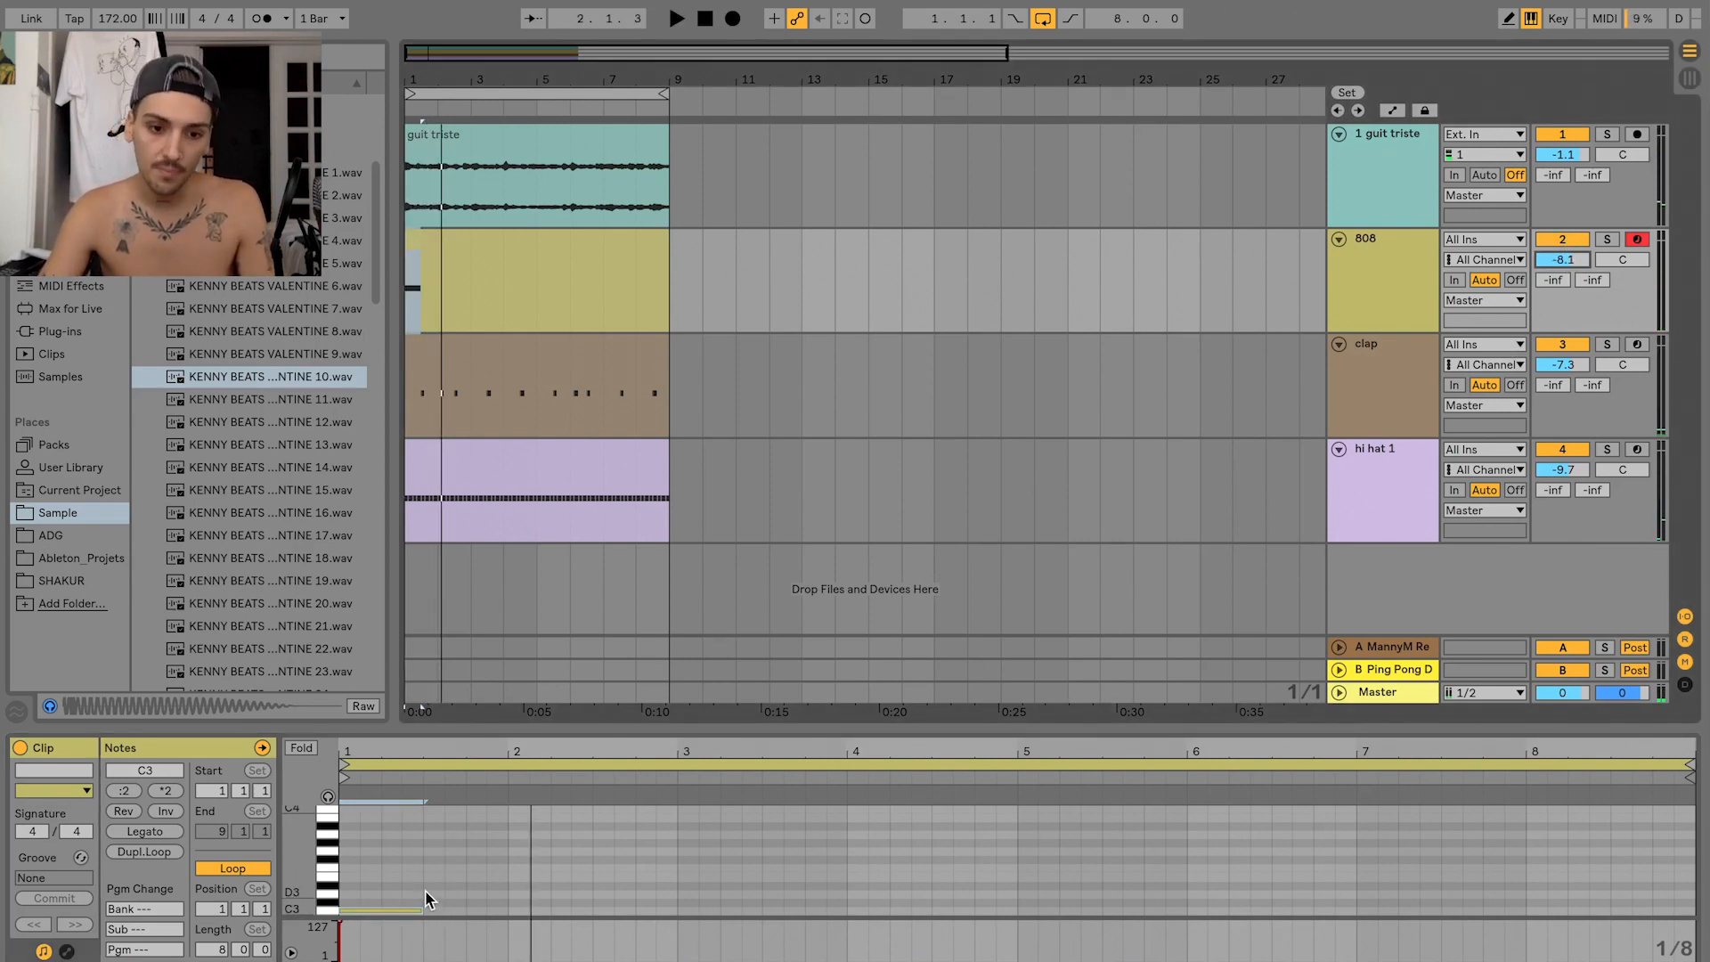
- With the beat playing, add C3 808 notes at 2.4, 3.1, 4.2 and 4.3.3, the last one reaching bar 5
key("space")
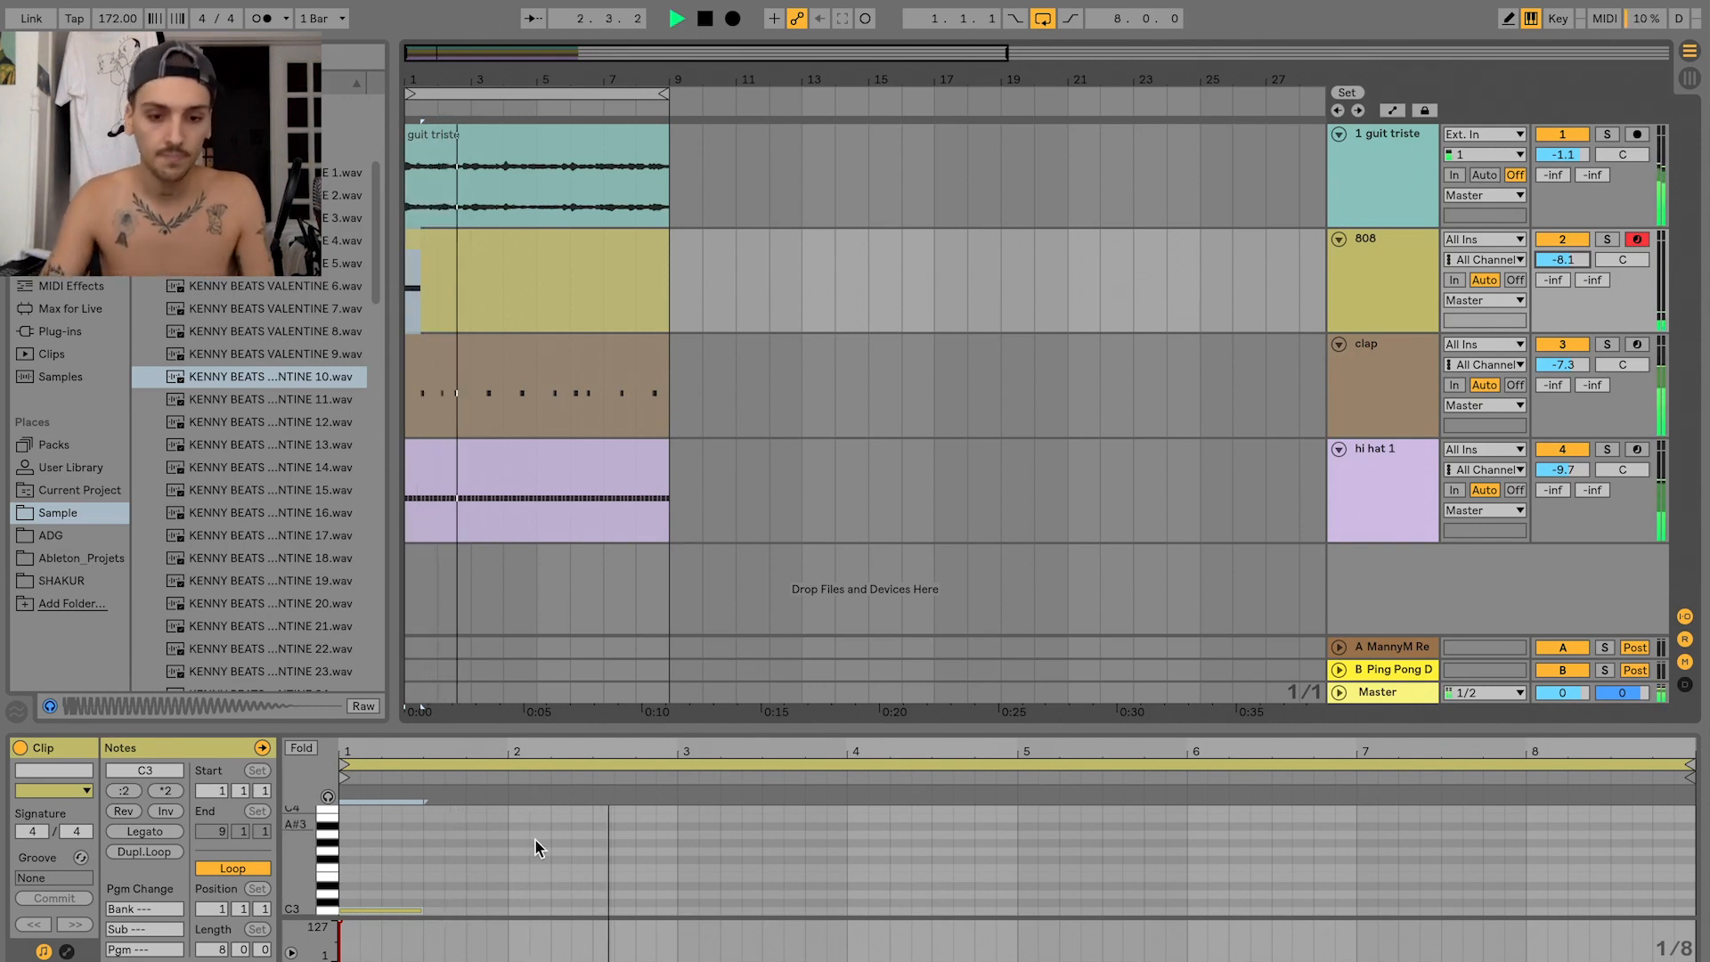
double_click(640, 909)
left_click_drag(650, 907, 951, 917)
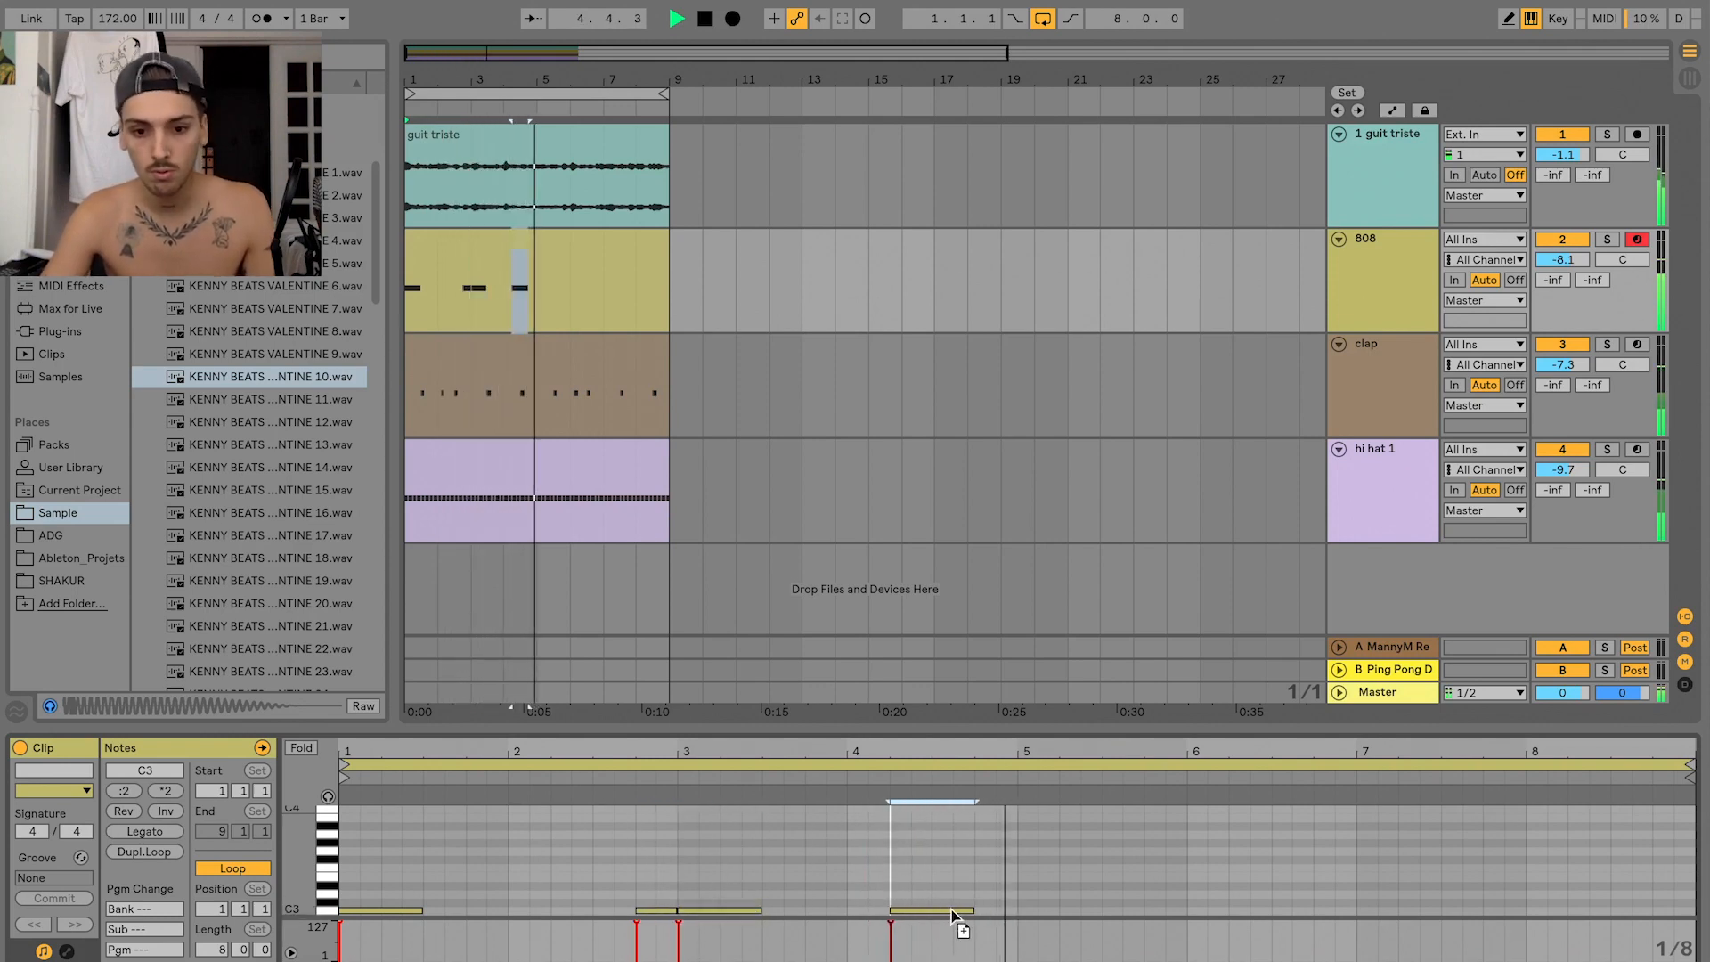
key("space")
key("space")
left_click_drag(952, 914, 1005, 911)
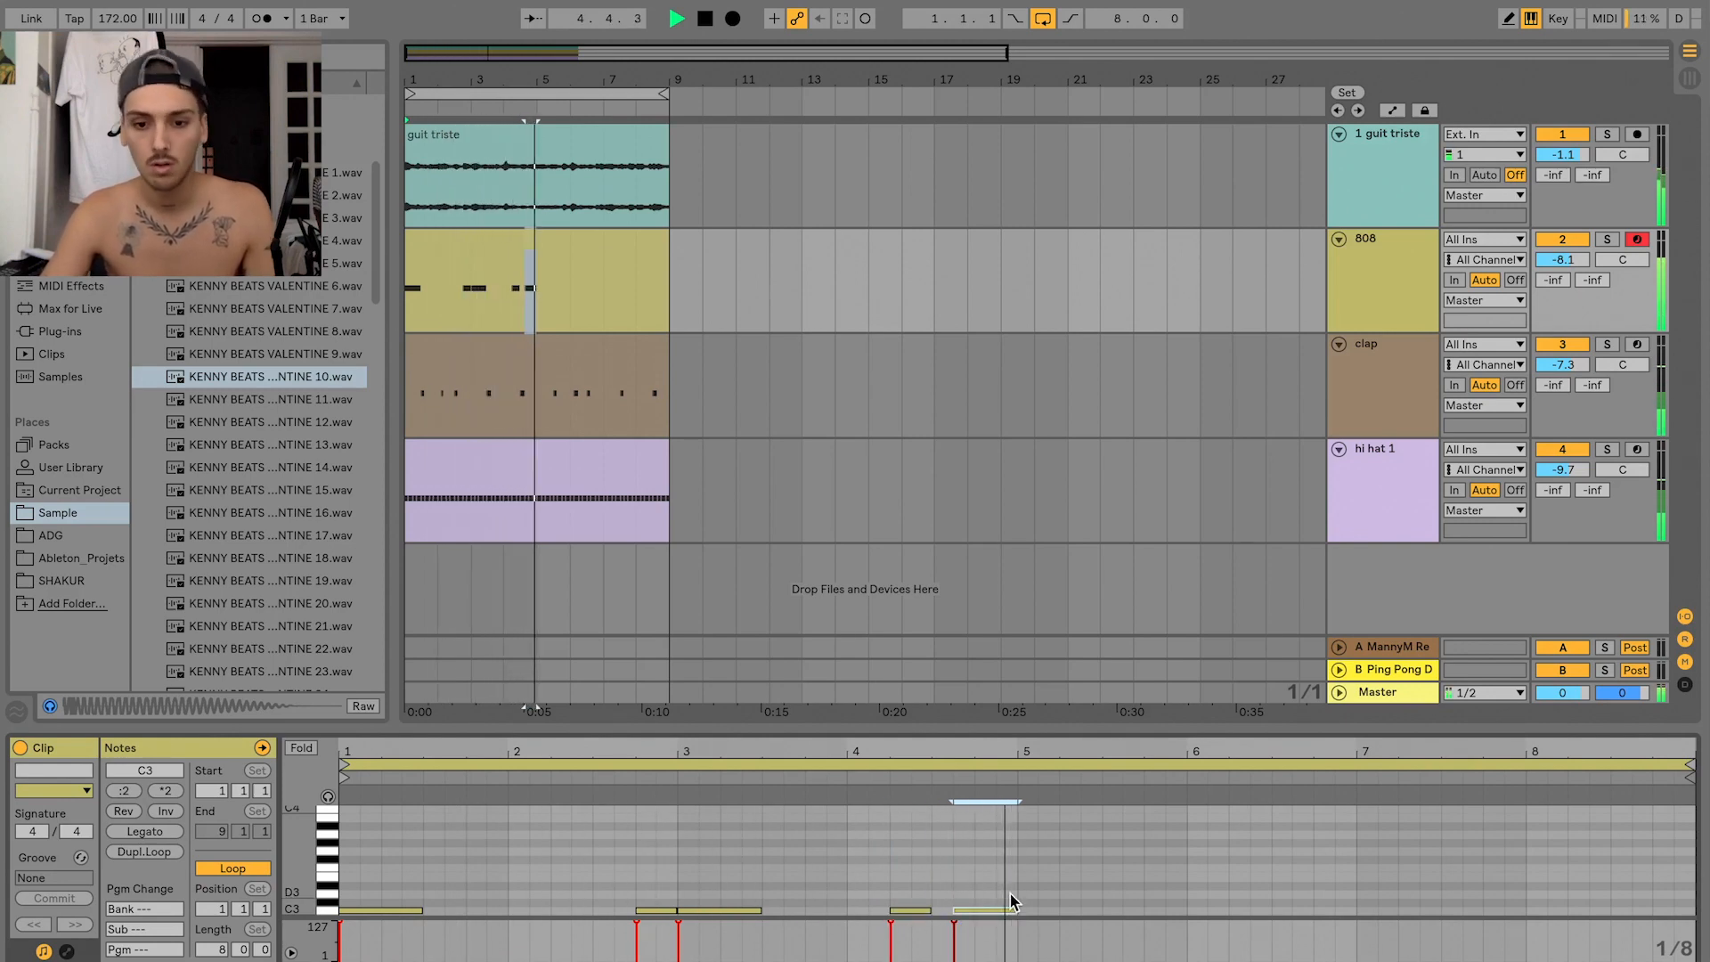
- Duplicate the first four bars of 808 notes into bars 5 to 8
left_click_drag(1012, 900, 342, 914)
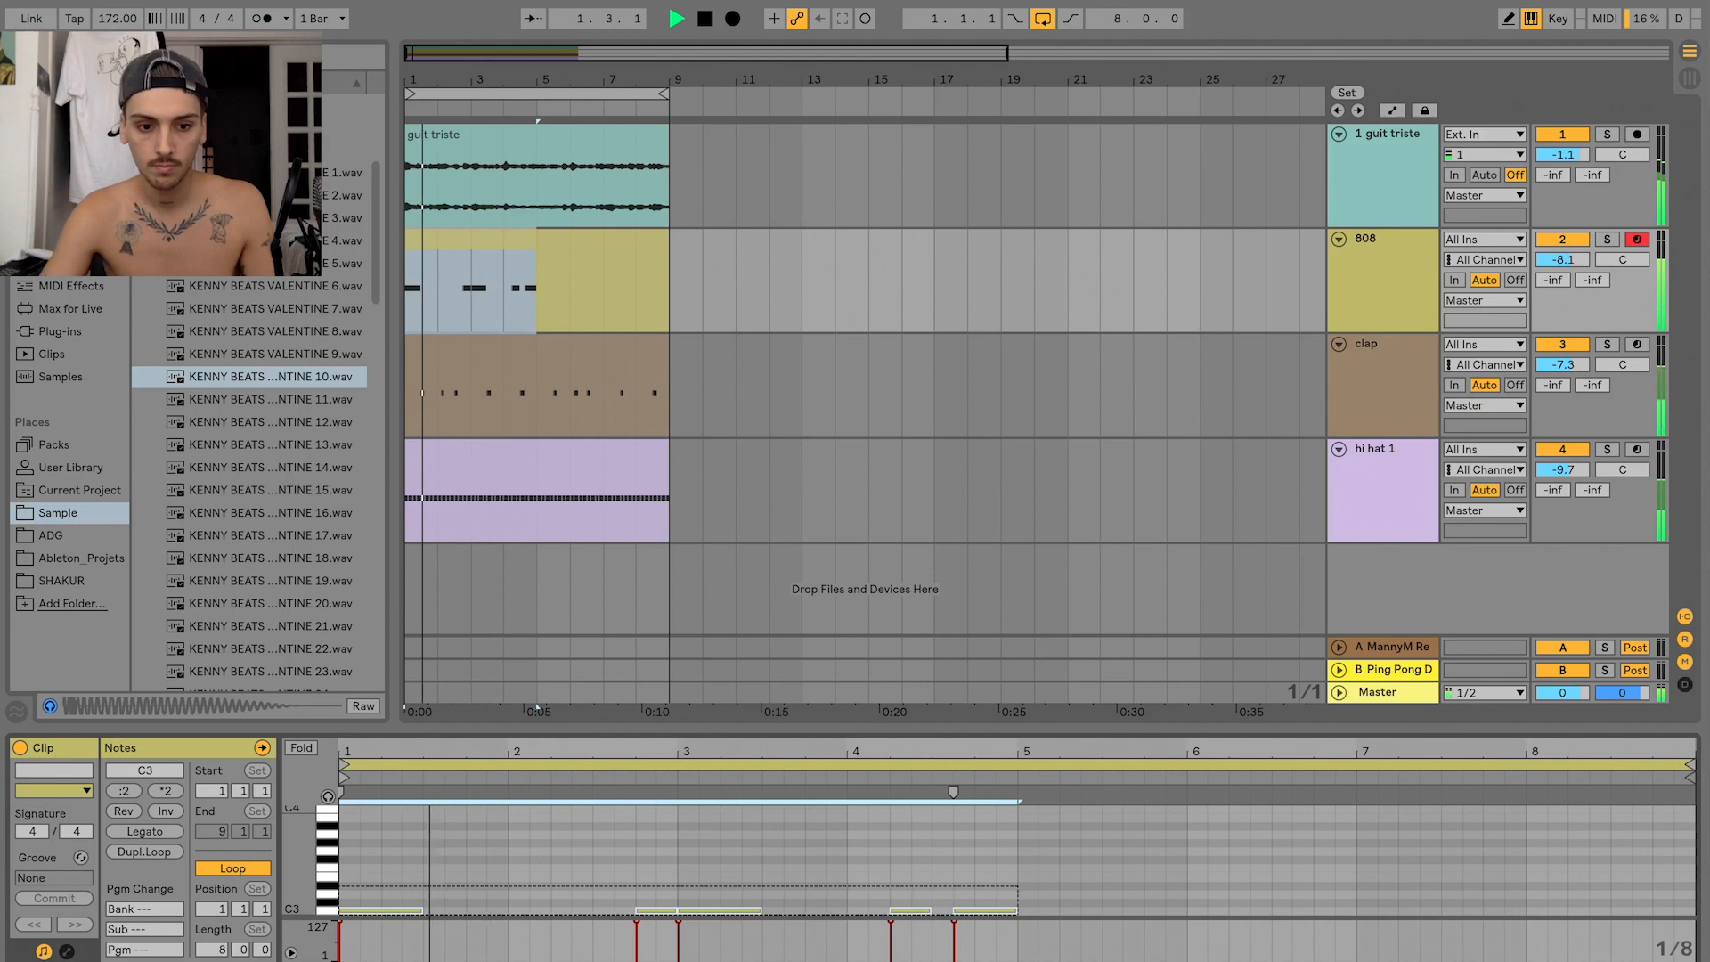
key("super+d")
left_click(1273, 865)
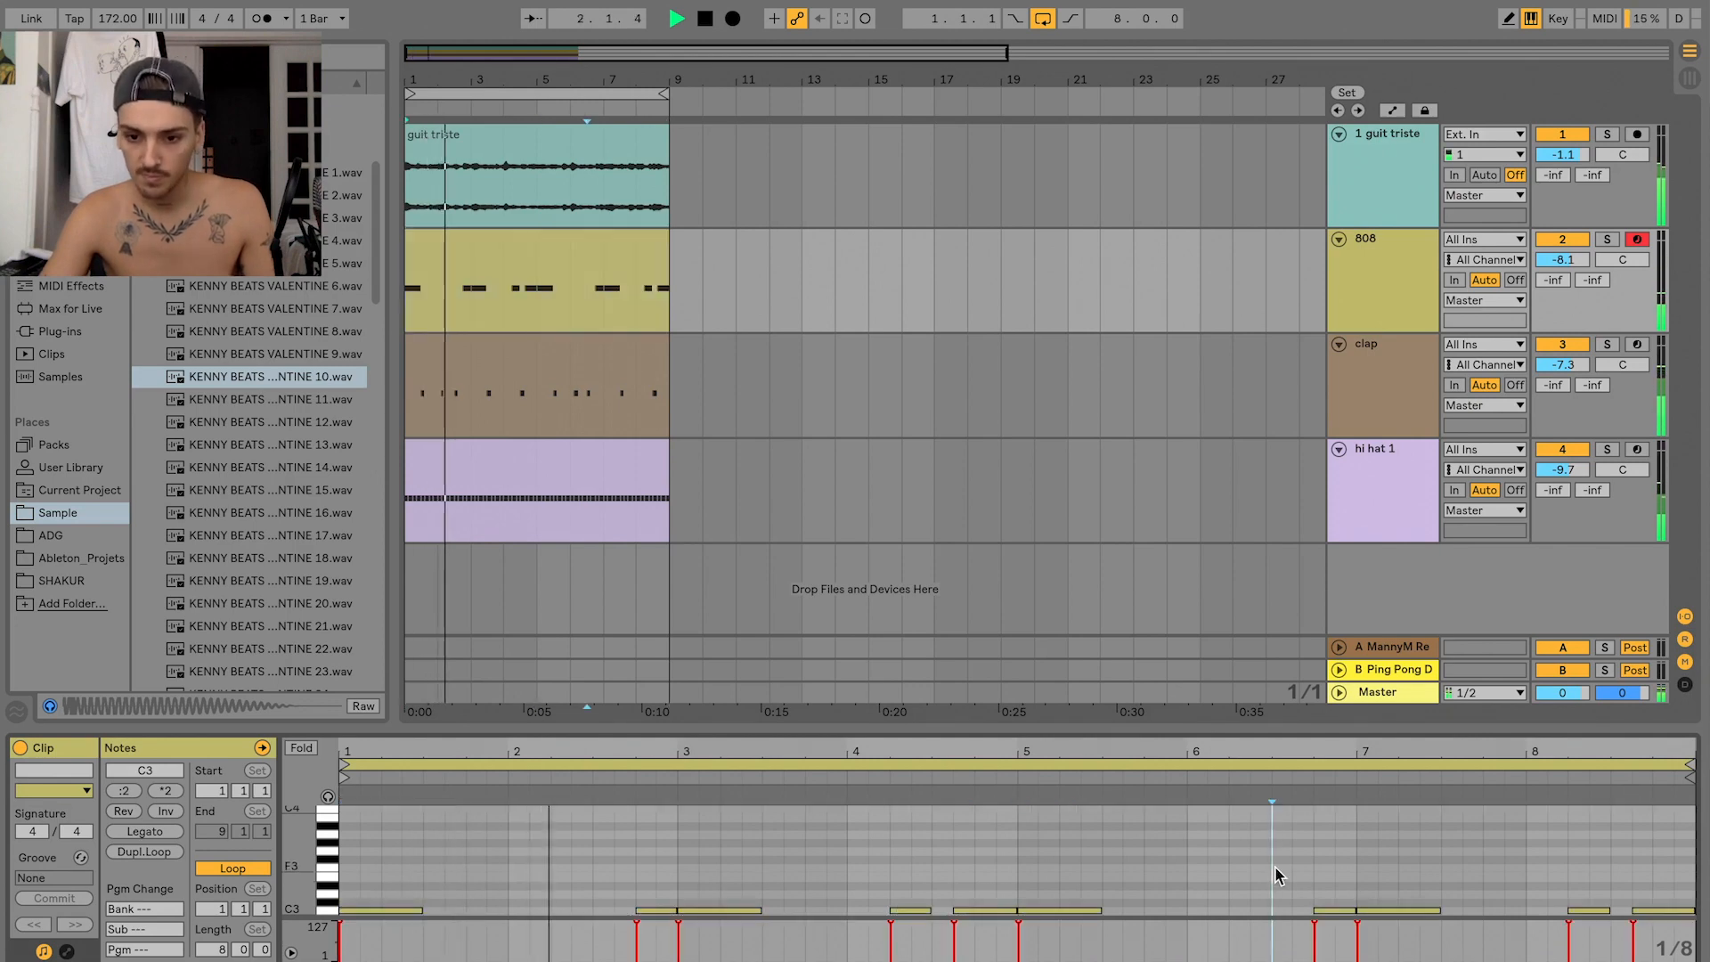
- Vary the duplicated 808 pattern with C3 notes at 6.1.3, 6.2 and 8.3, plus another note in the last beat of bar 8
mouse_move(1339, 909)
left_mouse_down()
mouse_move(1232, 909)
mouse_move(1334, 909)
left_mouse_up()
double_click(1233, 909)
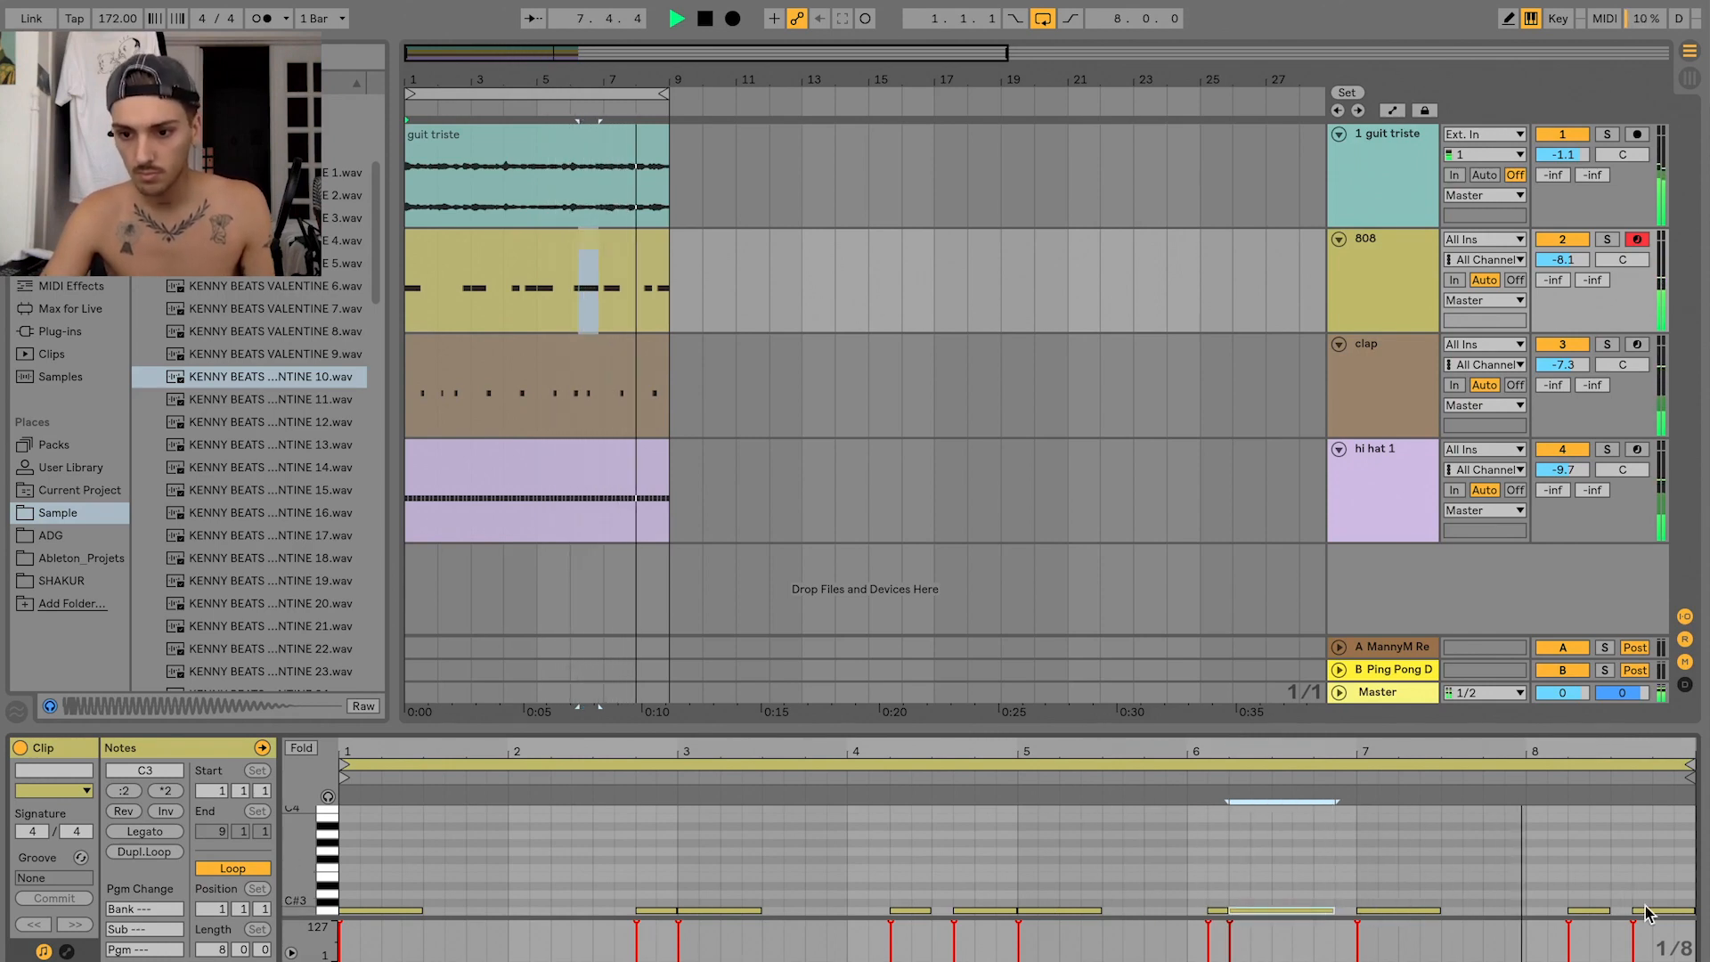
left_click_drag(1656, 909, 1634, 910)
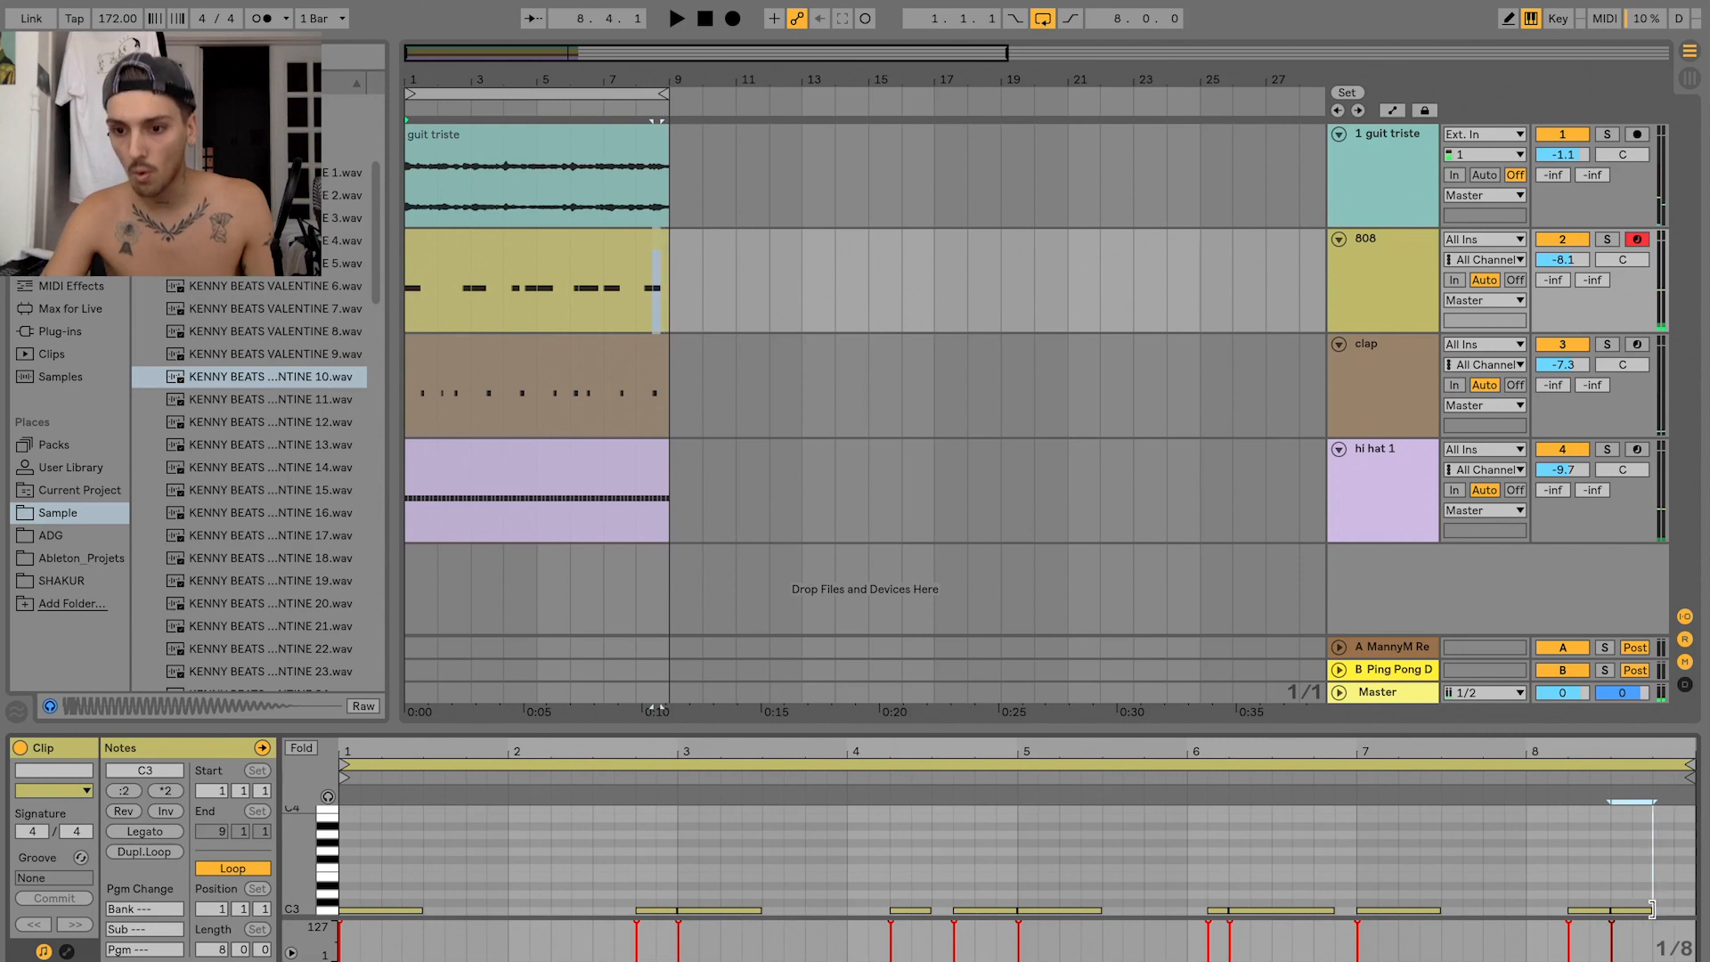
double_click(1675, 910)
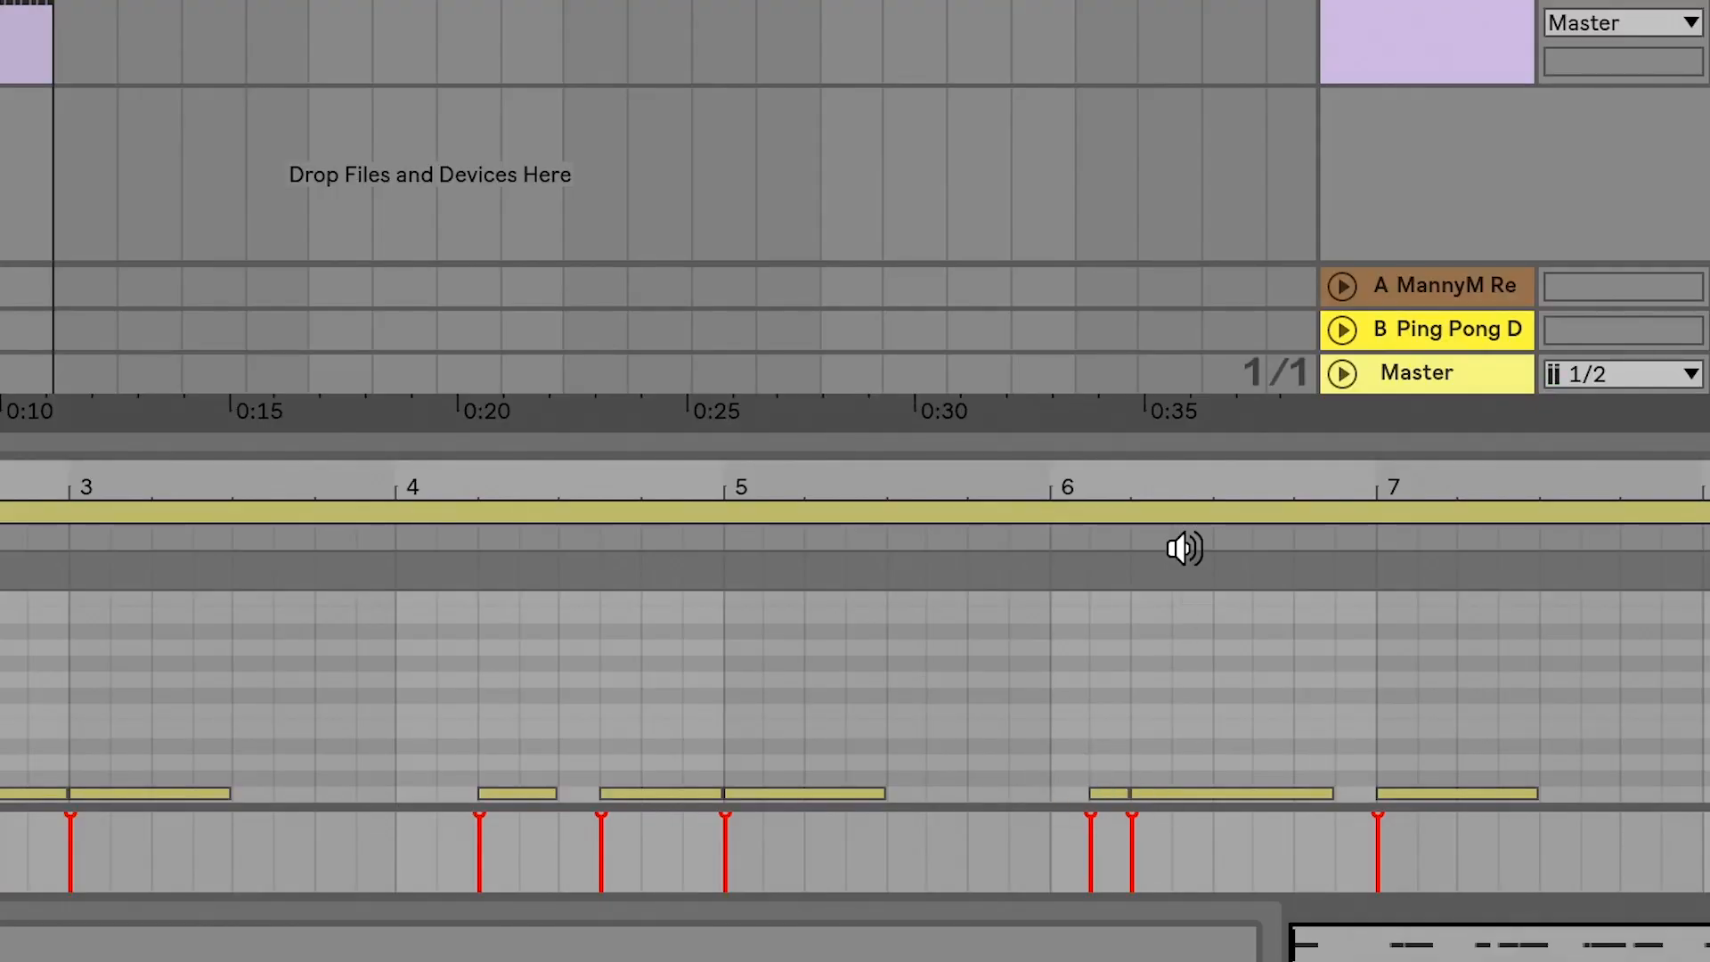
- Shorten the 808 note at 6.1.3 so it ends just before the note at 6.2
left_click_drag(1194, 486, 1194, 548)
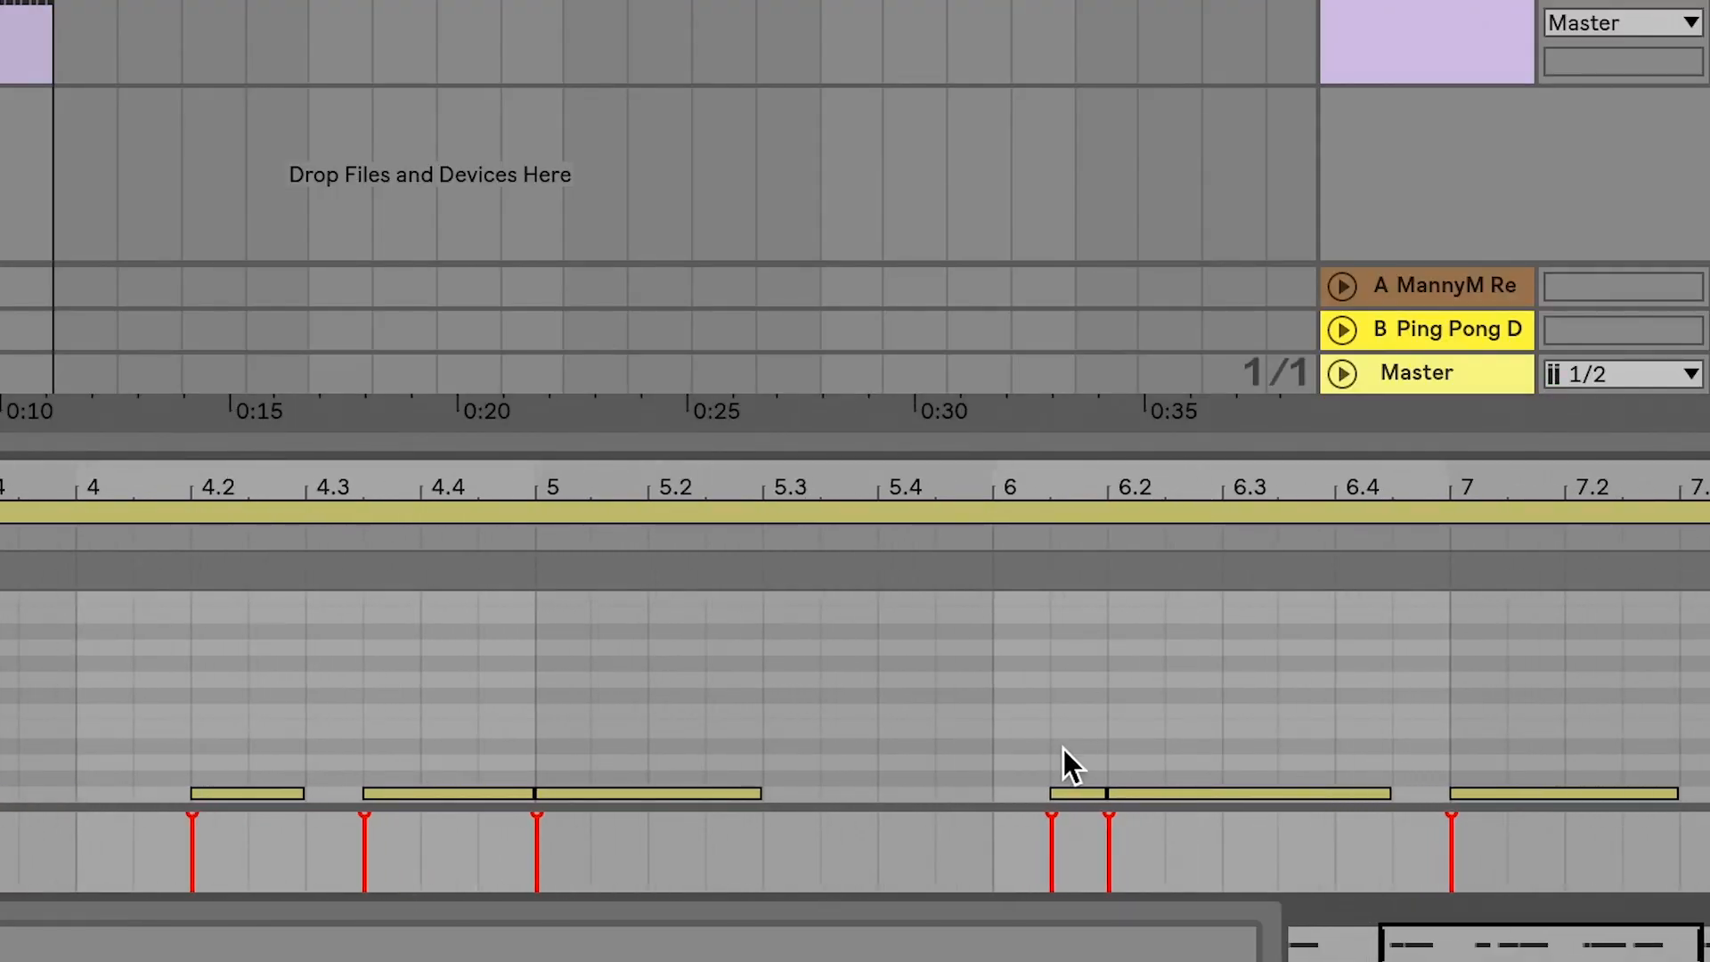
left_click_drag(1129, 791, 1086, 793)
scroll(855, 695, "right", 3)
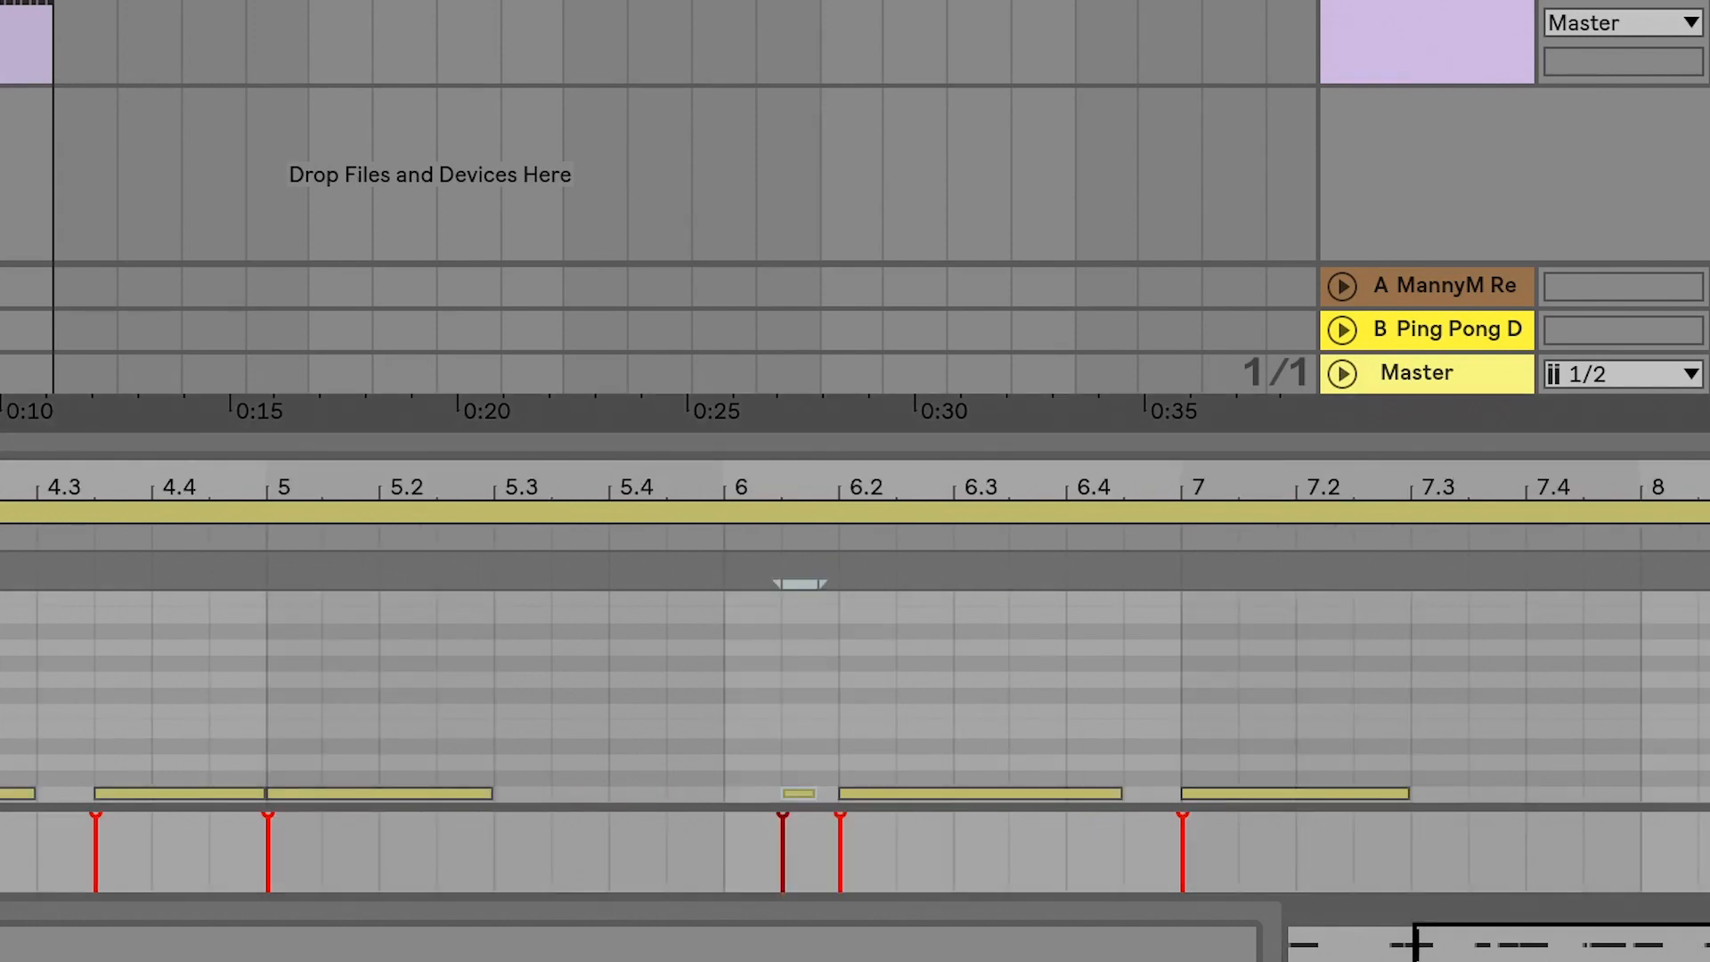
- Play the beat from the start and lower the 808 track's volume to -8.7 dB
key("space")
key("minus")
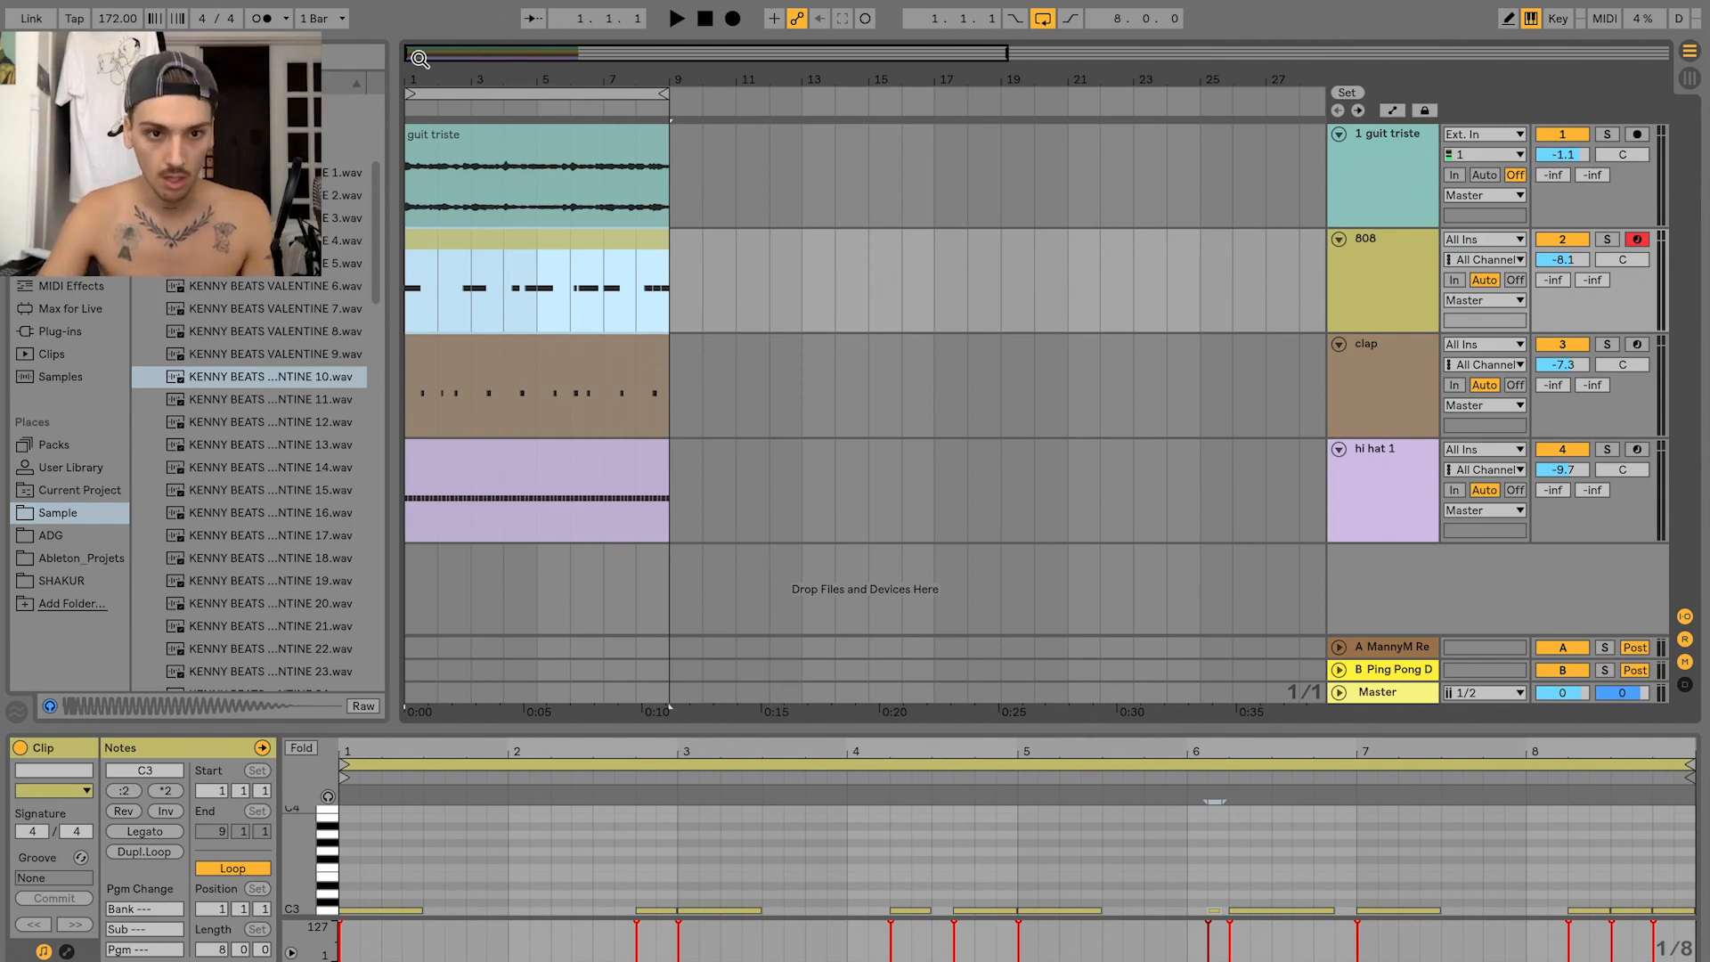
key("minus")
key("space")
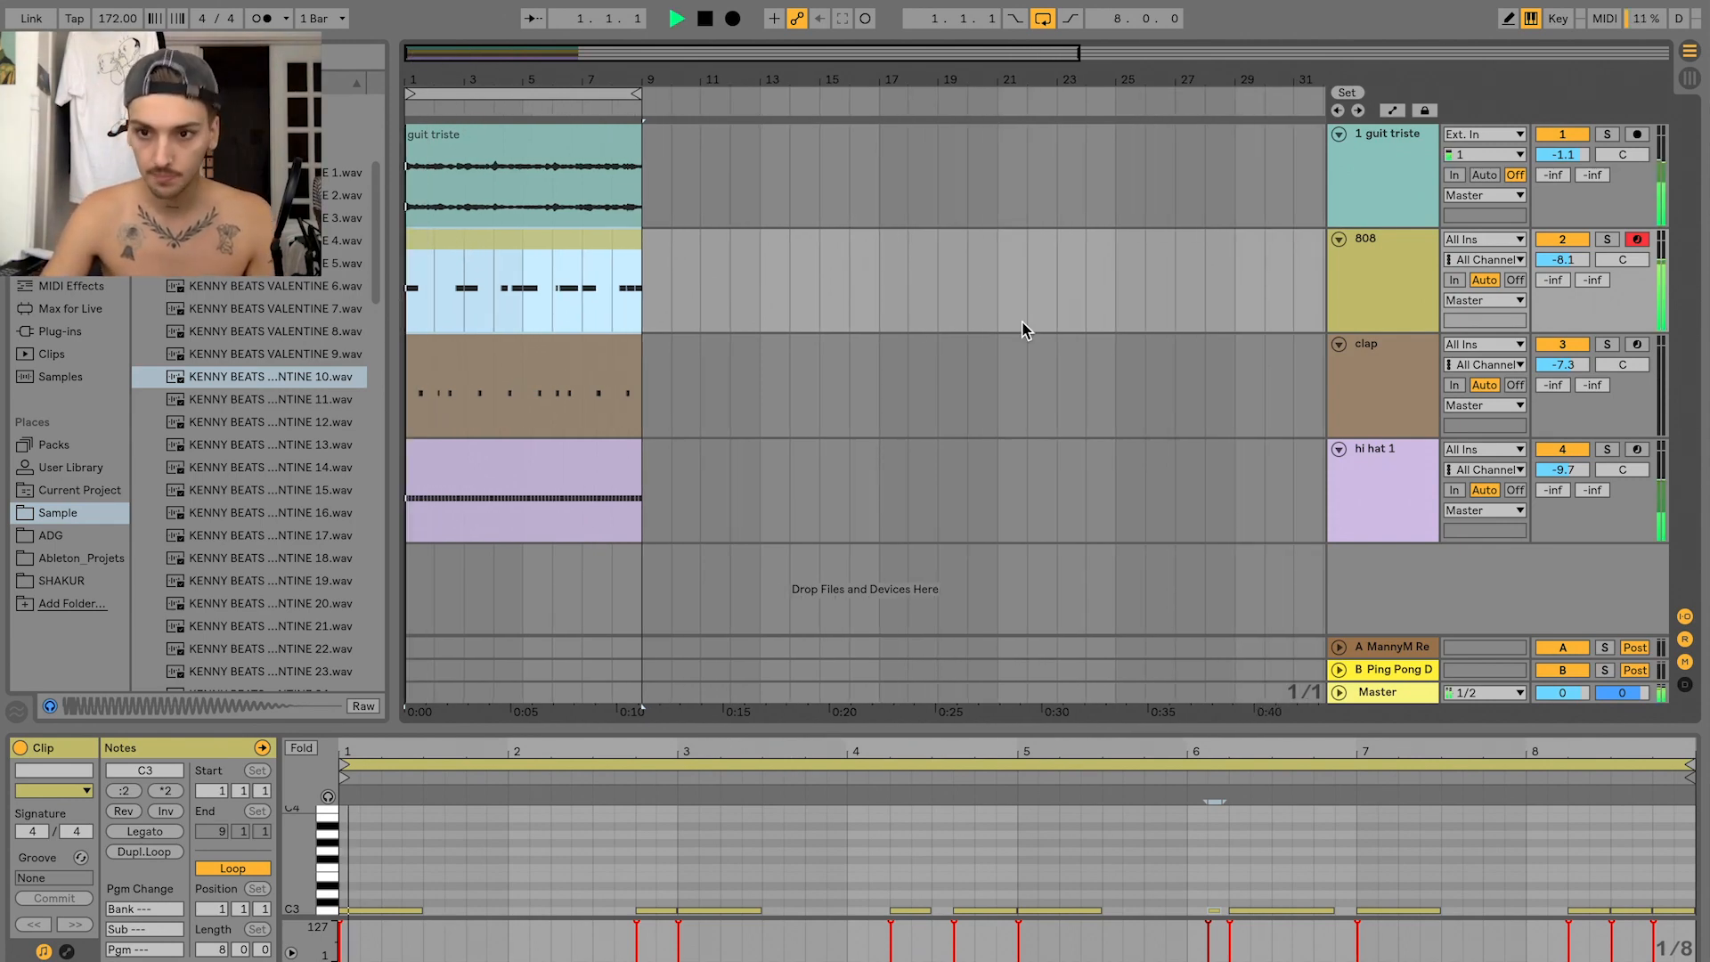
left_click_drag(1579, 261, 1580, 269)
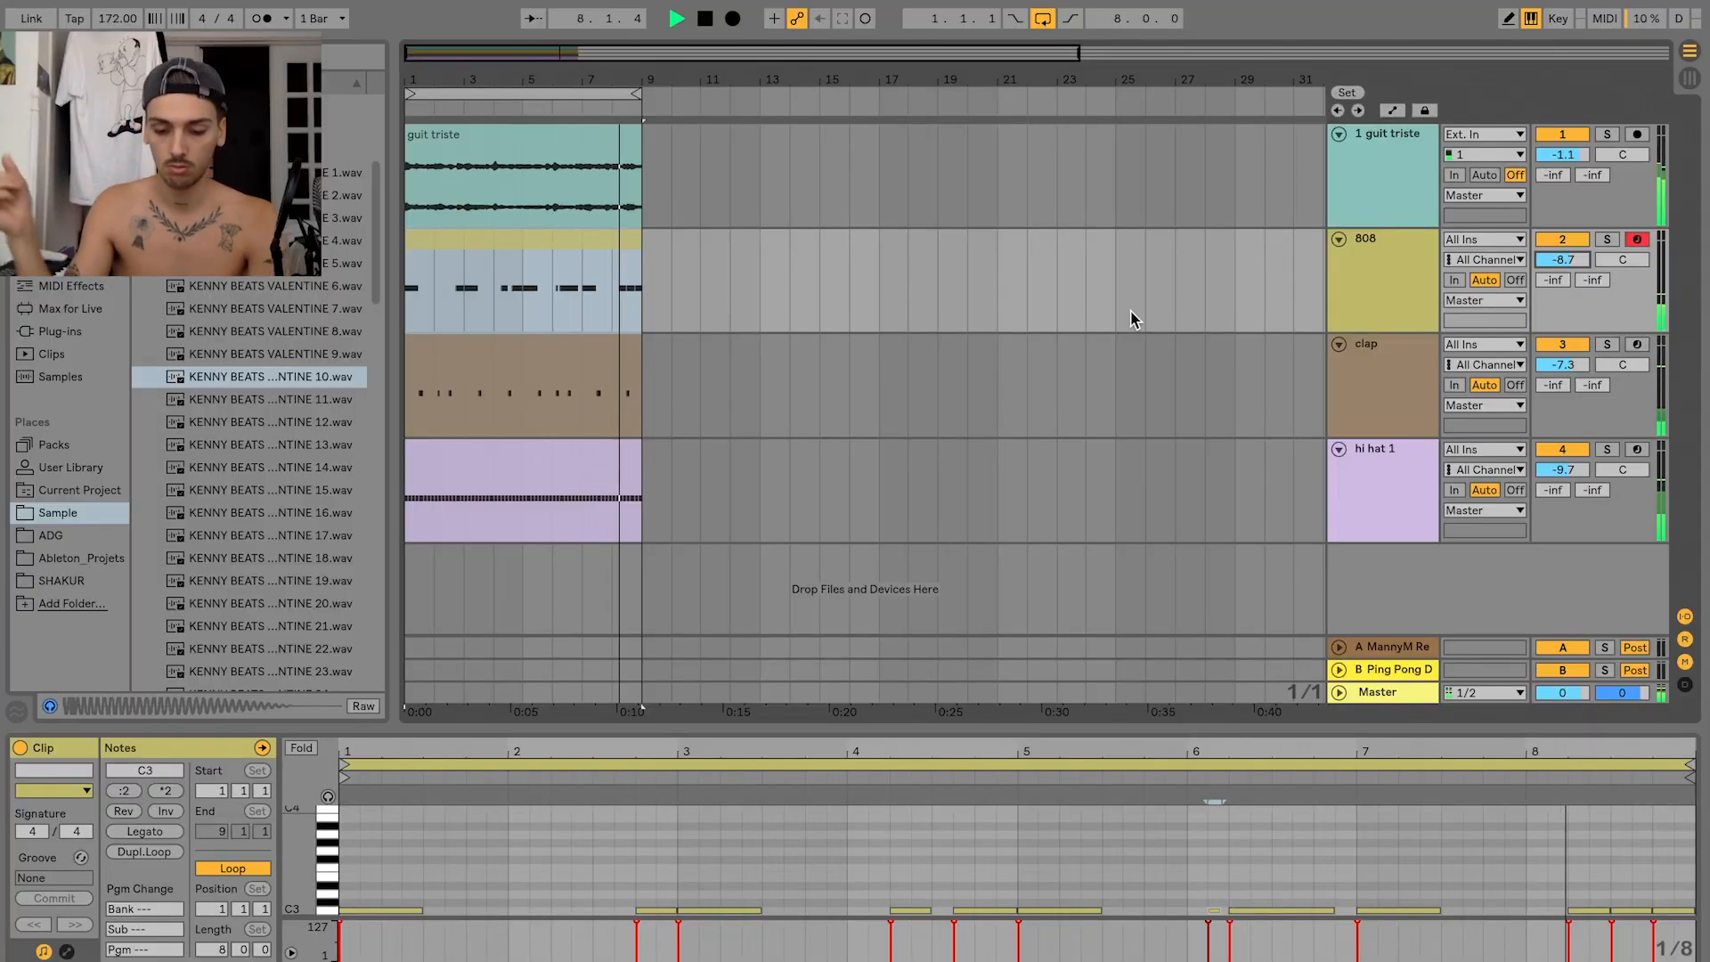
key("space")
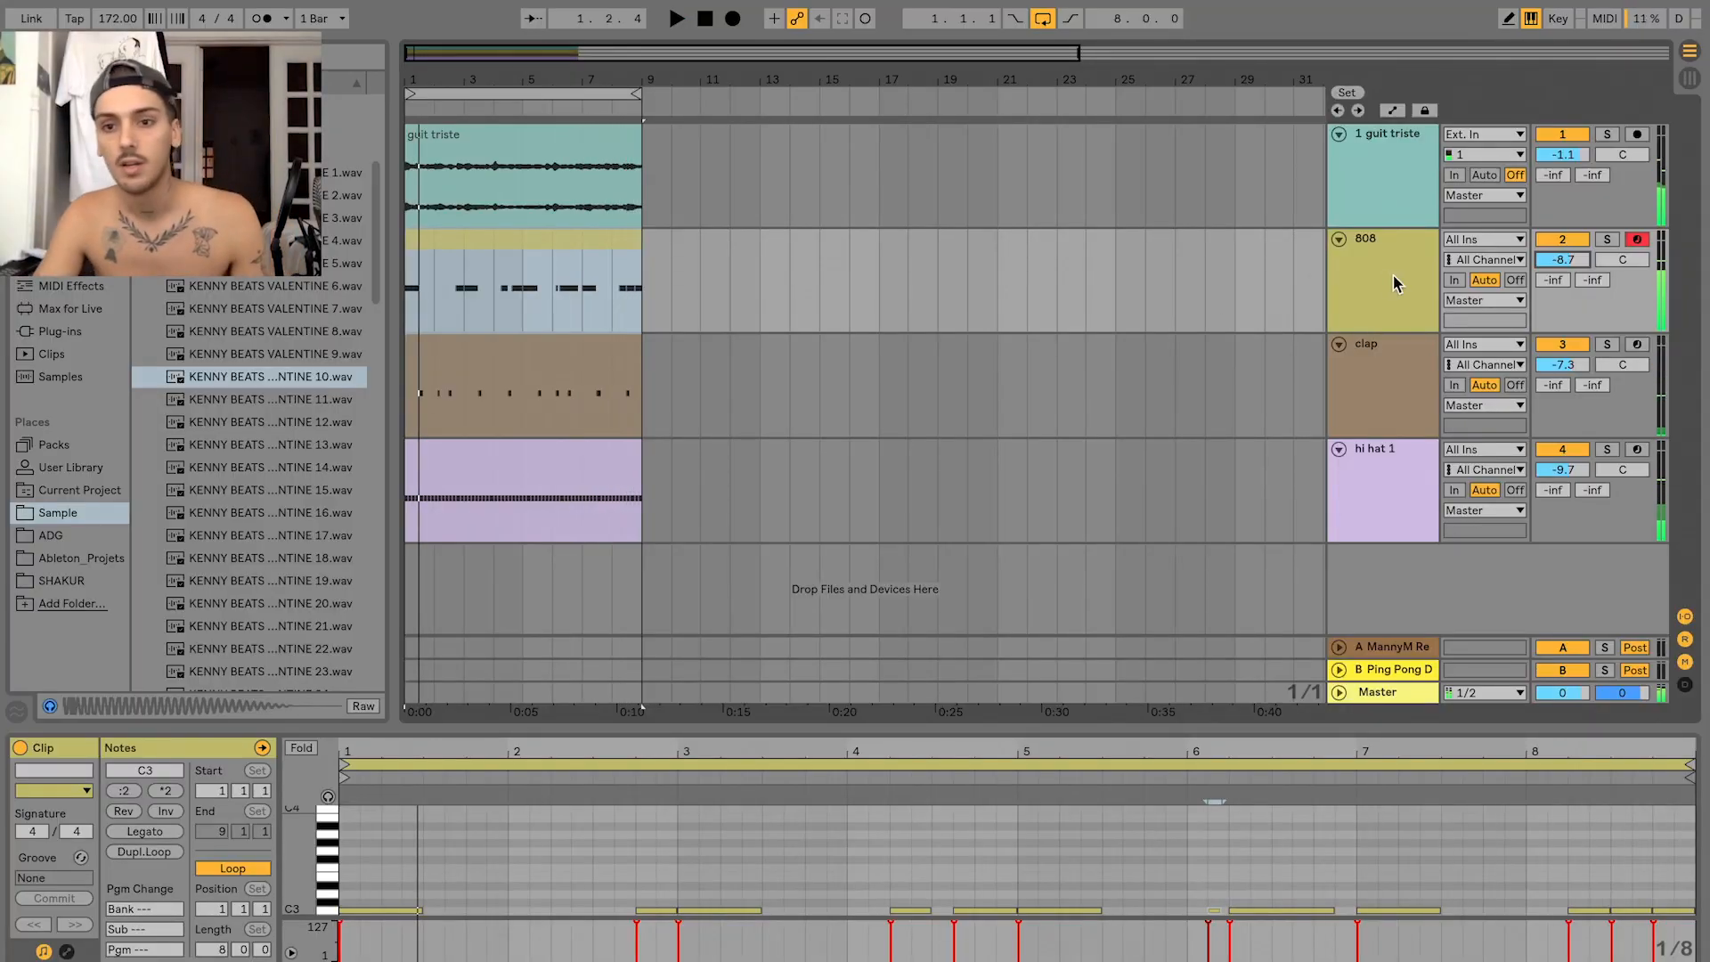
- Insert a new MIDI track below the hi hat 1 track
left_click(1393, 276)
left_click(1371, 513)
key("super+shift+t")
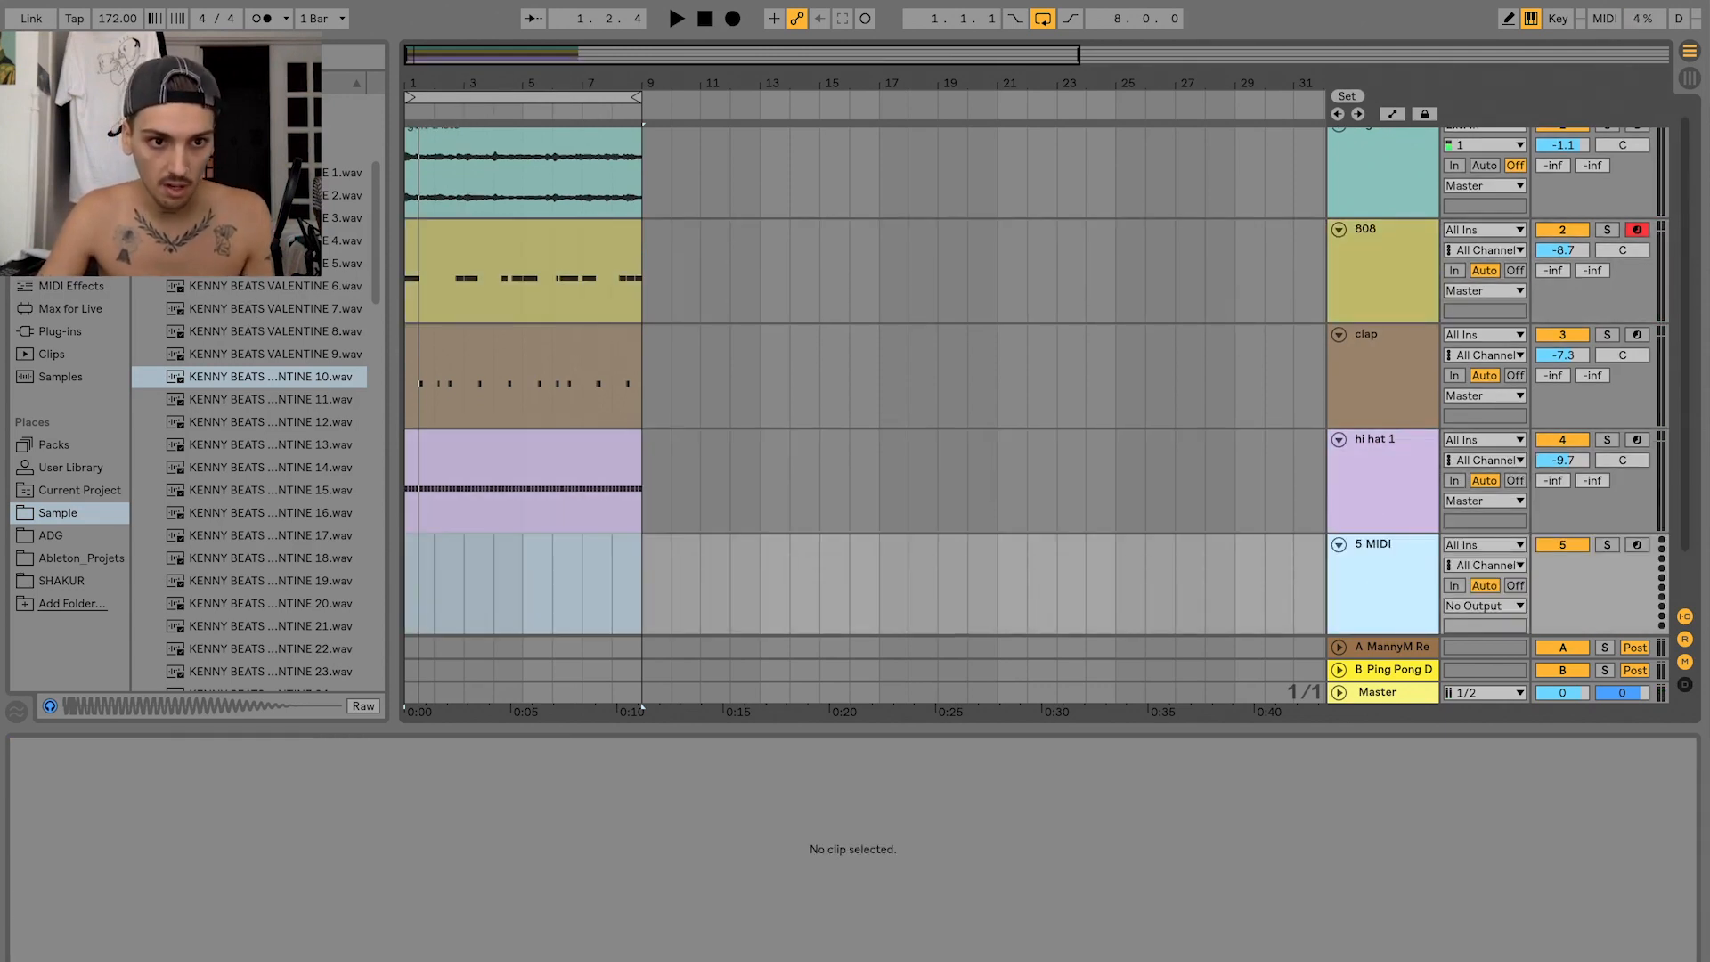
- Find the Tuner effect in the browser and add it to the 808 track after the sampler
left_click(519, 251)
left_click(1345, 294)
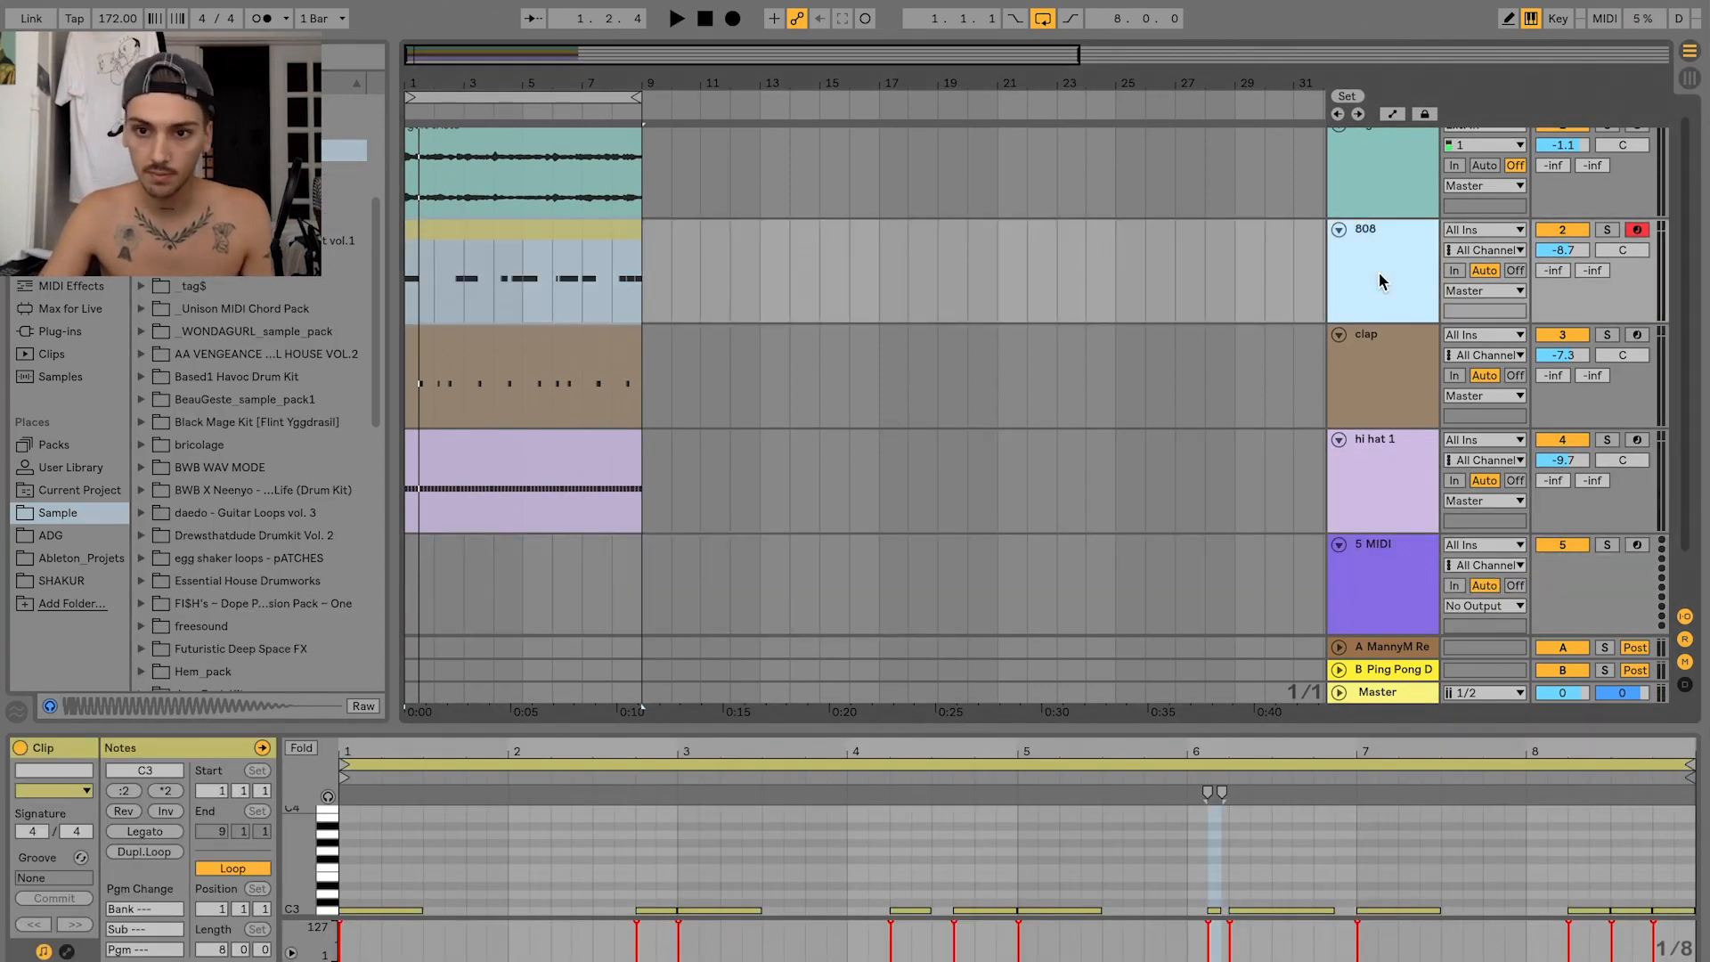
left_click(64, 309)
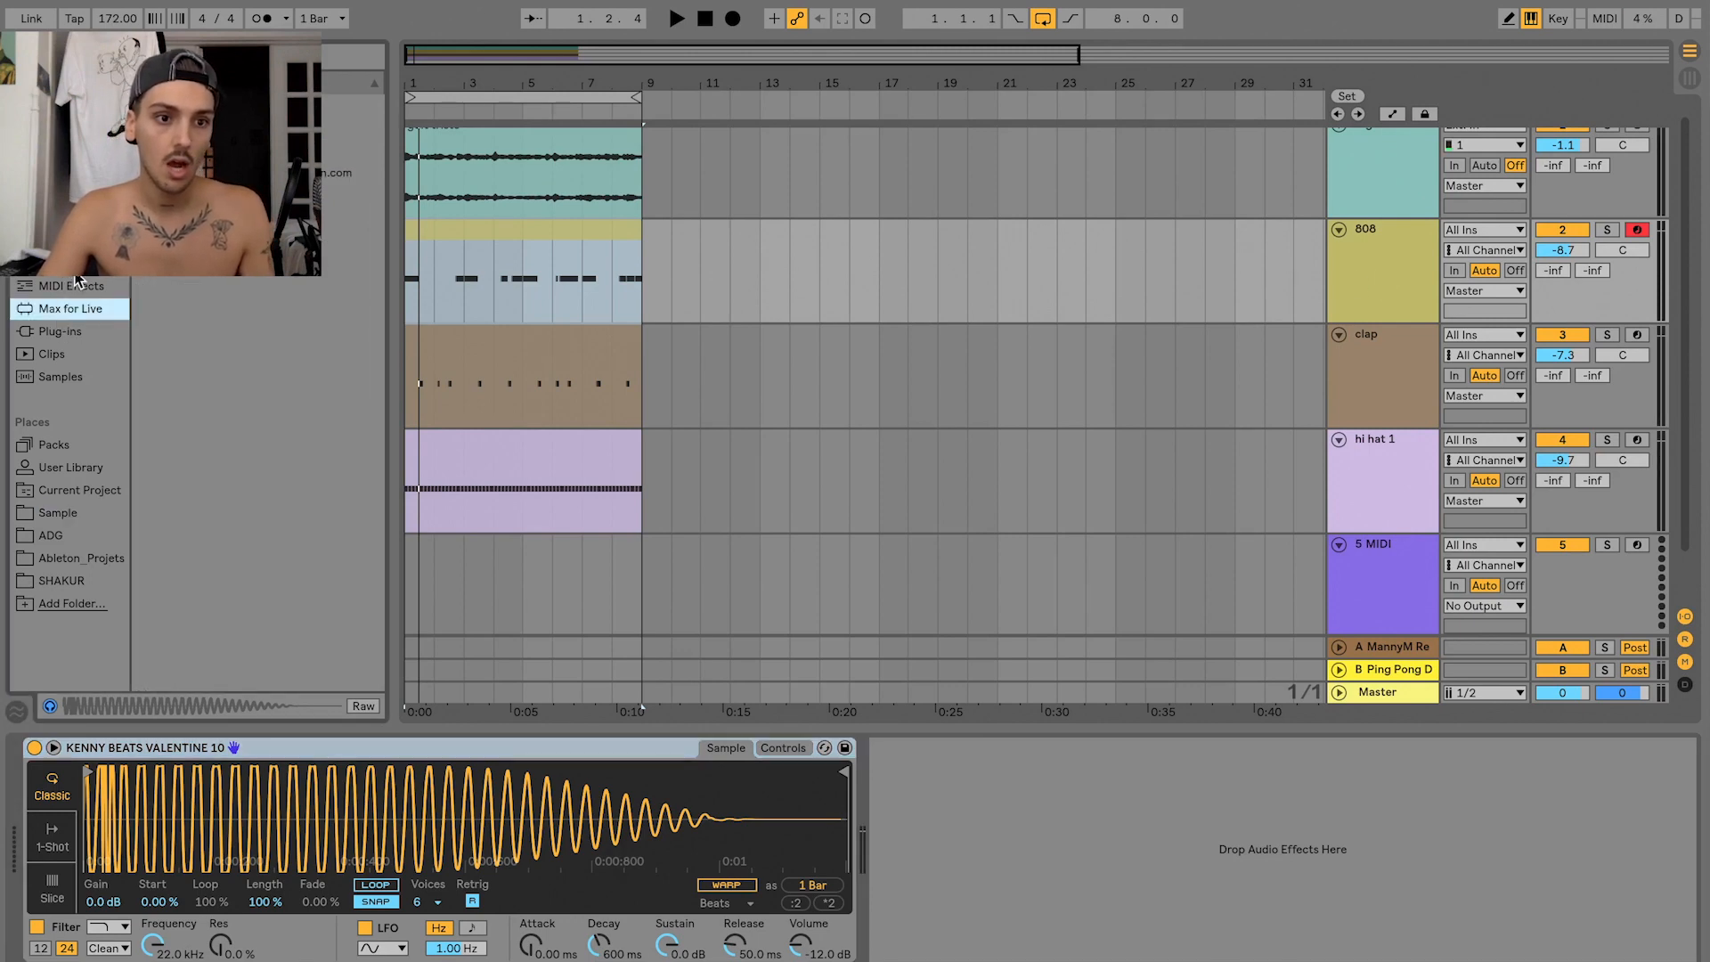
left_click(73, 262)
left_click(354, 57)
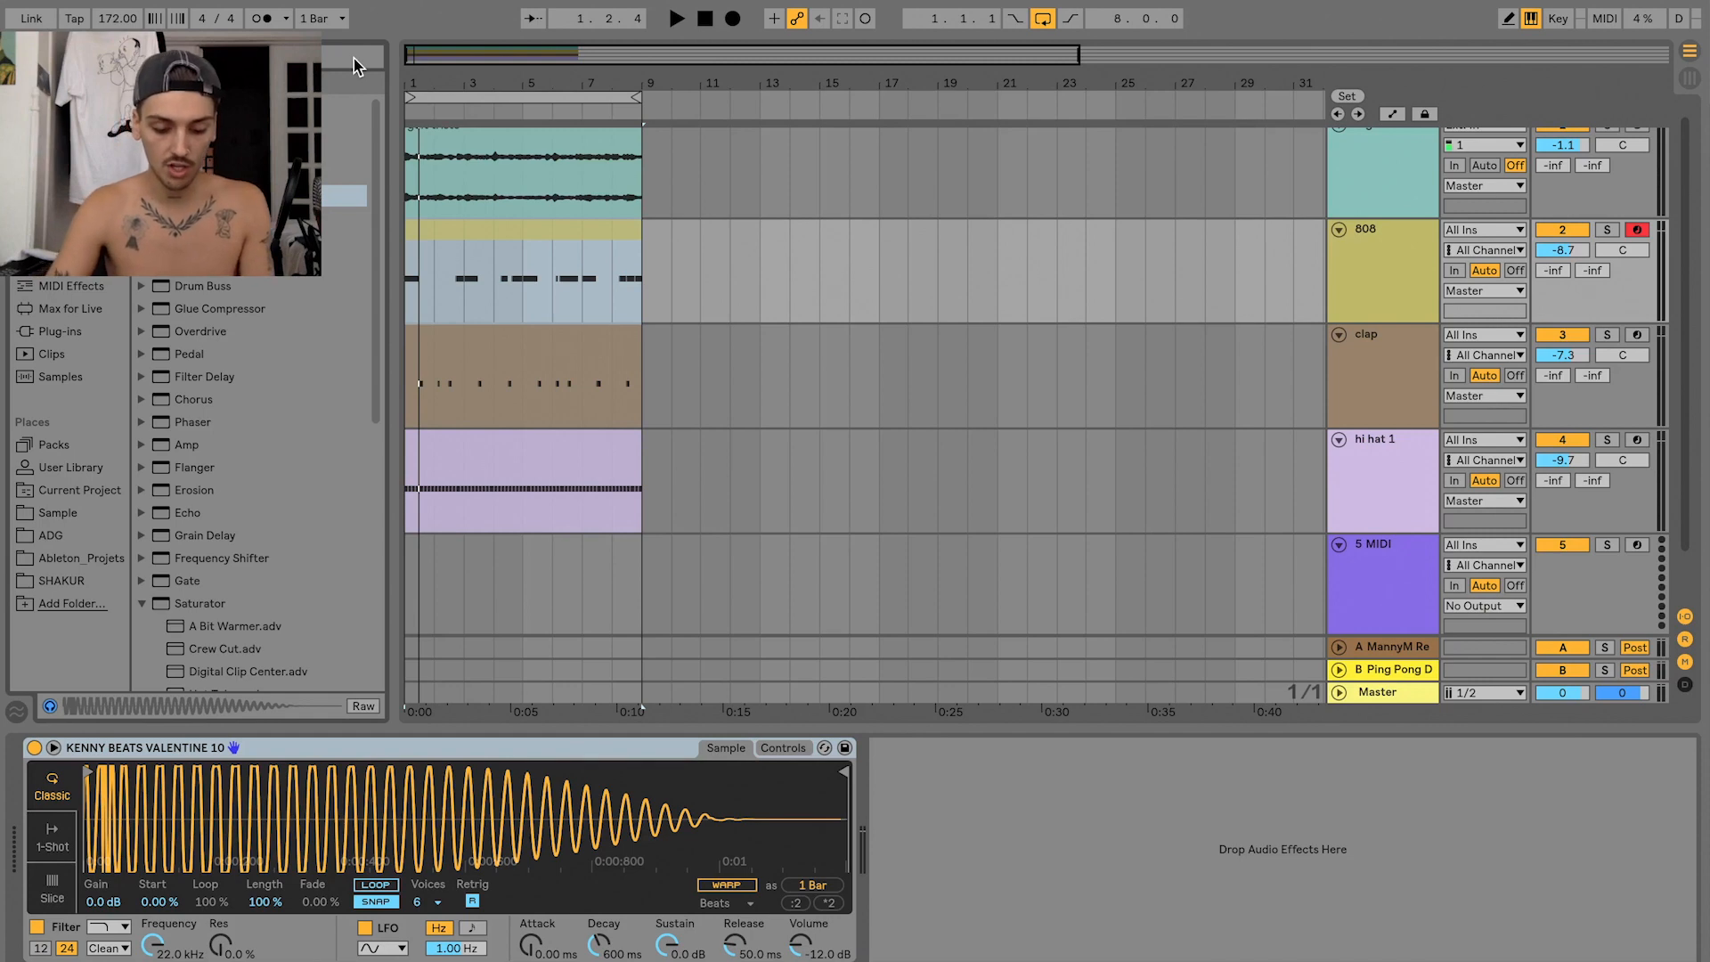
type("tuner")
key("Return")
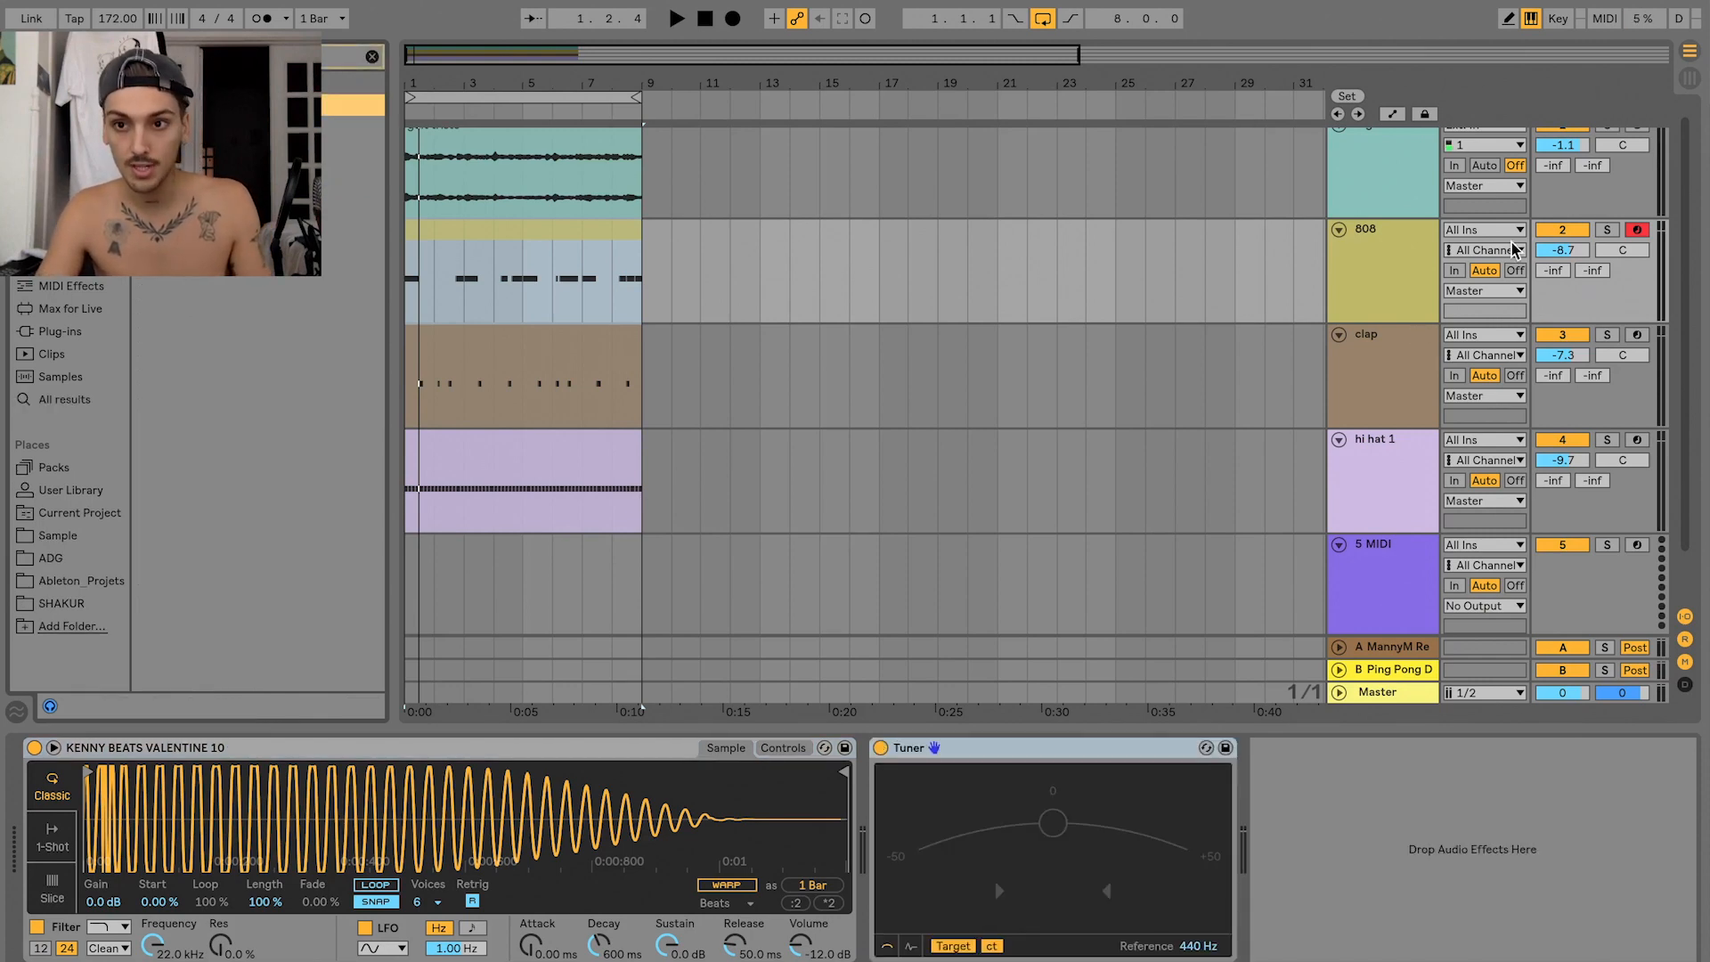
- Play the 808 sound repeatedly to check its pitch on the Tuner, and clear the browser search
key("a")
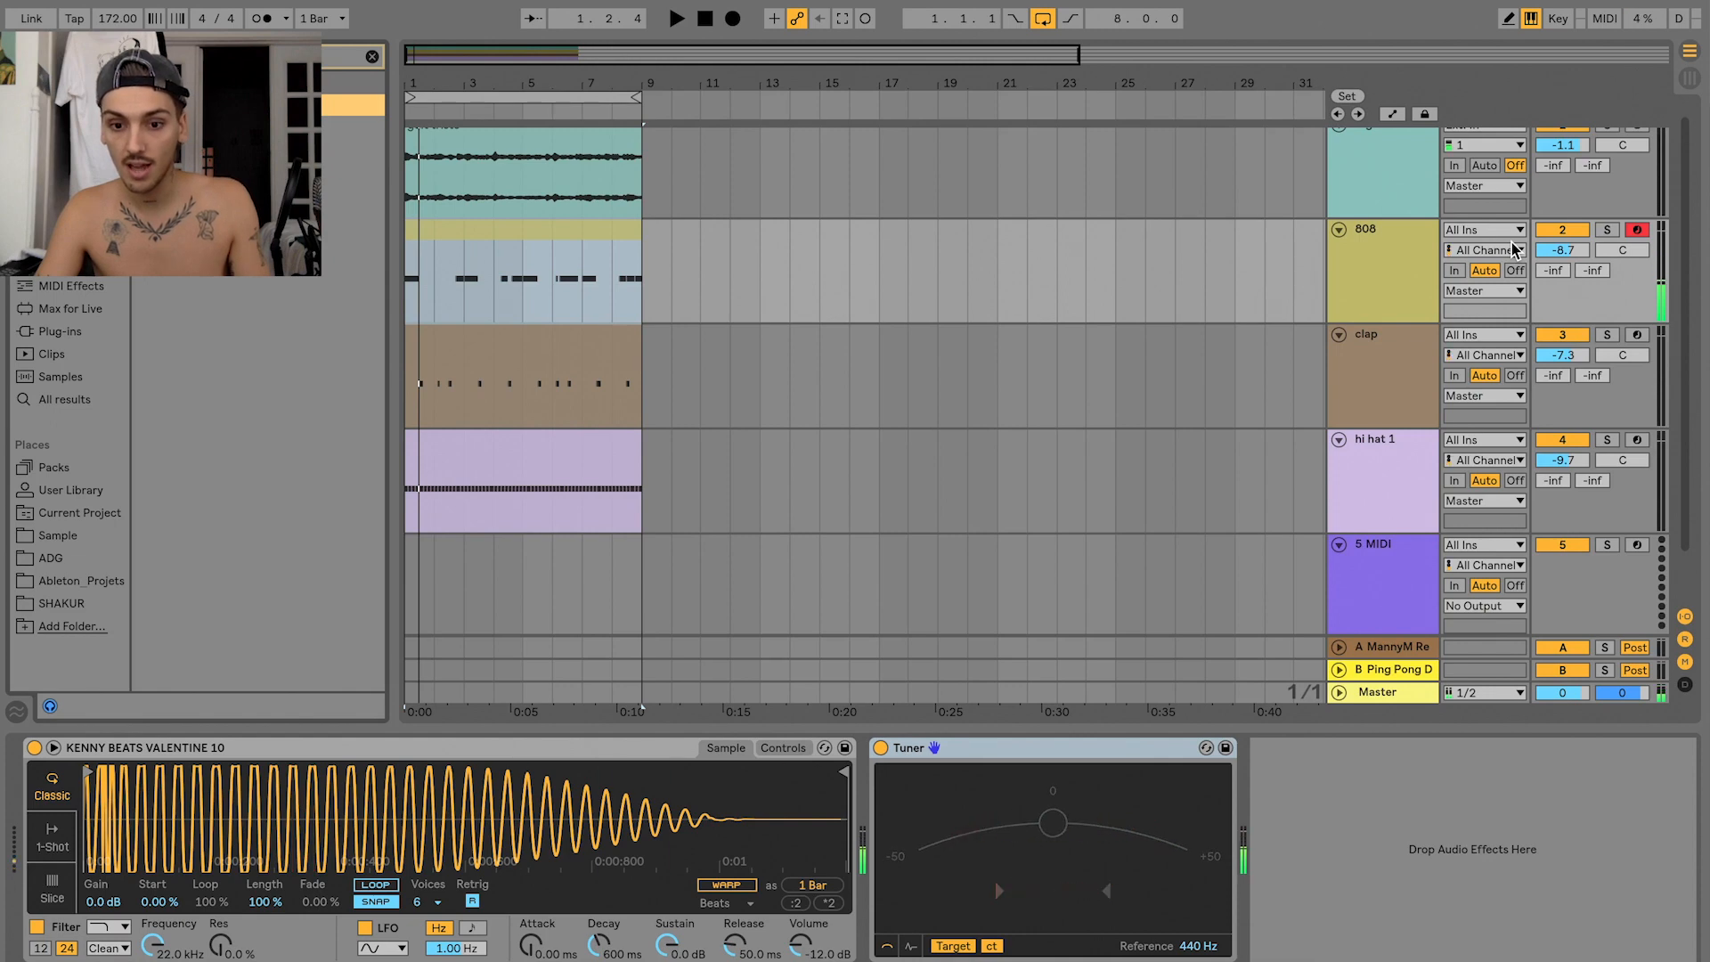
key("a")
key("a")
key("a")
key("a")
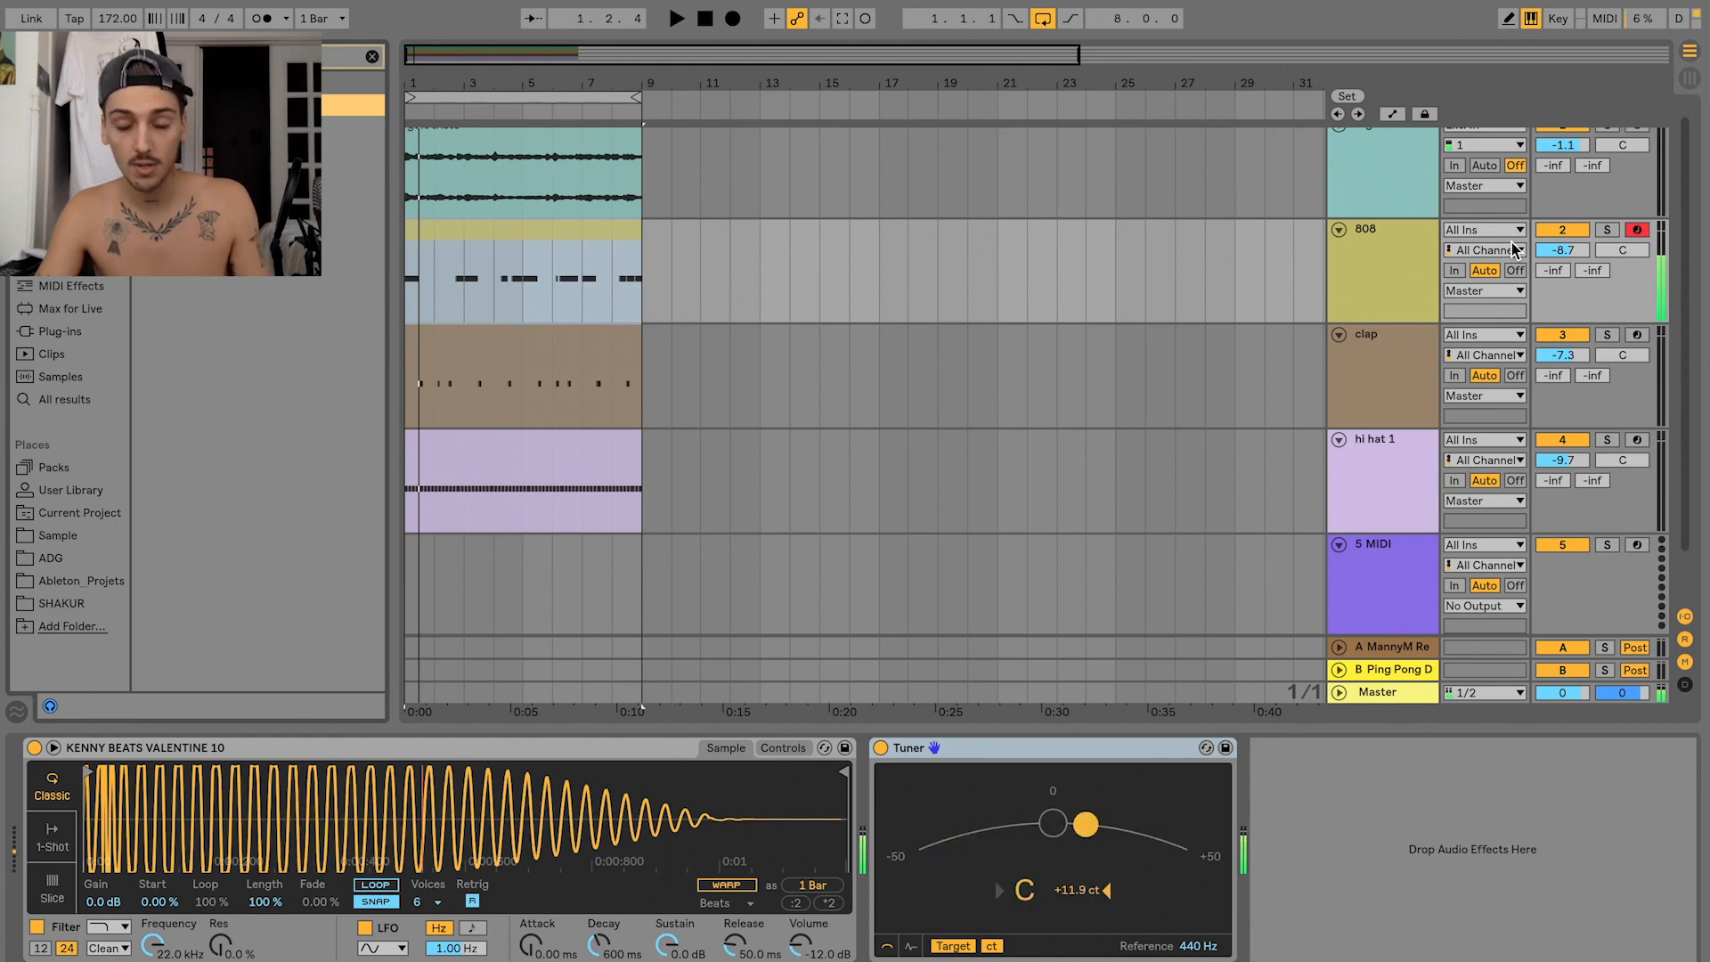
key("a")
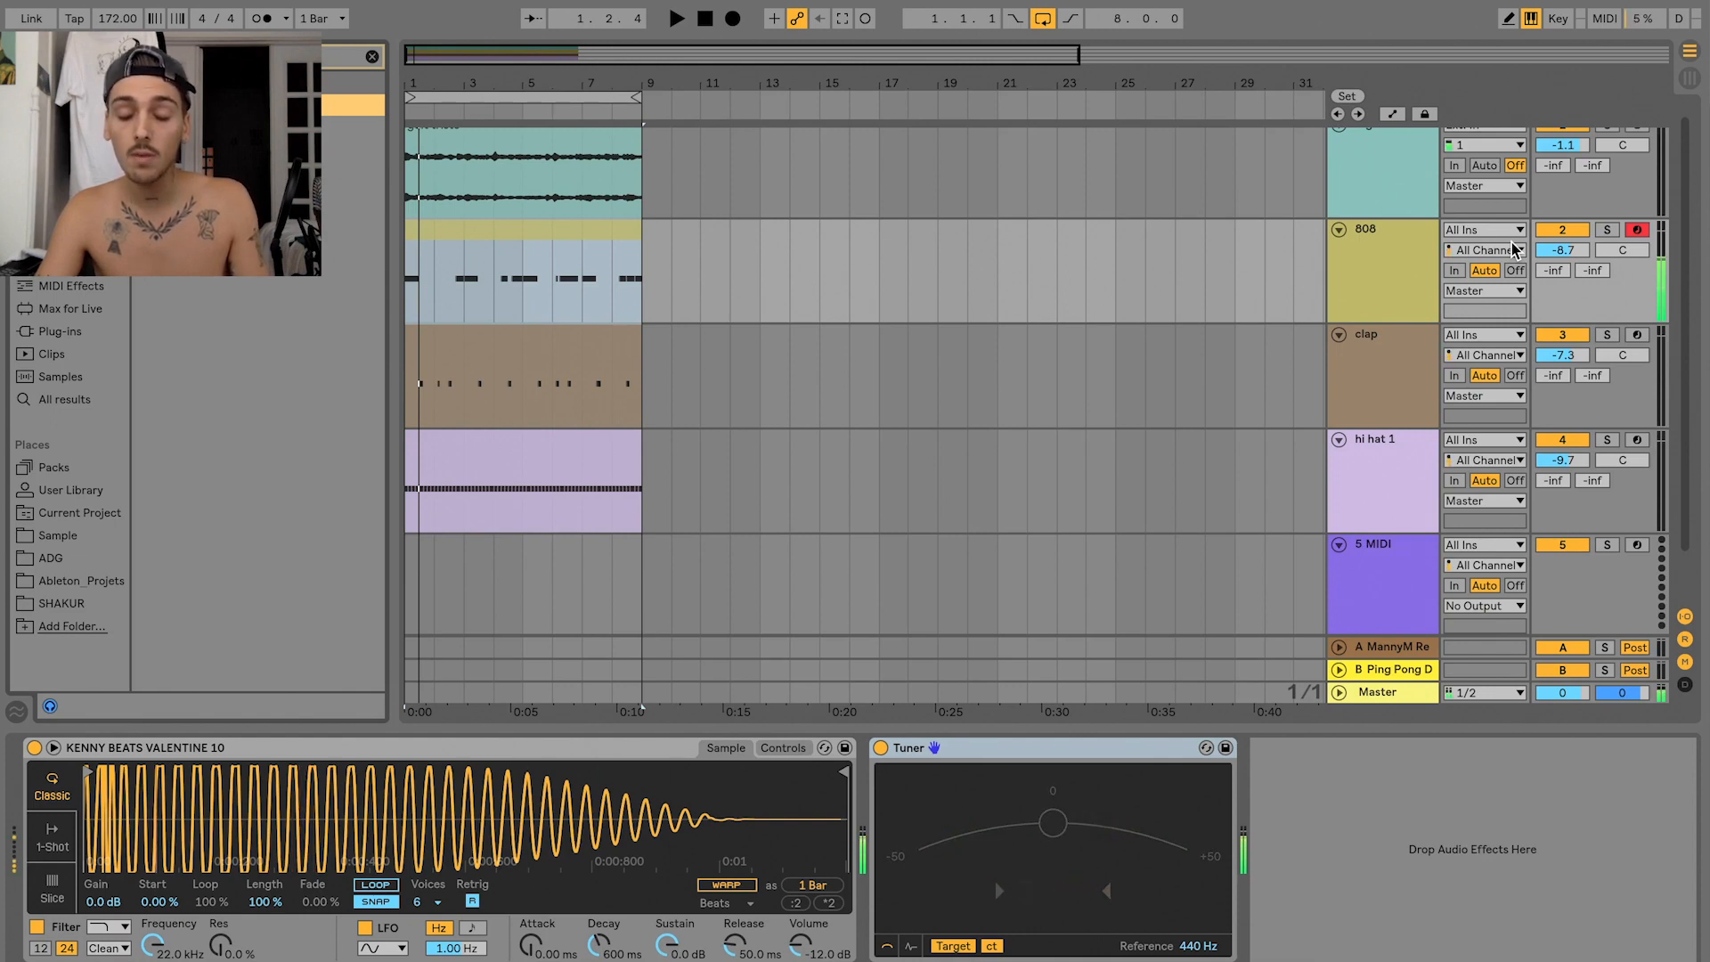
key("a")
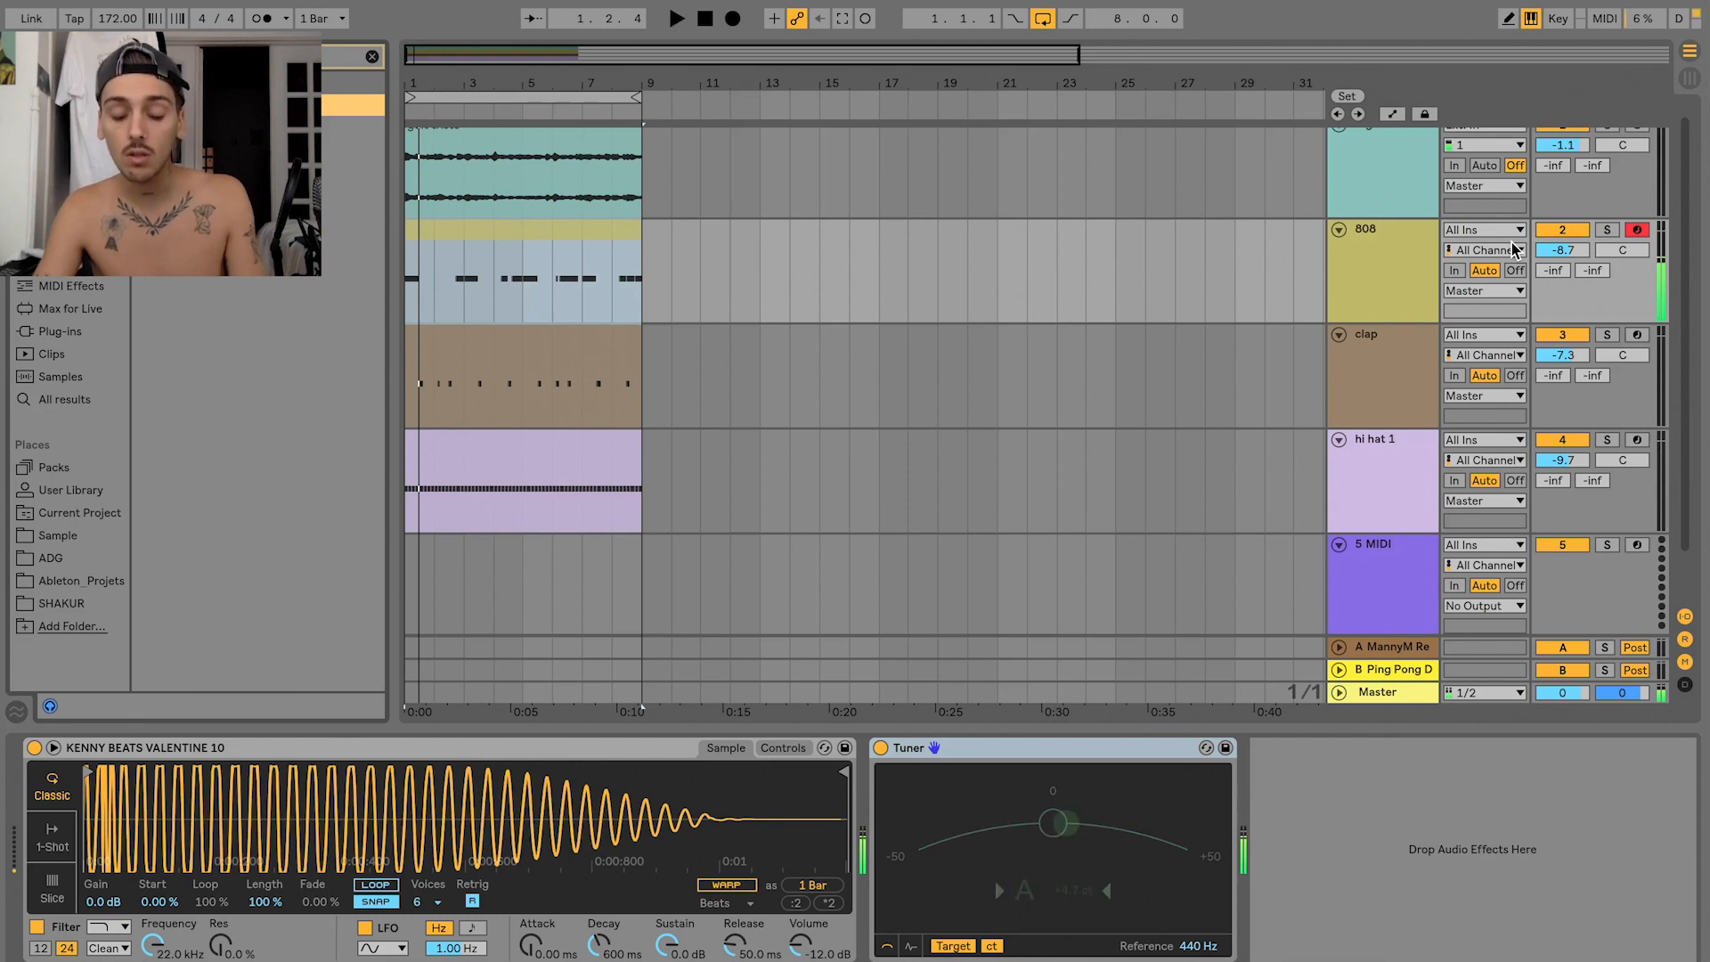
key("a")
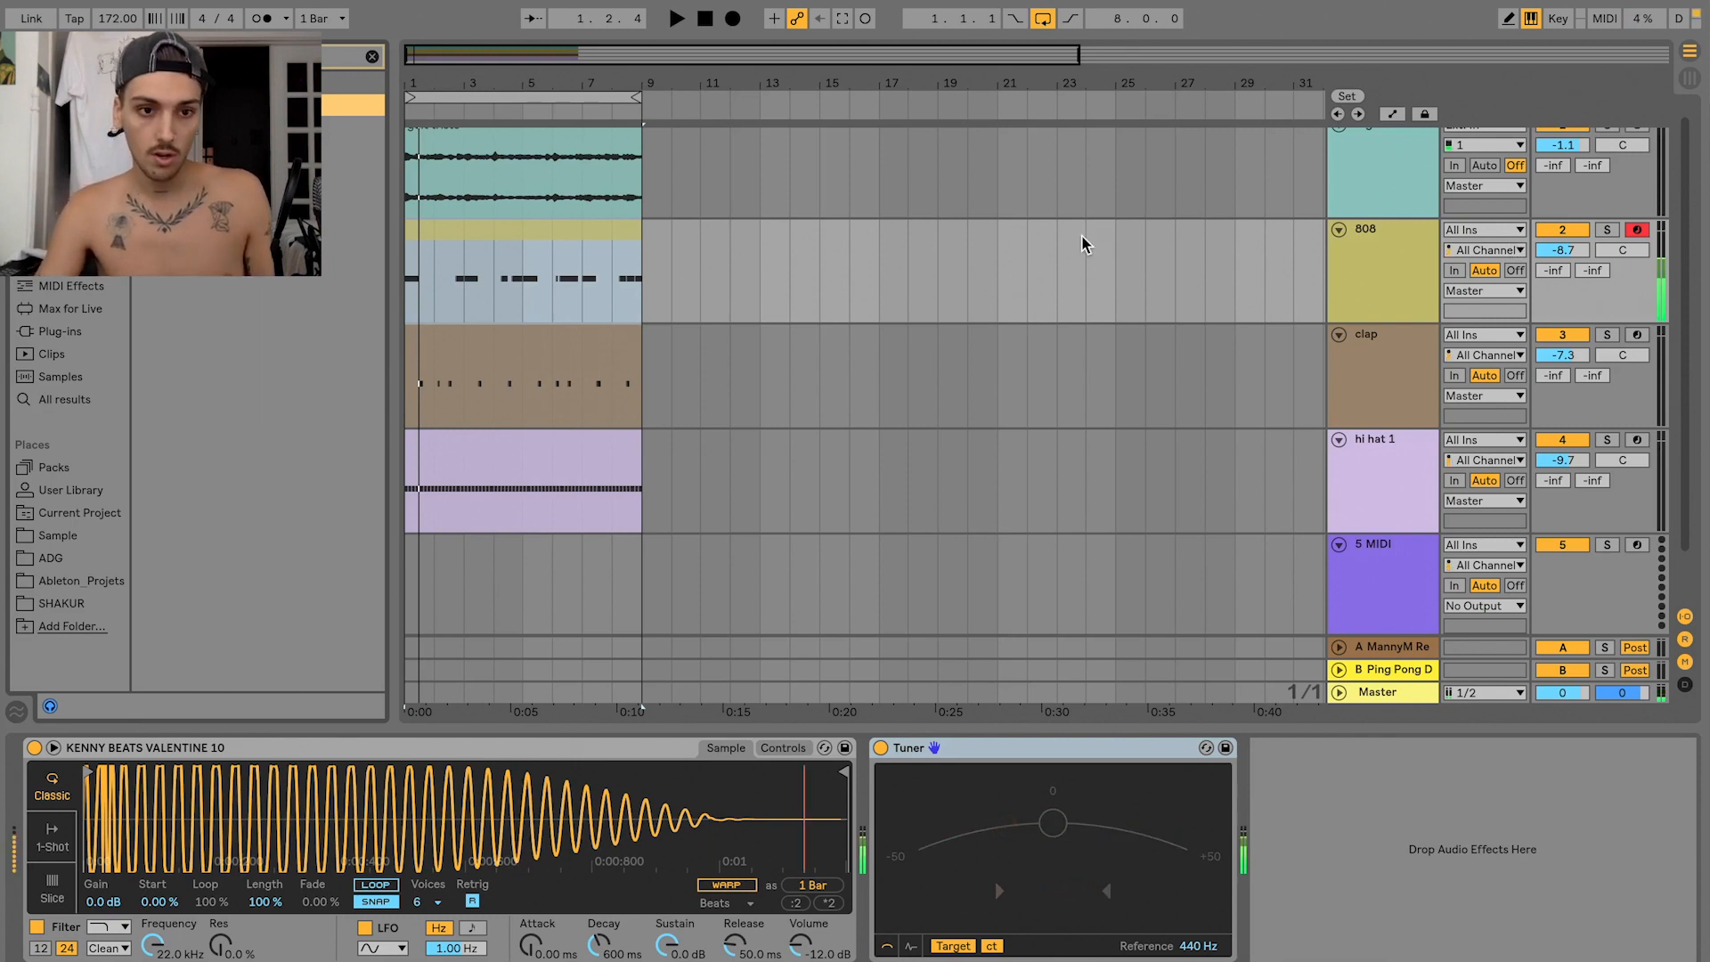
key("a")
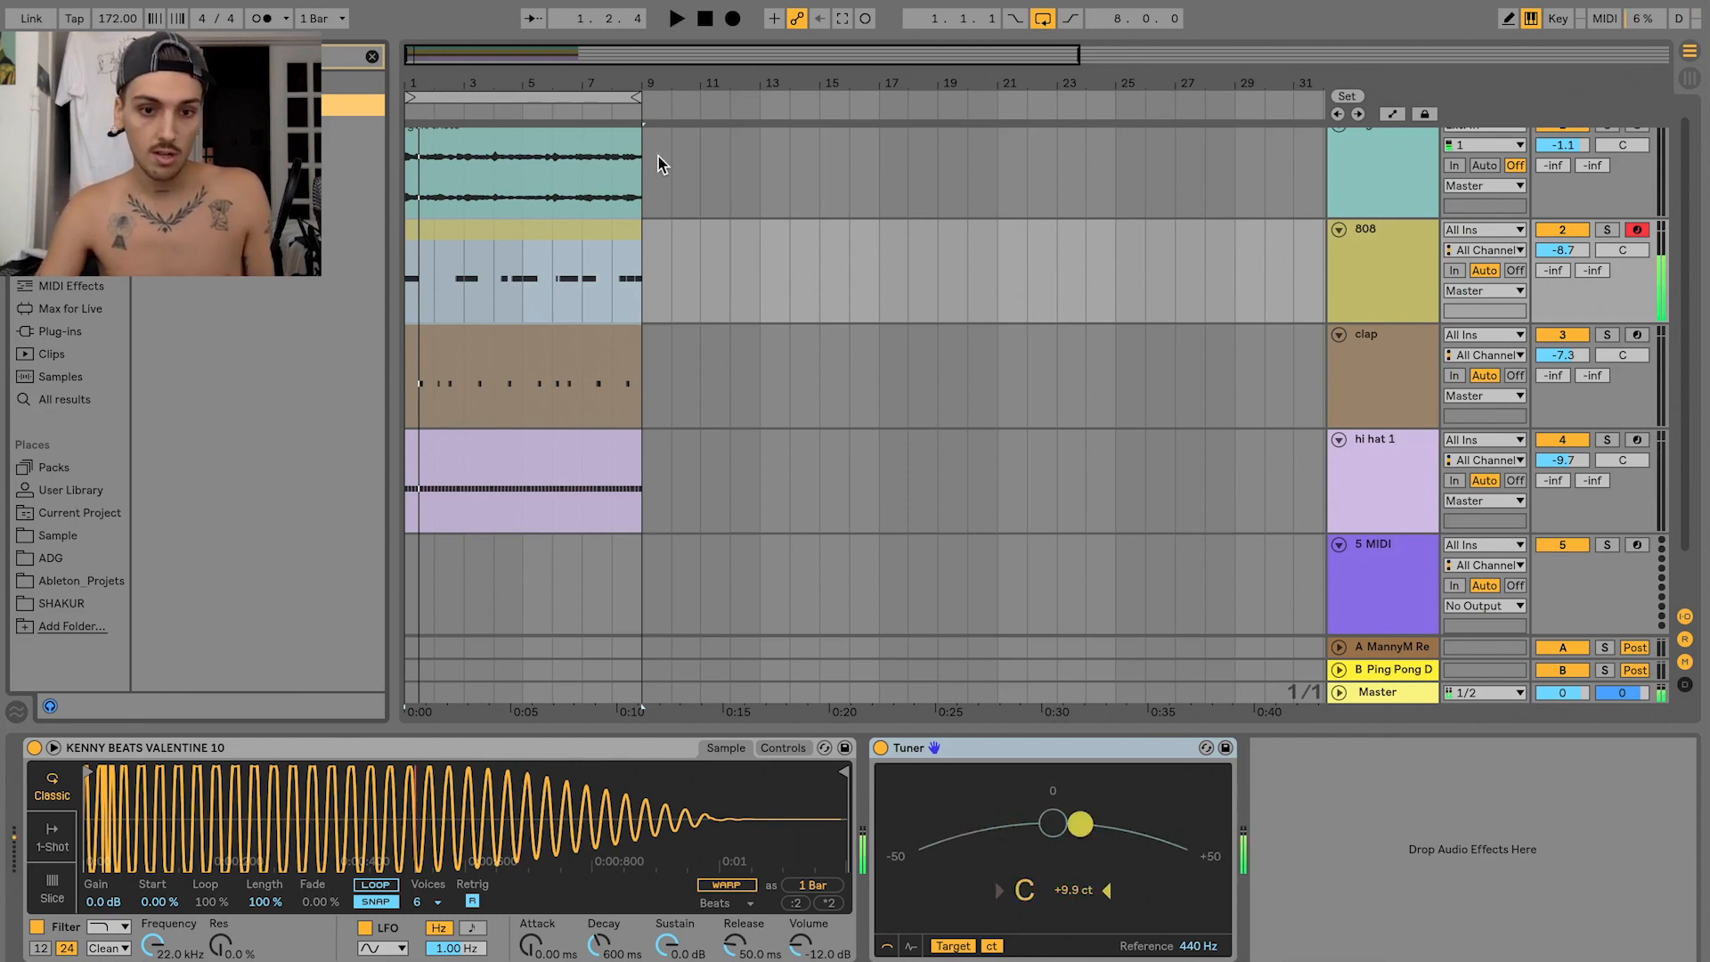
left_click(371, 57)
left_click(1370, 275)
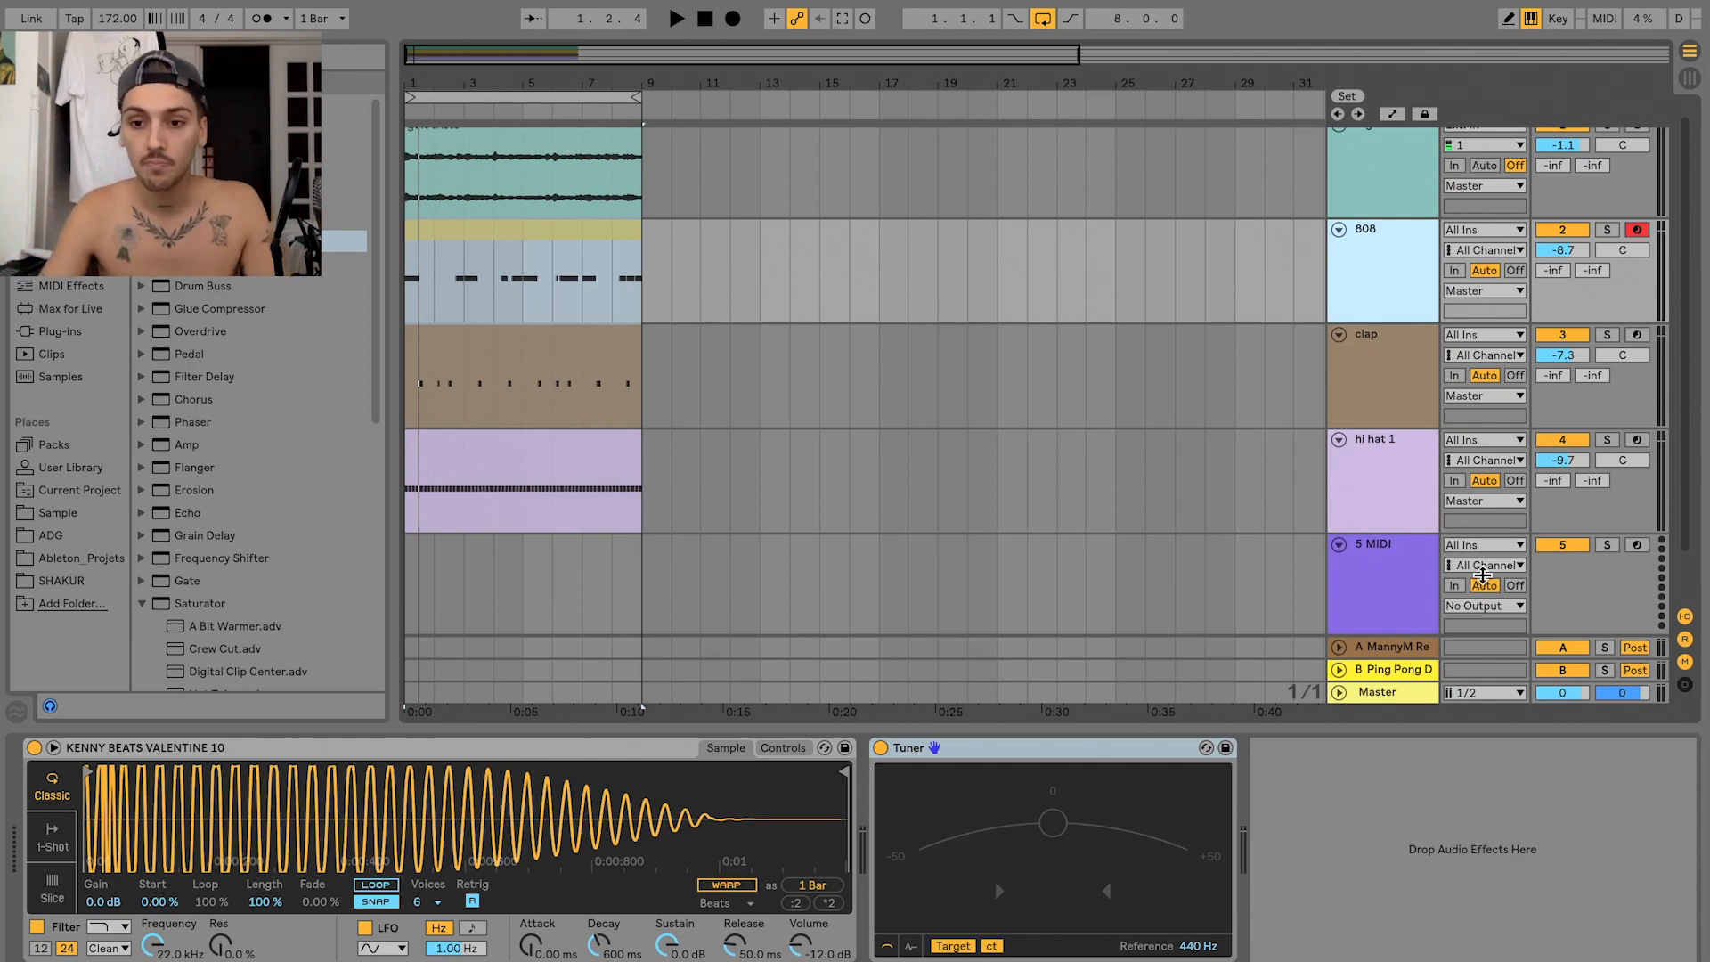
- Load the ADM 100 Year Old Piano rack from the ADG folder onto the new MIDI track and lower its volume to -5.3 dB
left_click(1391, 579)
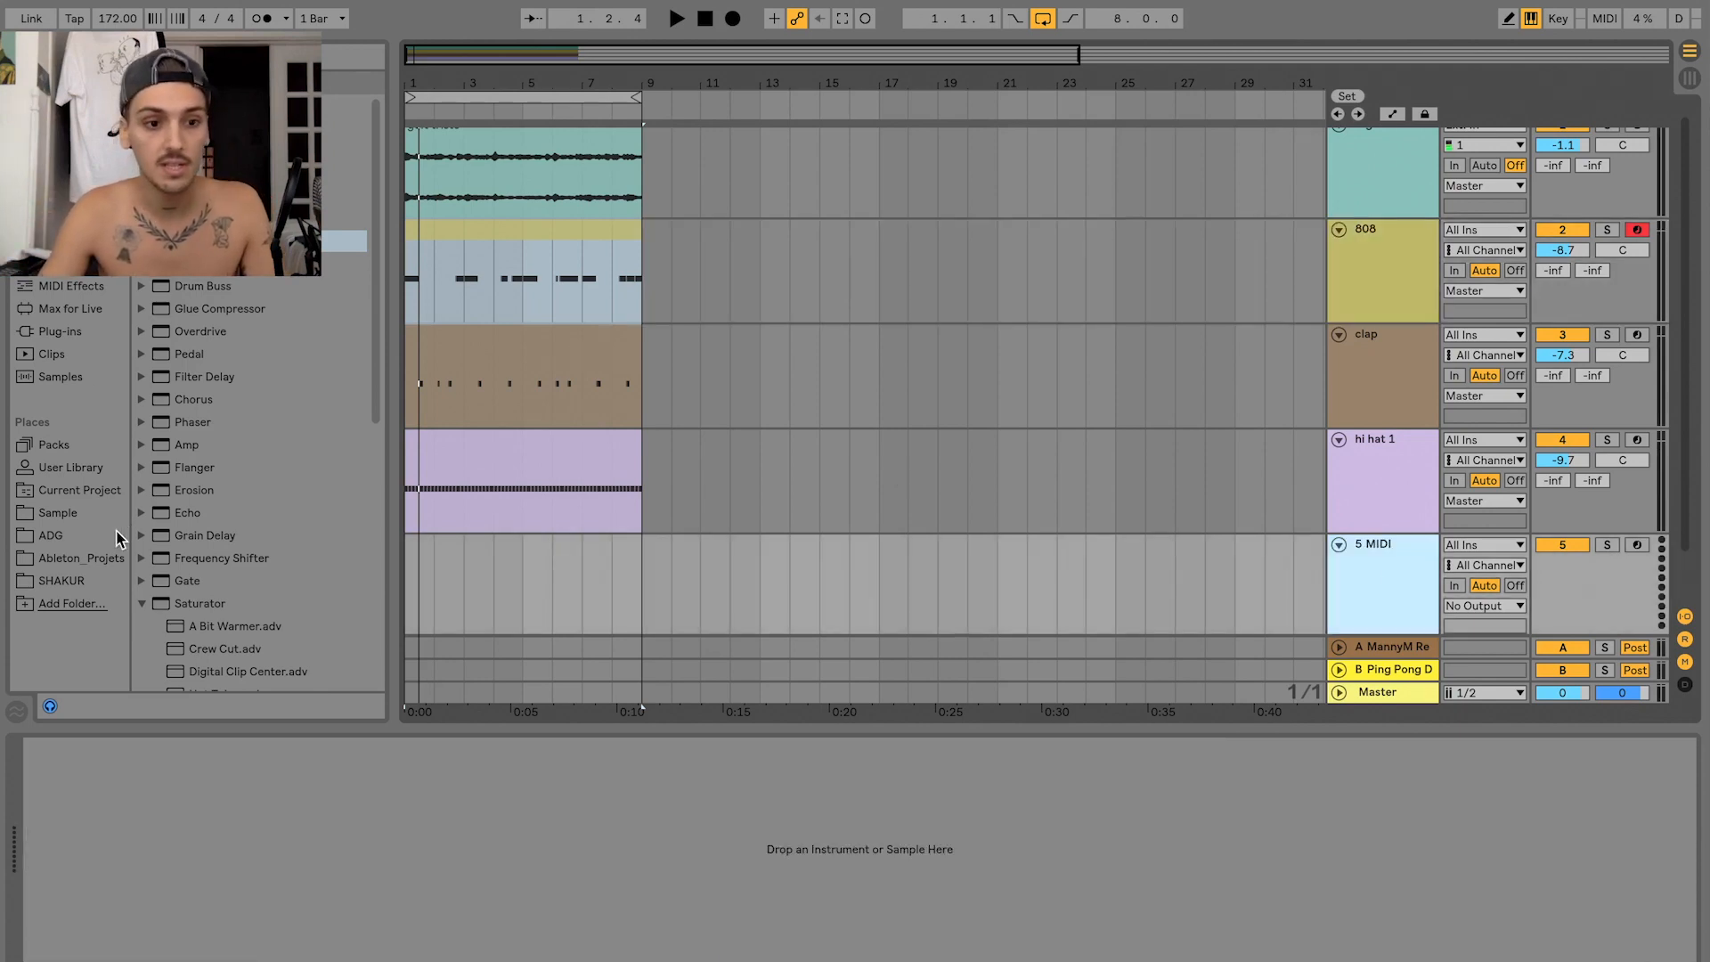
left_click(85, 491)
left_click(77, 515)
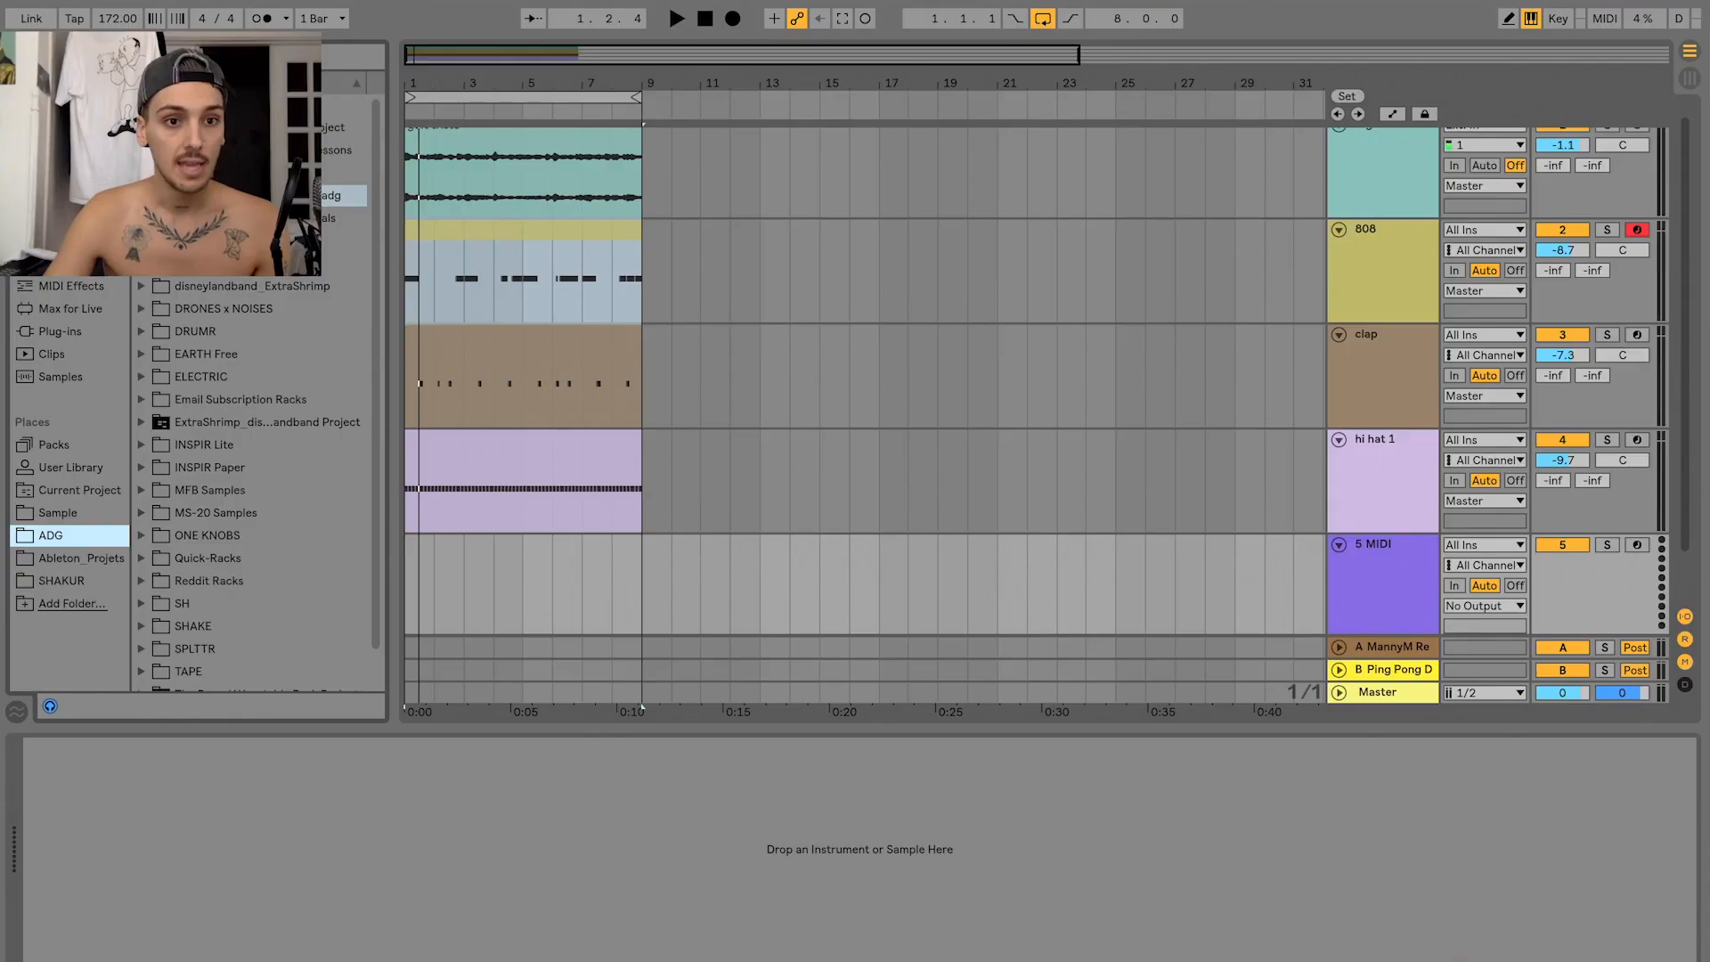
key("Right")
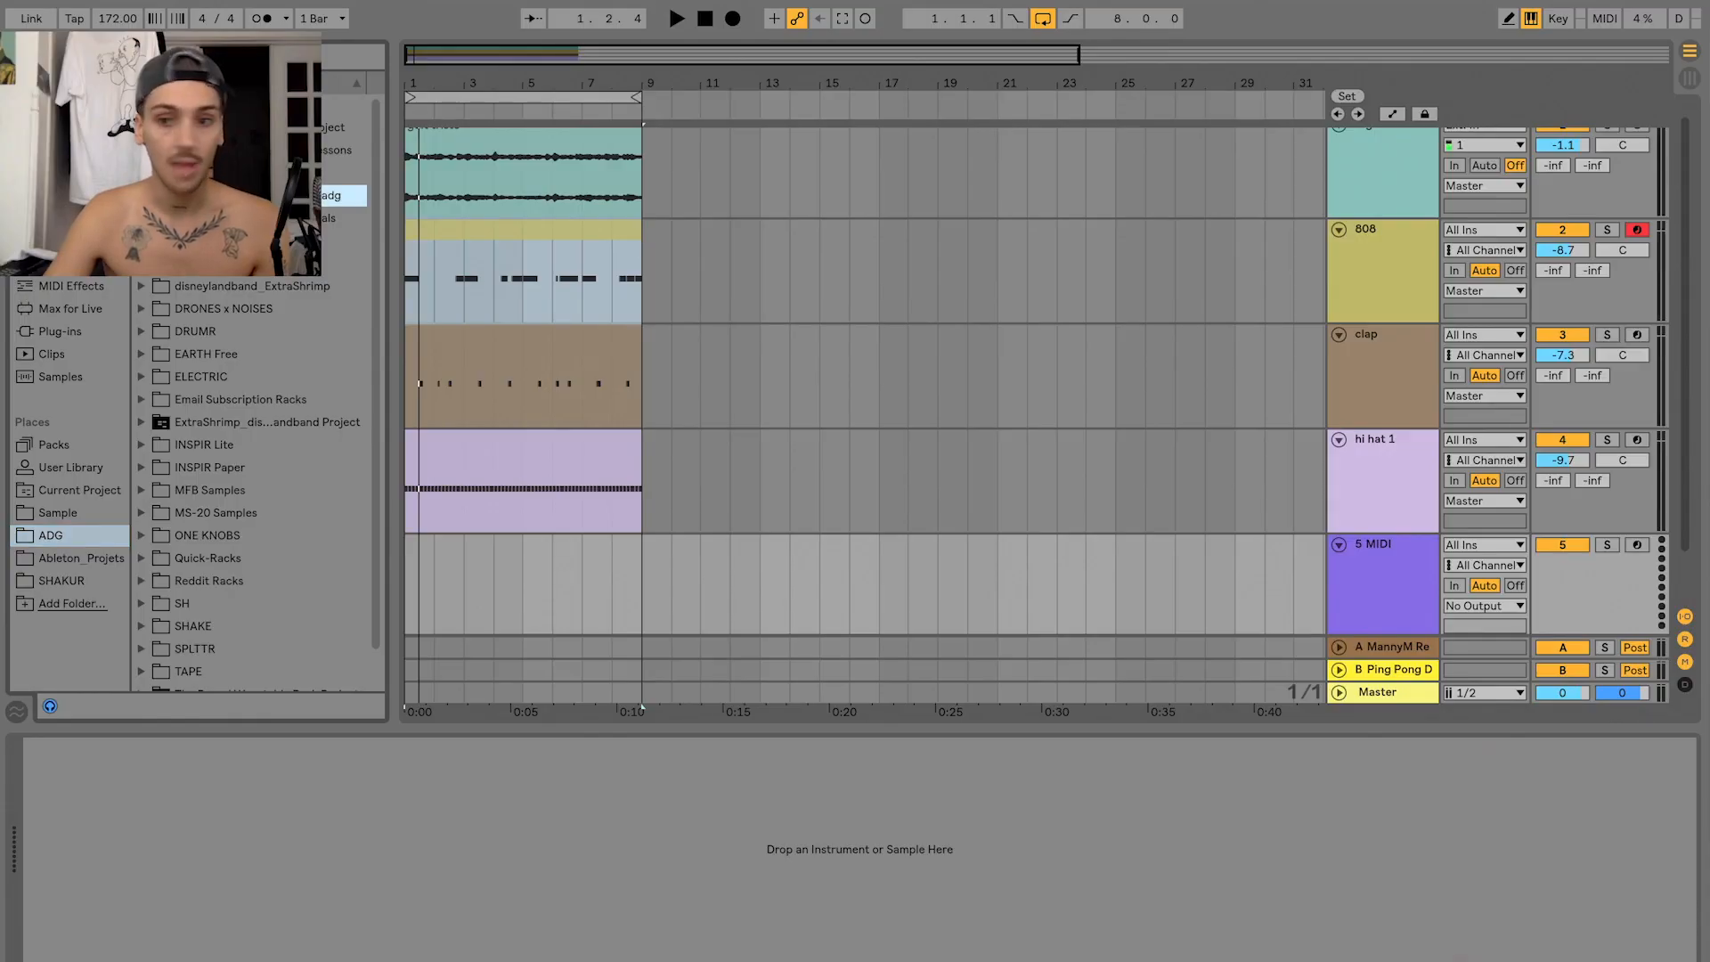
key("Return")
left_click_drag(167, 910, 168, 899)
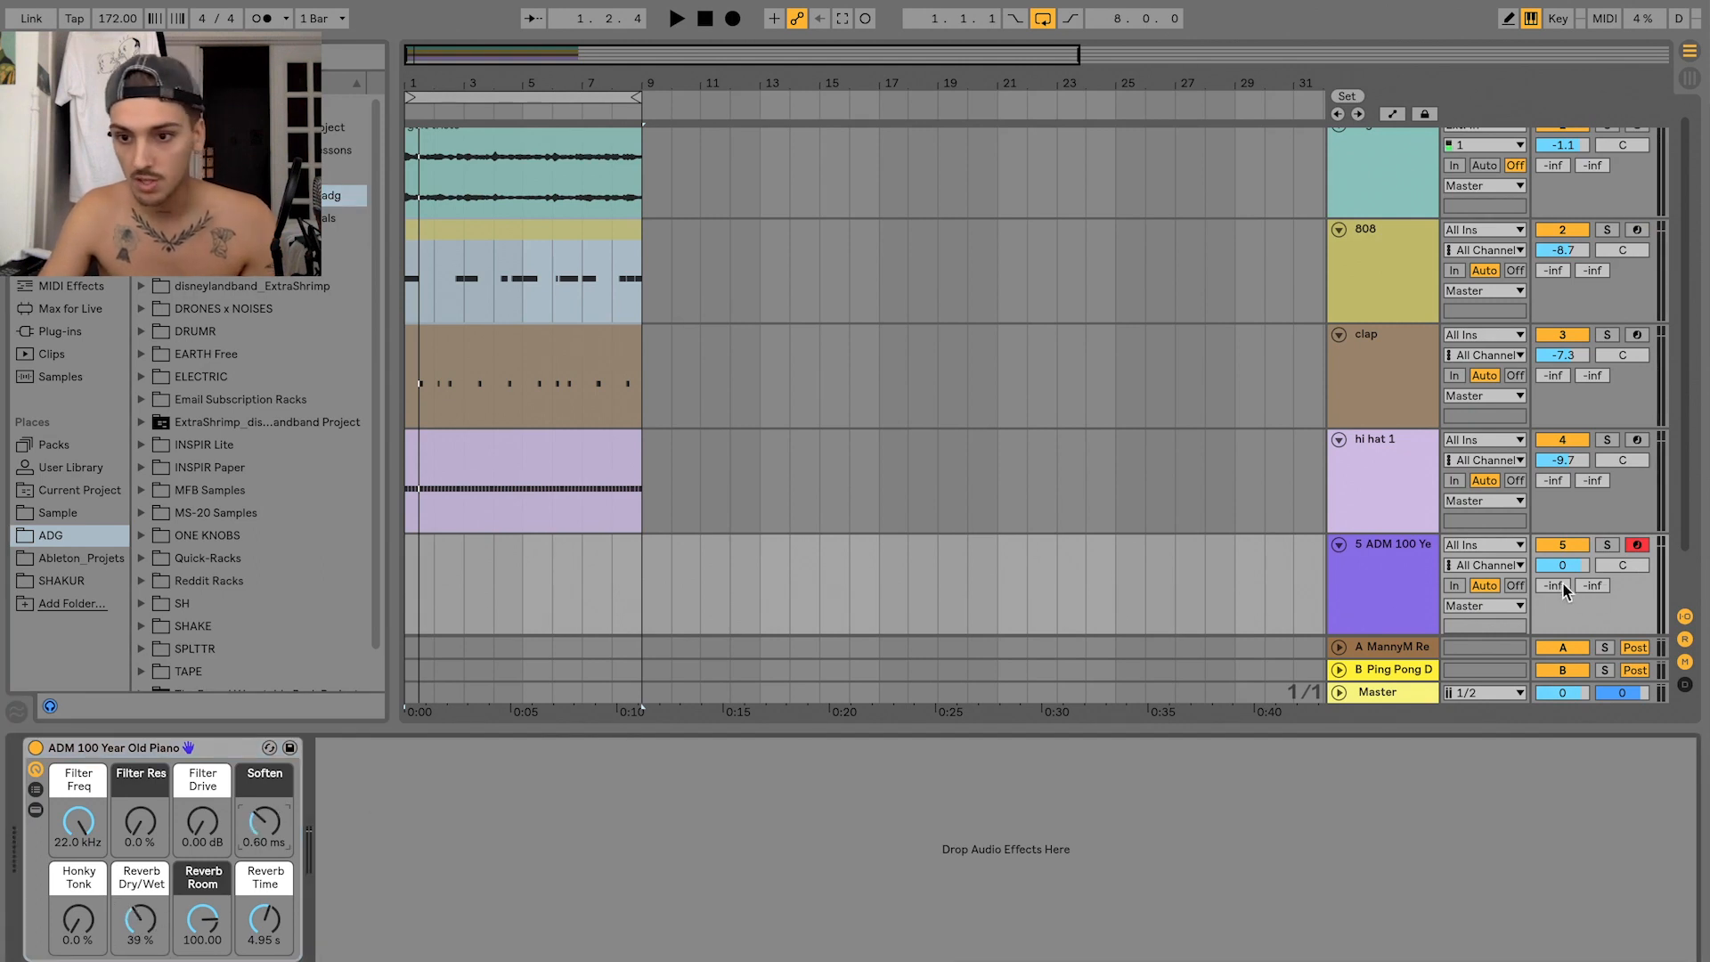
left_click_drag(1562, 564, 1563, 579)
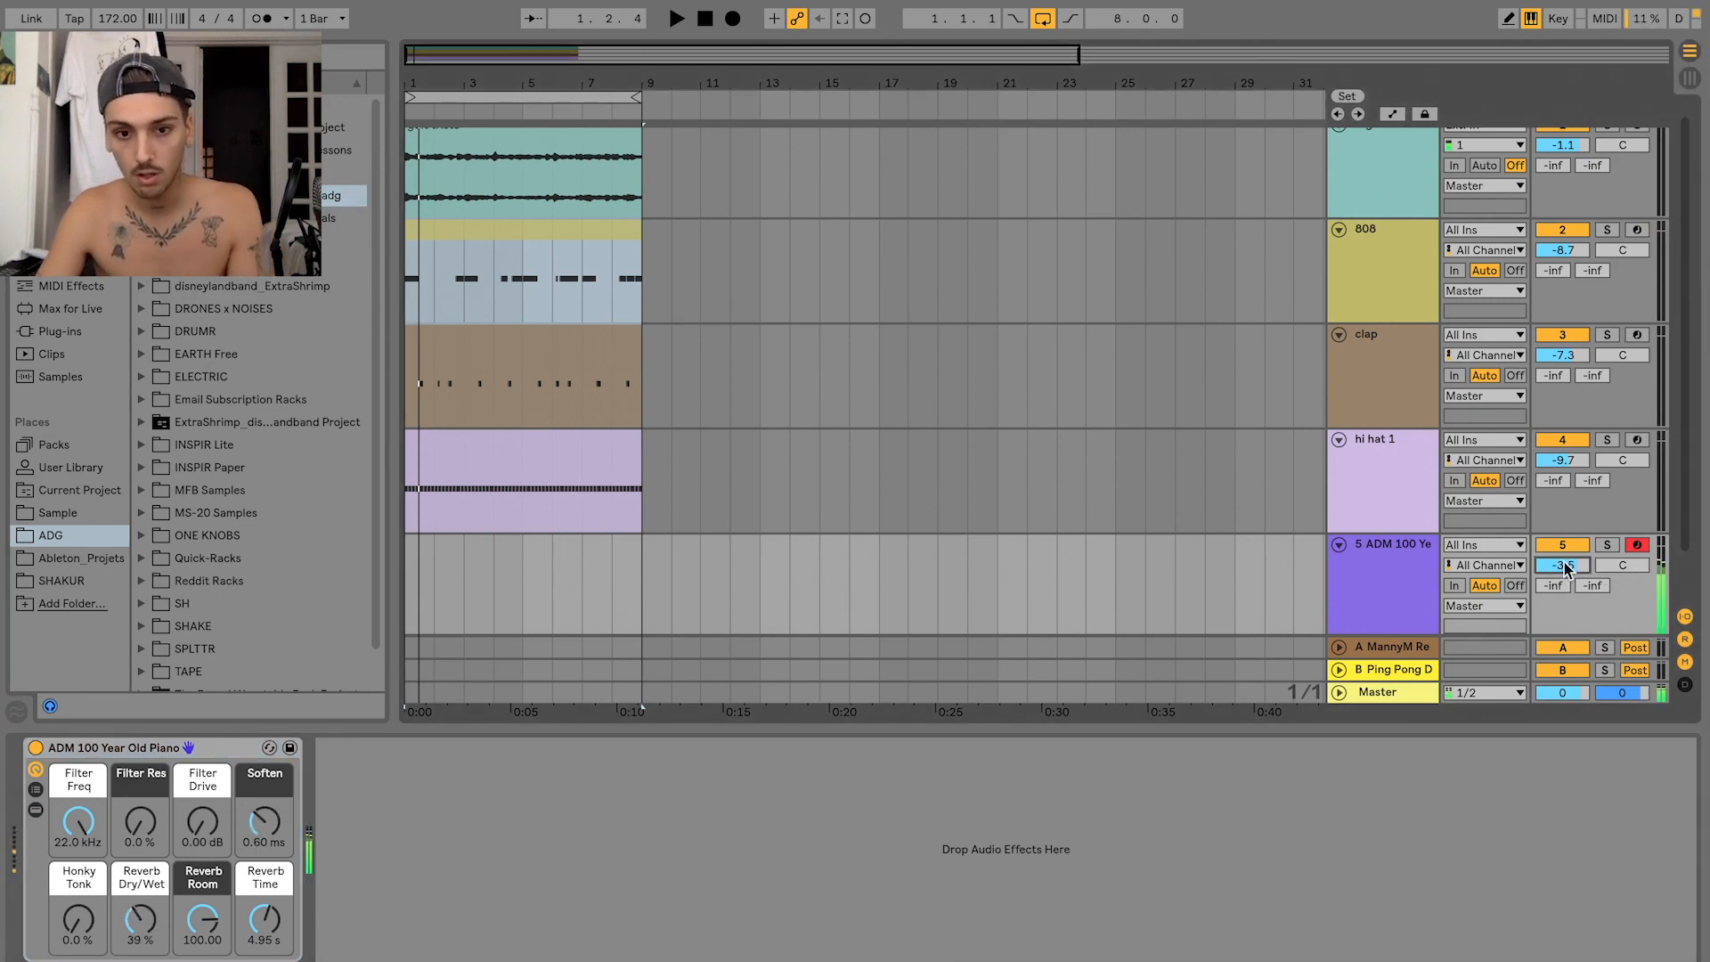
- Solo the guitar and piano tracks and play the guitar loop to work out its notes on the piano
scroll(1520, 376, "up", 1)
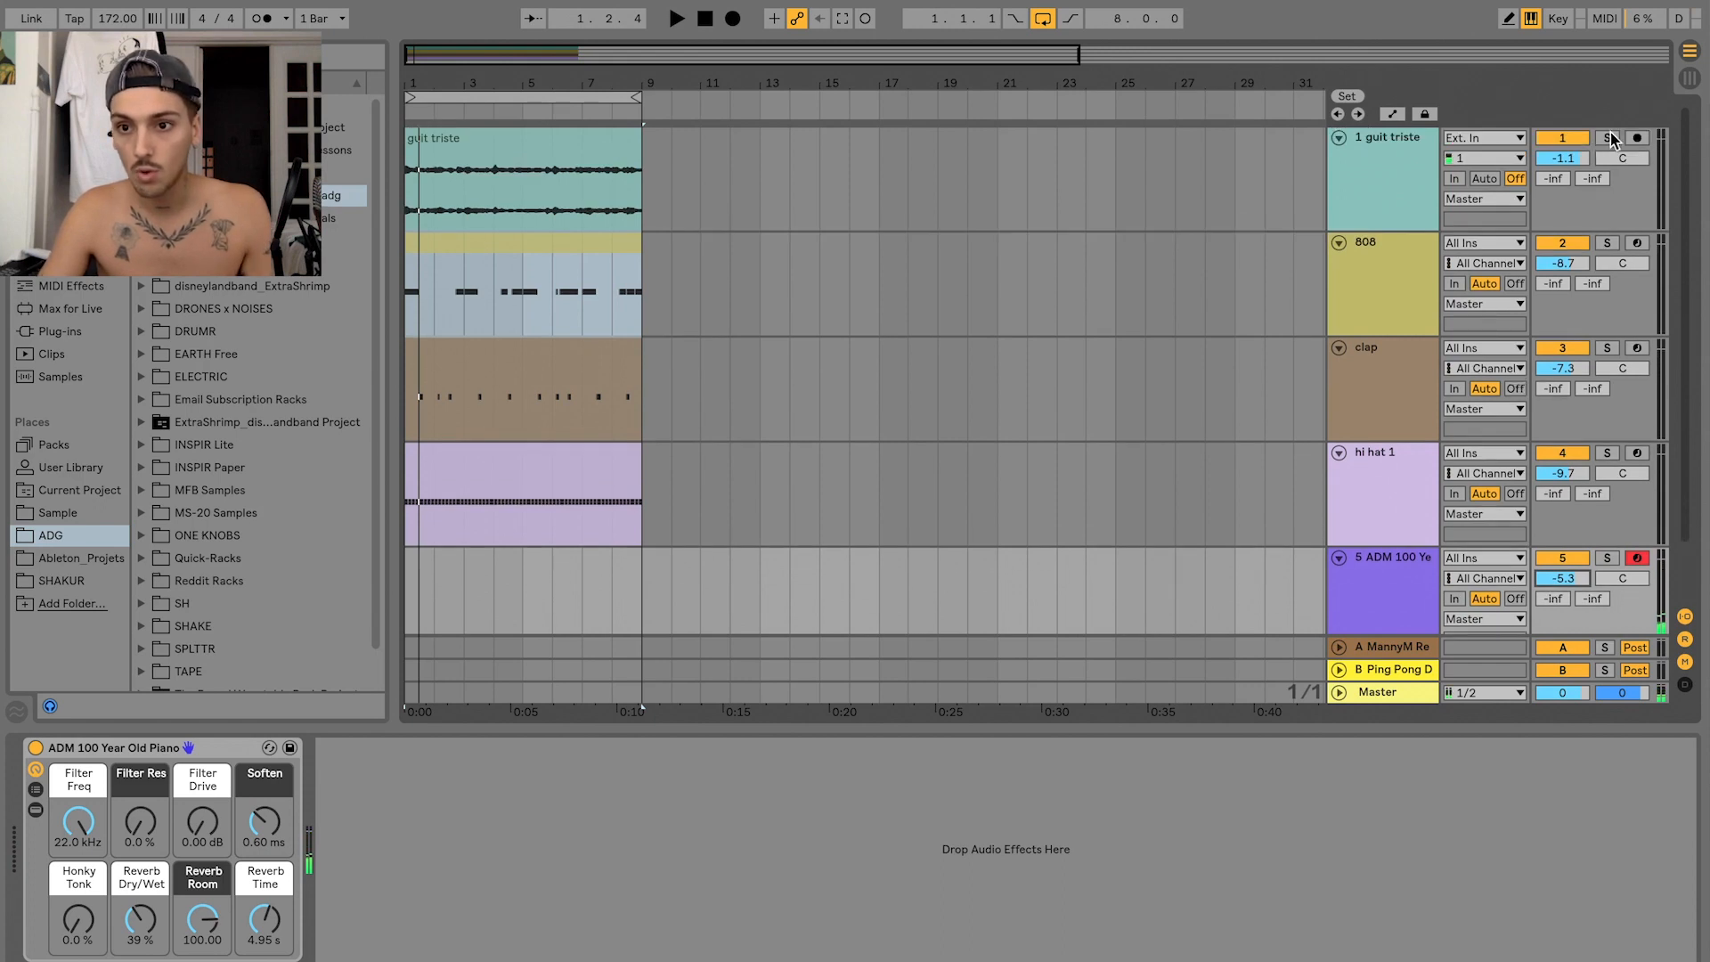
left_click(1609, 138)
scroll(1602, 354, "down", 3)
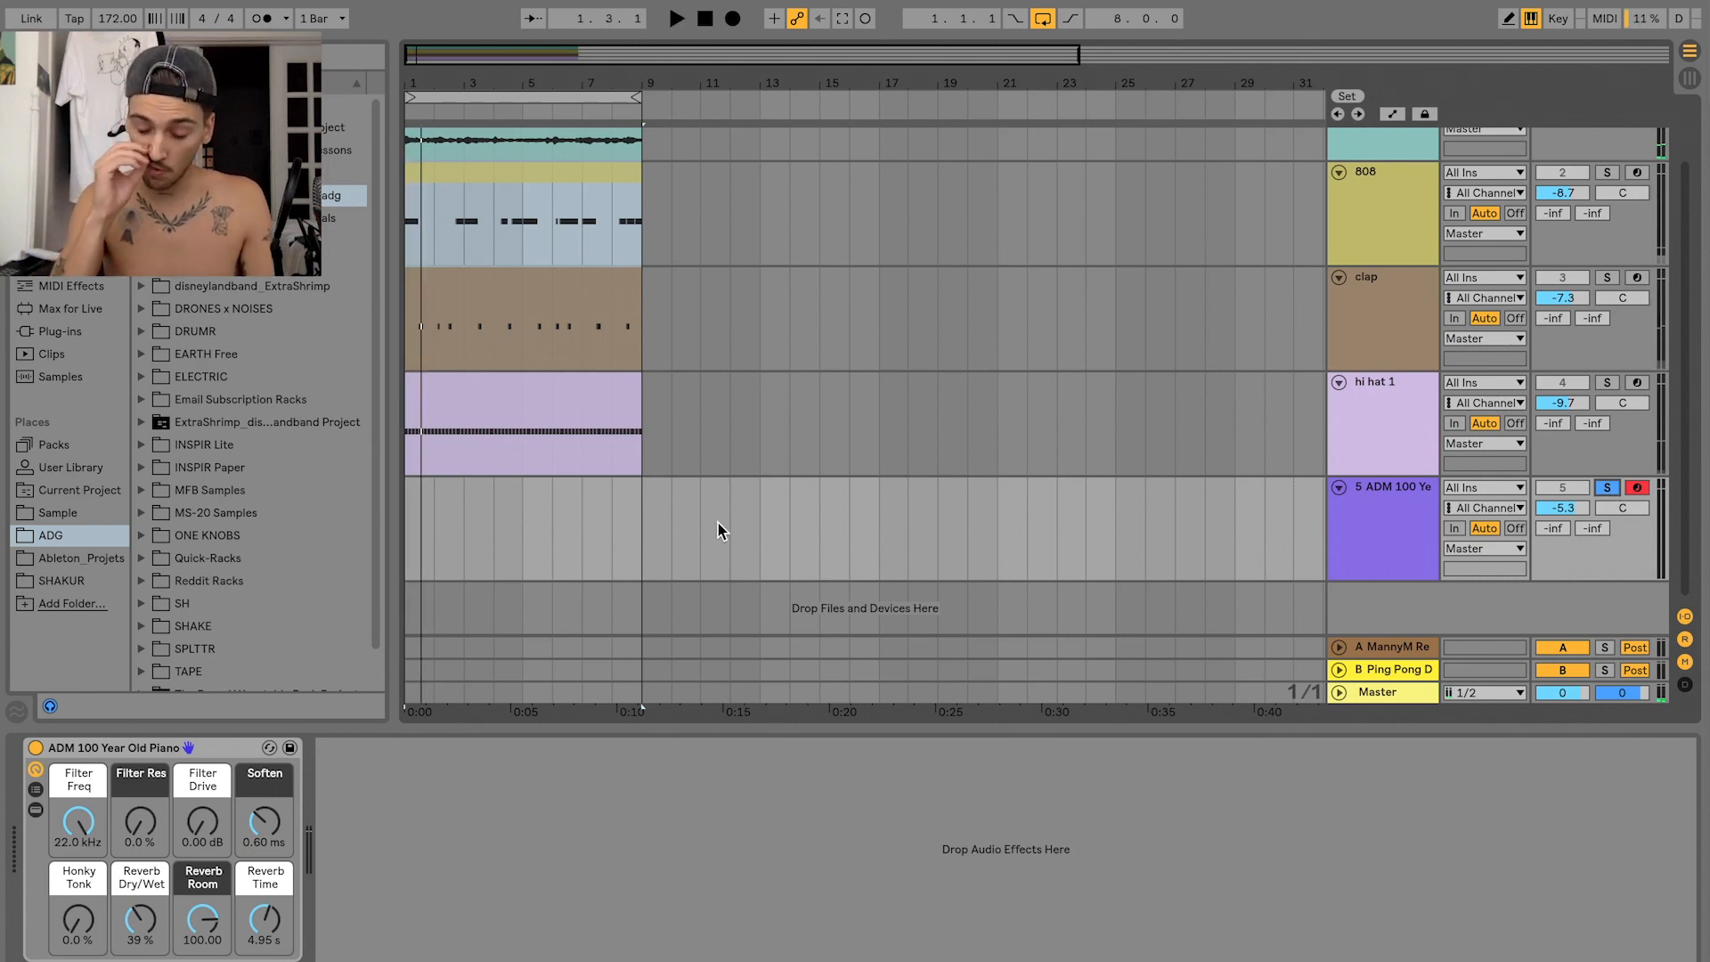
key("space")
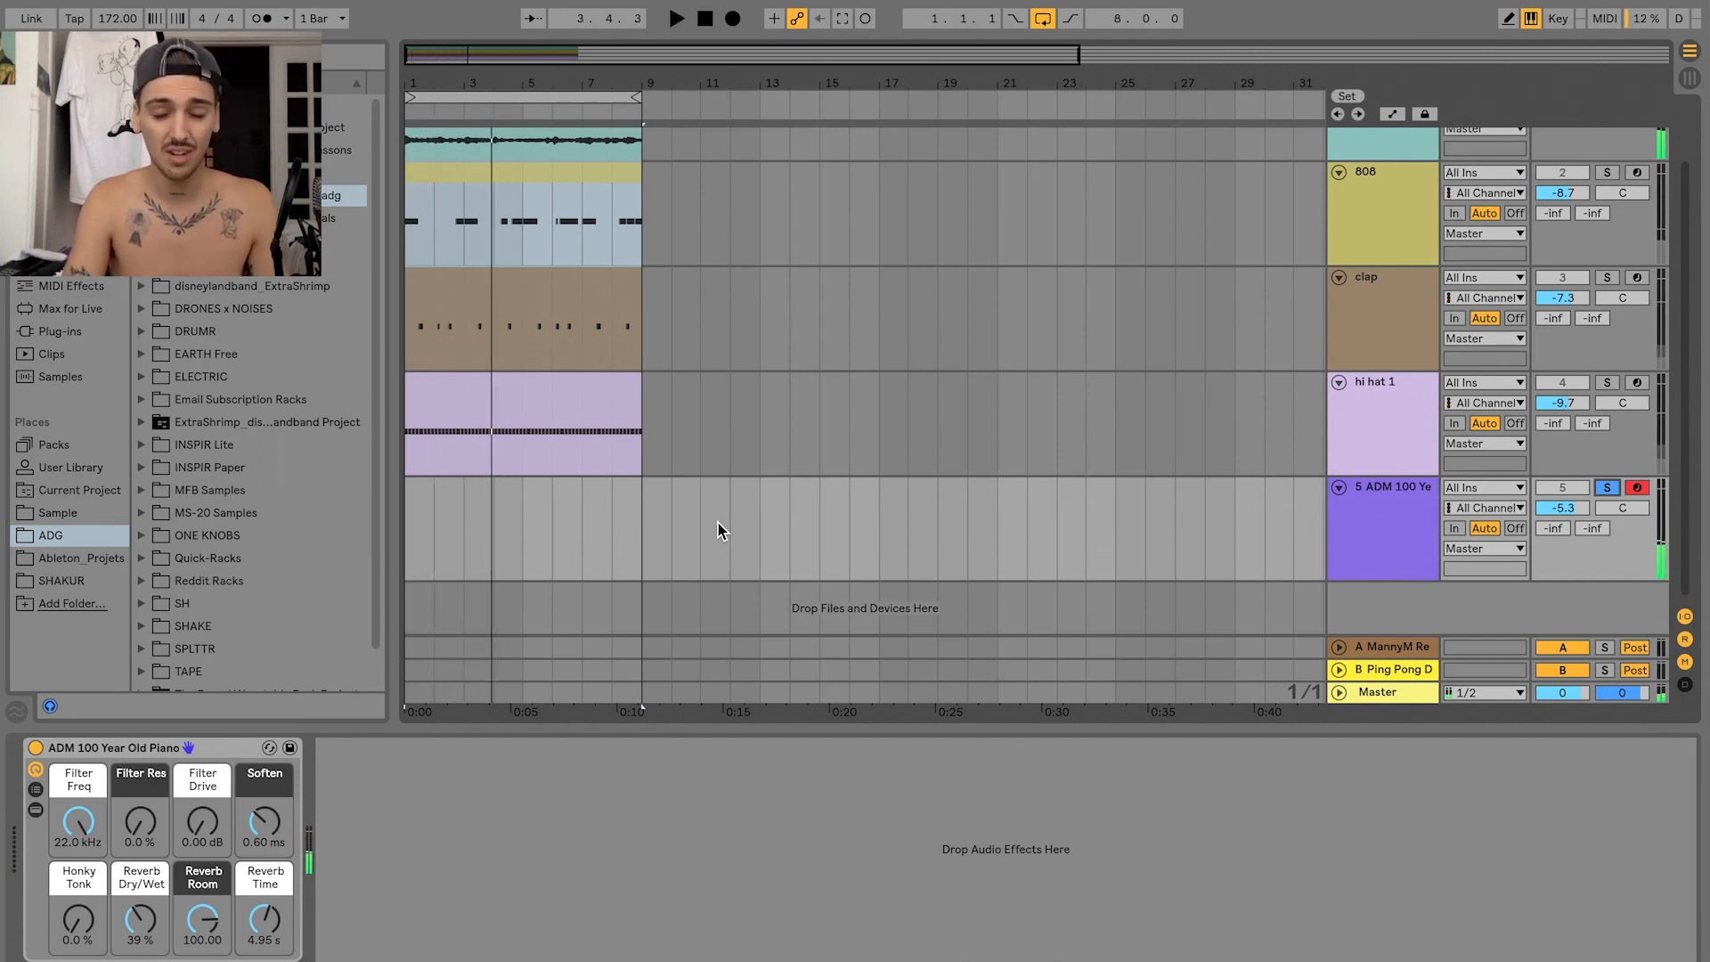
key("space")
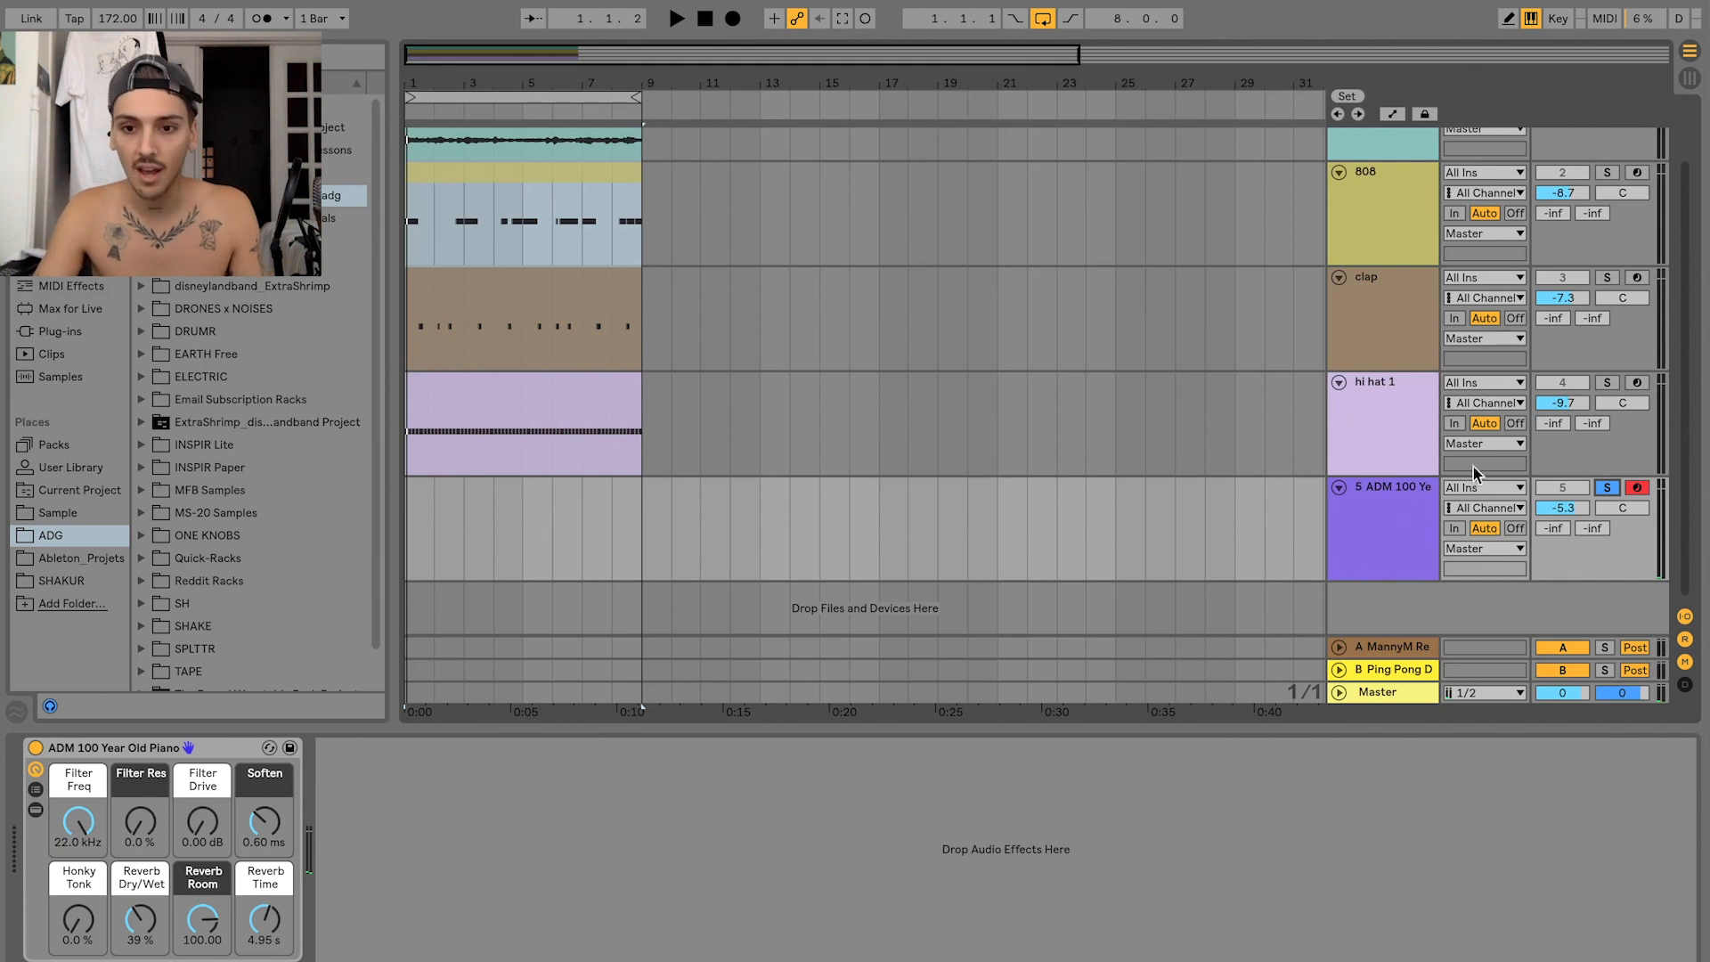
- Insert an empty eight-bar MIDI clip on the piano track, from bar 1 to bar 9
left_click(1212, 497)
left_click_drag(642, 511, 401, 519)
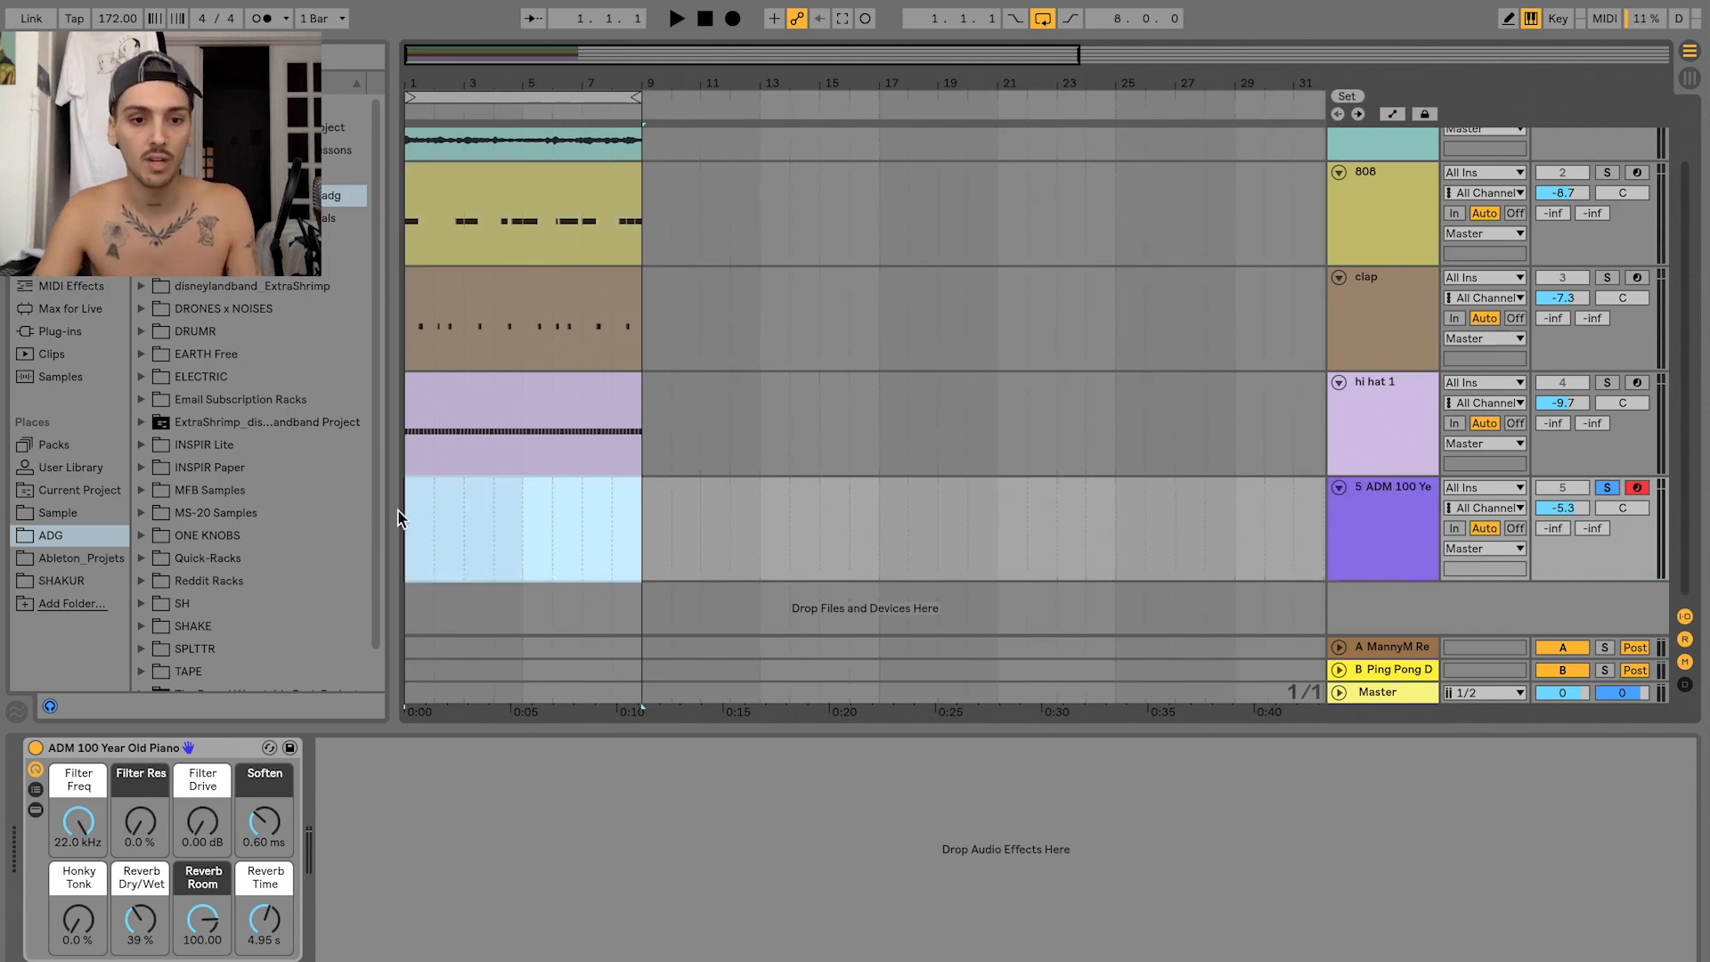
key("ctrl+shift+m")
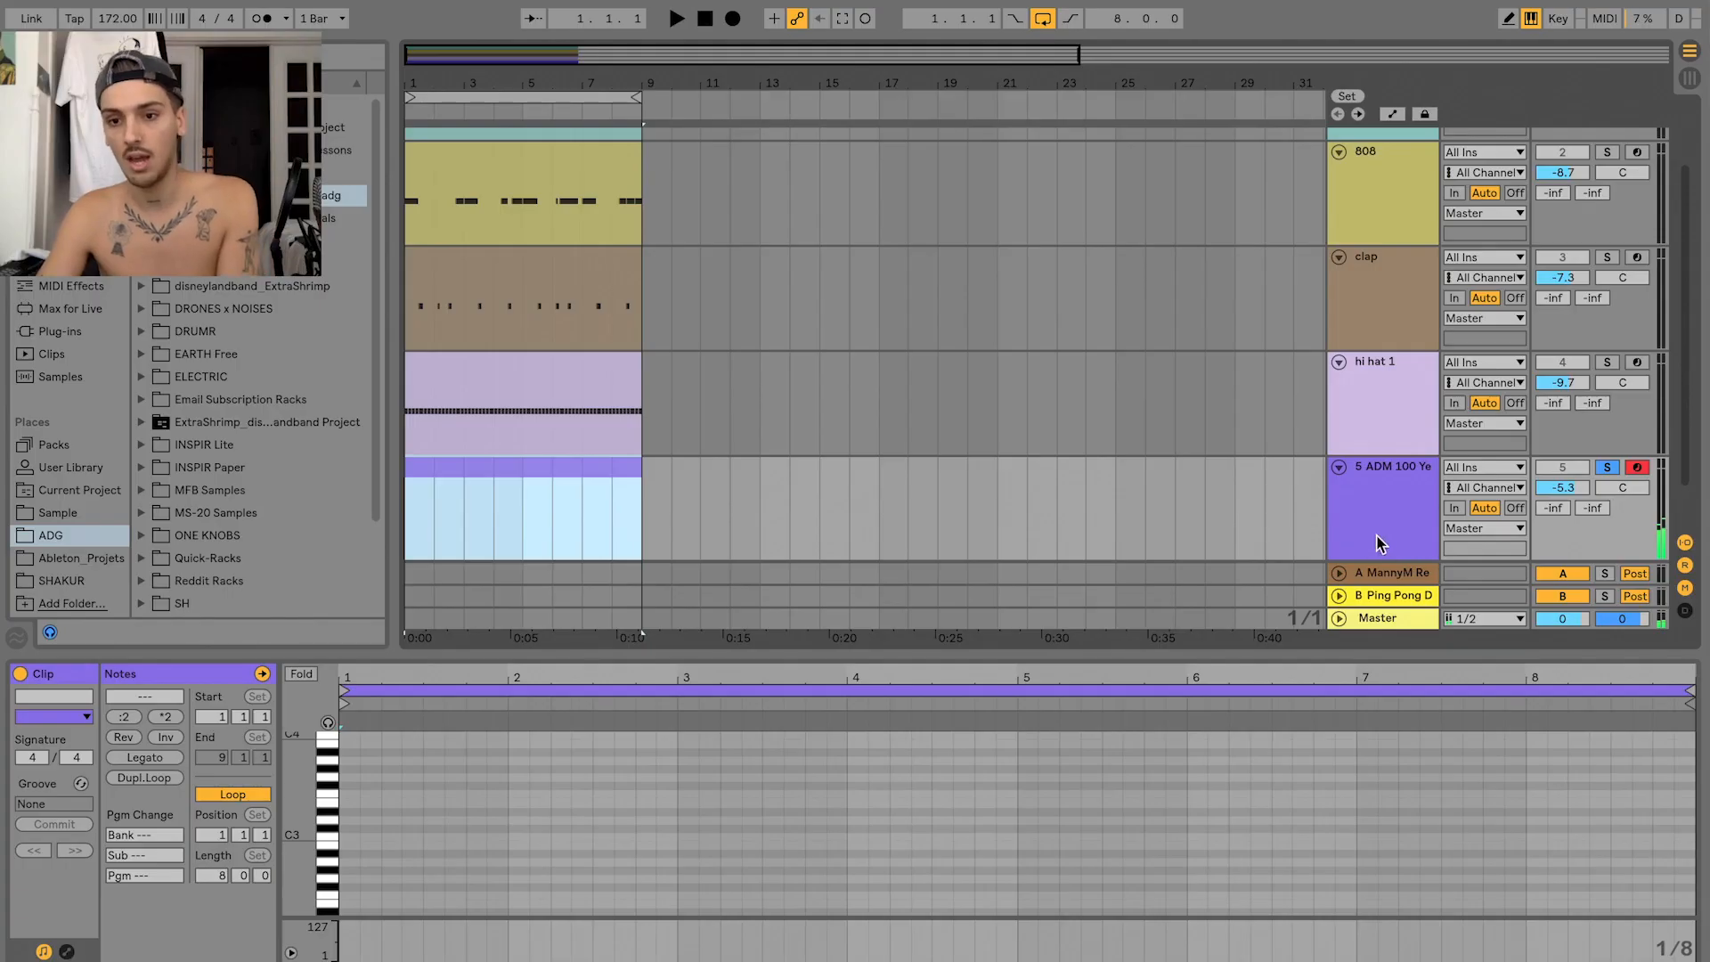
- Delete the ADM 100 Year Old Piano track
left_click(1378, 538)
key("Delete")
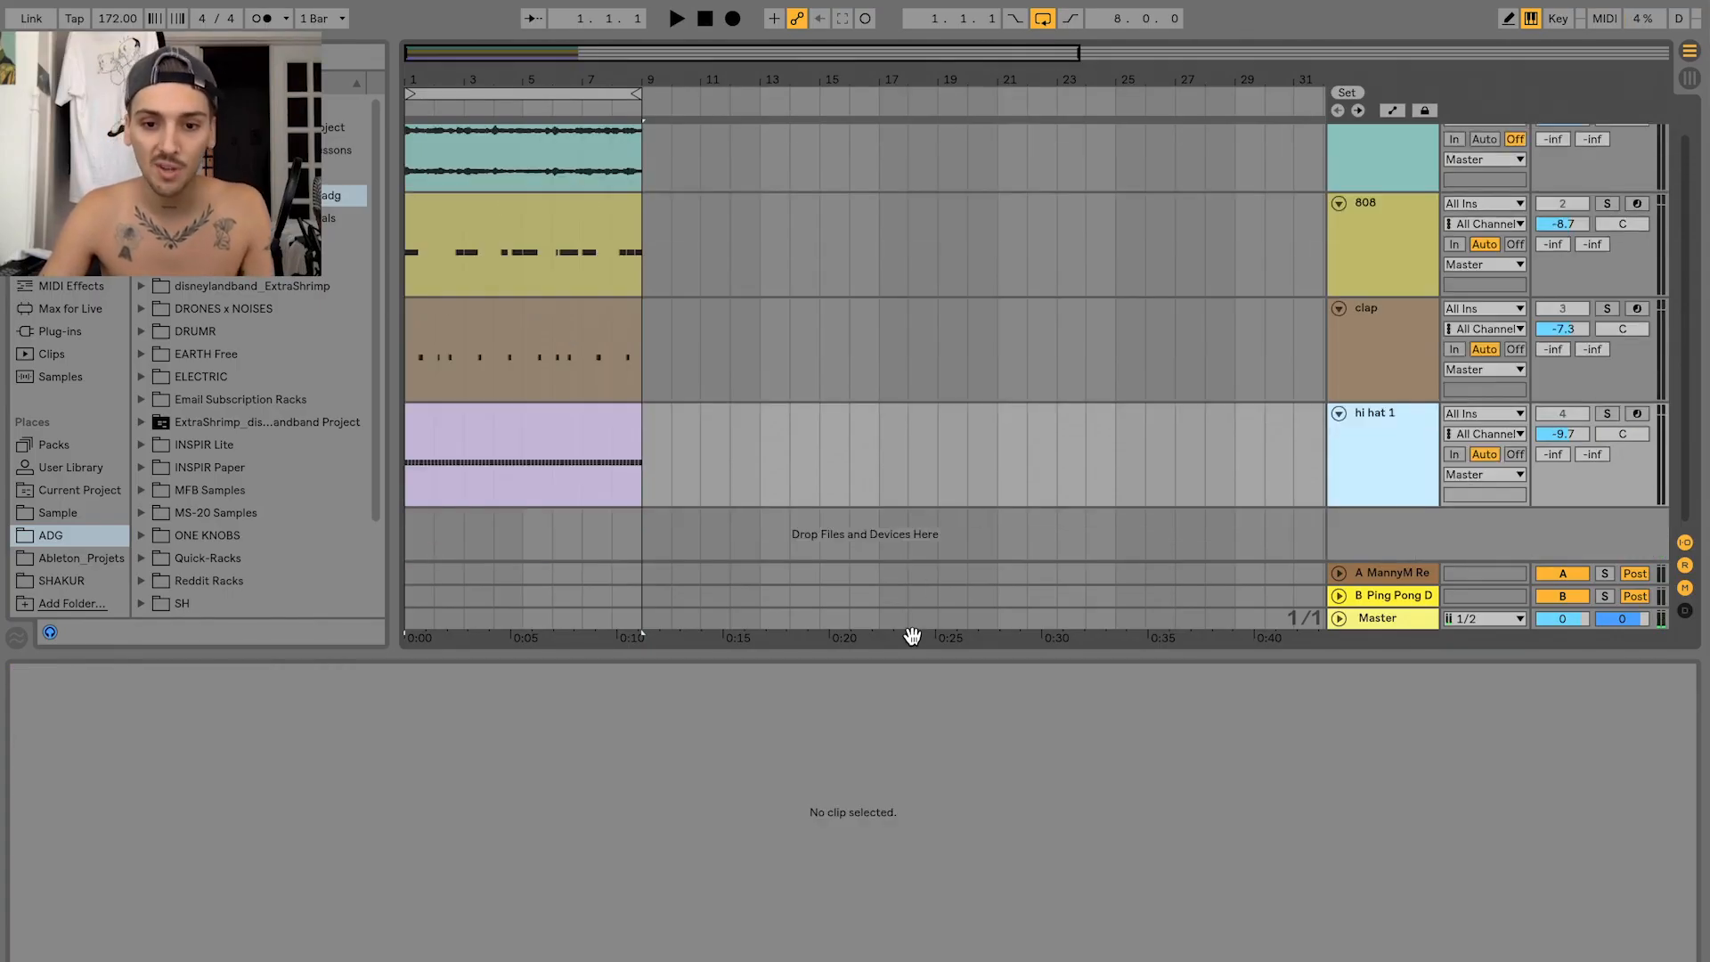
left_click_drag(920, 651, 930, 725)
- In the 808 clip, raise the note at 2.4 to D#3 while the beat plays
left_click(459, 259)
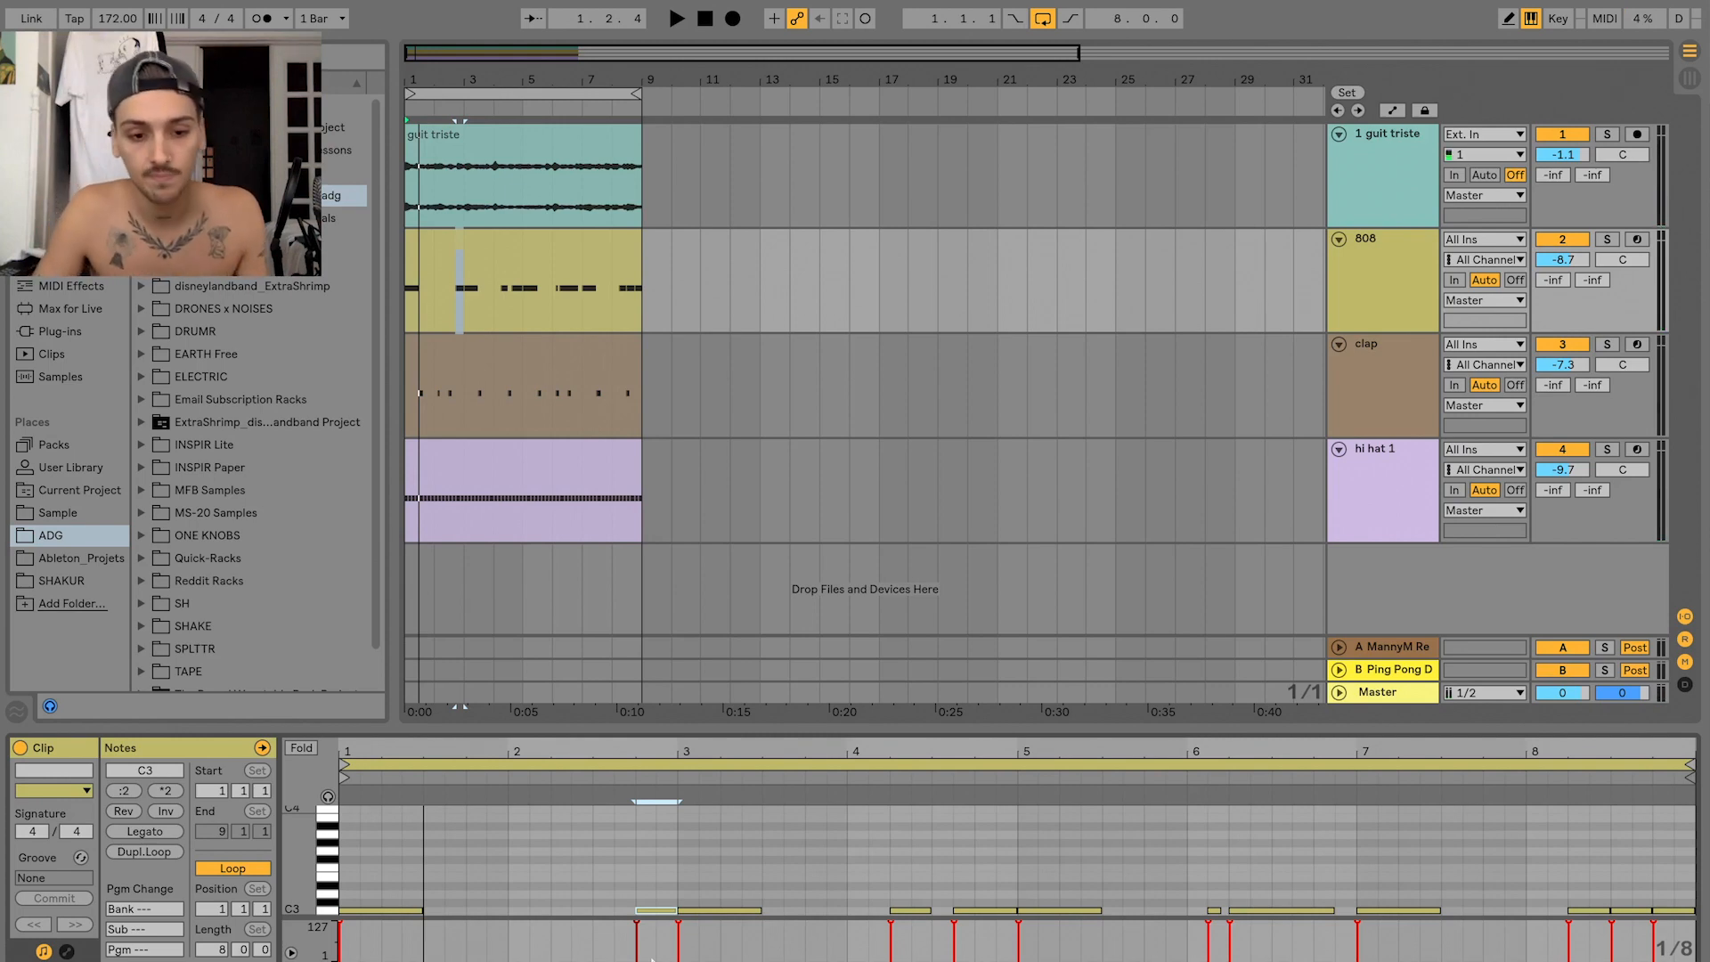
key("Up")
key("space")
key("Up")
key("Up")
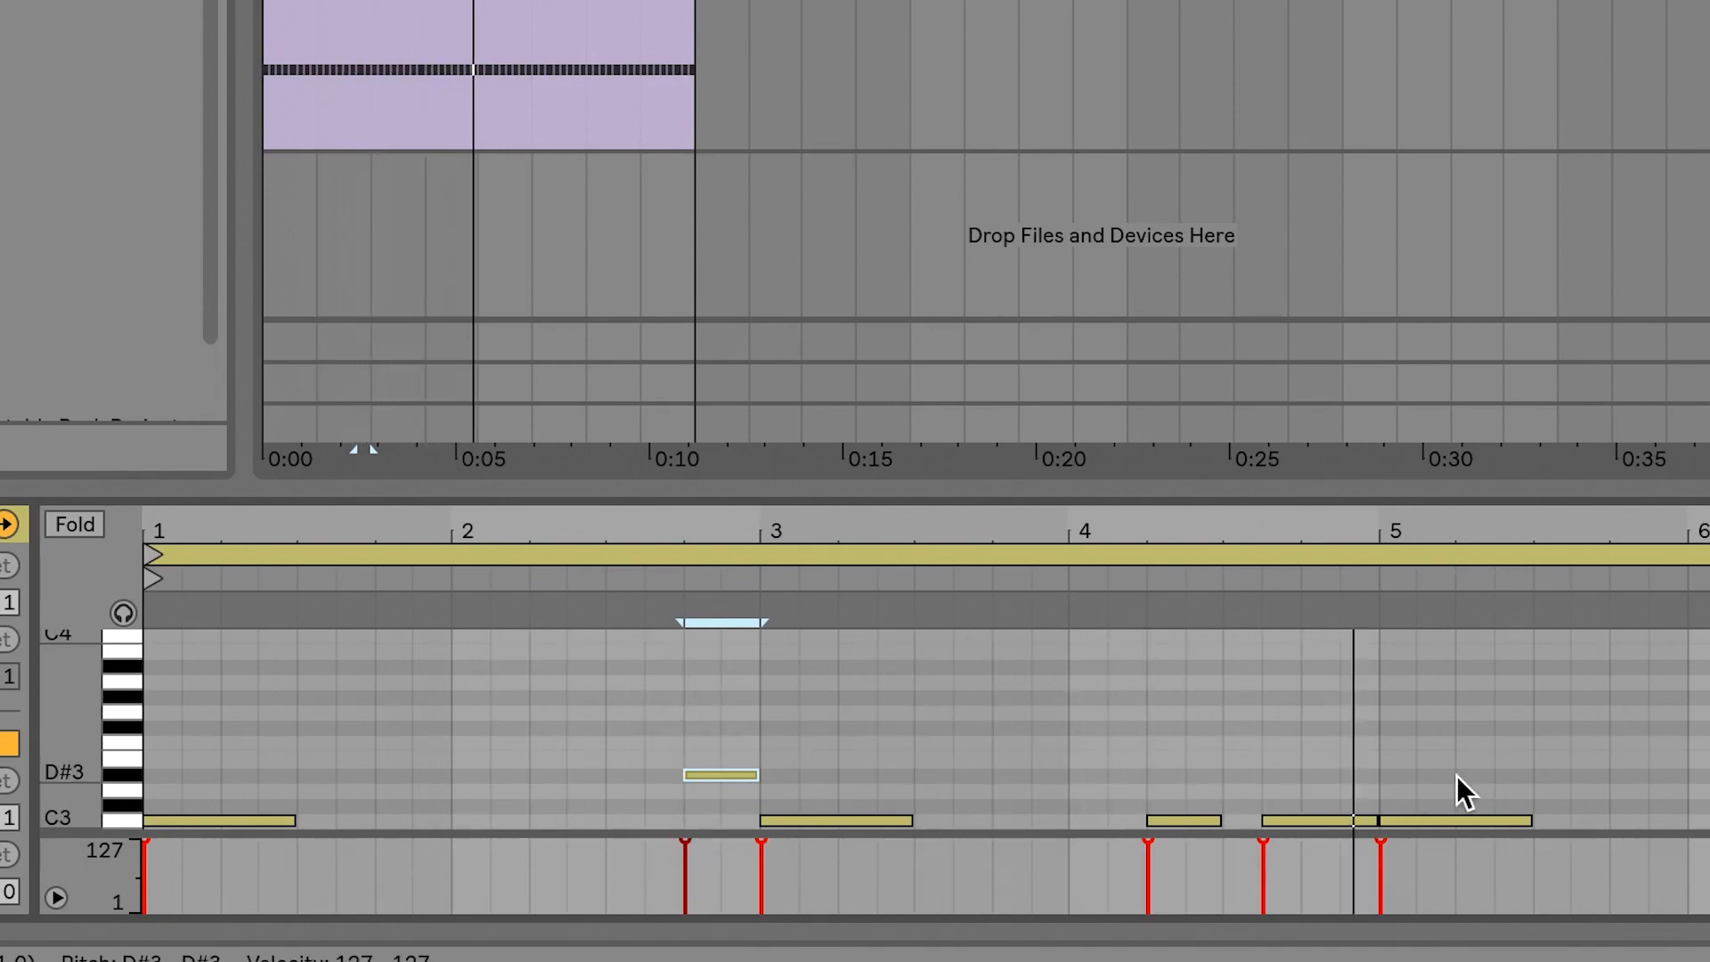
- Raise the short note just after the start of bar 6 in the 808 clip to D#3 during playback
left_click(1619, 820)
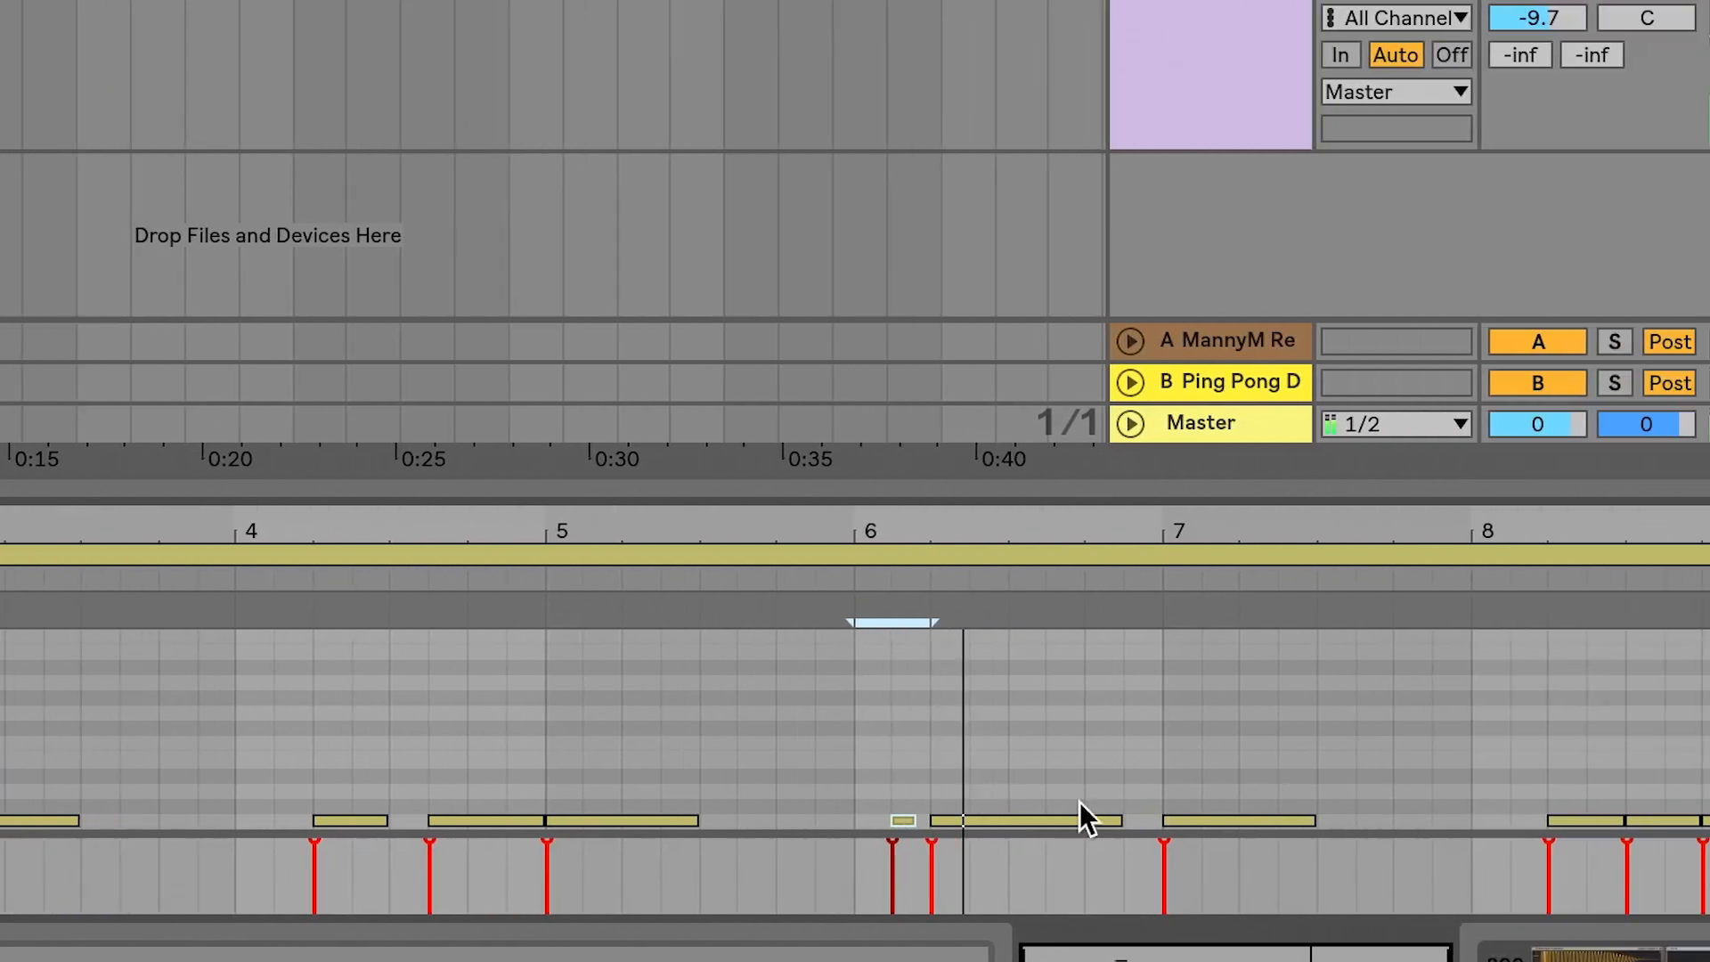
key("space")
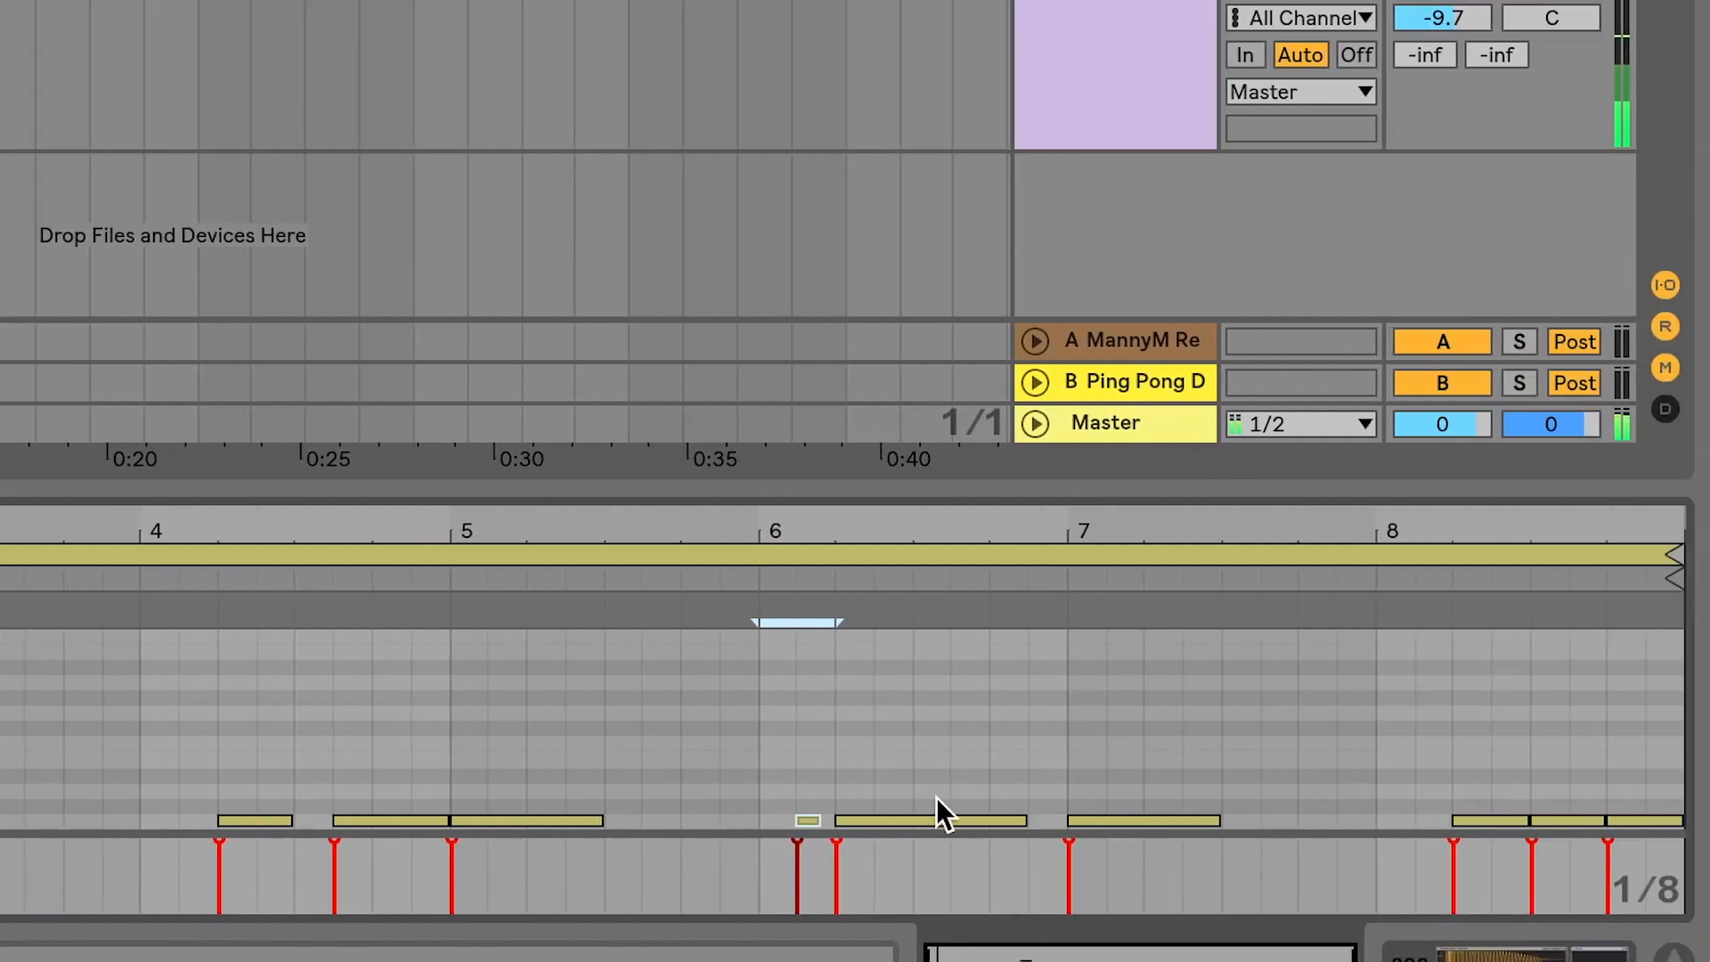
left_click(932, 820)
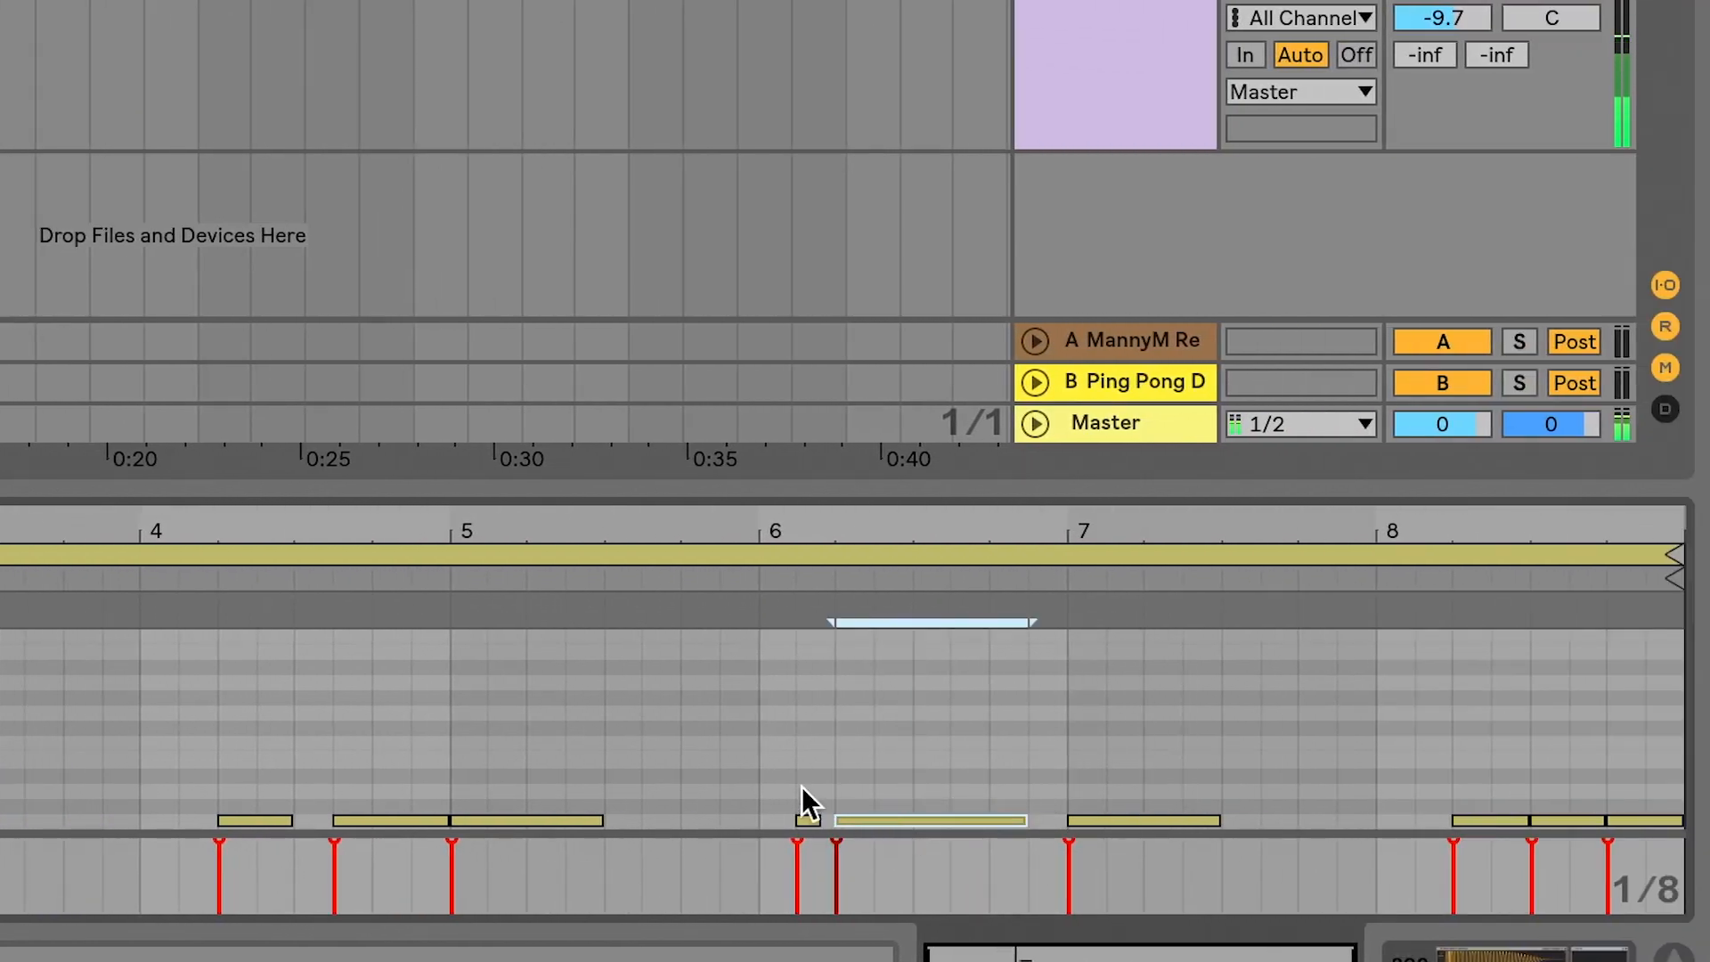
left_click(806, 821)
key("Up")
key("Up")
key("space")
key("Up")
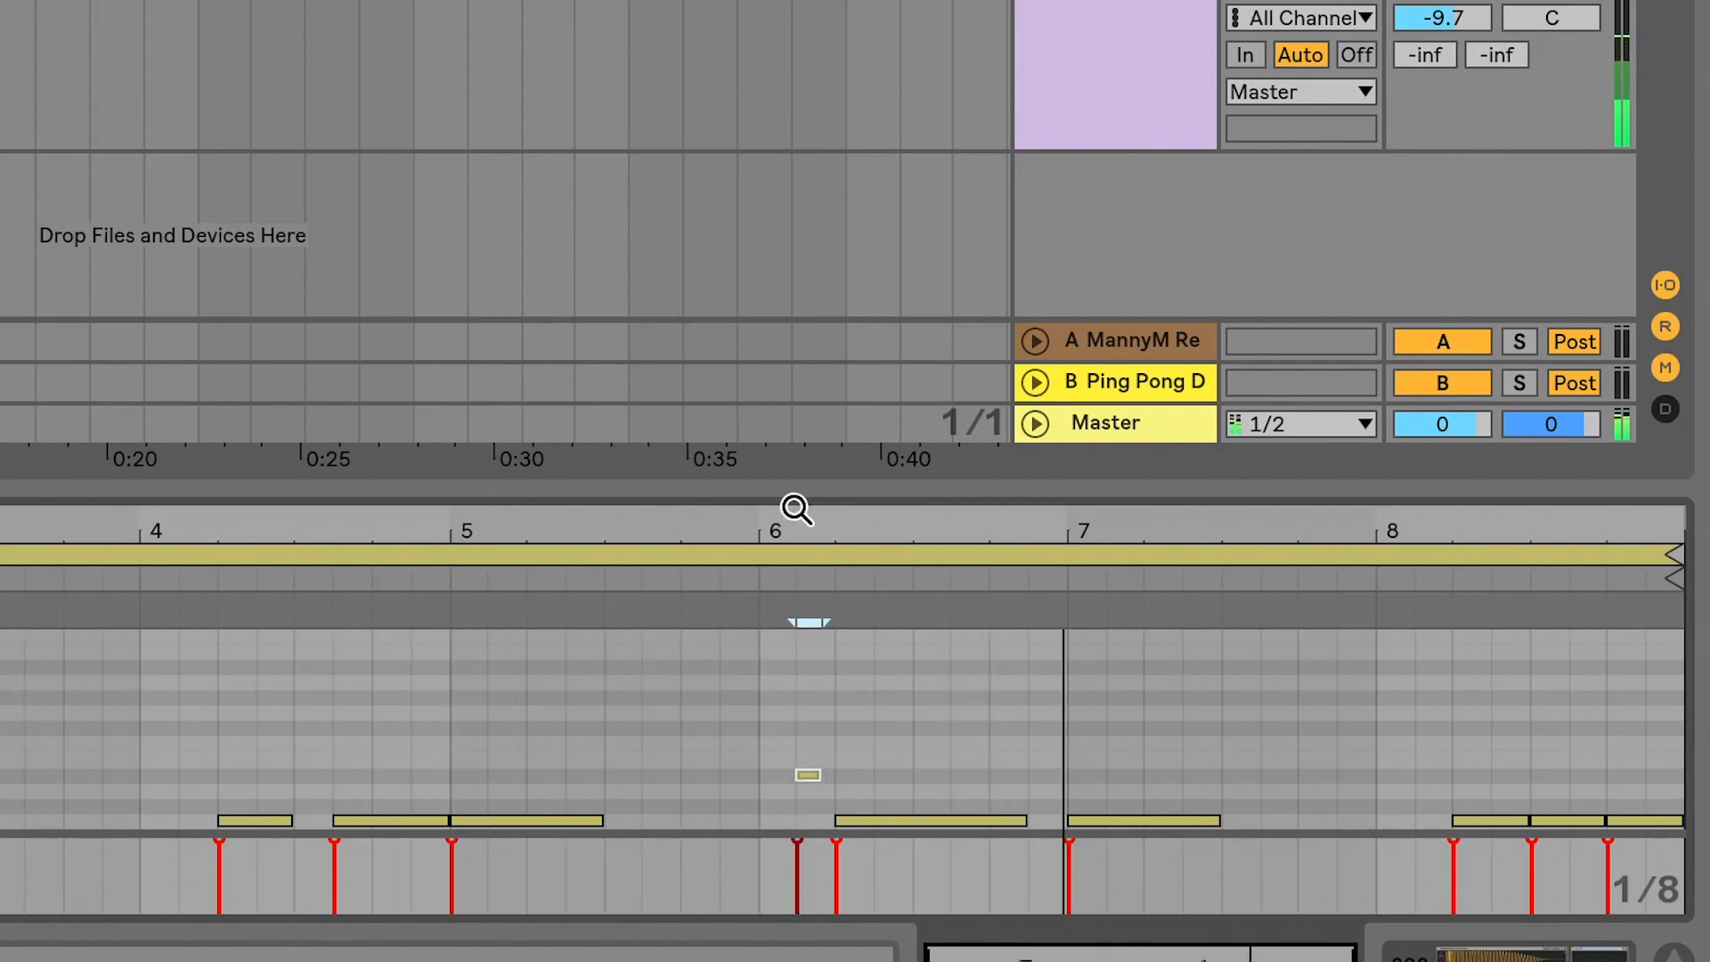
- Arm the 808 track and raise its notes at 8.2, 8.3 and 8.4 to F3, D#3 and C#3
left_click(1505, 818)
key("space")
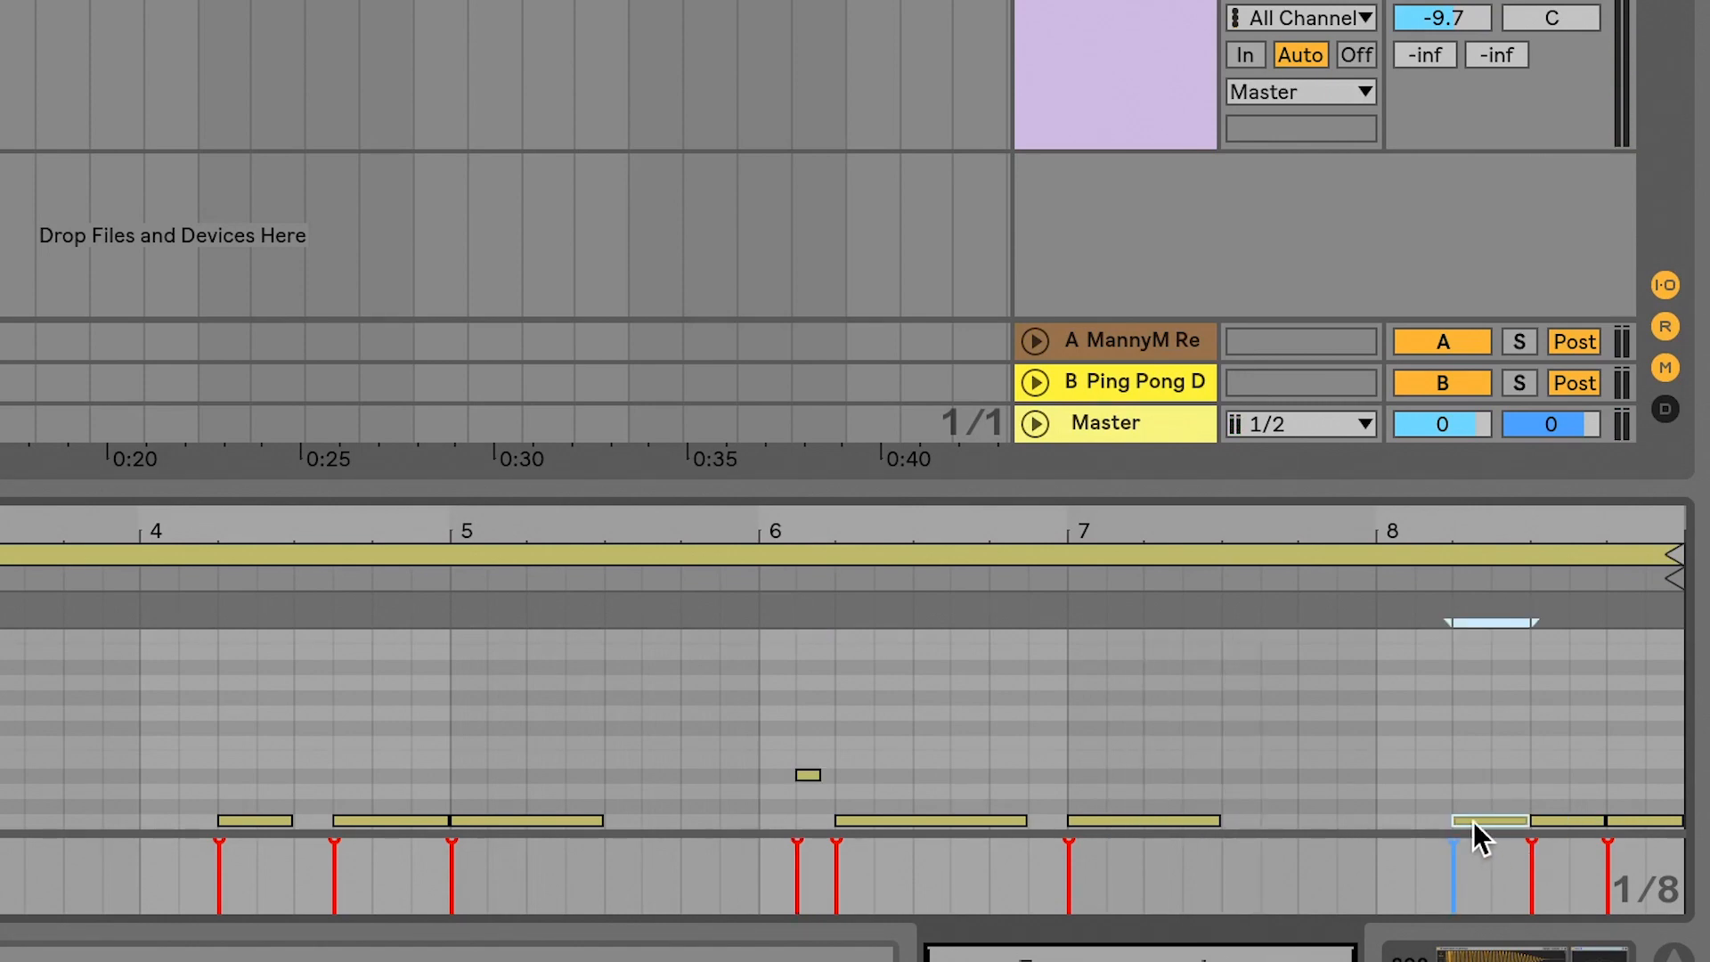
left_click_drag(1474, 821, 1468, 740)
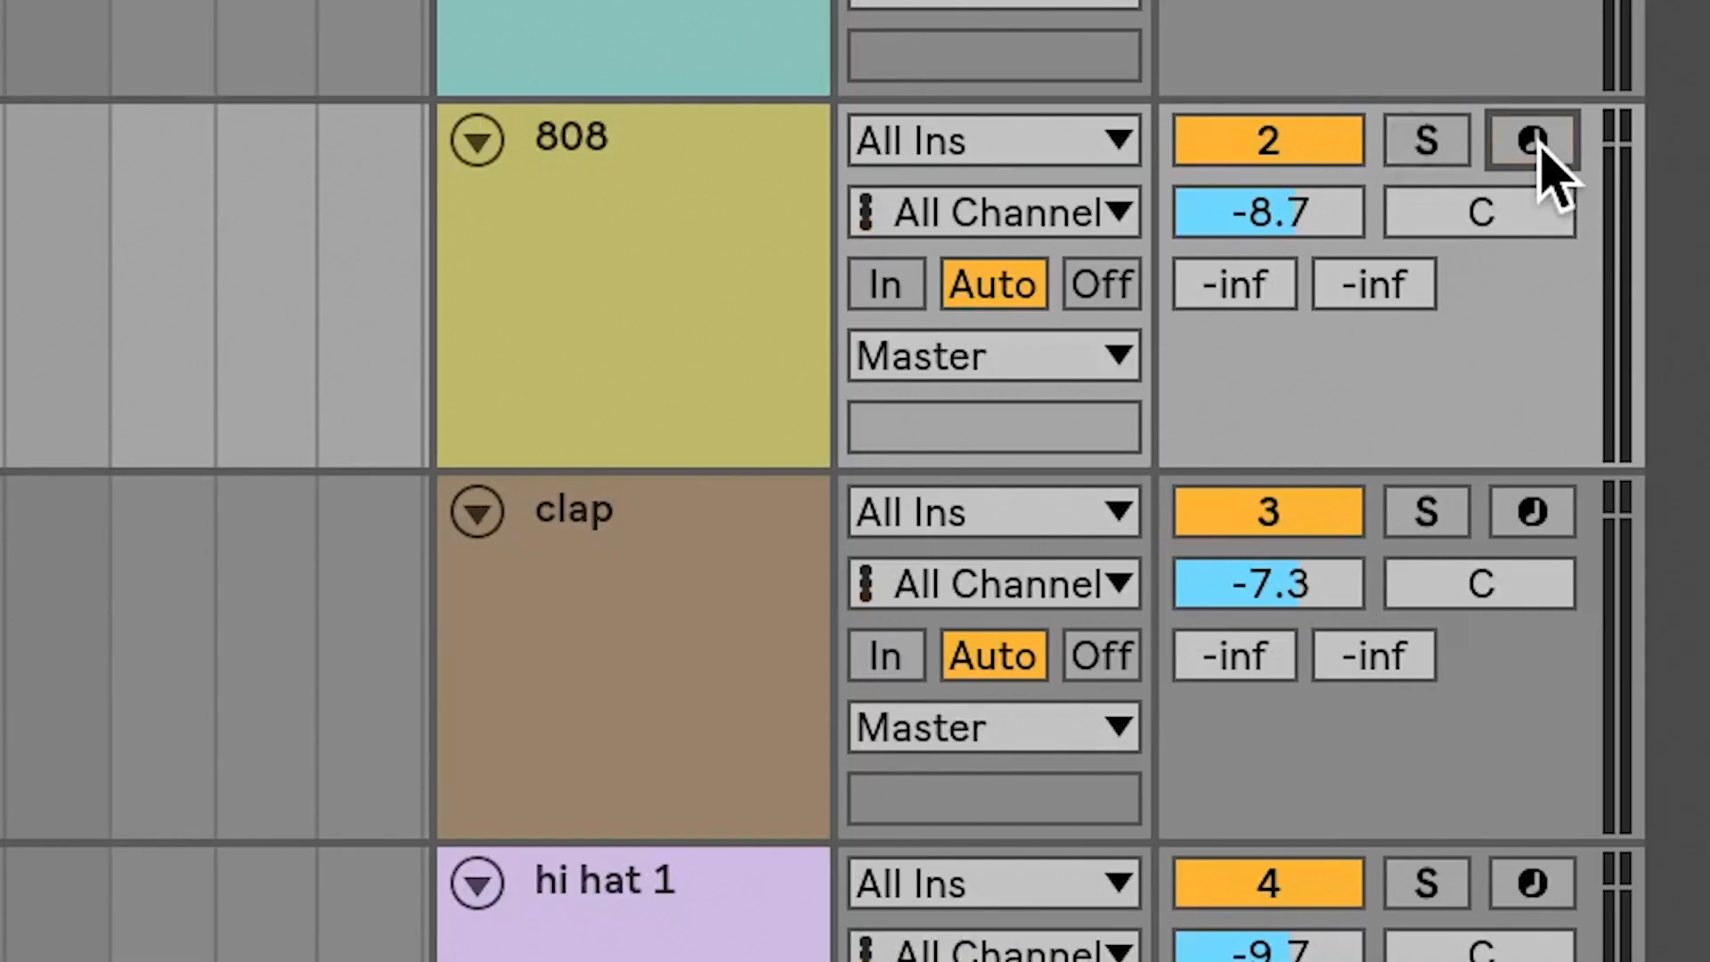
left_click(1637, 239)
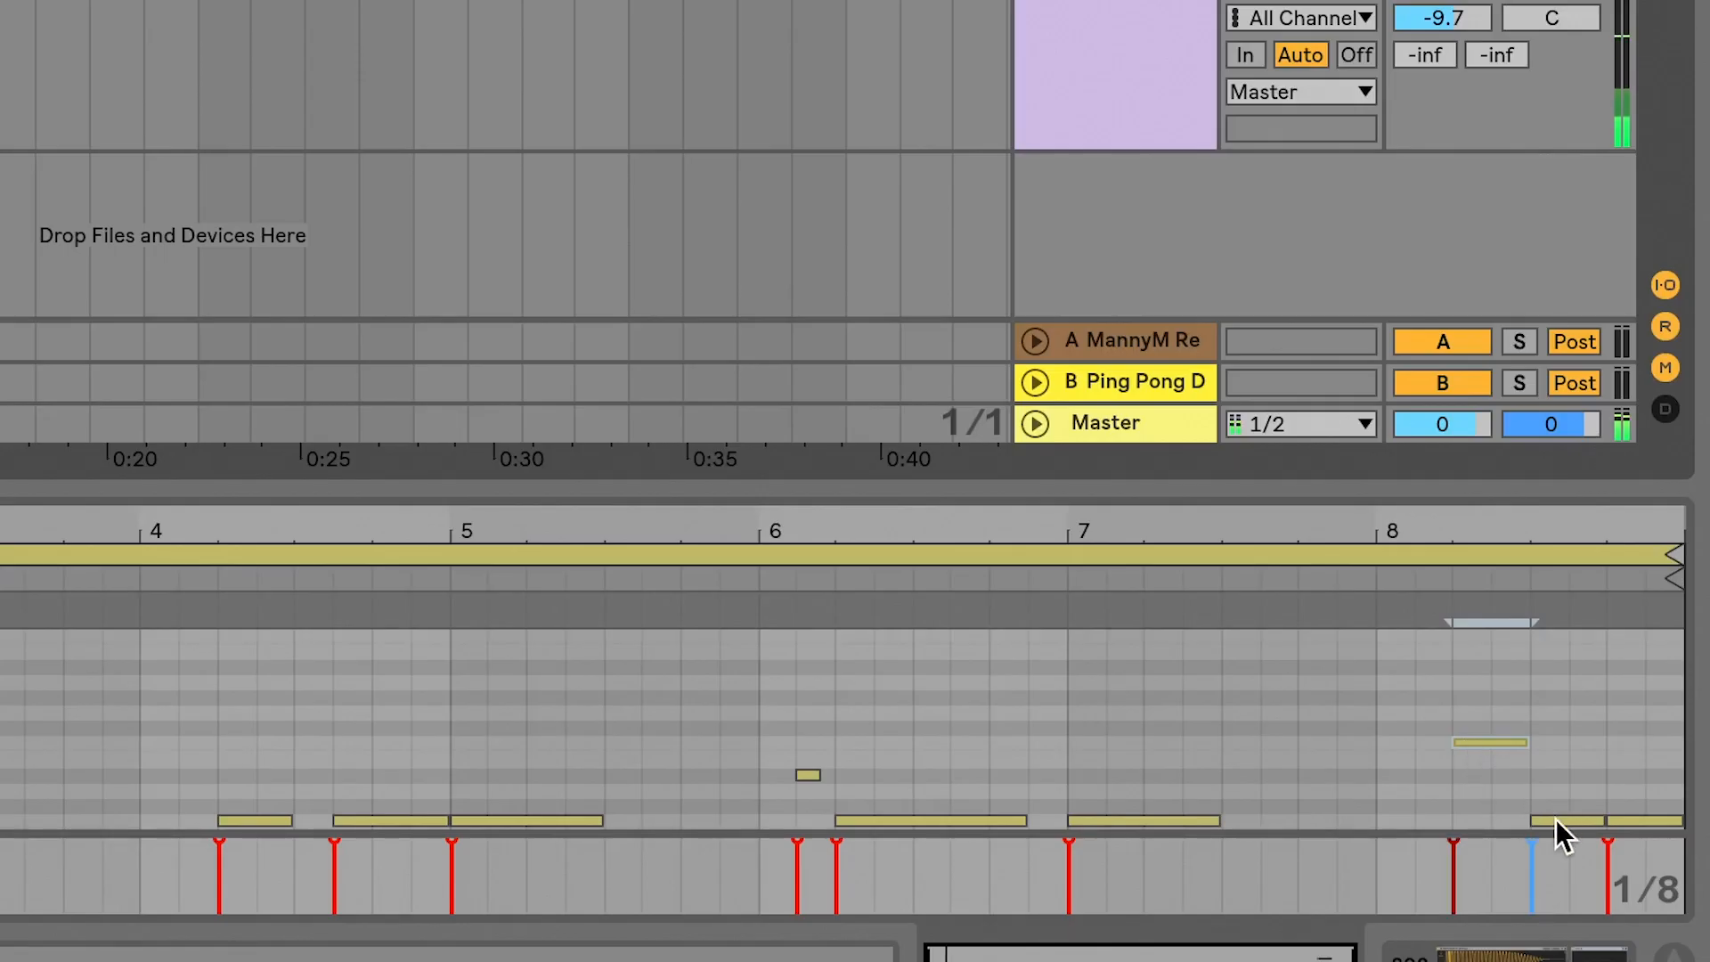
left_click_drag(1555, 819, 1641, 806)
- Play the beat and lower the hi hat 1 track's volume to -9.9 dB
key("space")
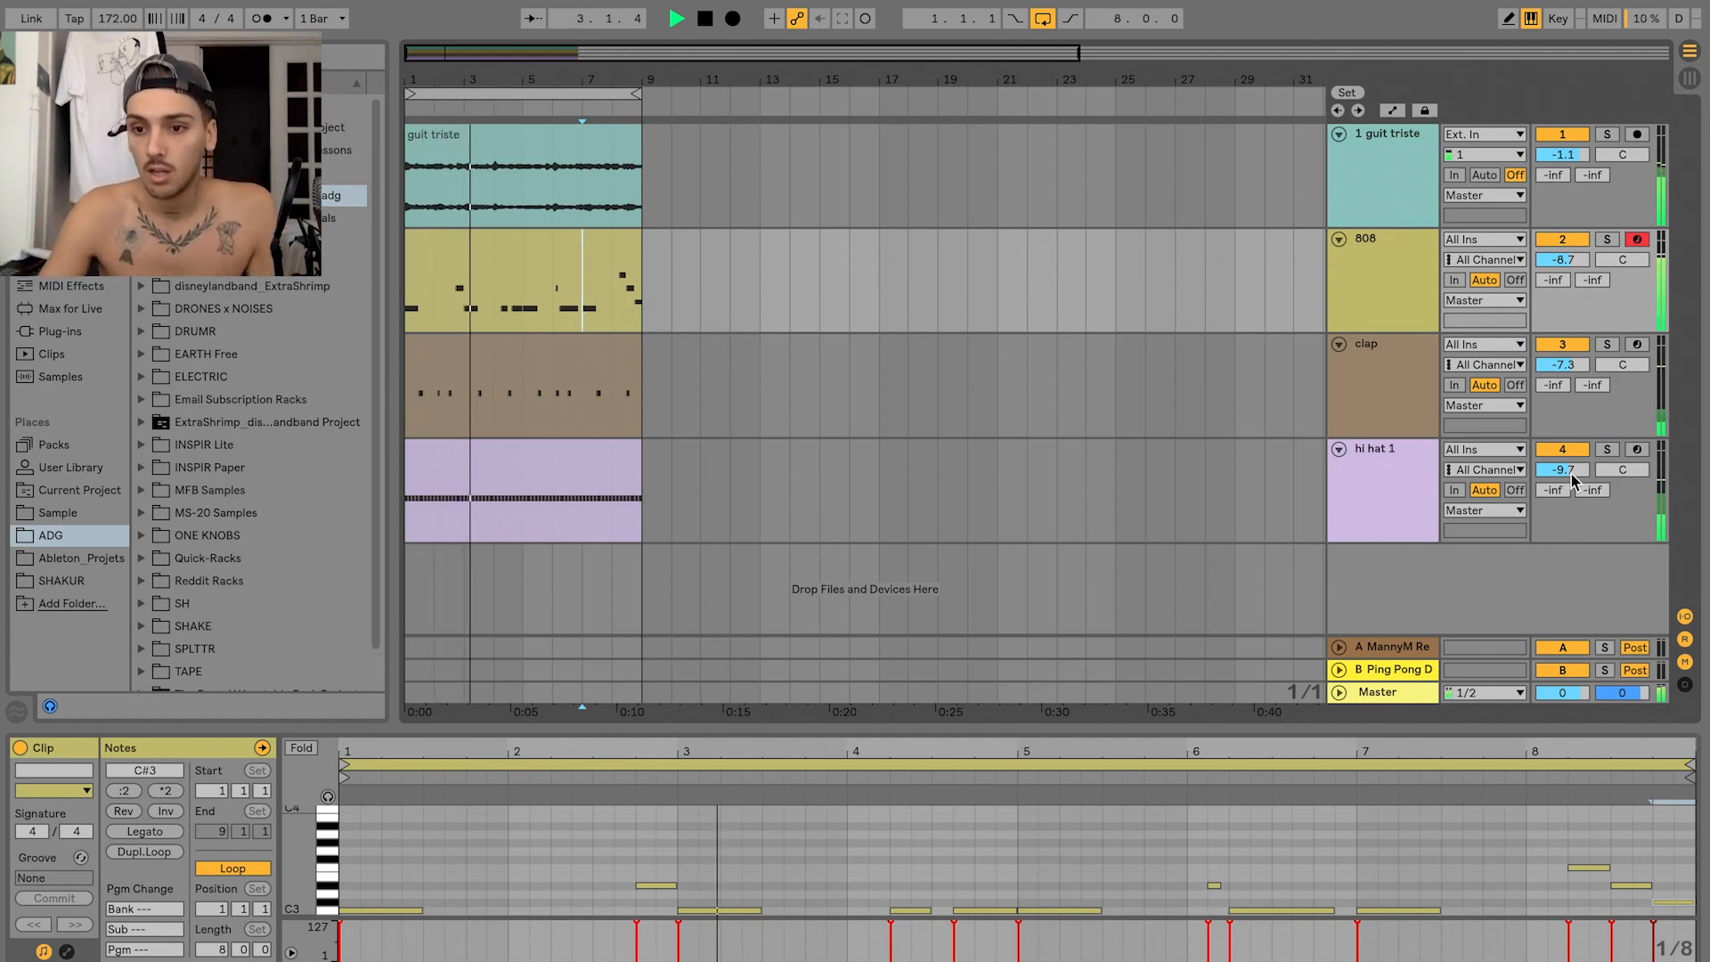
key("space")
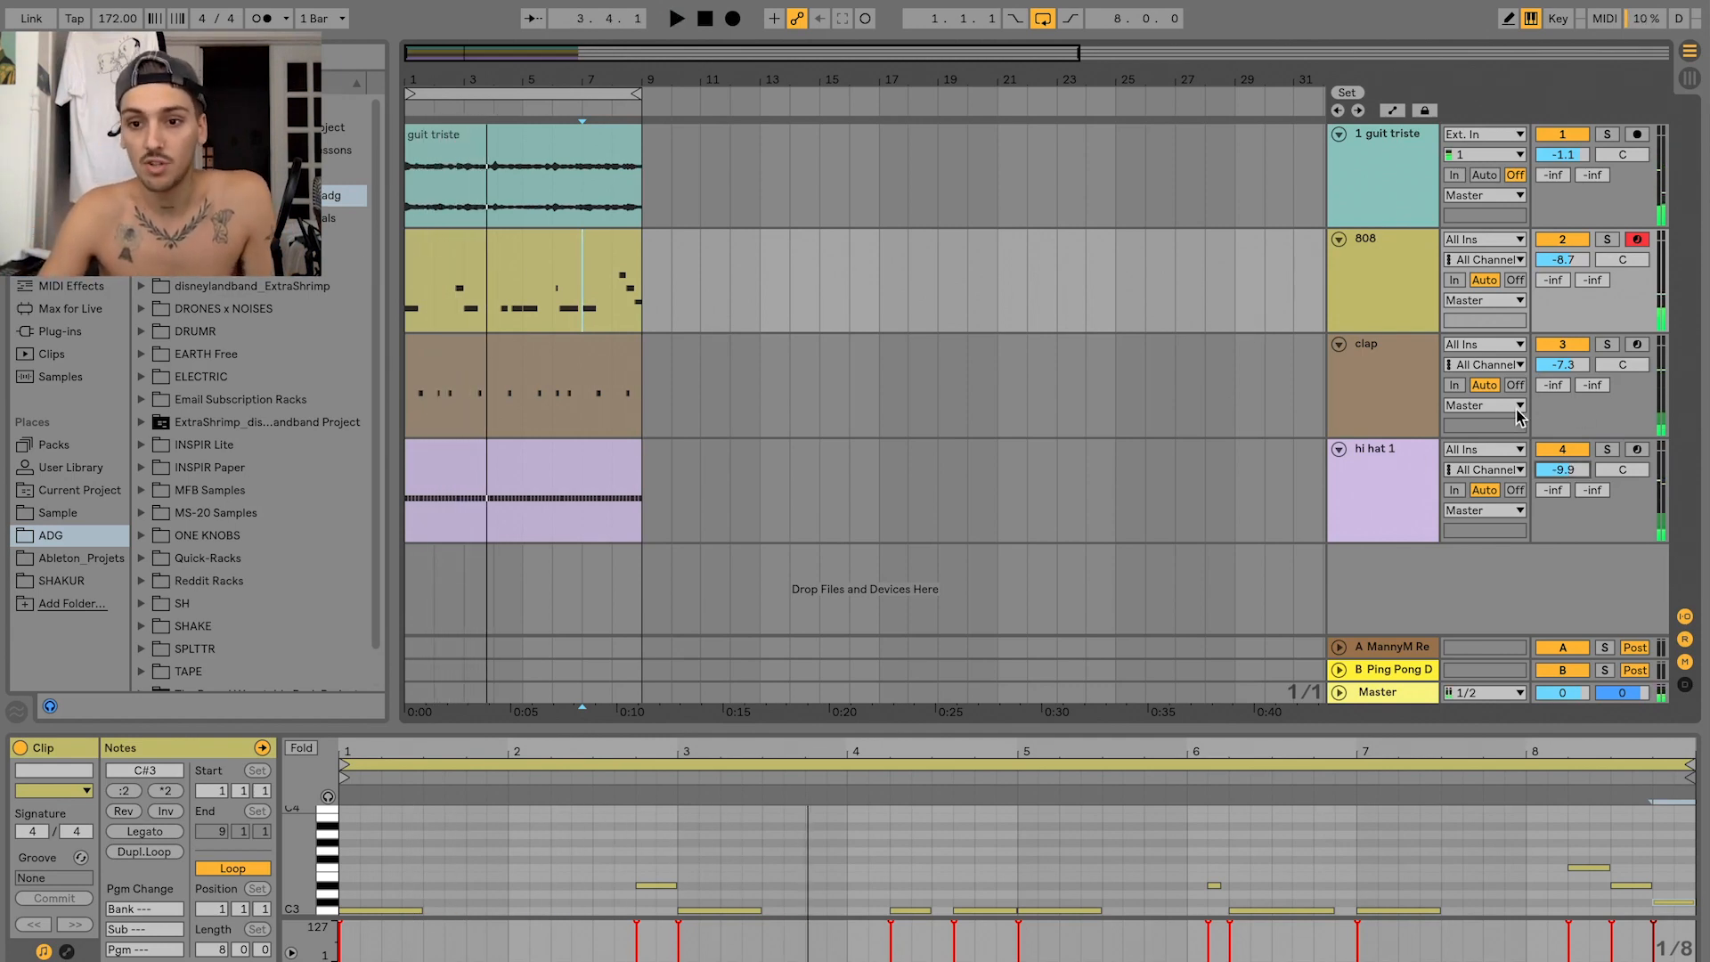
- Group the clap and hi hat 1 tracks and name the group "drums"
left_click(1385, 388)
left_click(1387, 486, "shift")
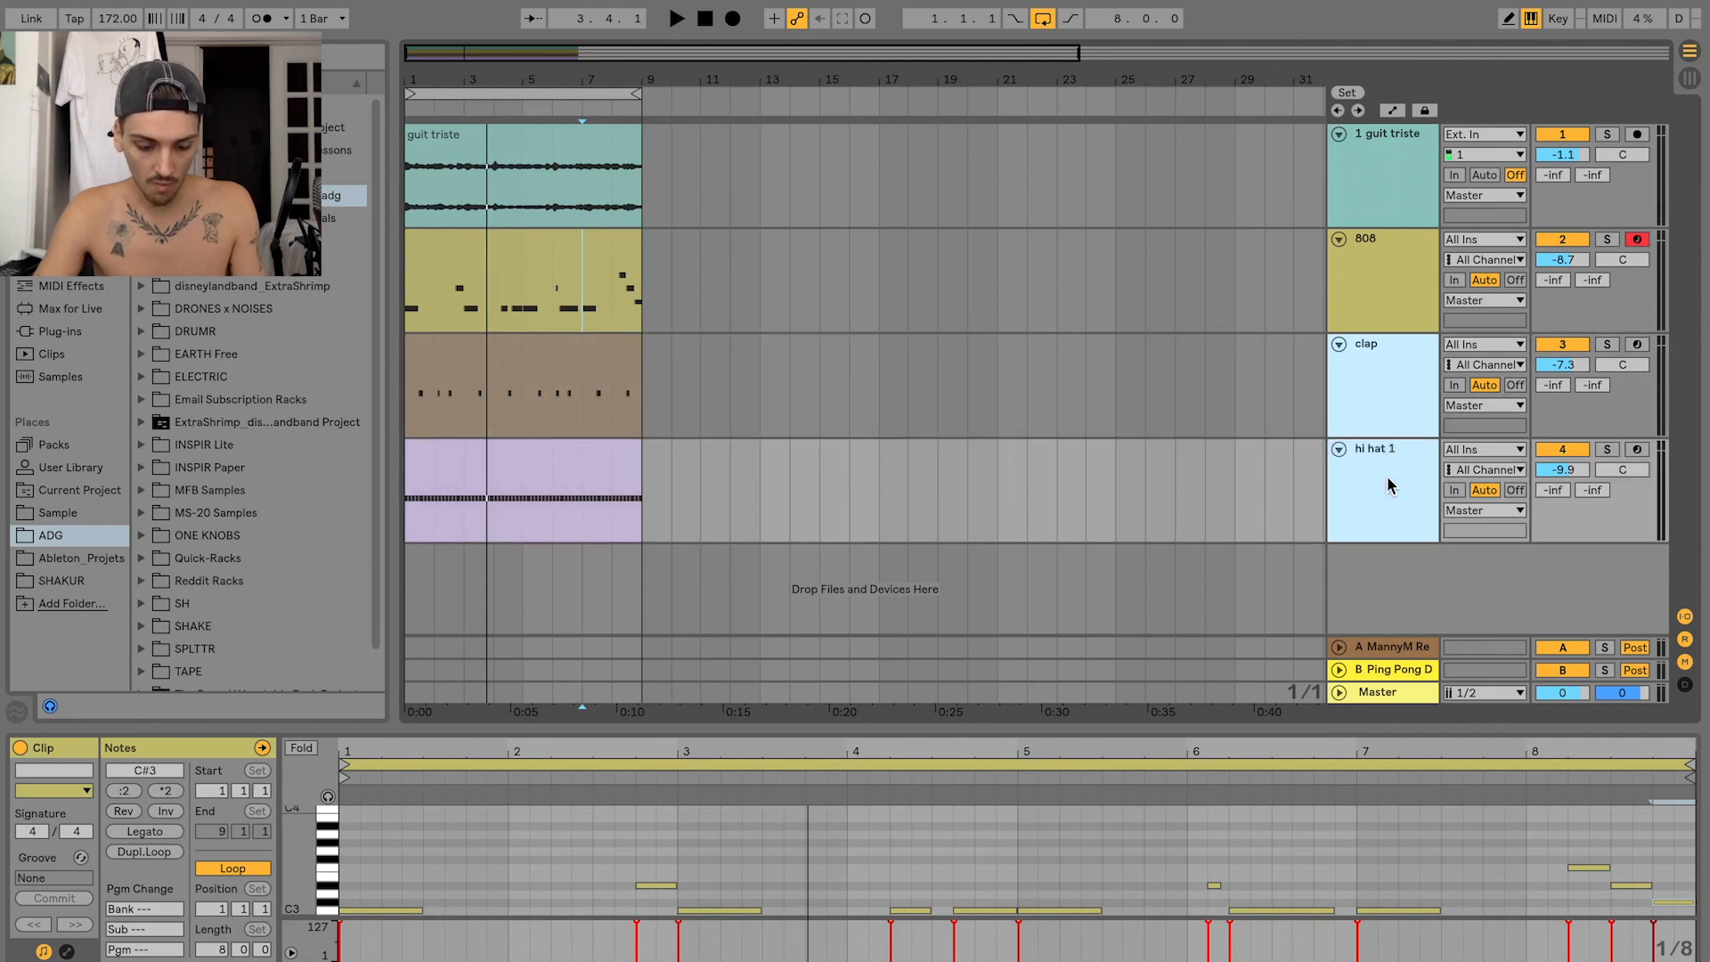
key("ctrl+g")
left_click(1368, 377)
key("ctrl+r")
type("drums")
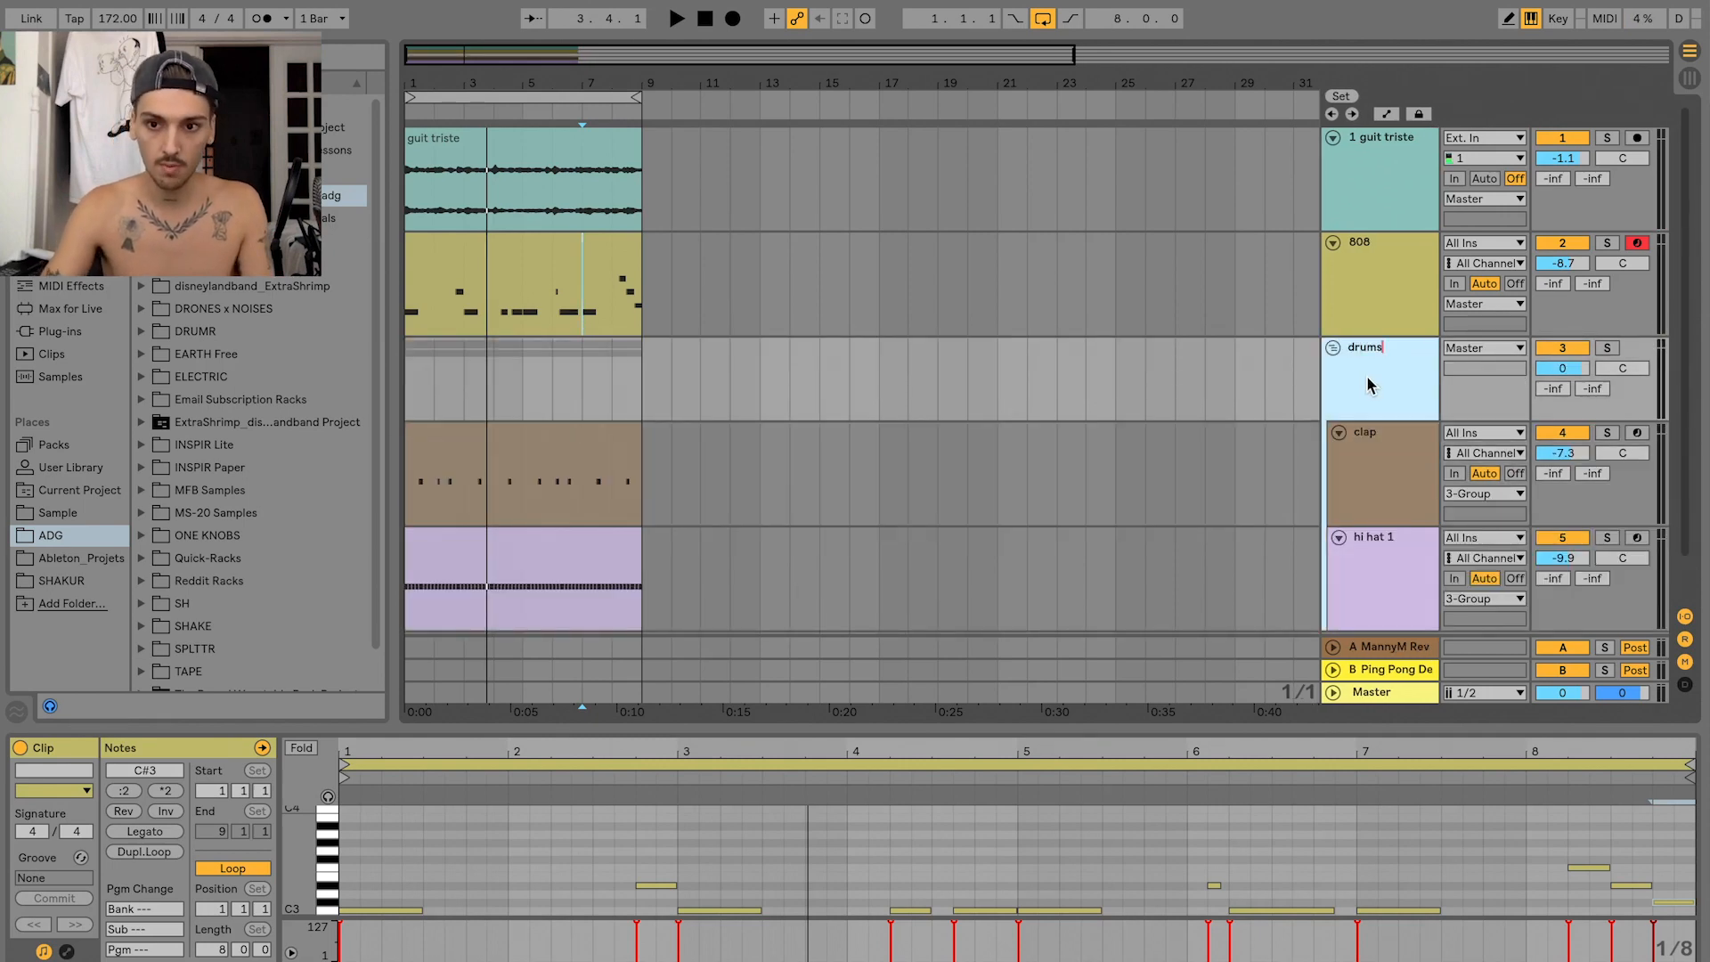
key("Return")
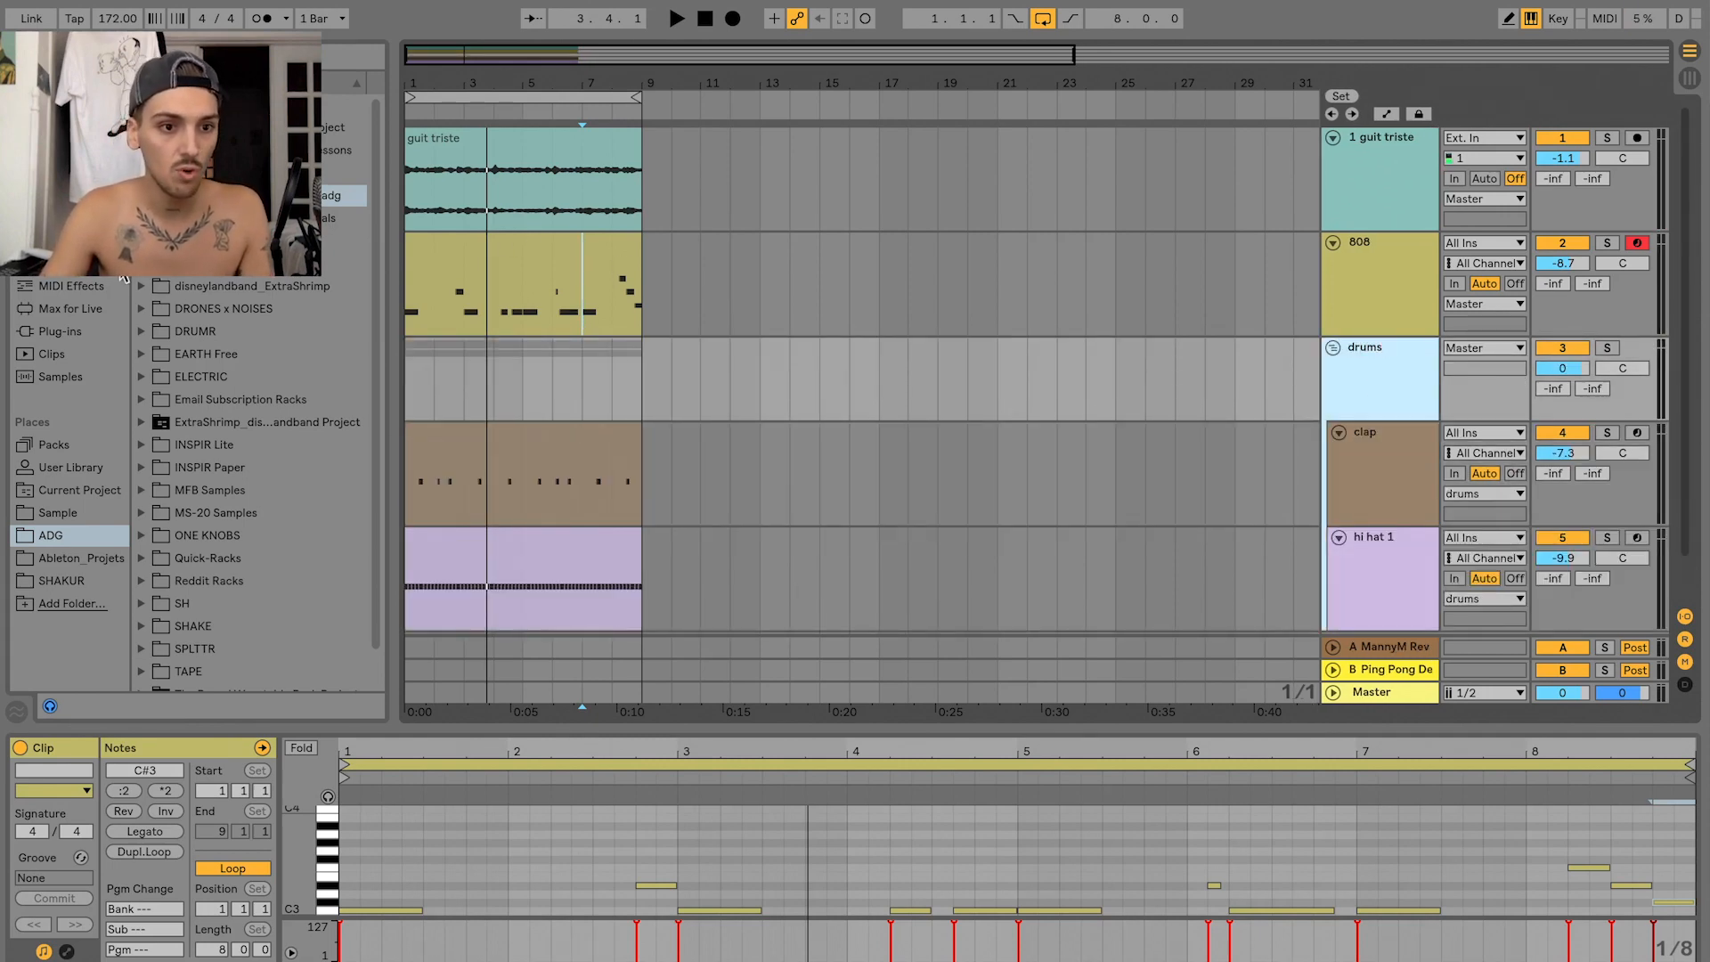
- Load the Drum Buss audio effect onto the drums group
left_click(71, 271)
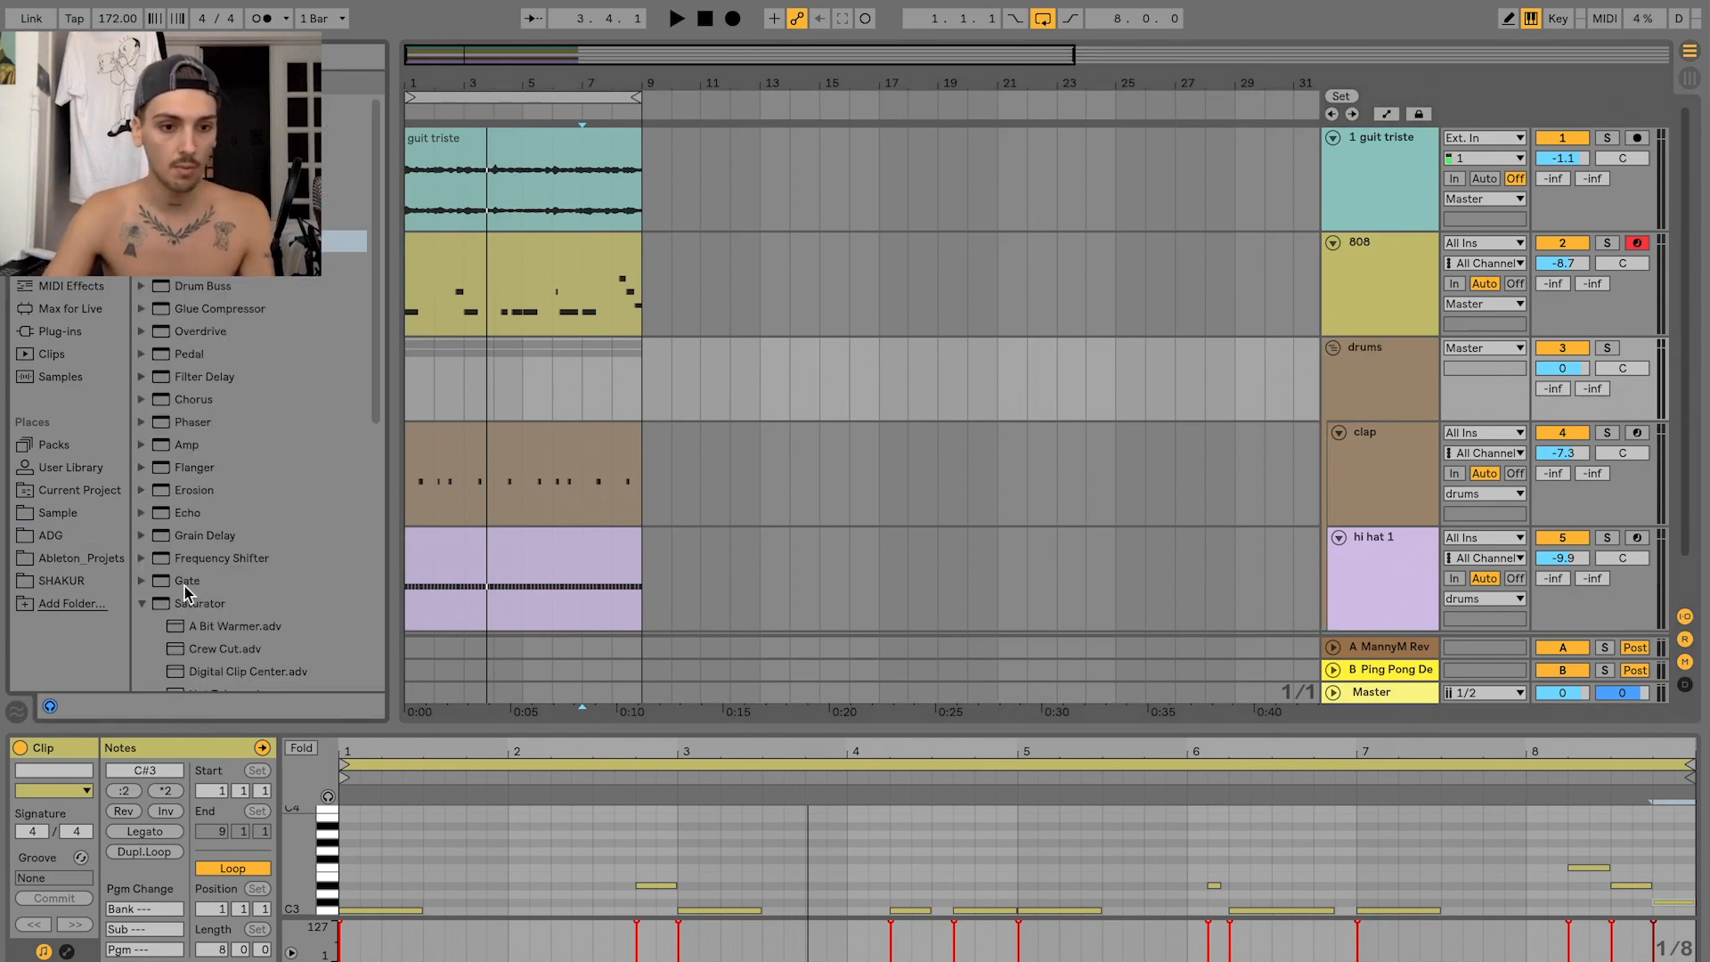
left_click(141, 603)
left_click(86, 266)
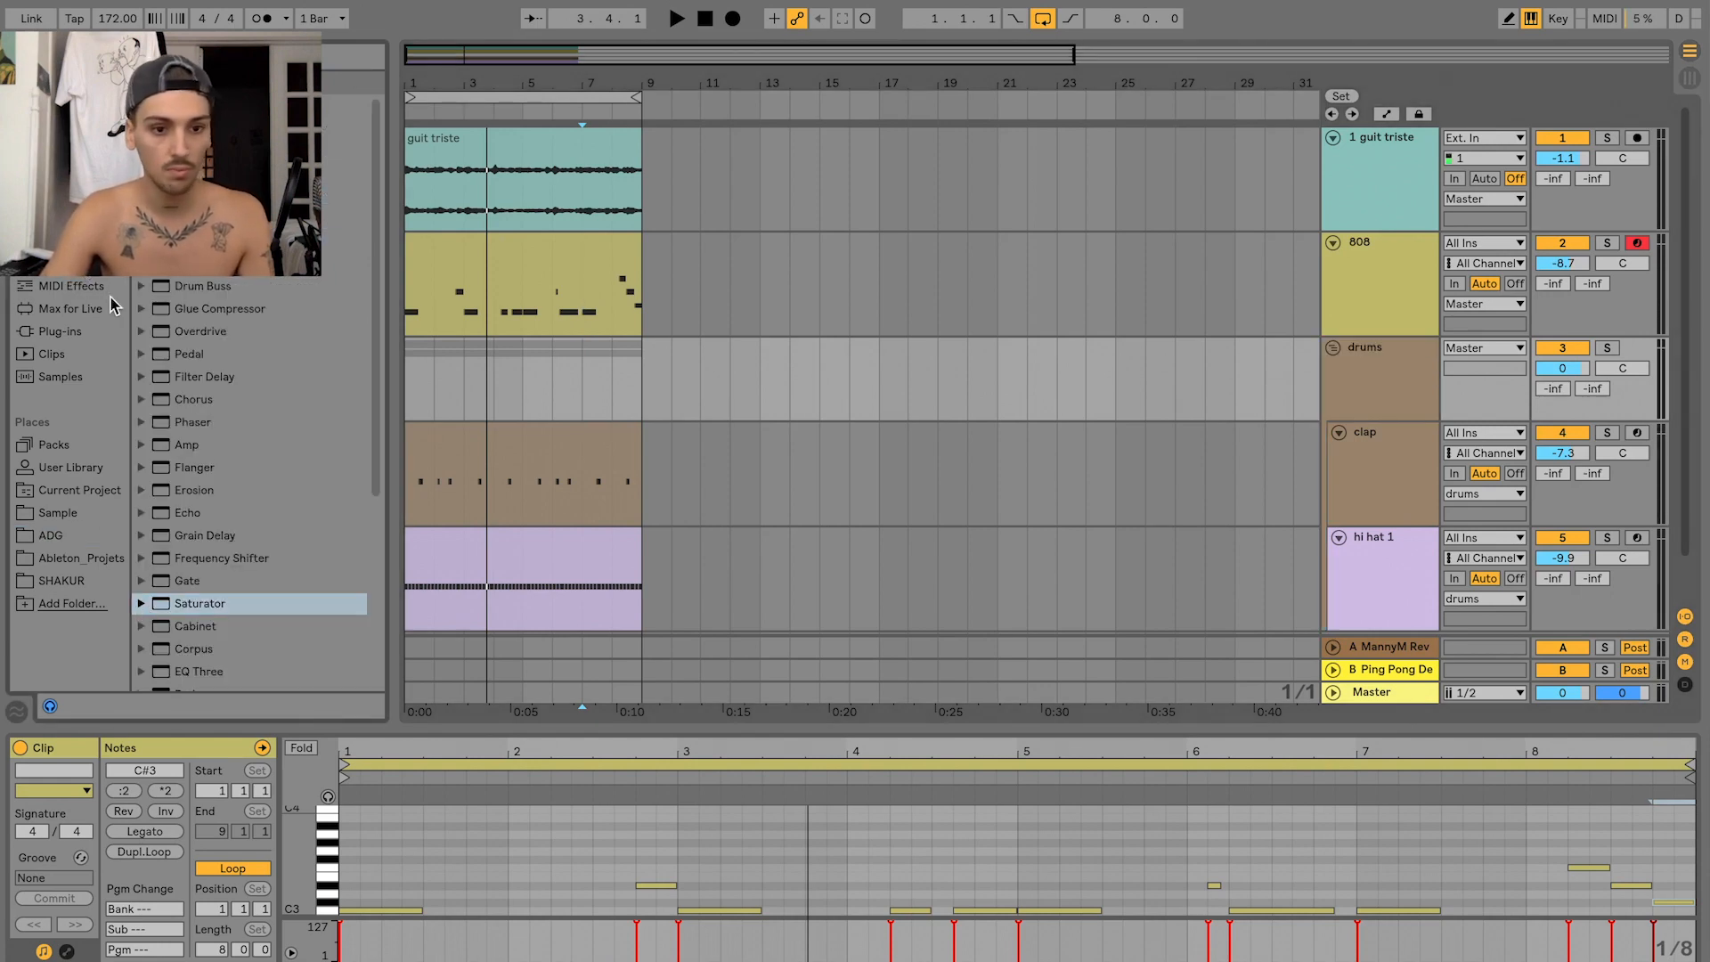
double_click(187, 286)
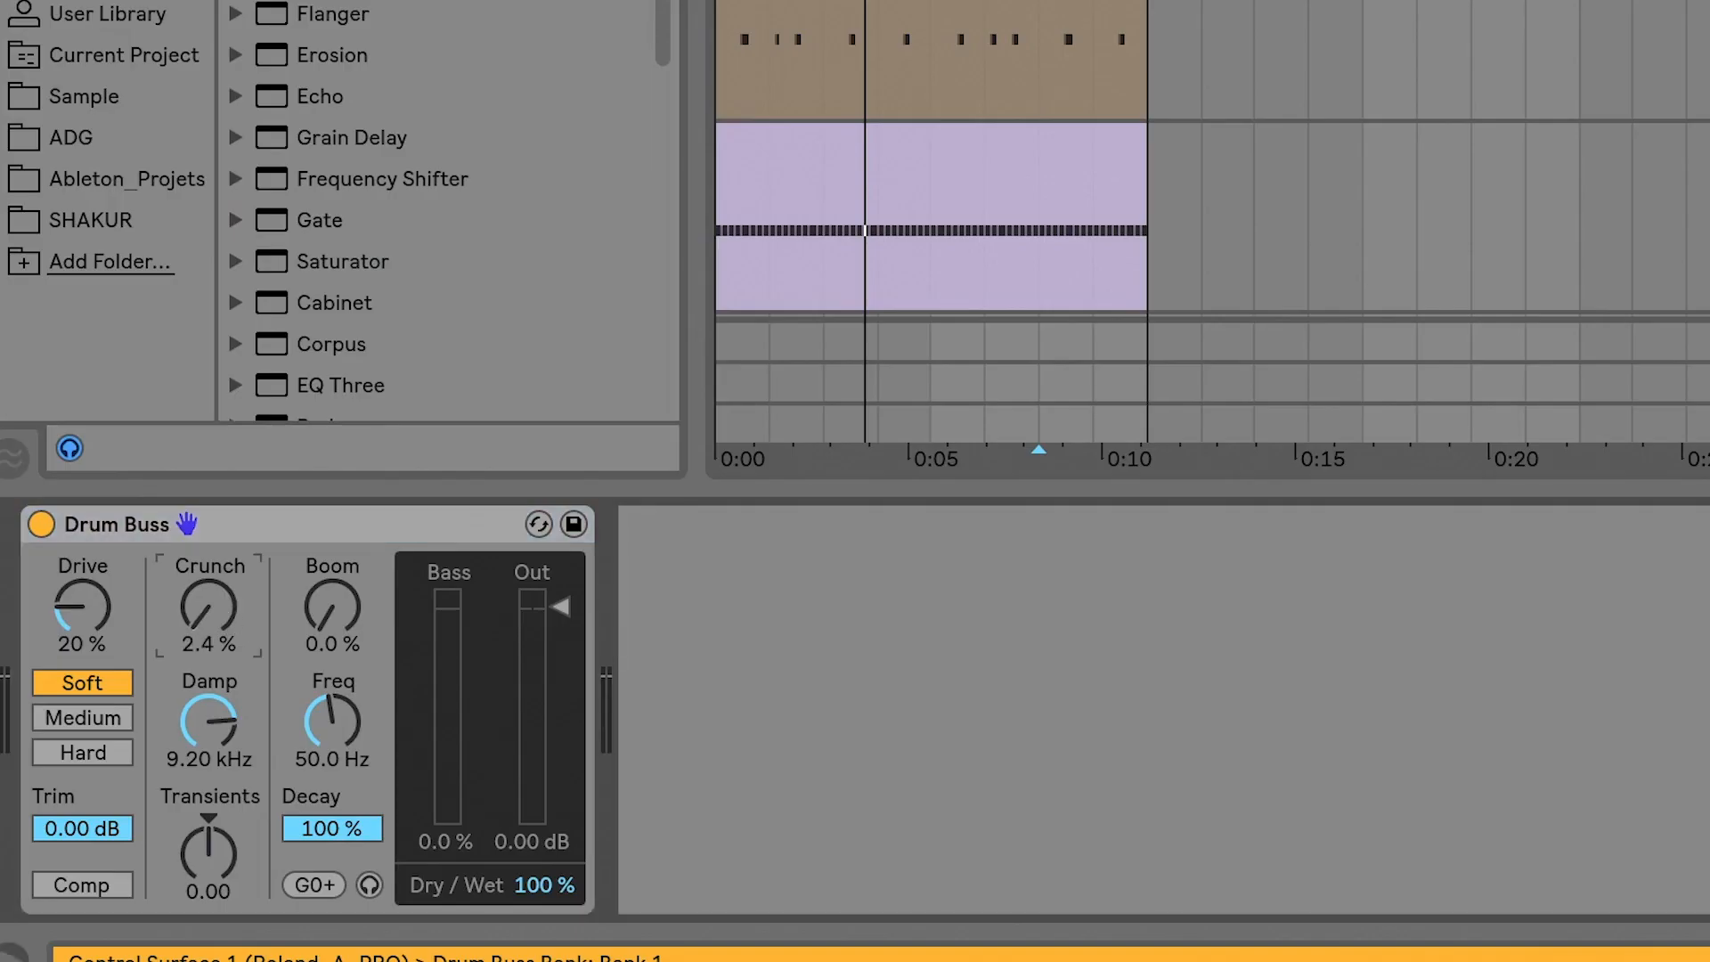
- Set Drum Buss to 18 % Crunch, 15 % Drive, Medium distortion and 17.8 kHz Damp
left_click_drag(126, 796, 130, 798)
left_click_drag(82, 606, 82, 610)
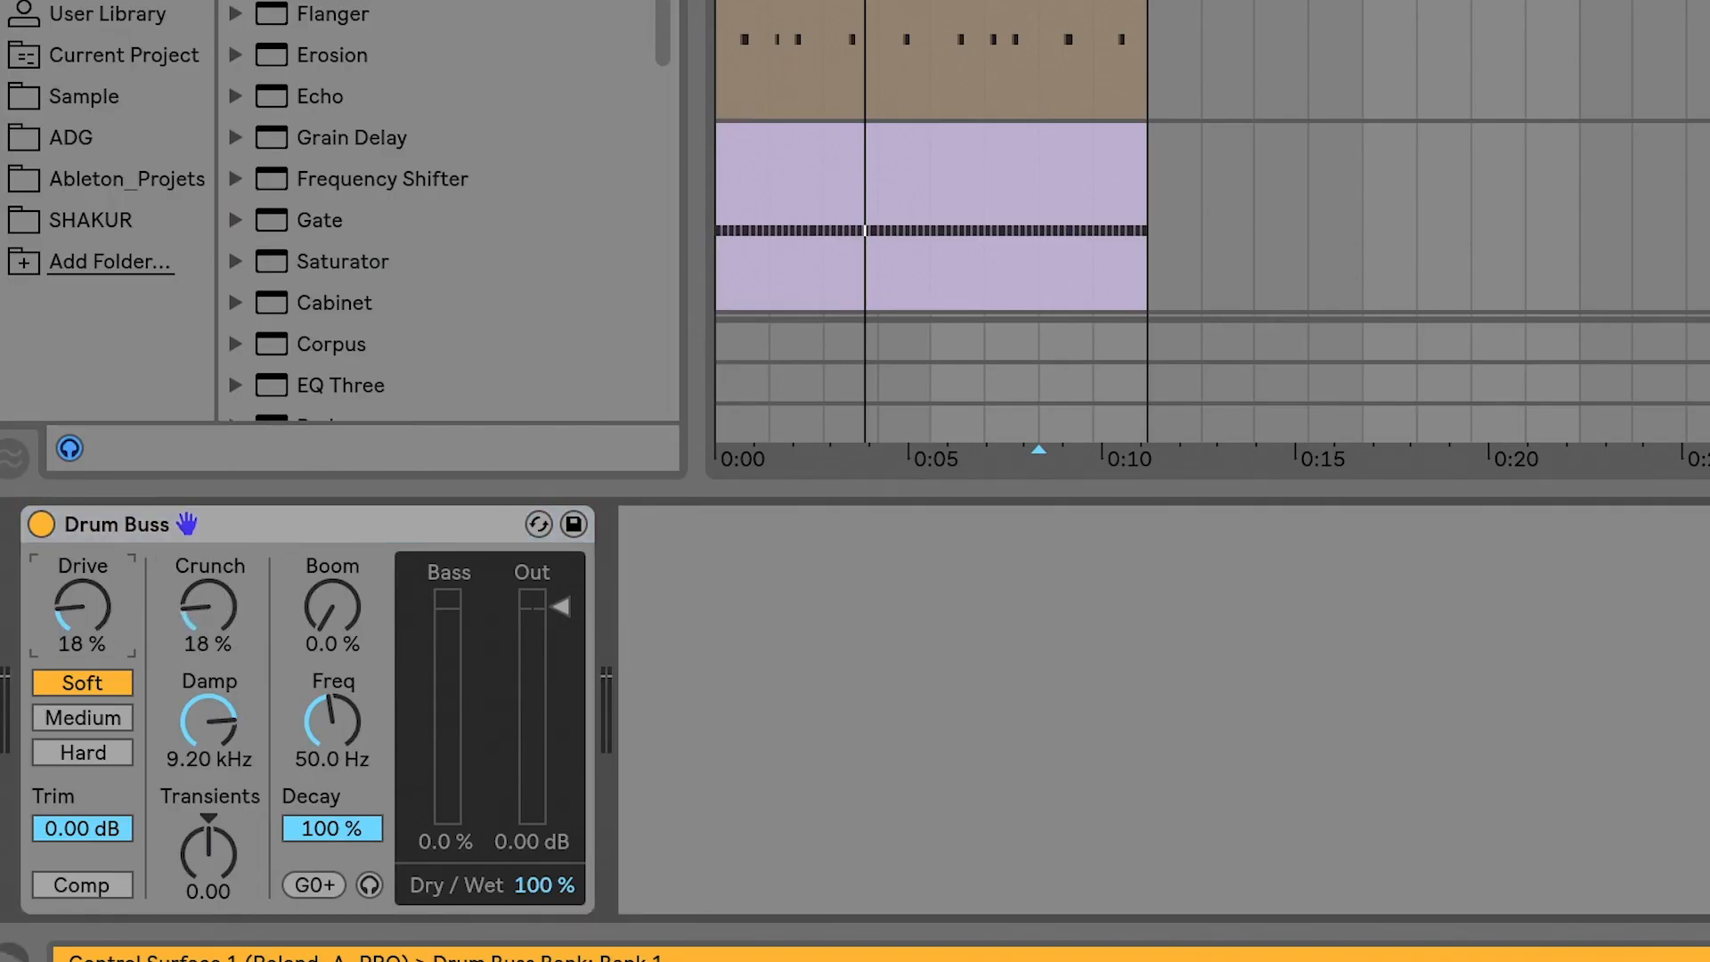
left_click(122, 720)
mouse_move(217, 710)
left_mouse_down()
mouse_move(208, 766)
mouse_move(208, 695)
mouse_move(209, 729)
mouse_move(217, 718)
left_mouse_up()
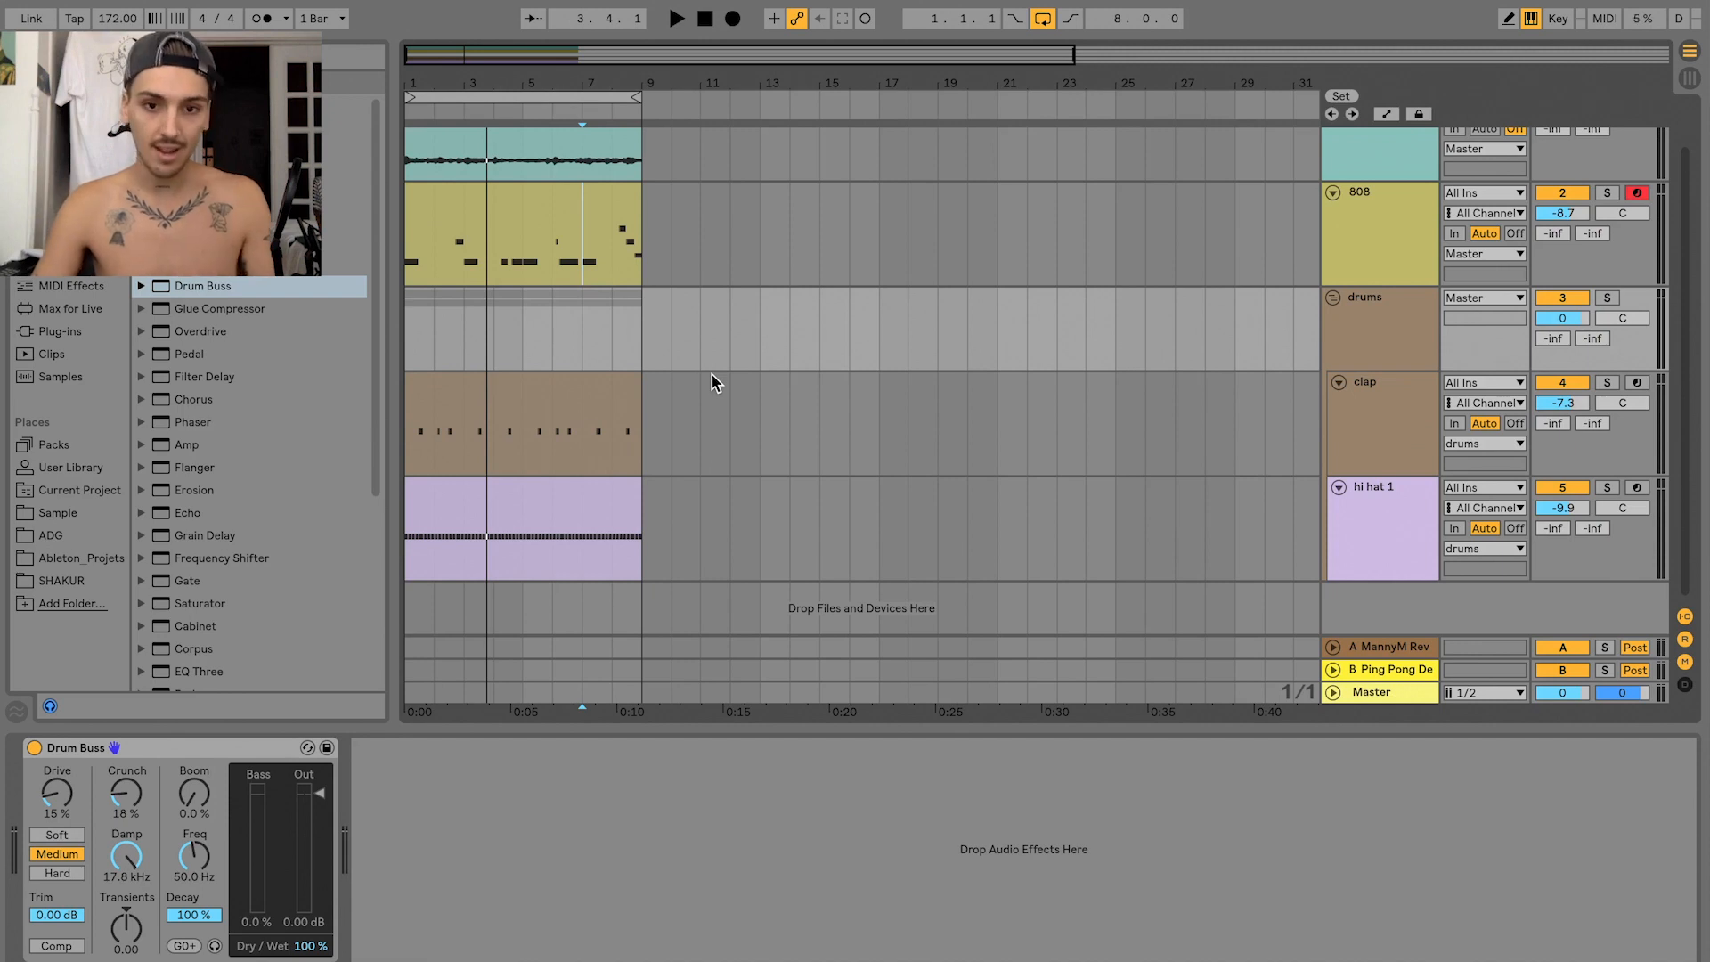
- Return the playback position to bar 1 and lower the drums group's volume to -3.0 dB
left_click(408, 328)
left_click_drag(1562, 318, 1562, 329)
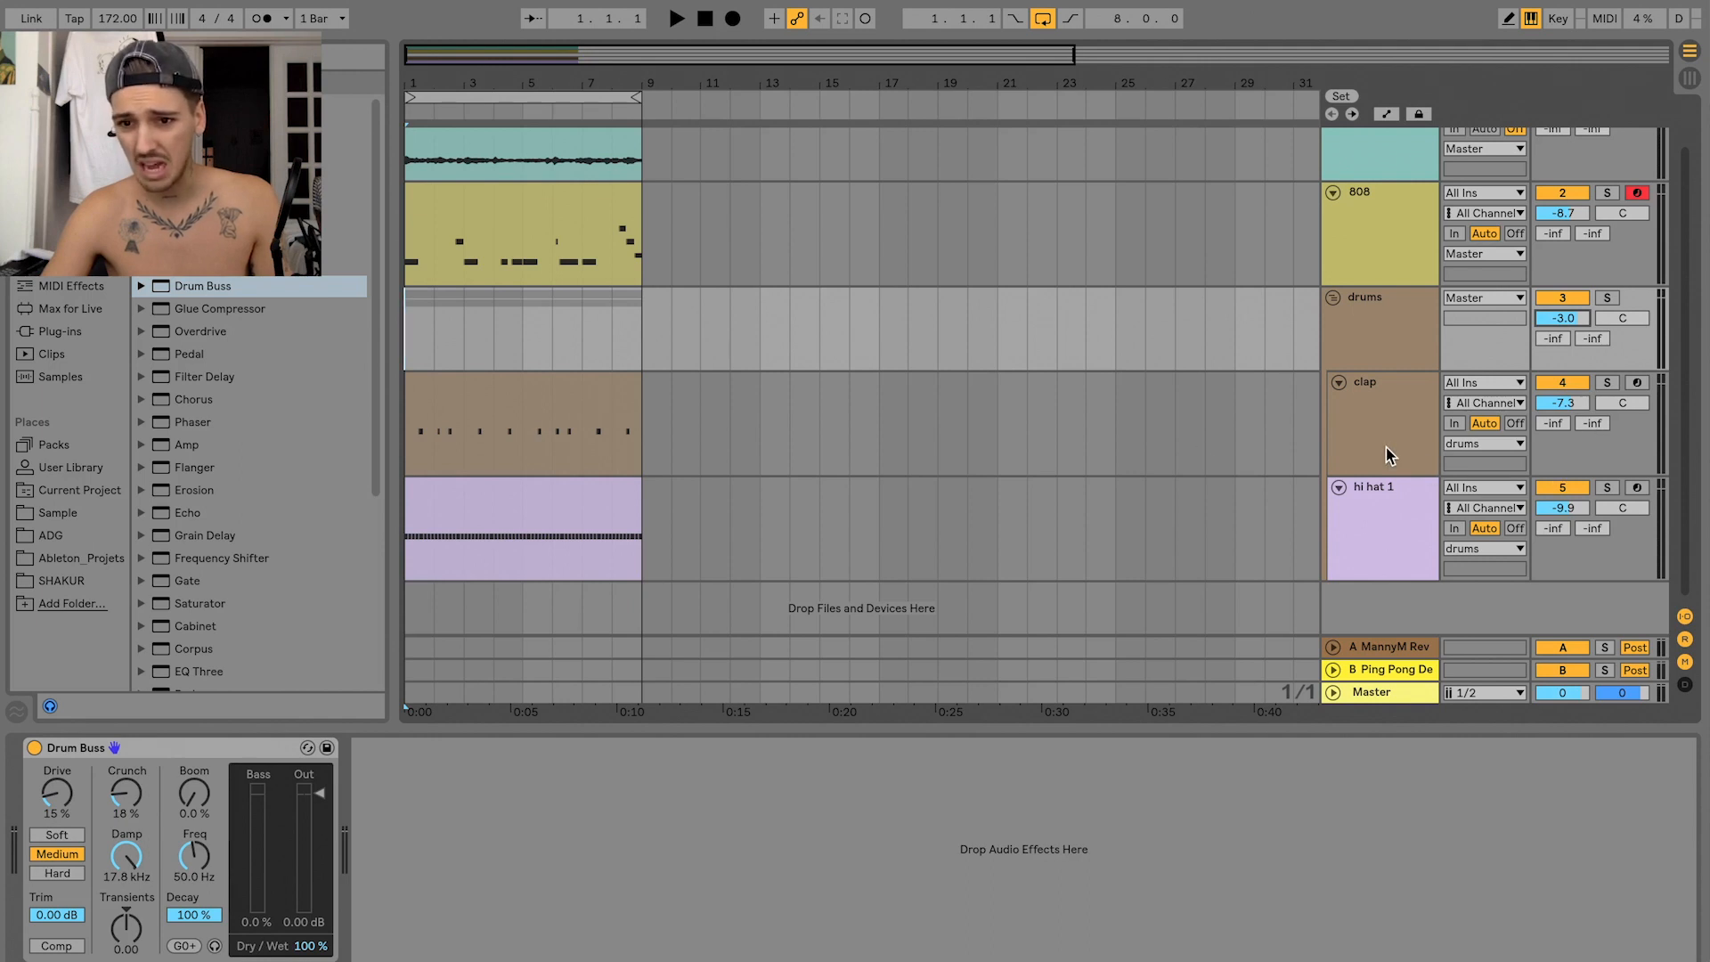
- Add a MIDI track inside the drums group above clap, with an empty eight-bar clip from bar 1 to bar 9
left_click(1367, 353)
key("ctrl+shift+t")
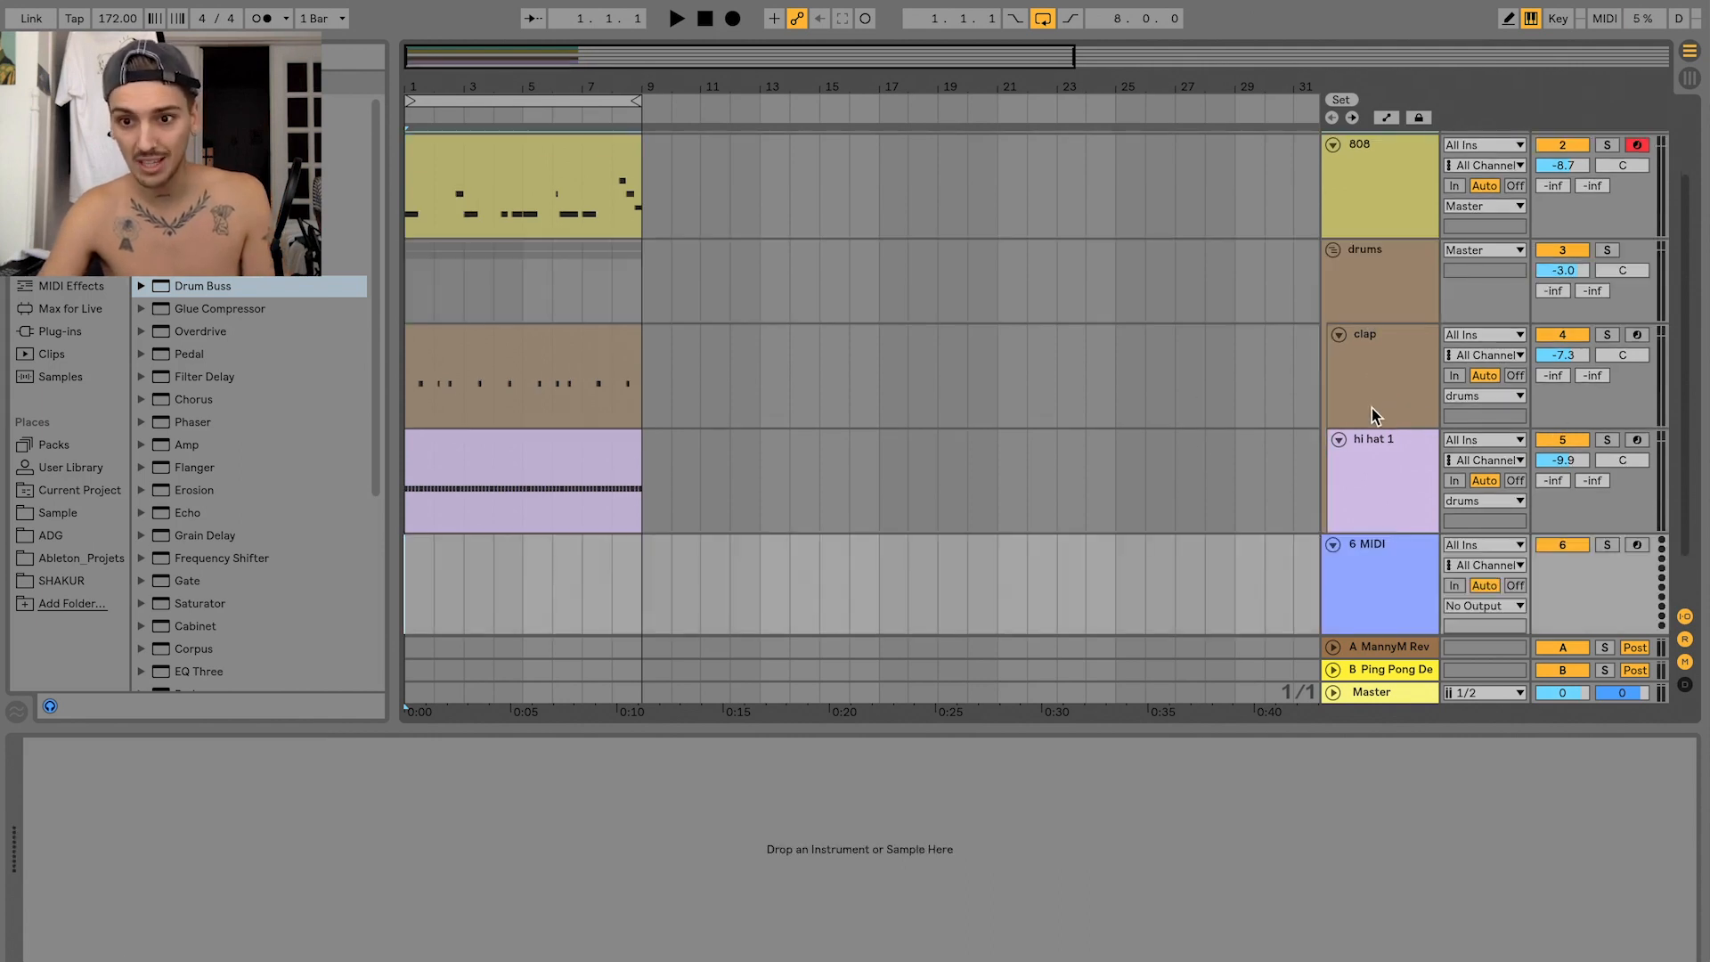
left_click_drag(1361, 563, 1366, 398)
key("ctrl+shift+m")
- Look through the sample library for a kick in Cosmic's Drum Kit Vol. 1 and audition Cosmic's Kick 1.wav
left_click(57, 513)
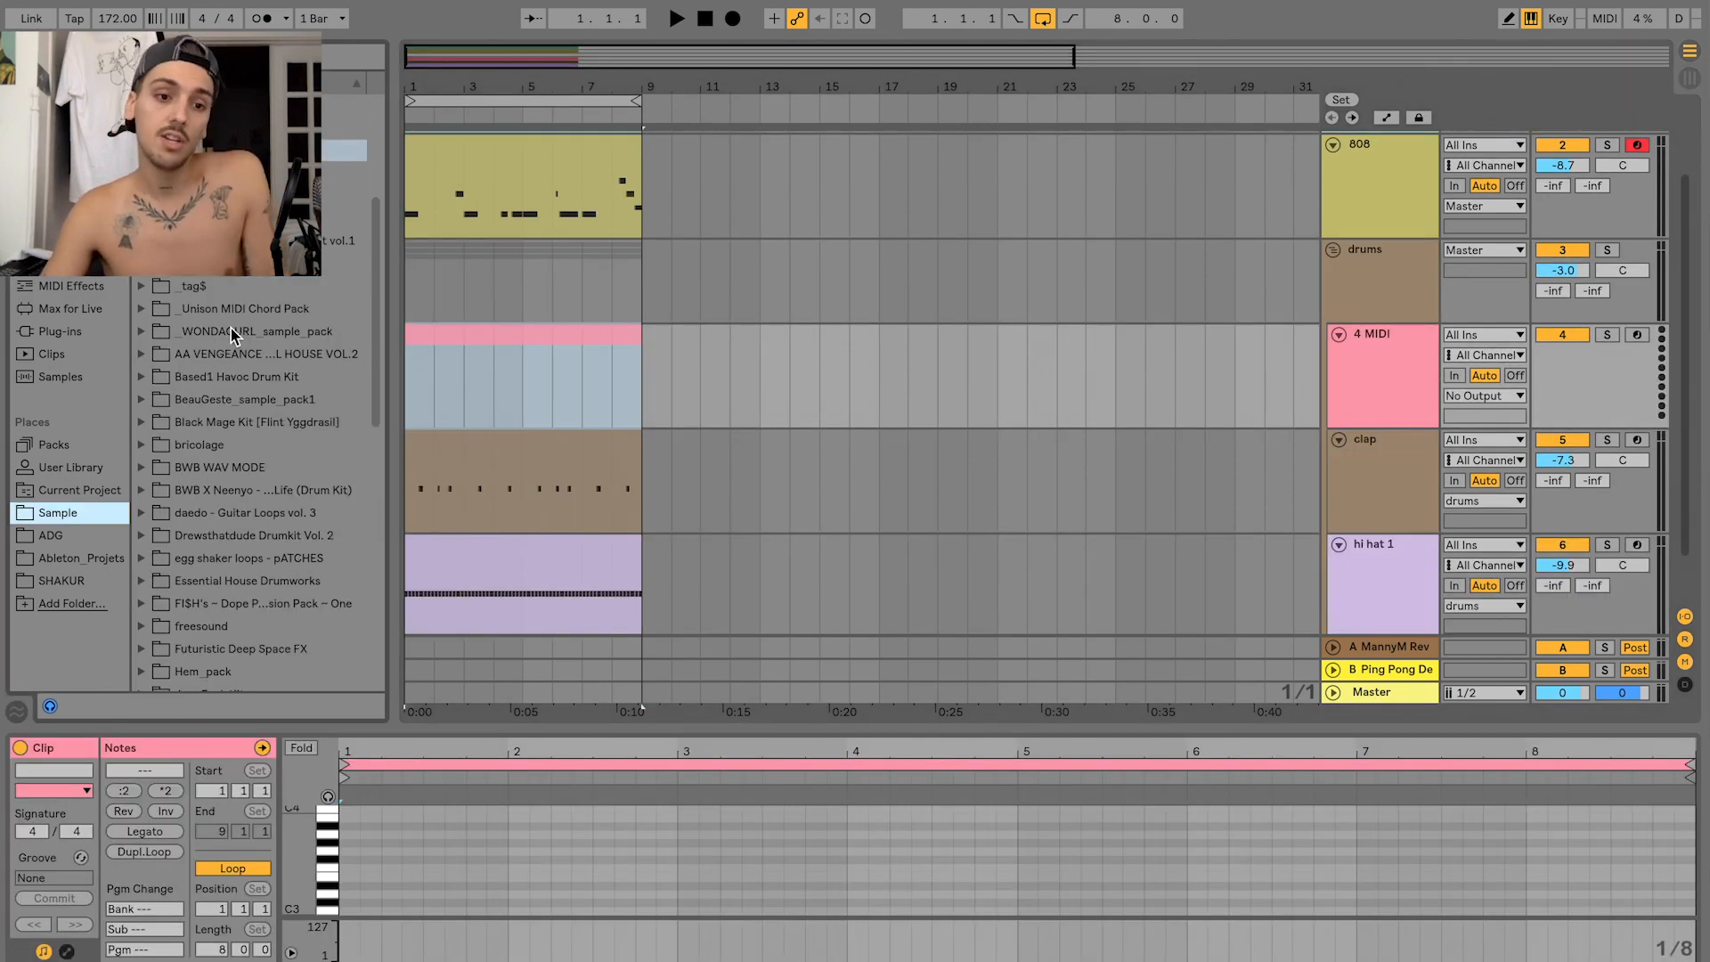
scroll(244, 398, "up", 4)
left_click(246, 399)
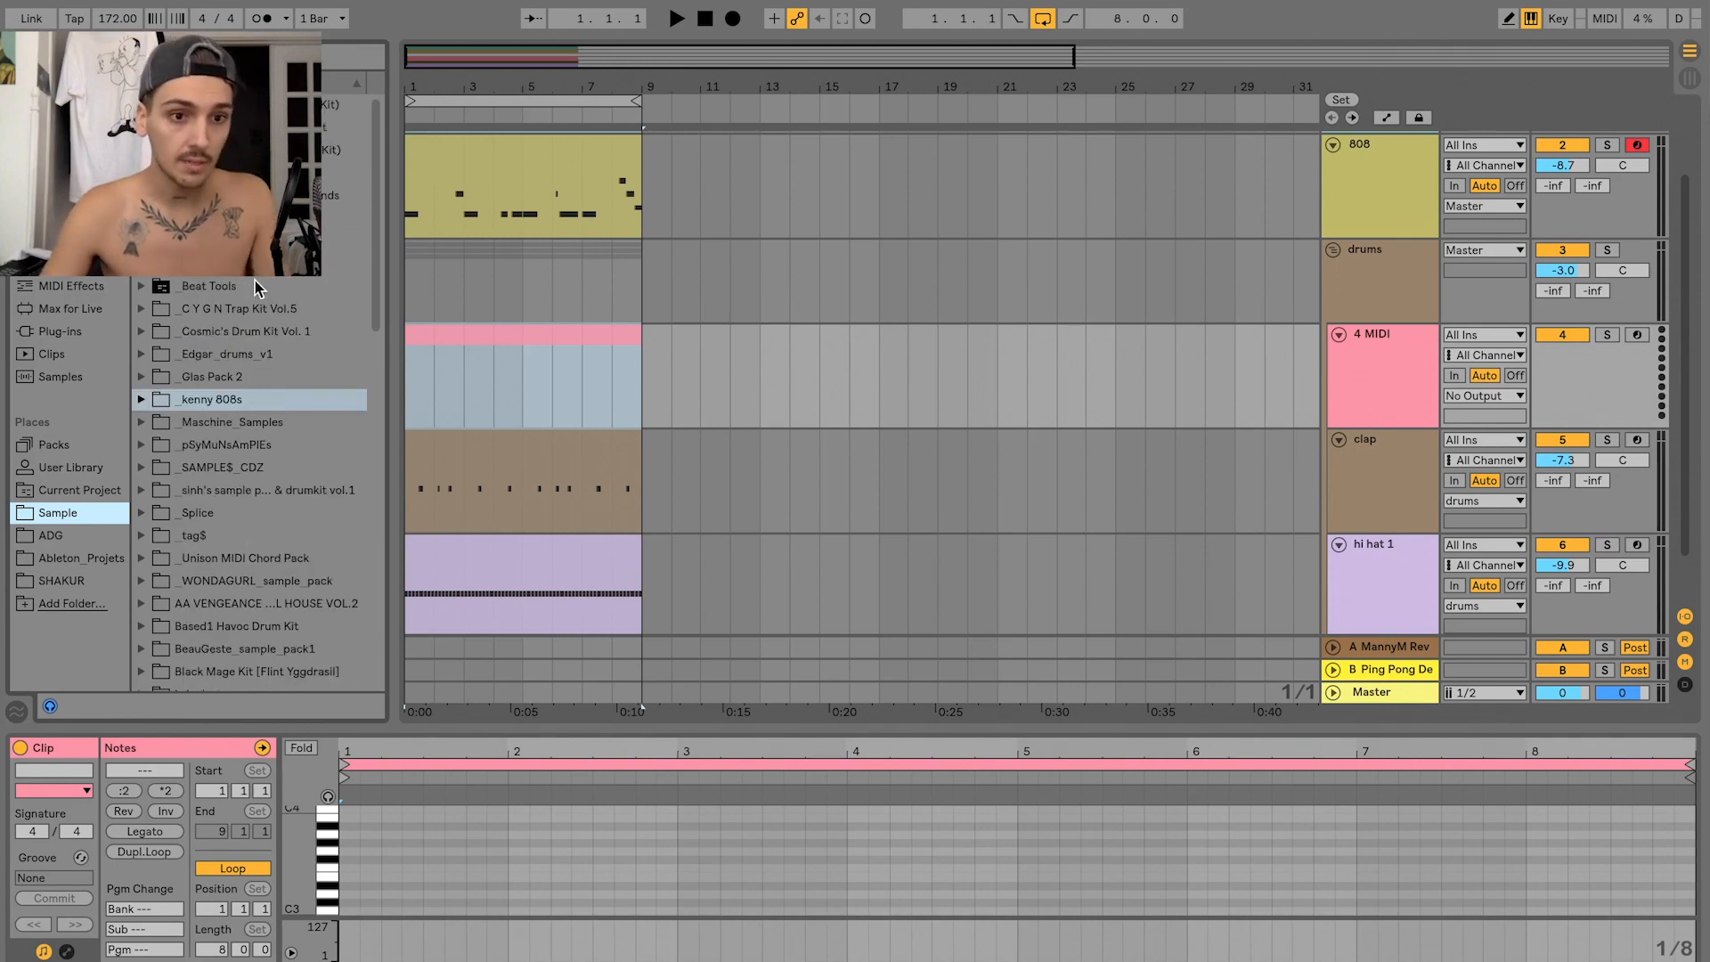
left_click(268, 377)
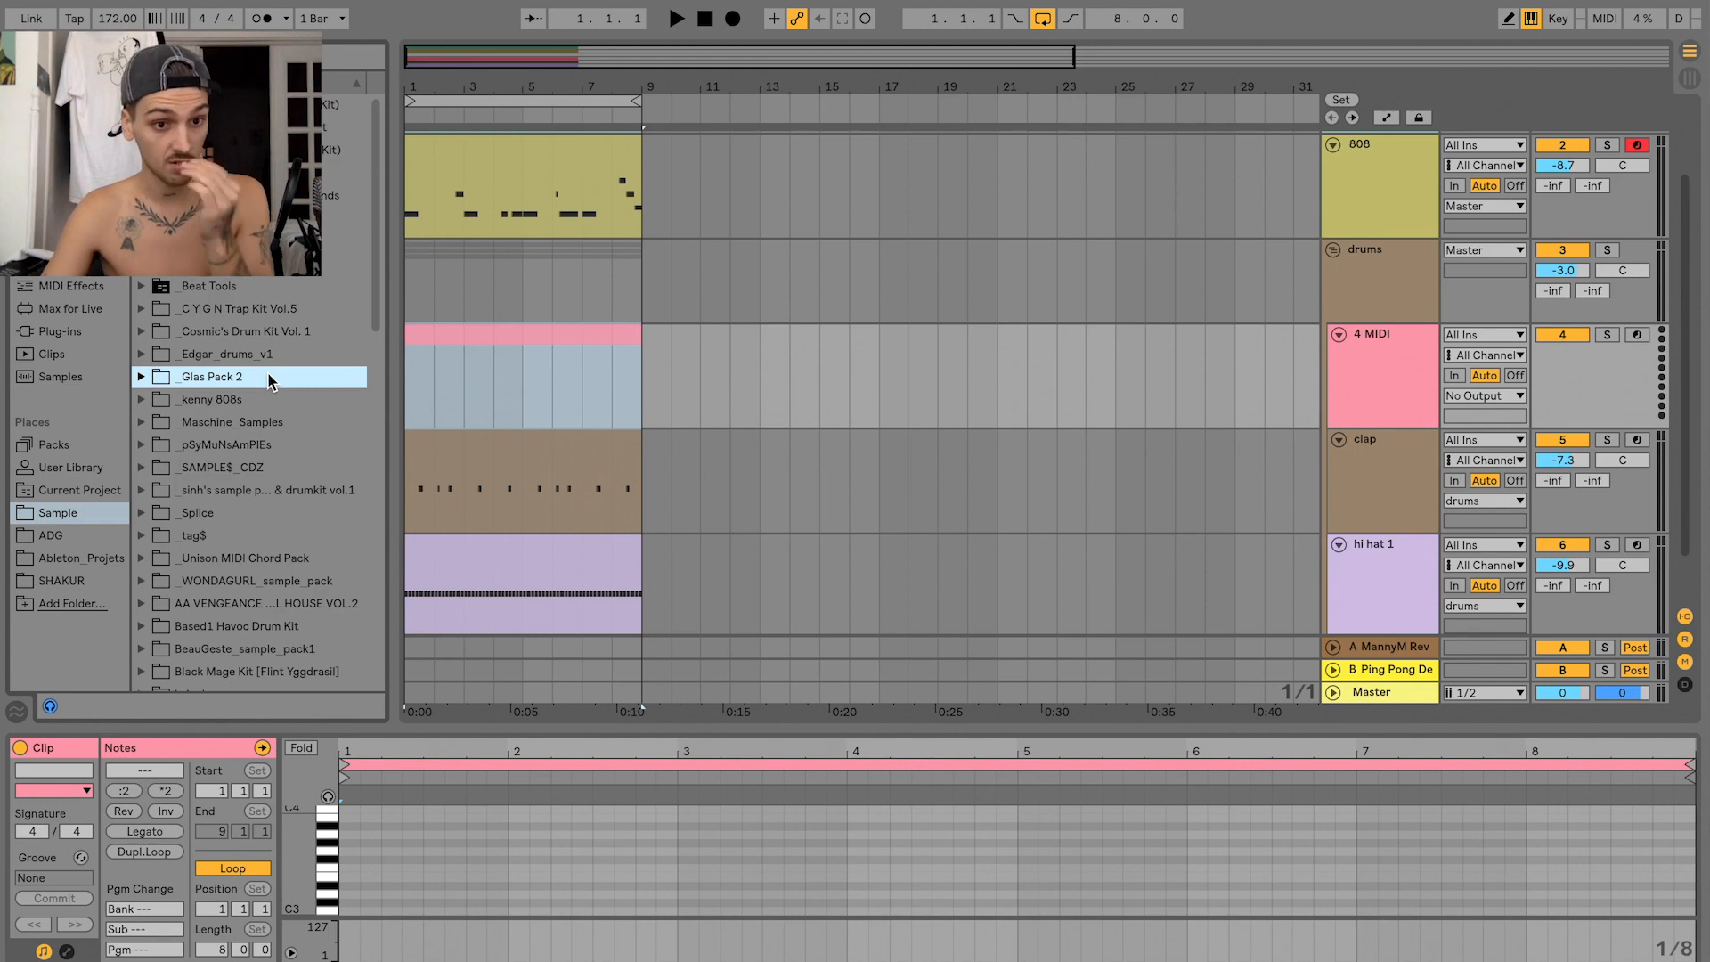
double_click(211, 334)
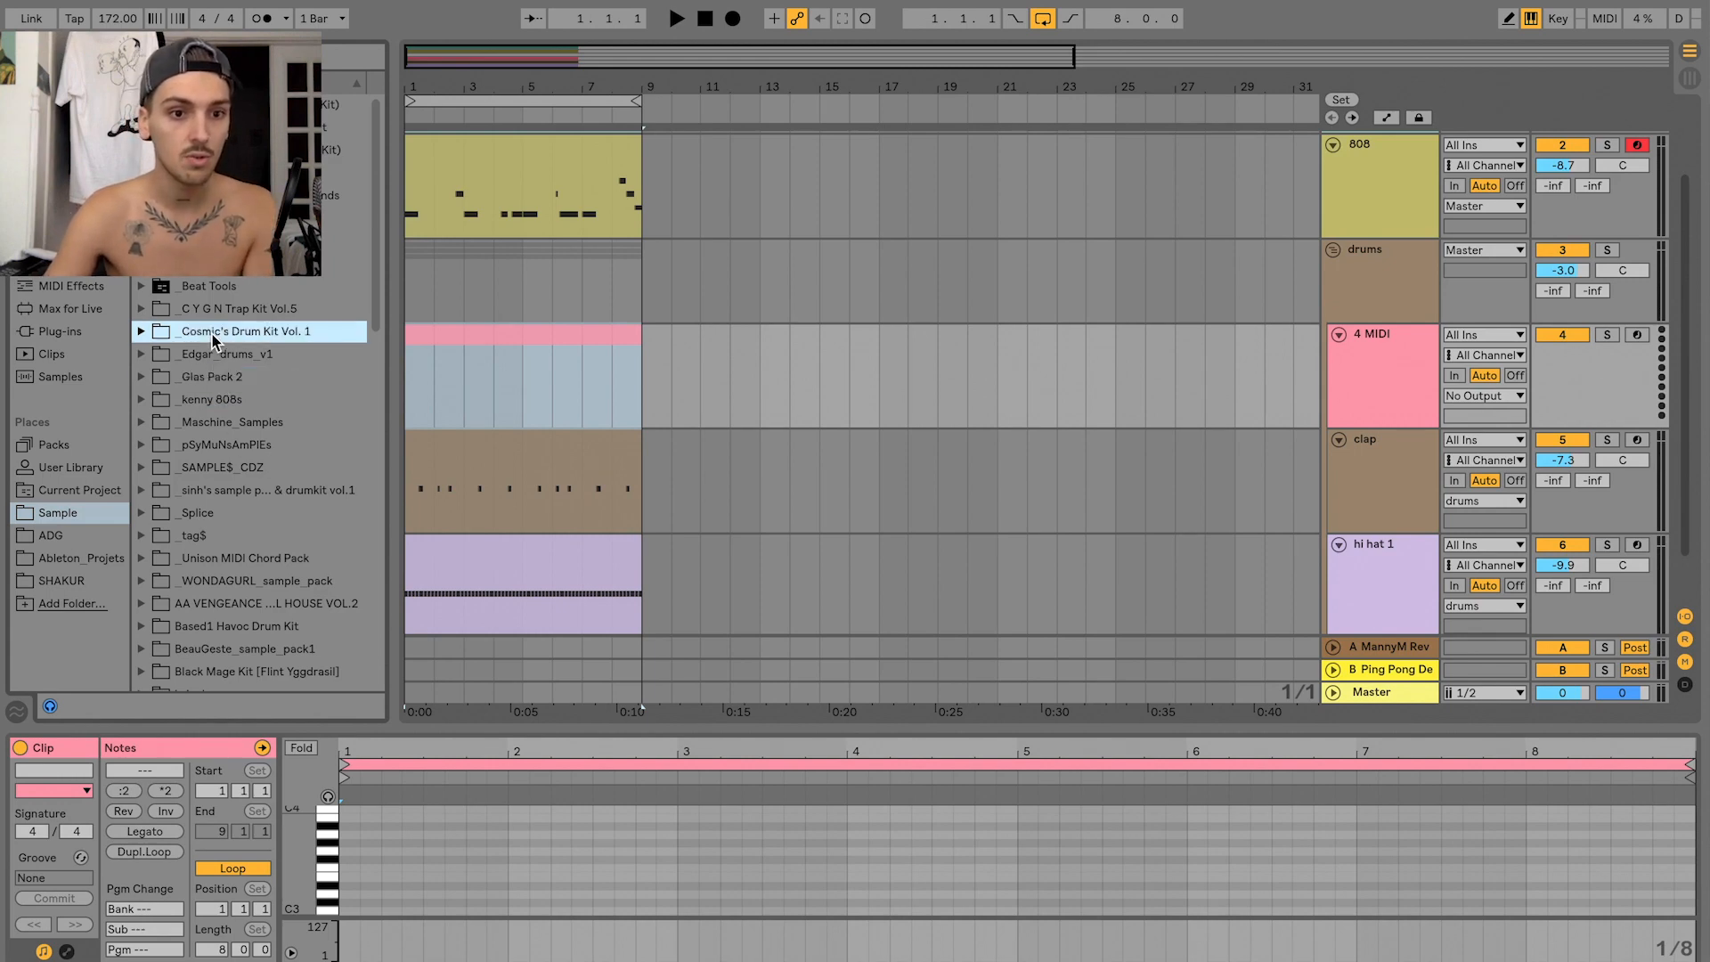
key("Down")
key("Down")
key("Down")
key("Down")
key("Down")
key("Down")
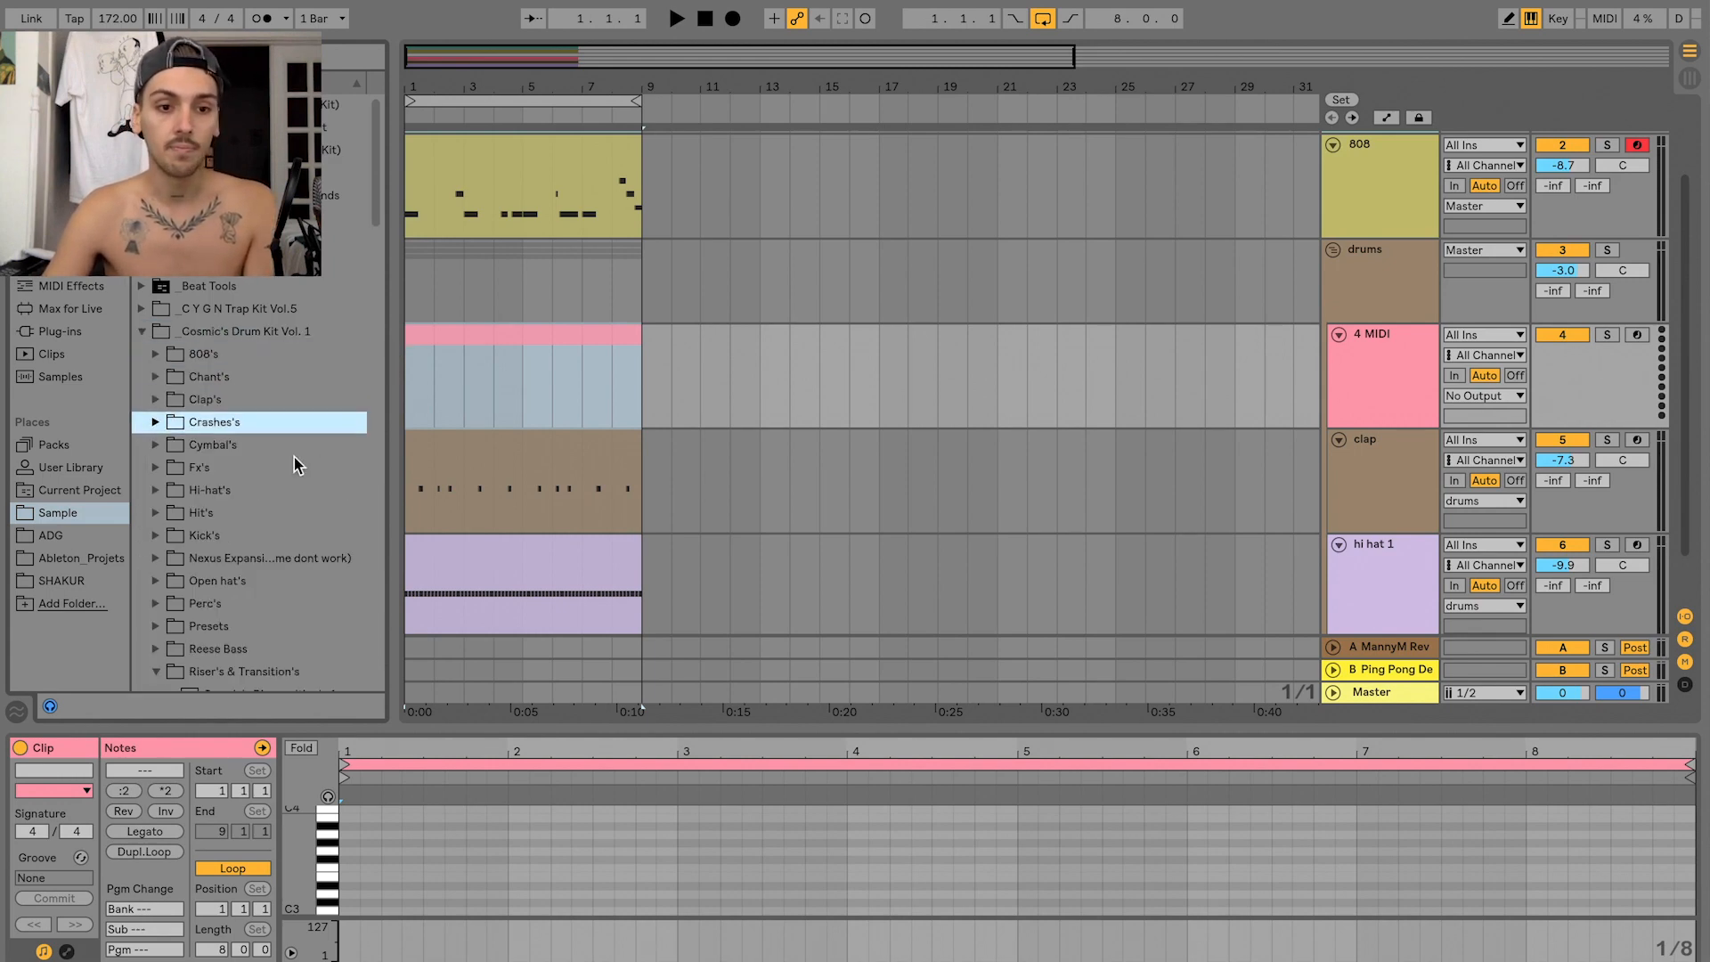
key("Down")
key("Down")
key("Down")
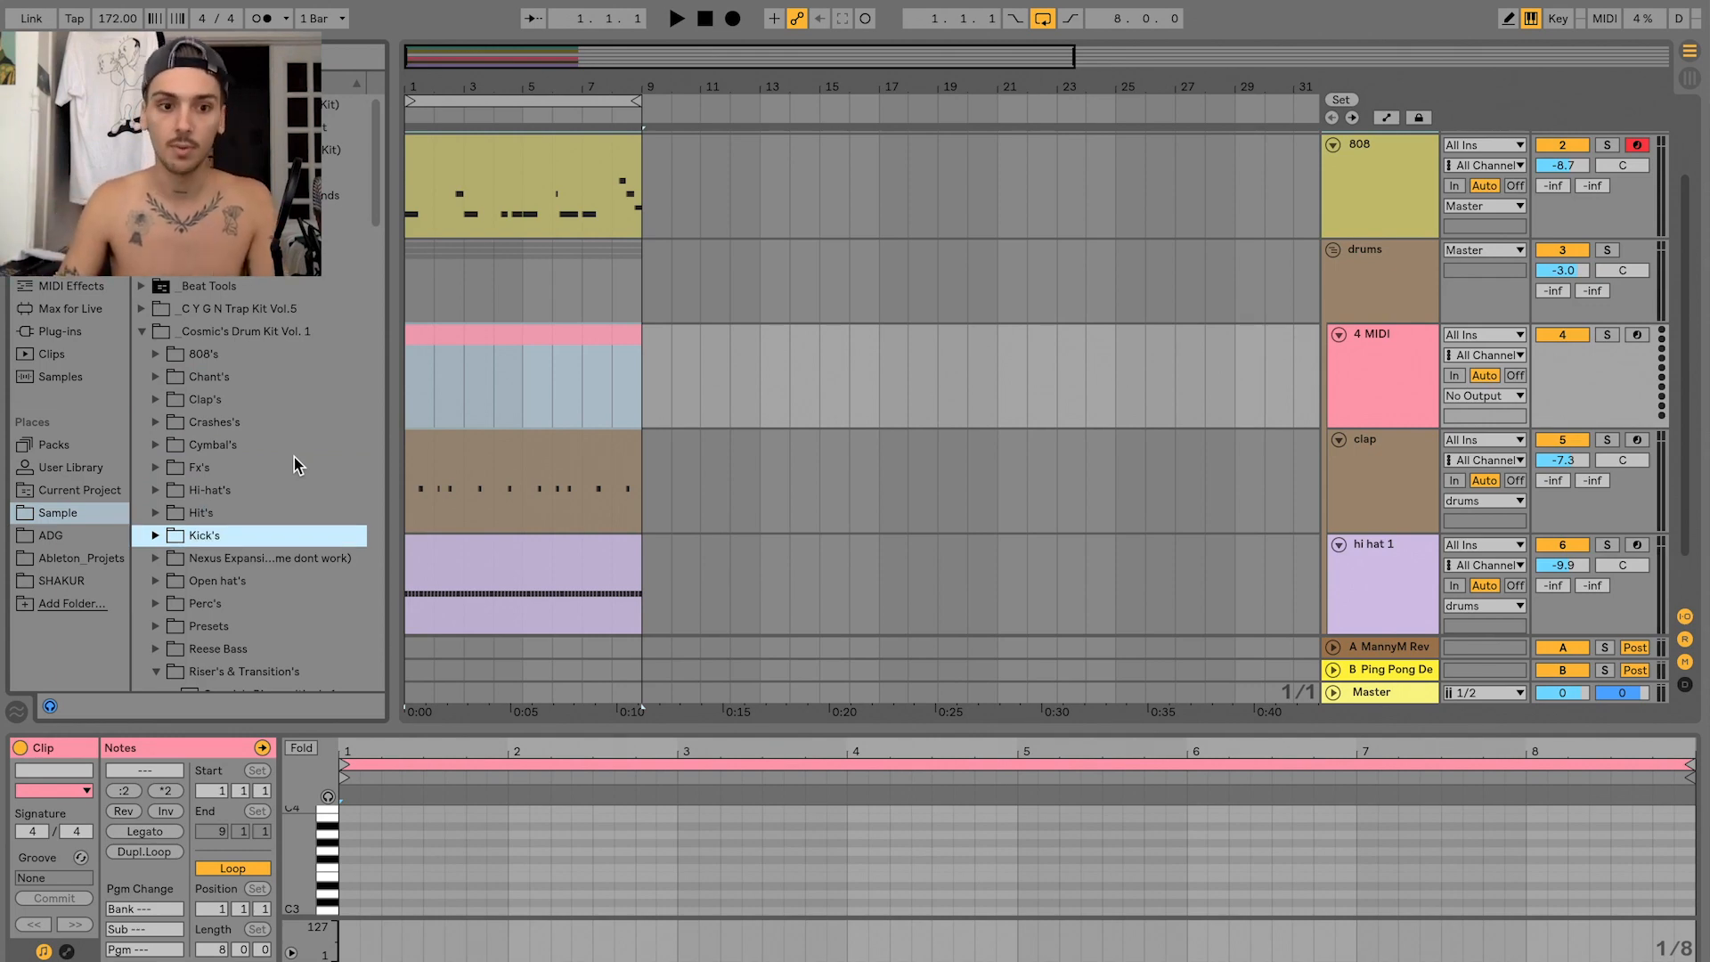
key("Right")
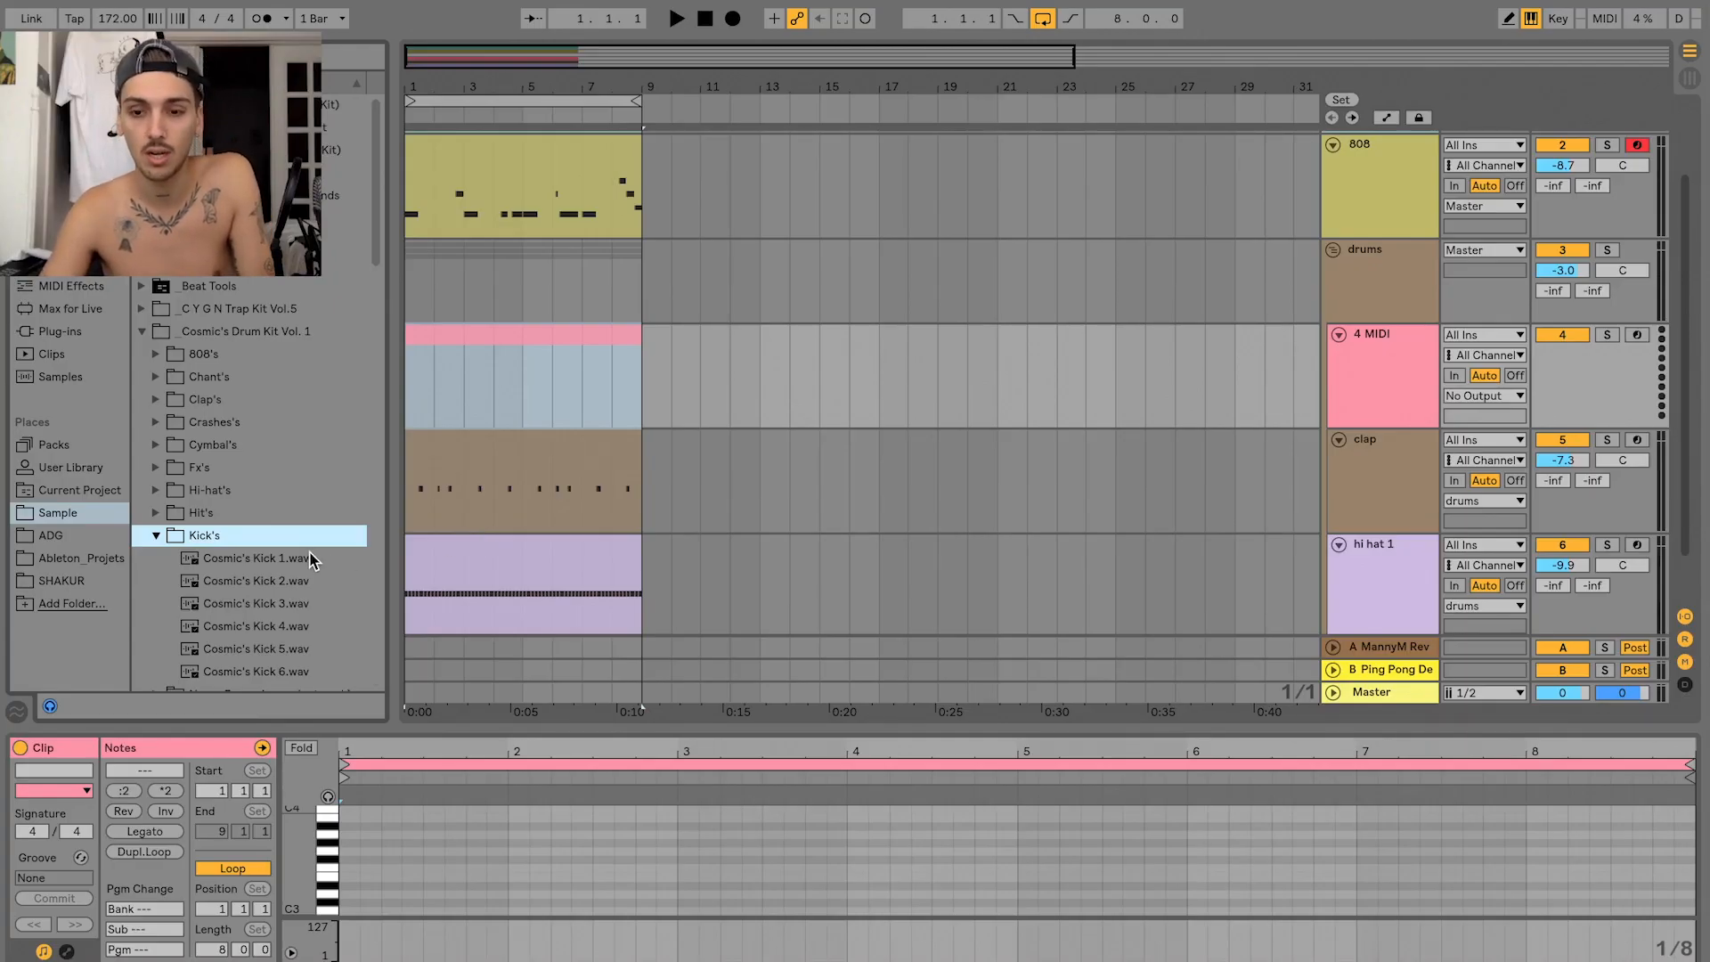
left_click(267, 558)
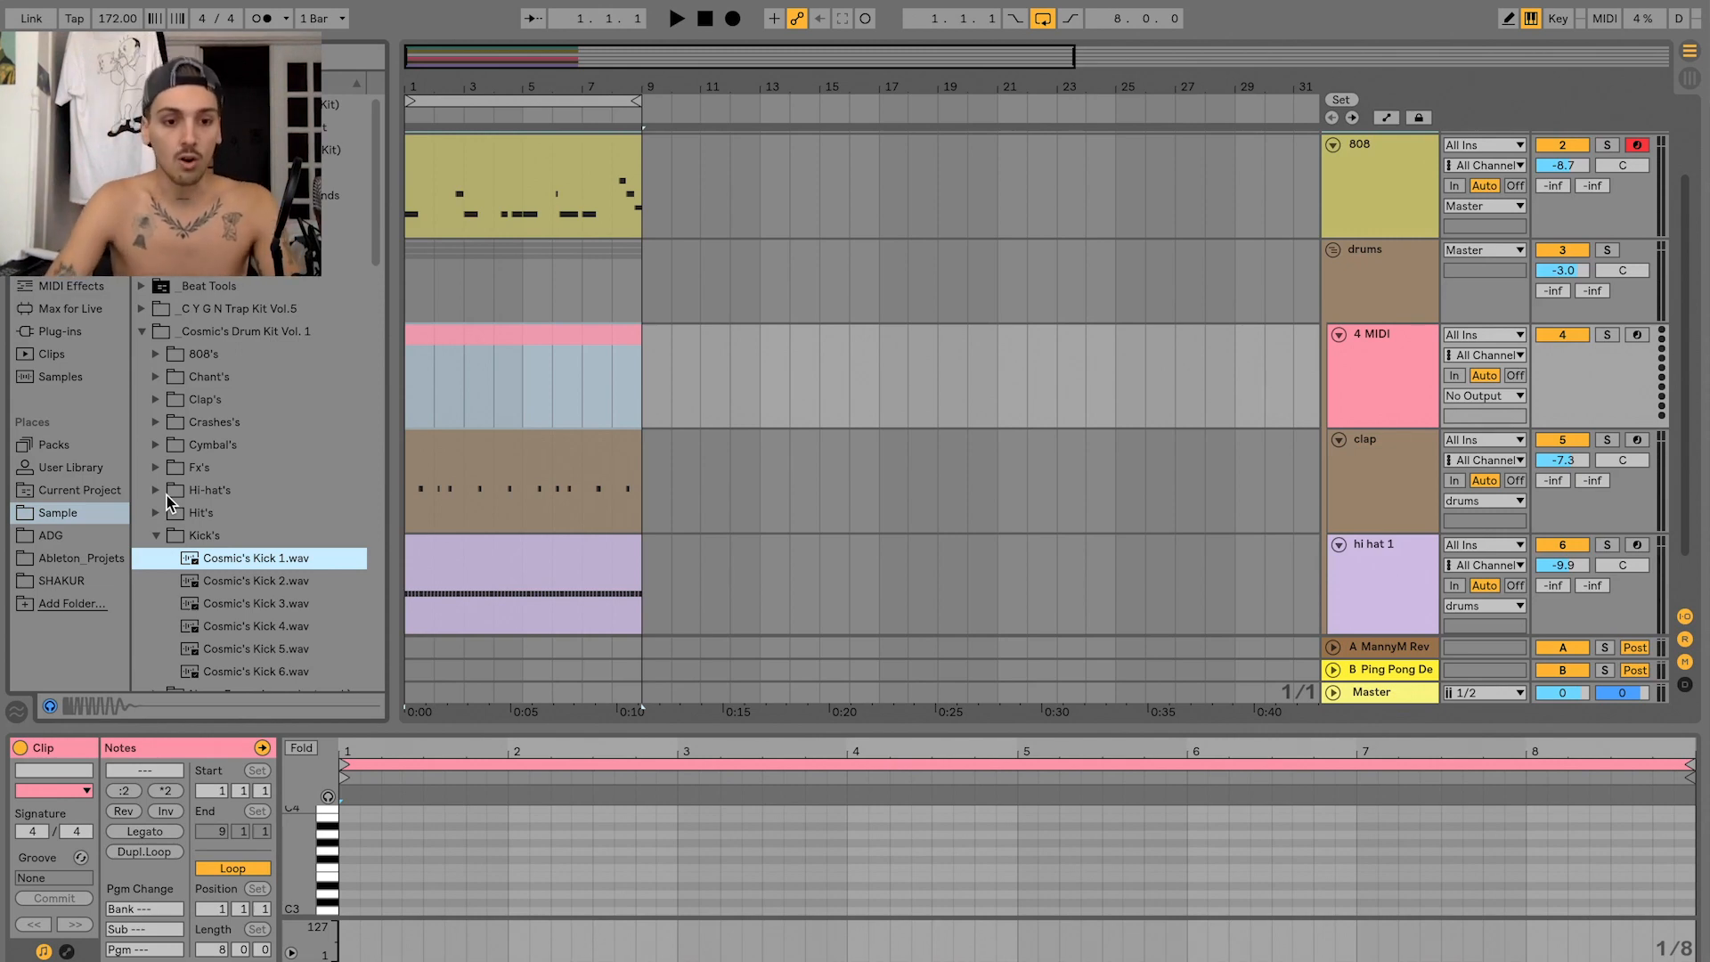
- Load Cosmic's Kick 1.wav onto the new MIDI track and set the track's volume to -7.5 dB
left_click(1357, 367)
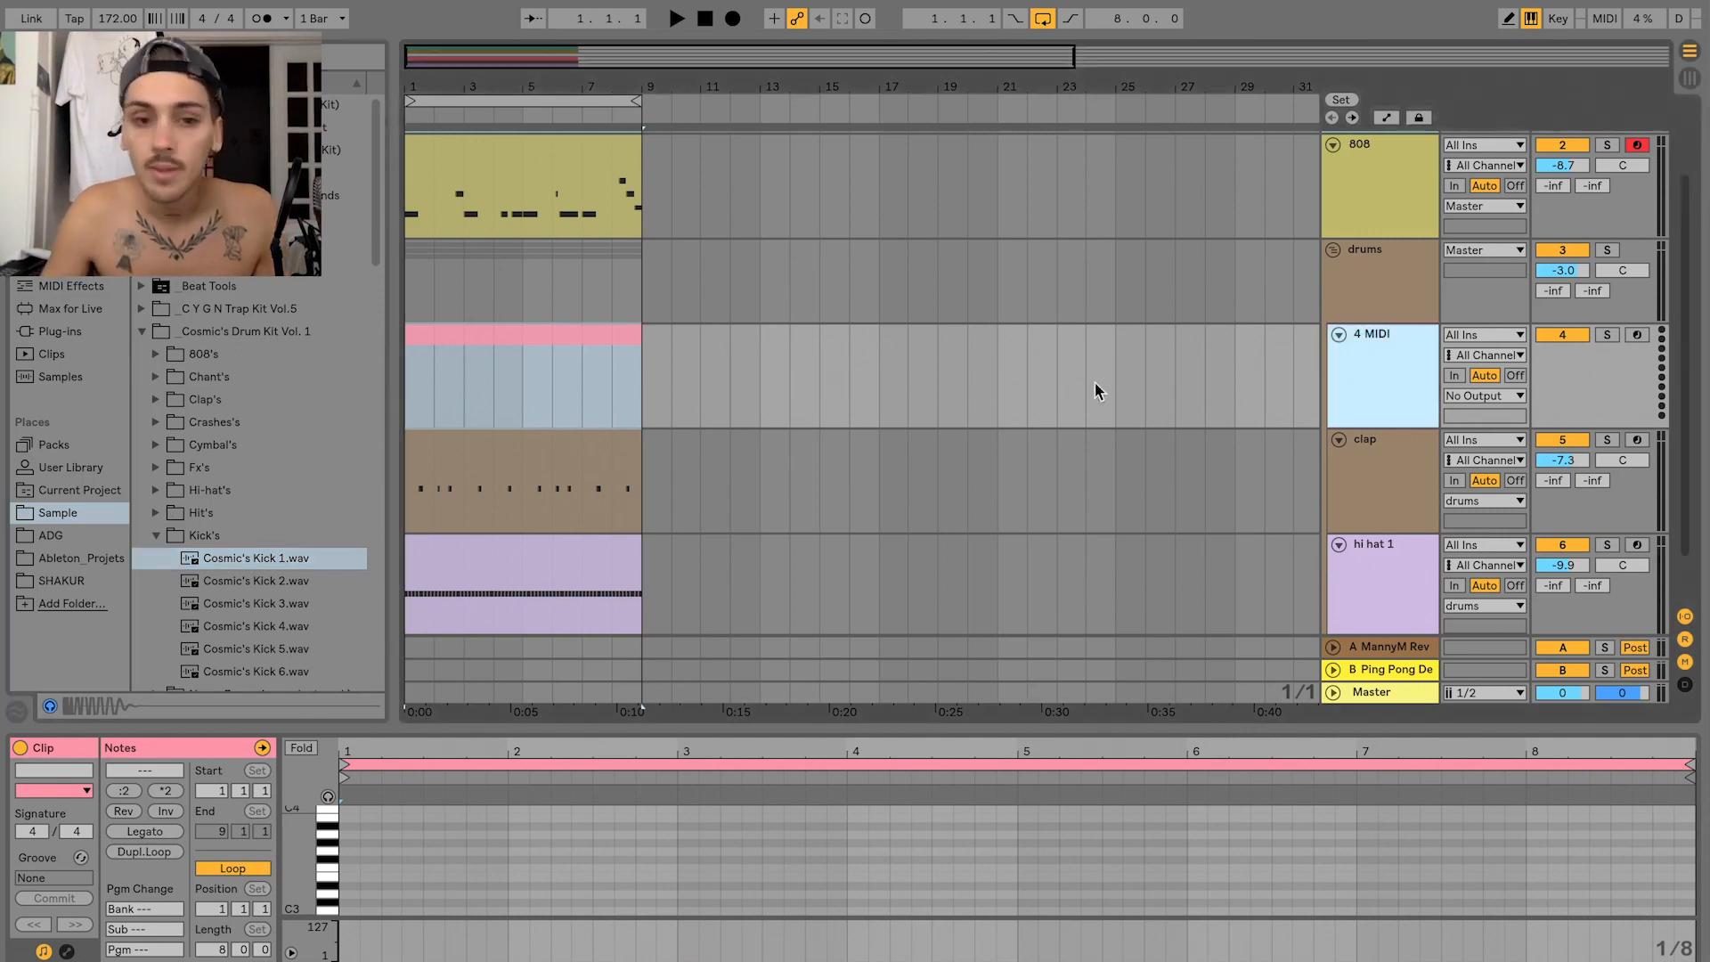
double_click(280, 558)
left_click_drag(1547, 359, 1548, 374)
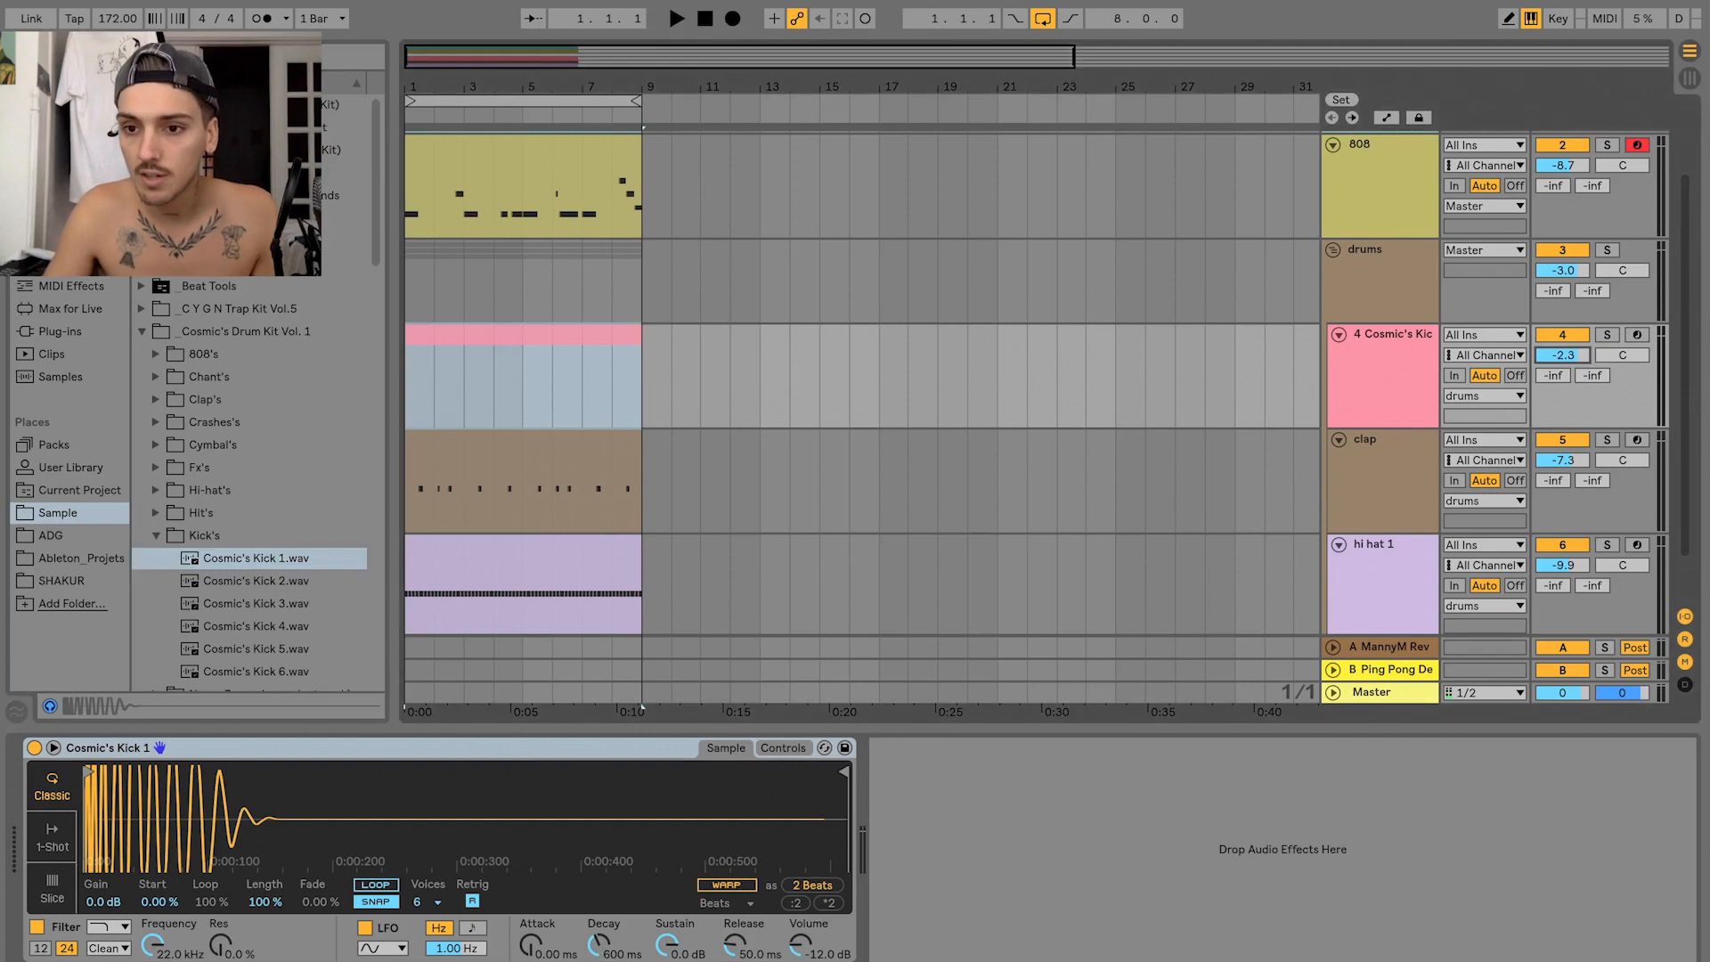
- Open the 808 and kick clips together for note editing, with the kick clip in front, and enlarge the note editor
double_click(485, 353)
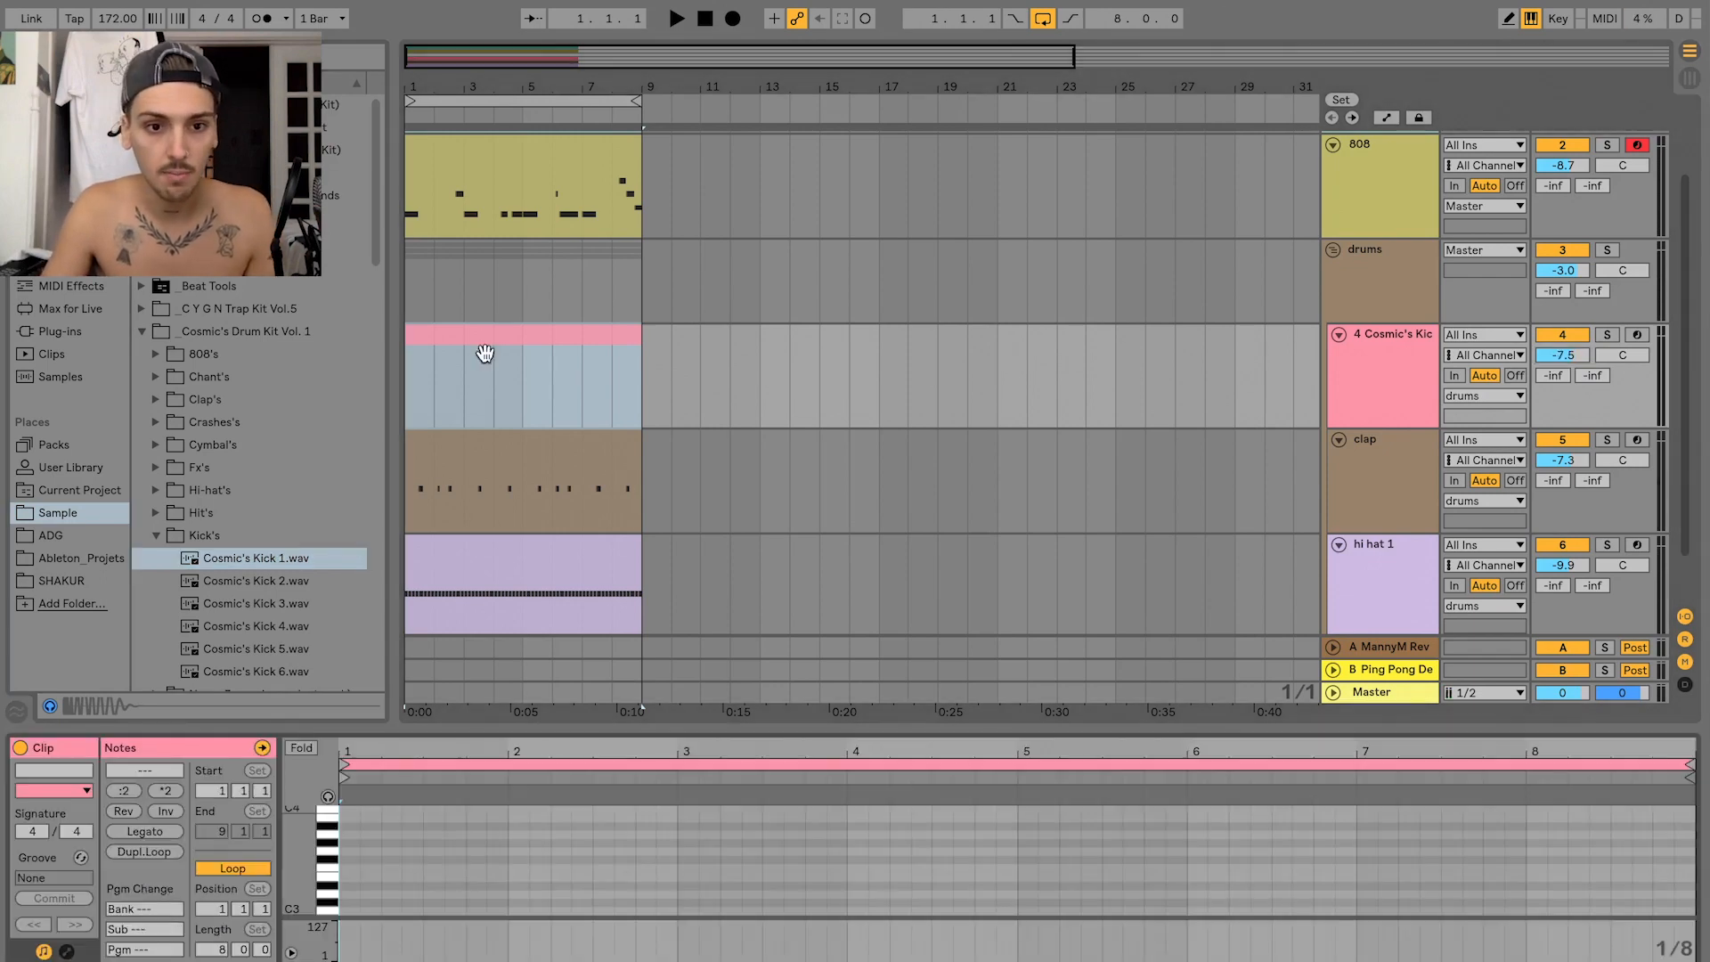
left_click(492, 347)
left_click(502, 145, "shift")
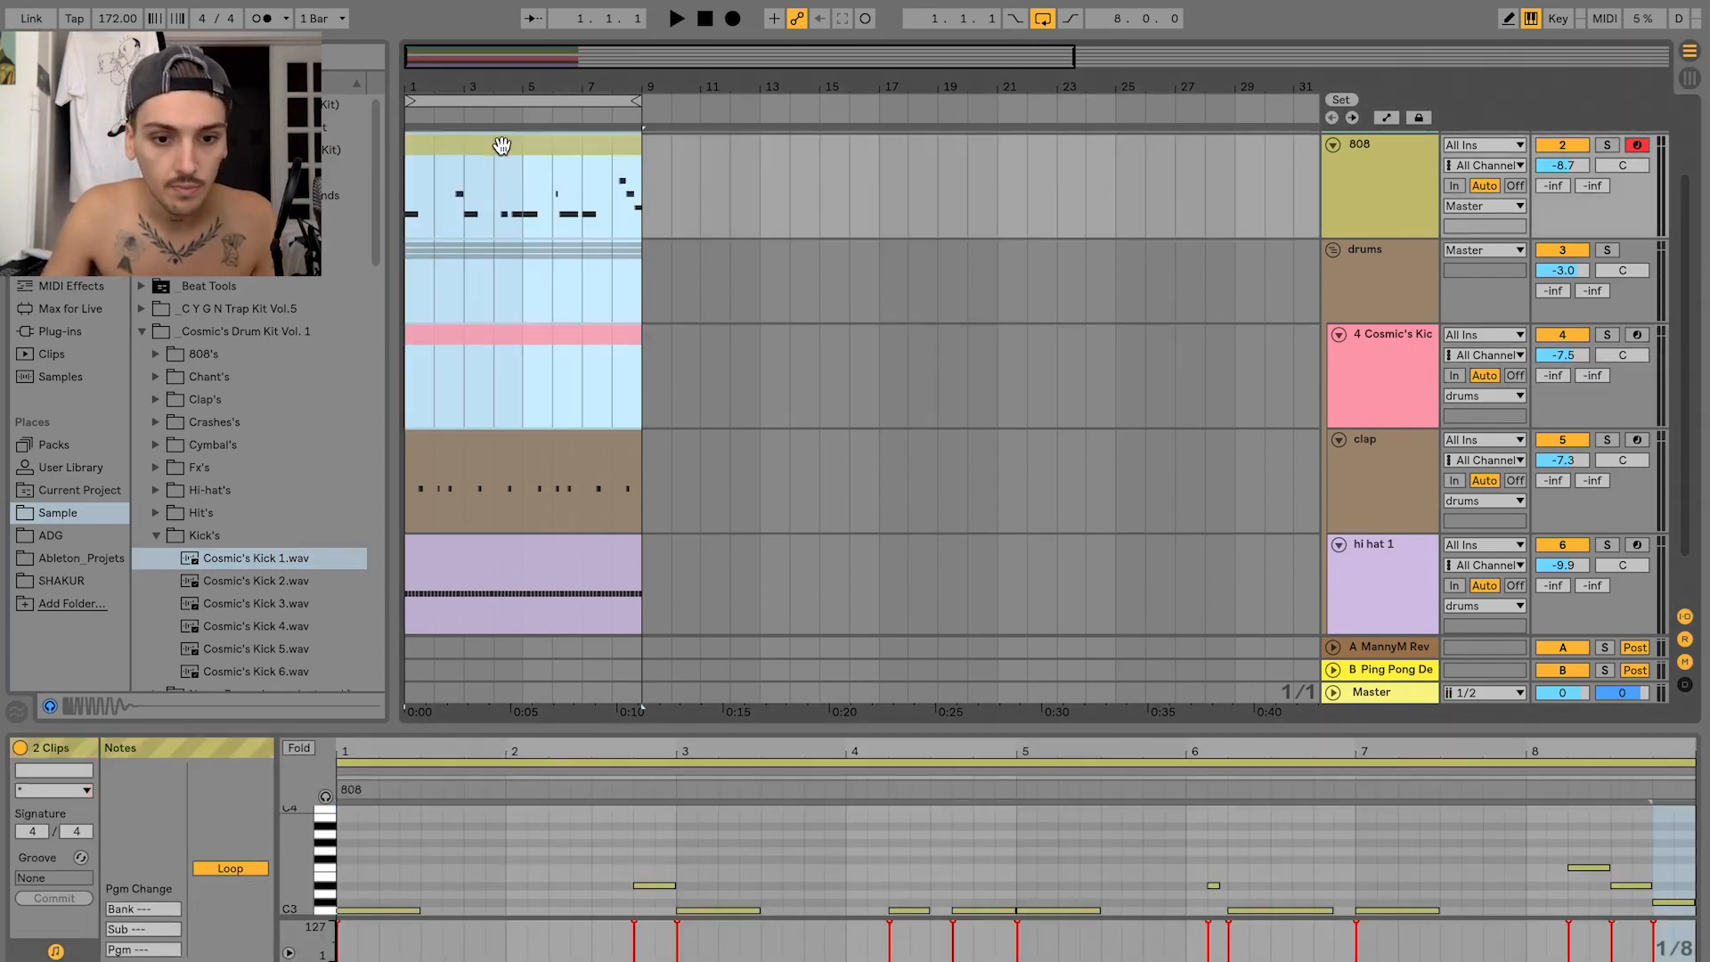
left_click(568, 169)
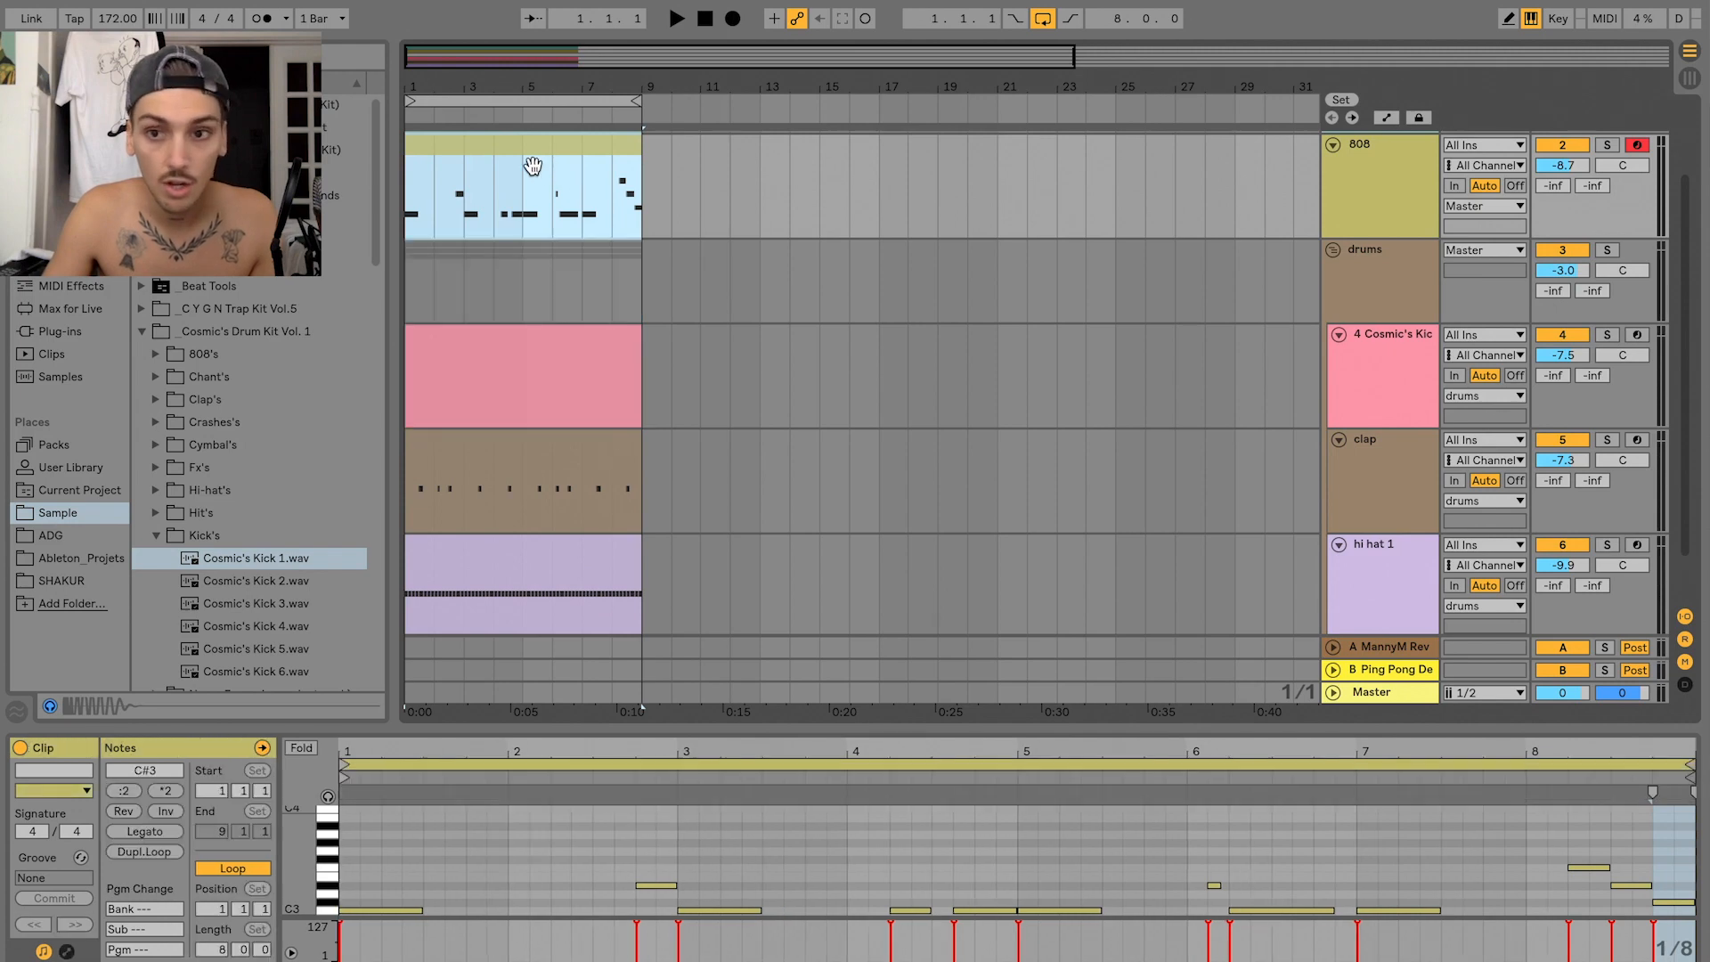
left_click(539, 341, "shift")
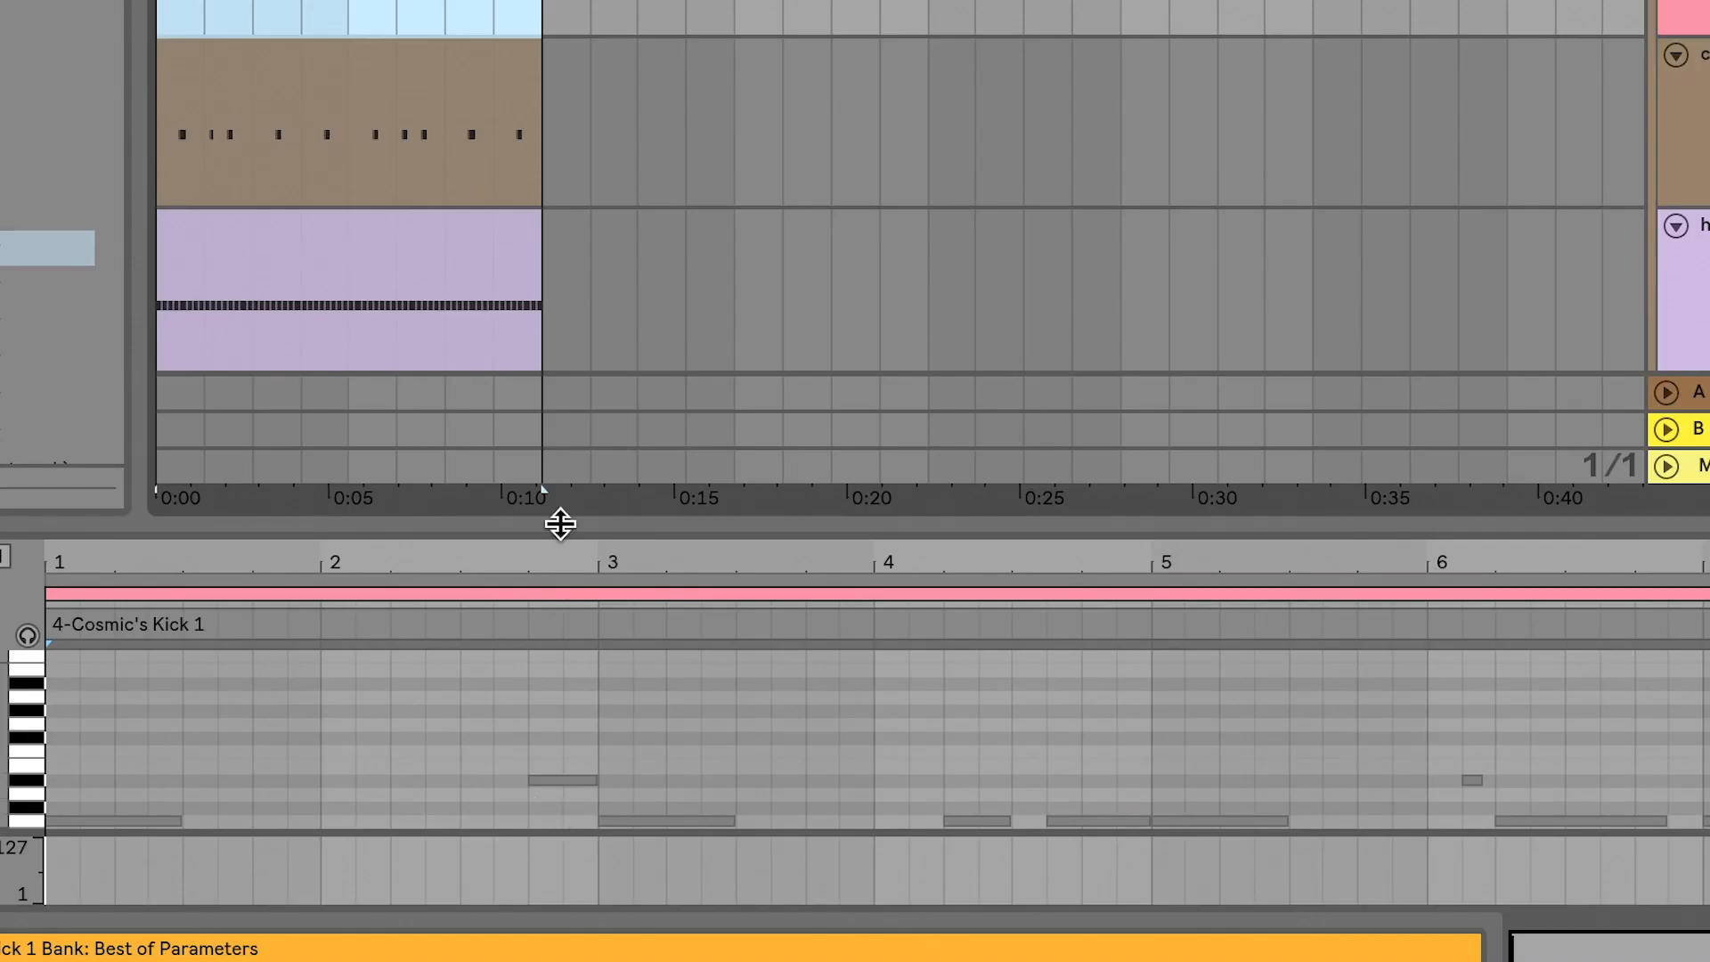
left_click_drag(560, 524, 558, 398)
- Fill the kick clip with C3 notes, mostly one beat long, starting at the same positions as the 808 notes
double_click(267, 672)
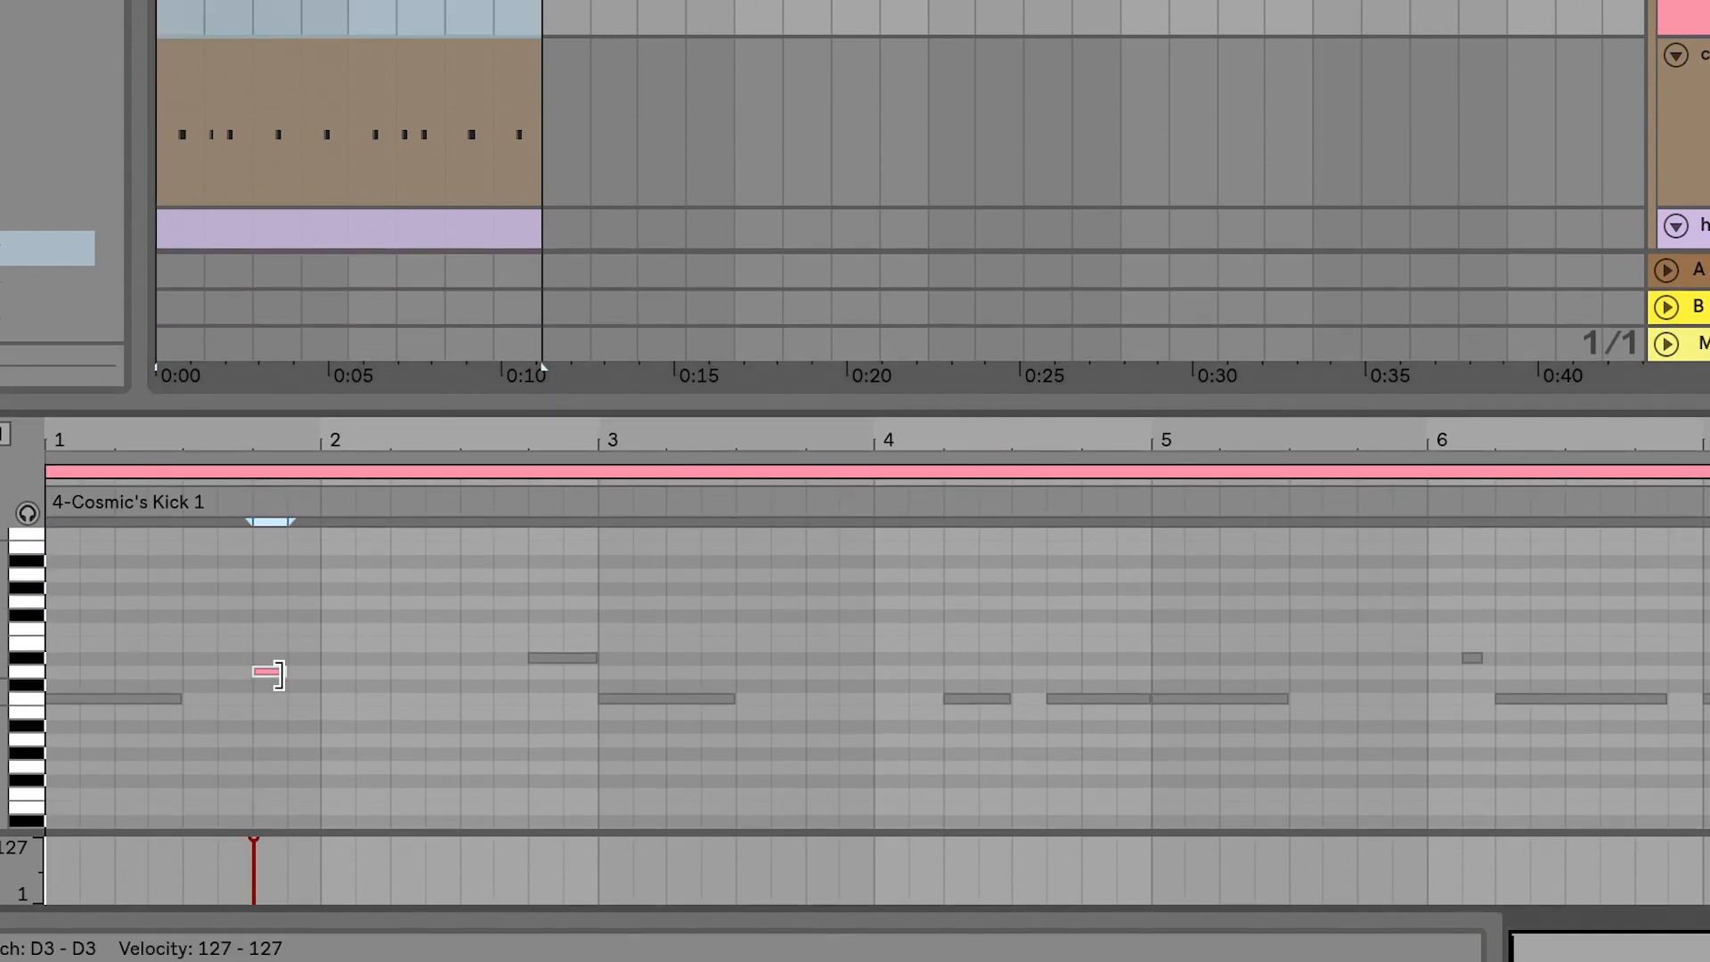
left_click_drag(279, 674, 1563, 699)
key("ctrl+d")
left_click_drag(1260, 834, 1667, 846)
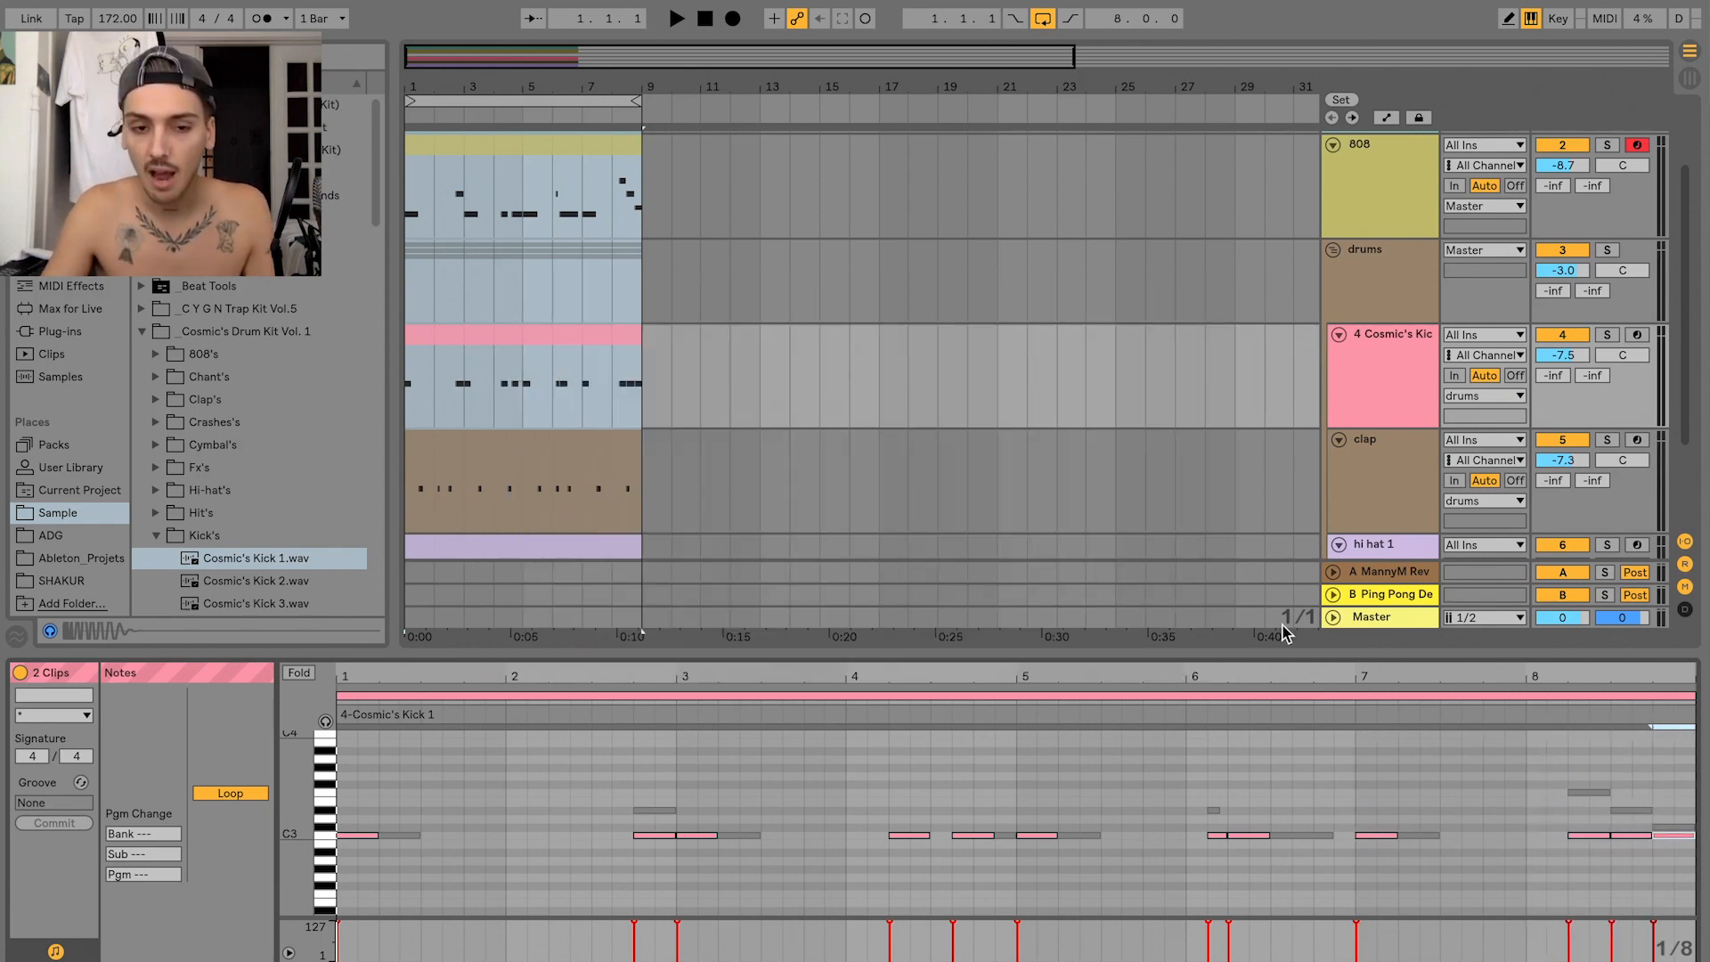
- Solo the kick and 808 tracks, play them together, and lower the kick's volume to -9.8 dB
left_click(1385, 411)
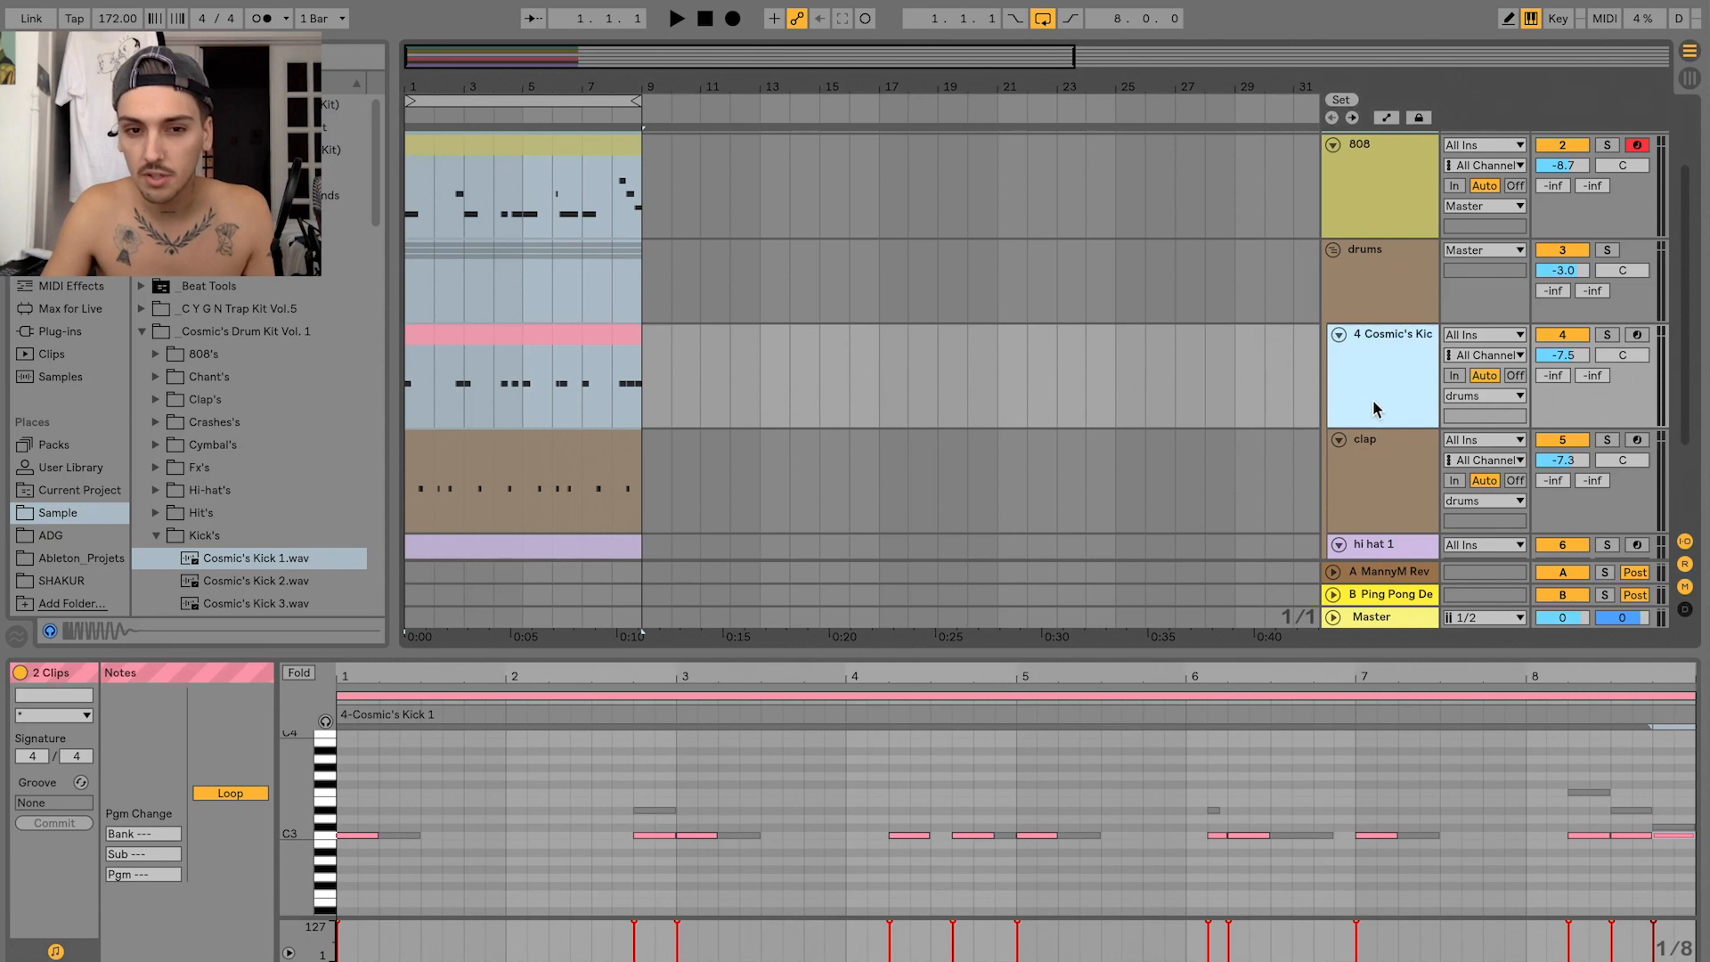
left_click(1606, 338)
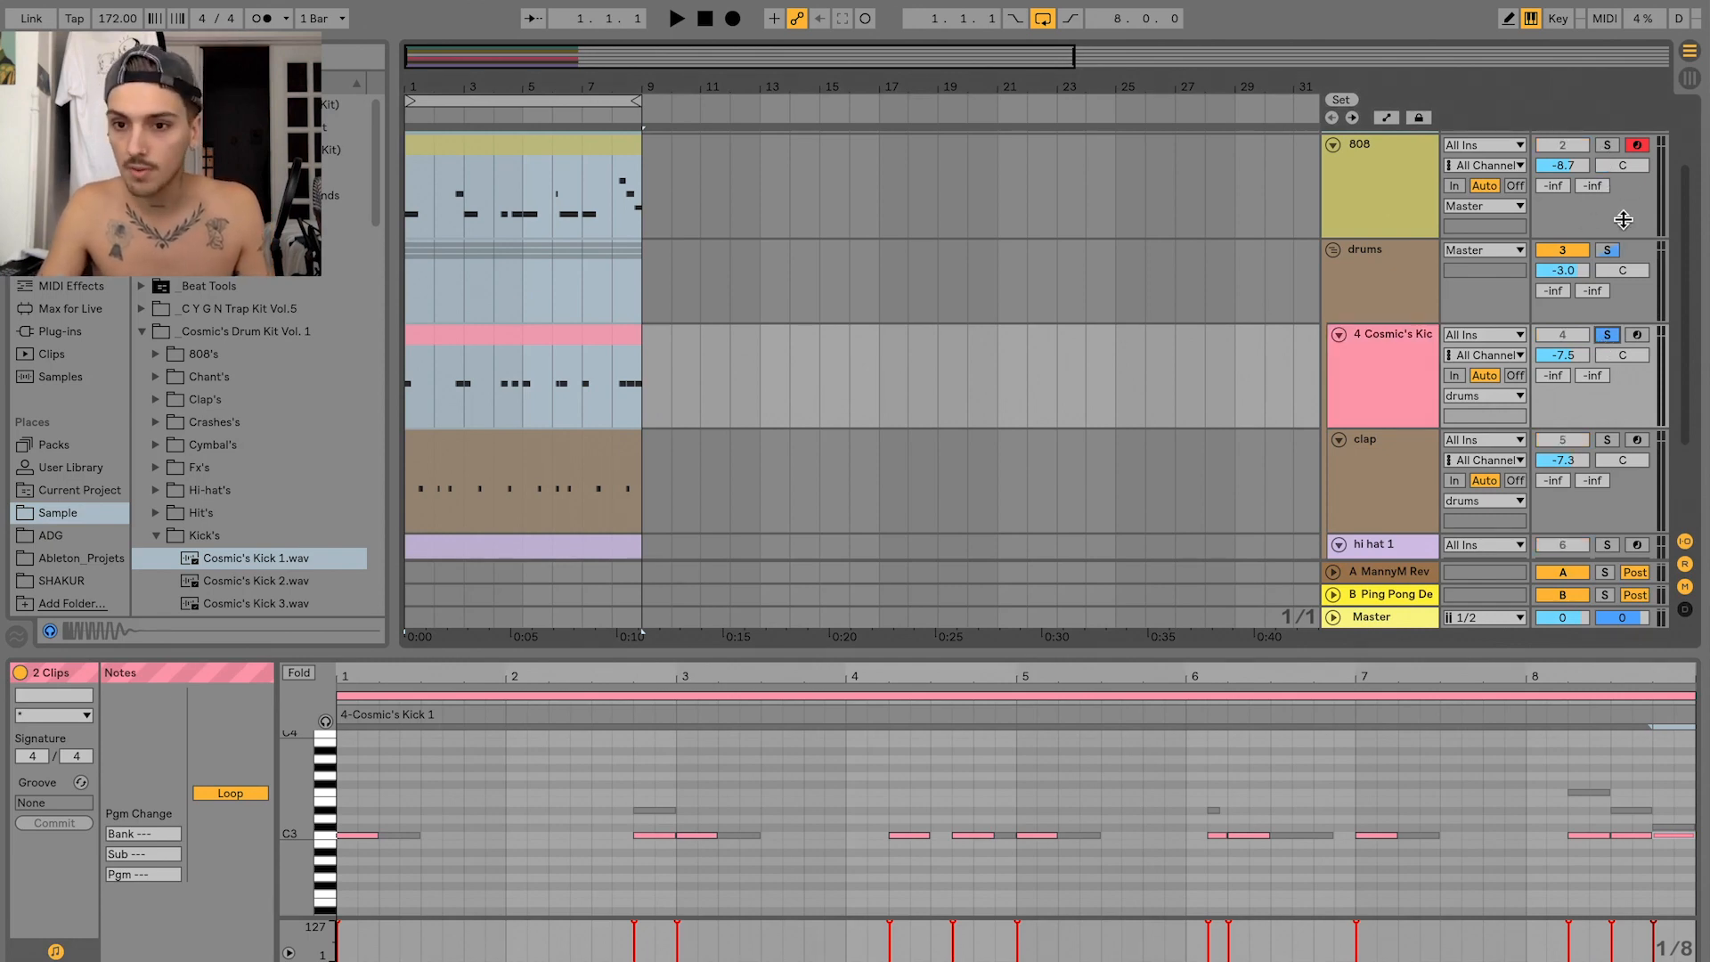
left_click(1605, 147)
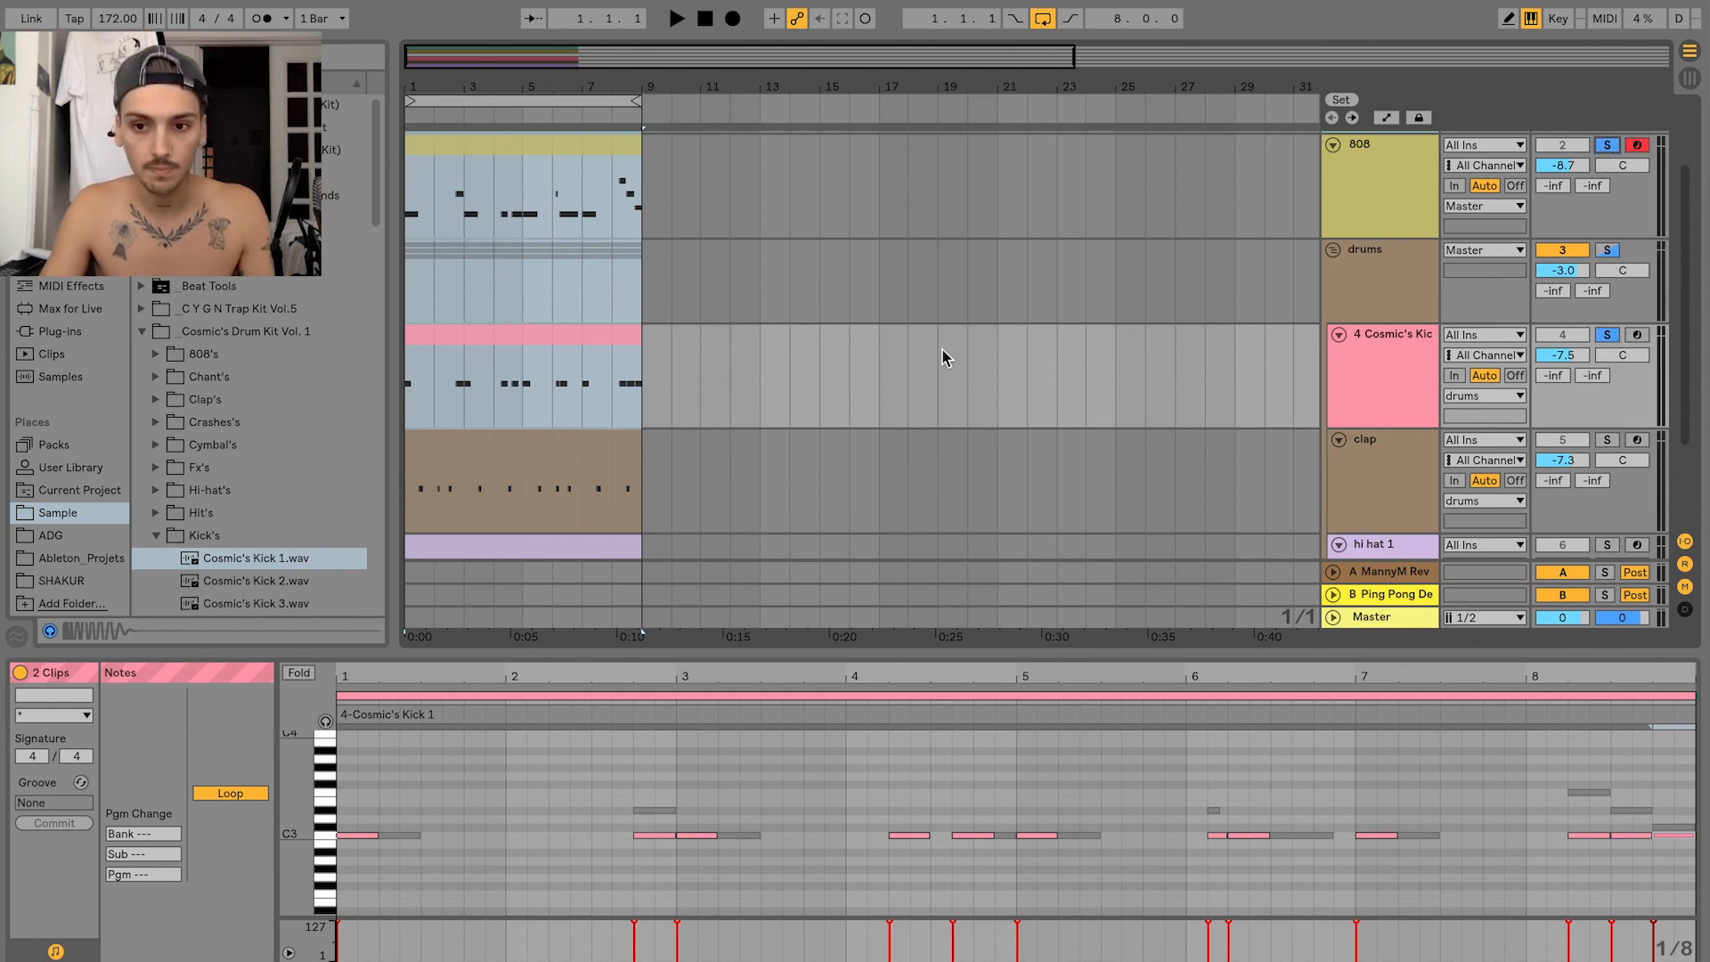
left_click_drag(1584, 357, 1585, 365)
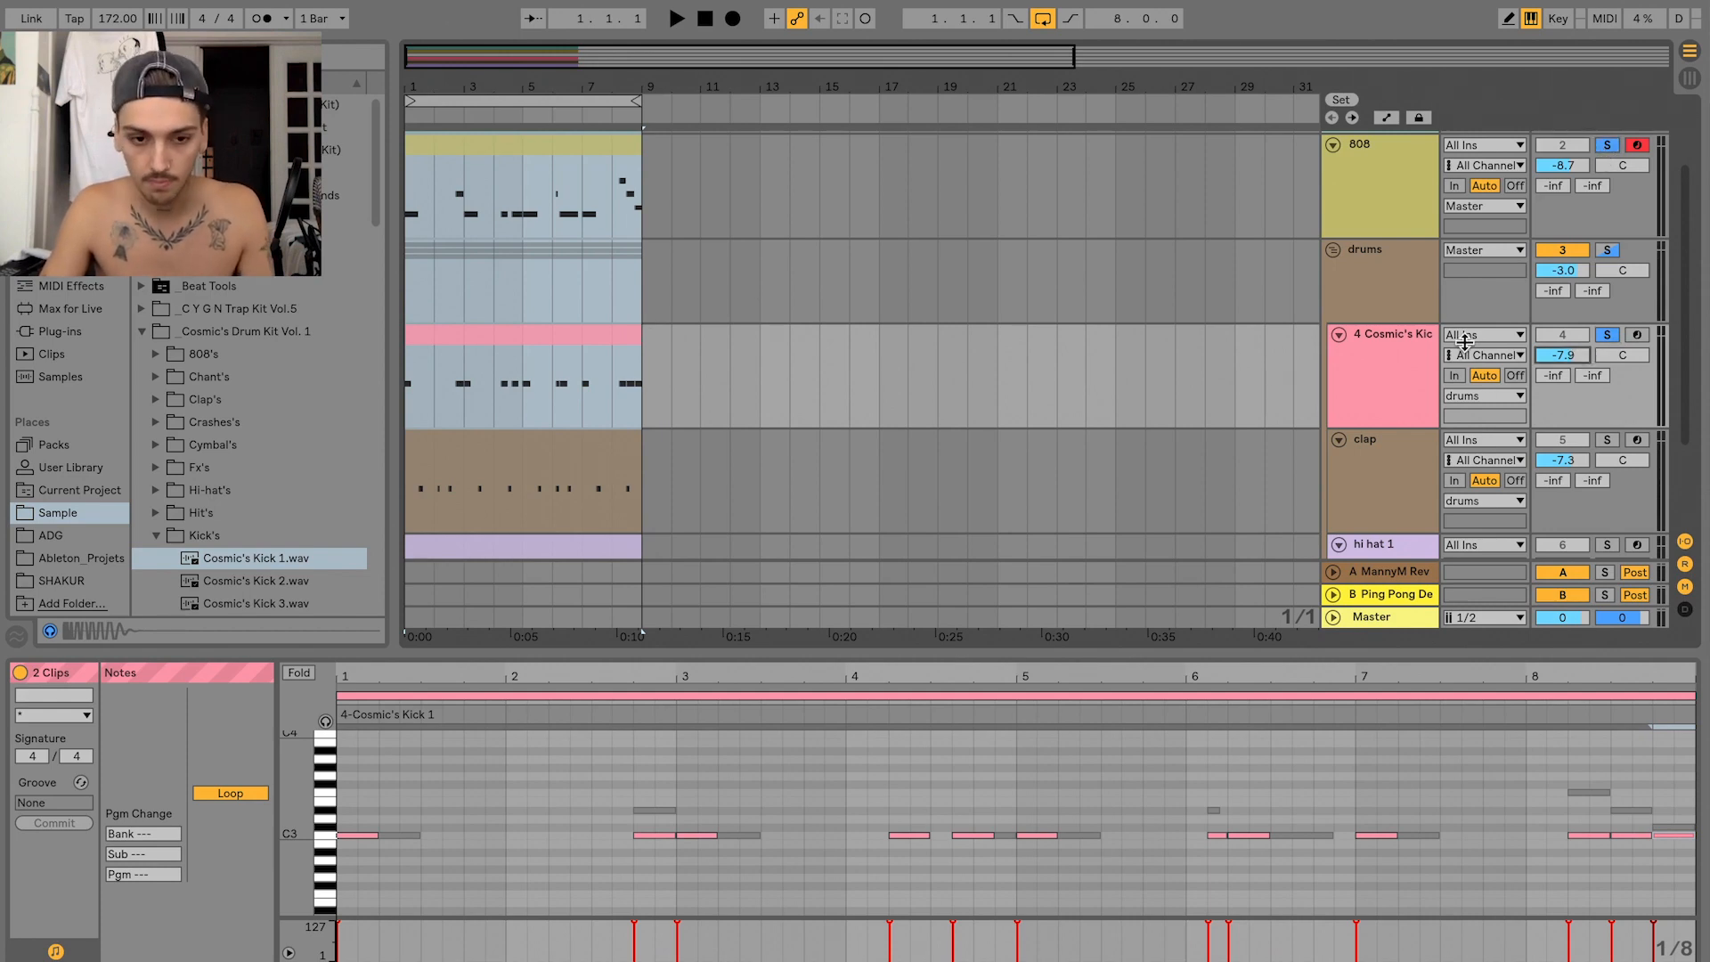
key("space")
key("Down")
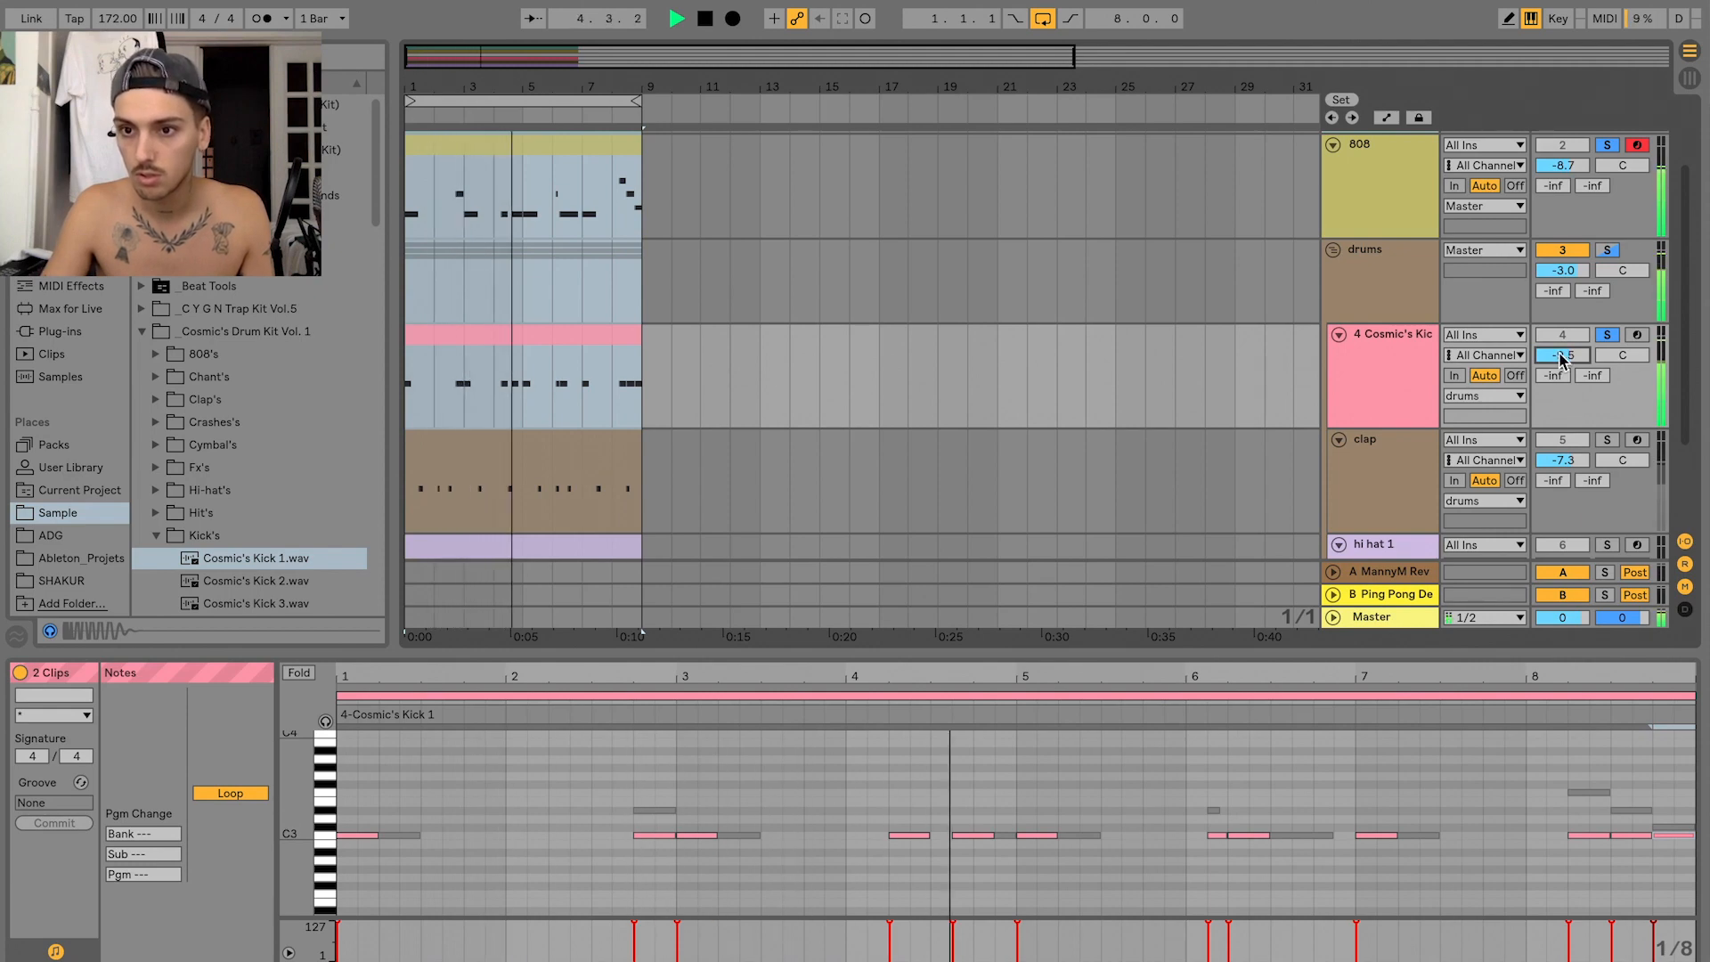
left_click_drag(1561, 361, 1560, 358)
key("space")
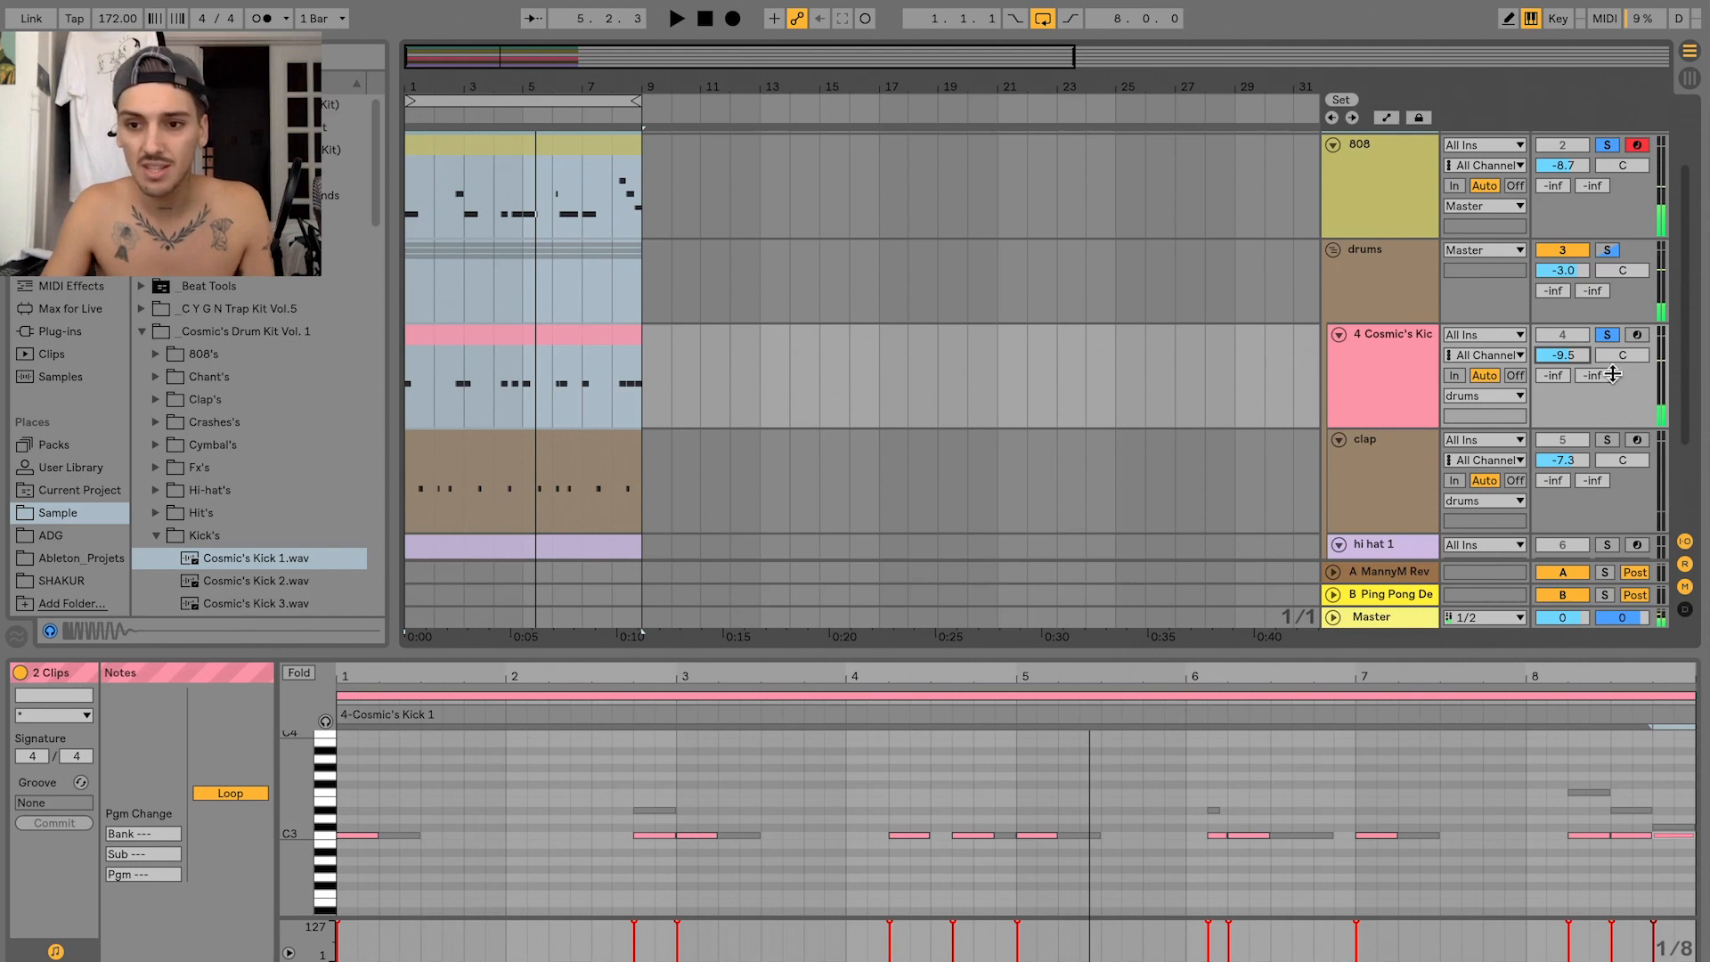
key("Down")
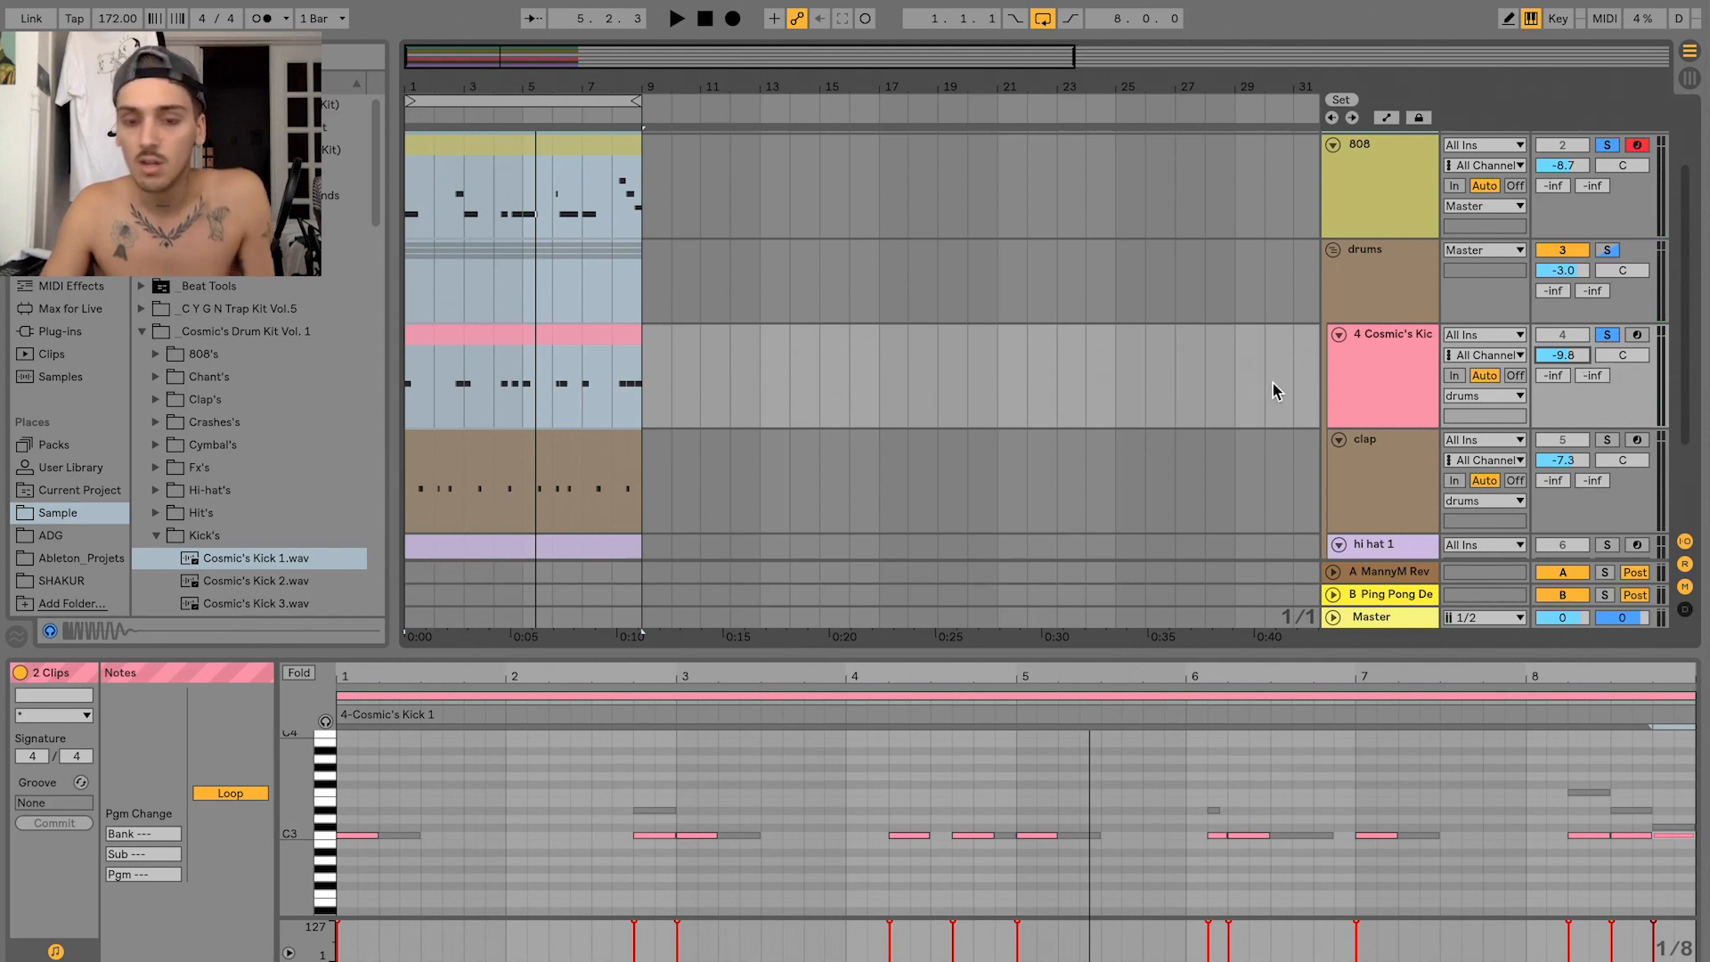
- Rename the Cosmic's Kick track to kick and unsolo the tracks so the full arrangement is heard
left_click(1370, 385)
key("ctrl+r")
type("kick")
key("Return")
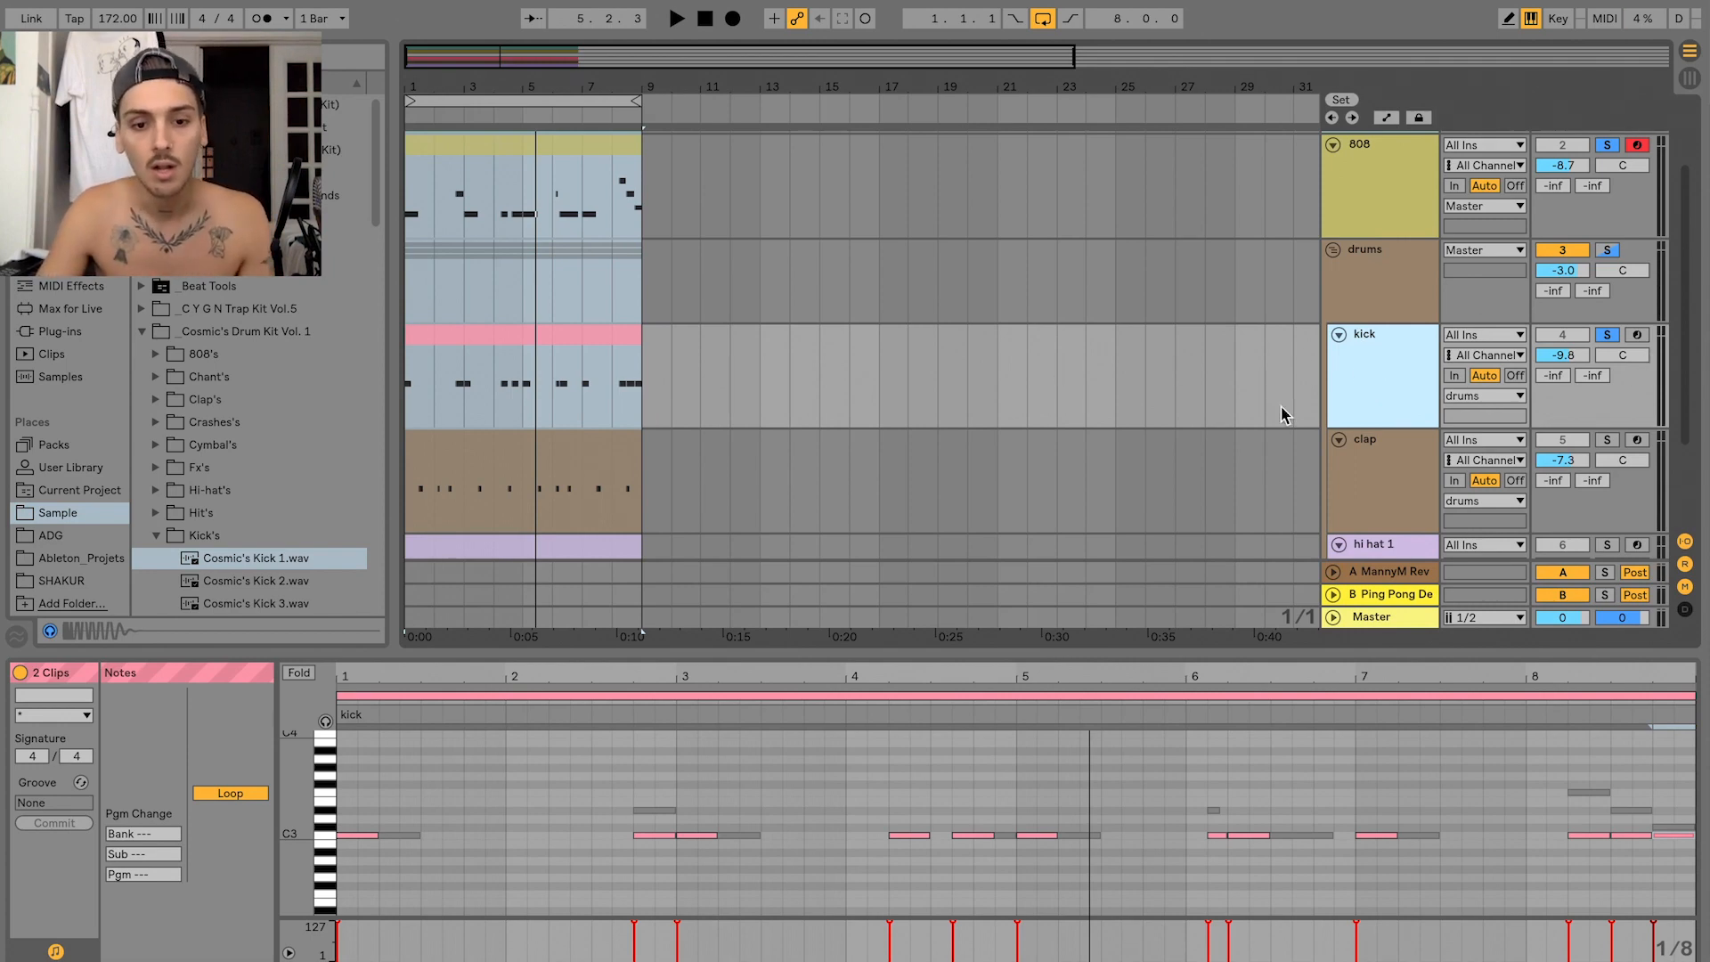
left_click_drag(869, 650, 869, 961)
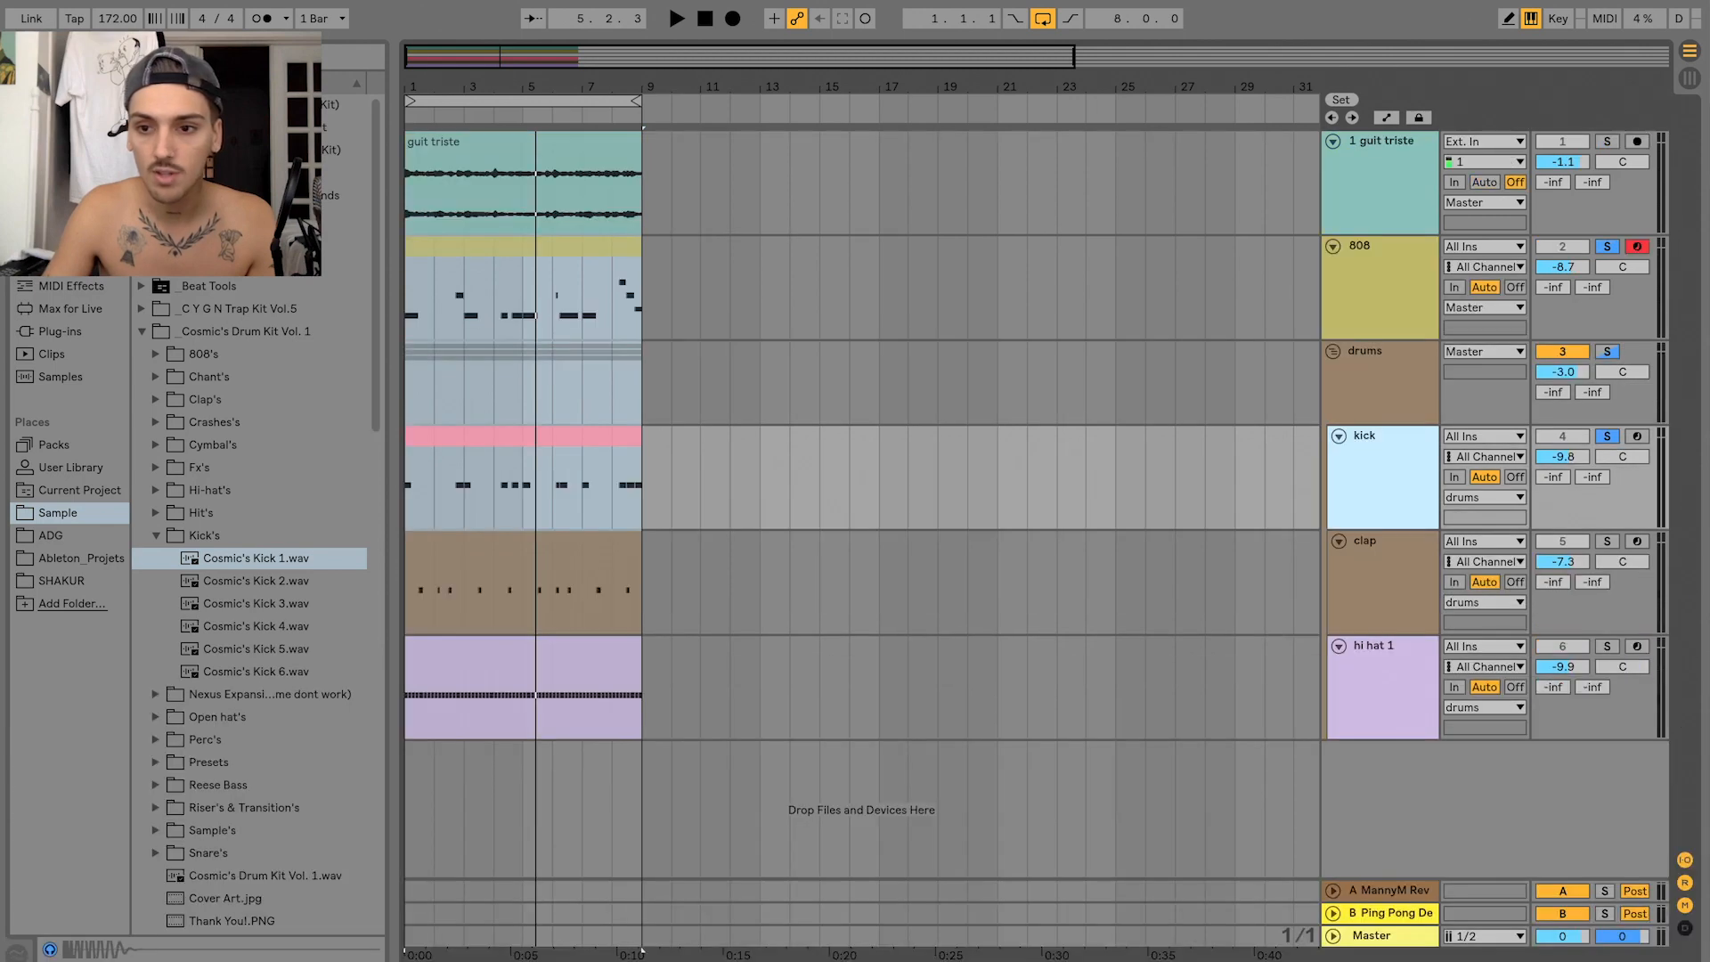
left_click(1607, 439)
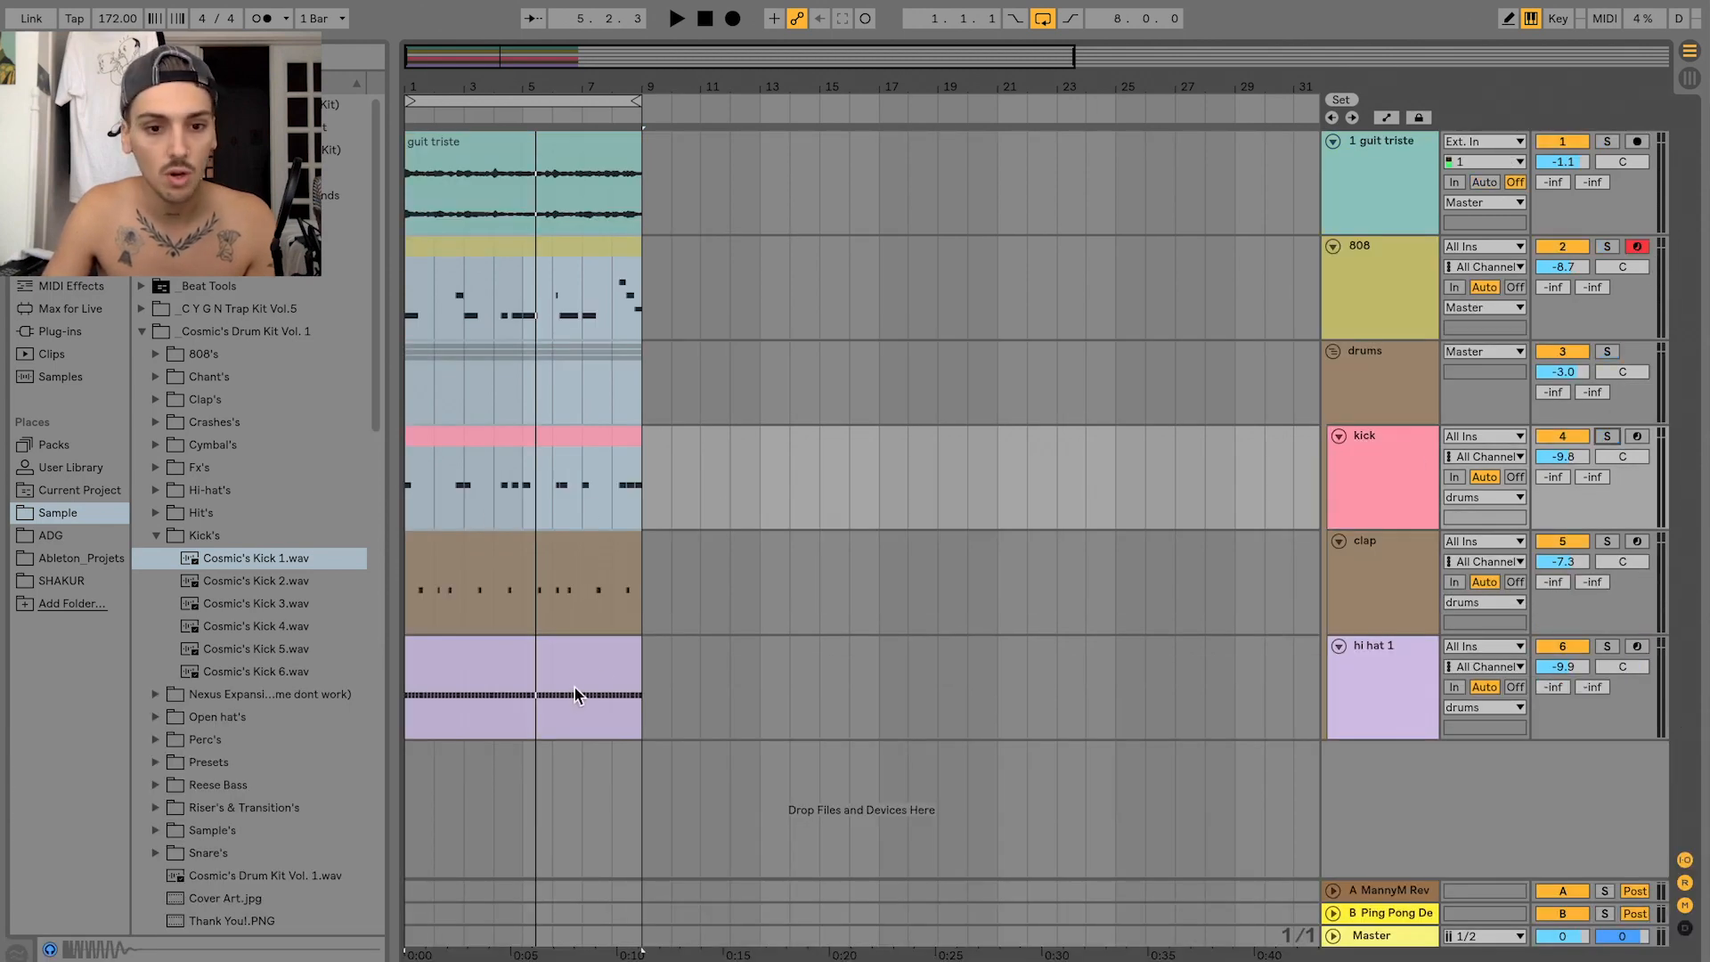
- Duplicate the eight-bar section to bar 9 and clear the 808, kick, clap and hi-hat clips from the first eight bars
key("ctrl+d")
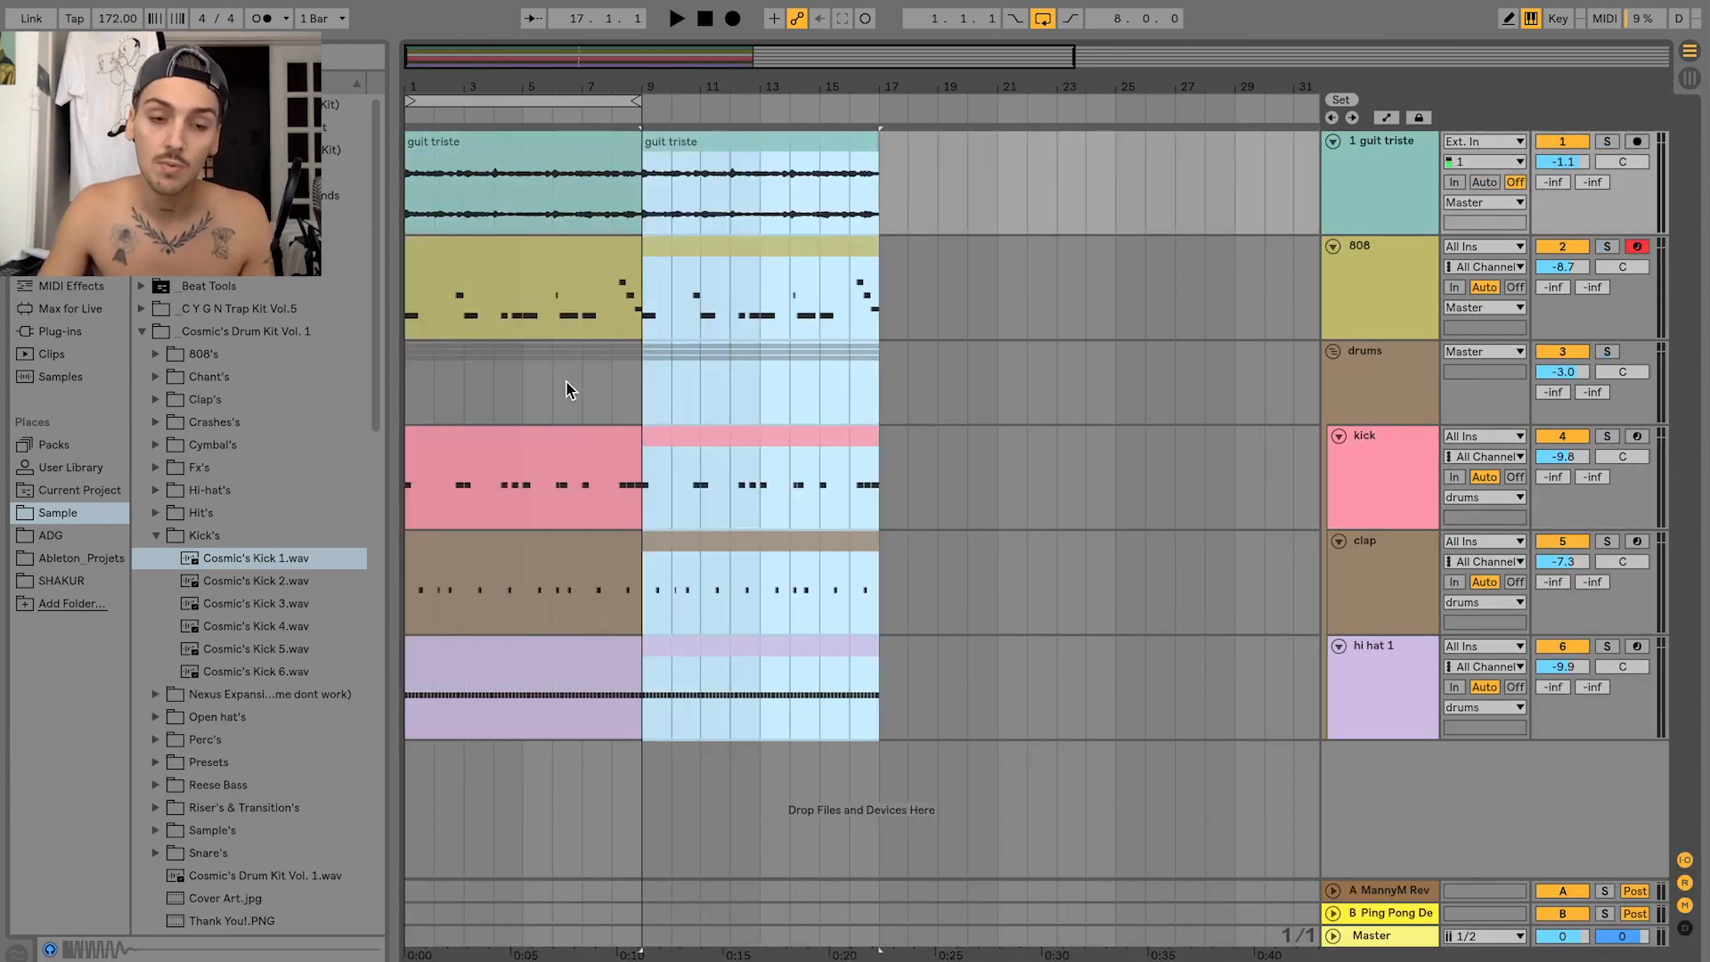
left_click(521, 156)
left_click(541, 265)
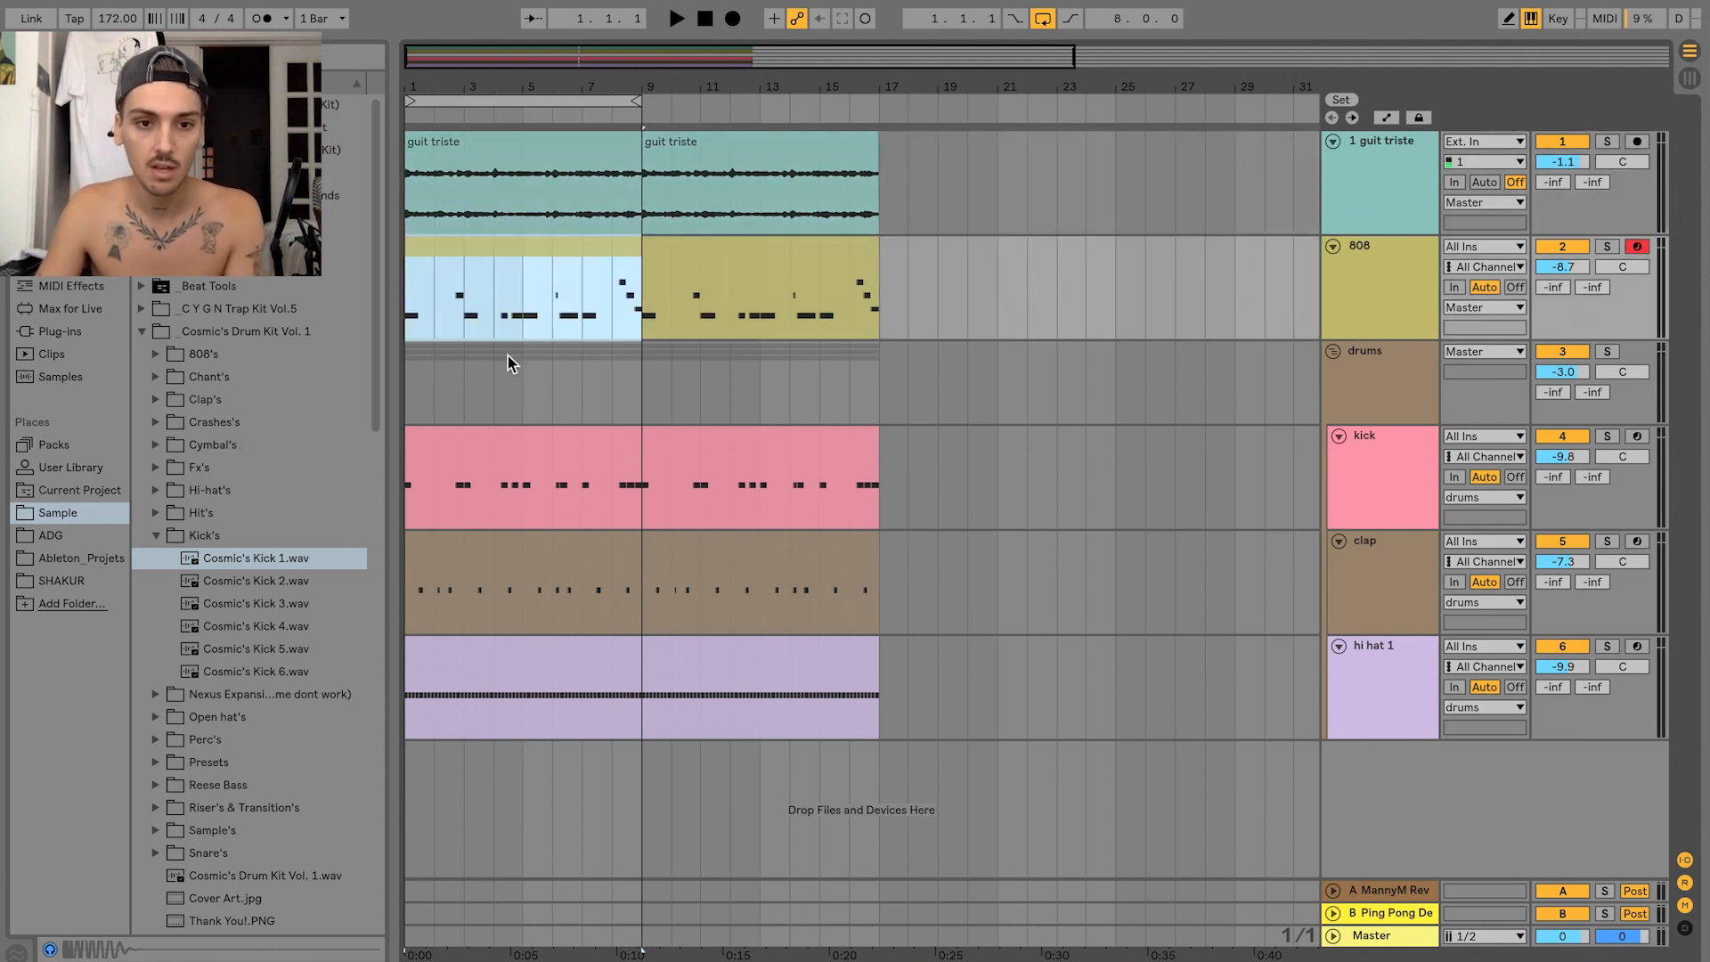
key("Delete")
mouse_move(405, 402)
left_mouse_down()
mouse_move(641, 629)
mouse_move(640, 659)
left_mouse_up()
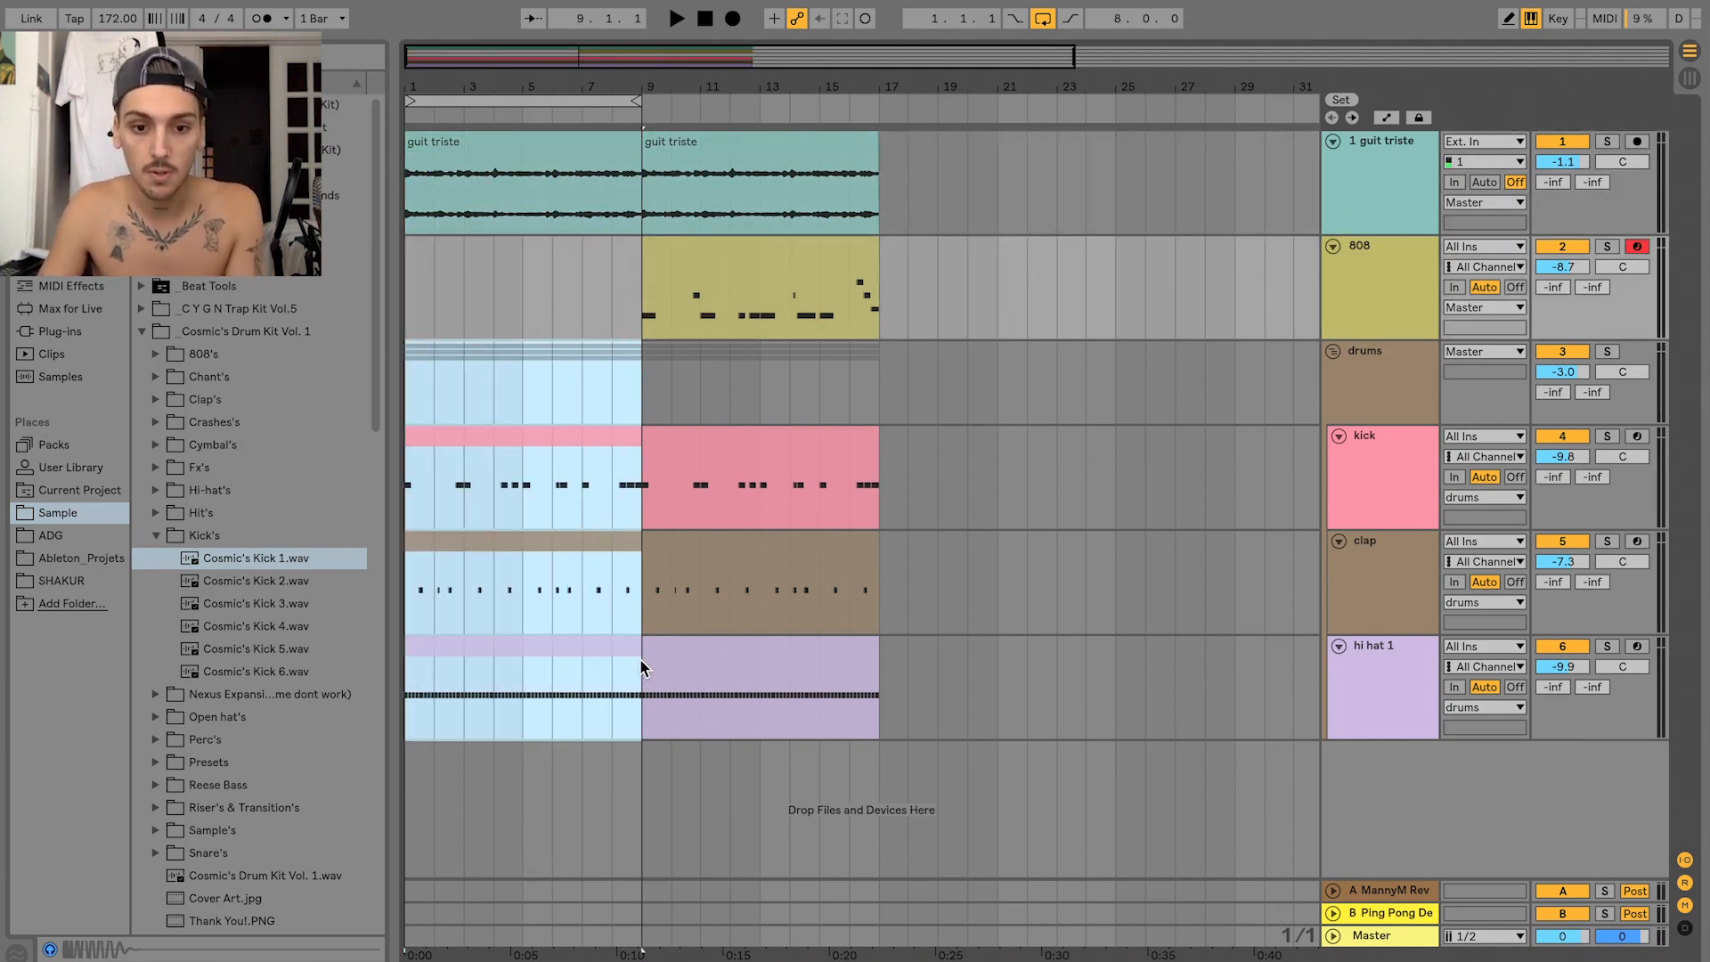
key("Delete")
- Play the end of the guitar intro from bar 7 and move the loop region to bars 9–17
left_click(409, 272)
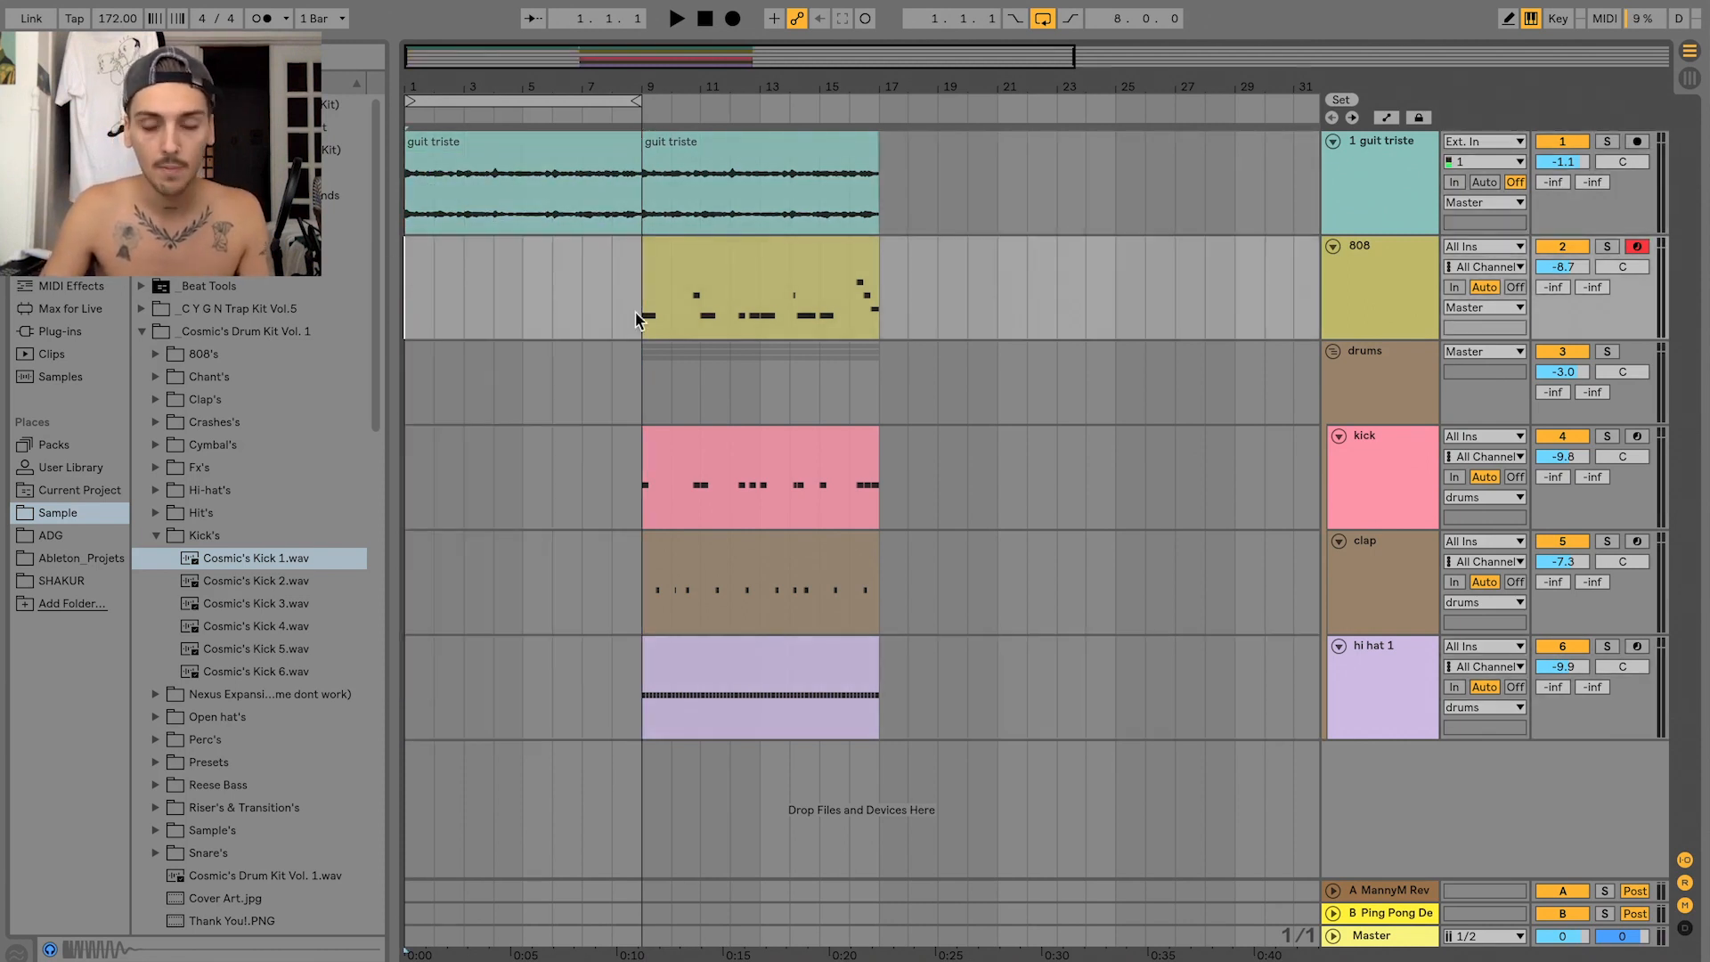
left_click(579, 298)
key("space")
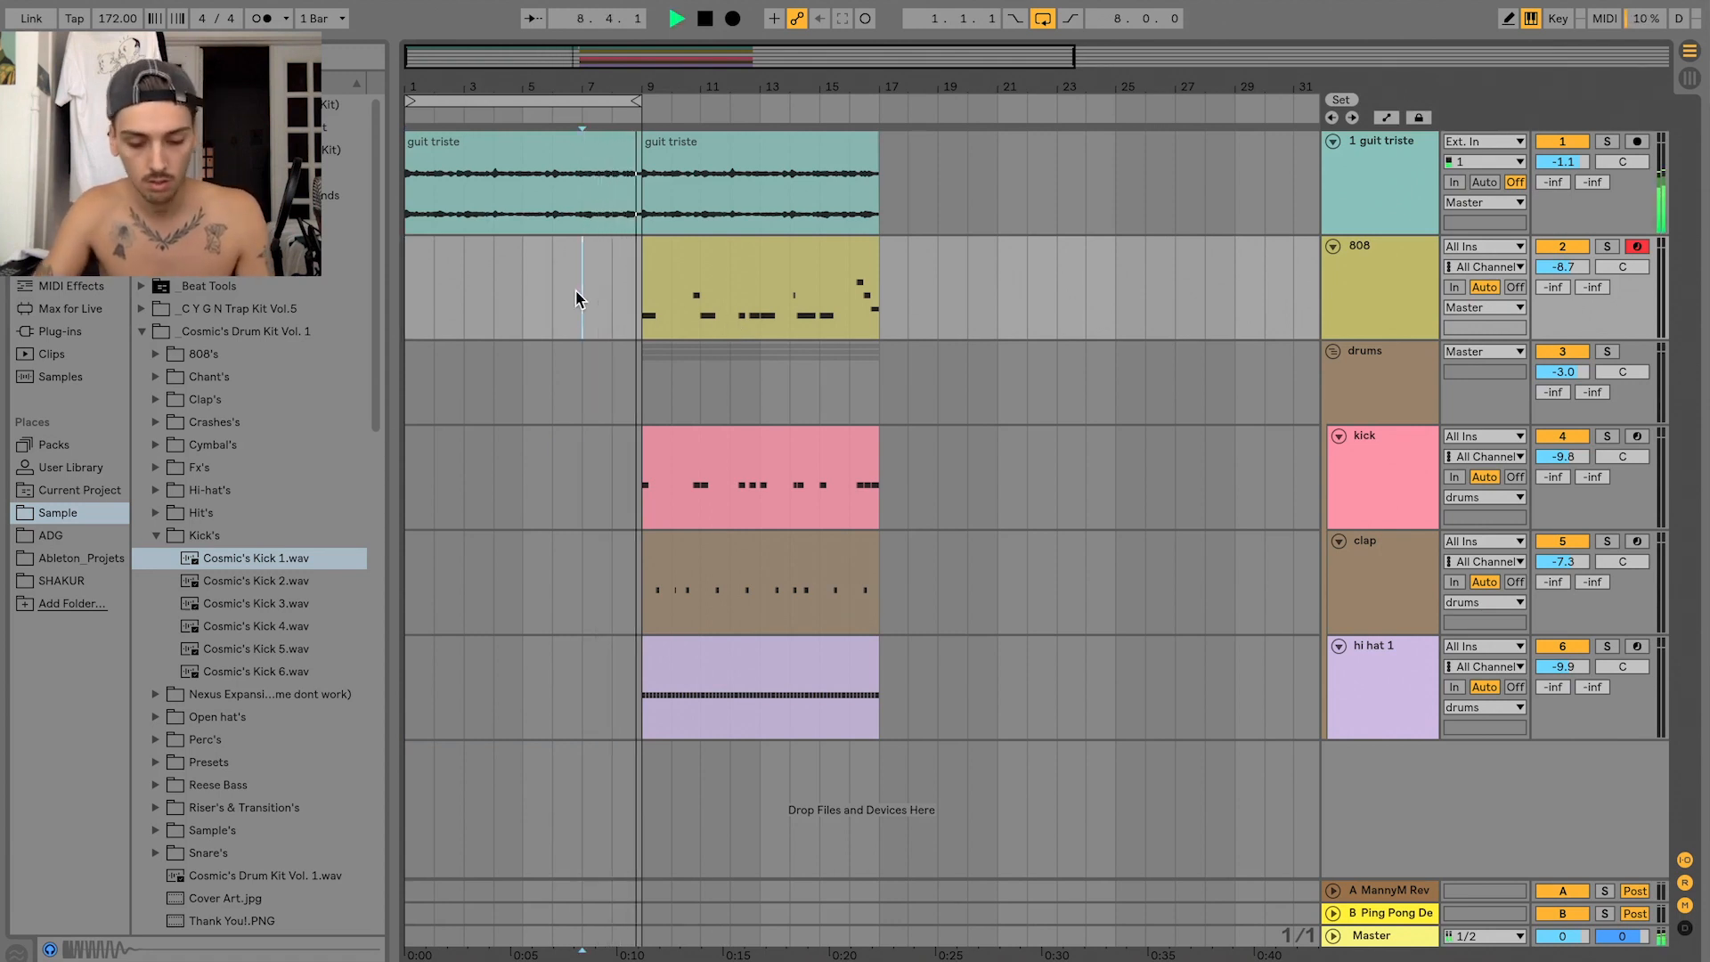
key("space")
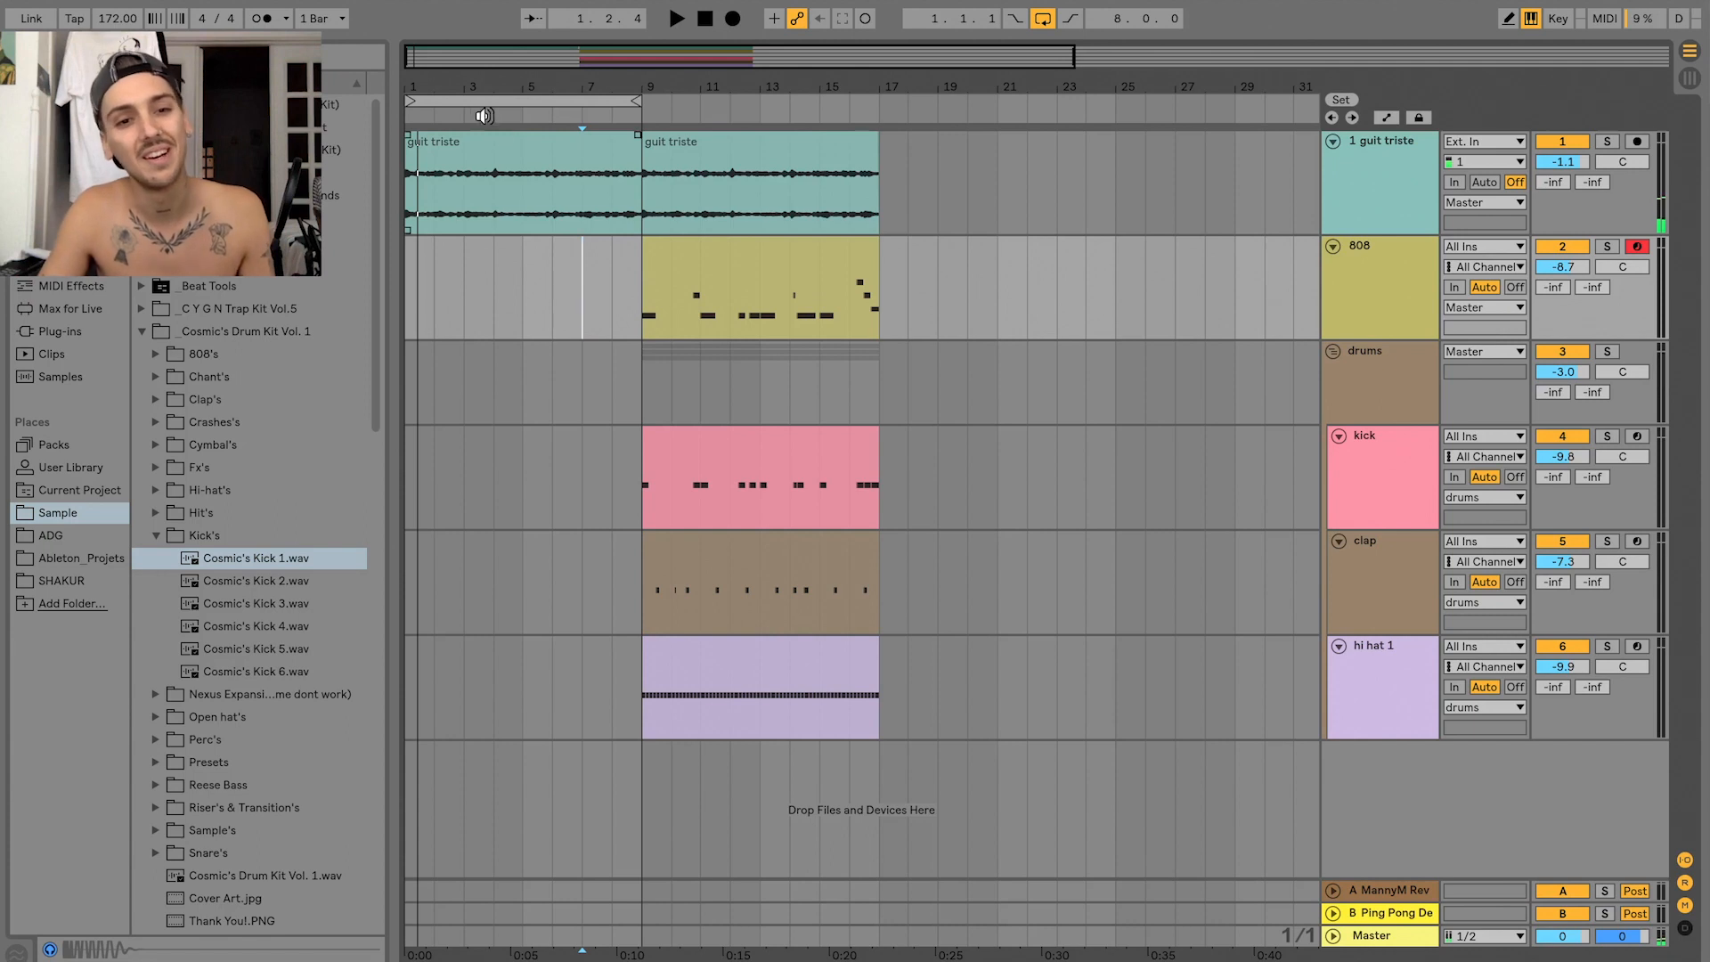
left_click_drag(480, 101, 718, 106)
- Play the drop at bar 9 and balance the volumes: 808 -9.7 dB, kick -10.4 dB, clap -12.2 dB, hi-hat -10.0 dB
left_click(581, 320)
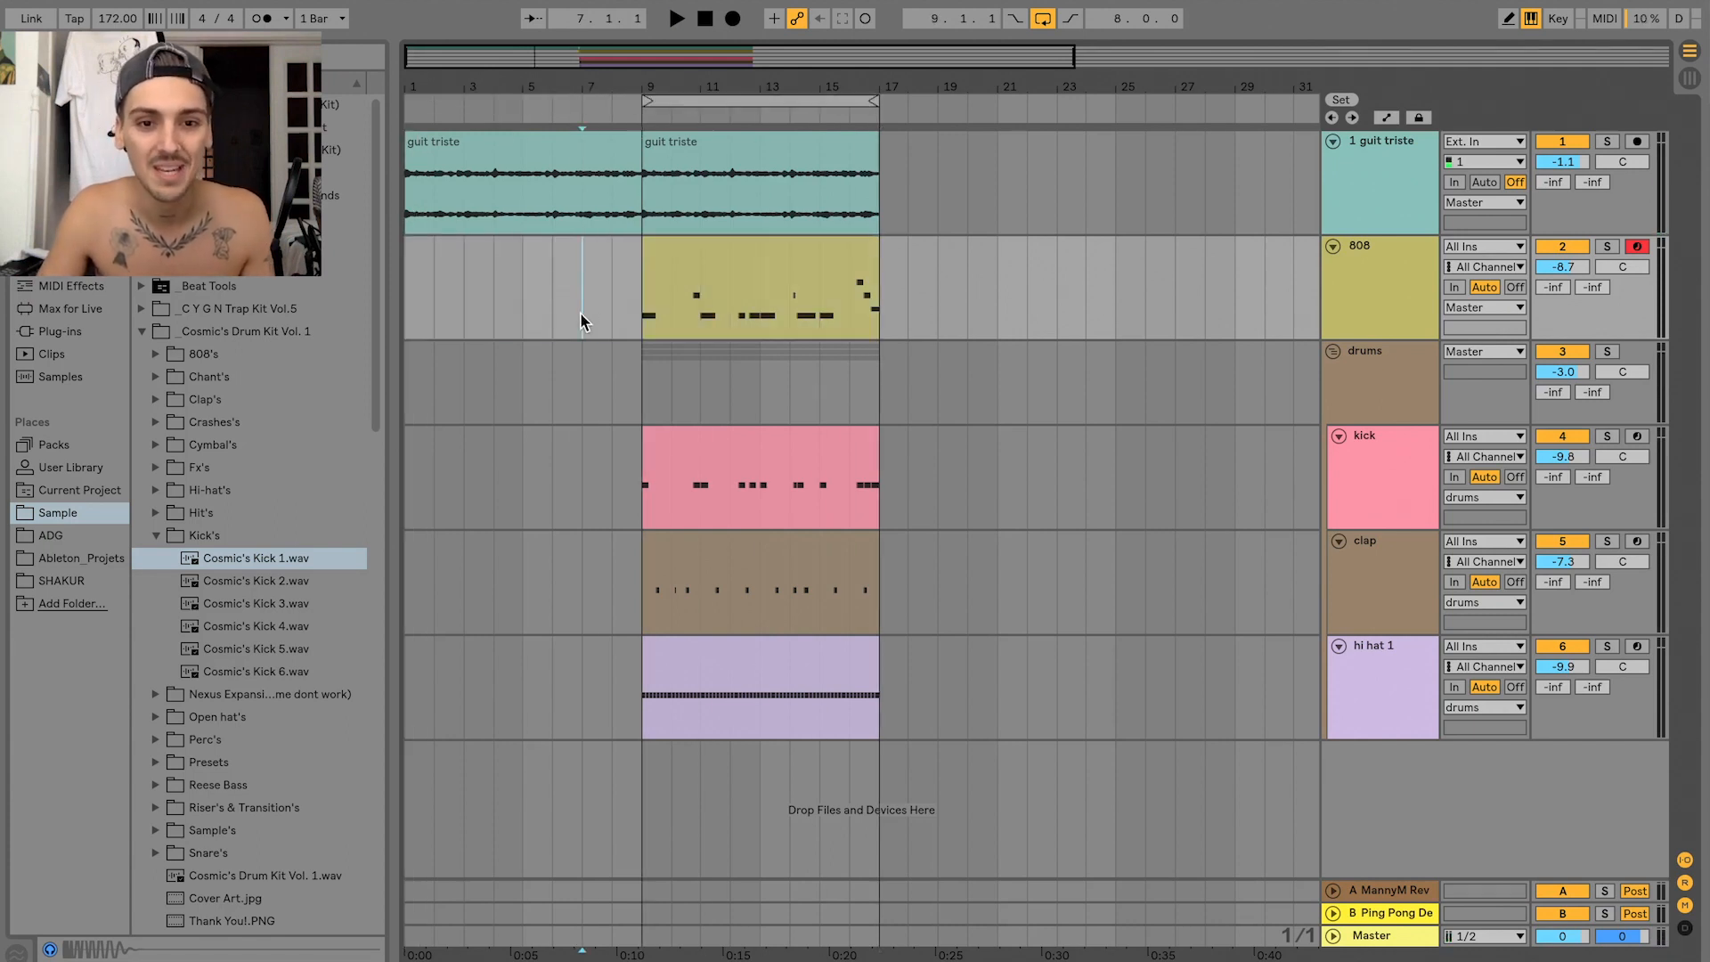
key("space")
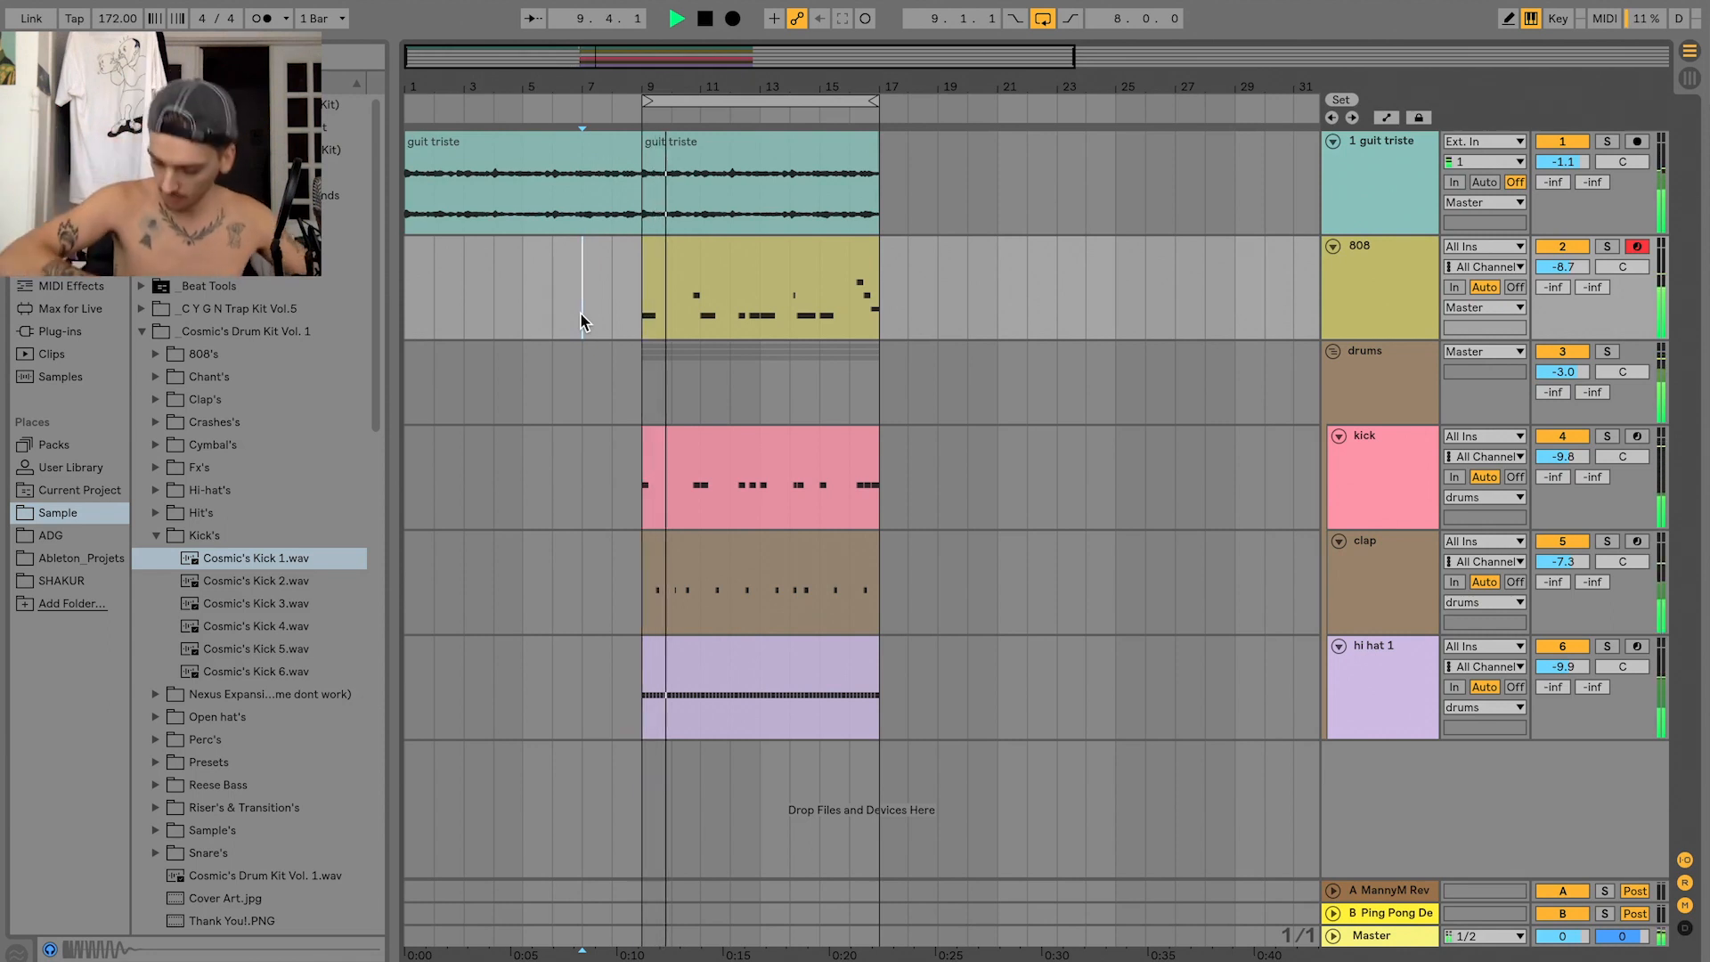
key("space")
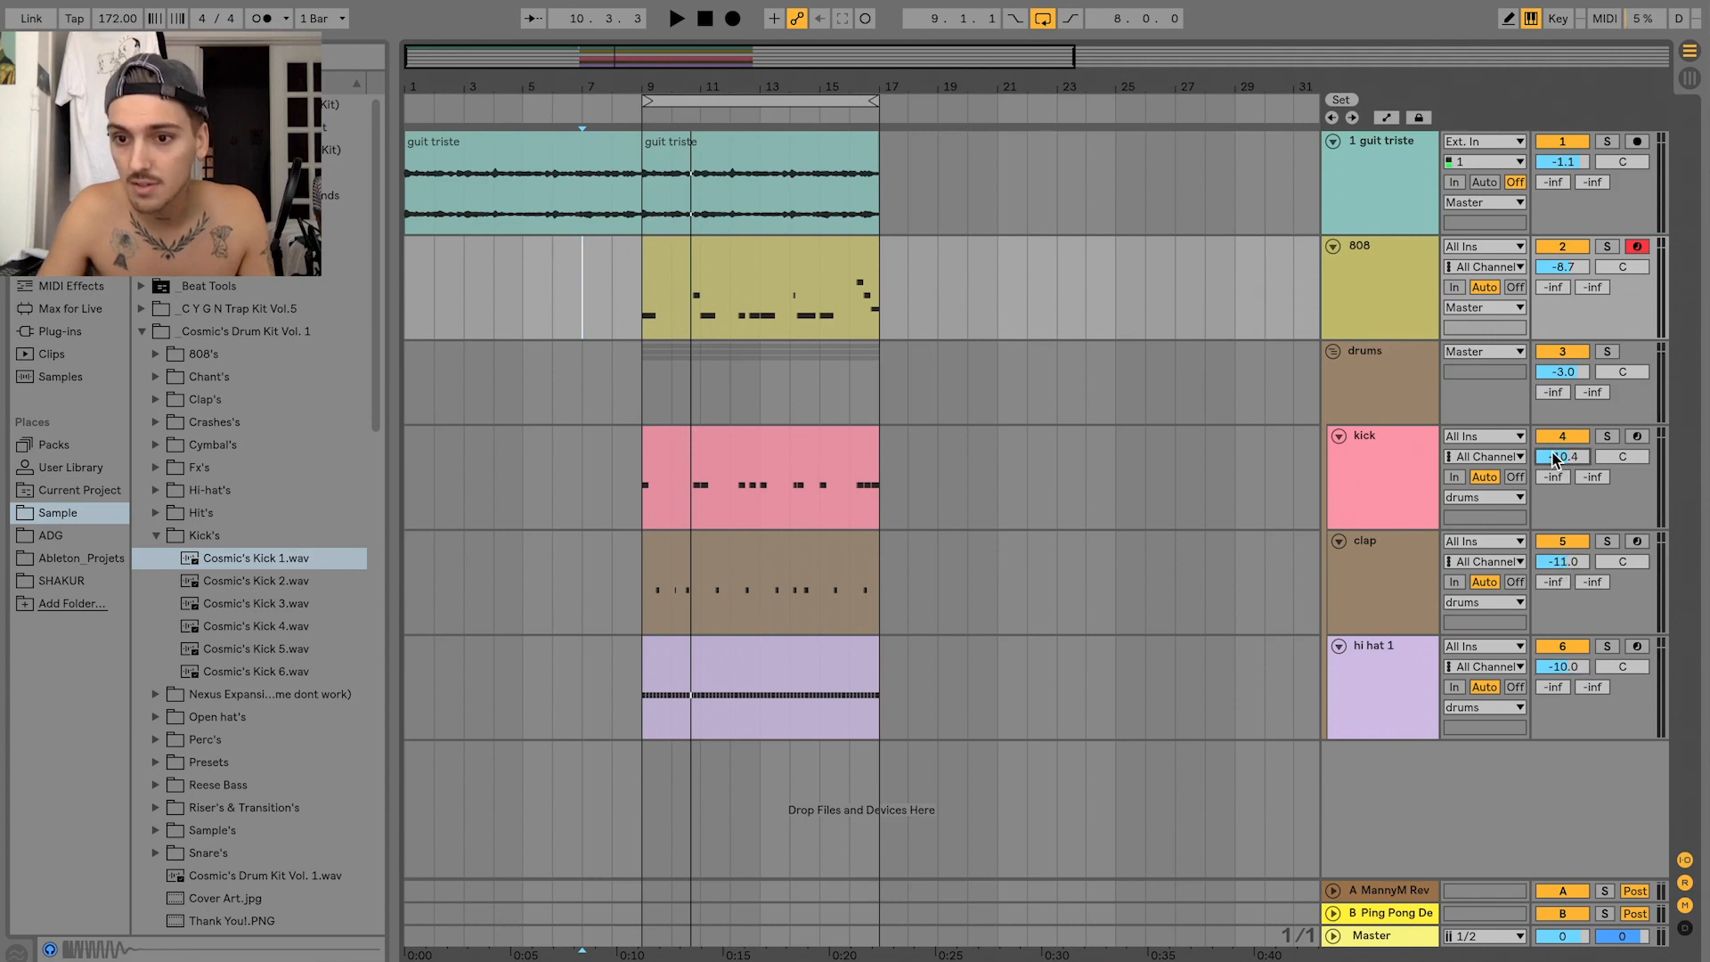
left_click(624, 479)
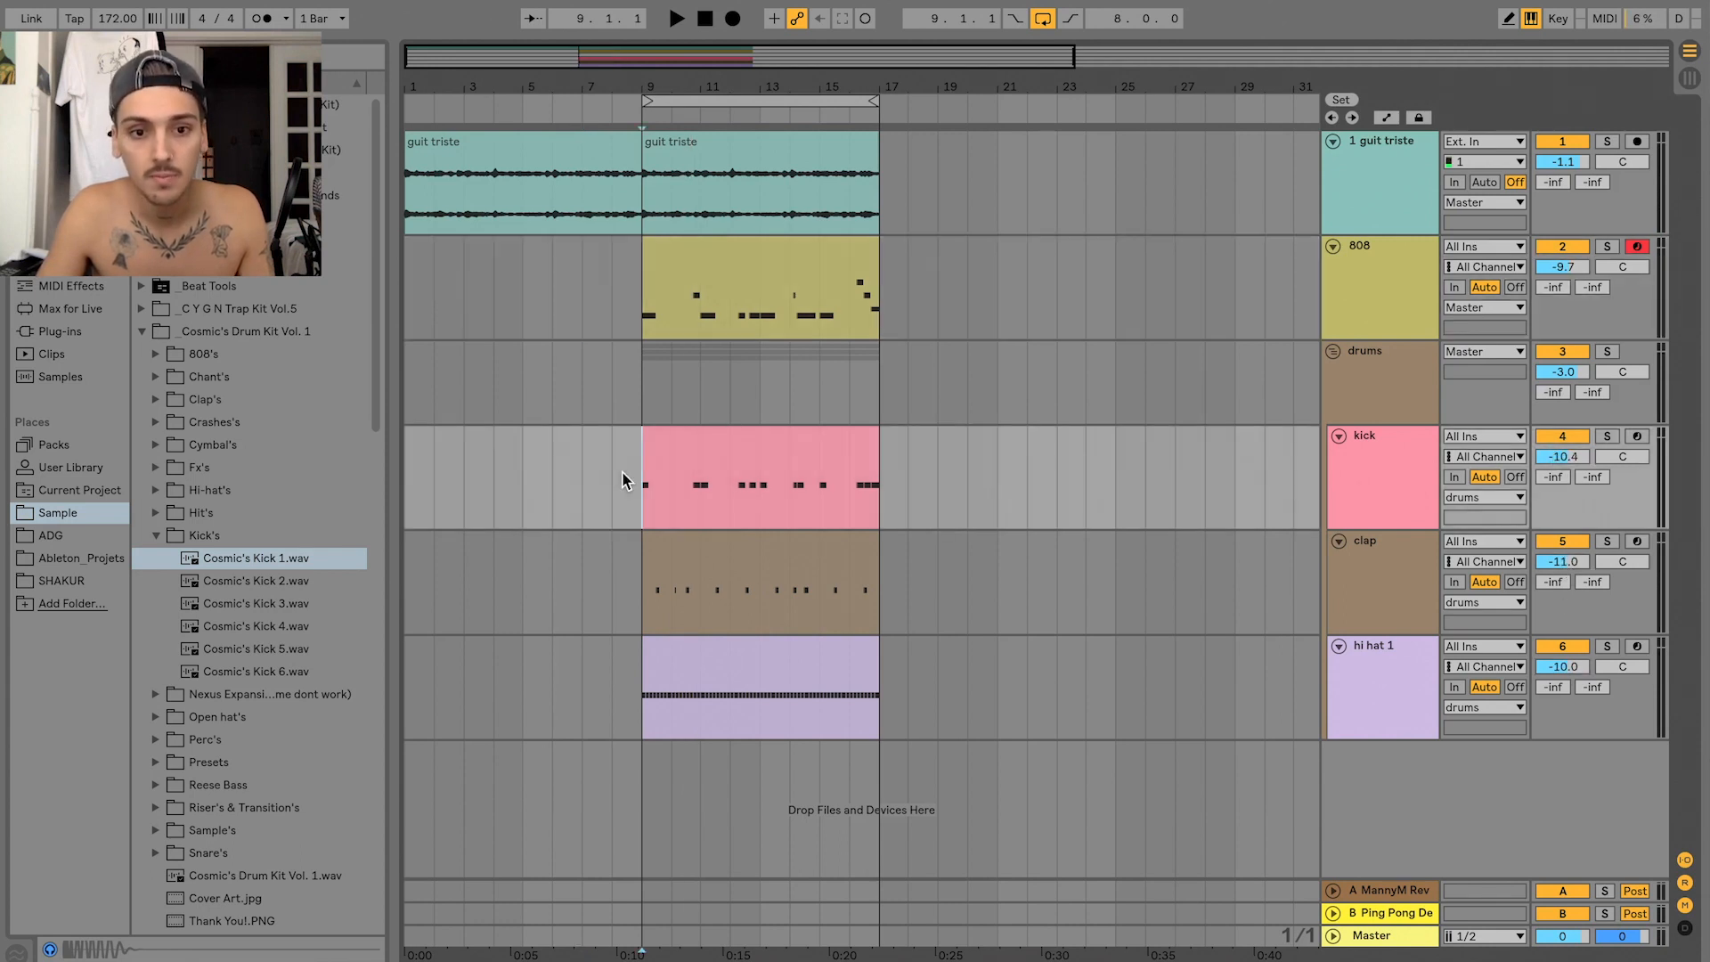
key("space")
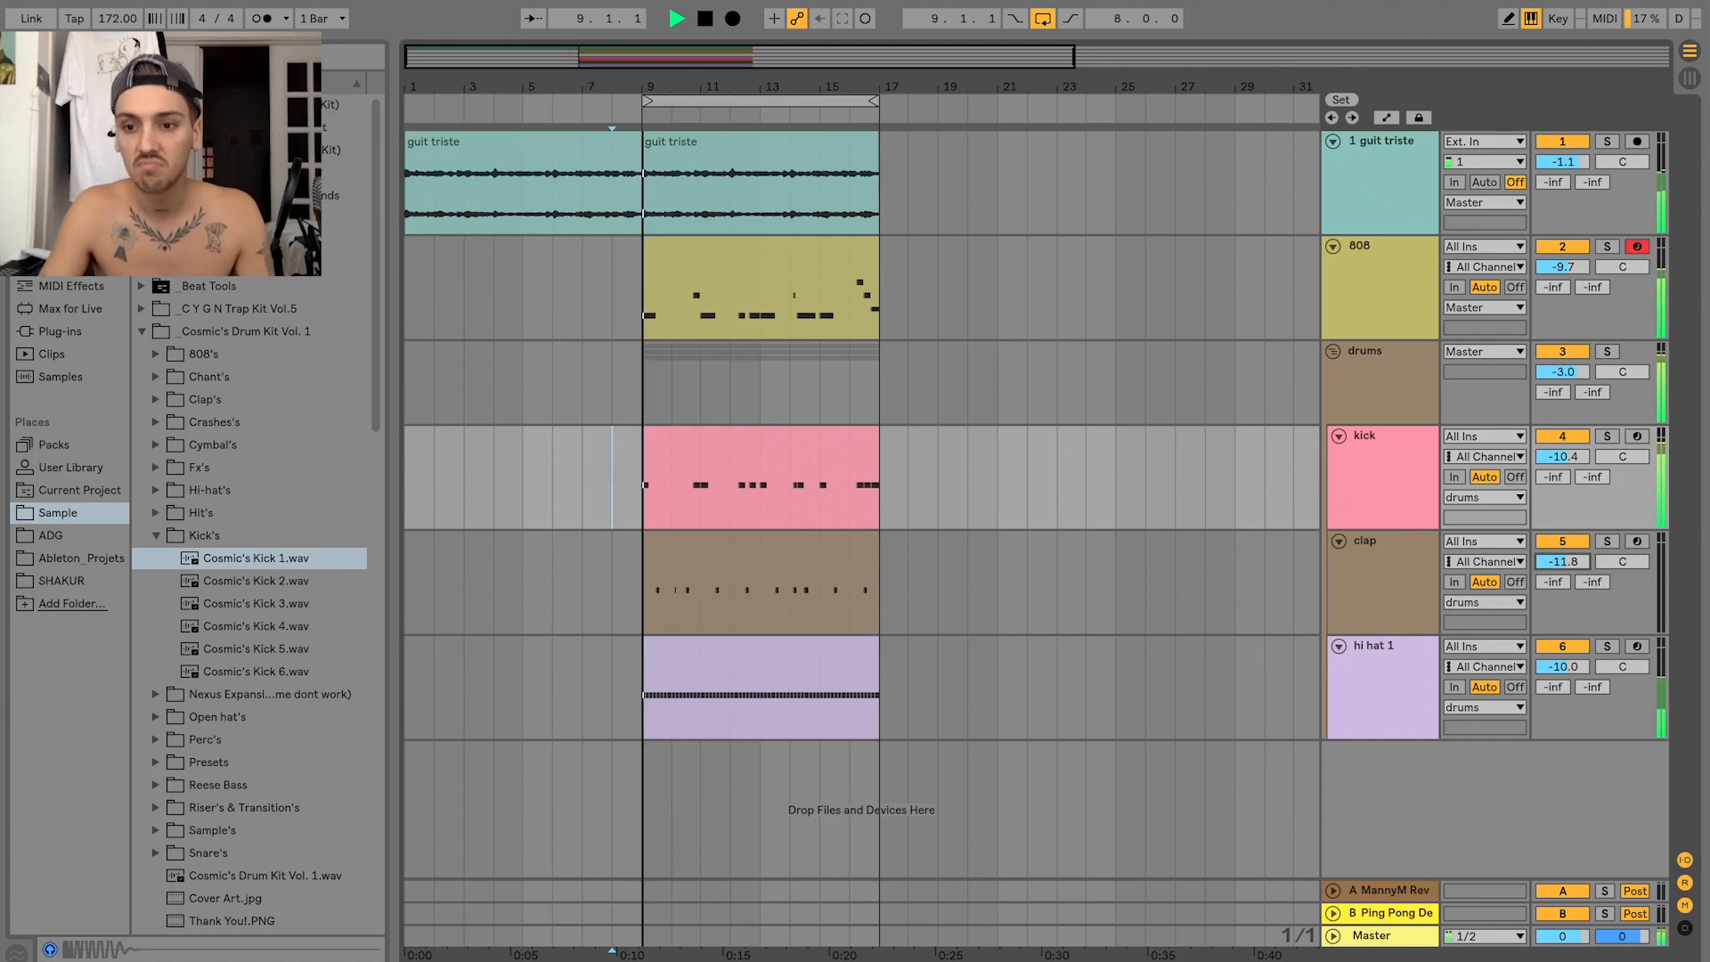
left_click_drag(1557, 561, 1557, 568)
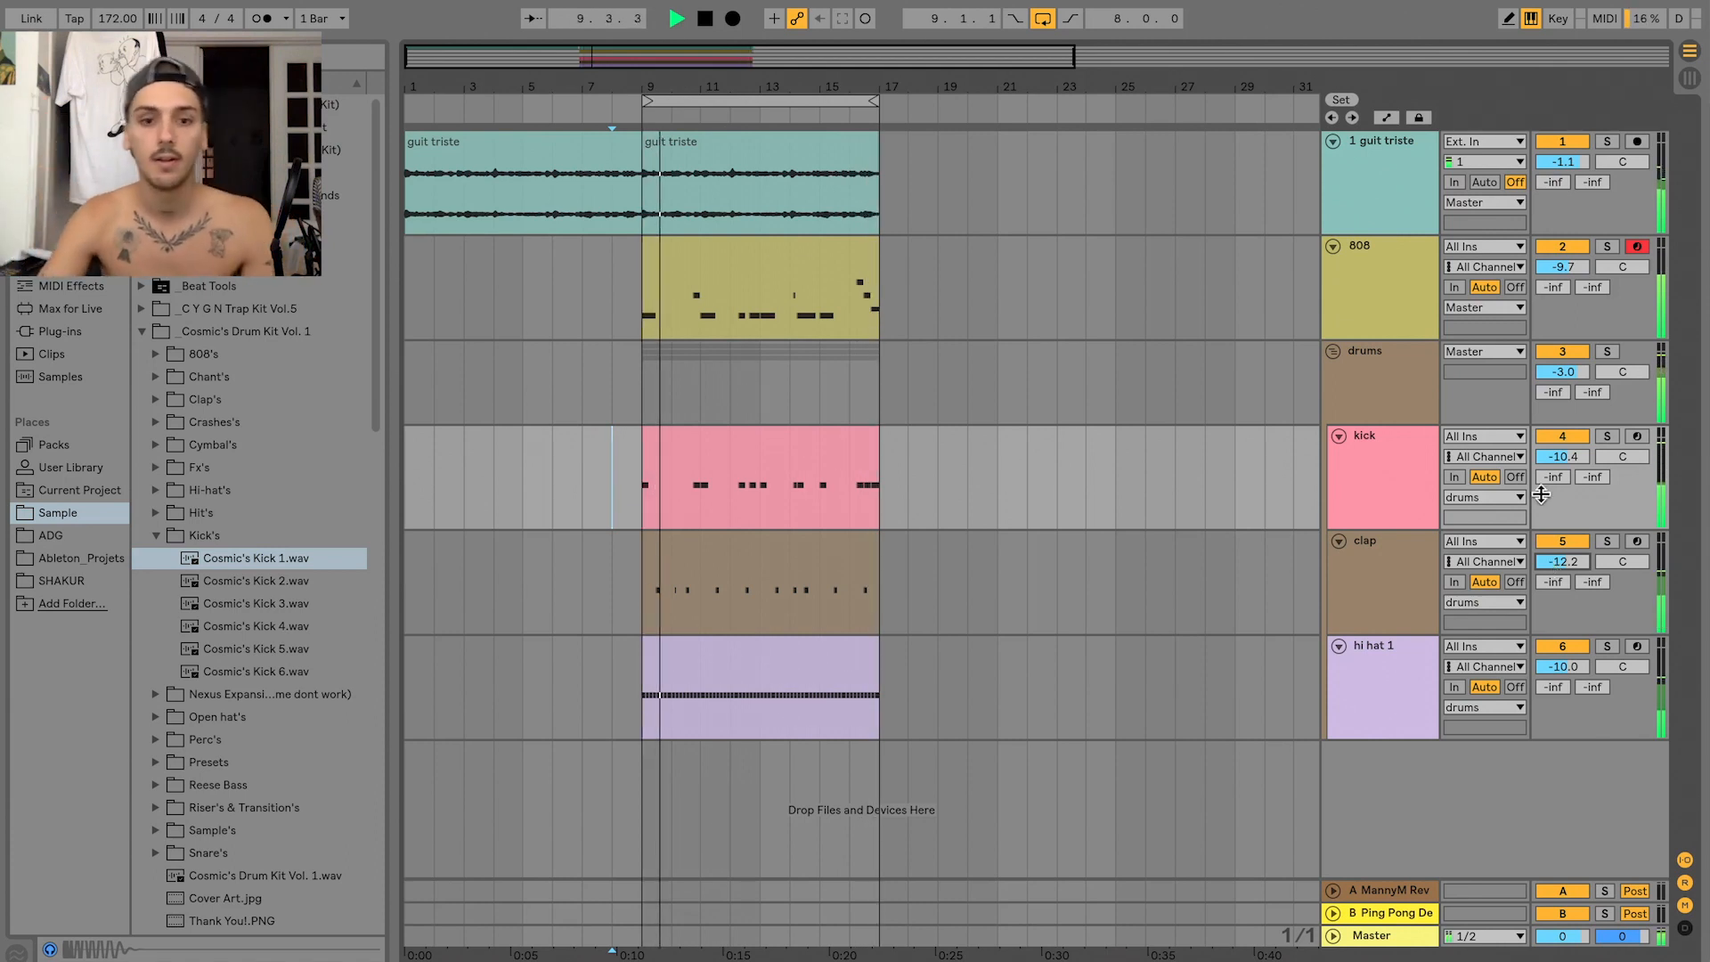
key("space")
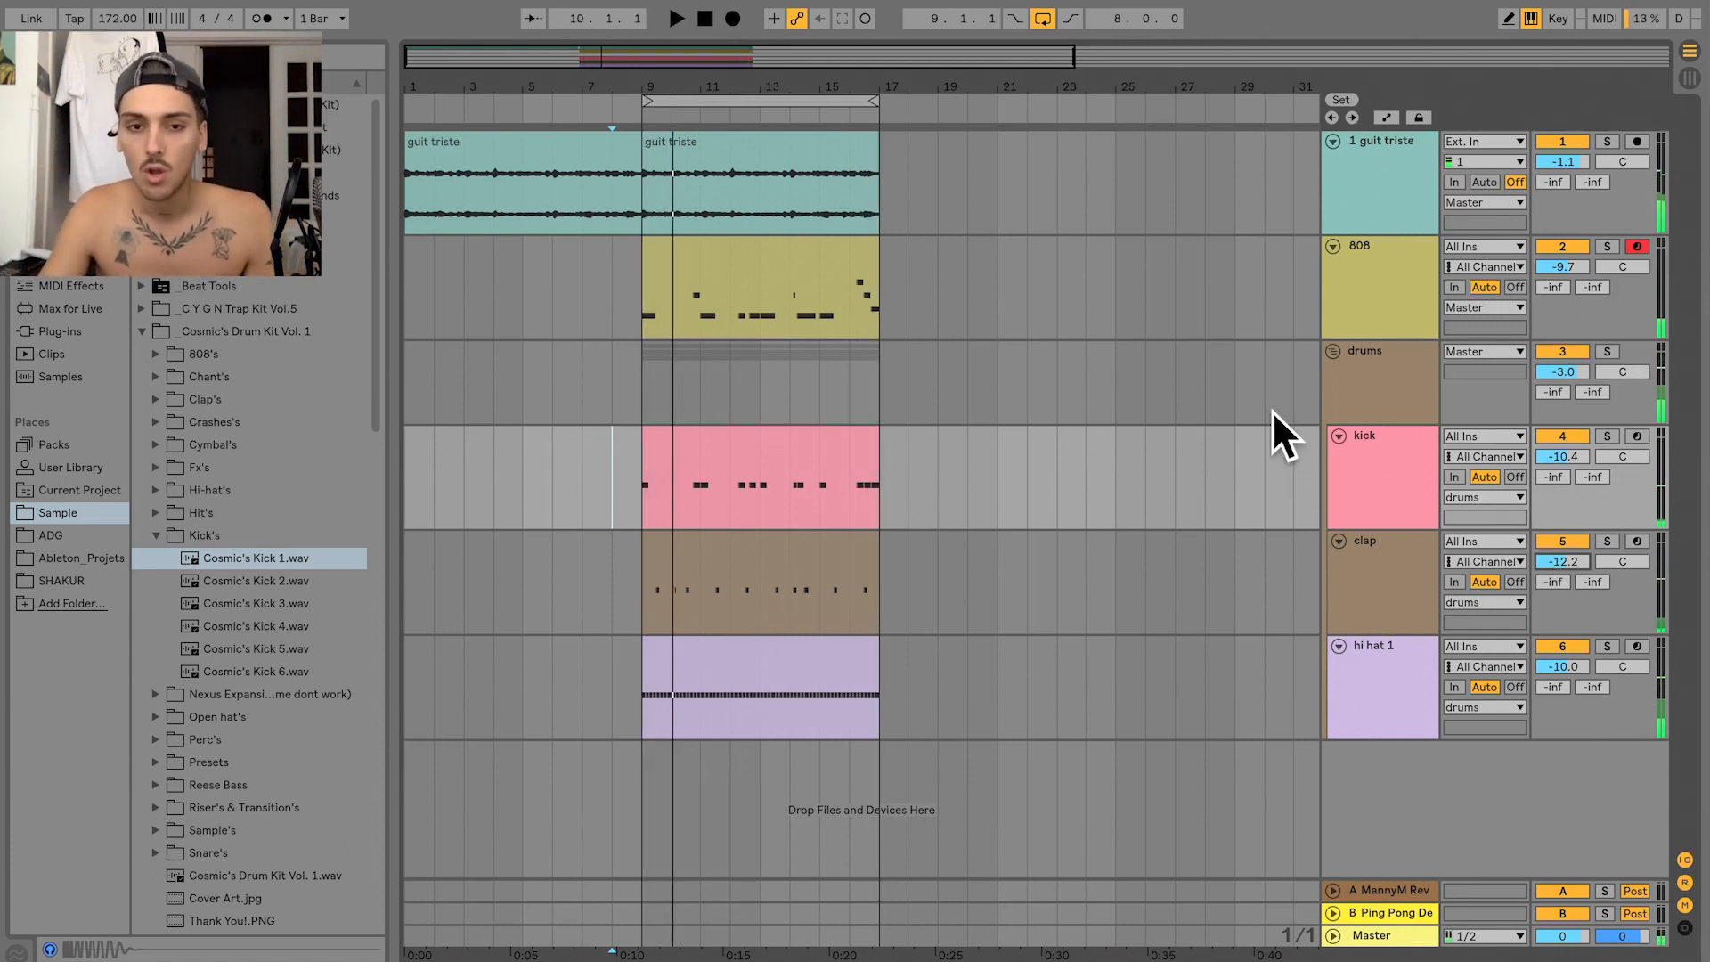
- Duplicate the bars 9–17 clips on all tracks to bar 17 and add a new MIDI track below the hi-hat
left_click(1335, 359)
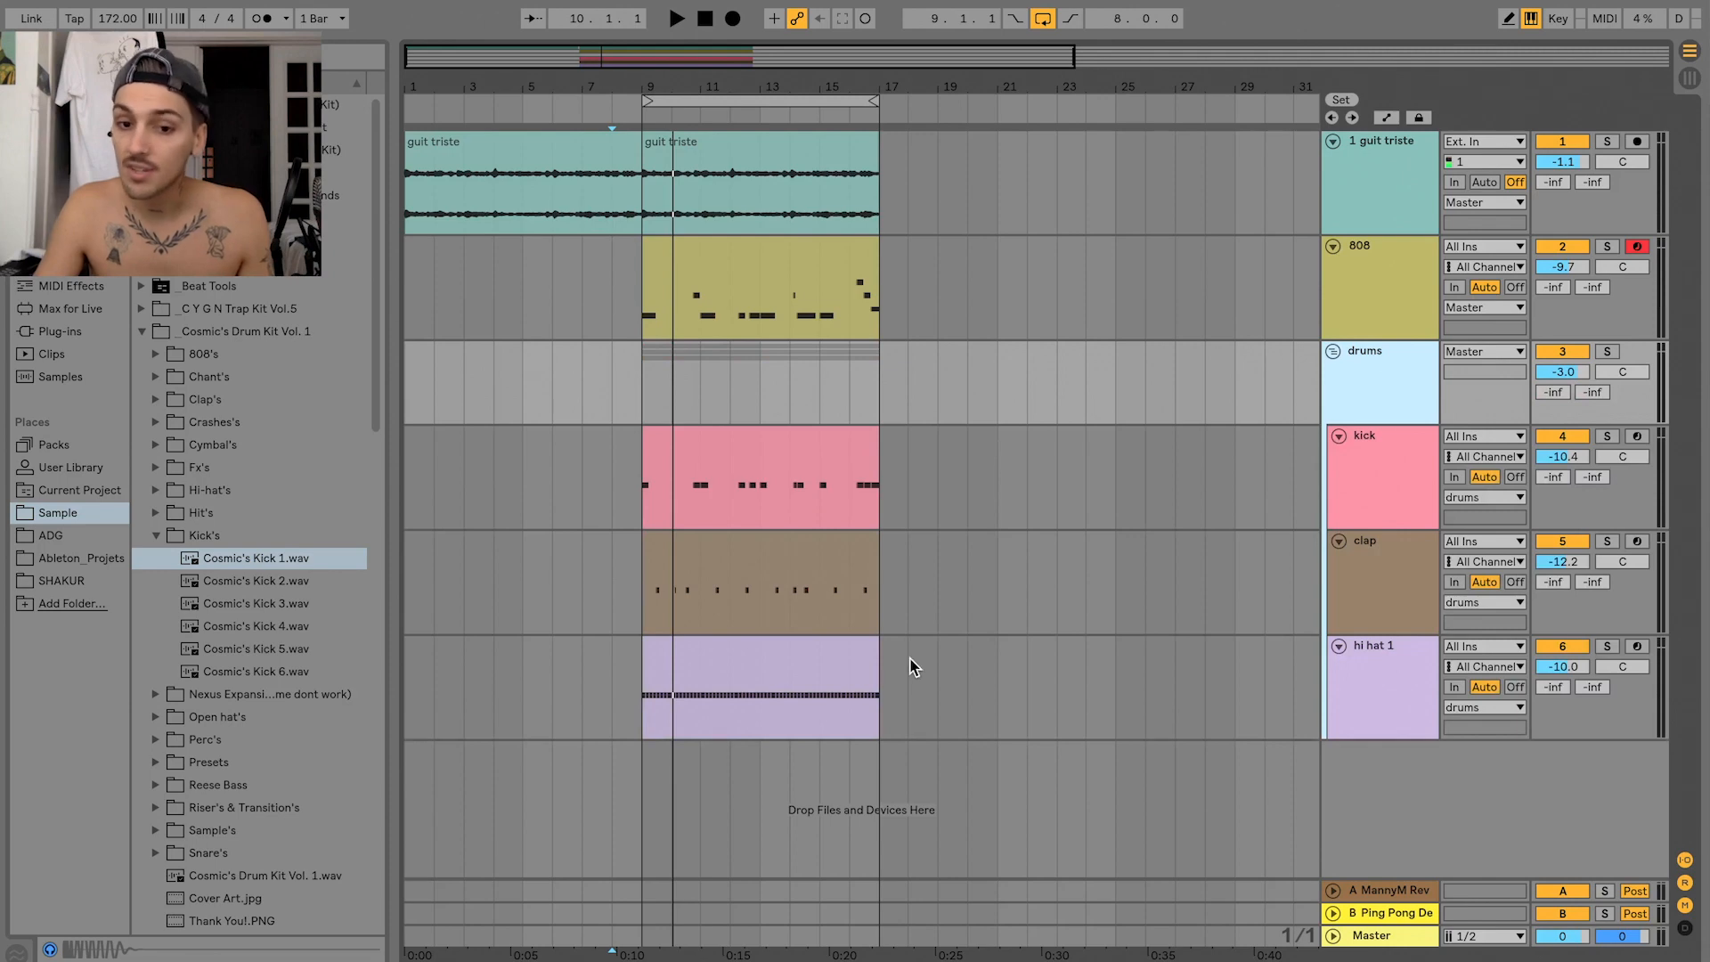
left_click_drag(877, 715, 647, 172)
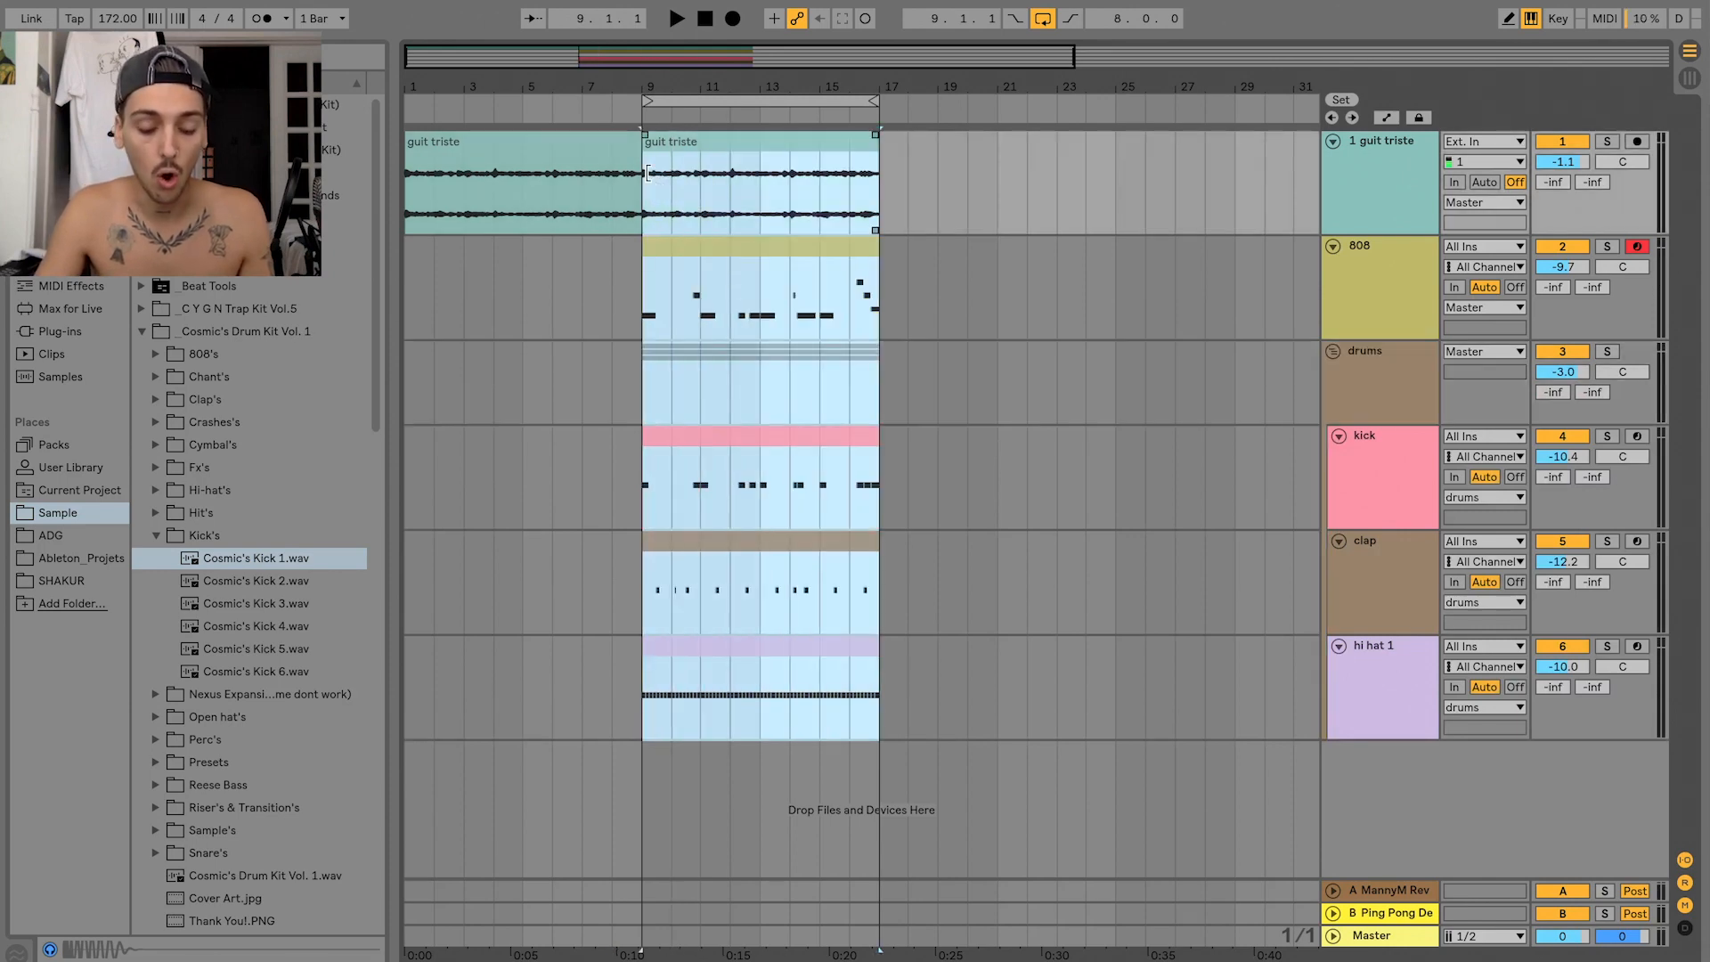
key("ctrl+d")
key("ctrl+shift+t")
key("minus")
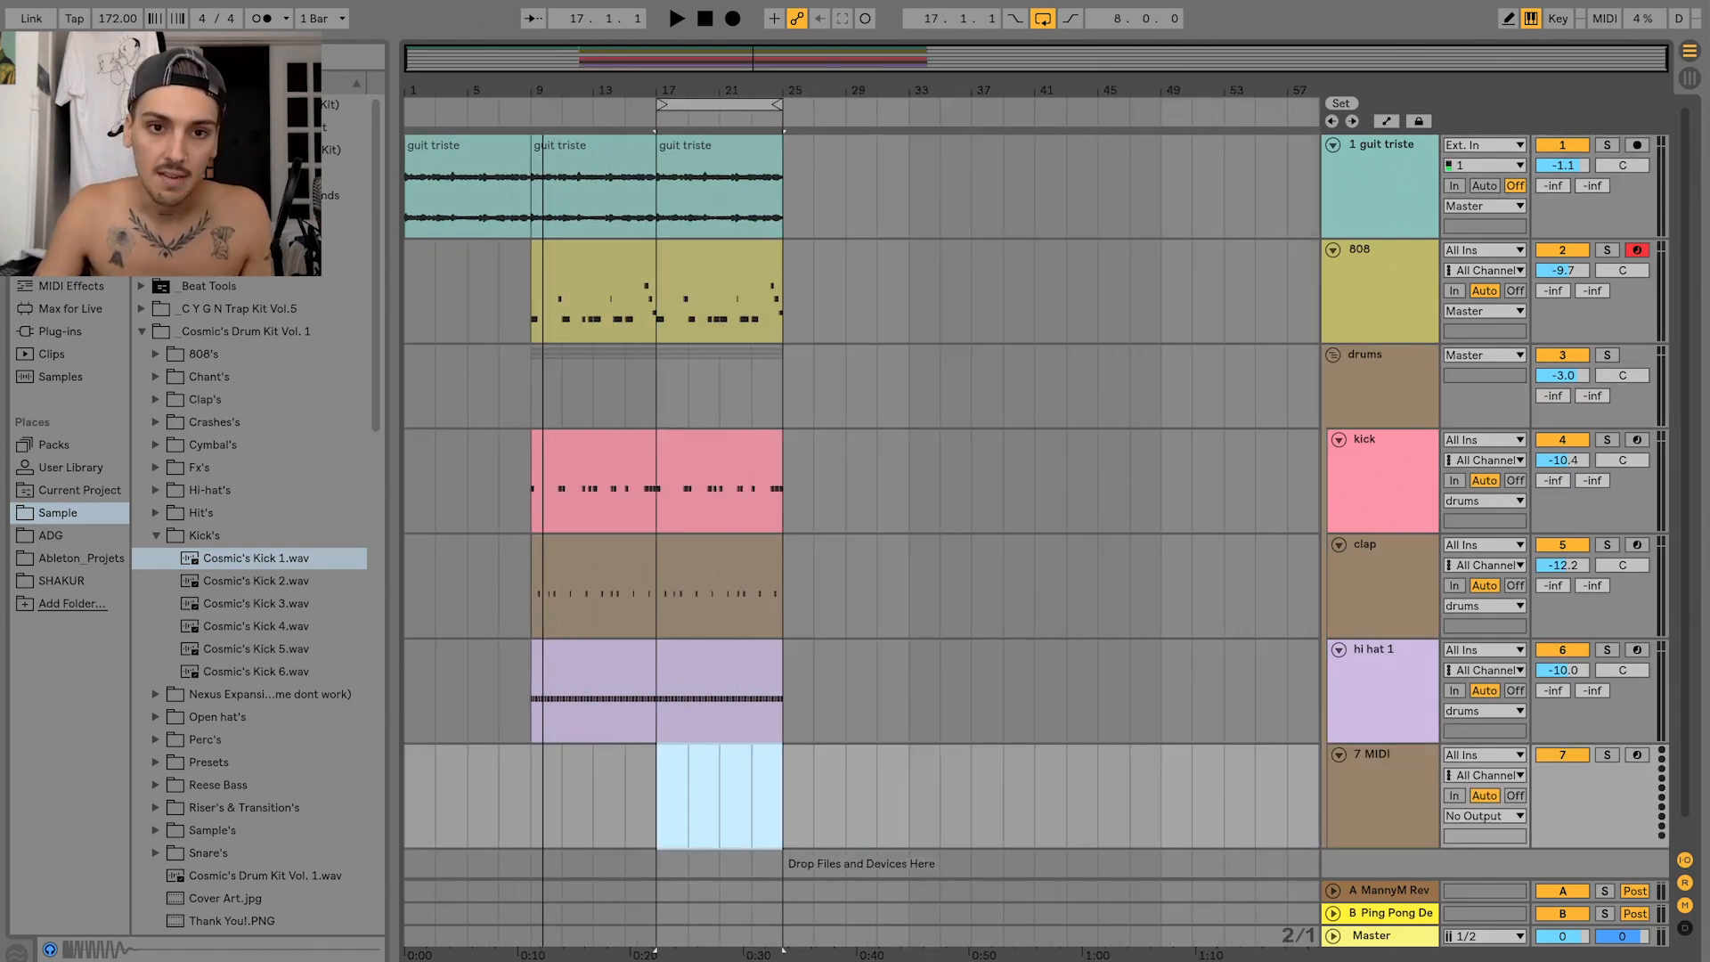
- Recolour the first guitar clip dusty pink and transpose it by -12 semitones
left_click(459, 160)
right_click(460, 160)
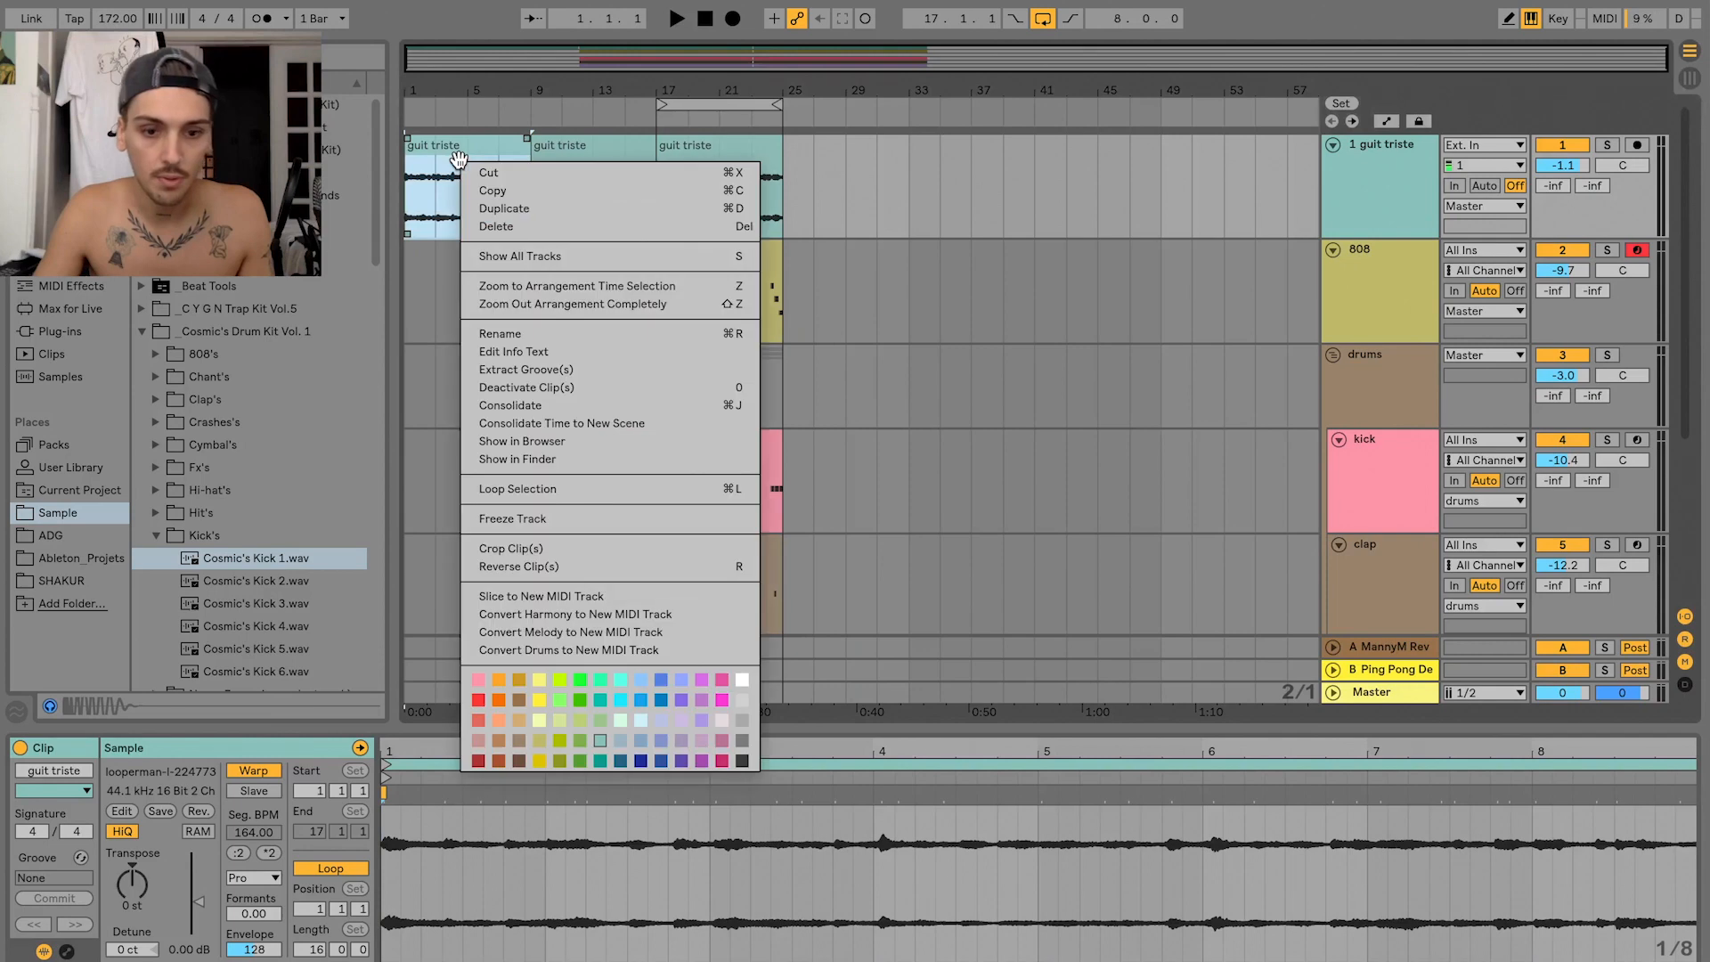
left_click(479, 740)
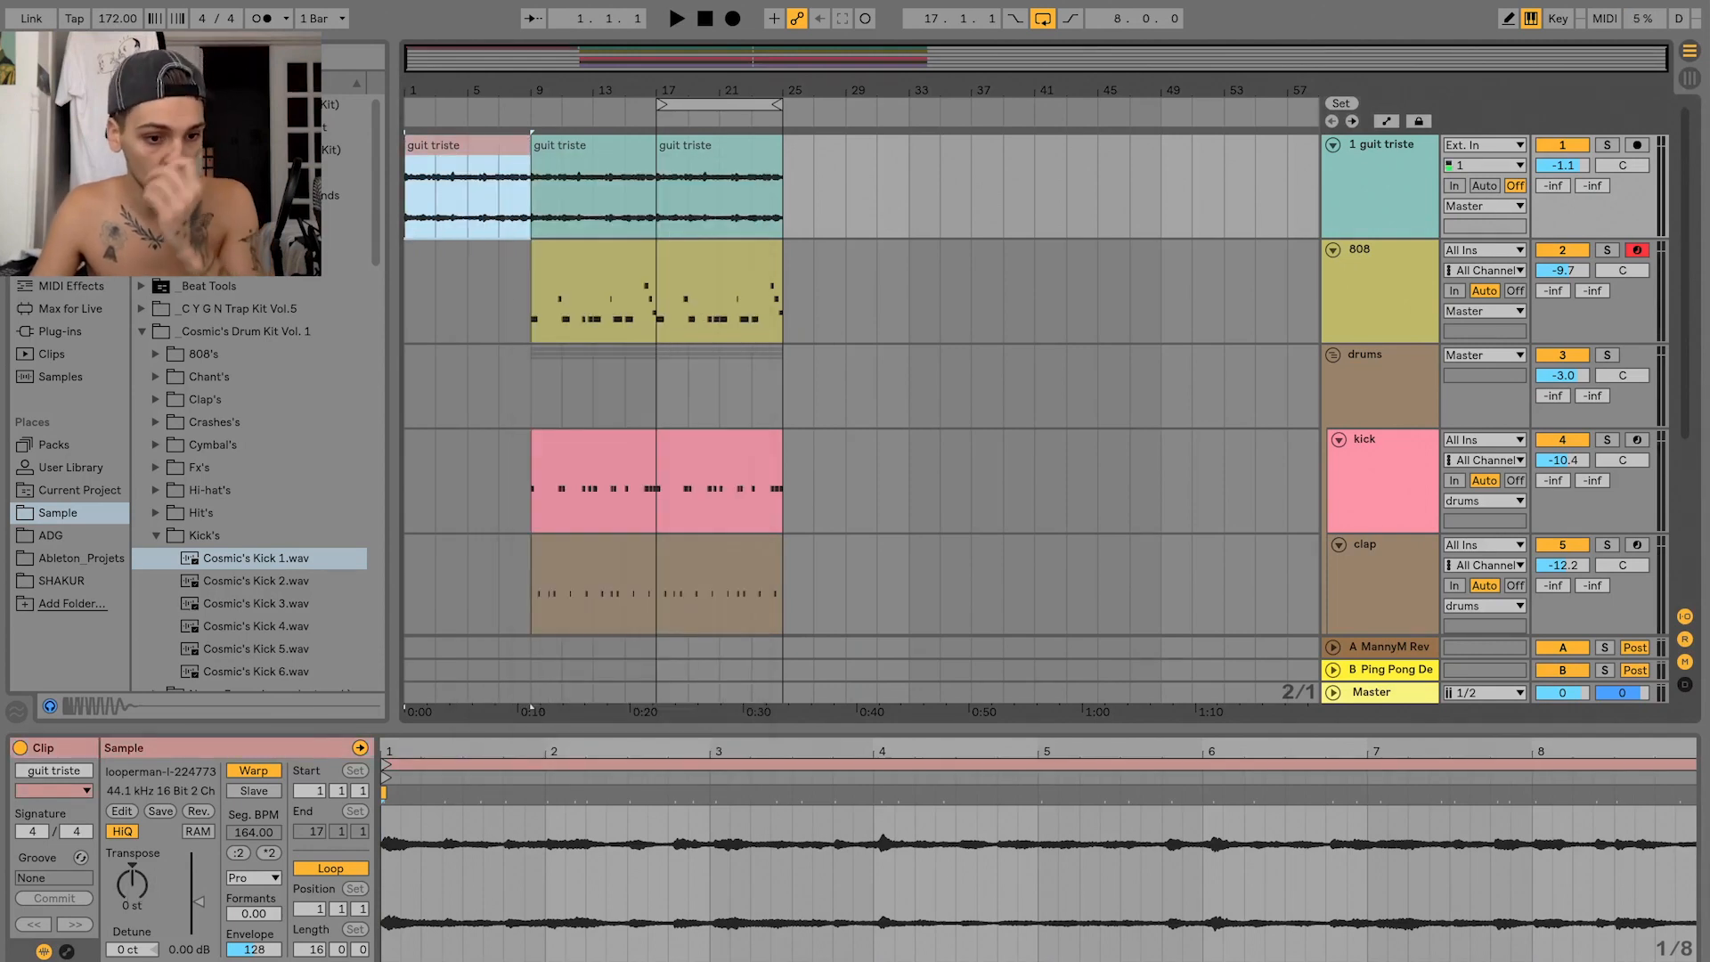
left_click(132, 882)
type("-12")
key("Return")
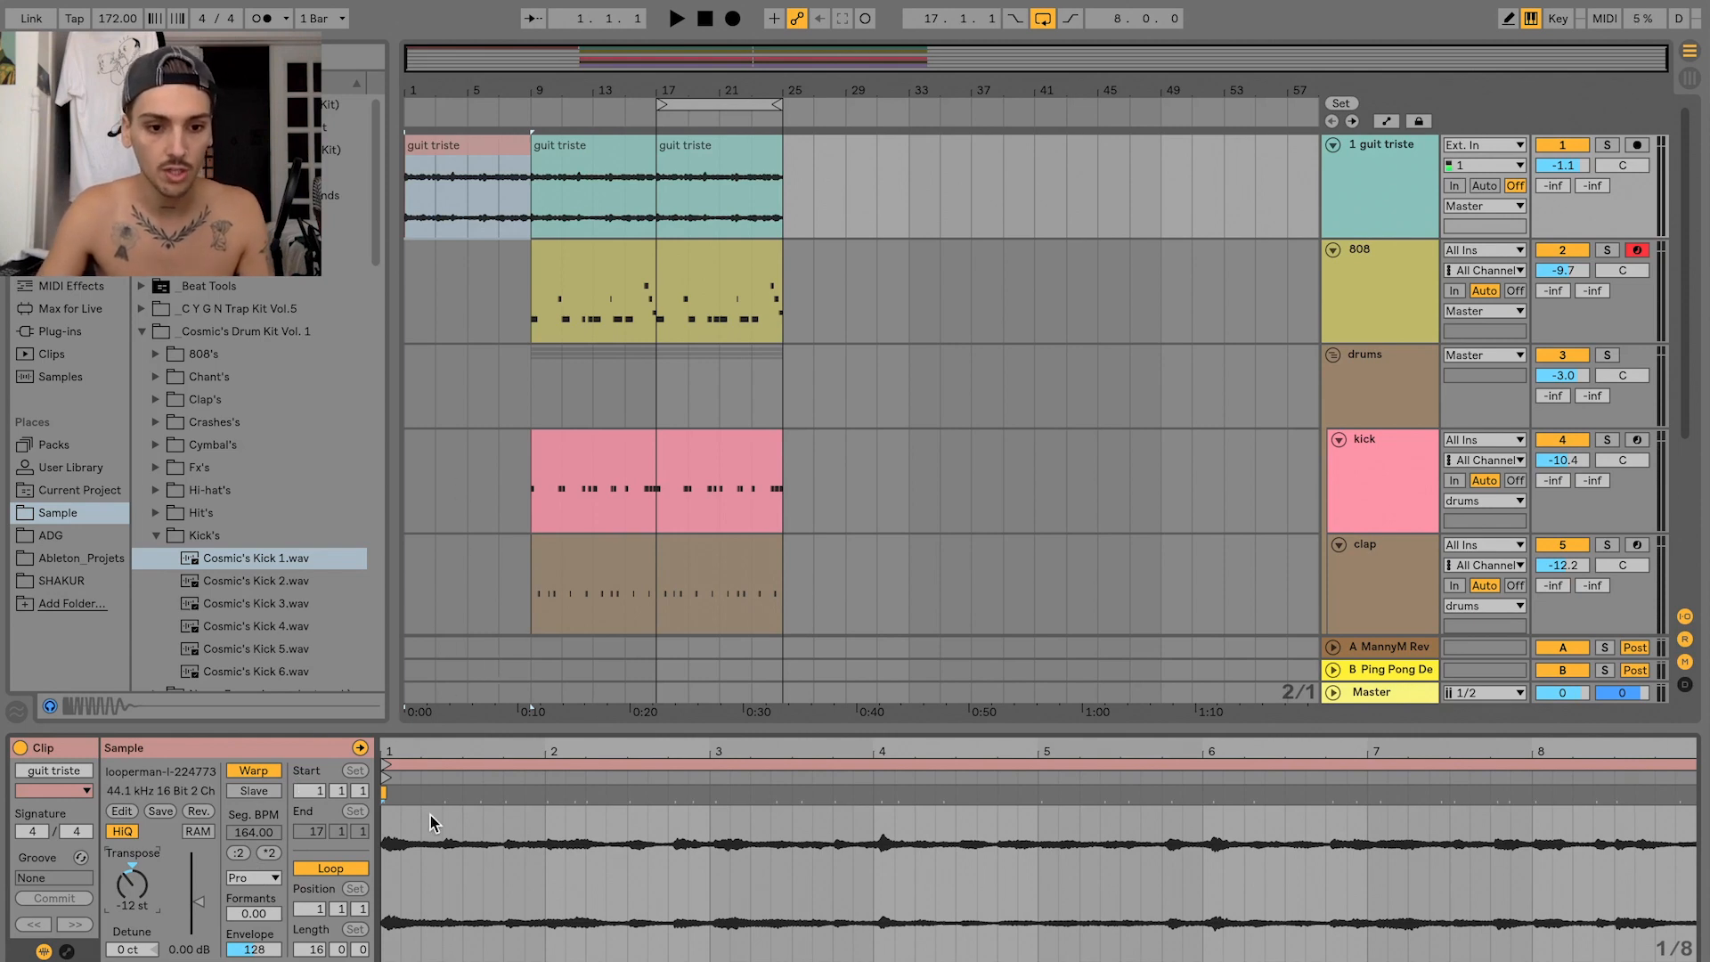
- Add a transposition modulation envelope to the intro guitar clip, rising from -5 st to 0 st over the first bar, and play it
left_click(478, 160)
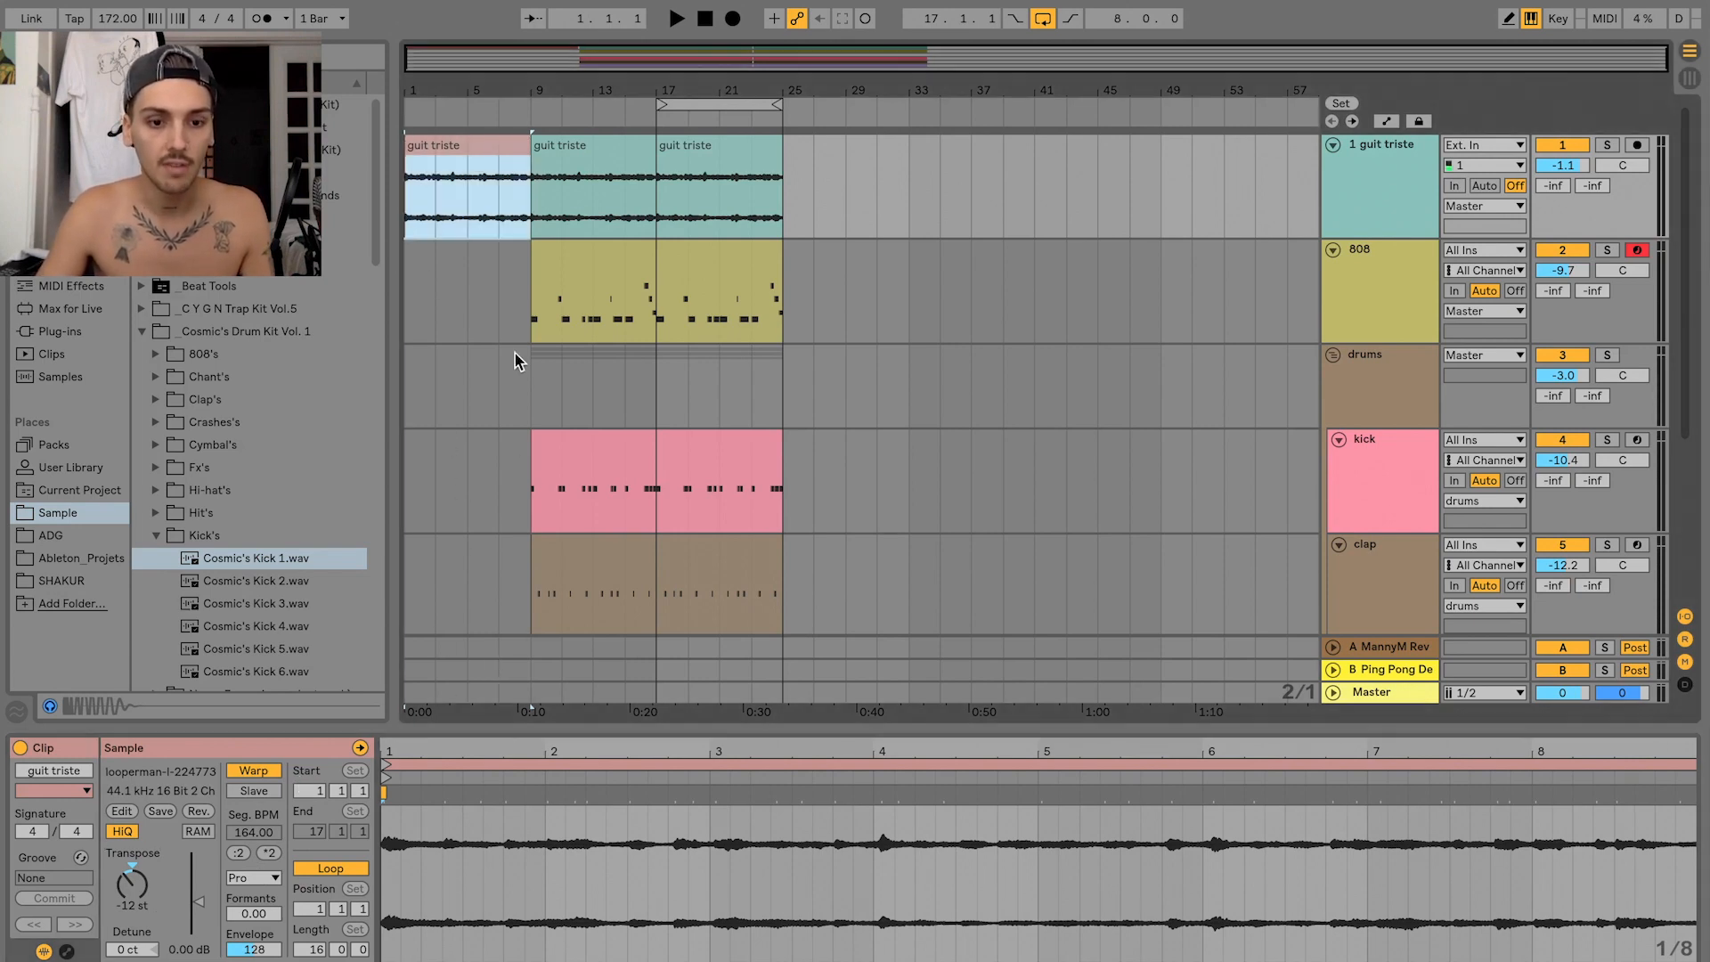
left_click(70, 953)
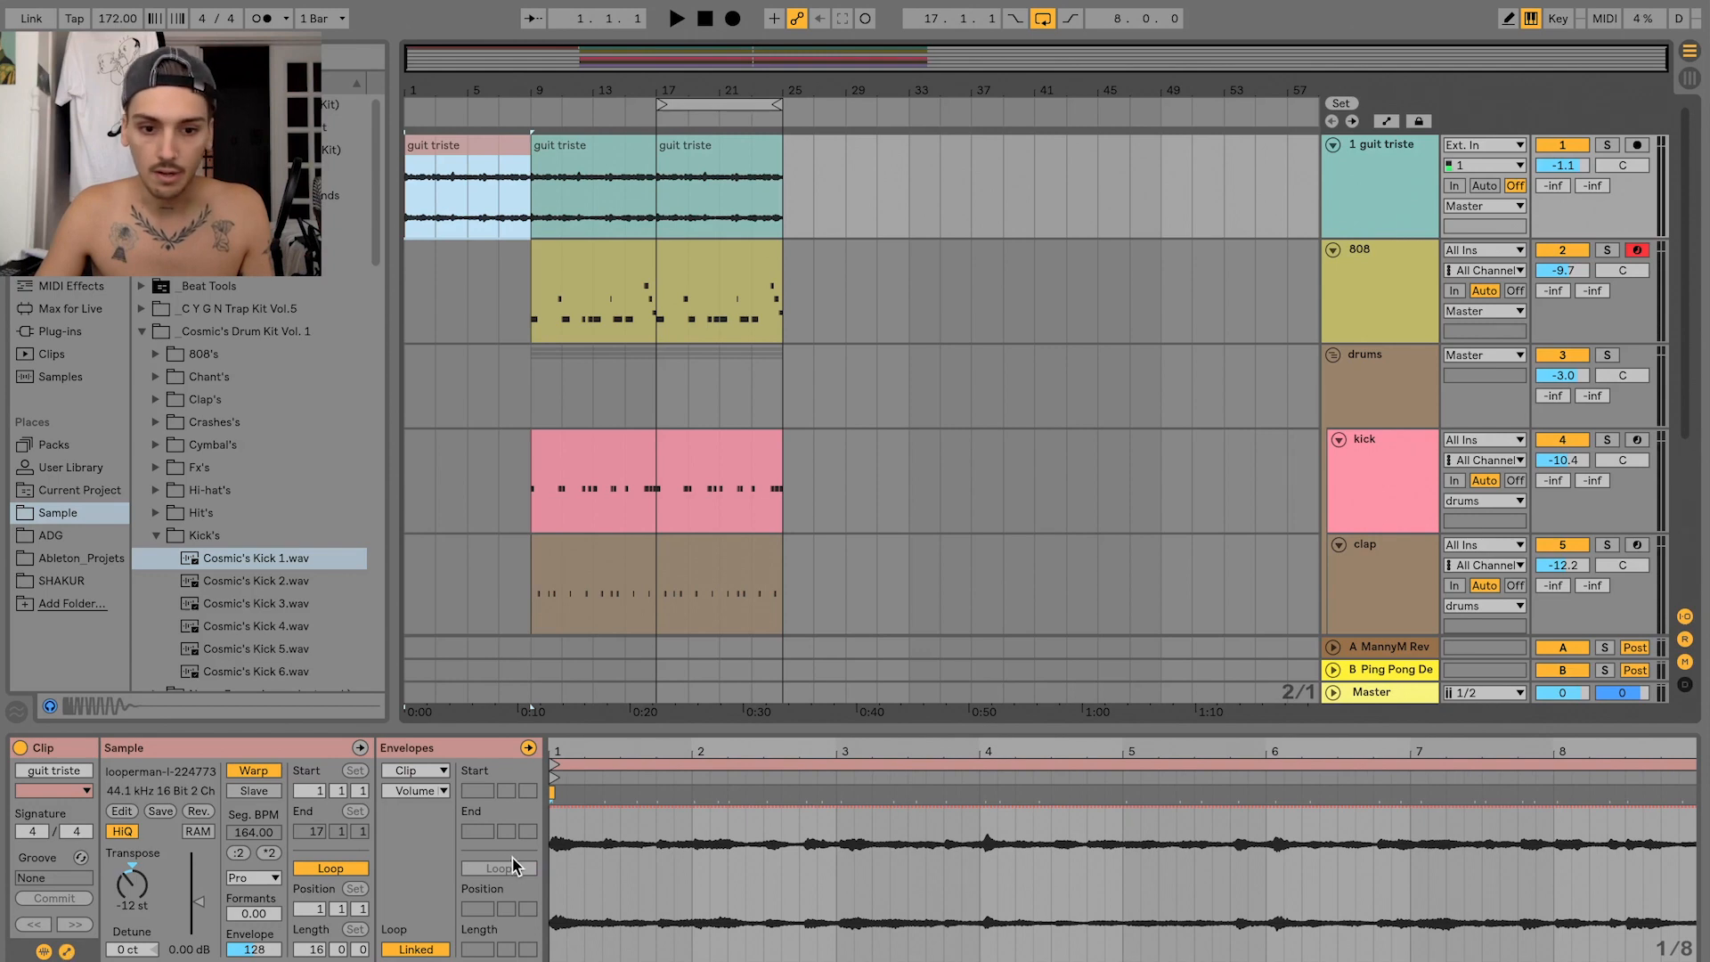
left_click(429, 791)
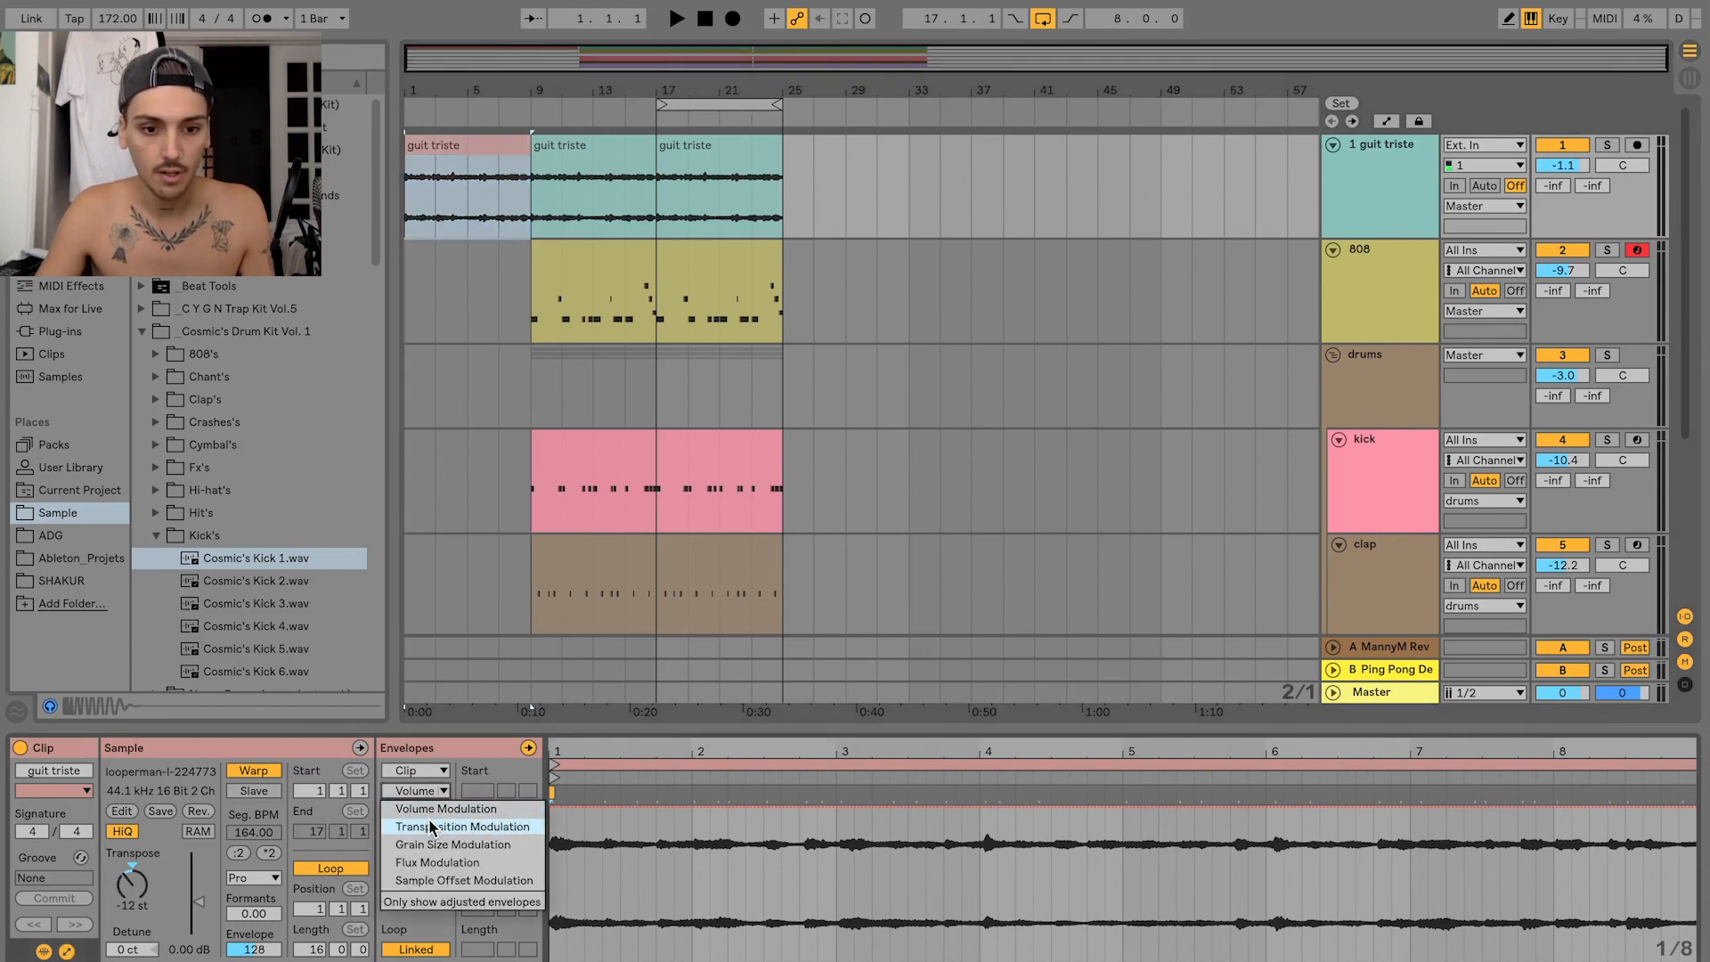
left_click(430, 827)
left_click(717, 883)
left_click_drag(581, 882, 580, 926)
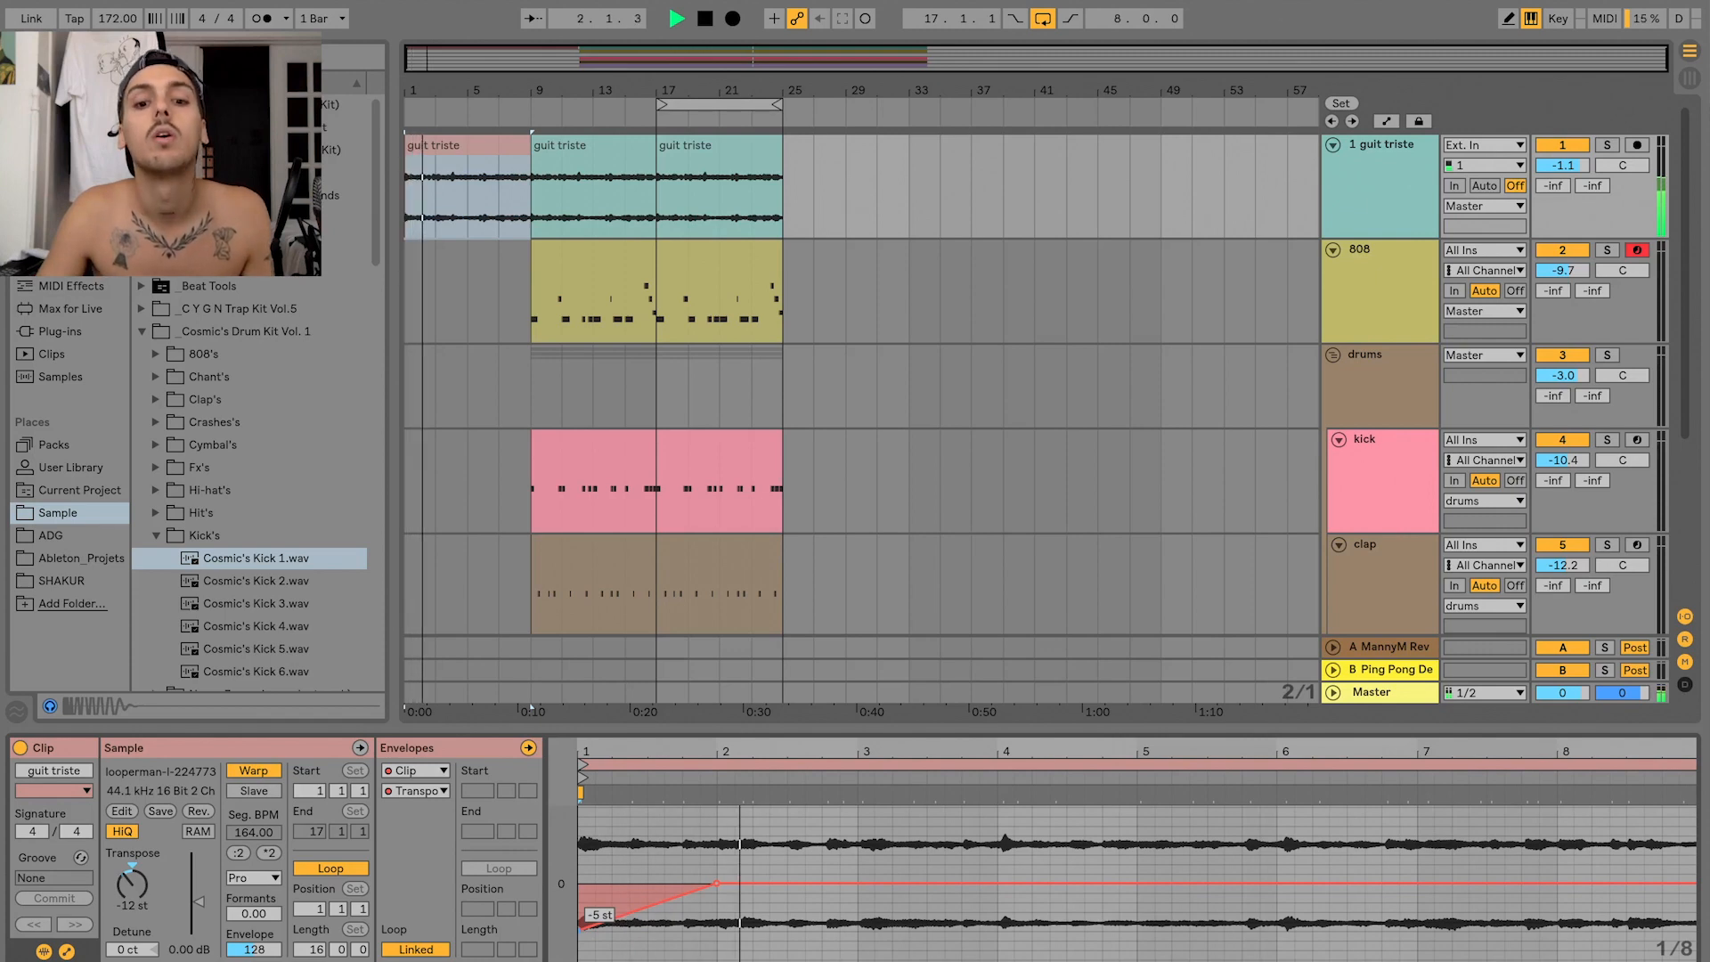
key("space")
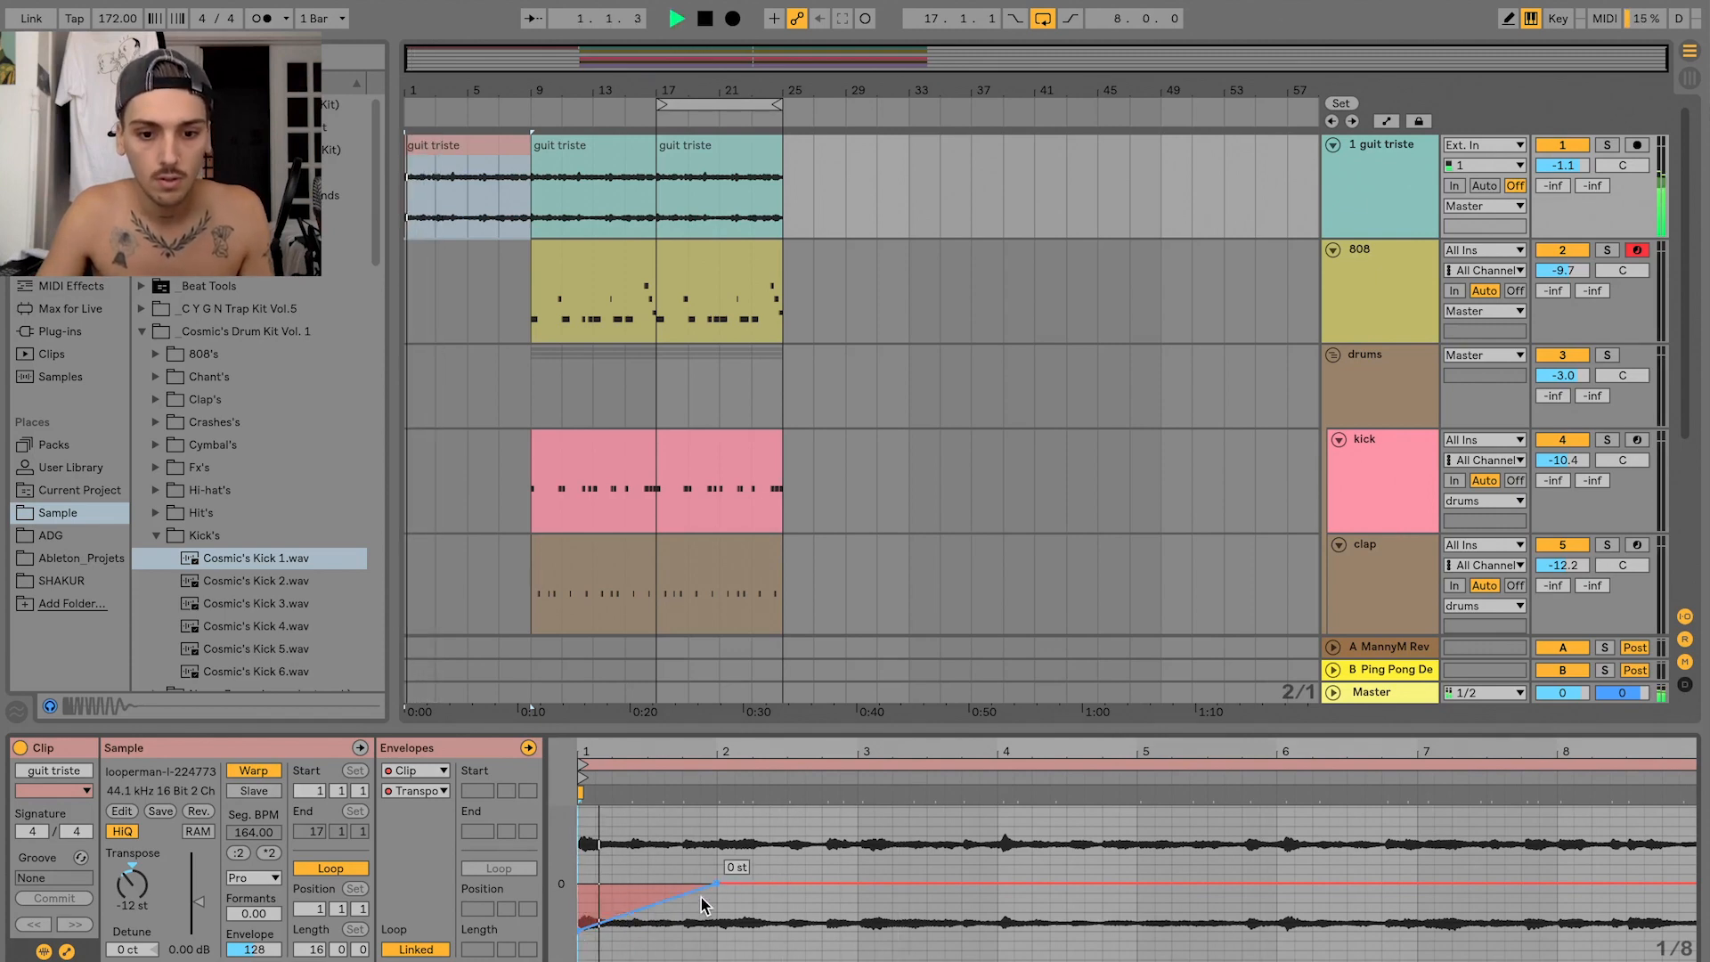
- Shorten the transposition ramp to about a beat and a half, lower its start to about -7 st, and audition it
left_click_drag(717, 883, 630, 883)
key("space")
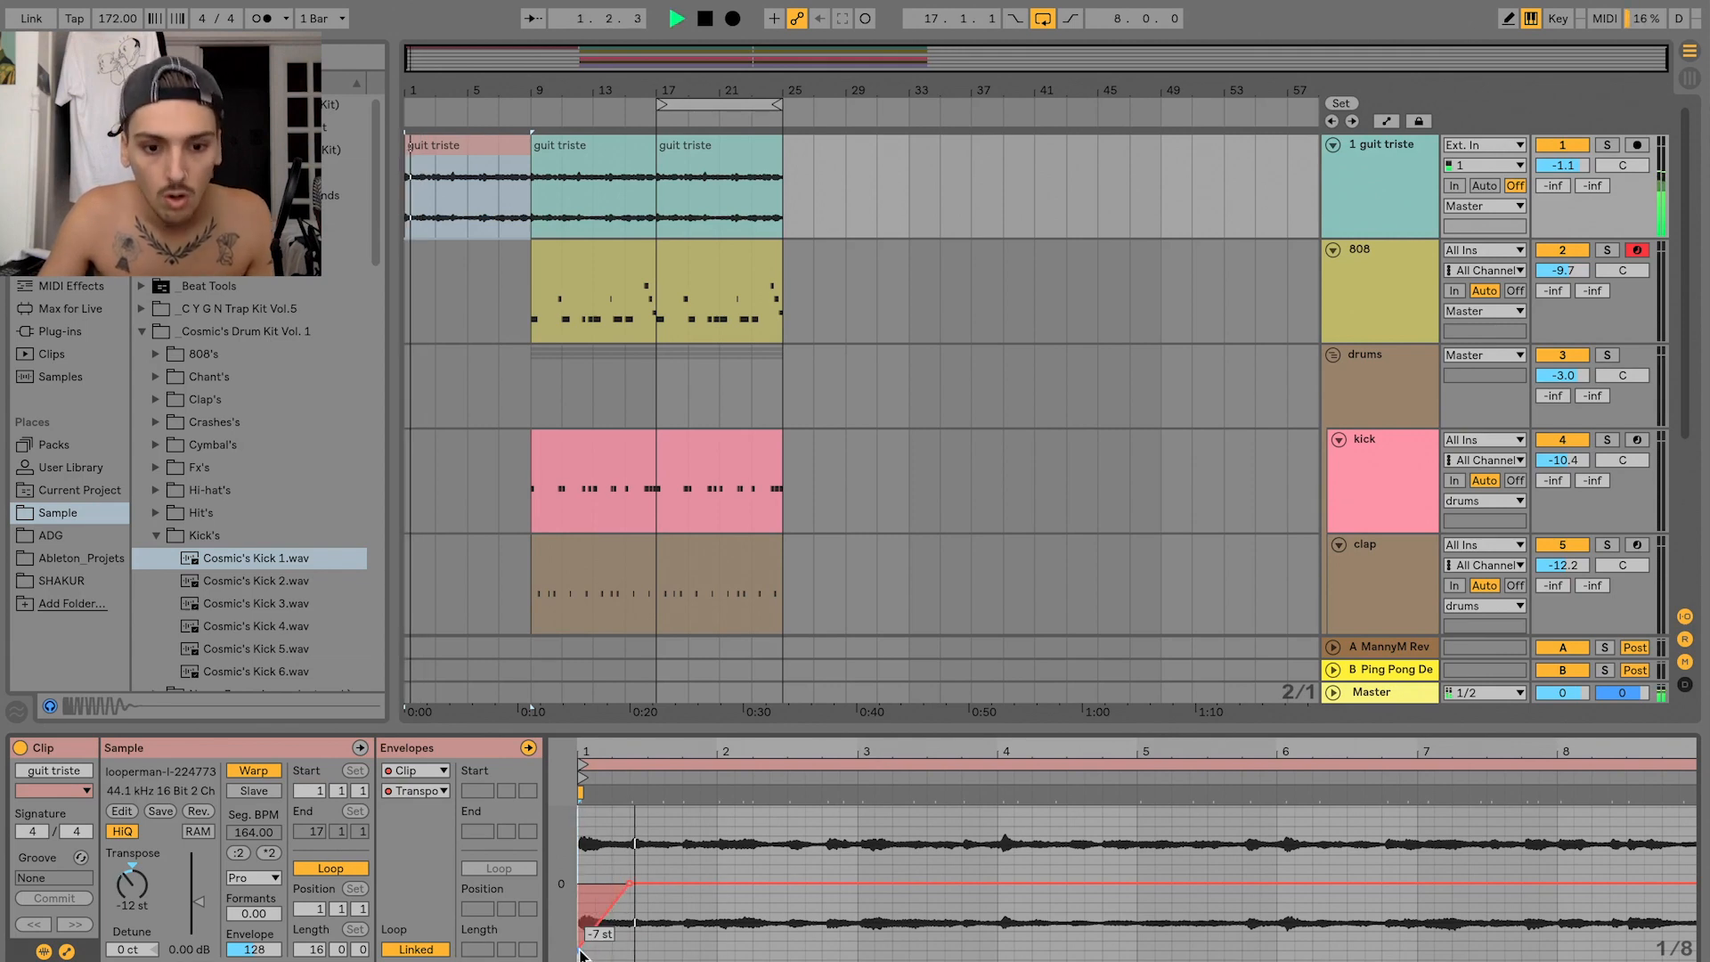
left_click_drag(589, 942, 586, 929)
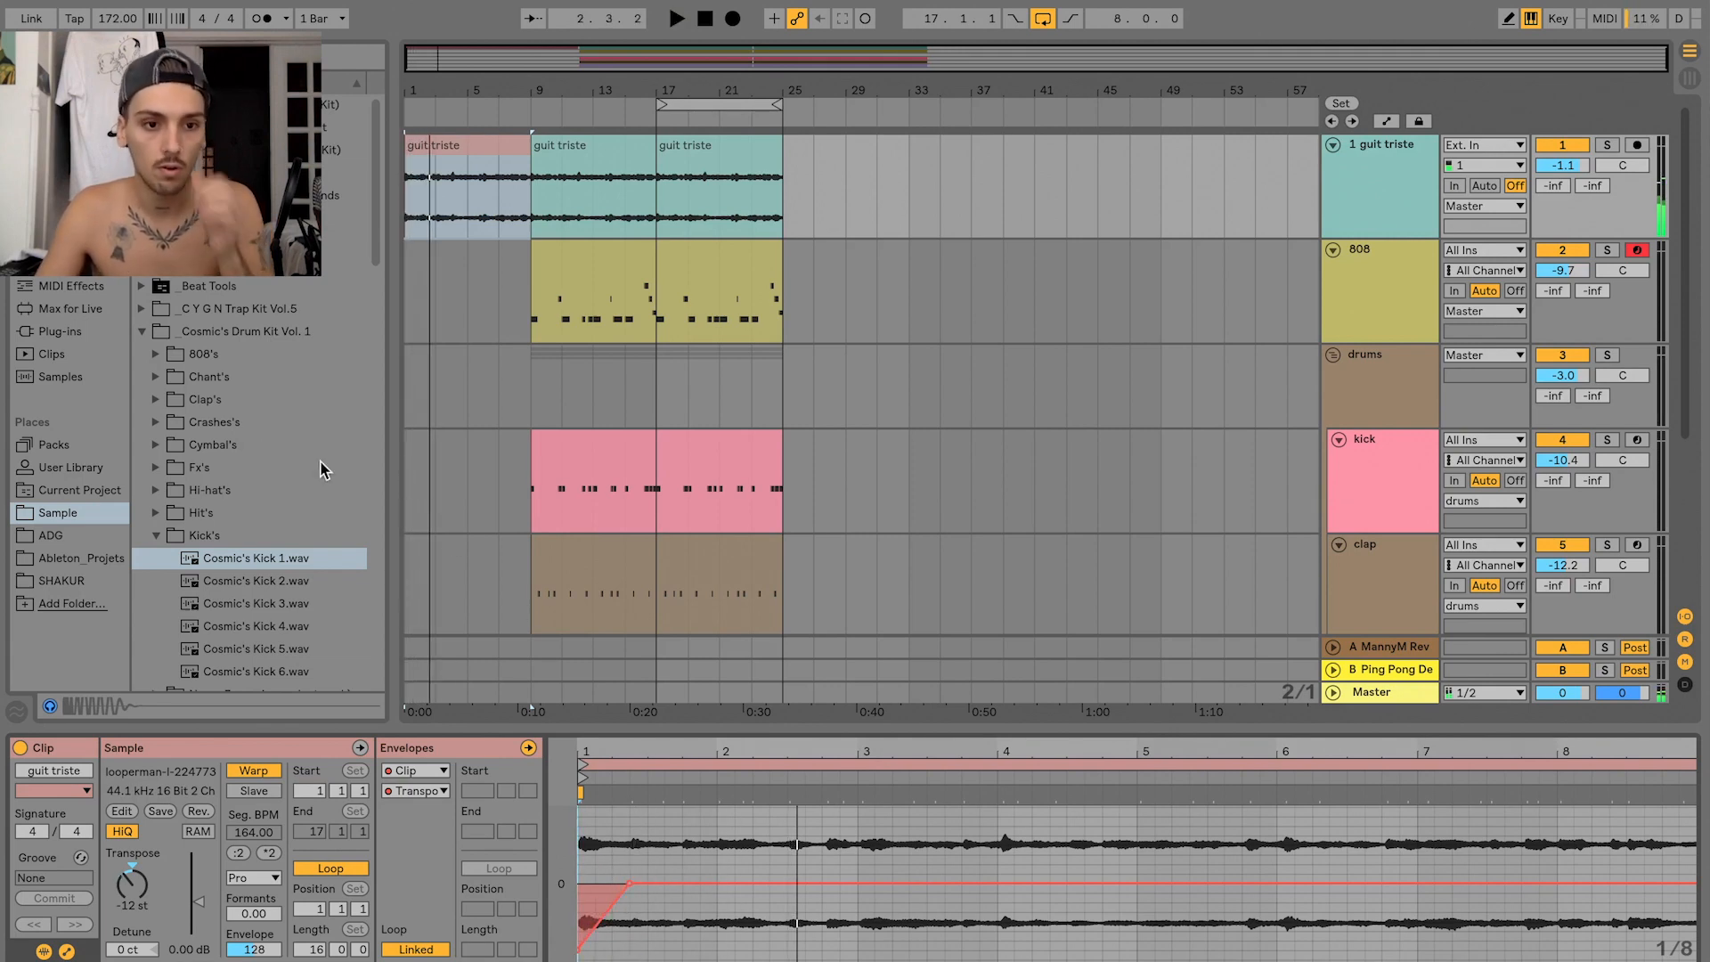
- Add an Auto Filter after the EQ Eight on the guitar track and select its frequency for automation
left_click(1376, 196)
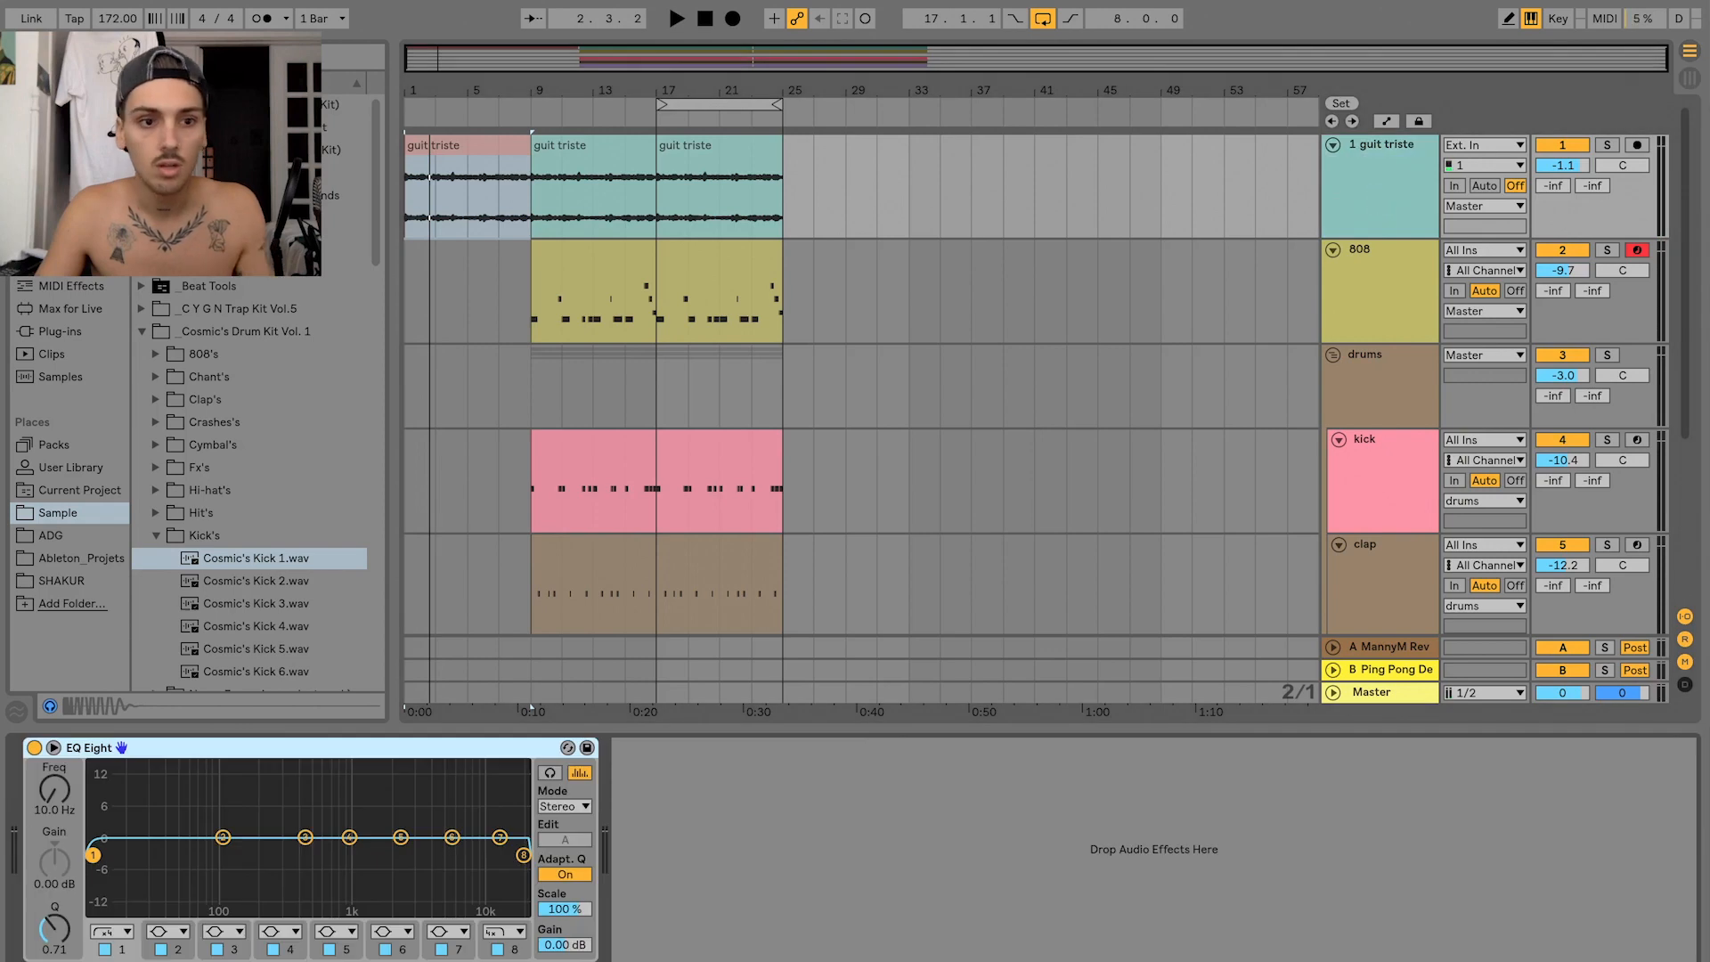
left_click(71, 263)
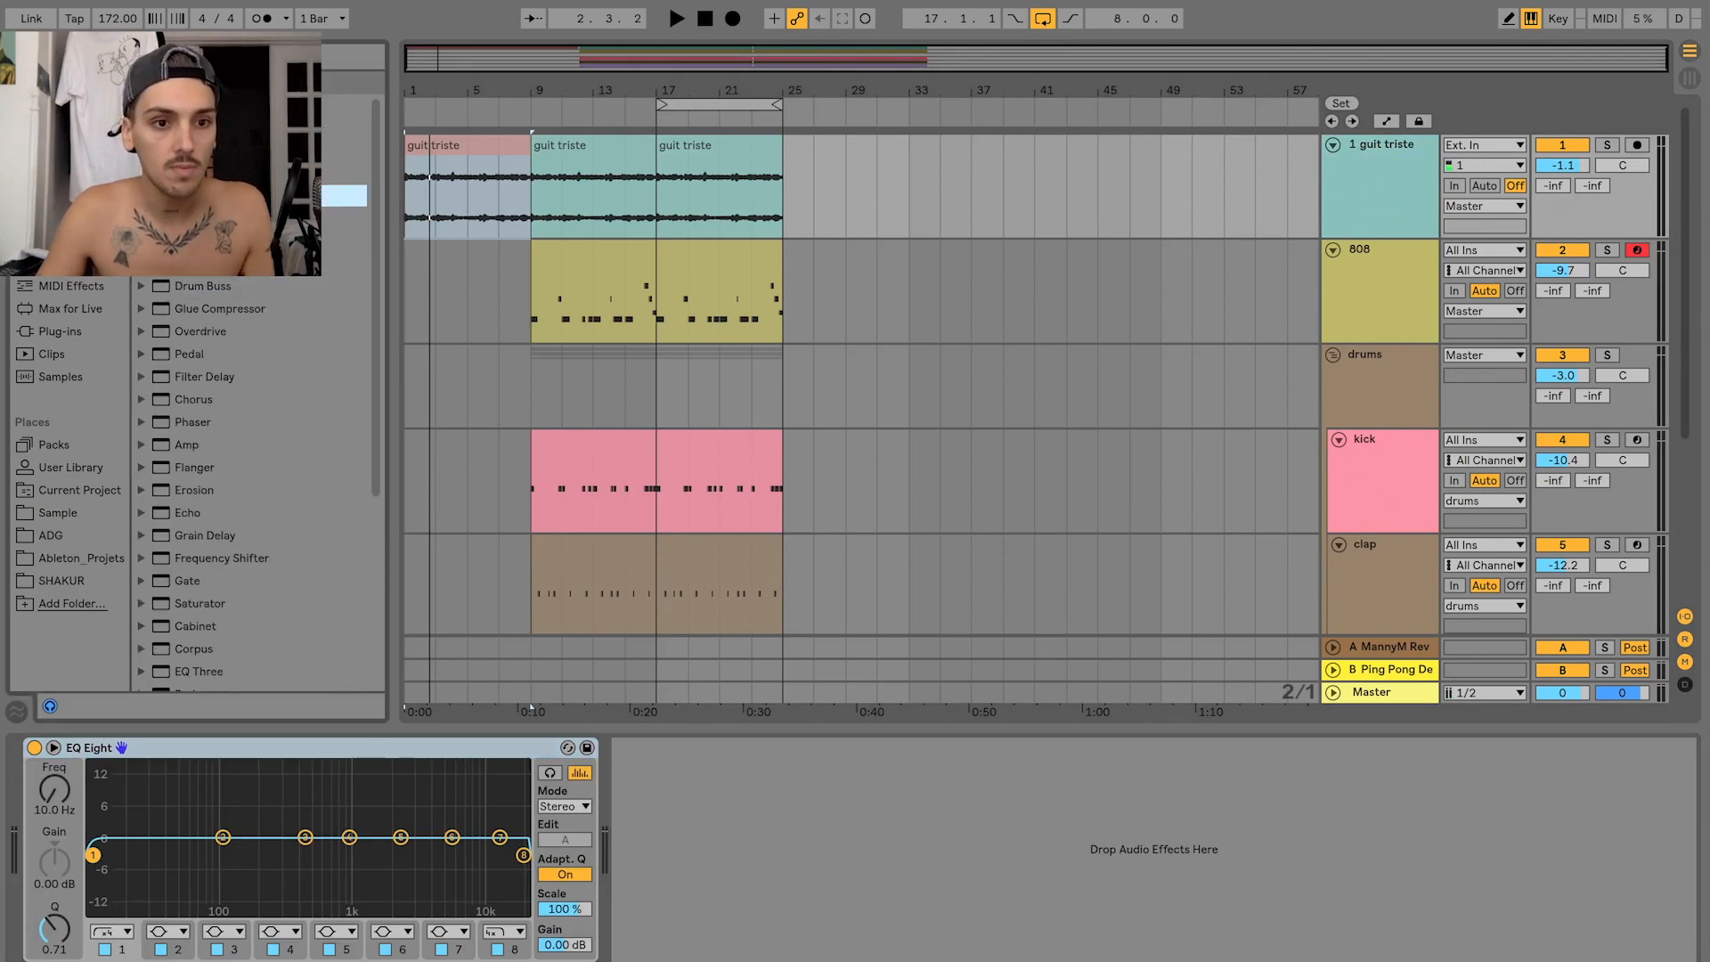
double_click(214, 195)
left_click(958, 803)
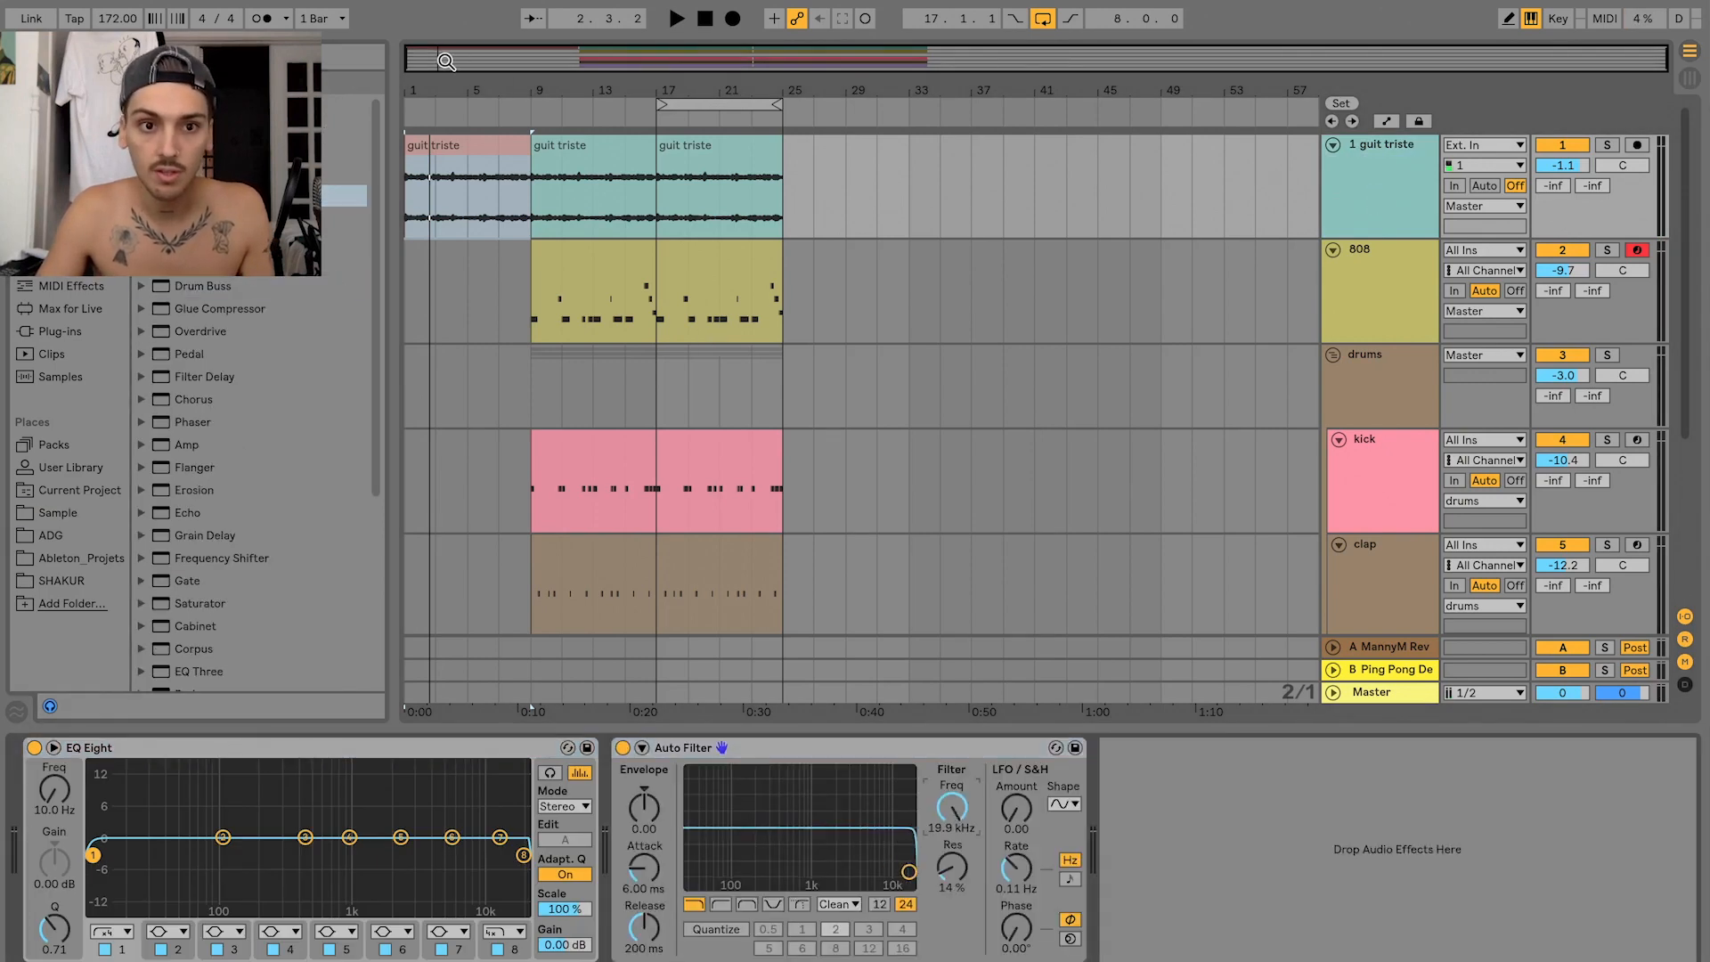
- Automate the guitar's Auto Filter frequency to rise from 355 Hz at bar 1 to fully open at bar 9
left_click_drag(447, 62, 481, 116)
left_click(1386, 121)
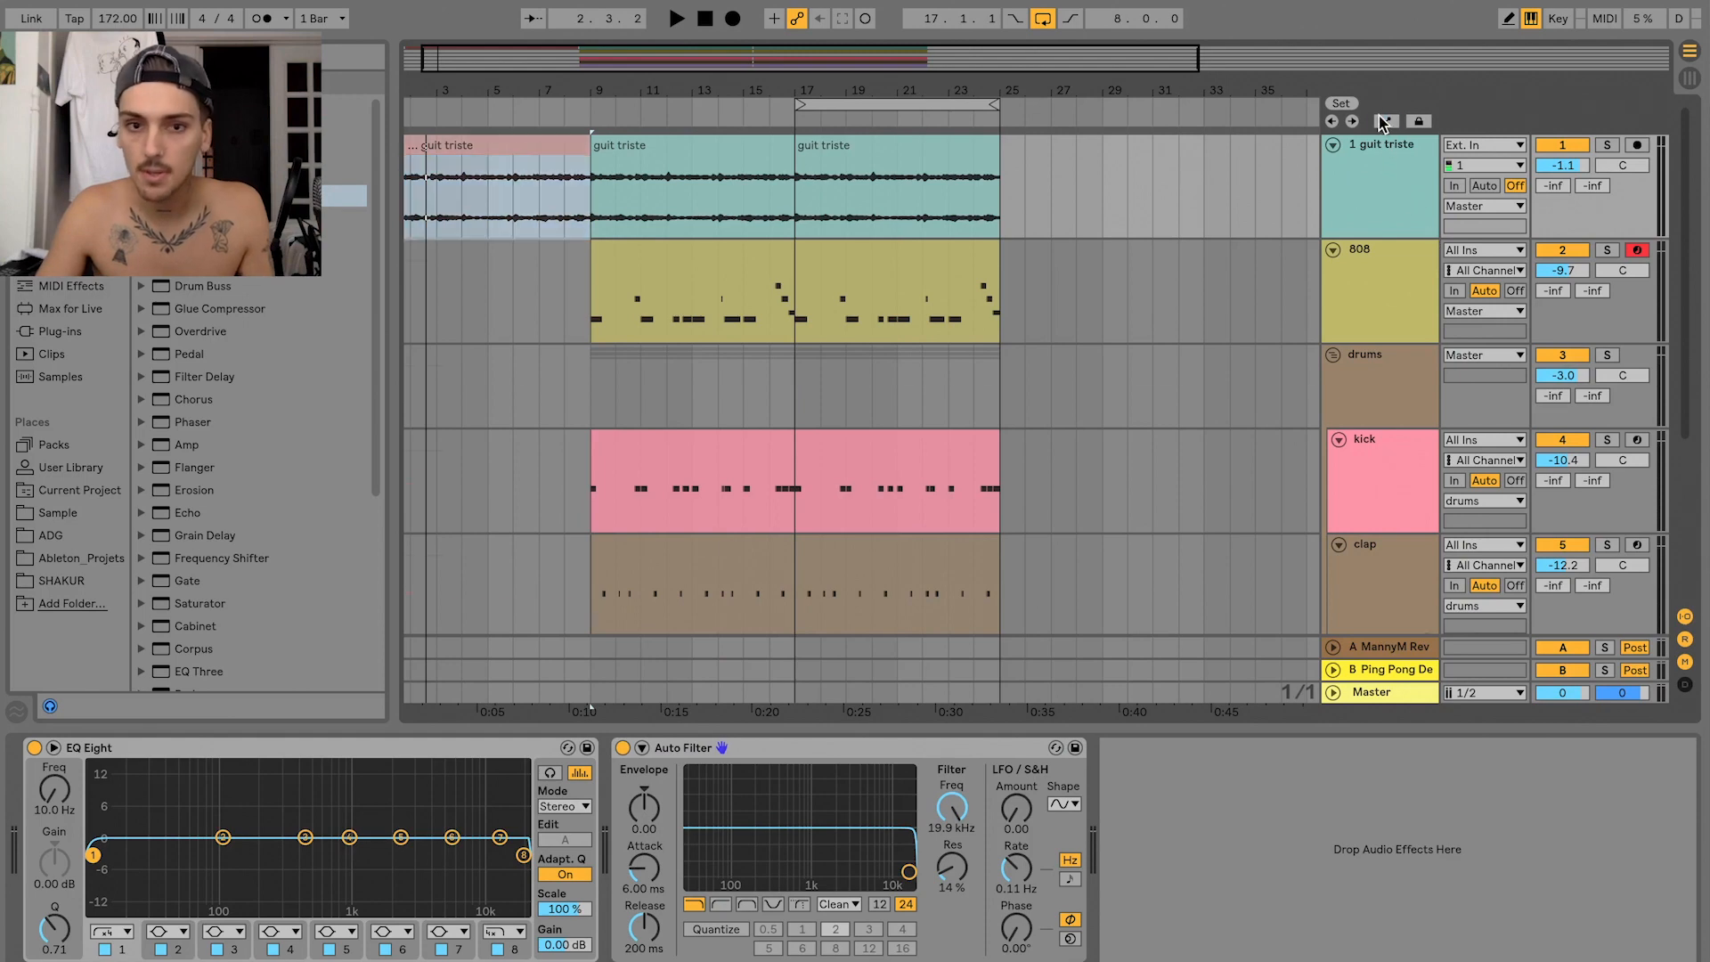
left_click(590, 158)
left_click_drag(572, 159, 407, 205)
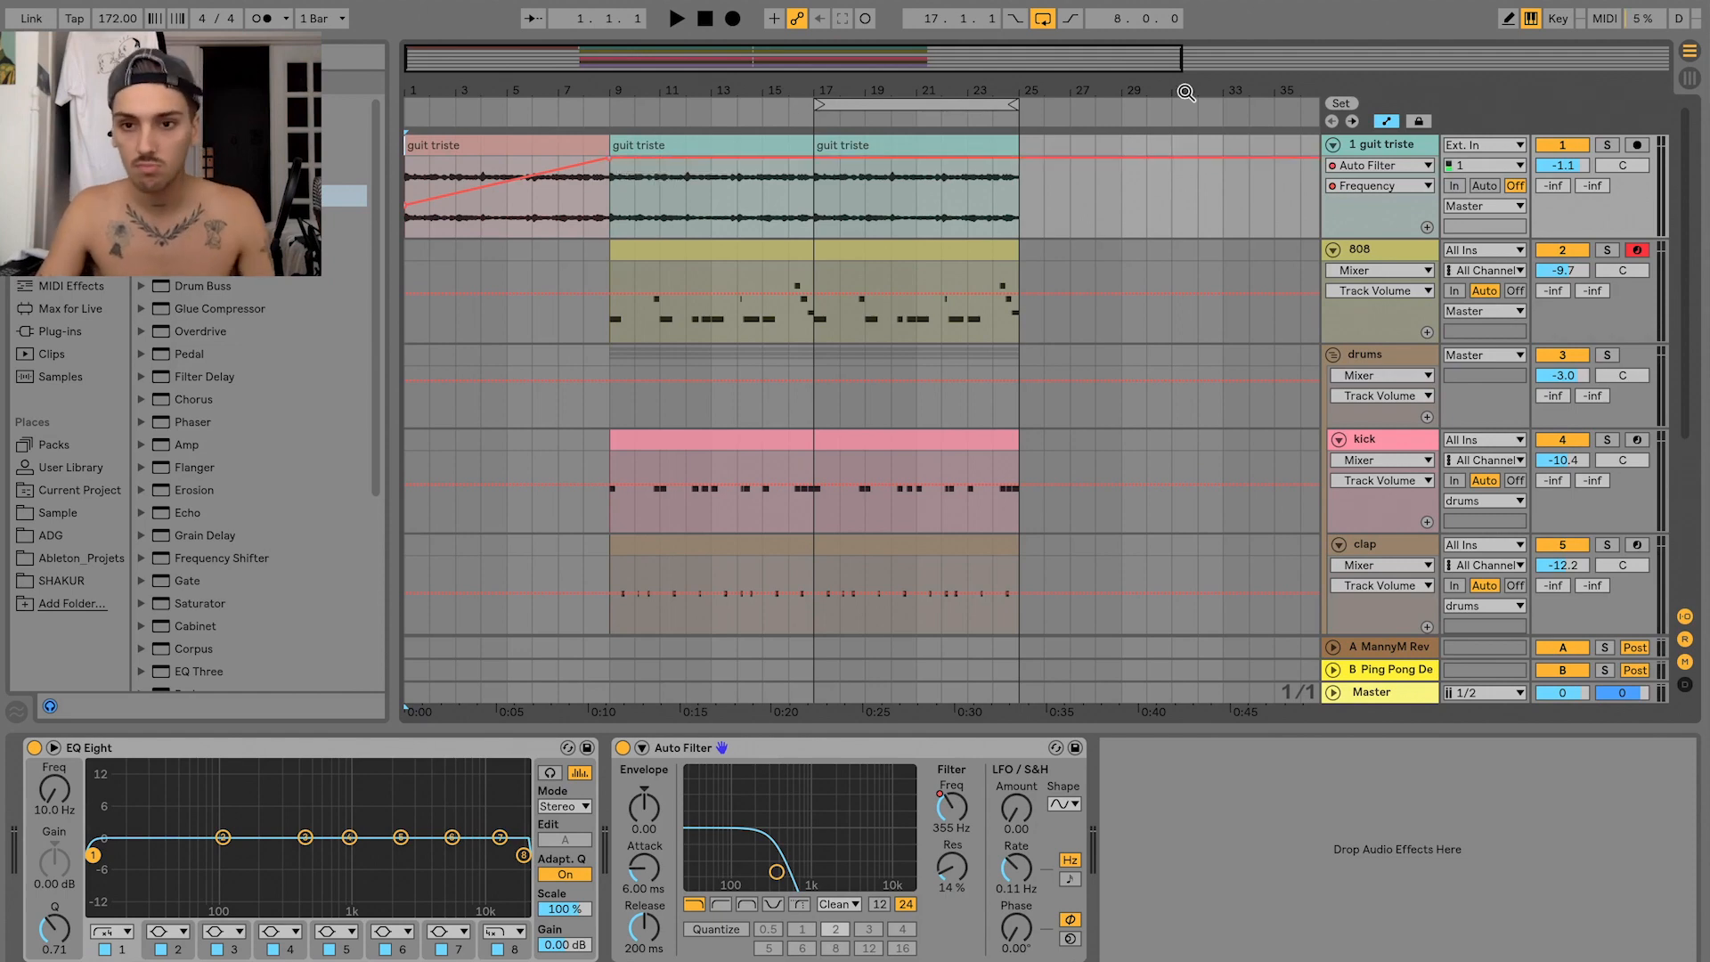
- Play the filtered guitar intro through into the drop with the automation lanes hidden, checking the transition and the drum tracks
key("space")
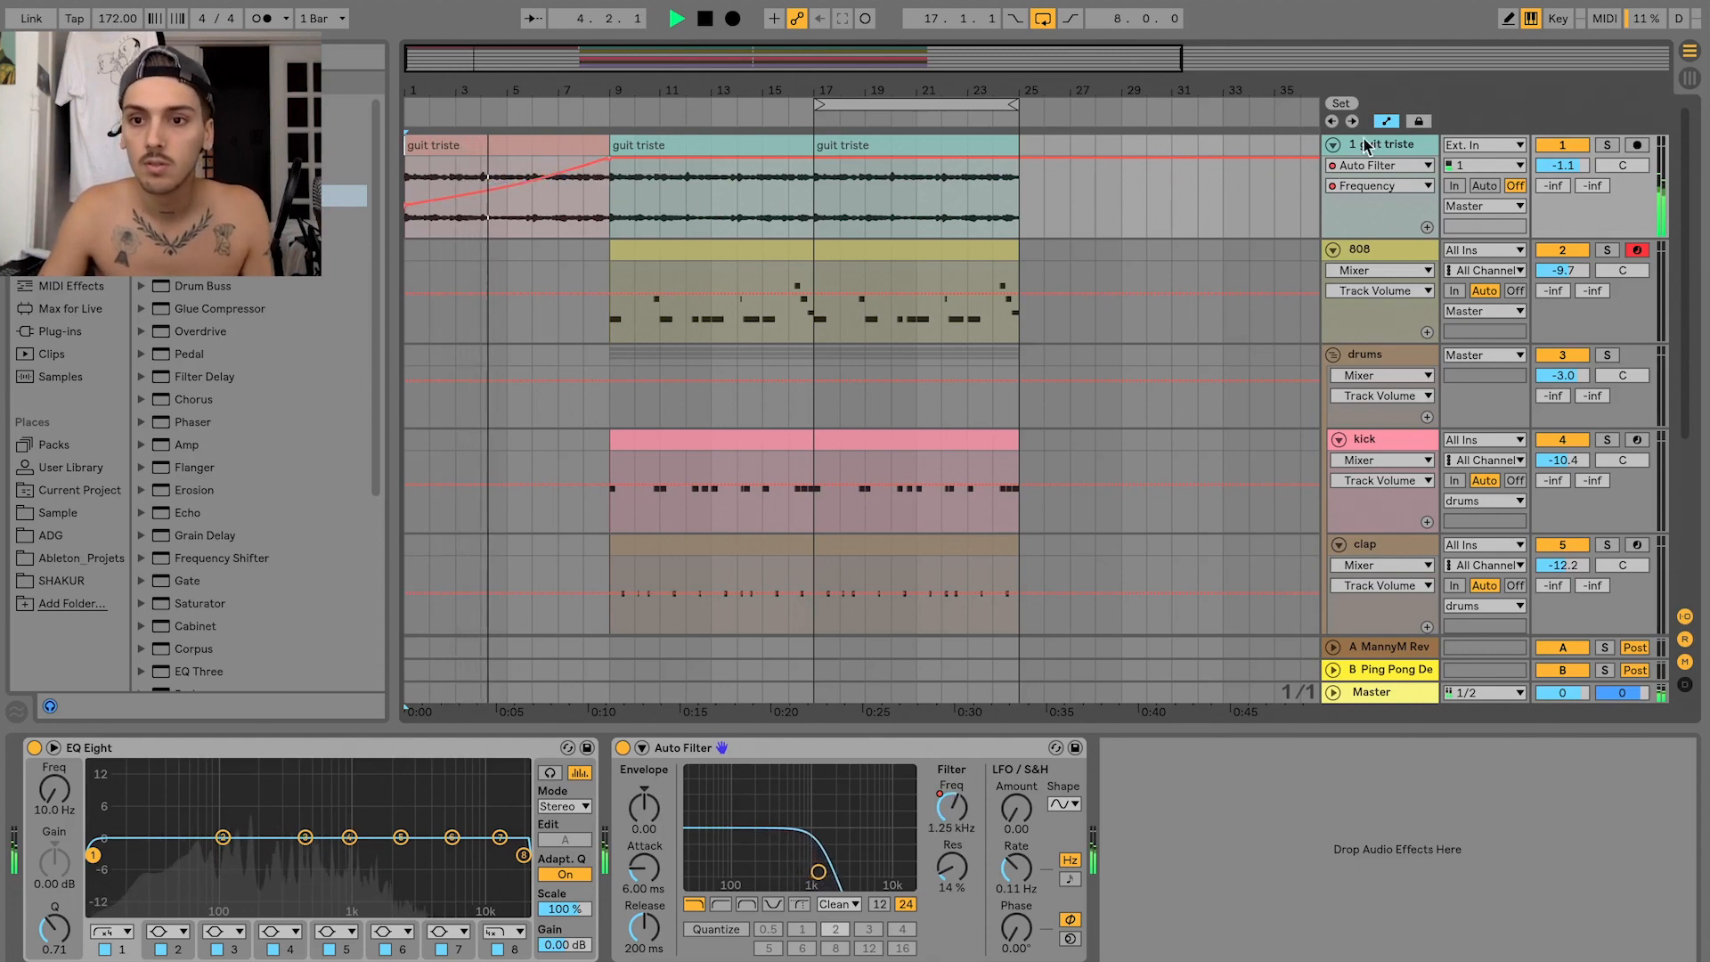
key("a")
left_click_drag(485, 80, 470, 134)
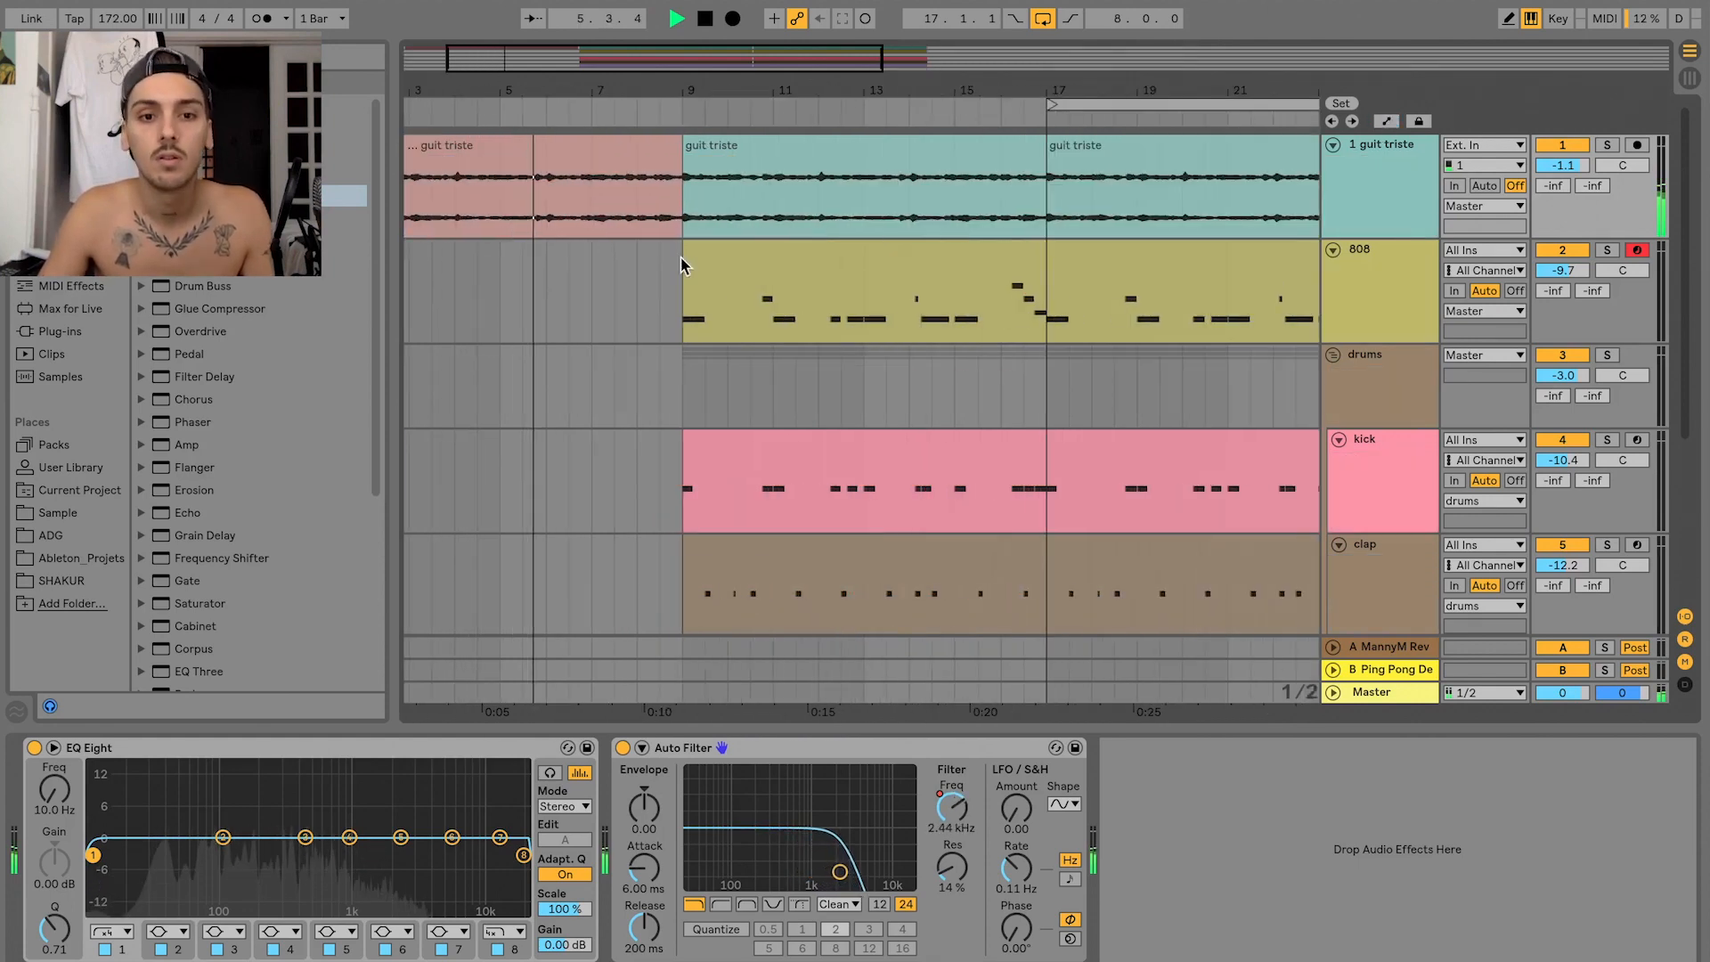
left_click_drag(668, 227, 679, 229)
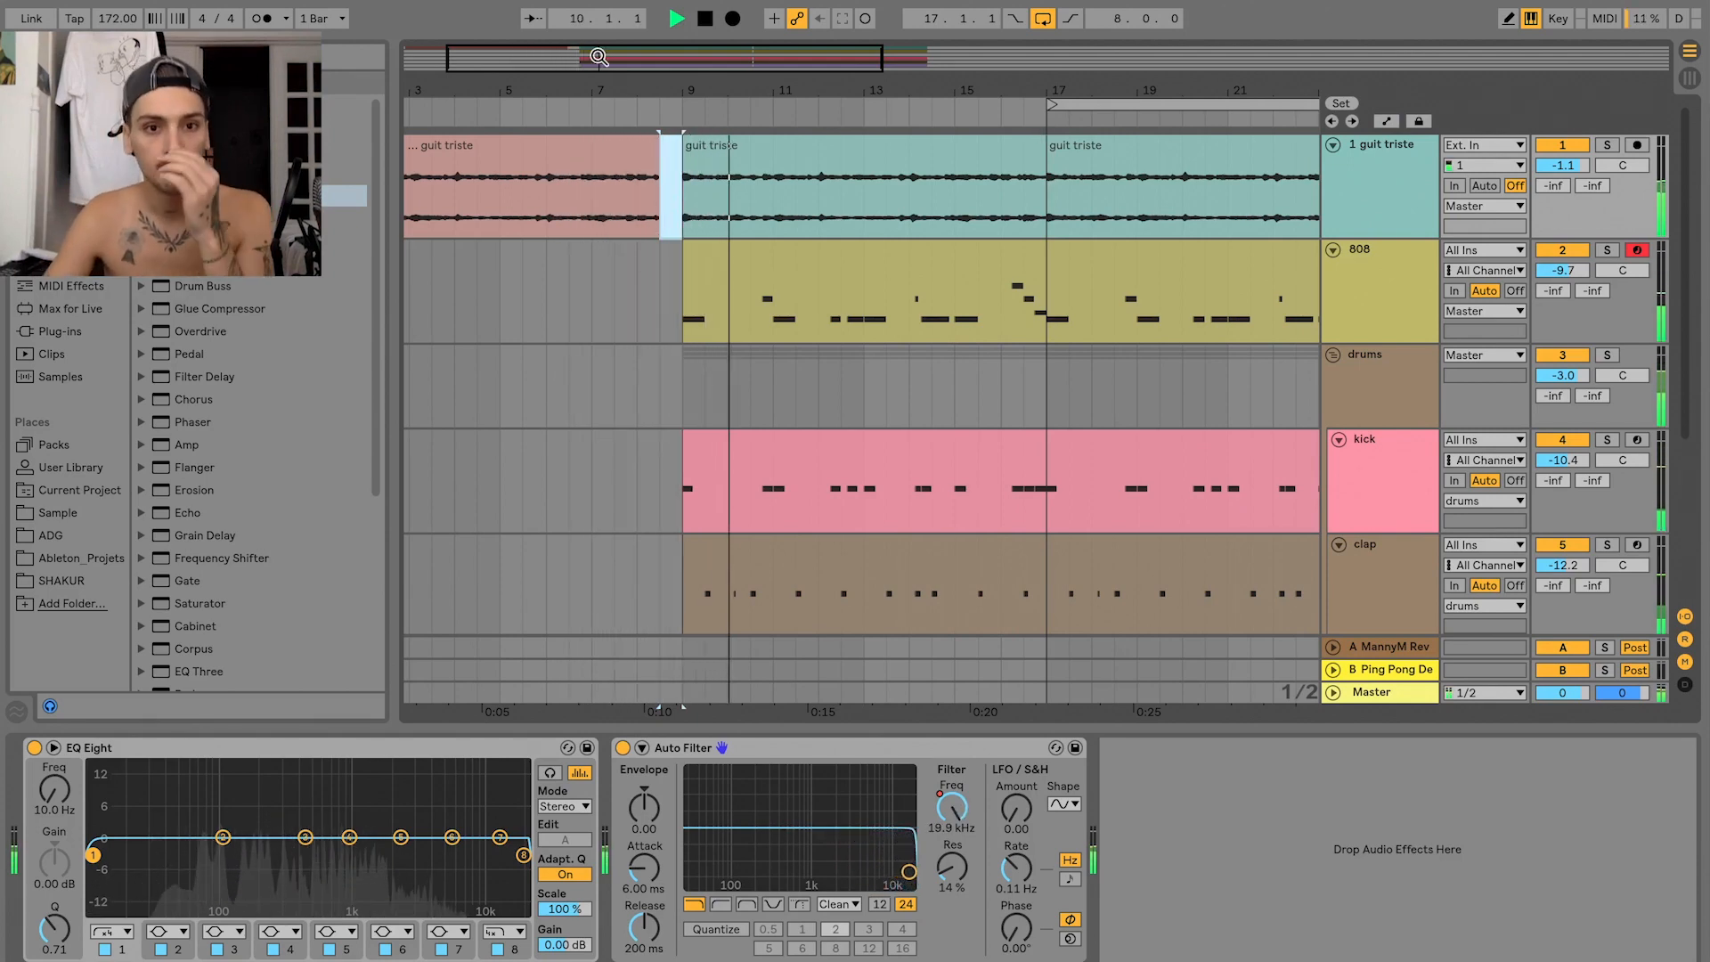
key("minus")
scroll(729, 194, "down", 5)
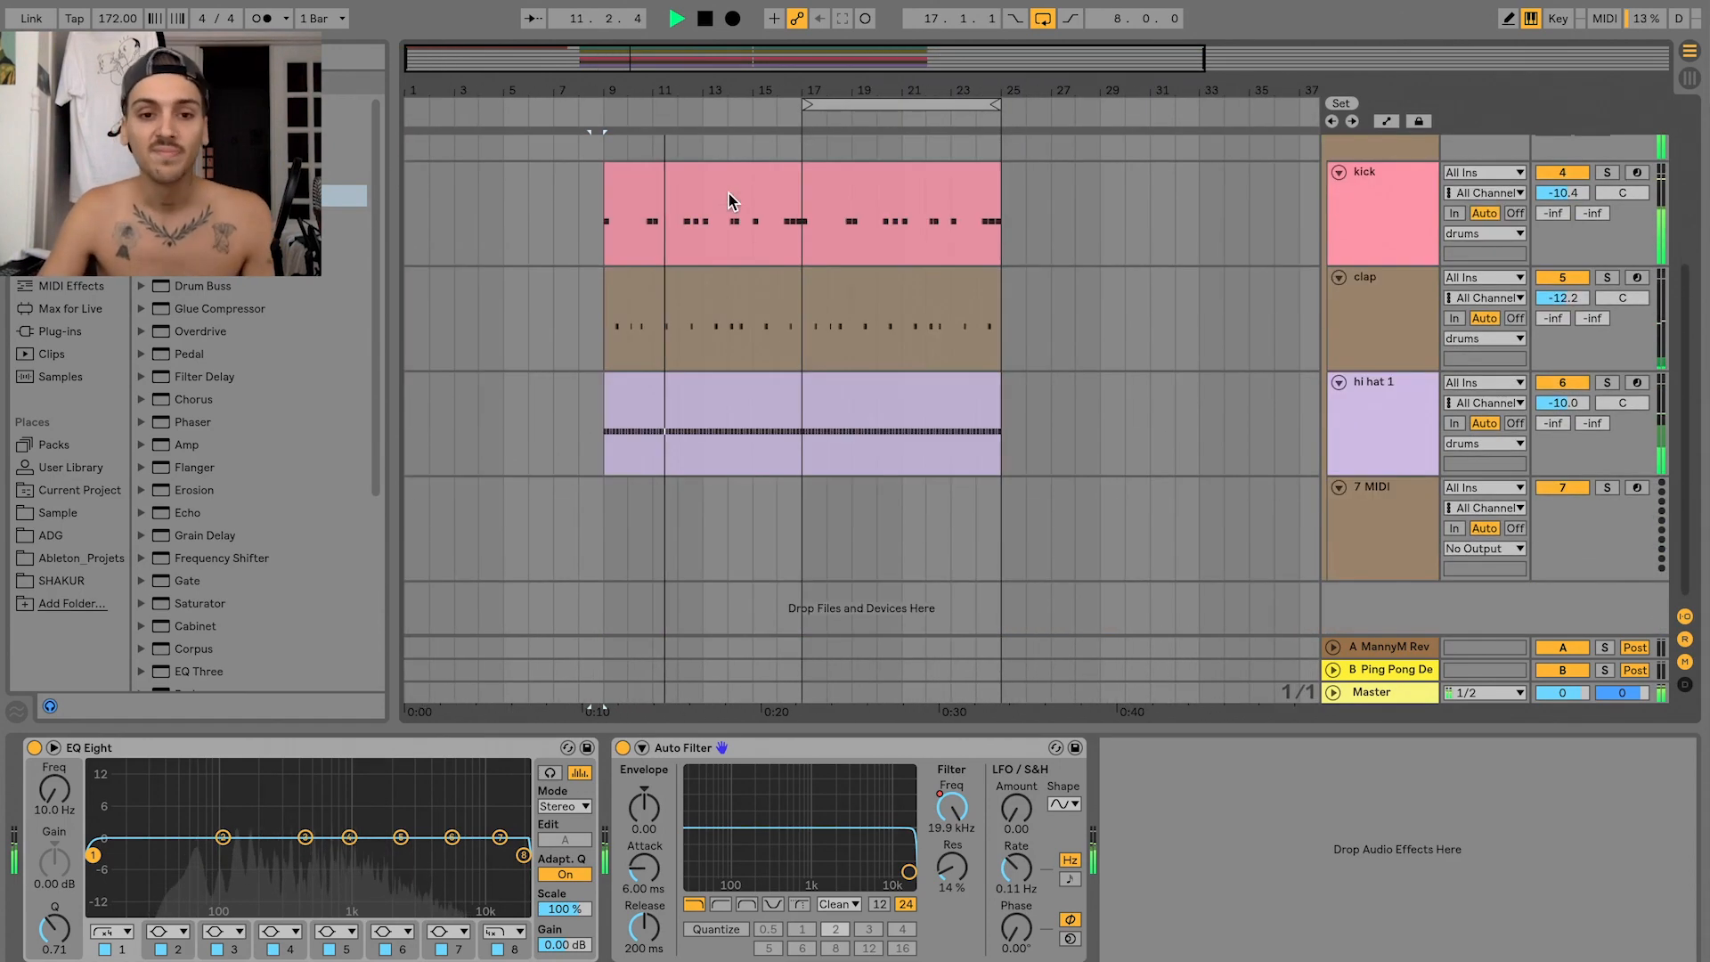
key("plus")
key("minus")
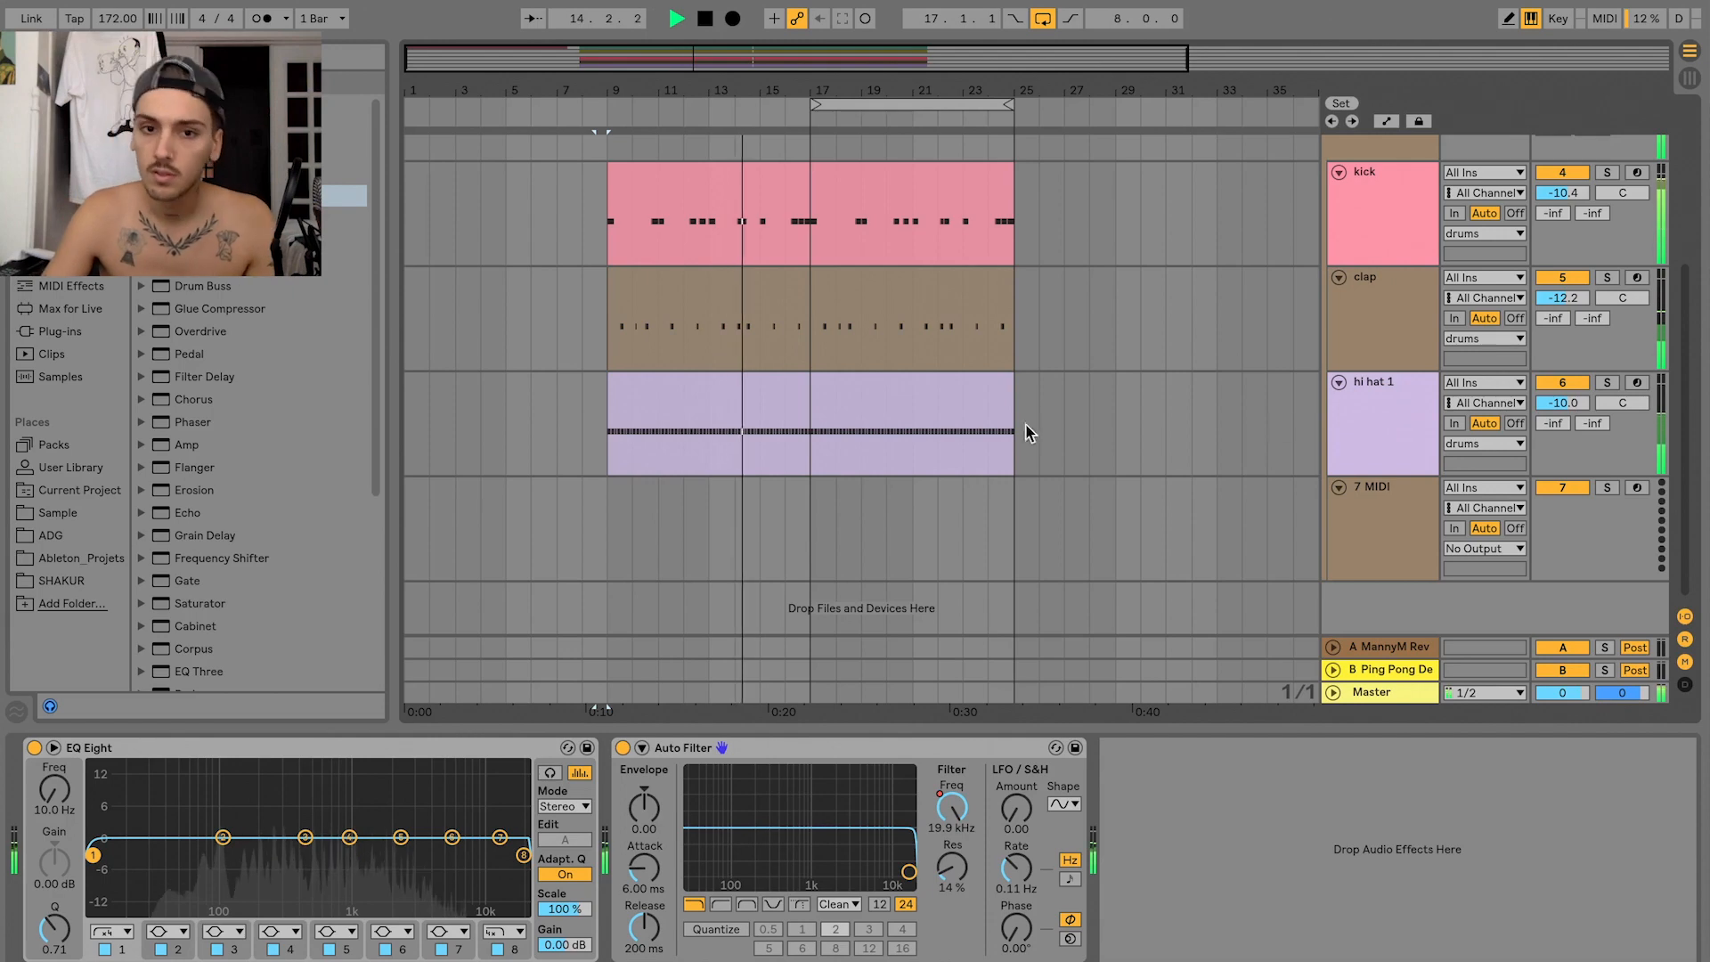
- Move the loop region to the first hi-hat clip at bars 9–17, stop playback, and open the clip's notes
left_click(766, 401)
key("ctrl+l")
key("space")
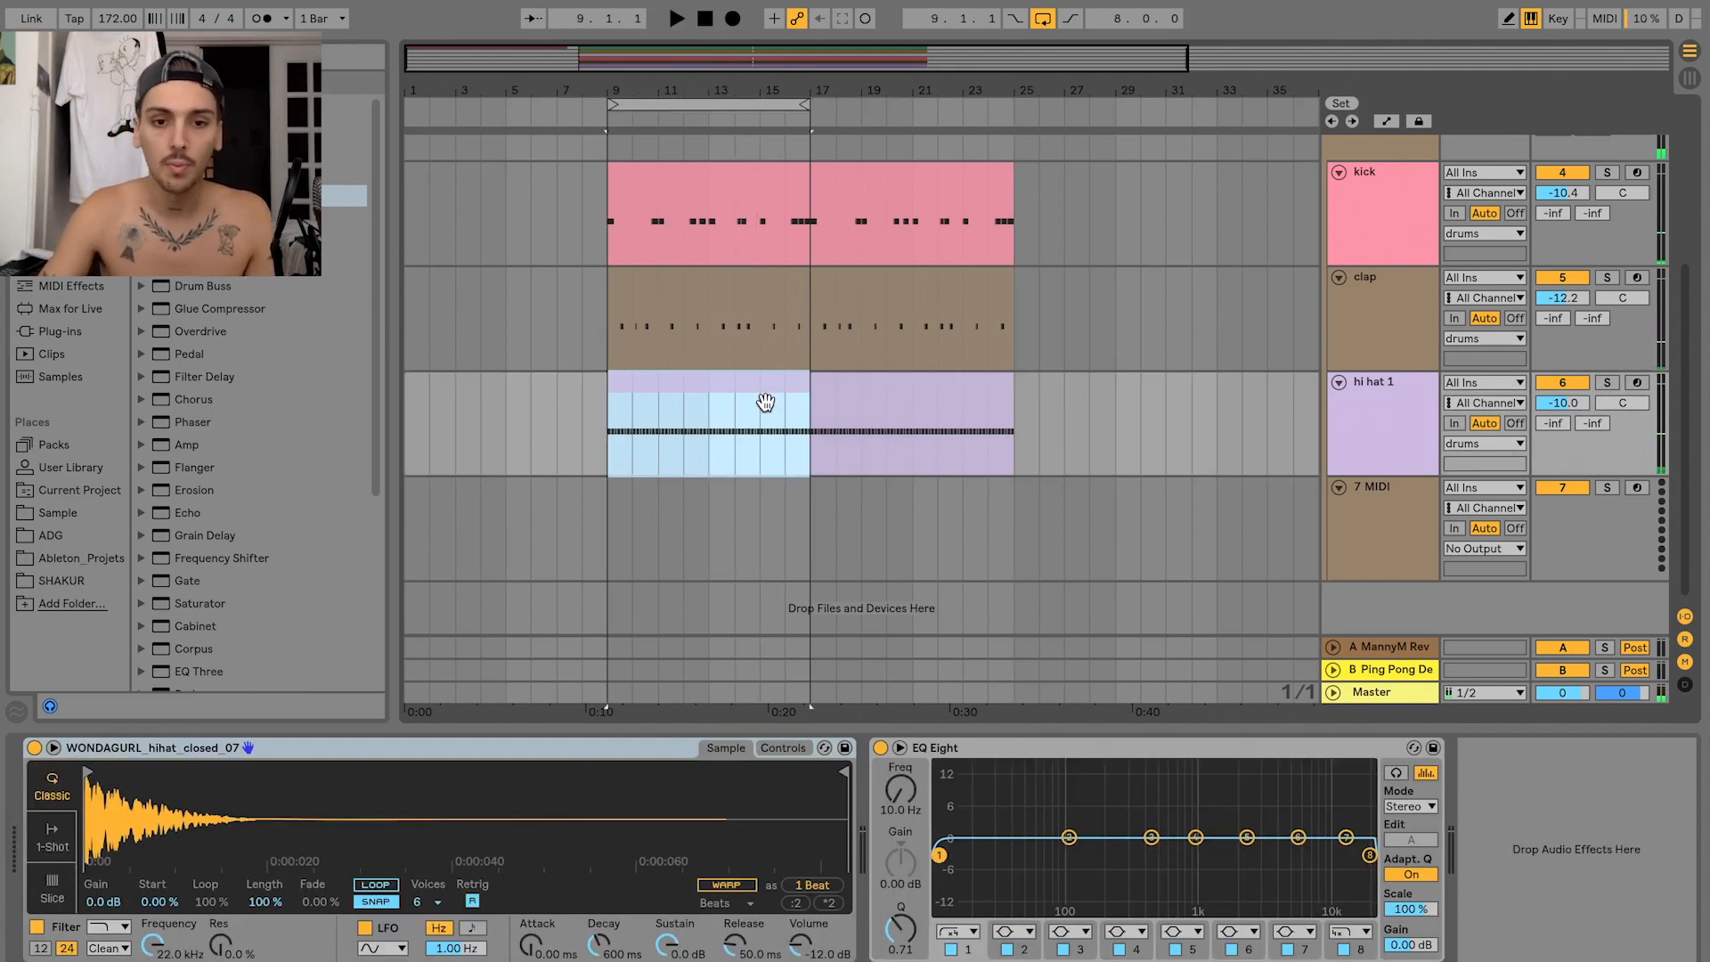
key("plus")
double_click(714, 402)
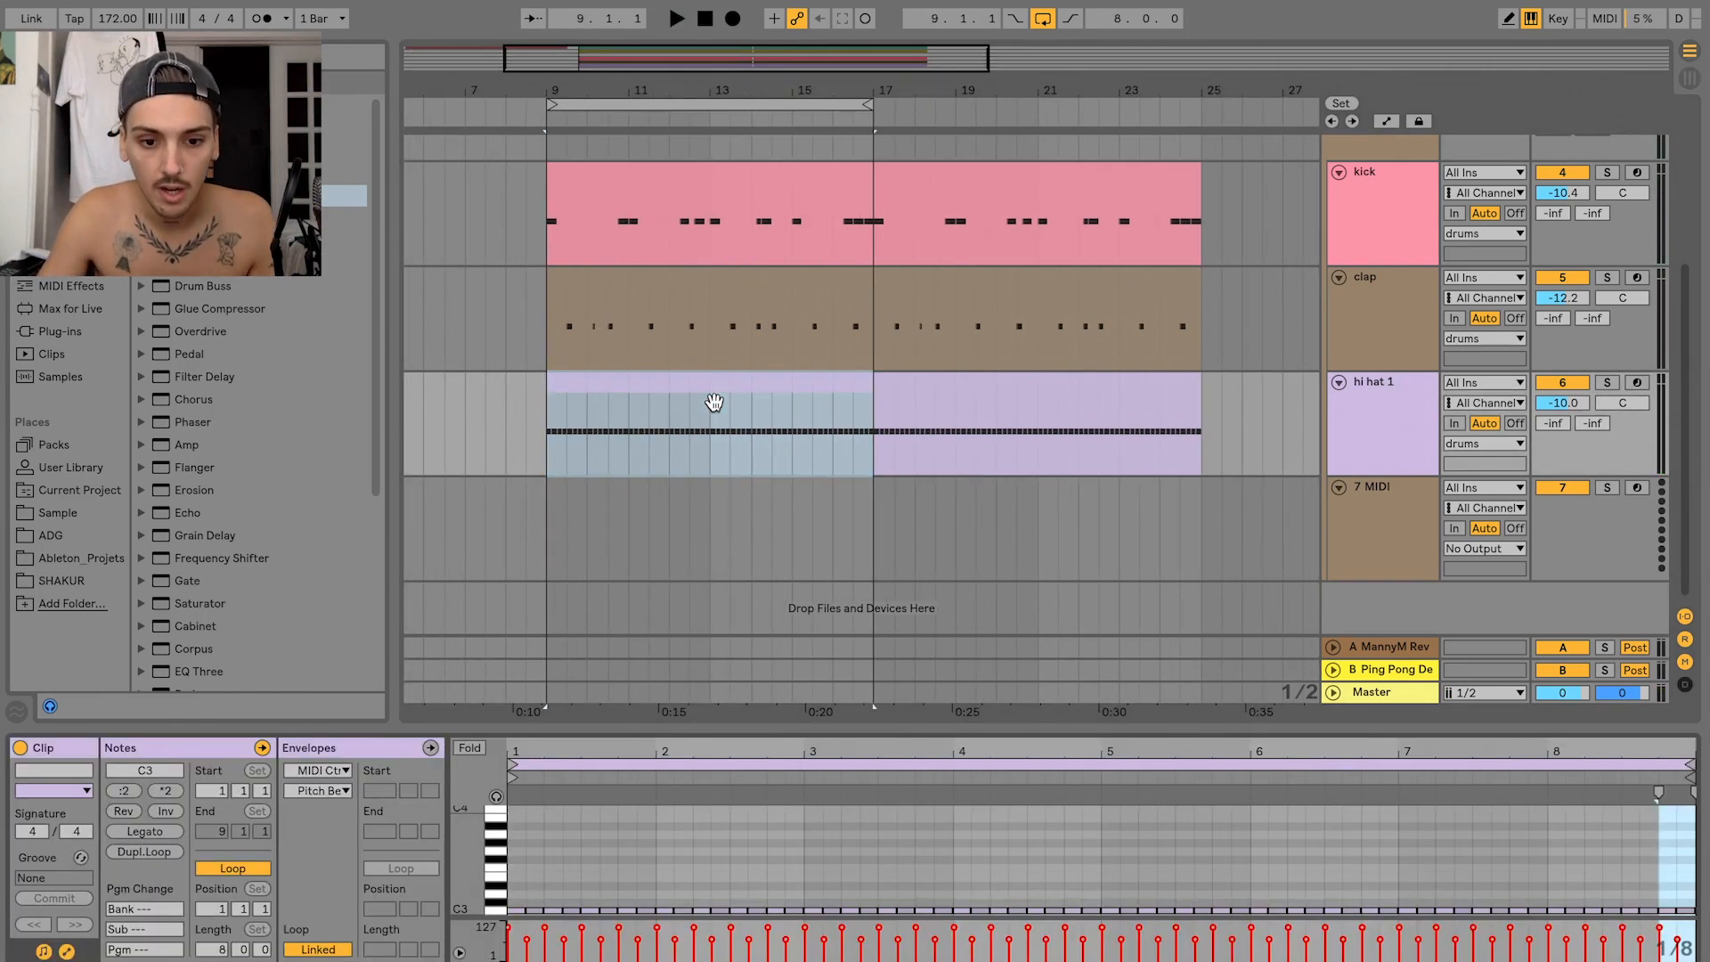
- Enlarge the note editor, add two consecutive D#2 hi-hat notes filling beat 1.4, and play the loop from bar 9
left_click_drag(693, 727, 649, 731)
double_click(622, 750)
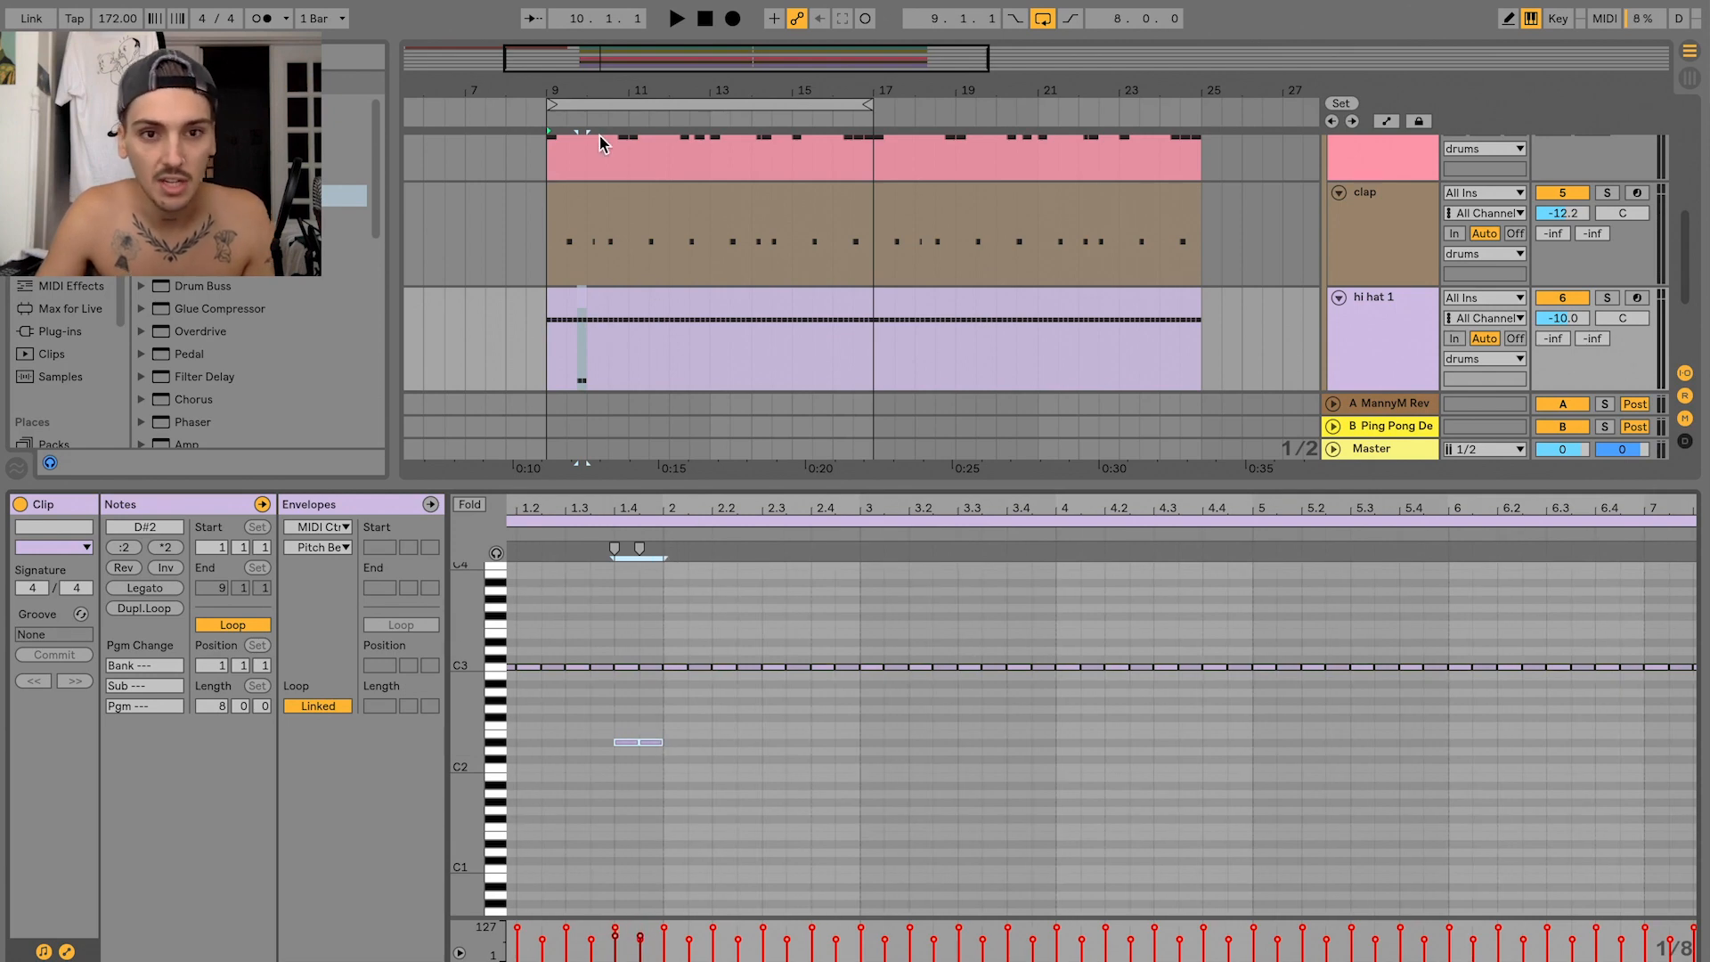
key("plus")
left_click(713, 318)
key("ctrl+l")
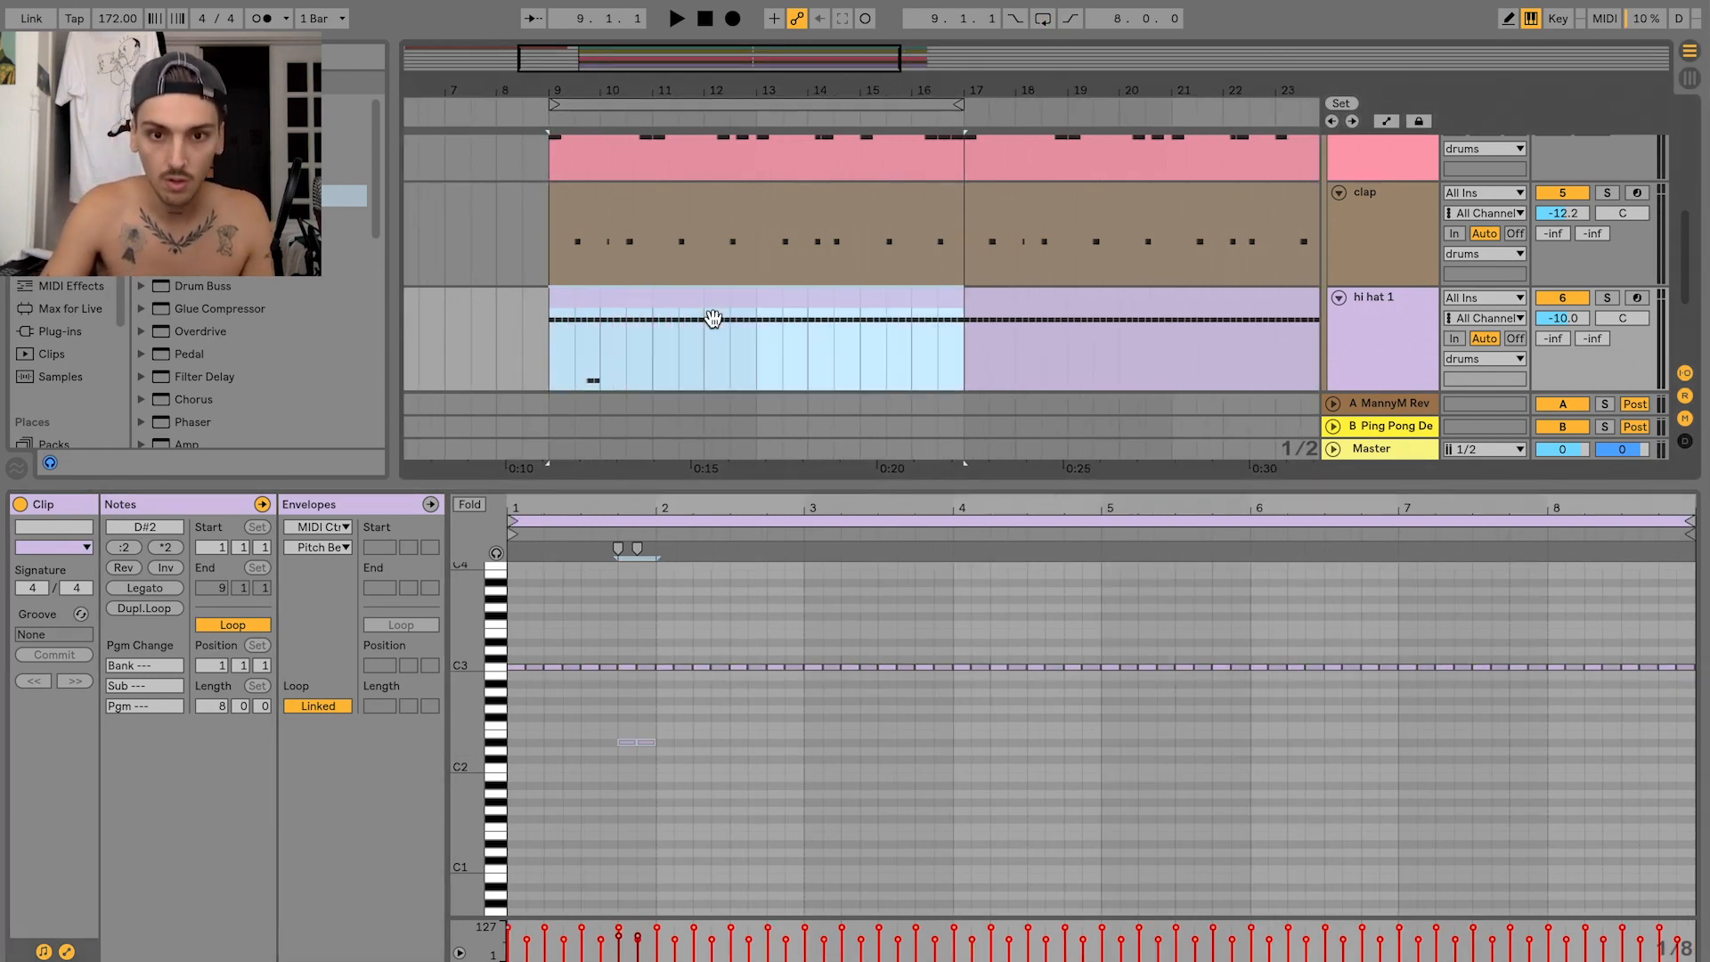
key("space")
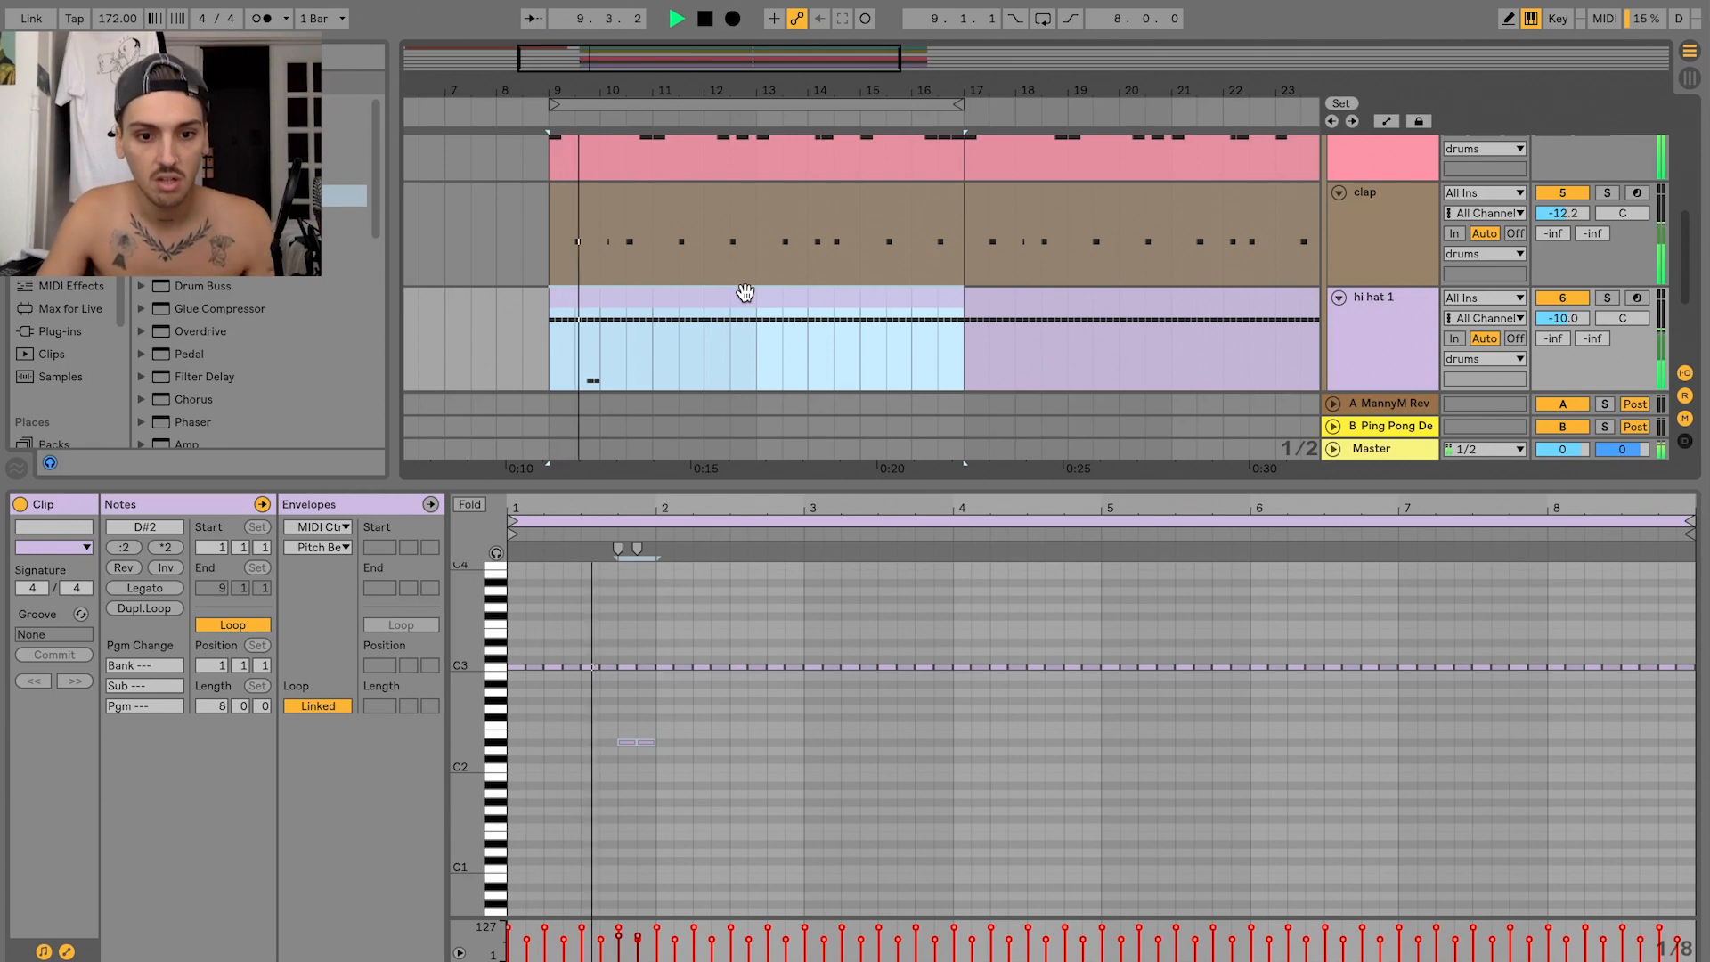
key("space")
key("space")
- Copy a D#2 hi-hat note to the end of bar 2, then duplicate the D#2 notes of bars 1–4 into bars 5–8
left_click(642, 706)
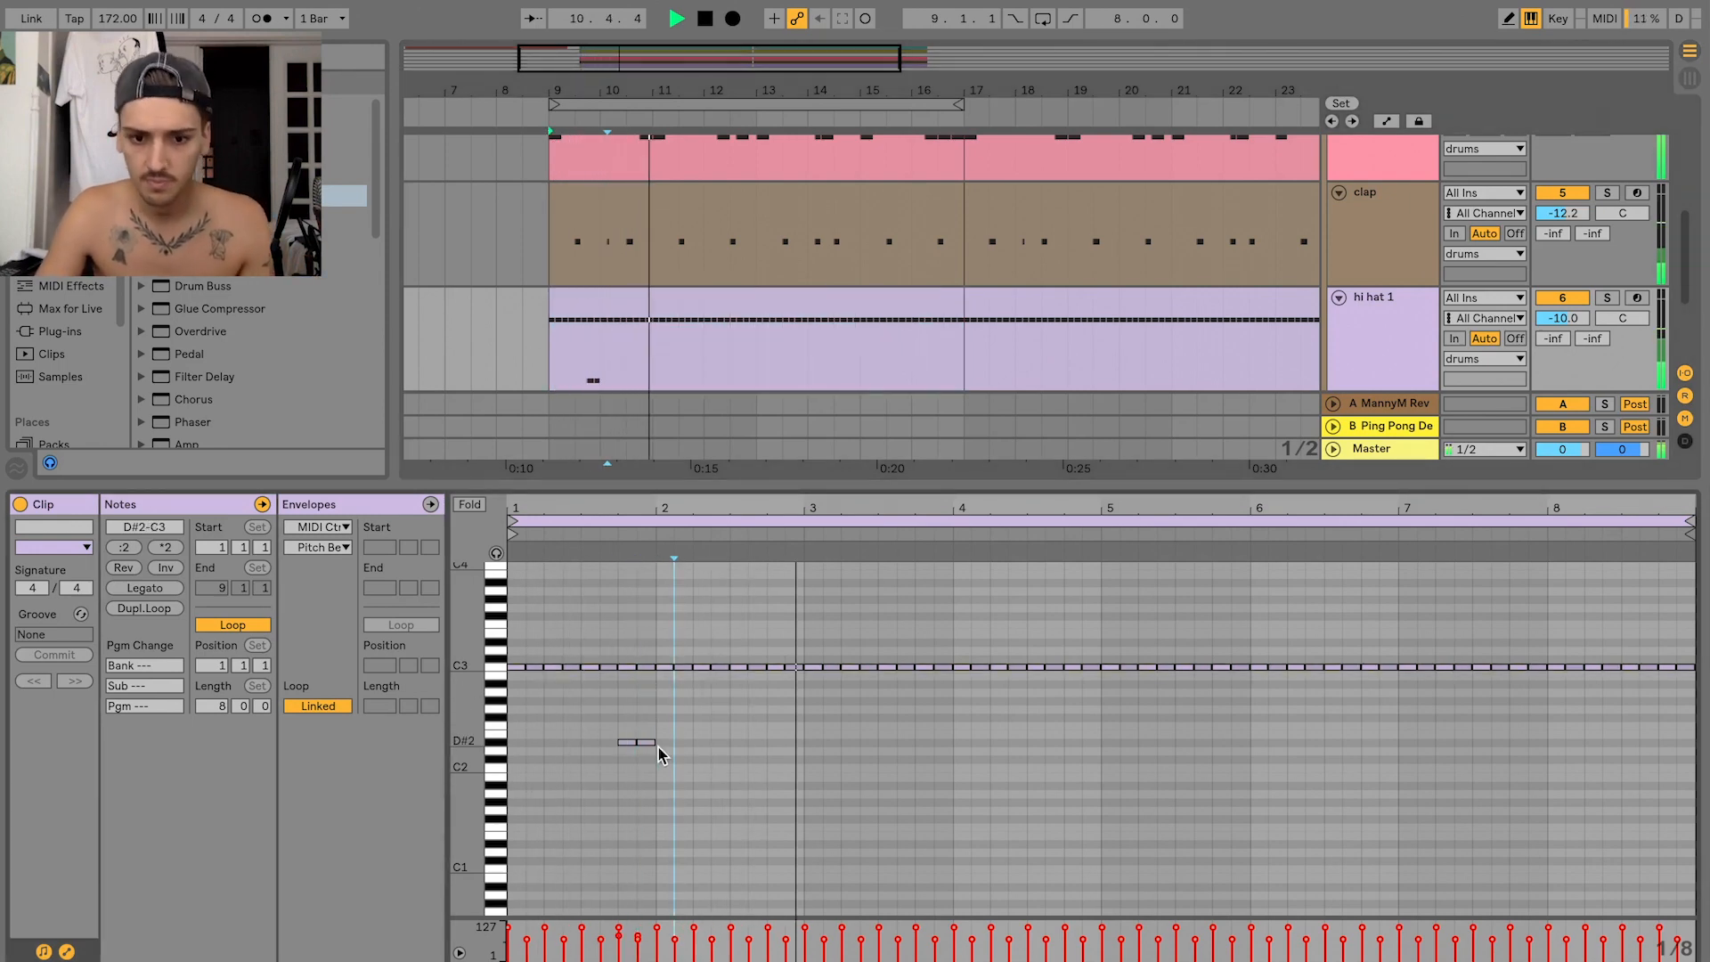
left_click_drag(645, 742, 806, 750)
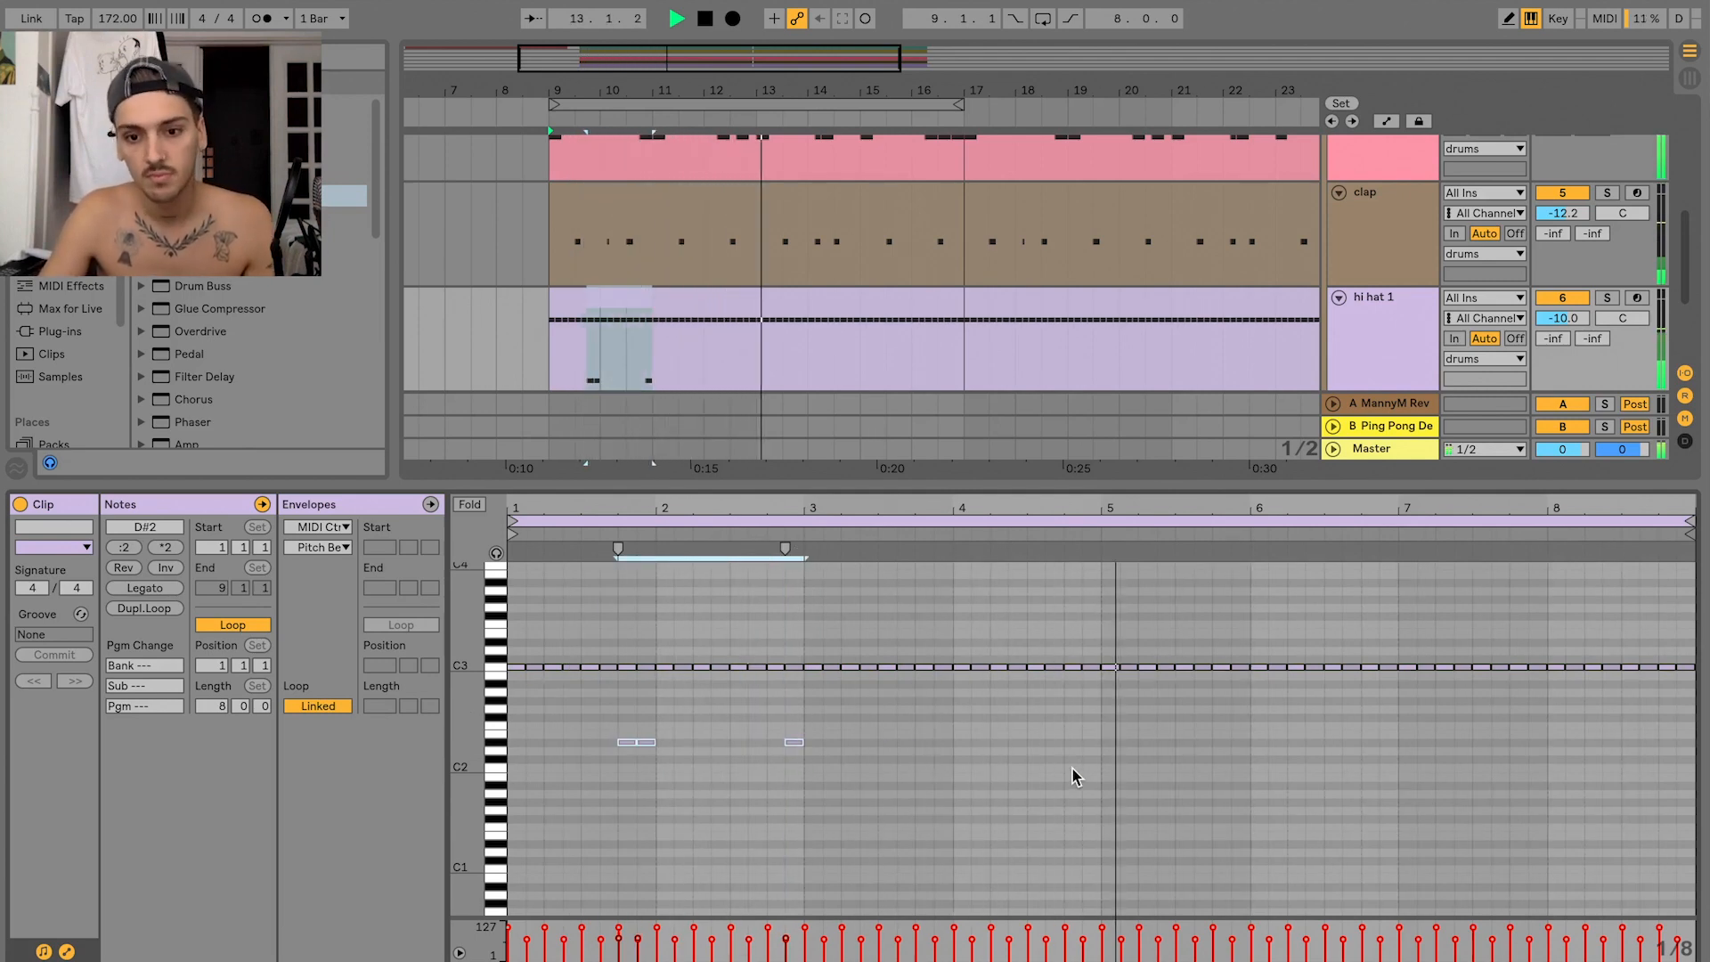
key("space")
left_click_drag(1101, 775, 552, 728)
key("ctrl+d")
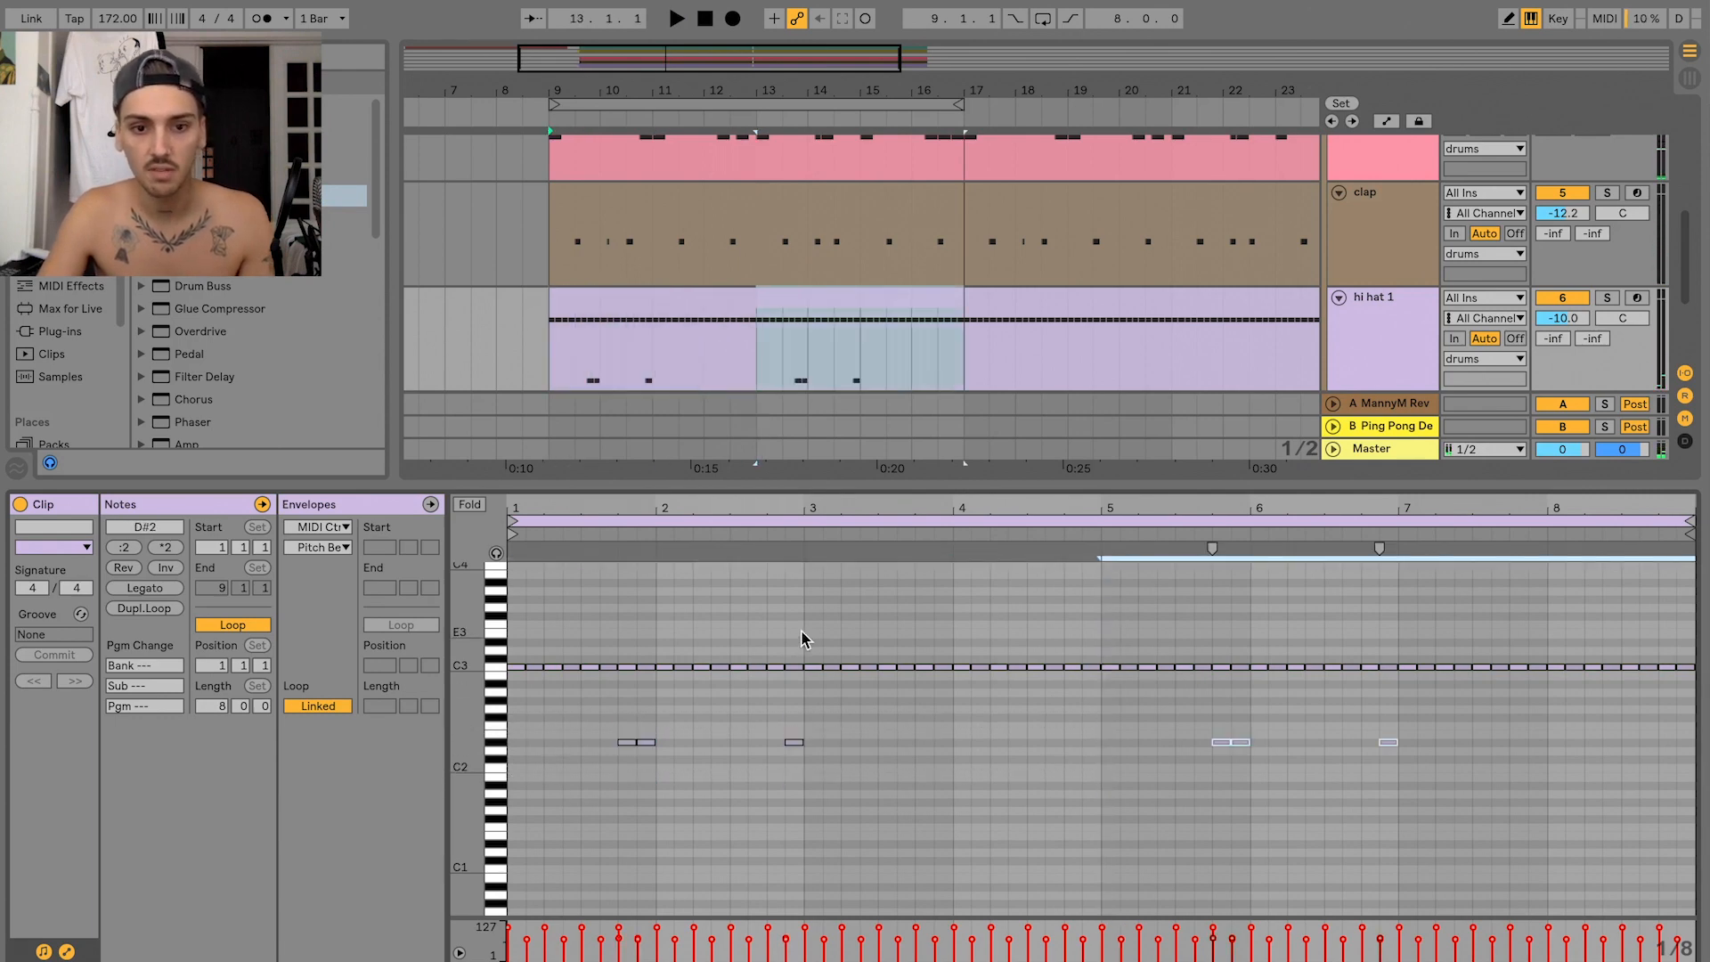
- Replace the C3 hi-hat note at 1.3 with a roll of four 1/32 notes with rising velocities, and play it
left_click_drag(532, 517, 735, 695)
left_click_drag(685, 519, 701, 514)
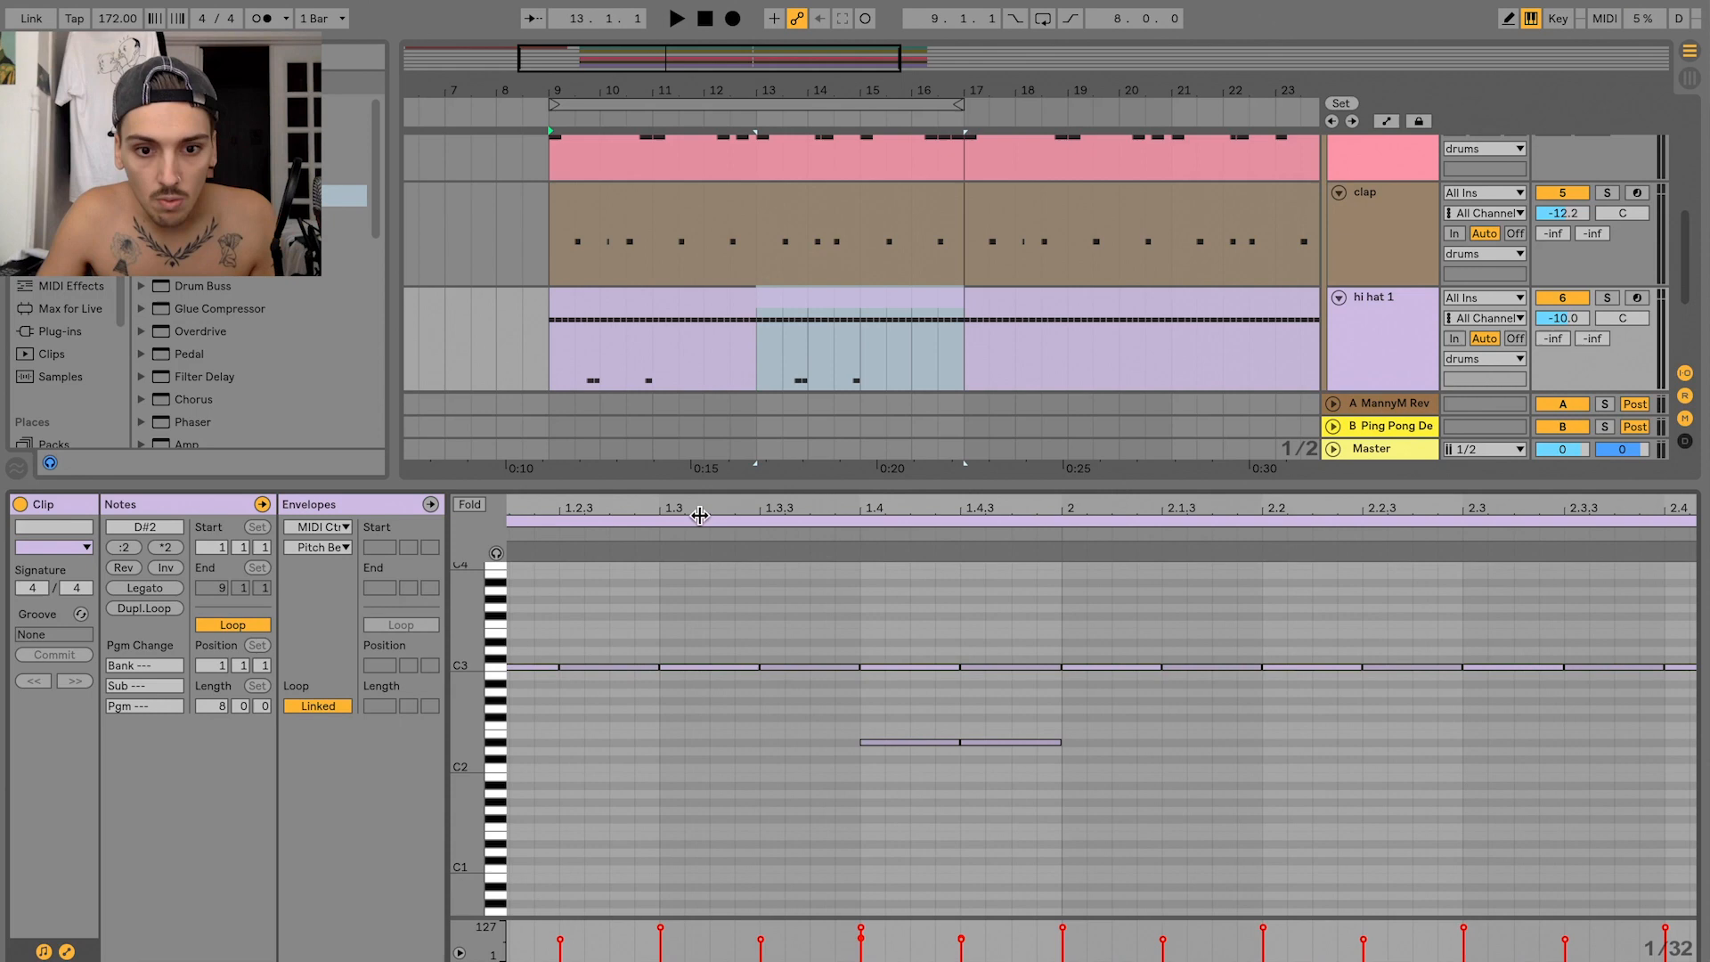
left_click(755, 667)
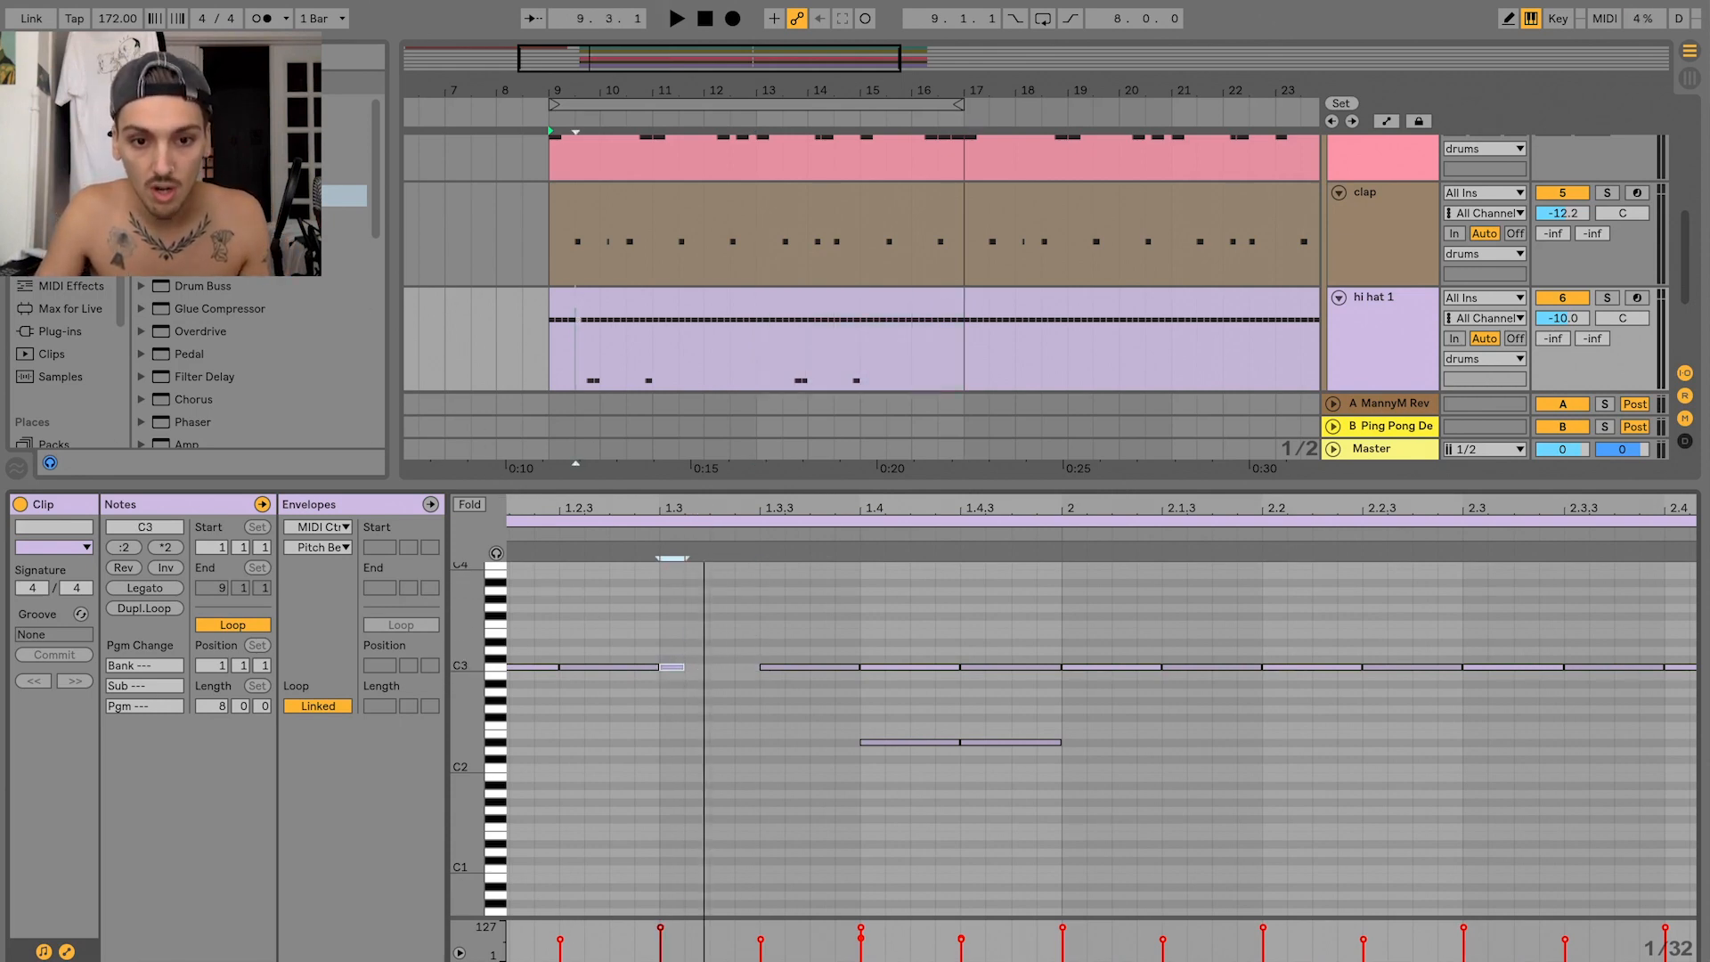
left_click_drag(703, 517, 703, 565)
scroll(699, 609, "down", 5)
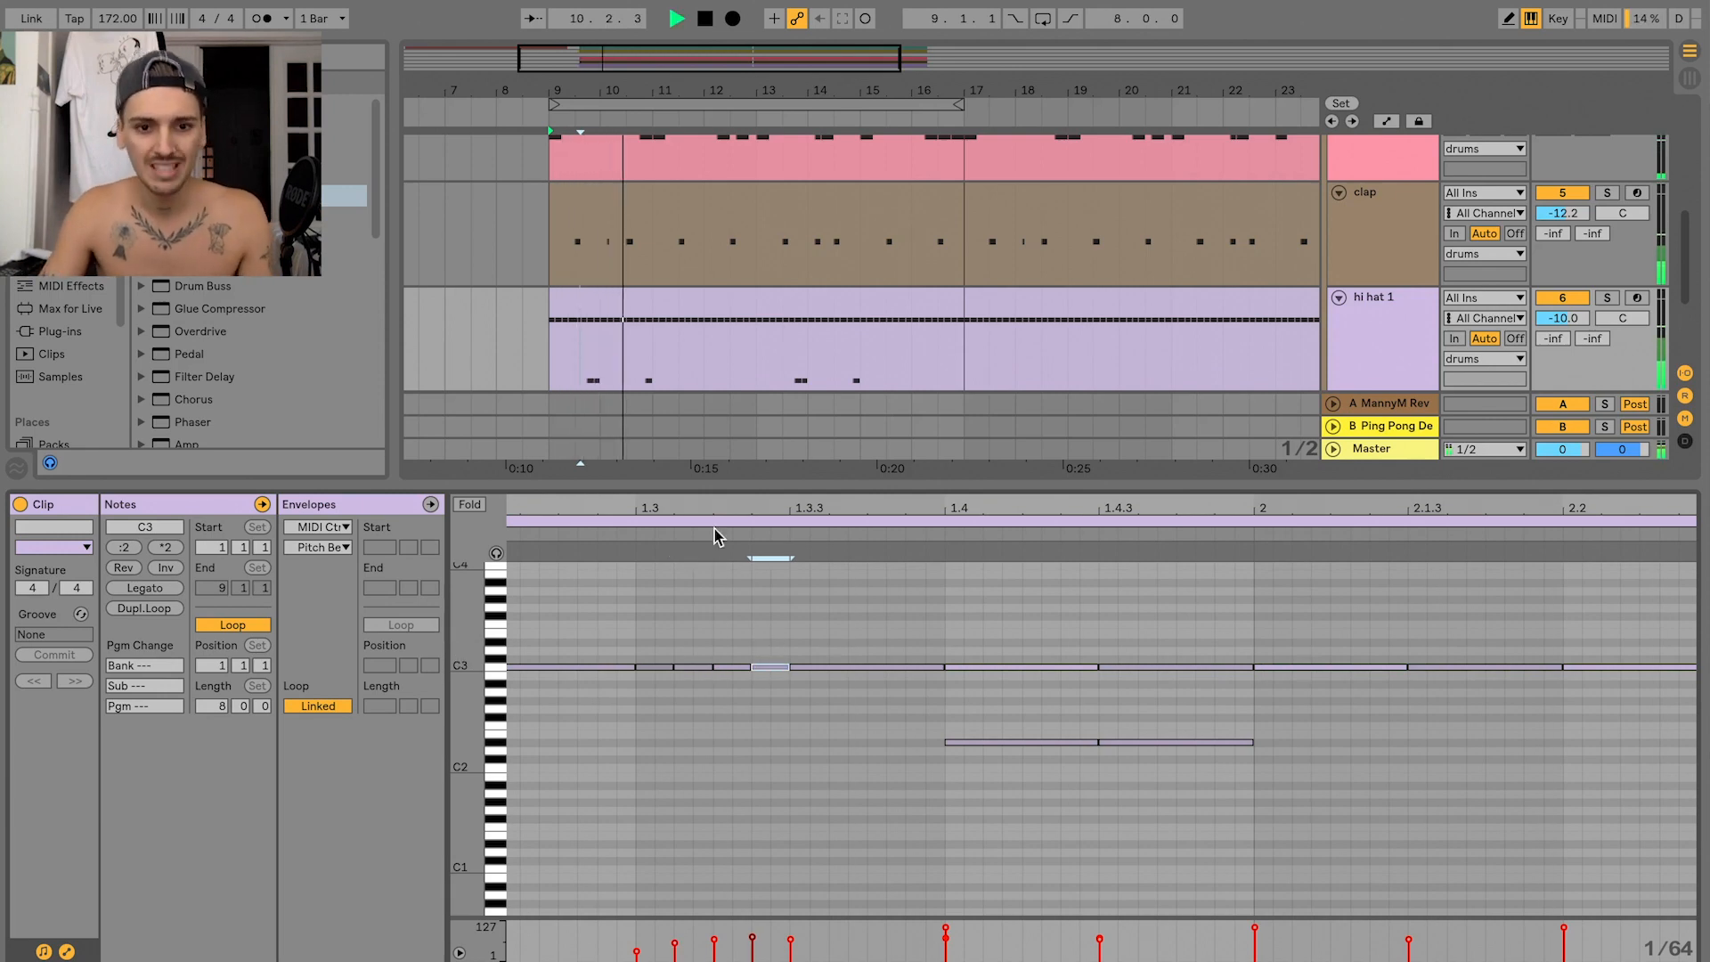
- Add an extra 1/16 C3 hi-hat note just before bar 5 and give it a lower velocity
left_click_drag(731, 498, 713, 419)
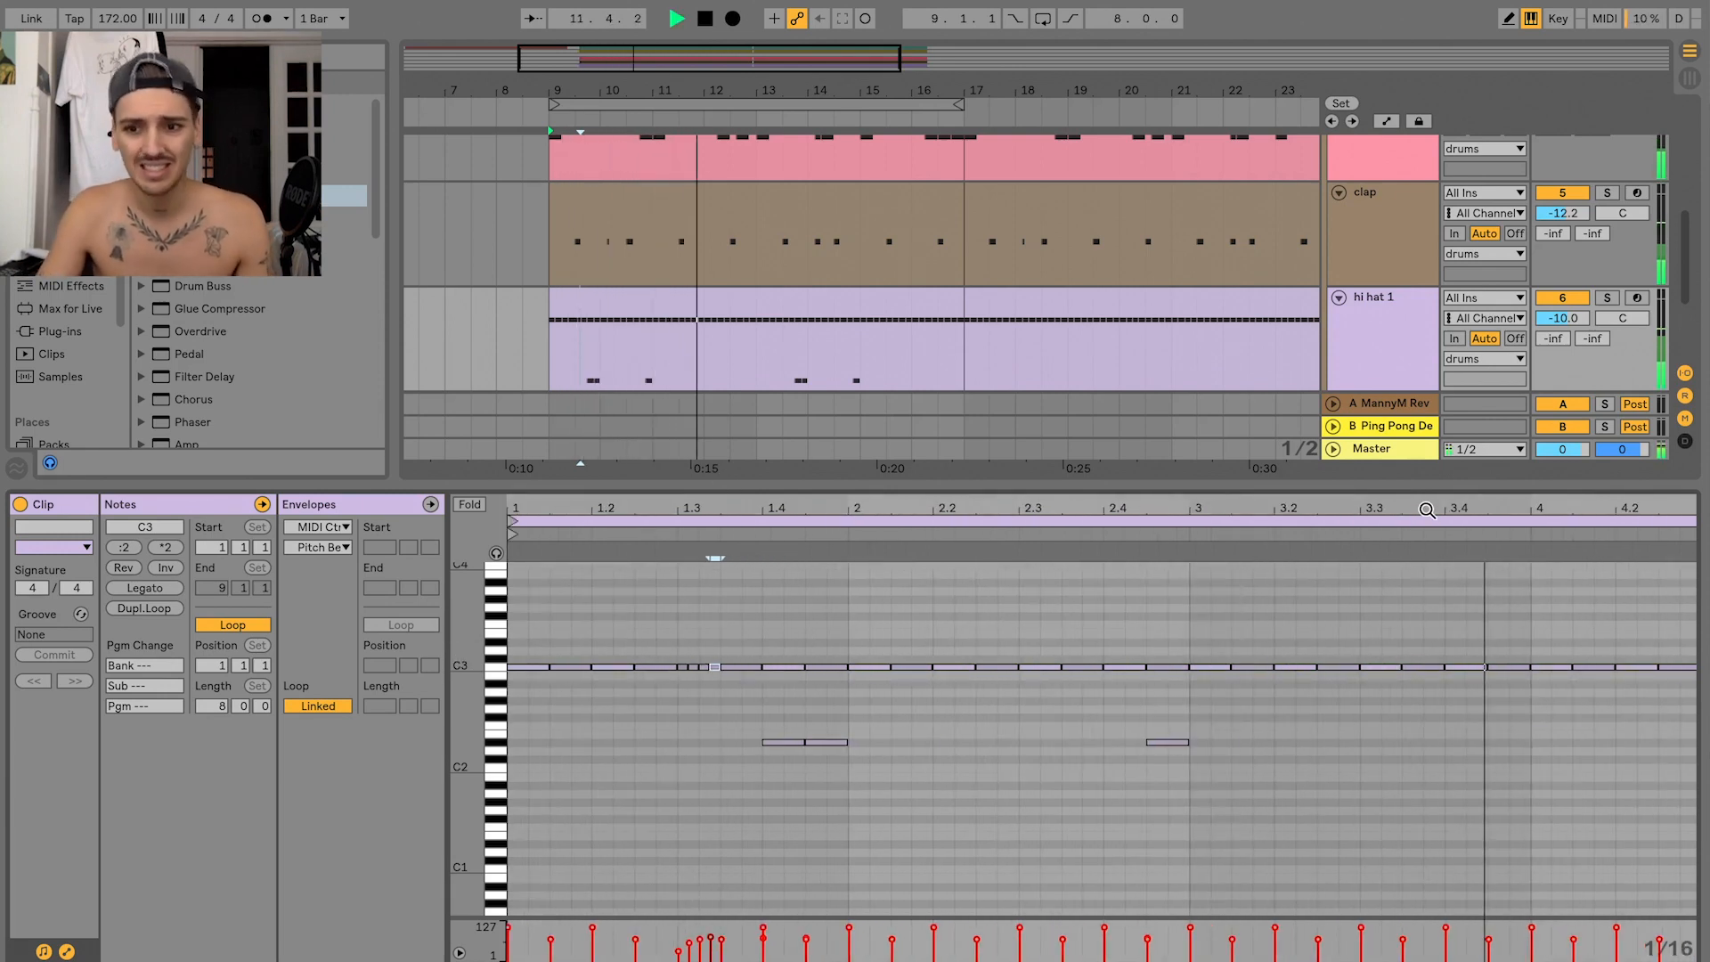
left_click_drag(1427, 508, 804, 508)
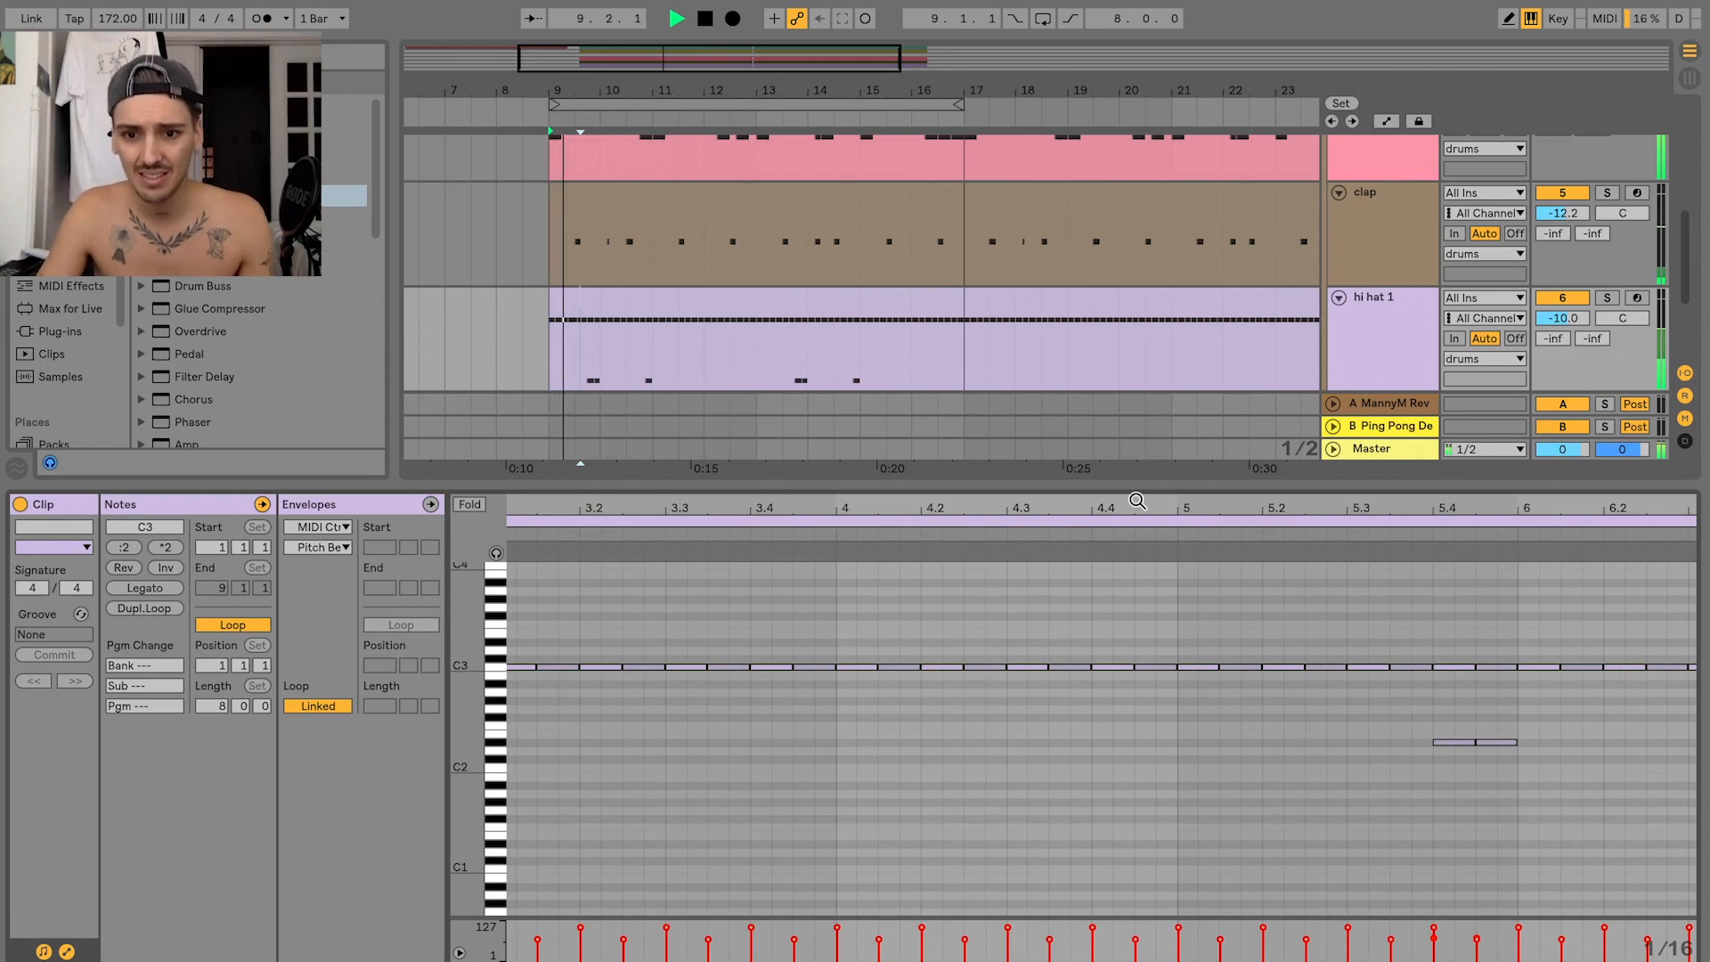
left_click_drag(1130, 503, 1173, 615)
double_click(1174, 667)
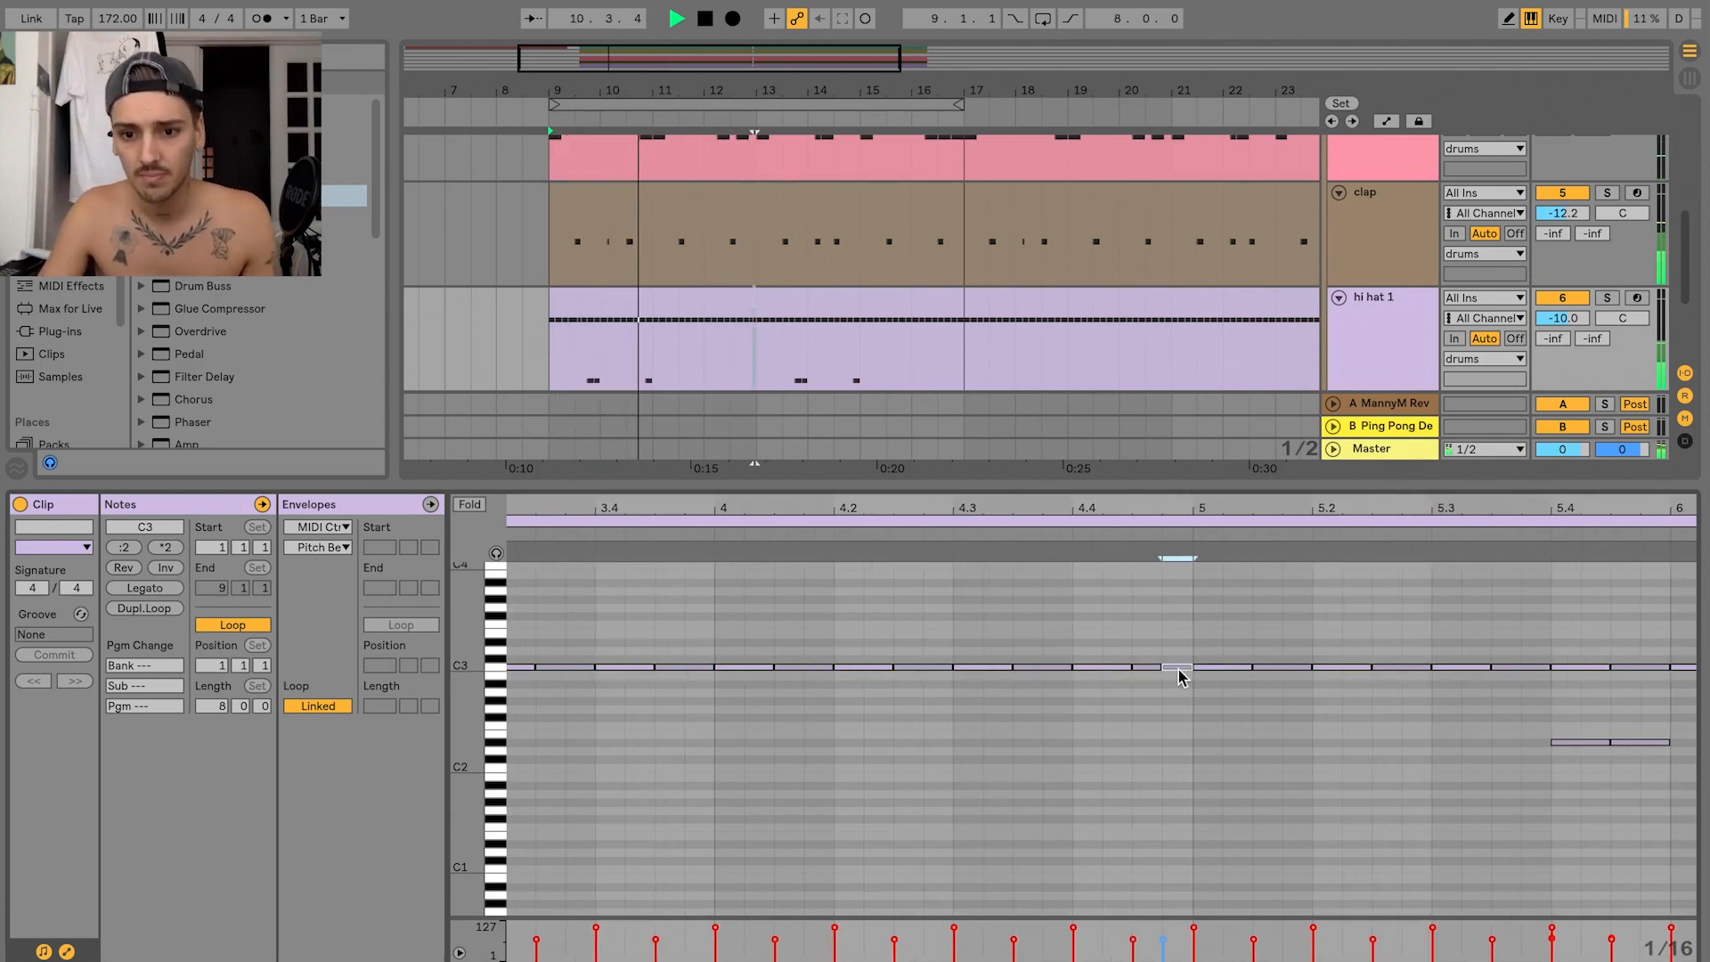
left_click(1178, 656)
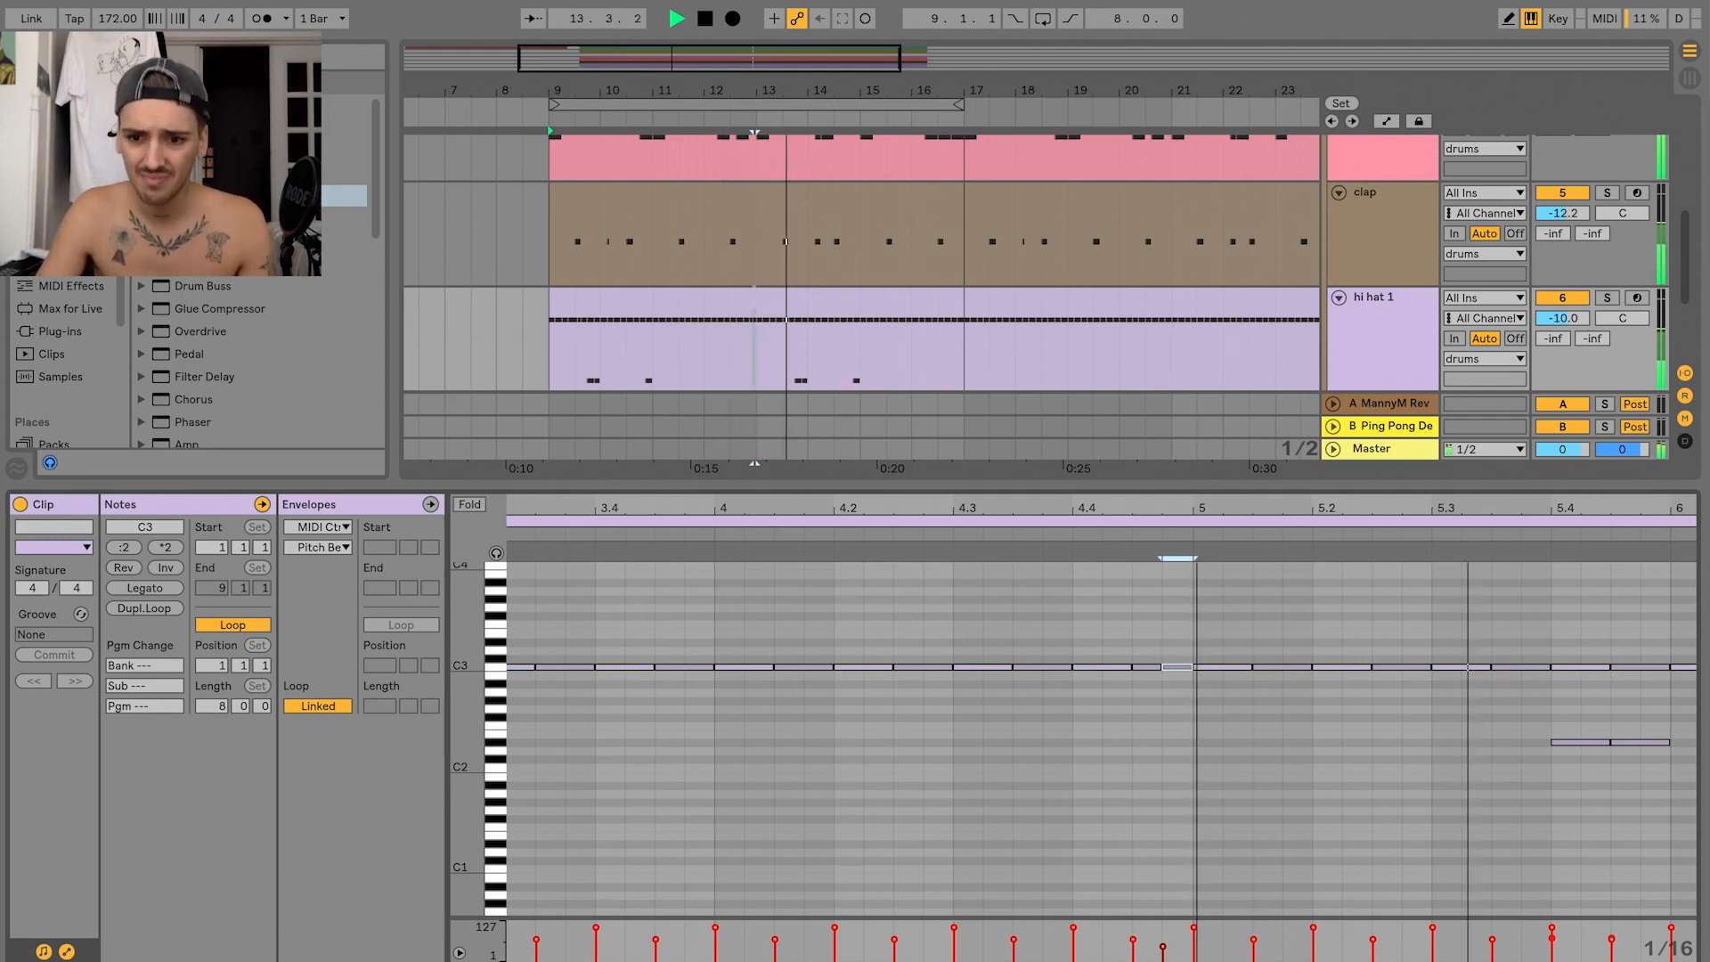
- Replace the C3 hi-hat note just before beat 5.3 with a roll of four 1/32 notes
key("minus")
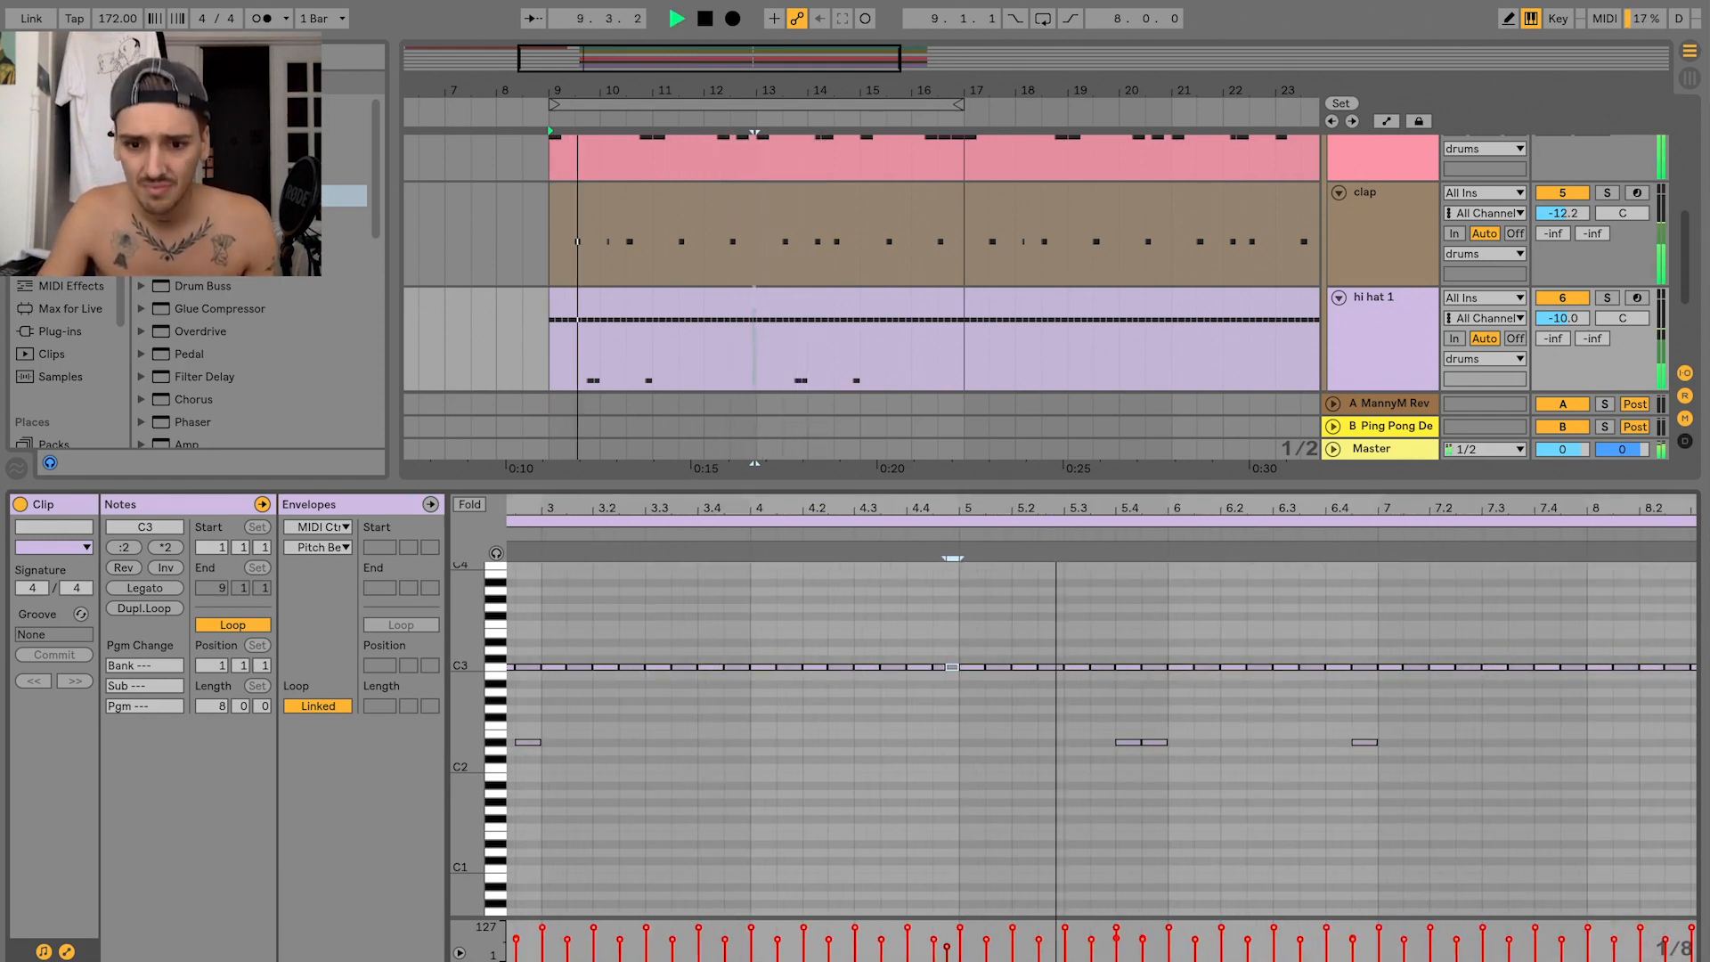
key("plus")
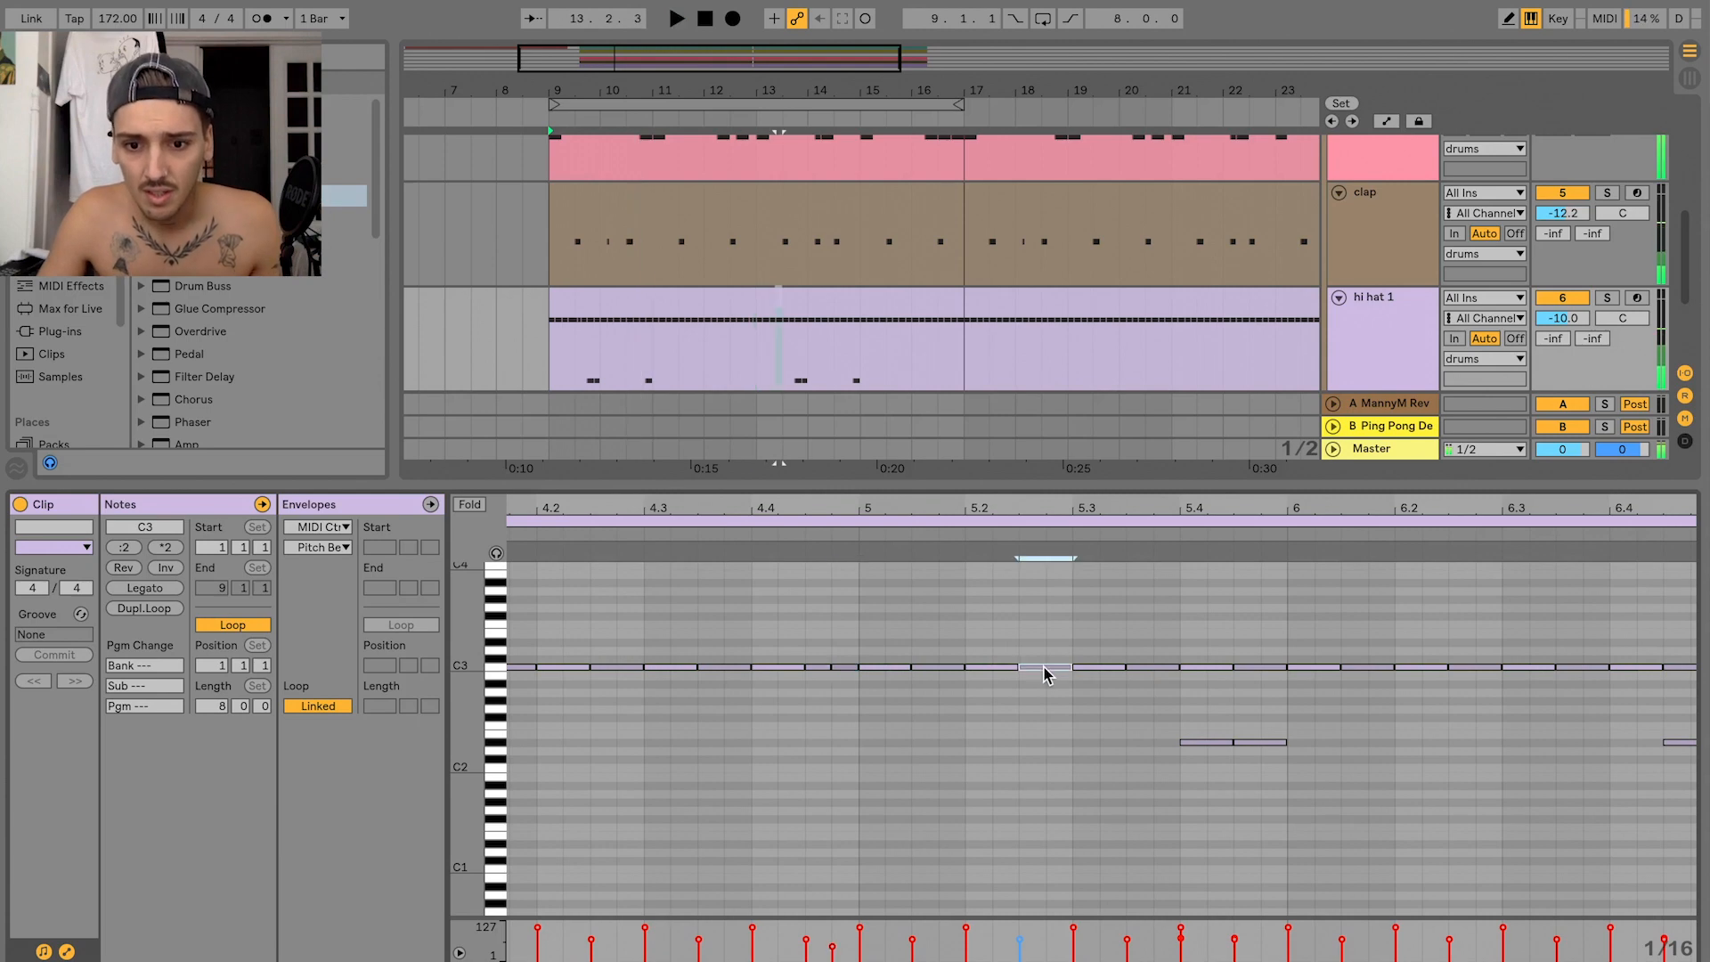
left_click_drag(1060, 504, 1060, 508)
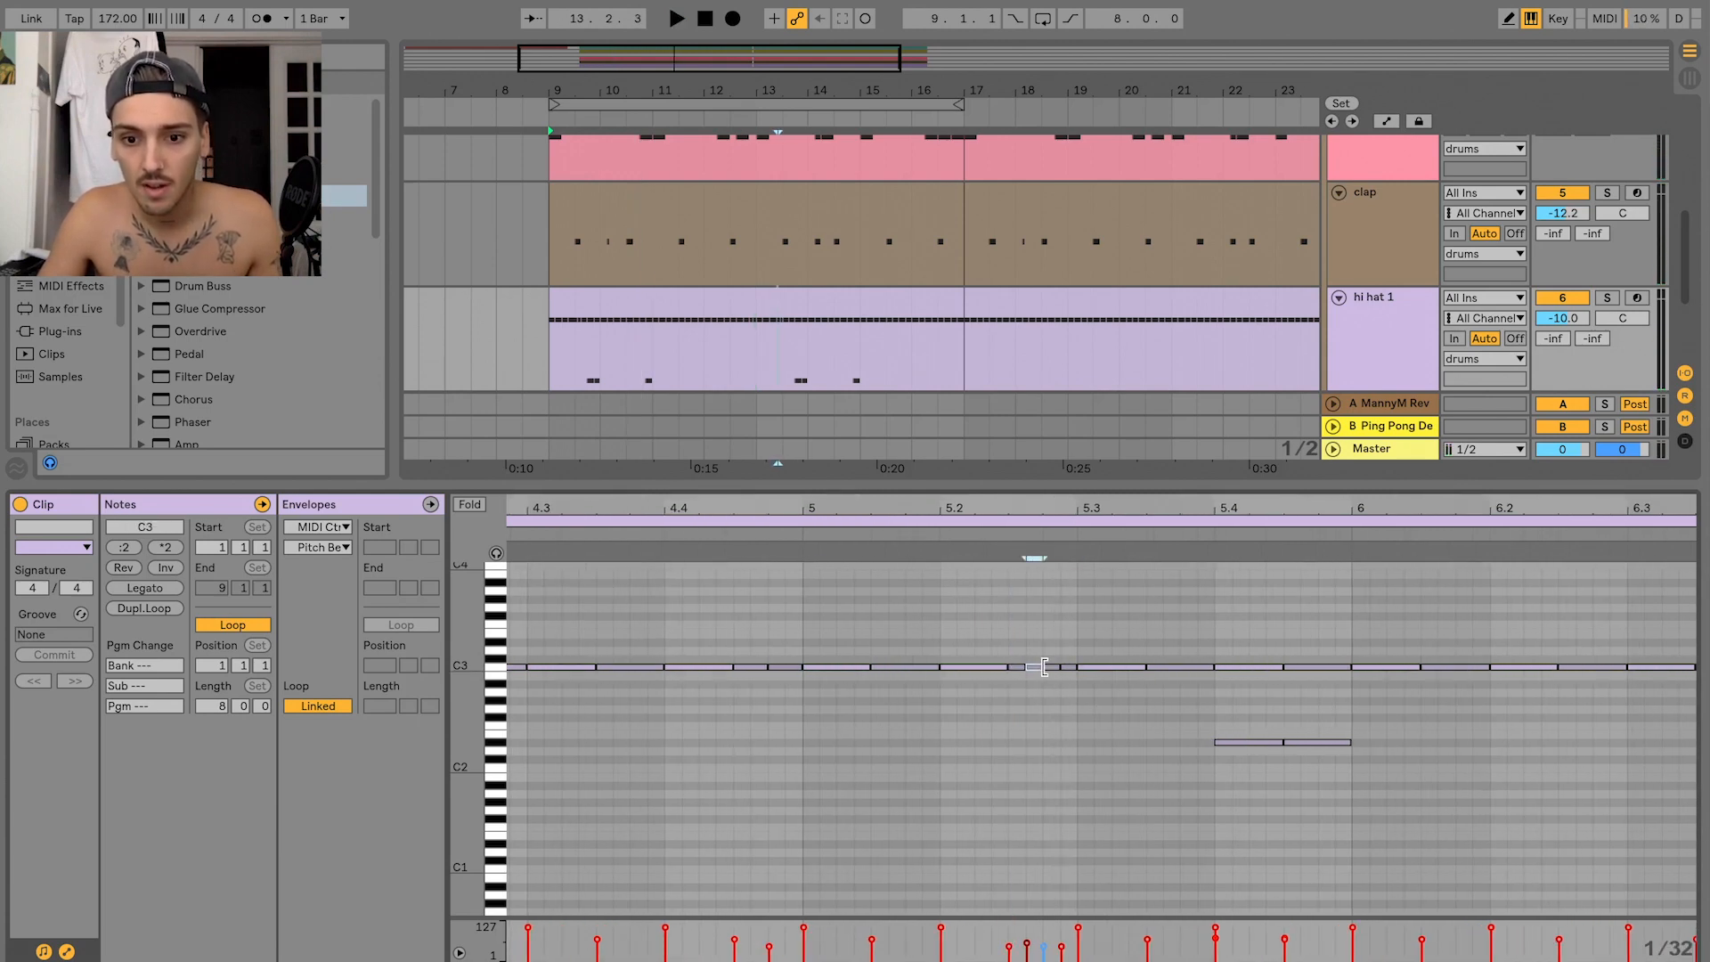
- Play the beat to hear the new hi-hat rolls, replaying the passage from bar 16 into bar 17
left_click(596, 290)
left_click(531, 336)
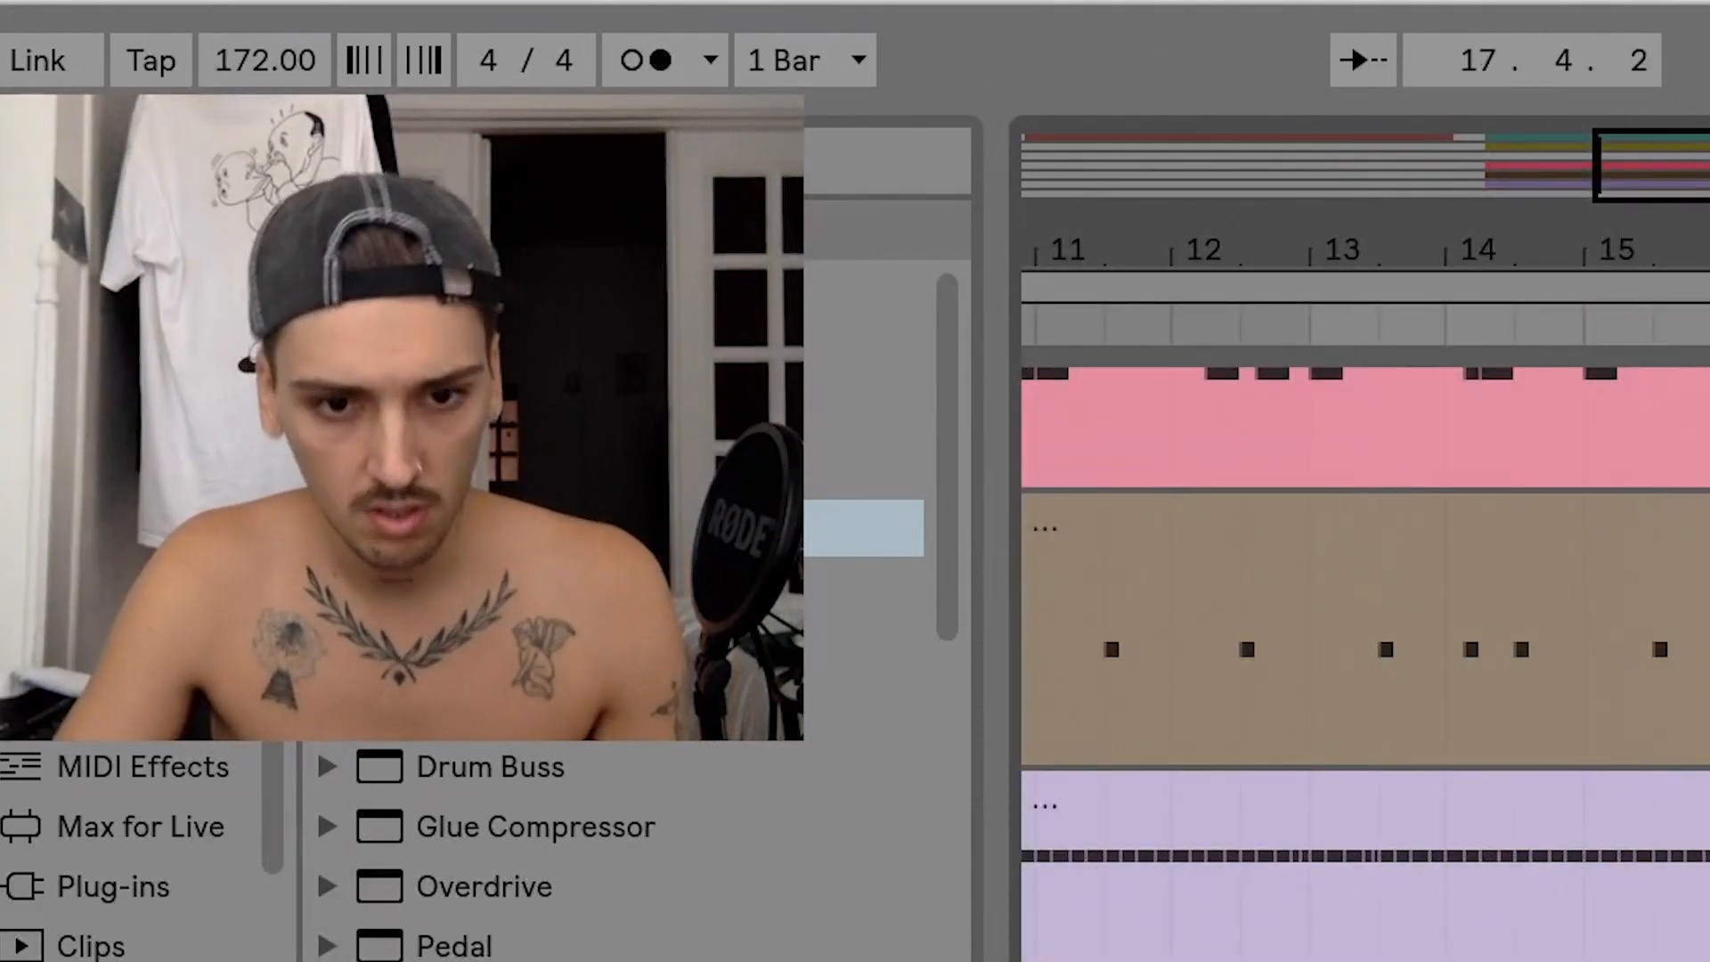
key("space")
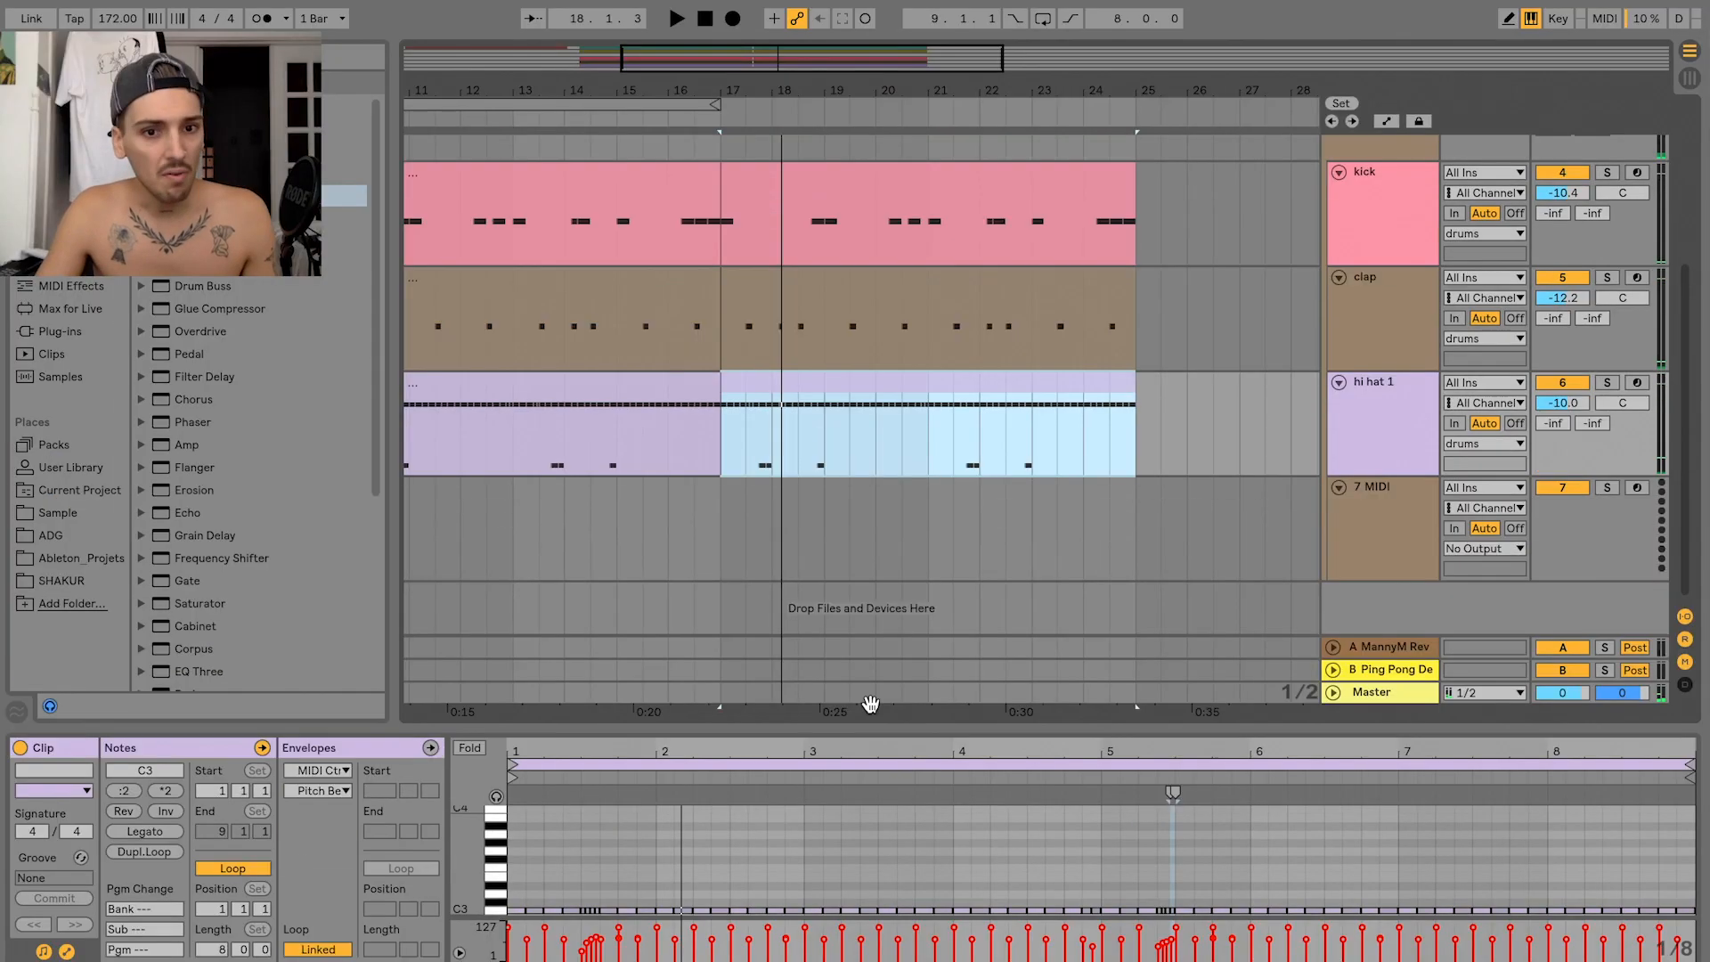
left_click_drag(677, 448, 720, 450)
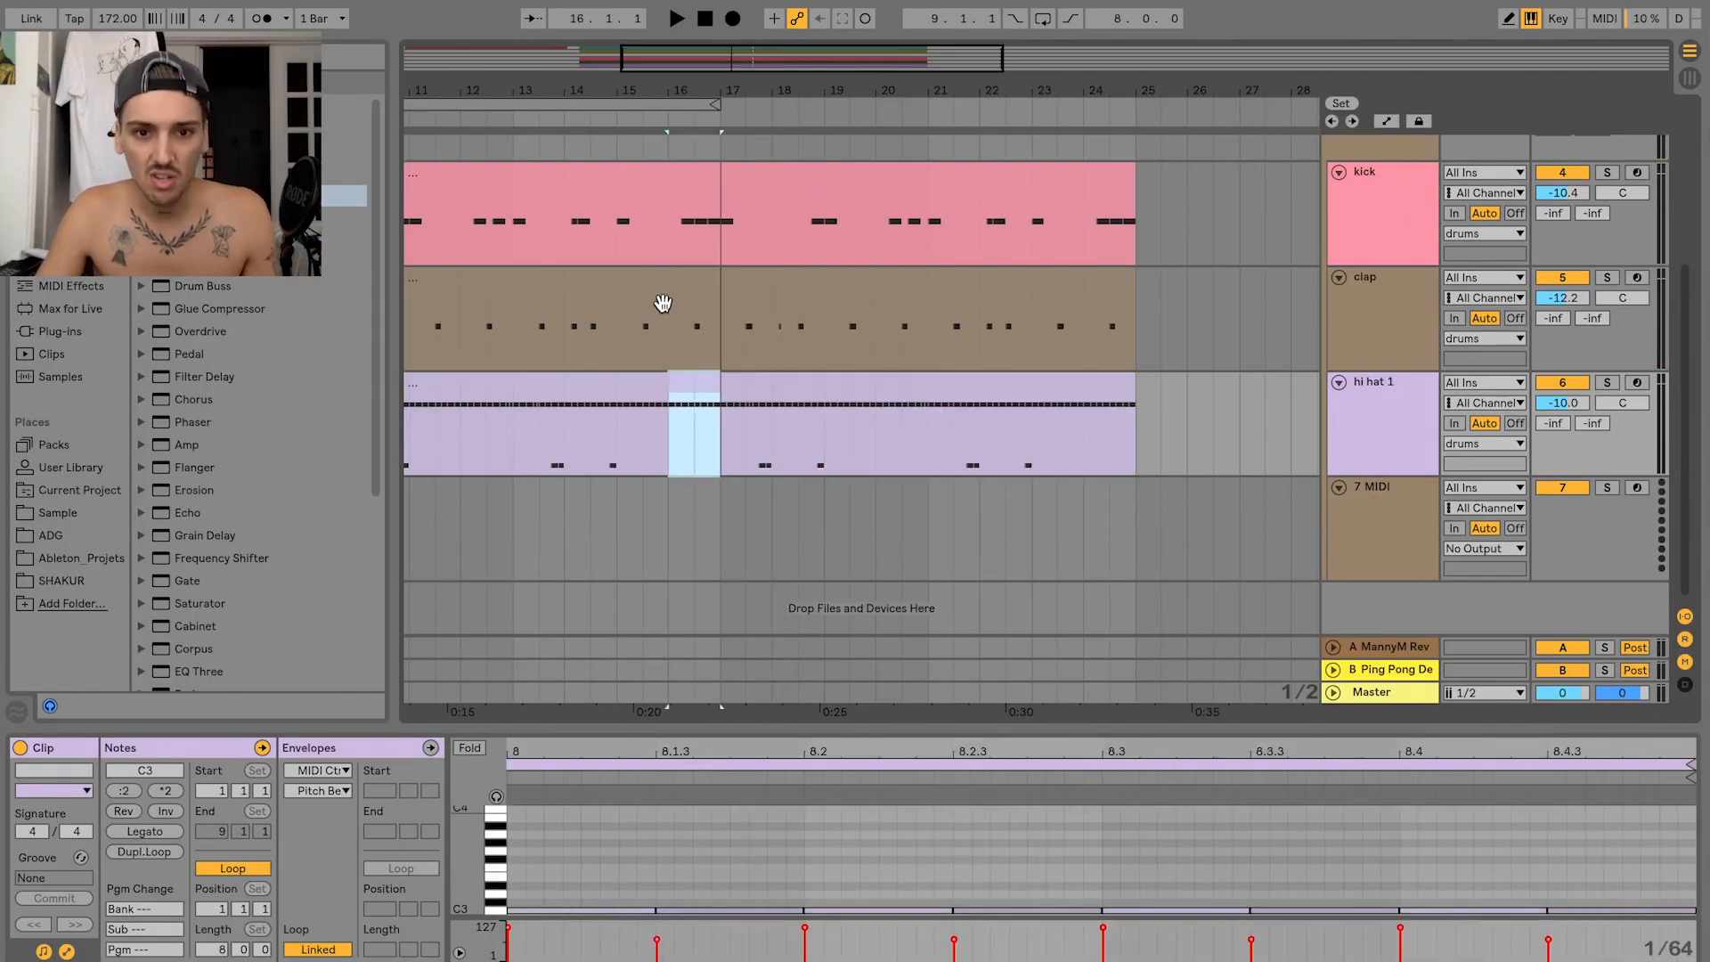
left_click(674, 441)
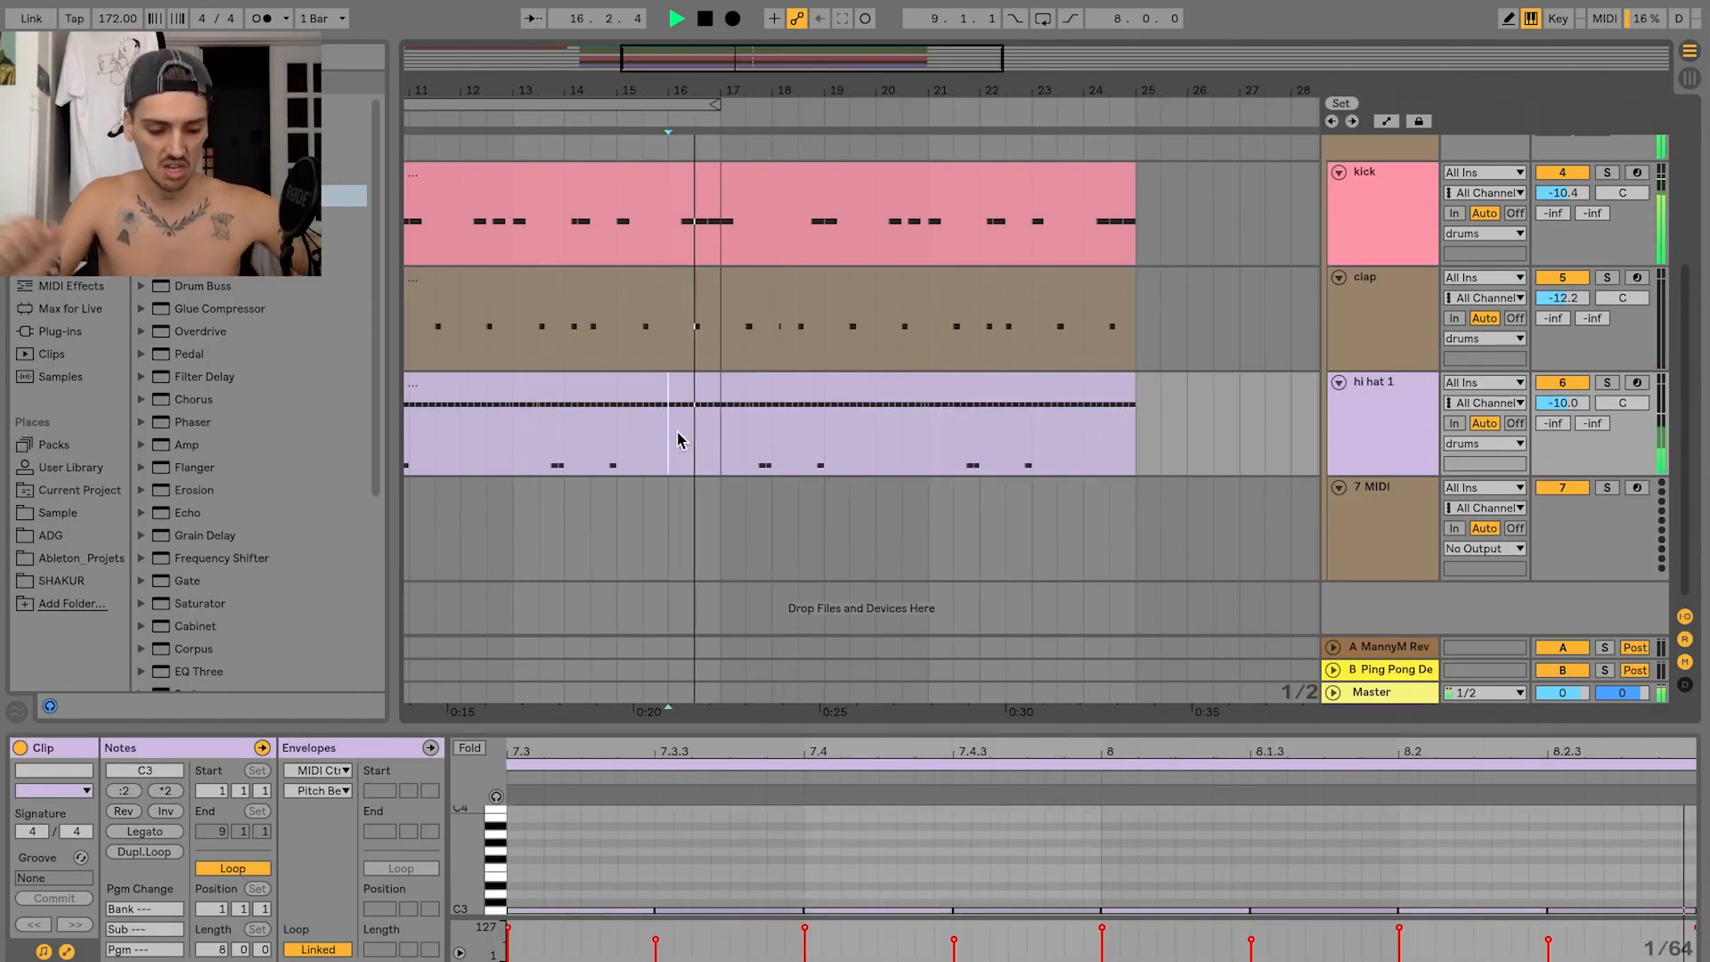
key("space")
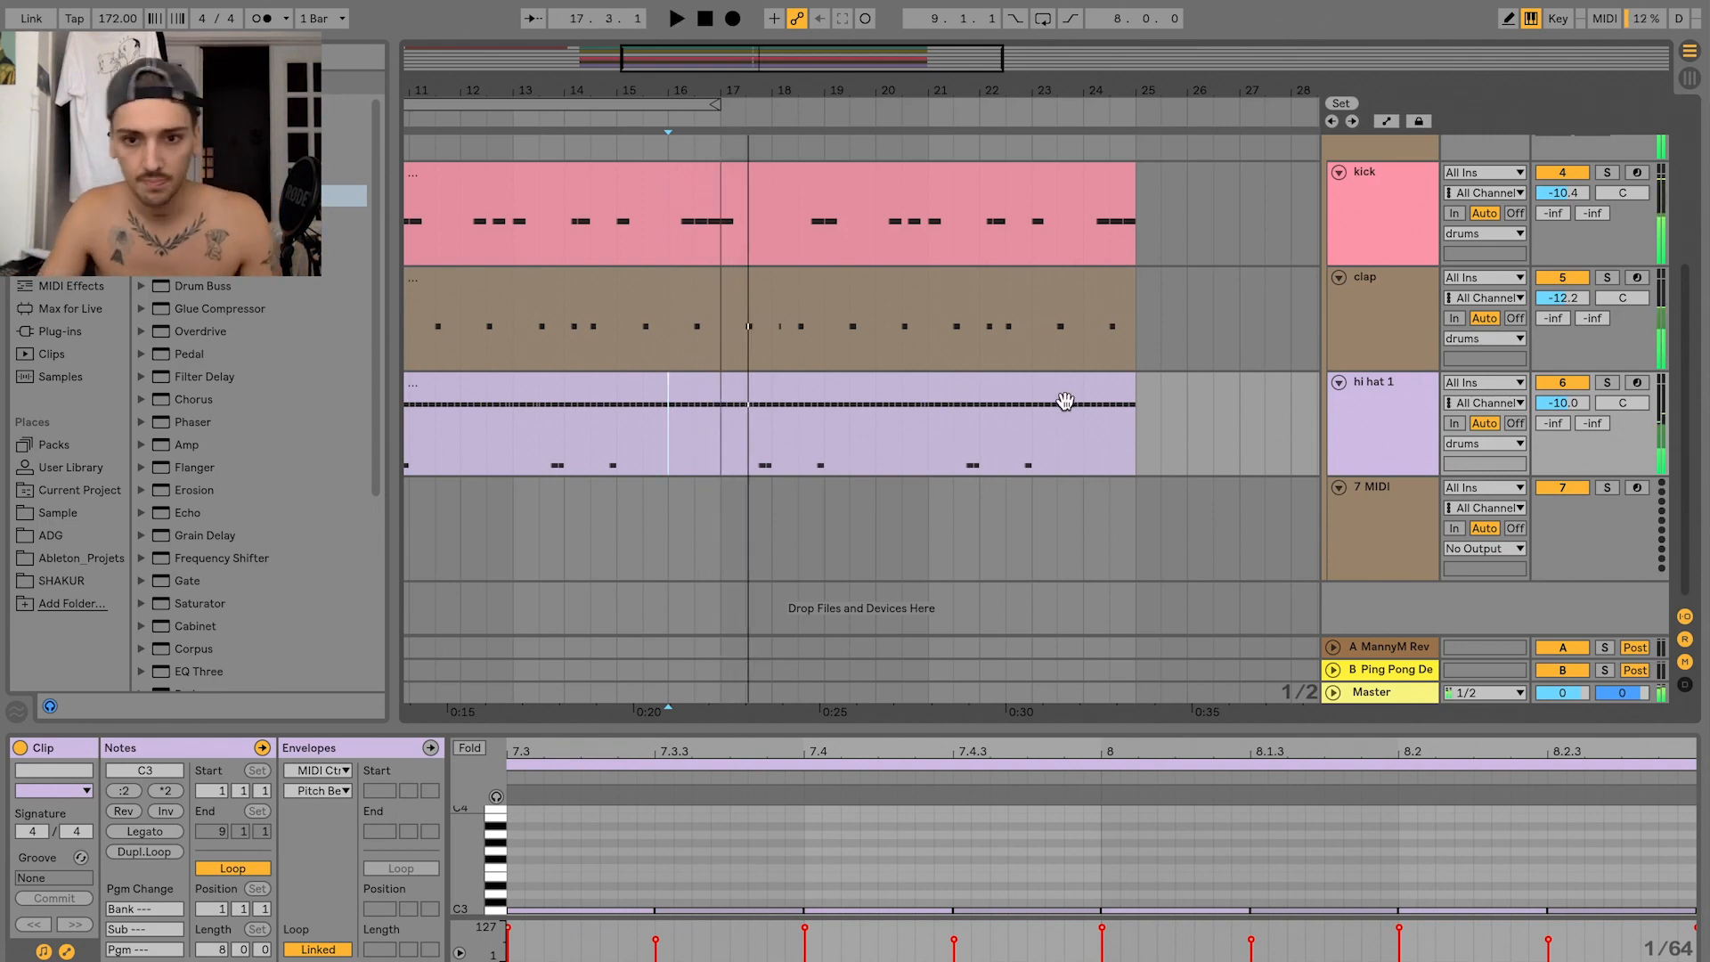
- Cut 1/8-note gaps out of the hi-hat clip in bar 24 at 24.2.3, 24.3.3 and 24.4.3
left_click(1092, 439)
left_click_drag(944, 59, 944, 71)
left_click_drag(973, 236, 987, 343)
left_click(961, 420)
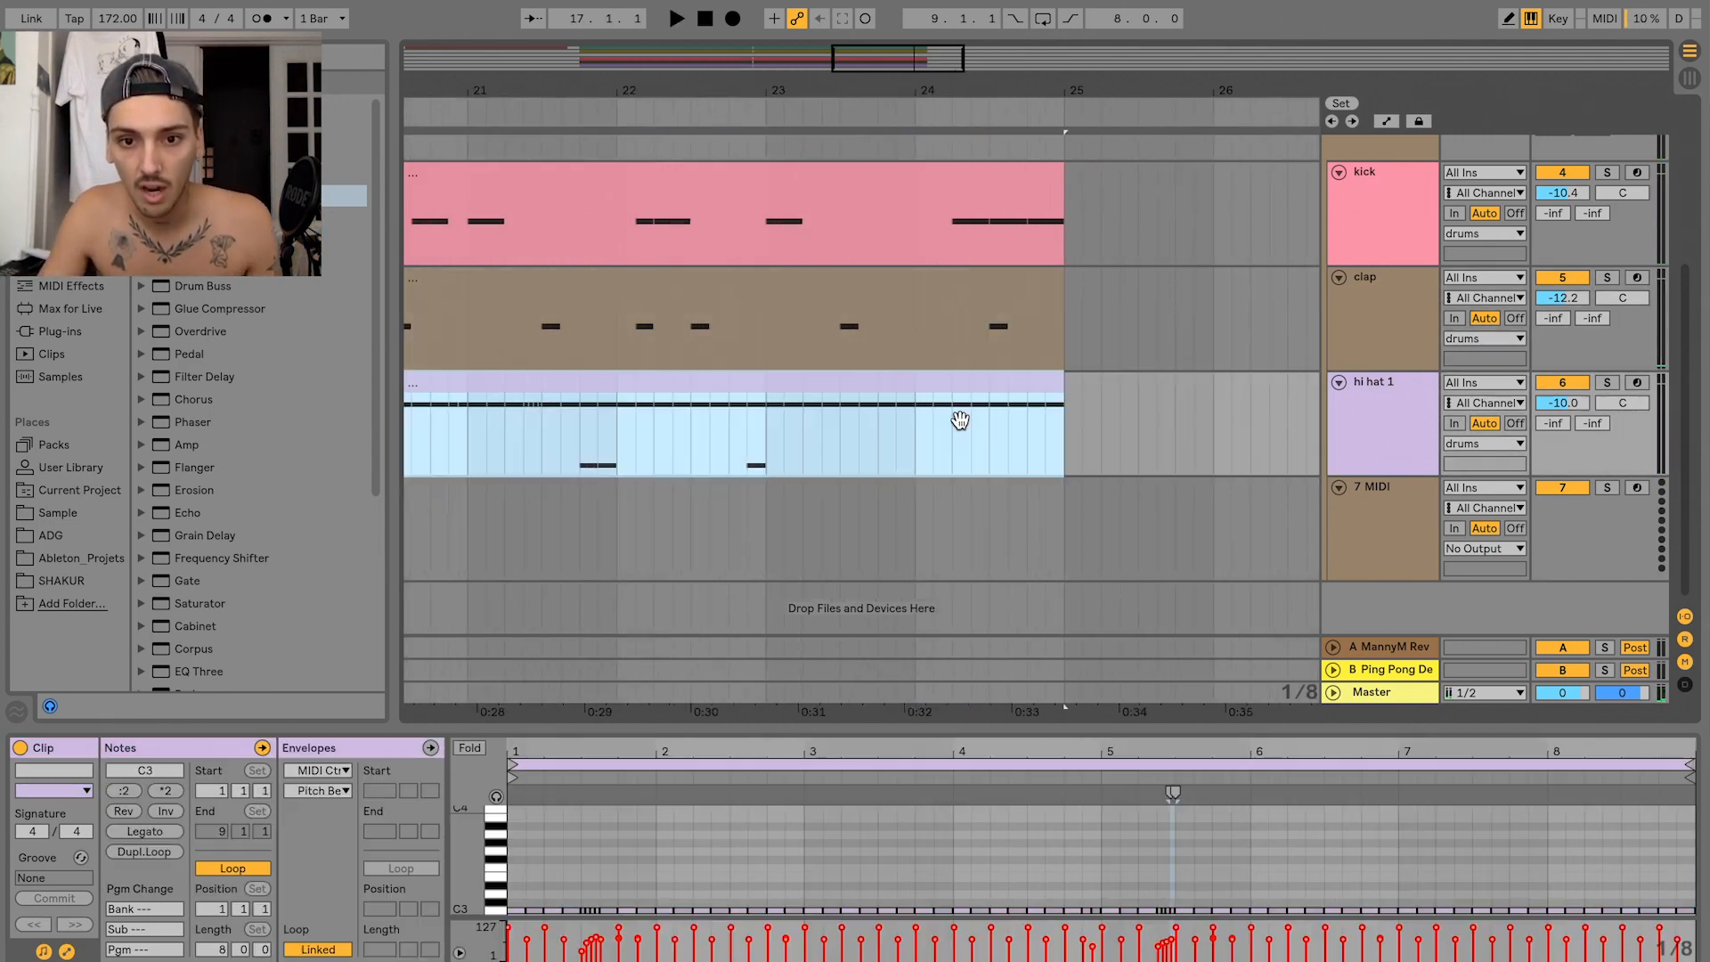
scroll(1019, 424, "up", 3)
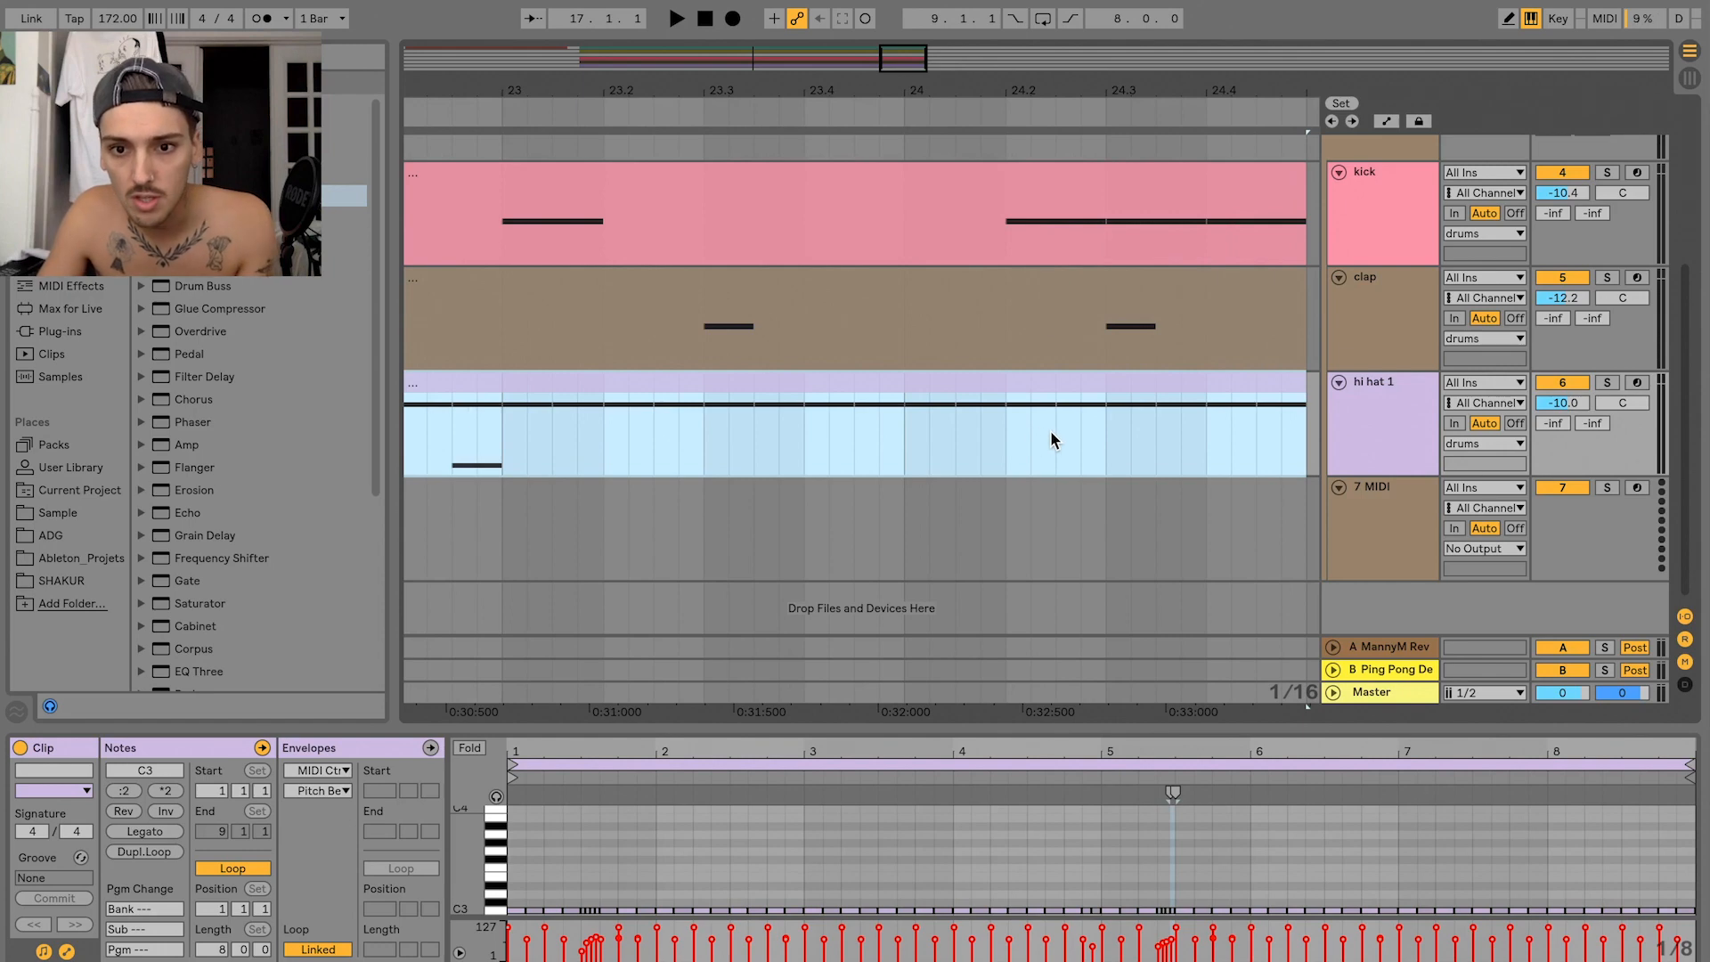
left_click(1091, 429)
scroll(1103, 426, "right", 3)
key("Delete")
left_click(1051, 434)
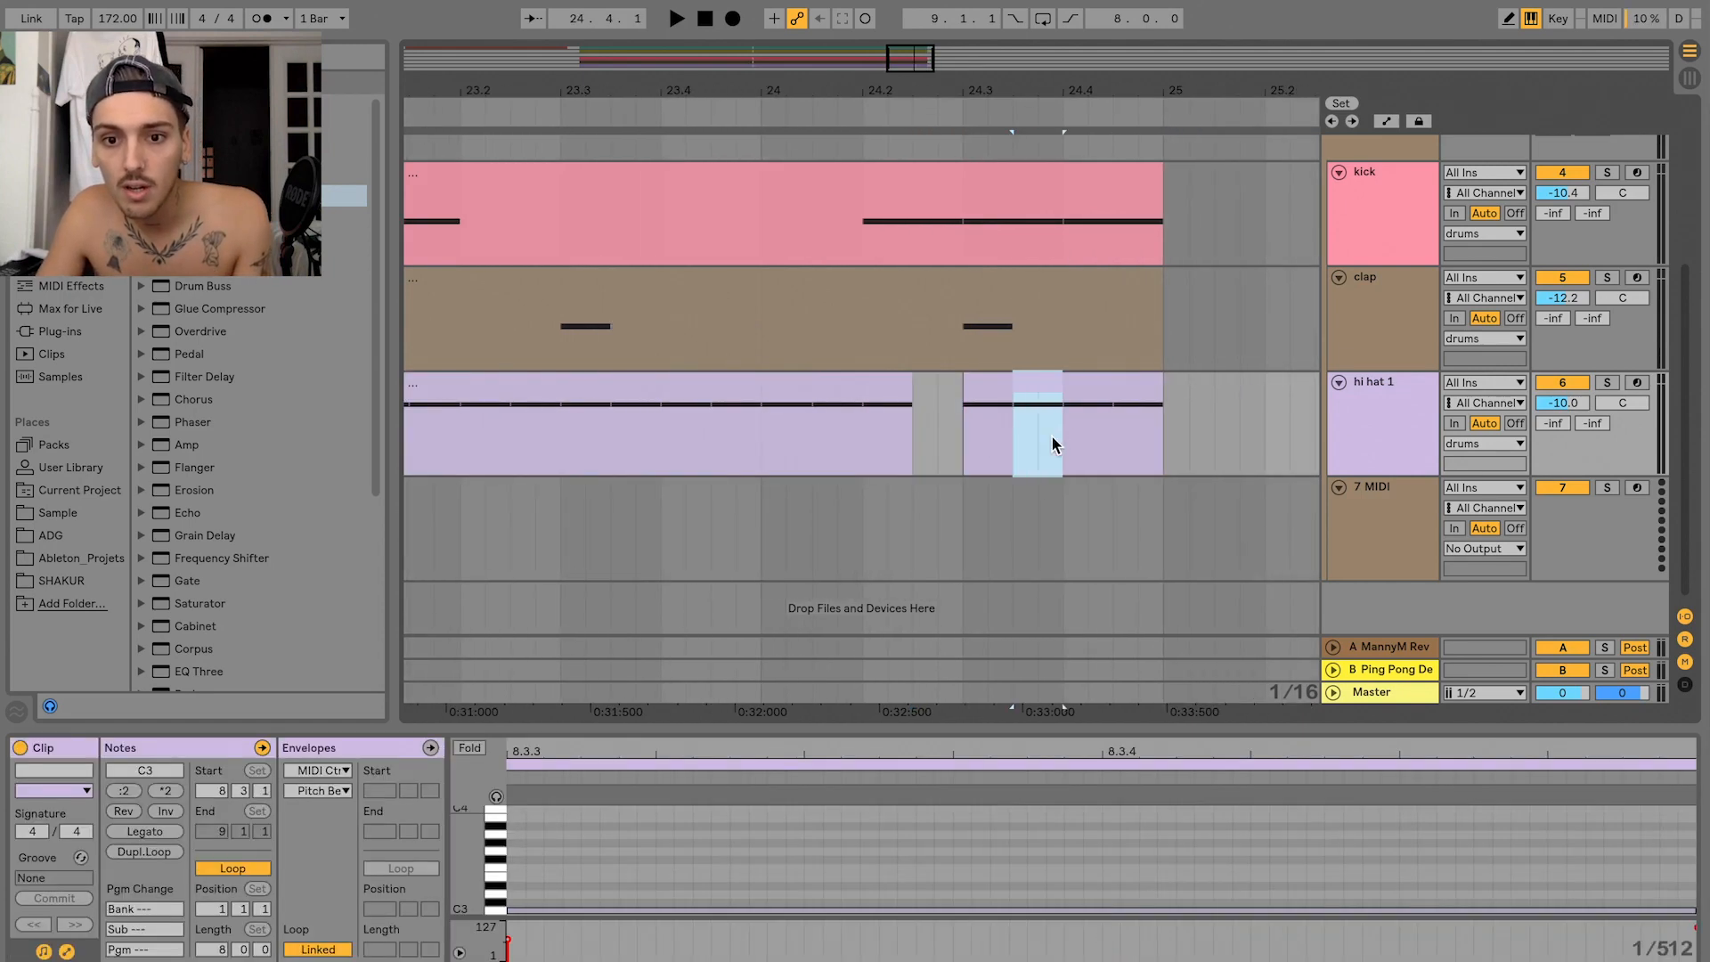
key("Delete")
left_click(1147, 424)
key("Delete")
- Delete the short hi-hat slice at 24.3 as well, and play the ending from bar 23
left_click(780, 452)
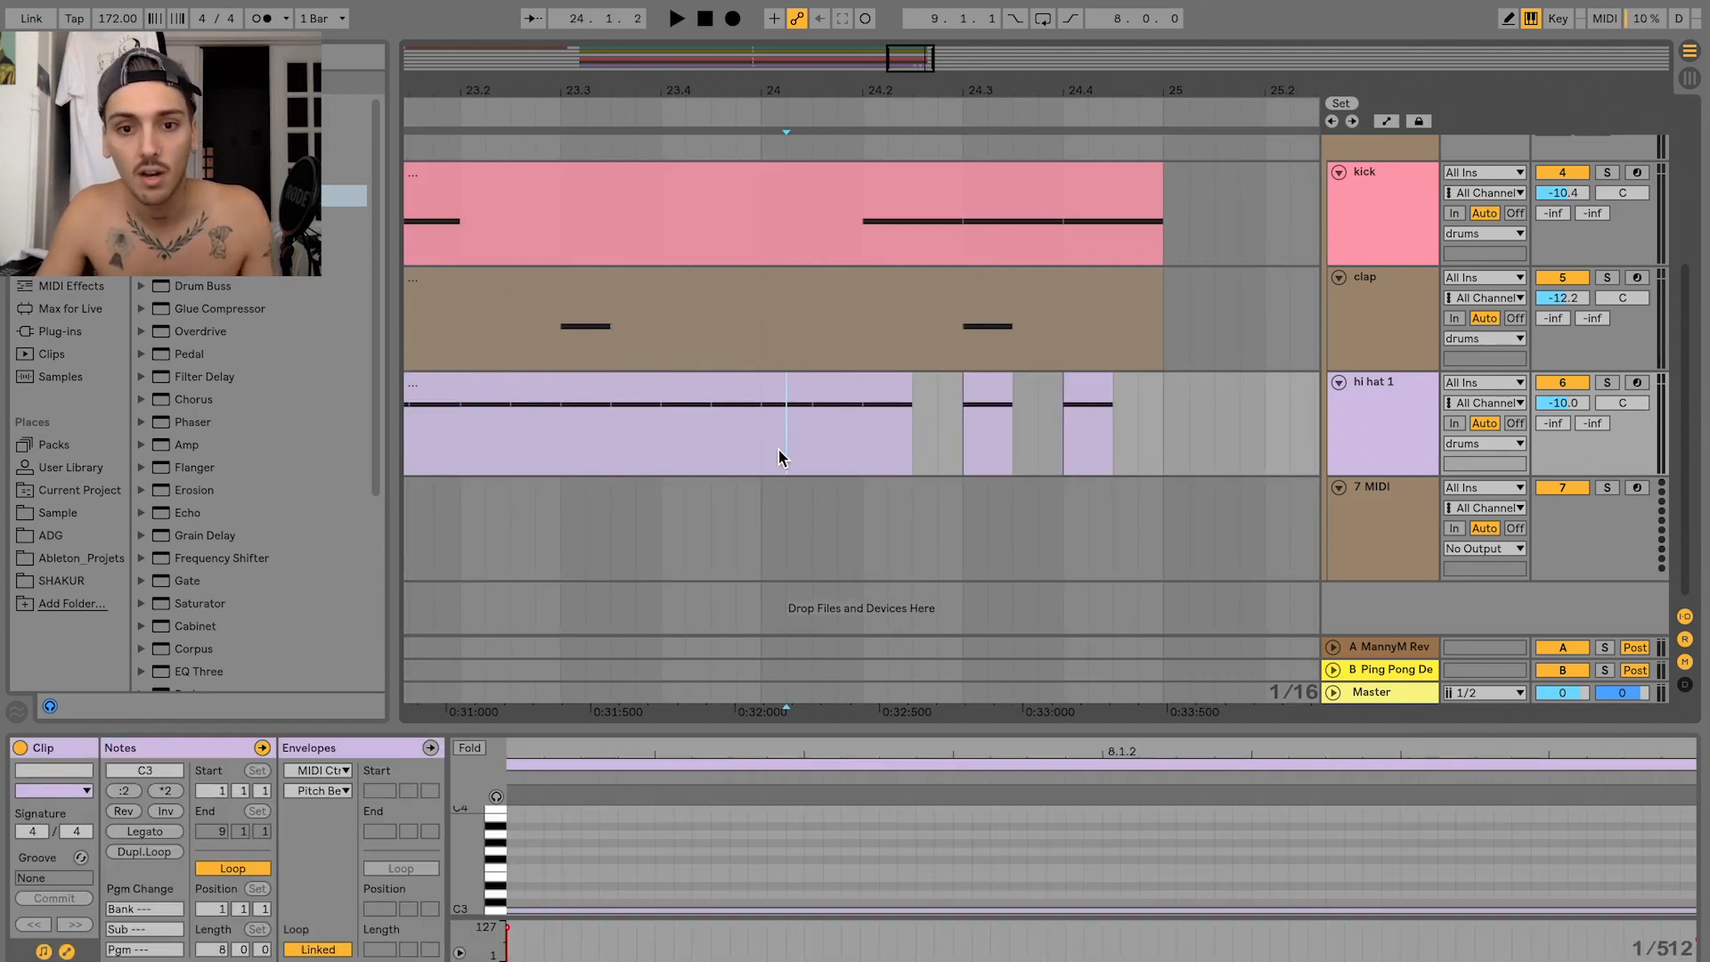
left_click(987, 428)
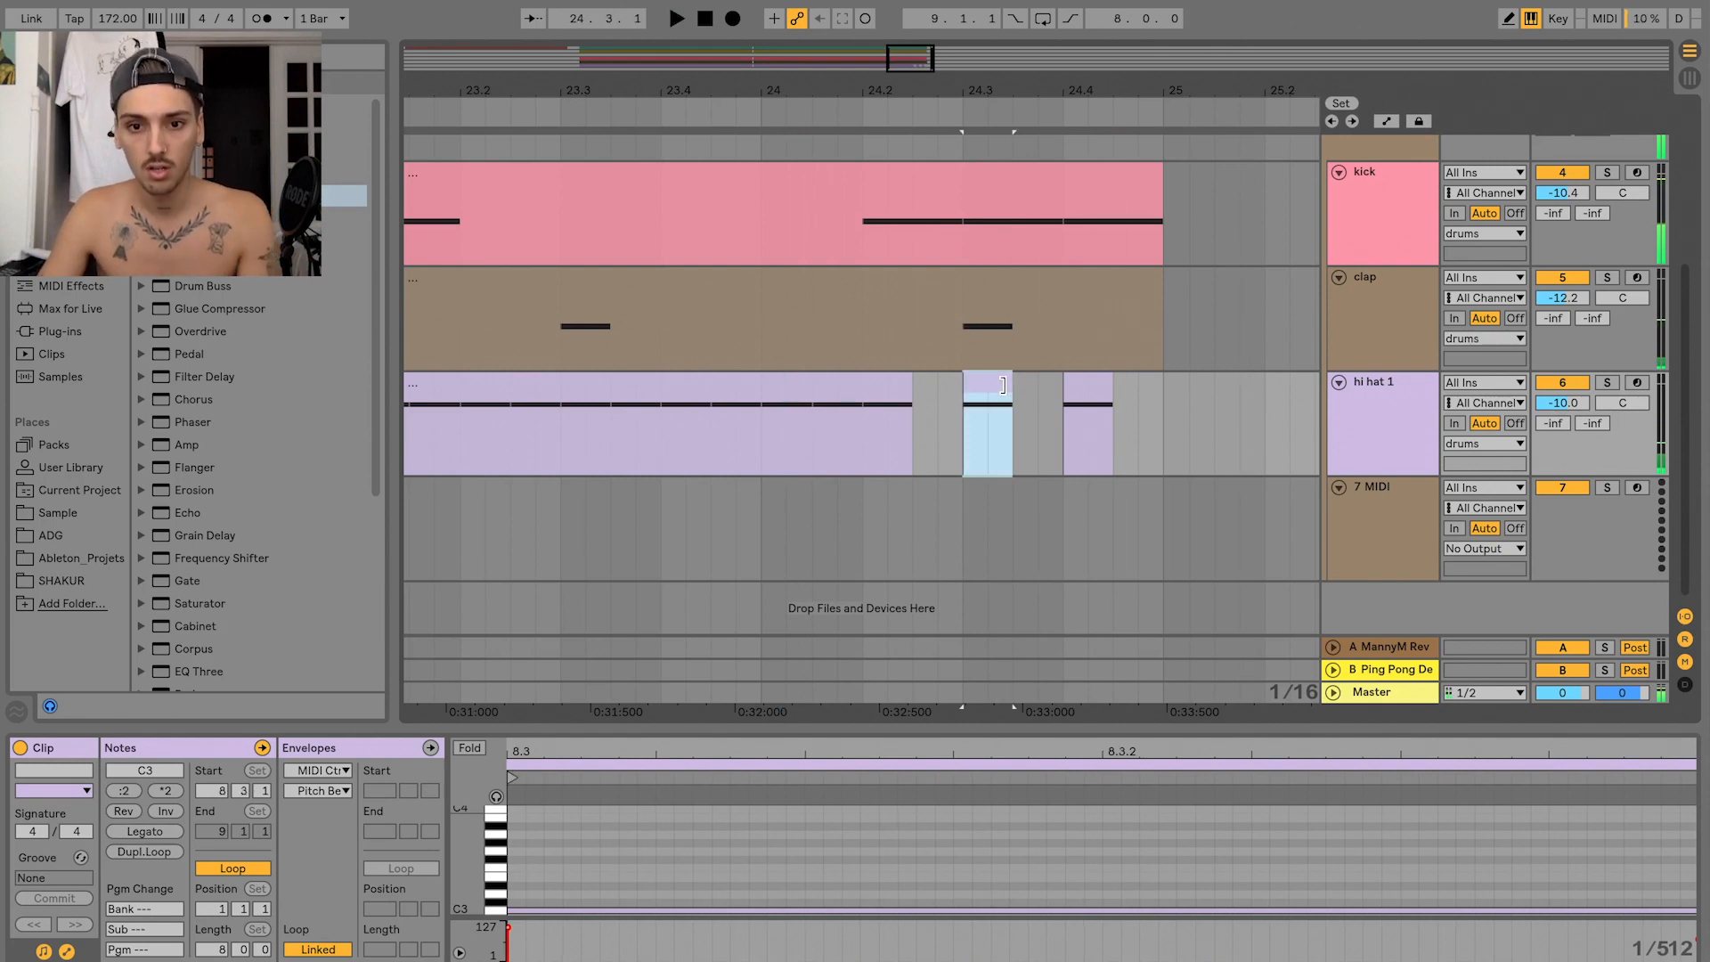
key("Delete")
key("space")
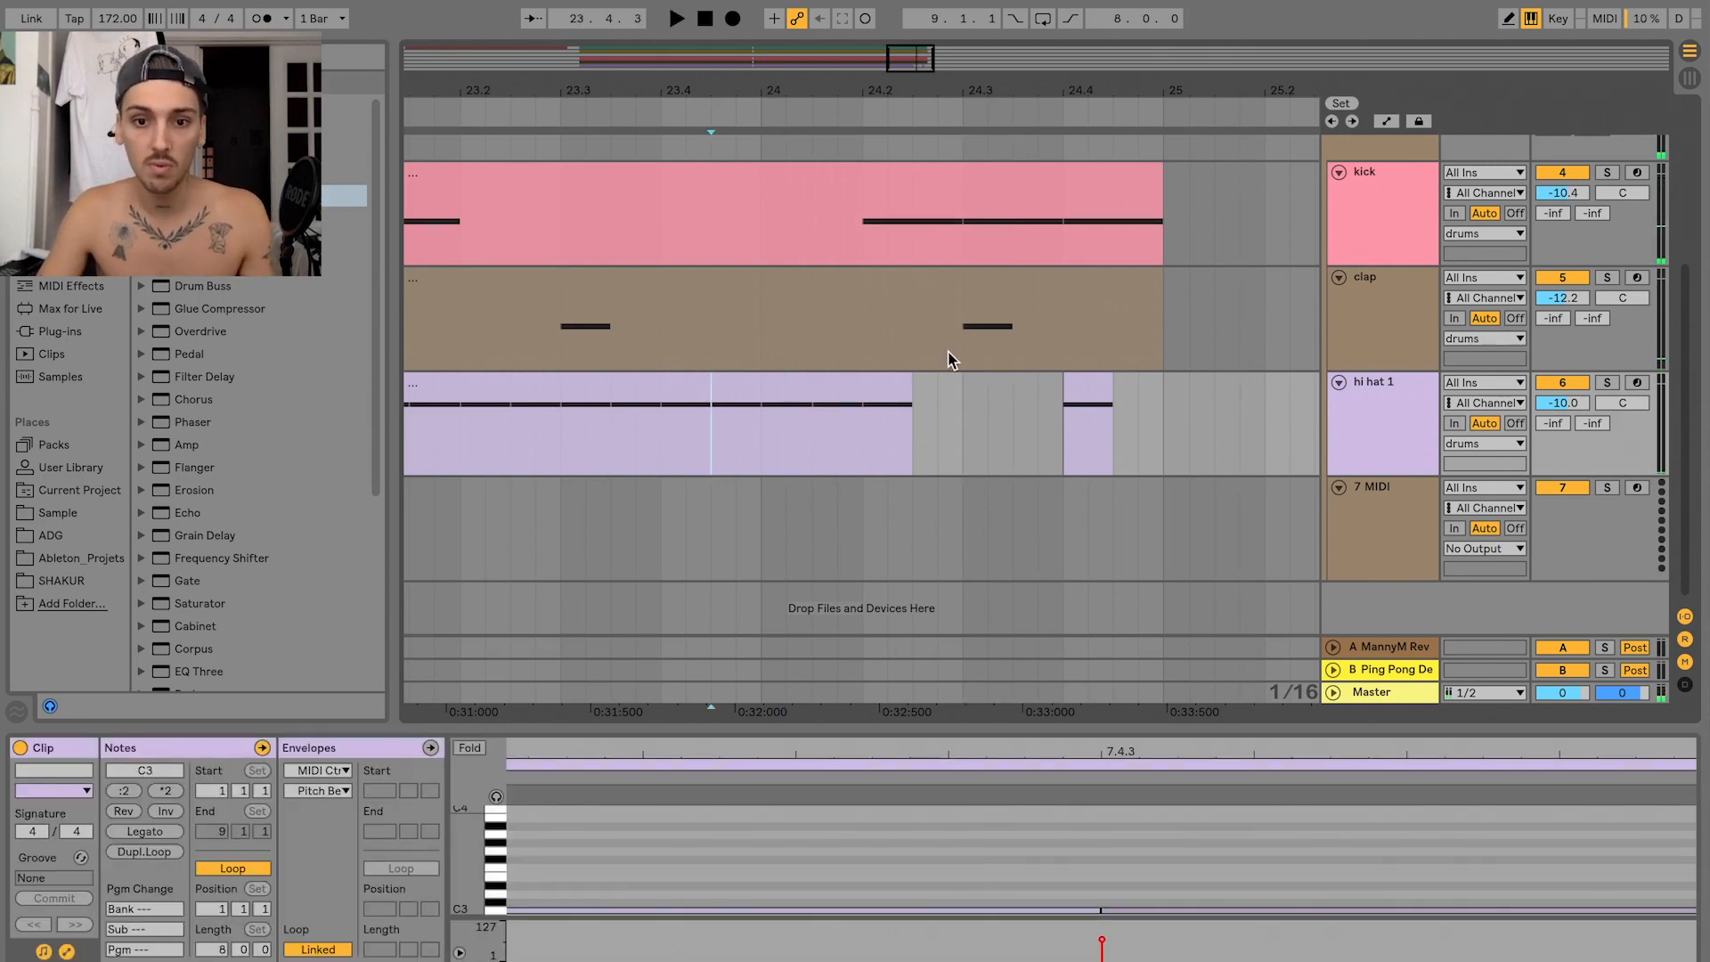
left_click(468, 462)
key("space")
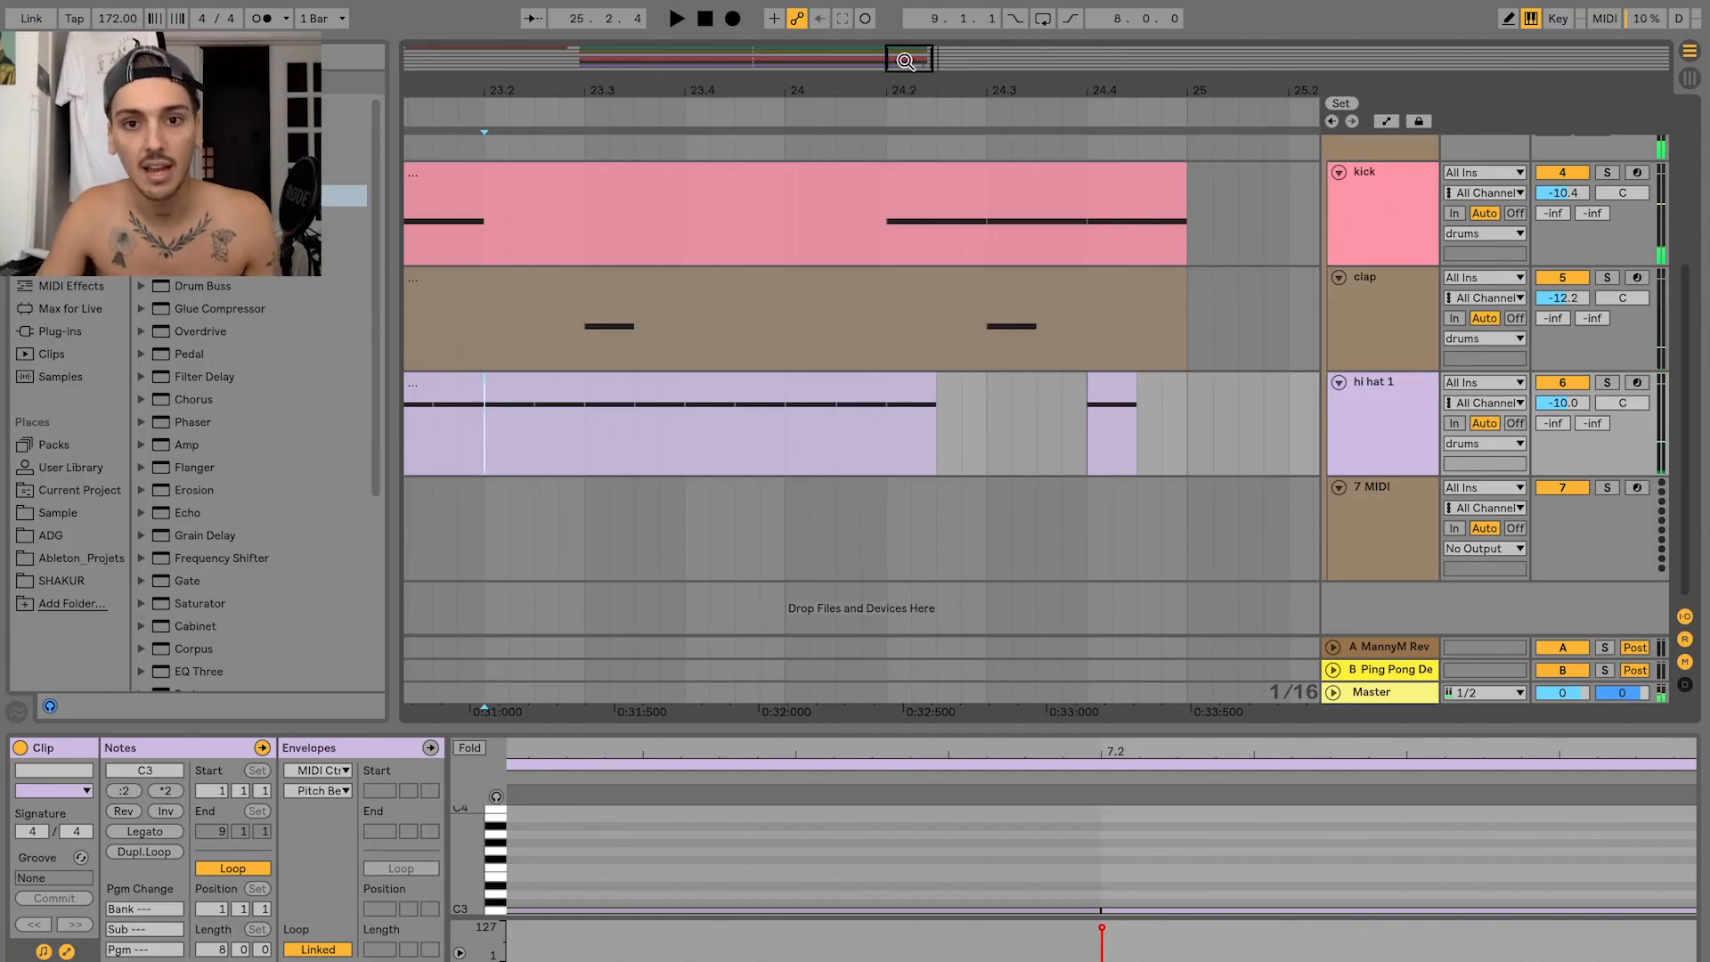
- Set the arrangement loop to the eight bars from 17 to 25 based on the hi-hat clips there
left_click_drag(906, 60, 935, 64)
left_click_drag(654, 56, 654, 60)
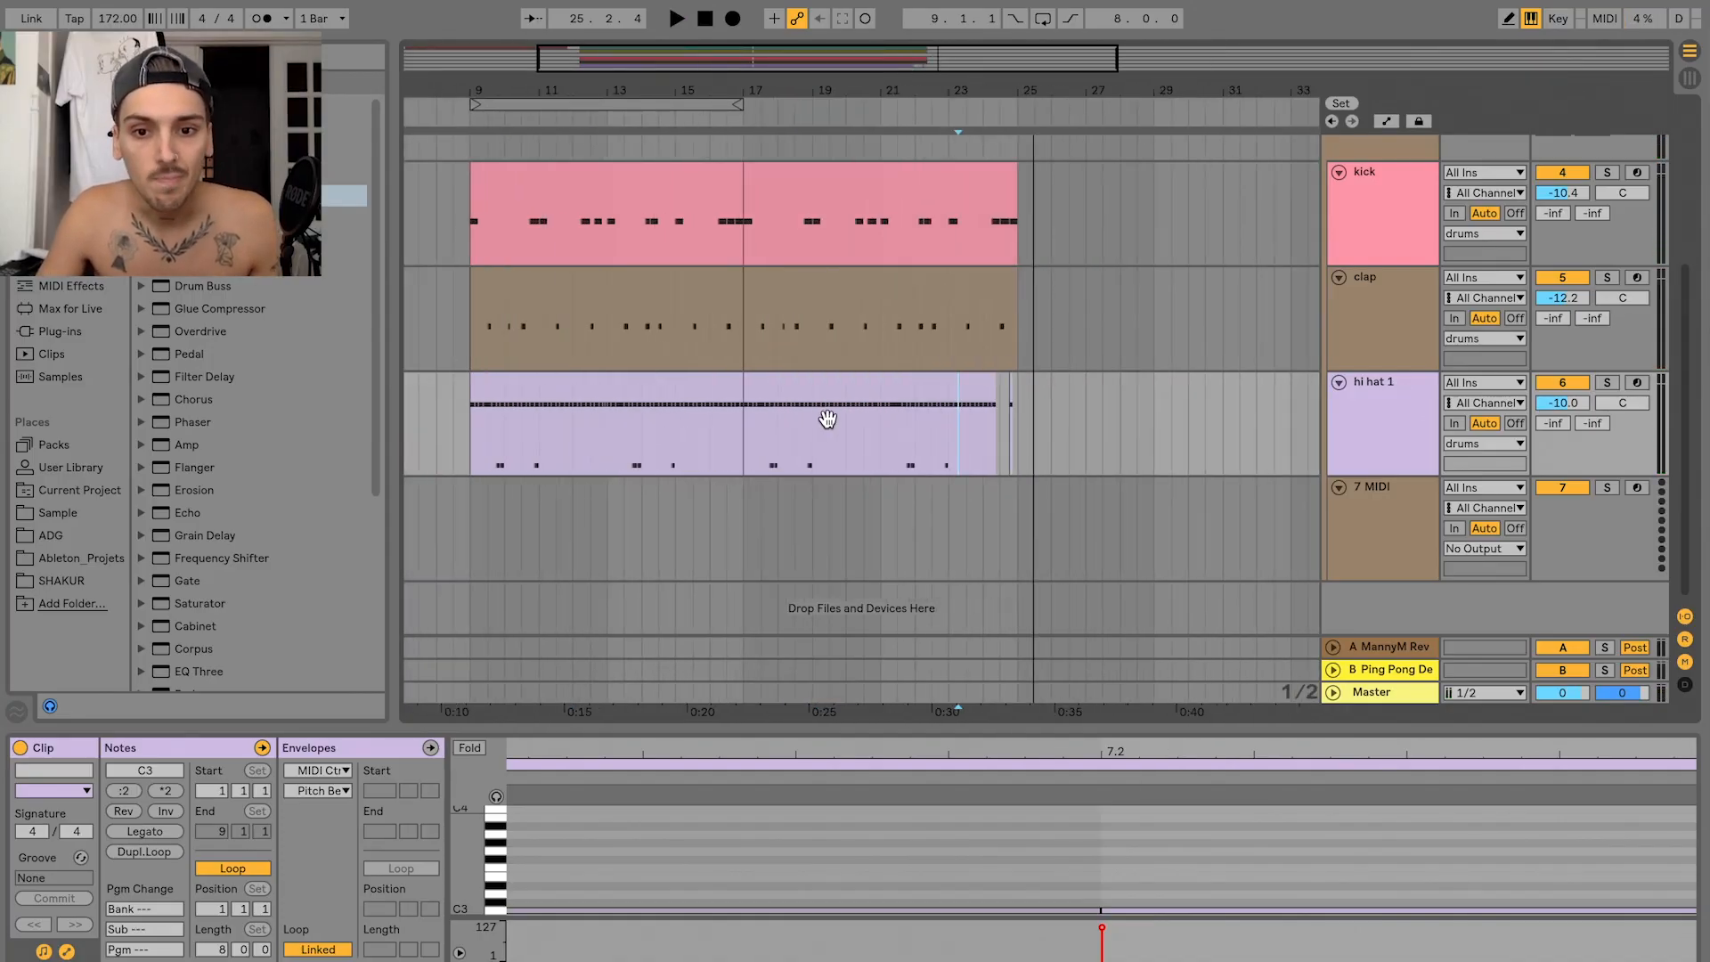
left_click_drag(745, 445, 1017, 447)
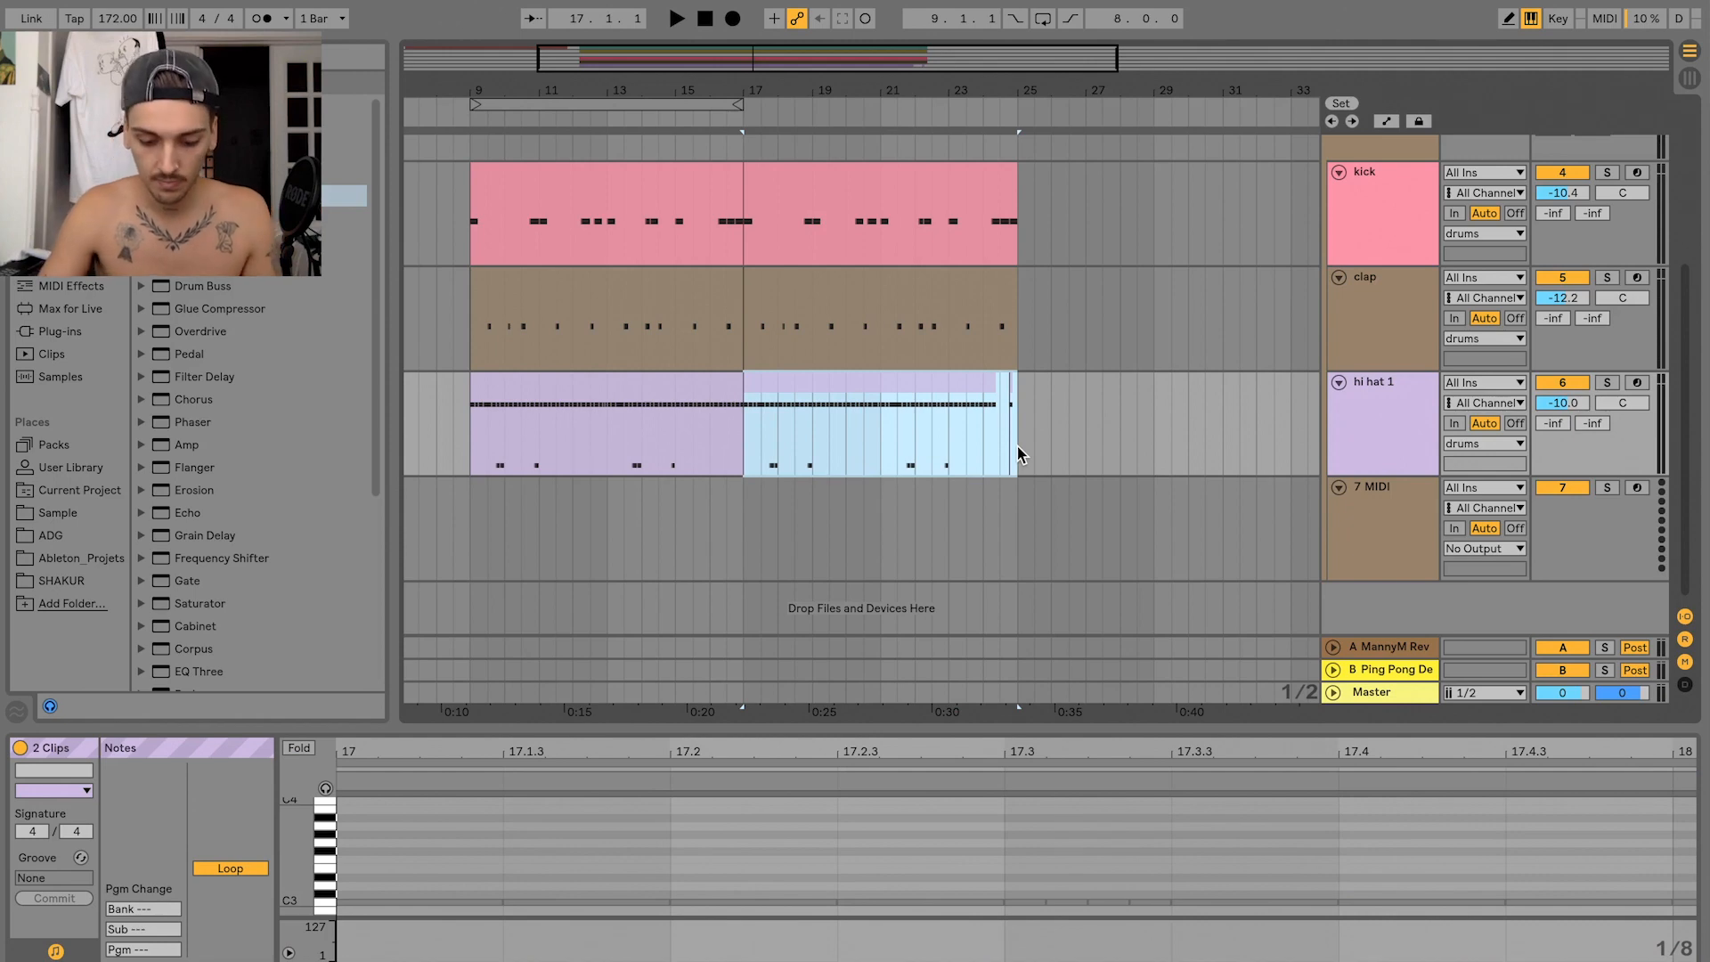
key("ctrl+l")
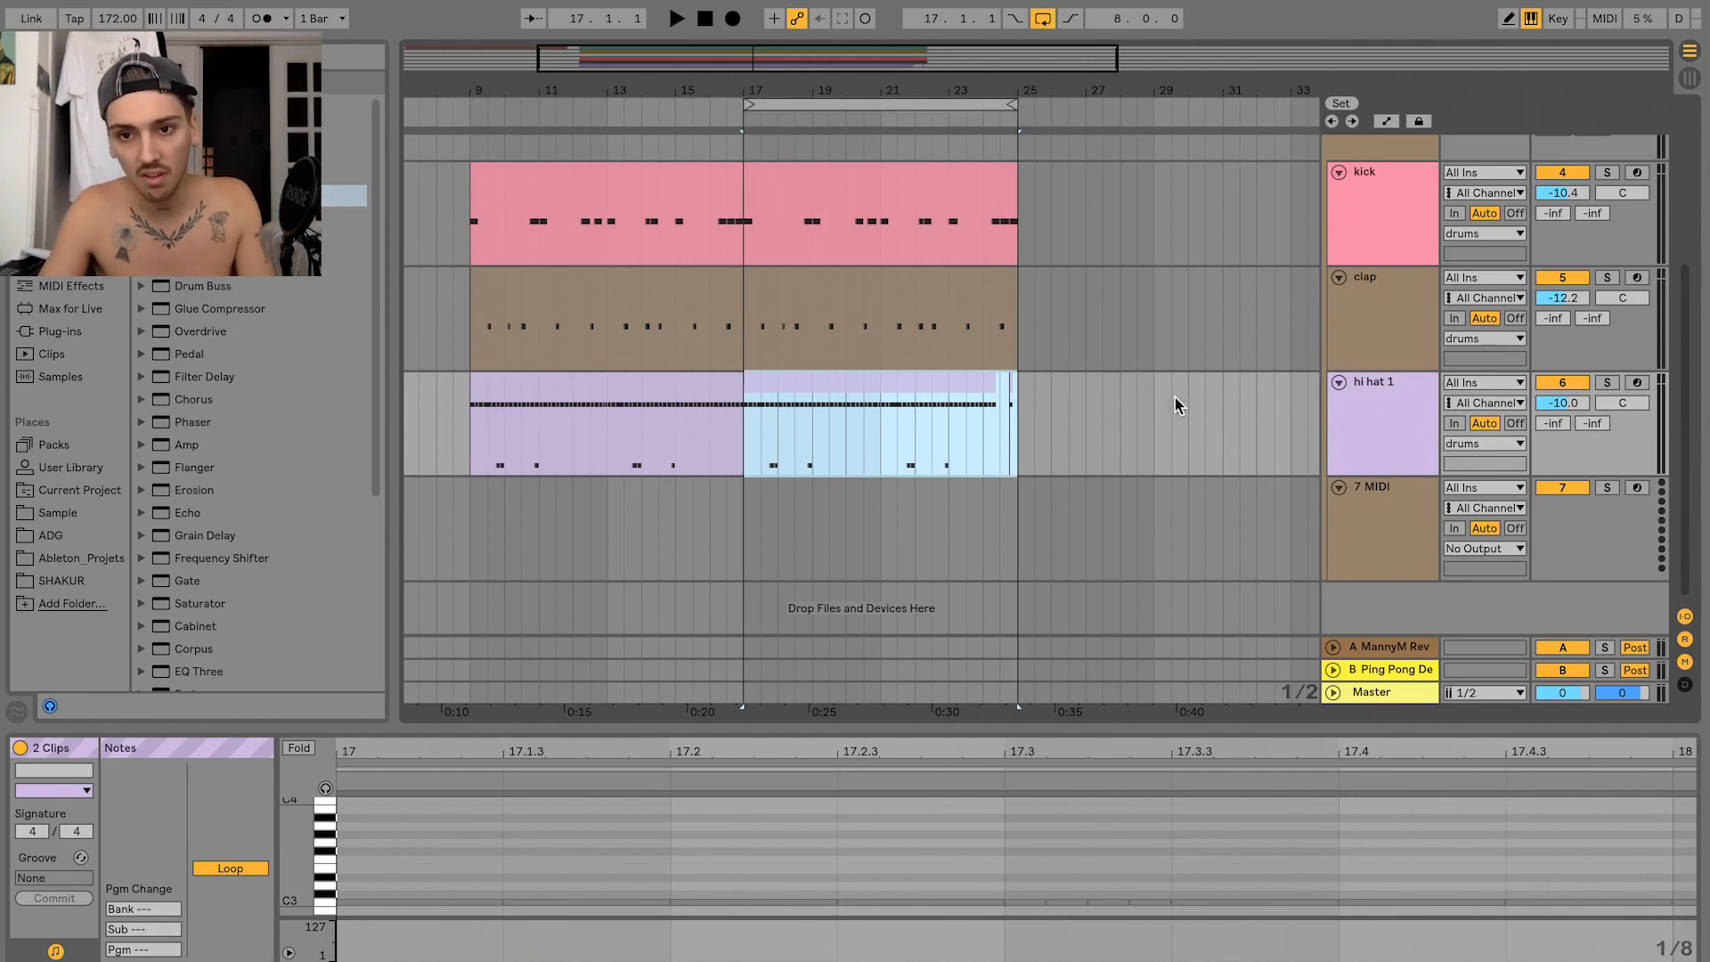
- Lower the volume of the guit triste track to -2.8 dB
scroll(1174, 399, "up", 5)
scroll(1174, 398, "down", 5)
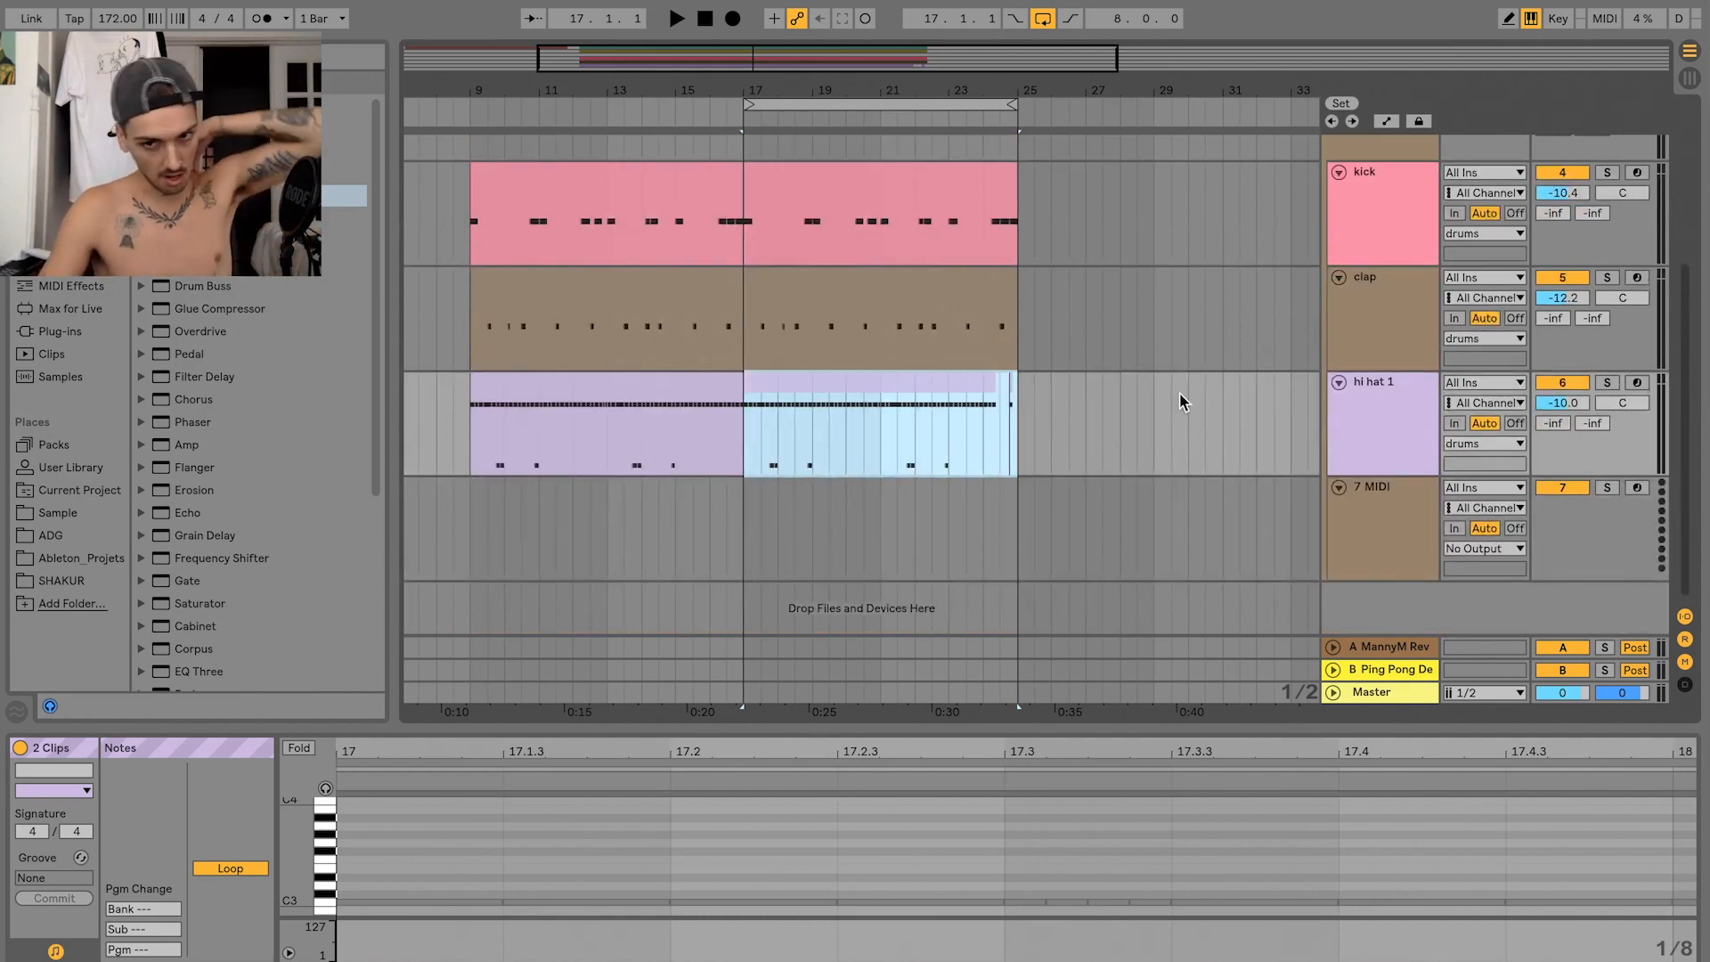
scroll(1179, 392, "up", 5)
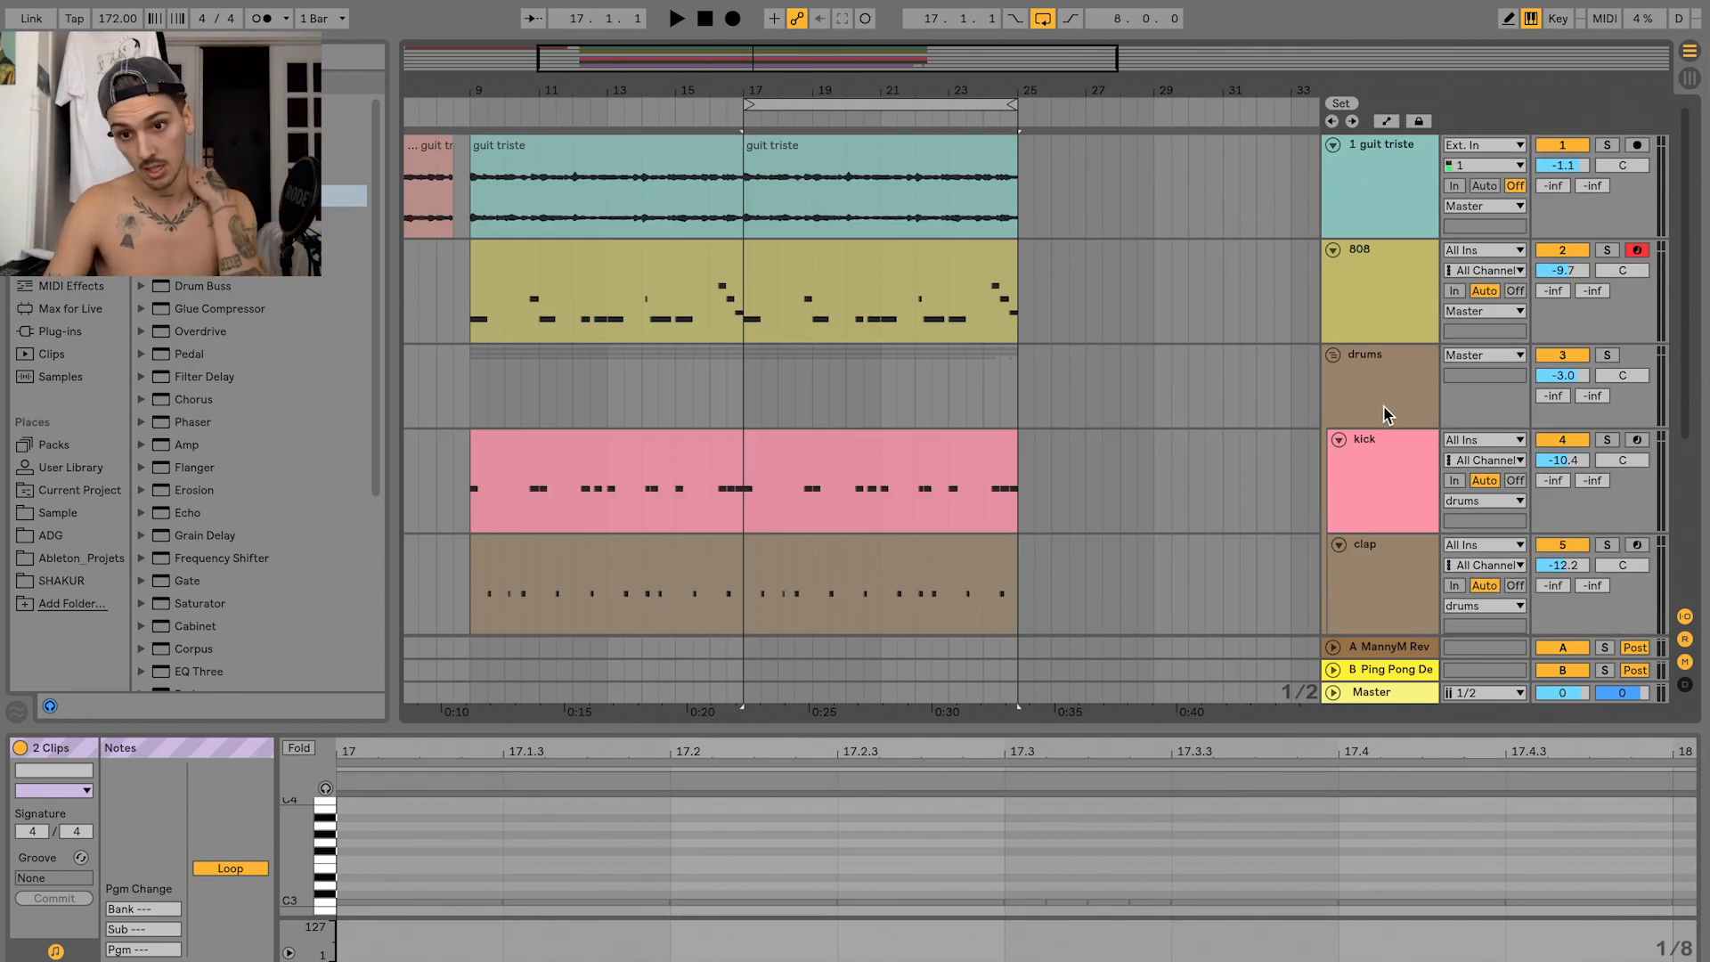
scroll(1007, 414, "down", 1)
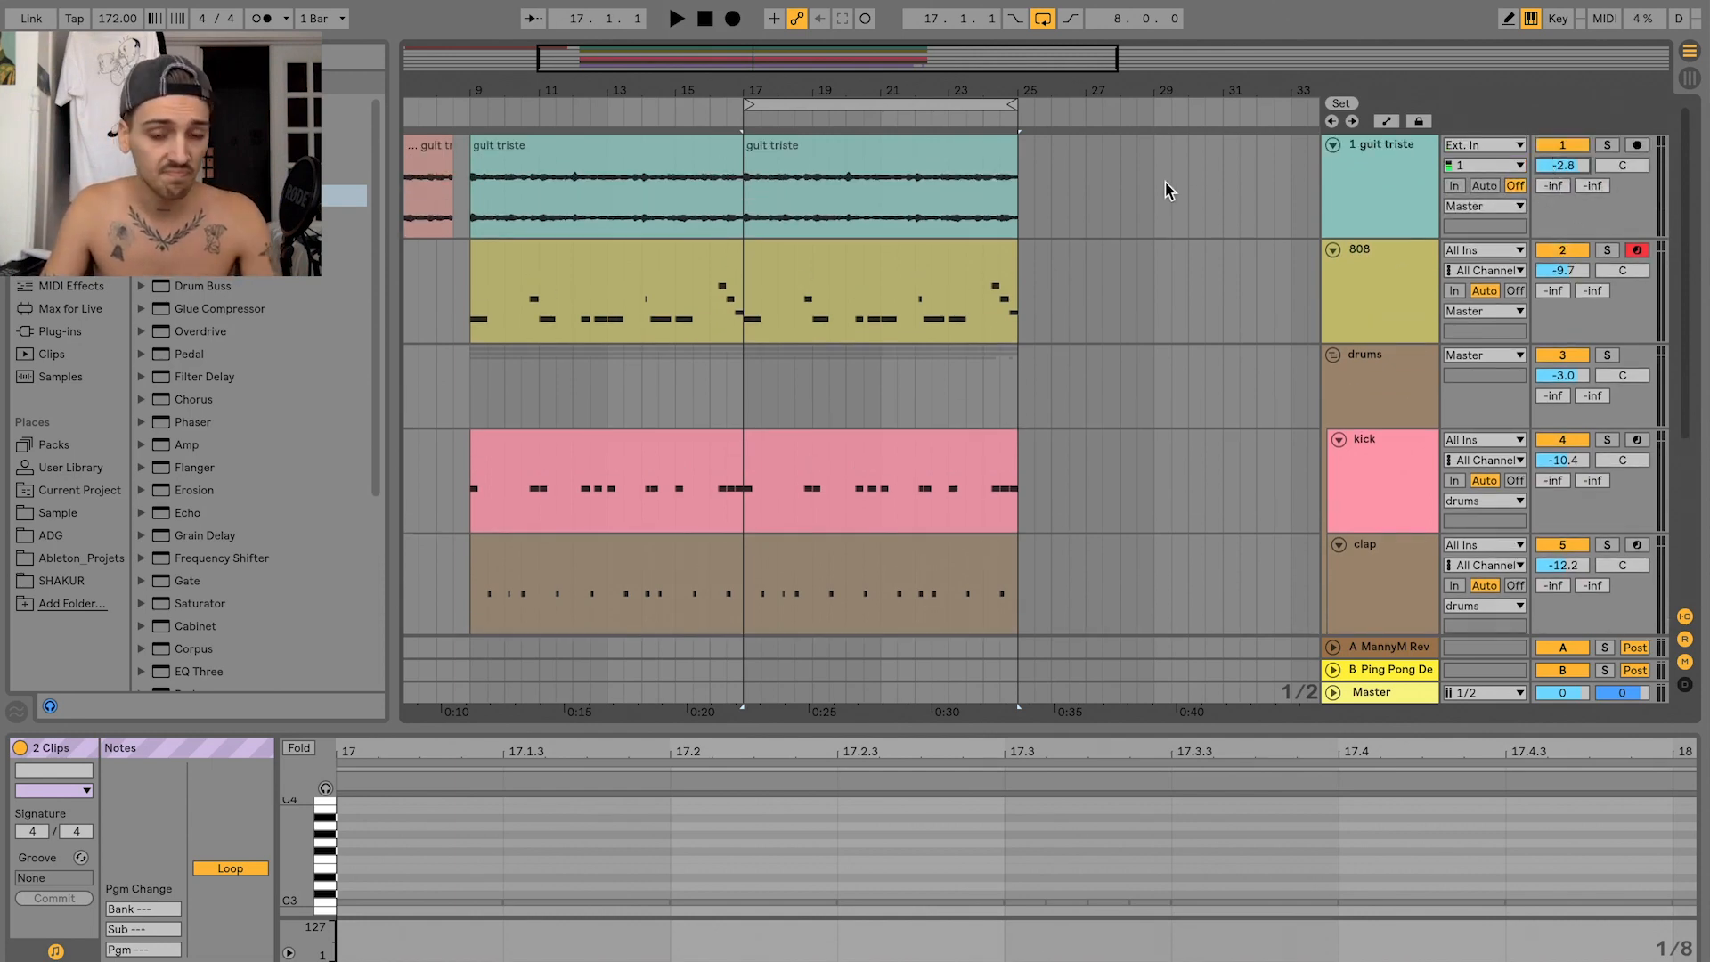
- Colour the 7 MIDI track pale green and insert an empty MIDI clip on it from bar 17 to bar 25
scroll(1161, 236, "down", 5)
left_click(1375, 514)
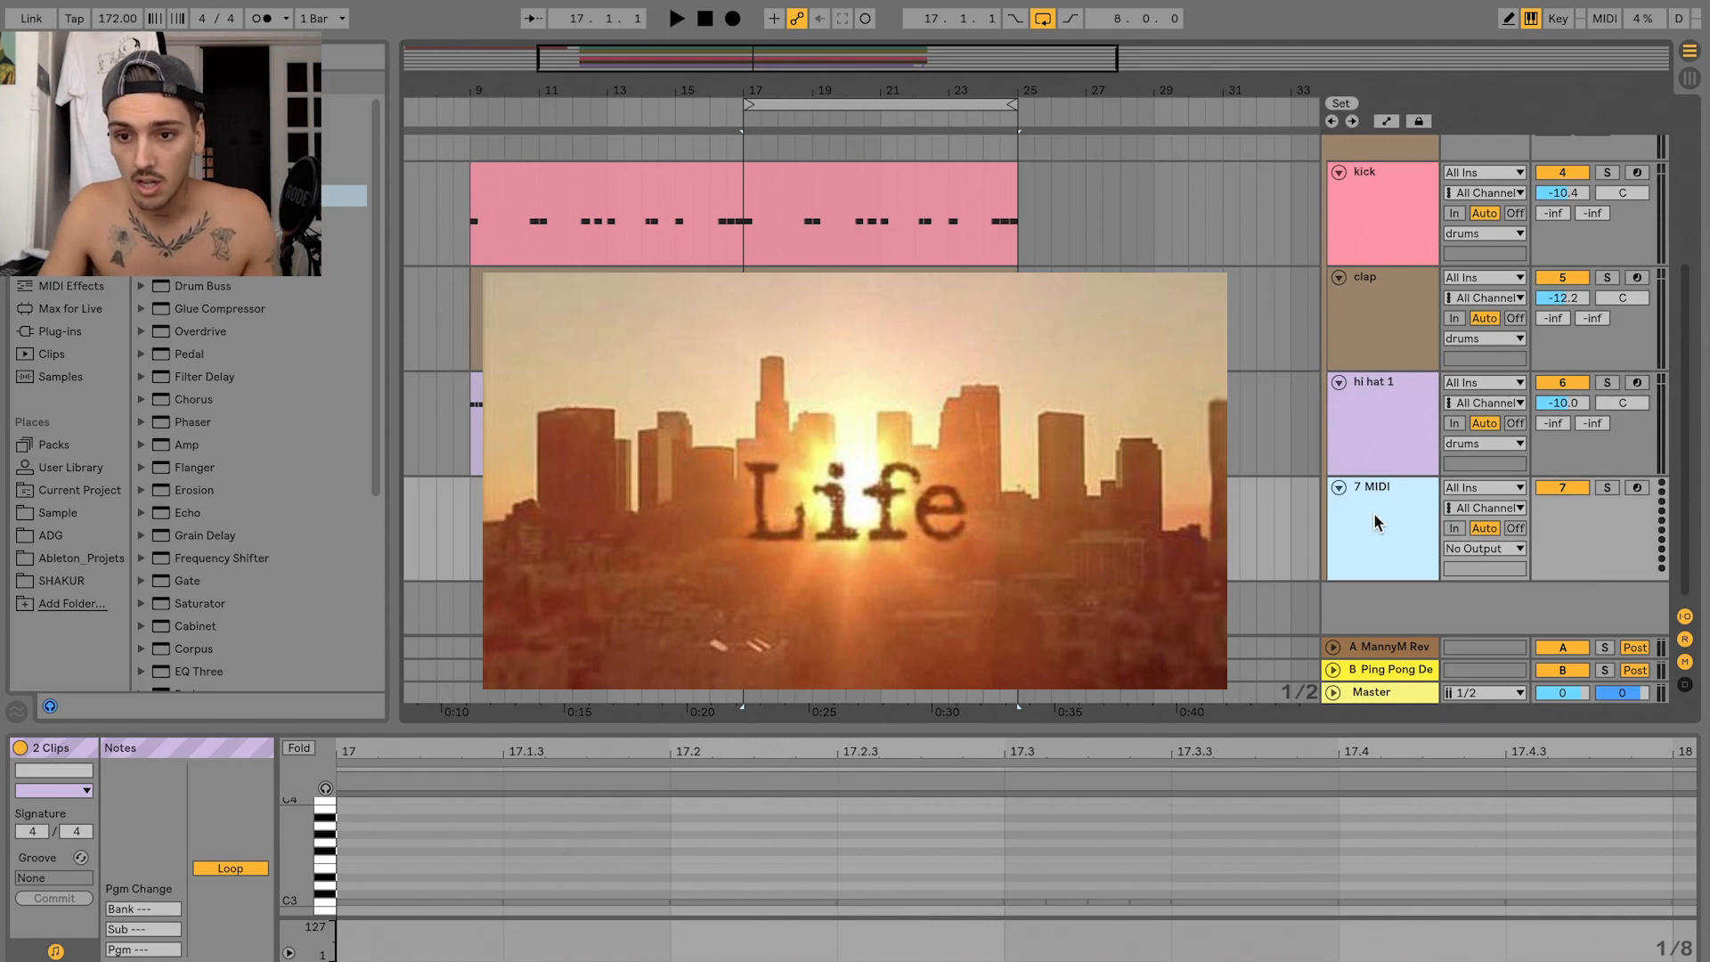
right_click(1373, 513)
left_click(1469, 863)
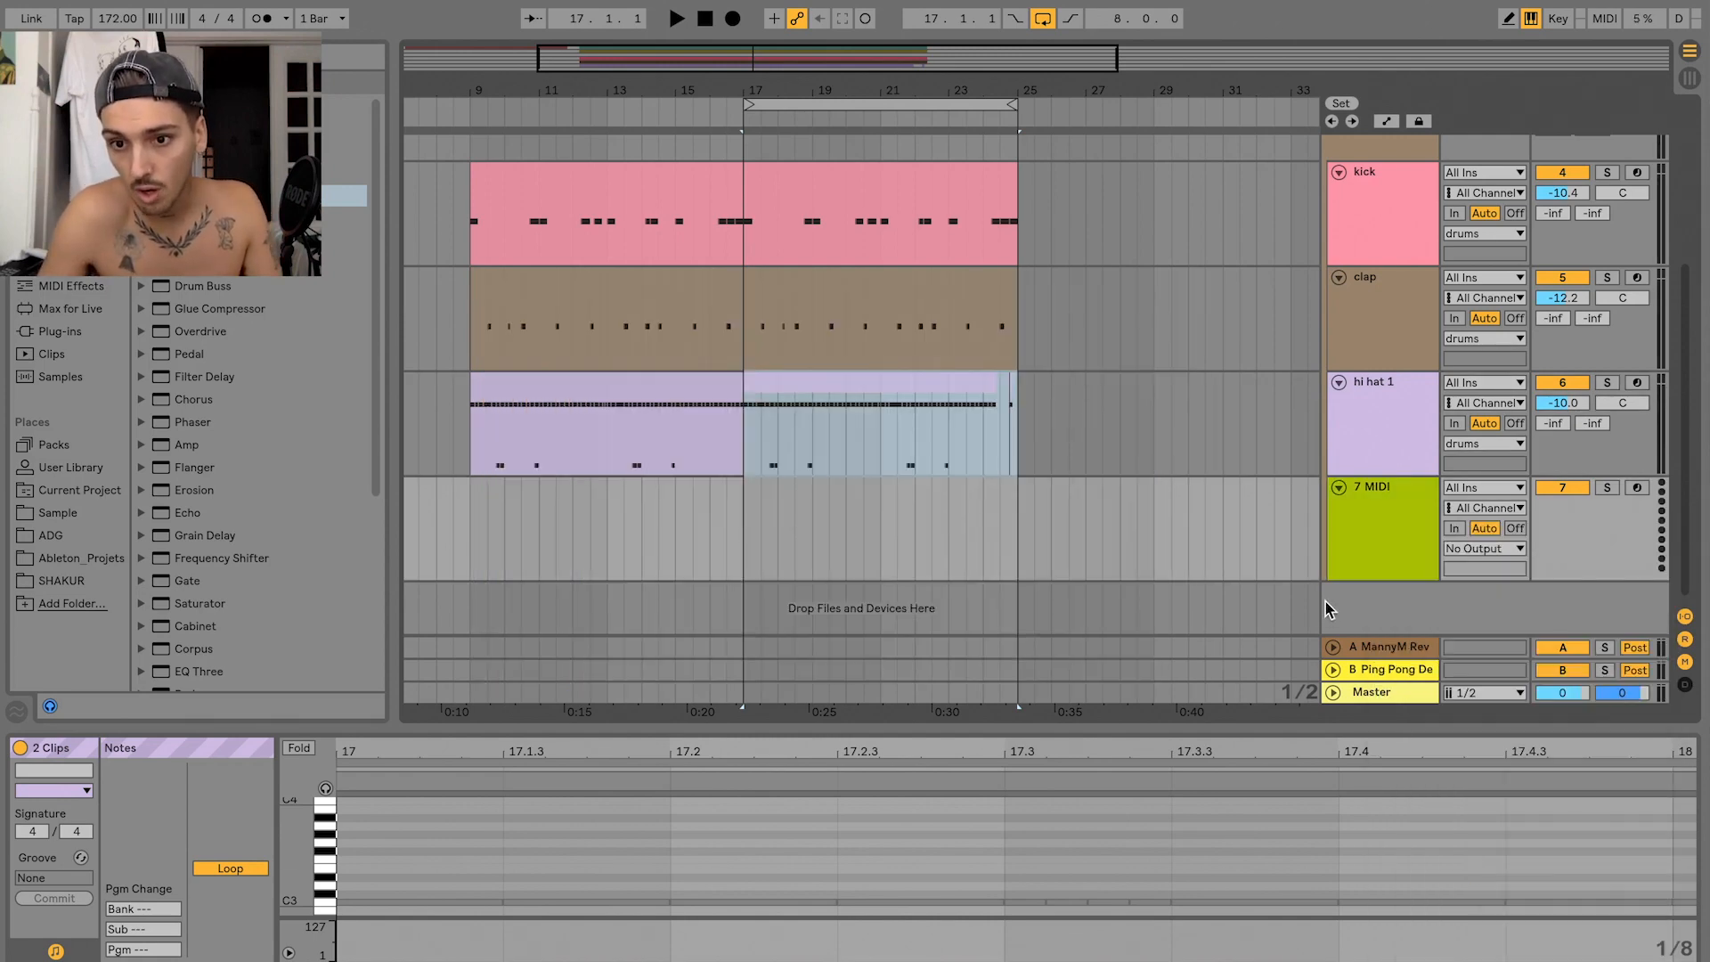
right_click(1379, 508)
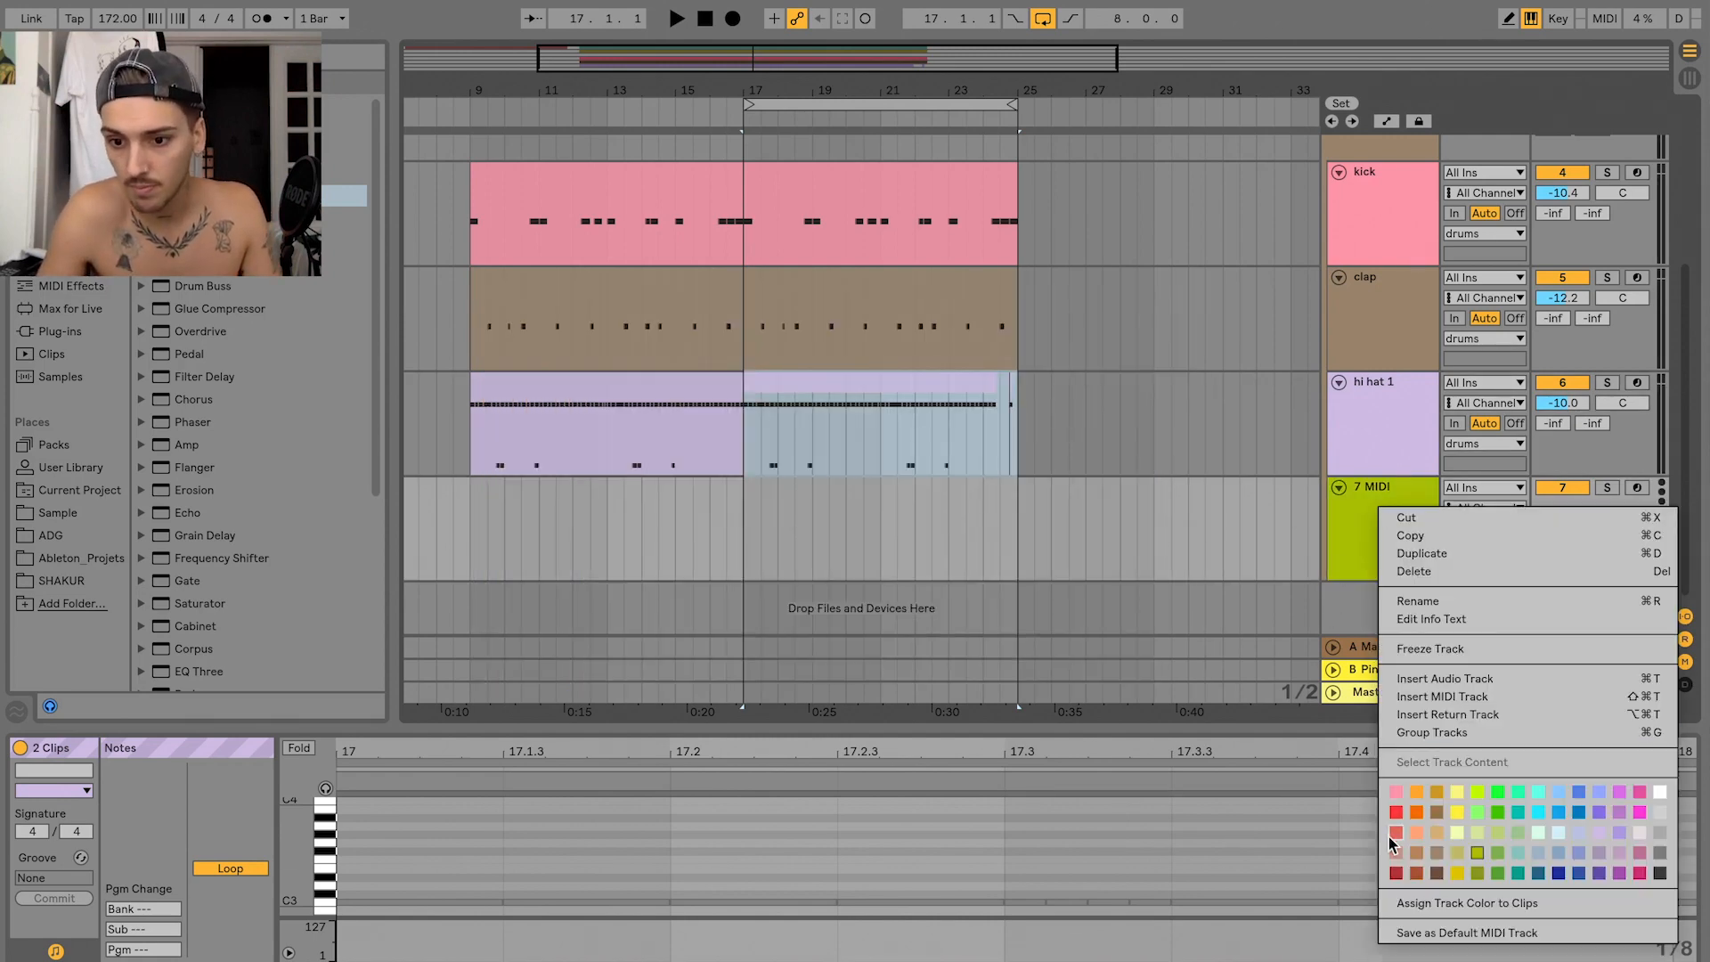
left_click(1536, 832)
left_click_drag(1020, 518, 744, 533)
key("ctrl+shift+m")
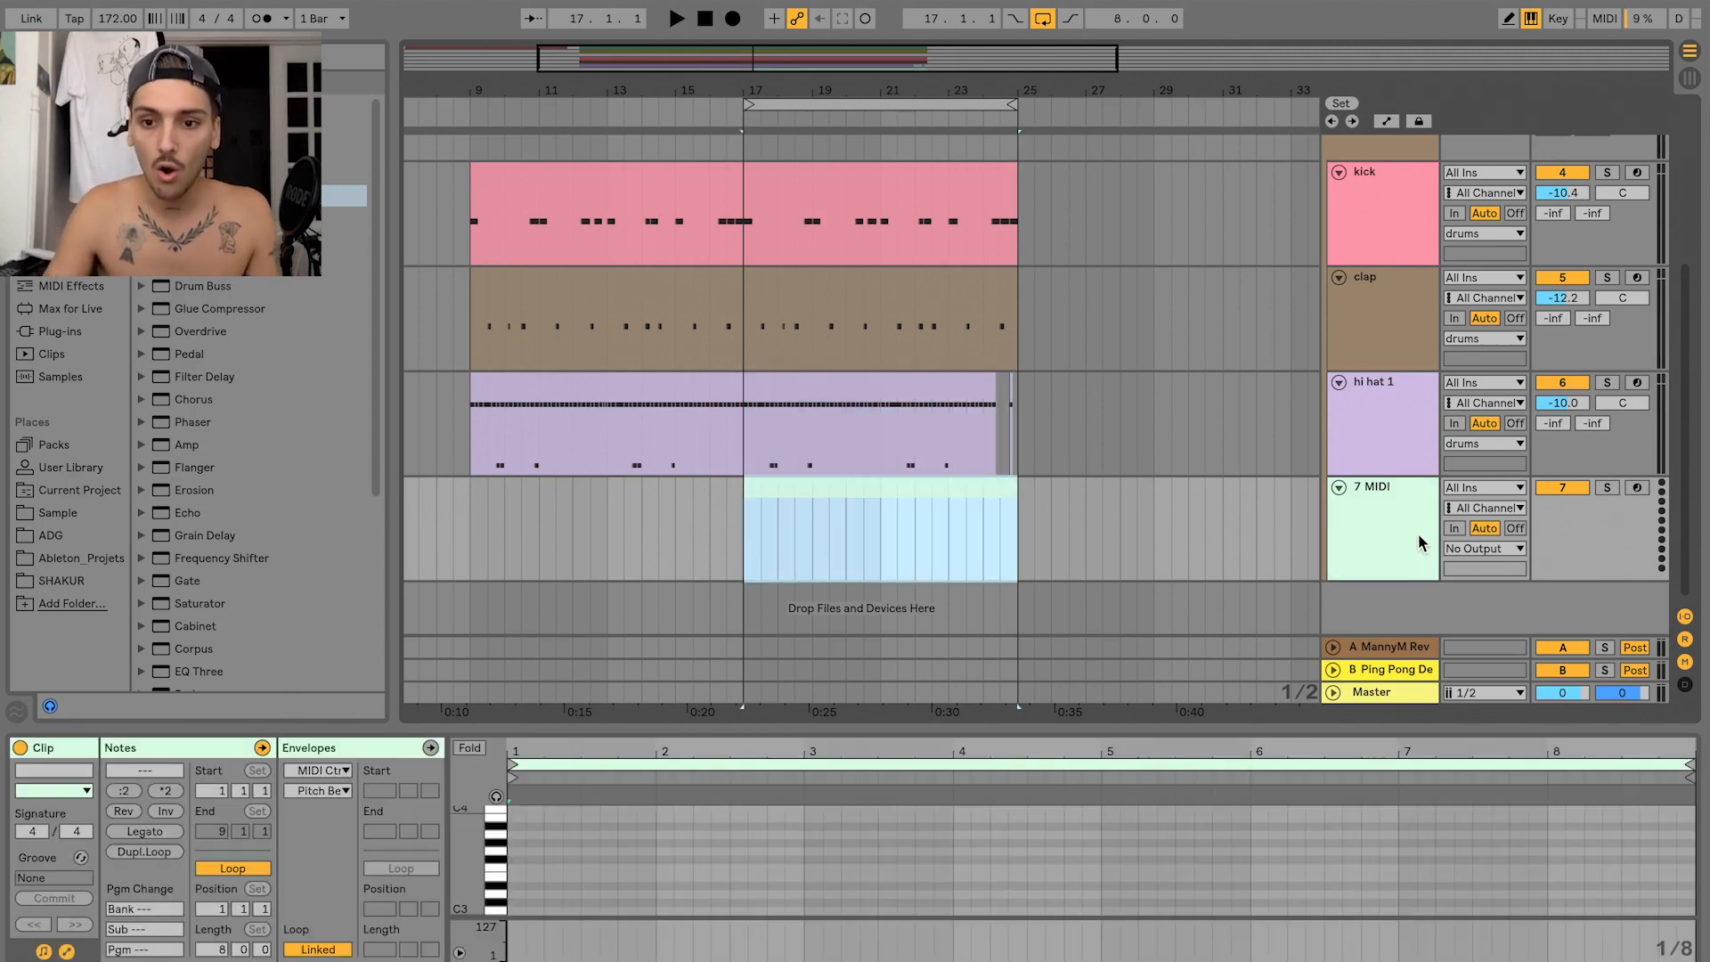
left_click(59, 514)
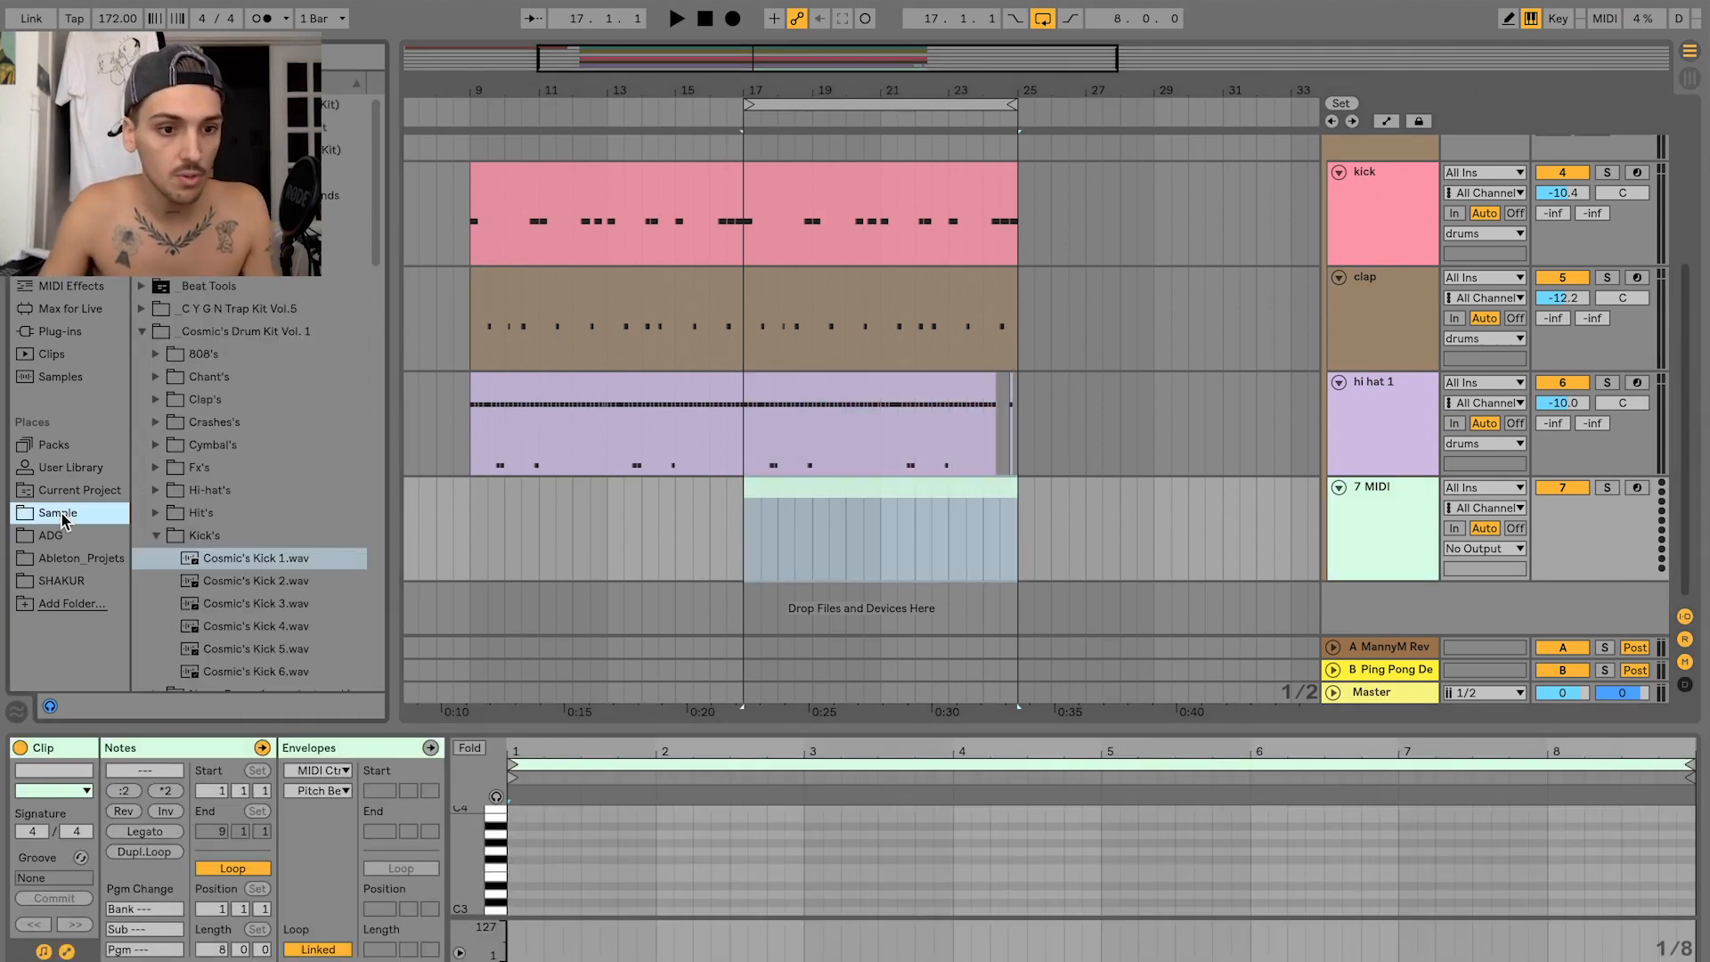
left_click(201, 335)
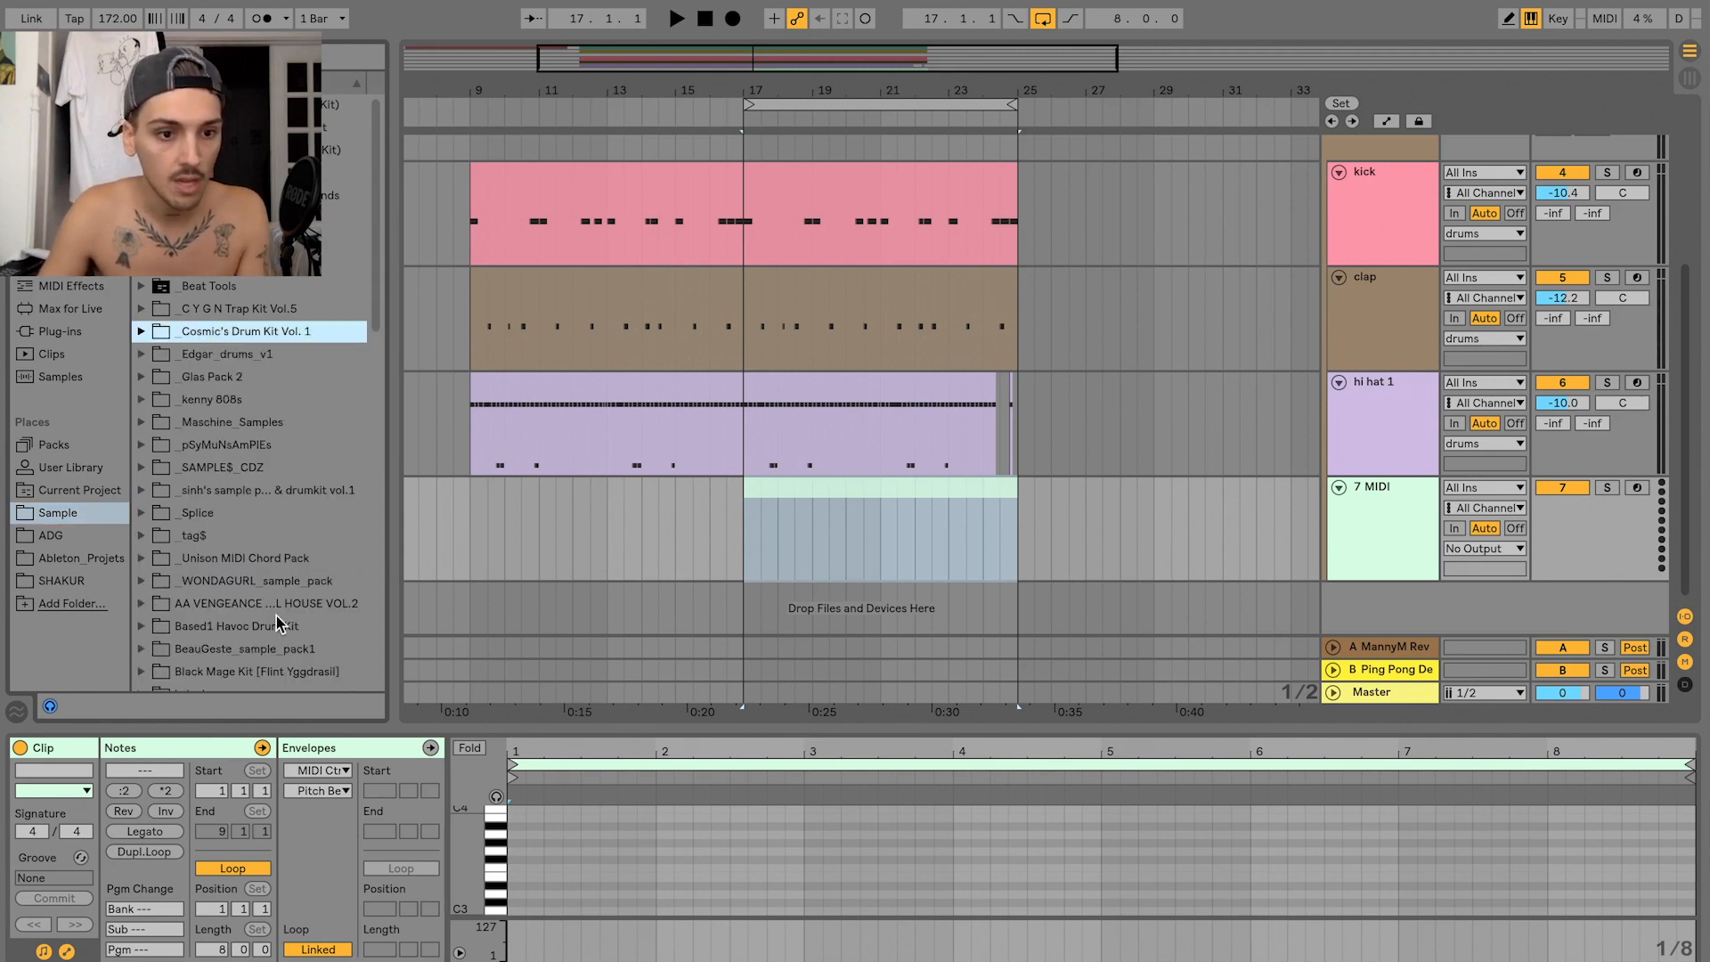
scroll(259, 583, "down", 5)
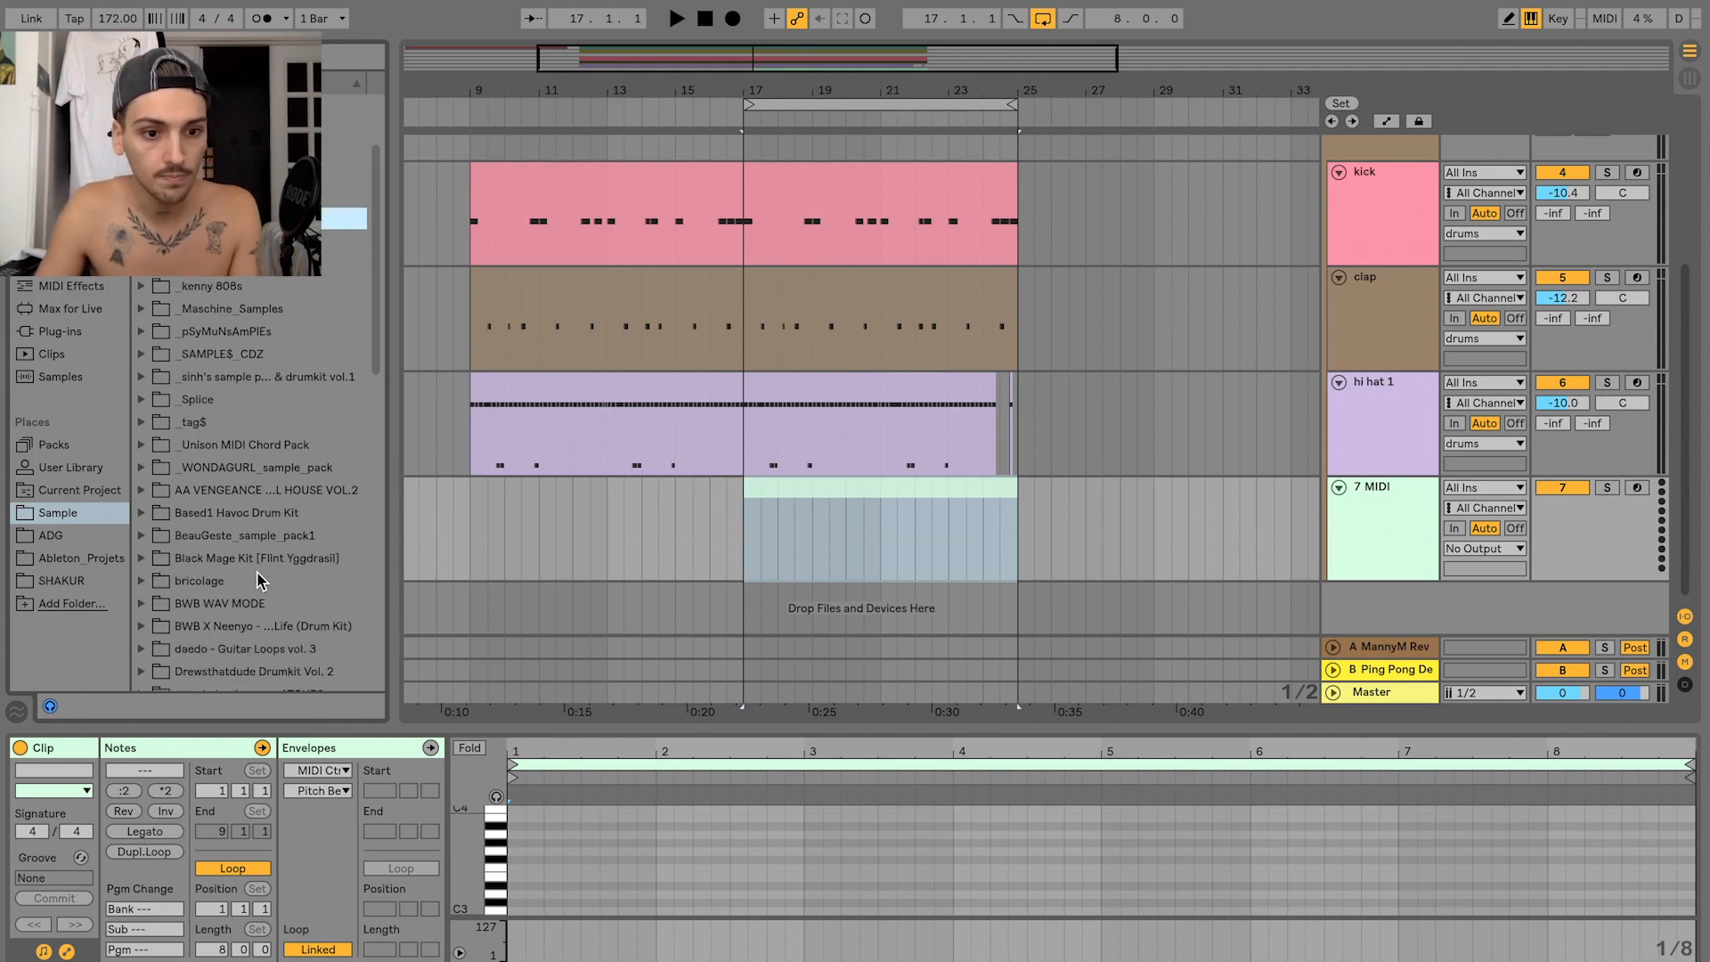
left_click(234, 513)
scroll(286, 527, "down", 4)
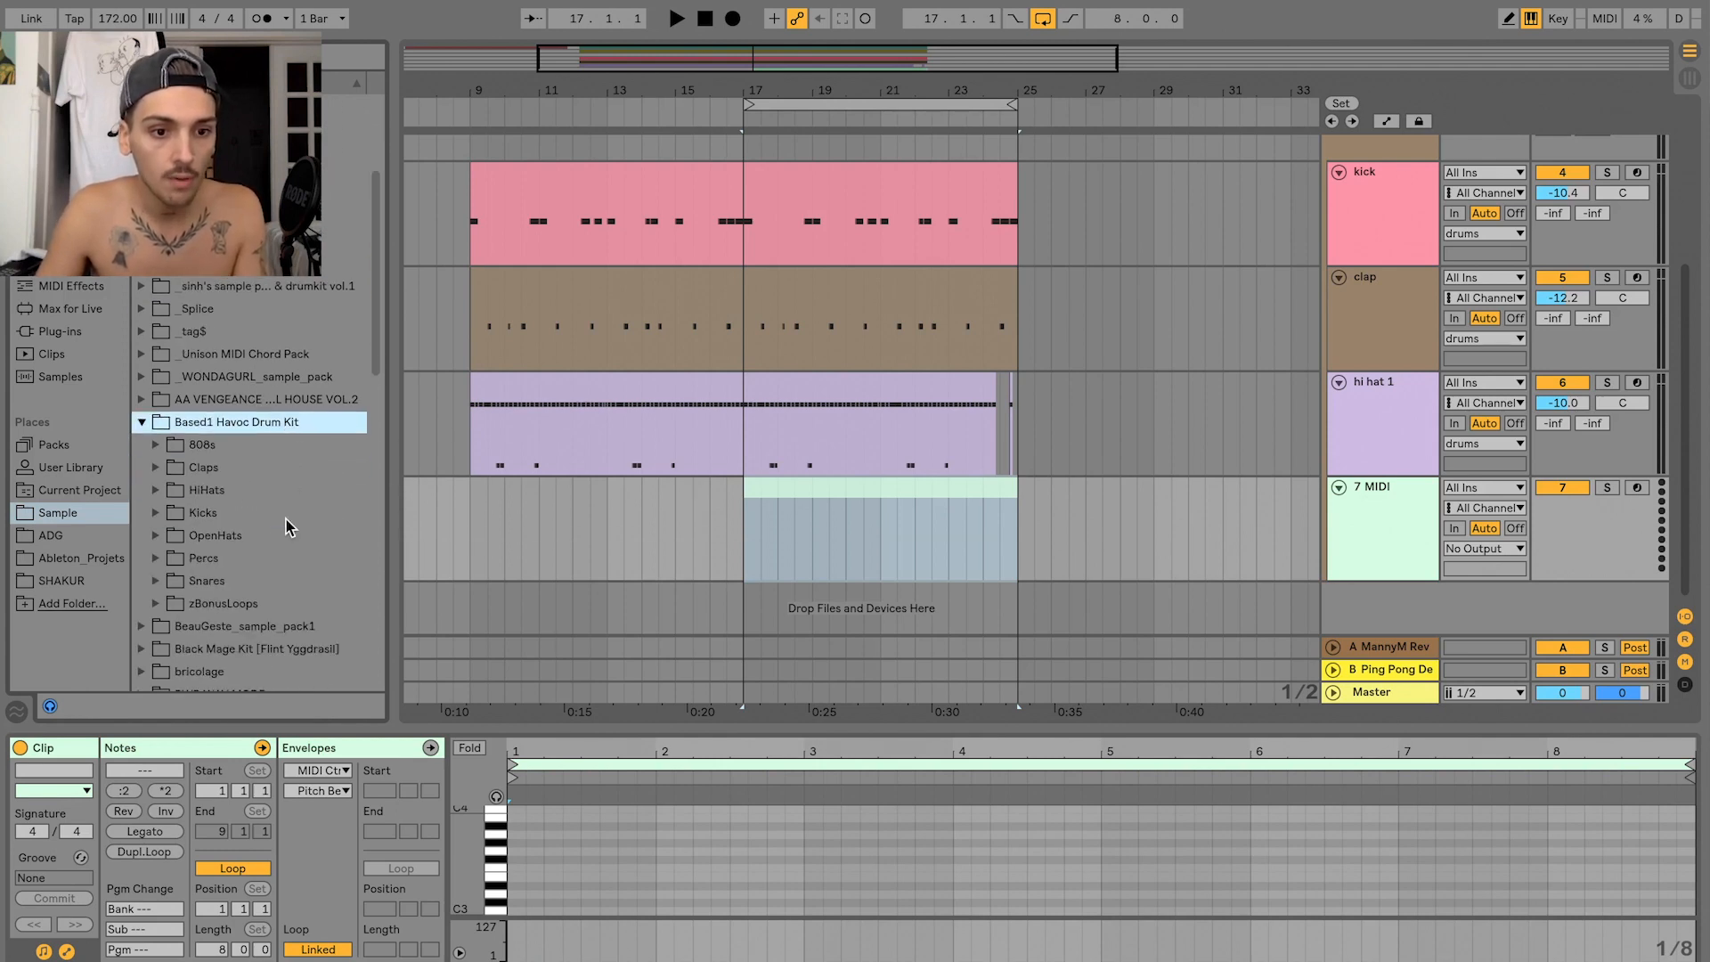
left_click(241, 514)
left_click(238, 542)
left_click_drag(287, 559, 948, 579)
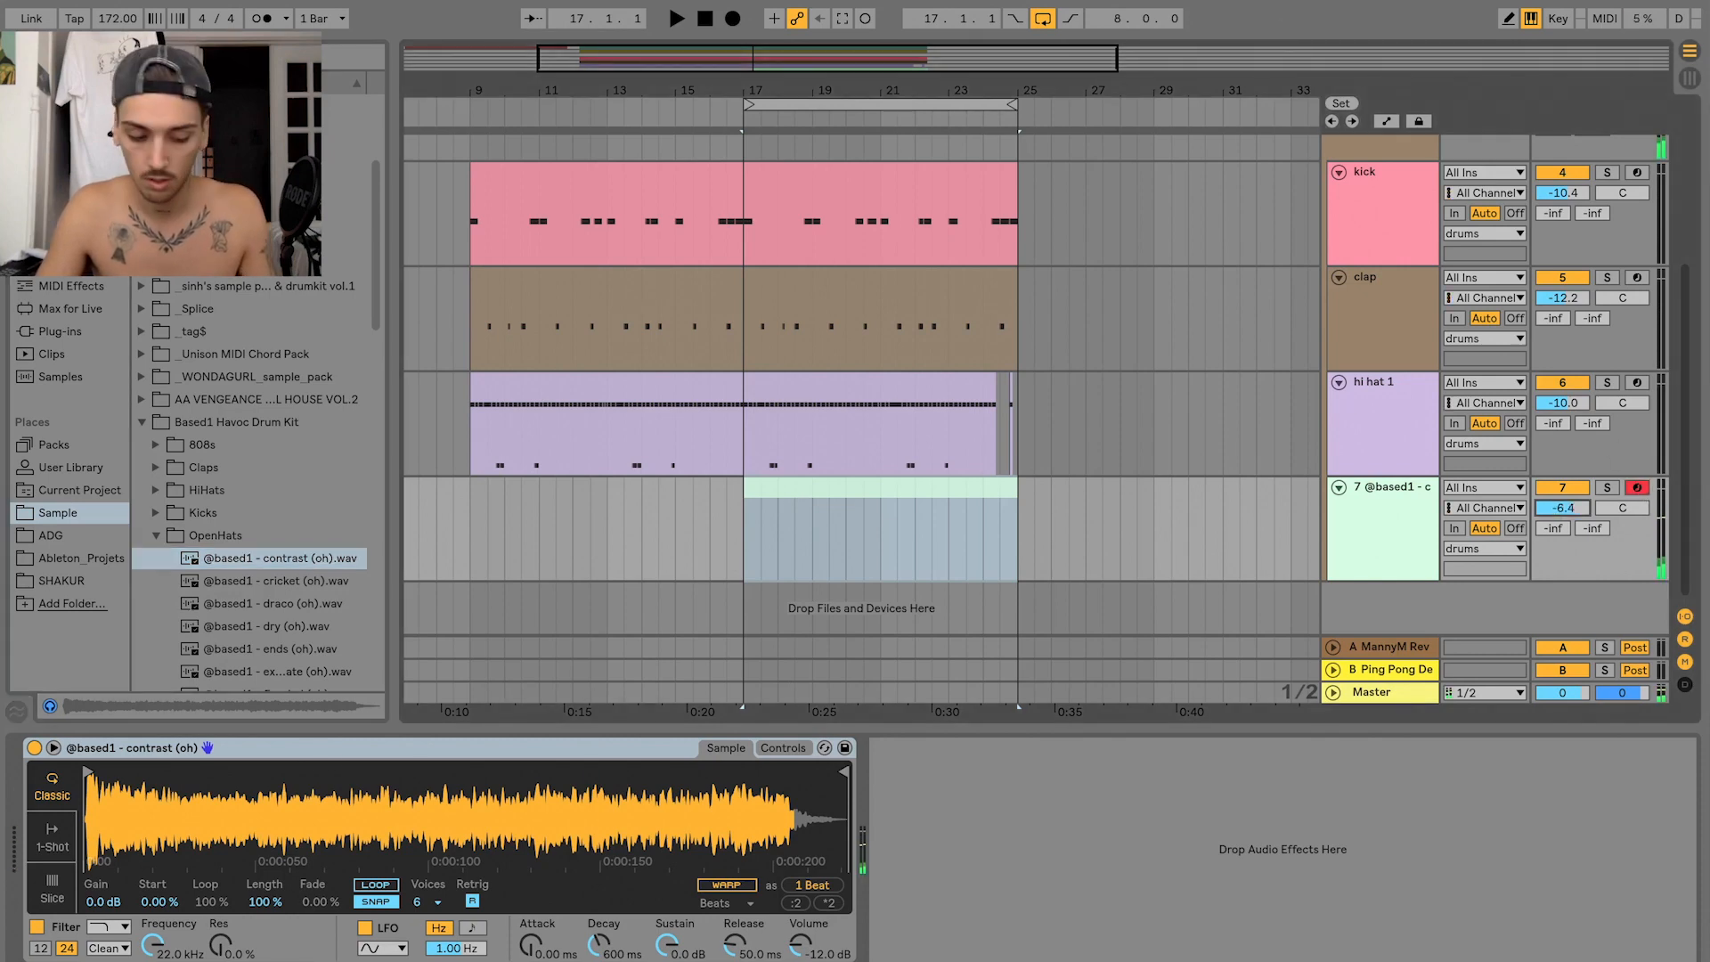
- Place one-beat C3 open-hat notes at 1, 2.4 and 3 in the new clip, and lower the track volume to -6.2 dB
double_click(779, 501)
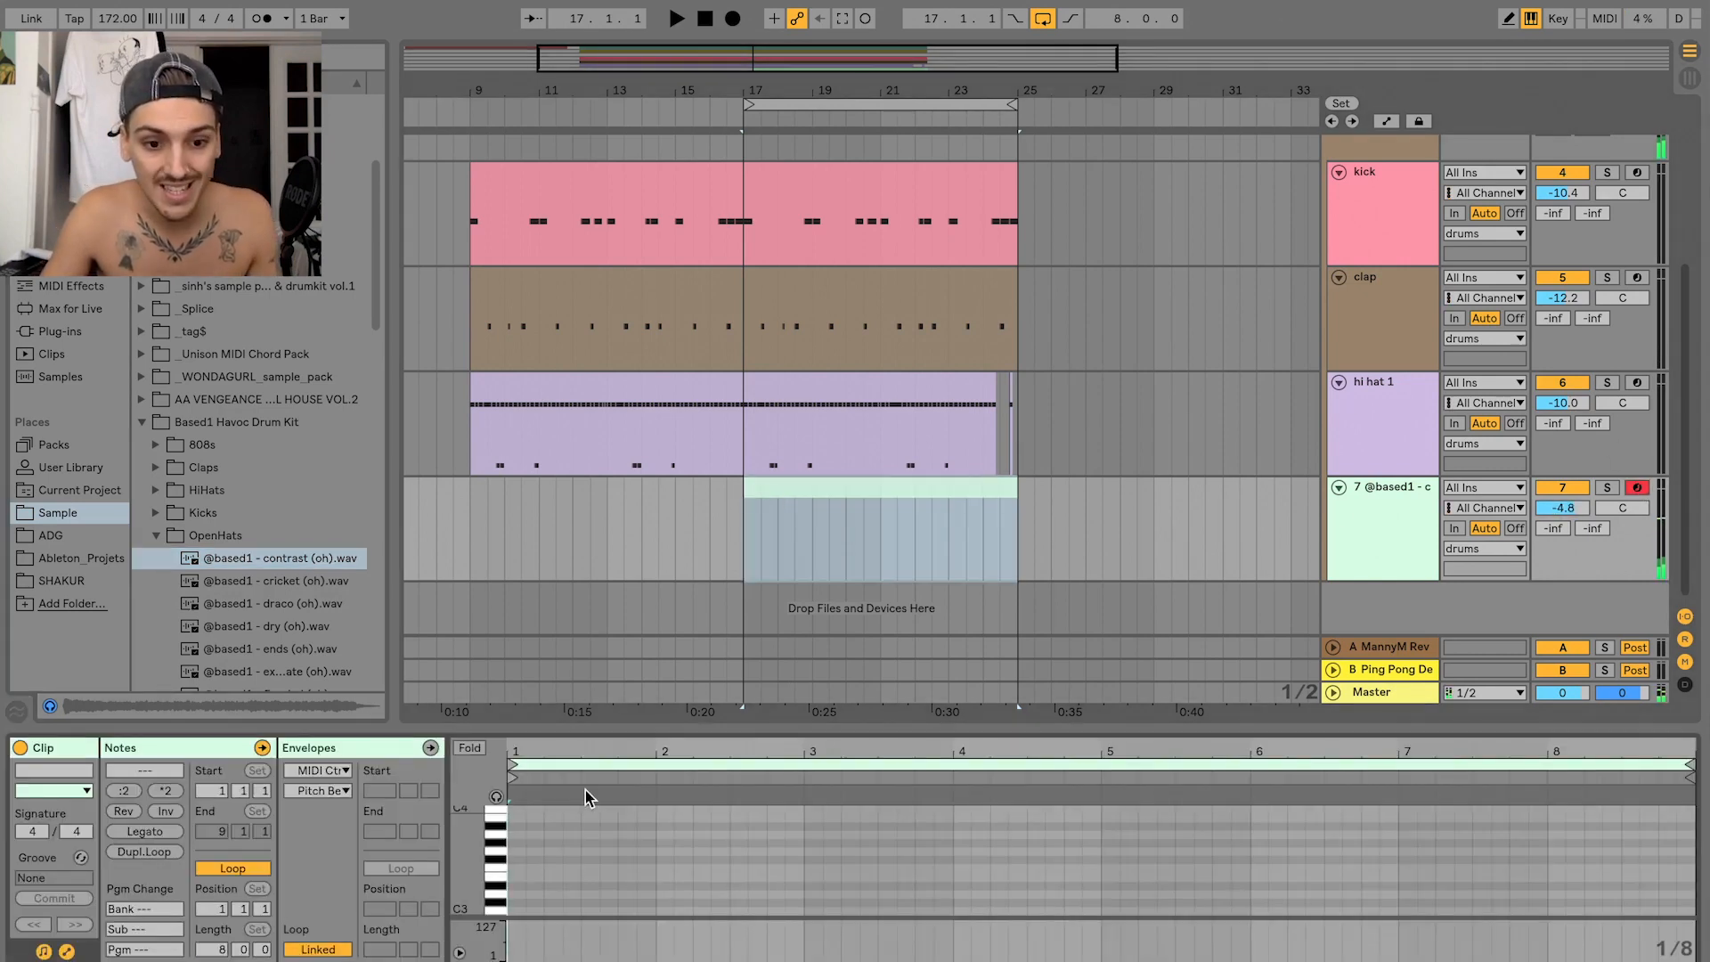
double_click(518, 910)
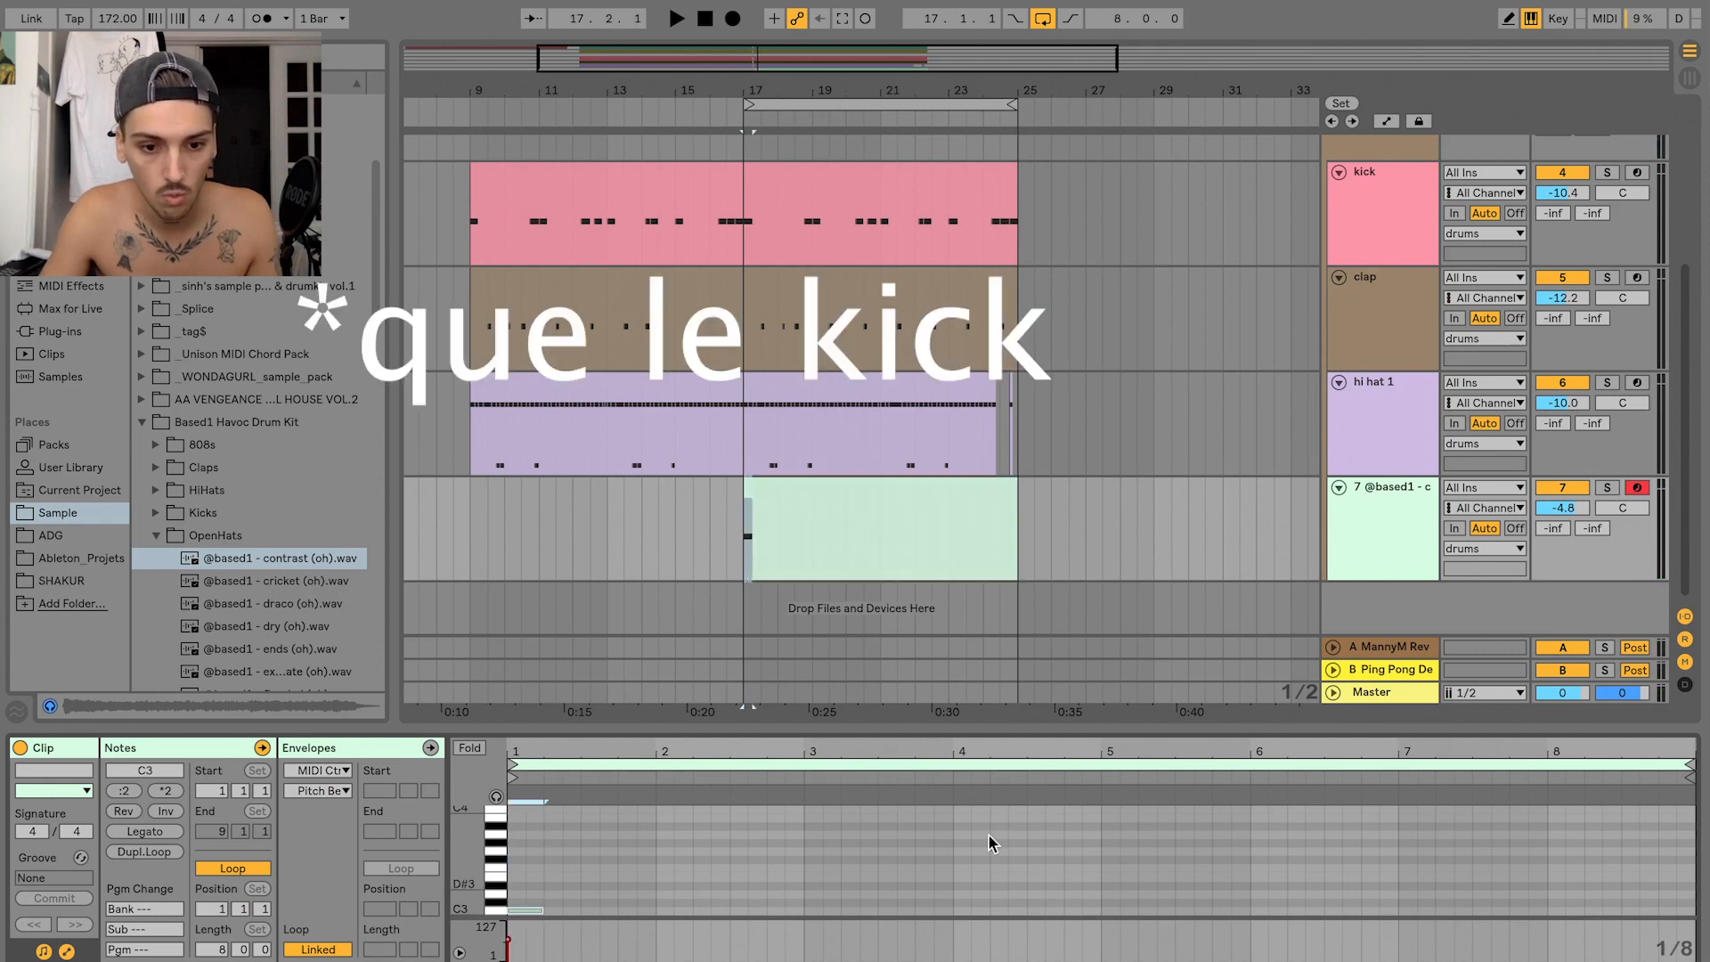
key("space")
left_click_drag(1562, 509, 1563, 519)
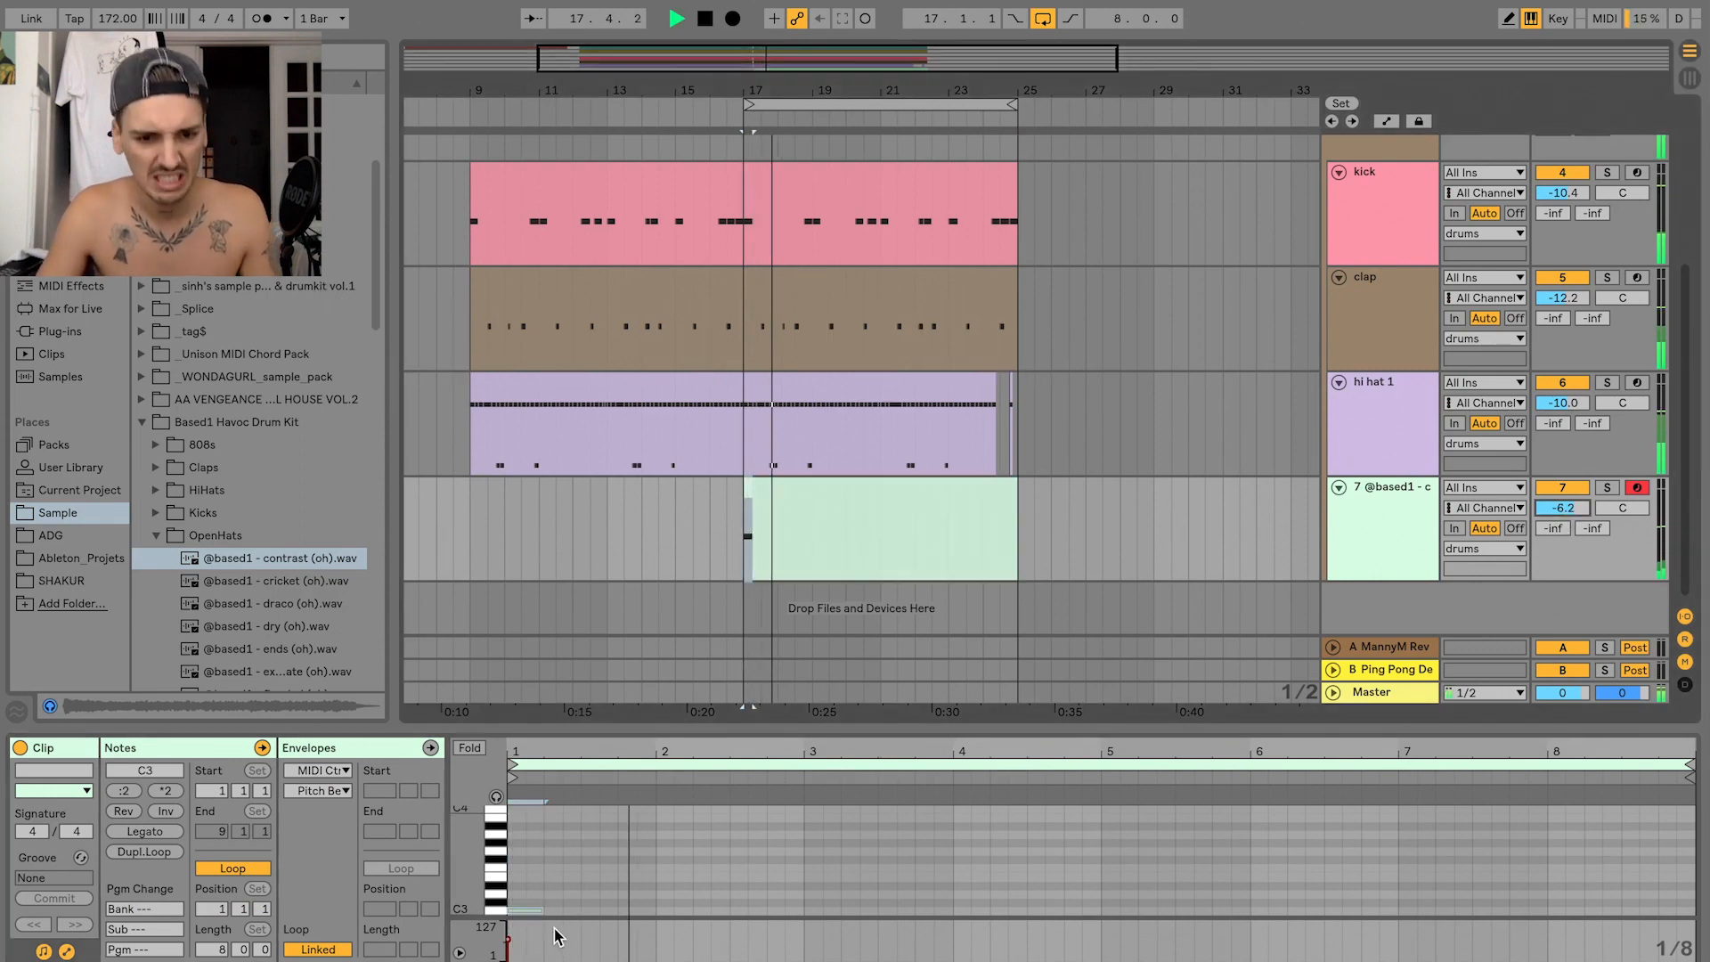
left_click_drag(535, 914, 784, 913)
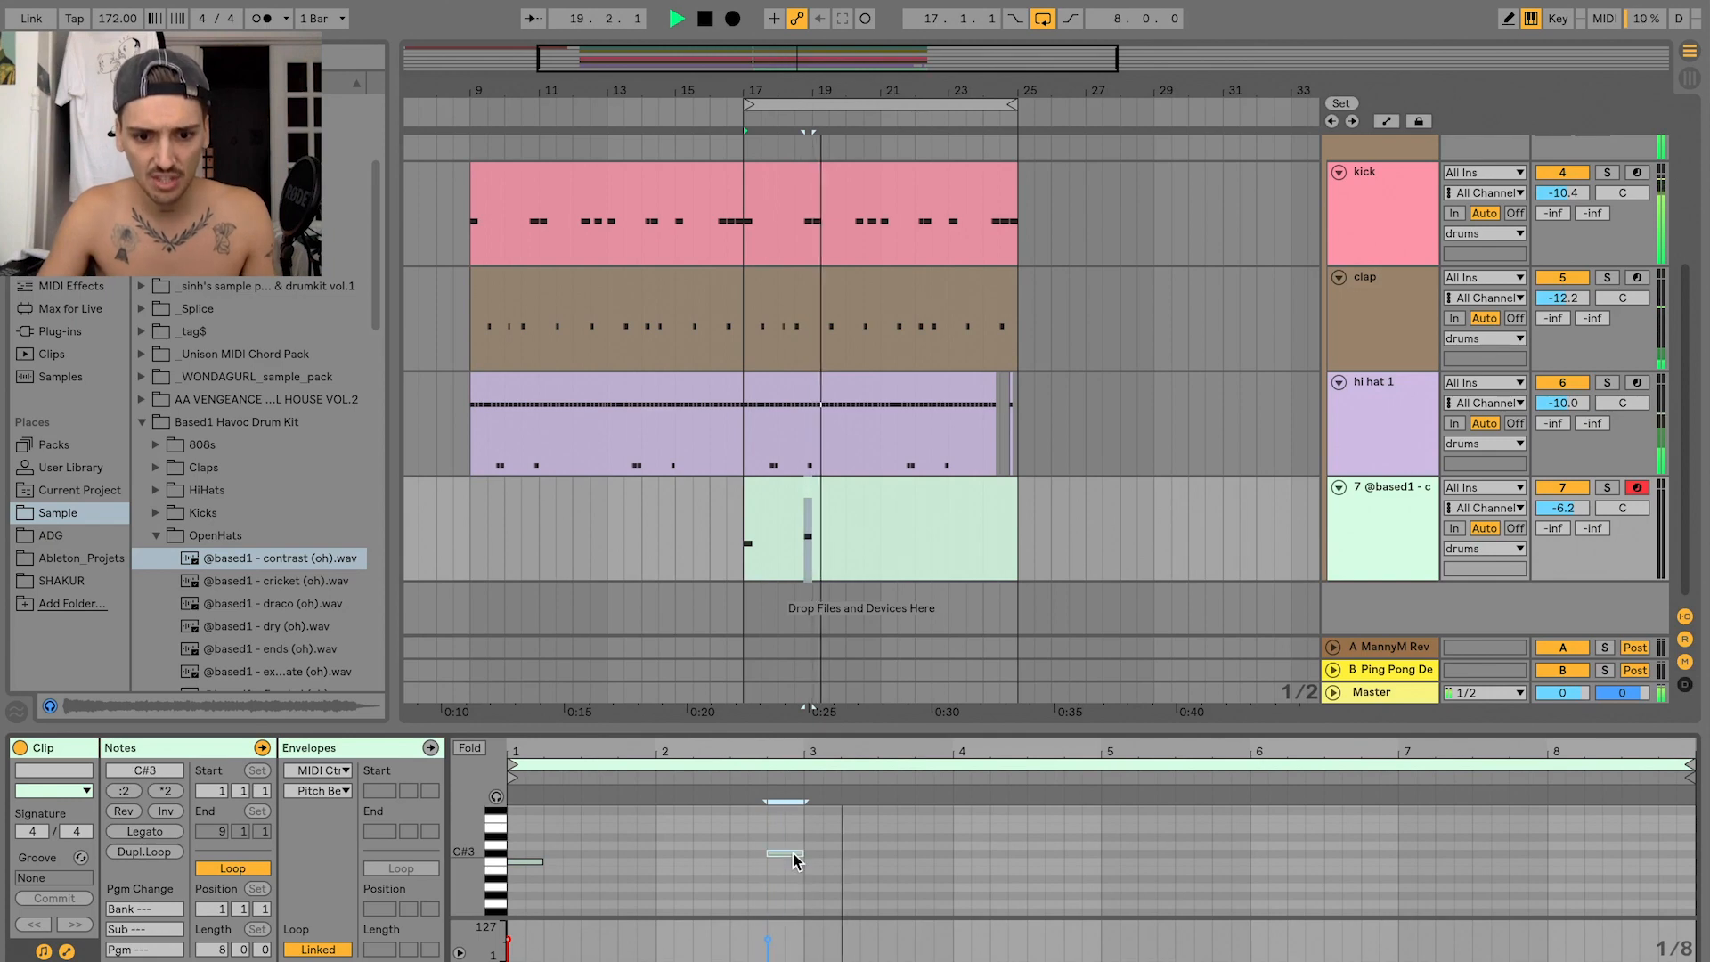
key("space")
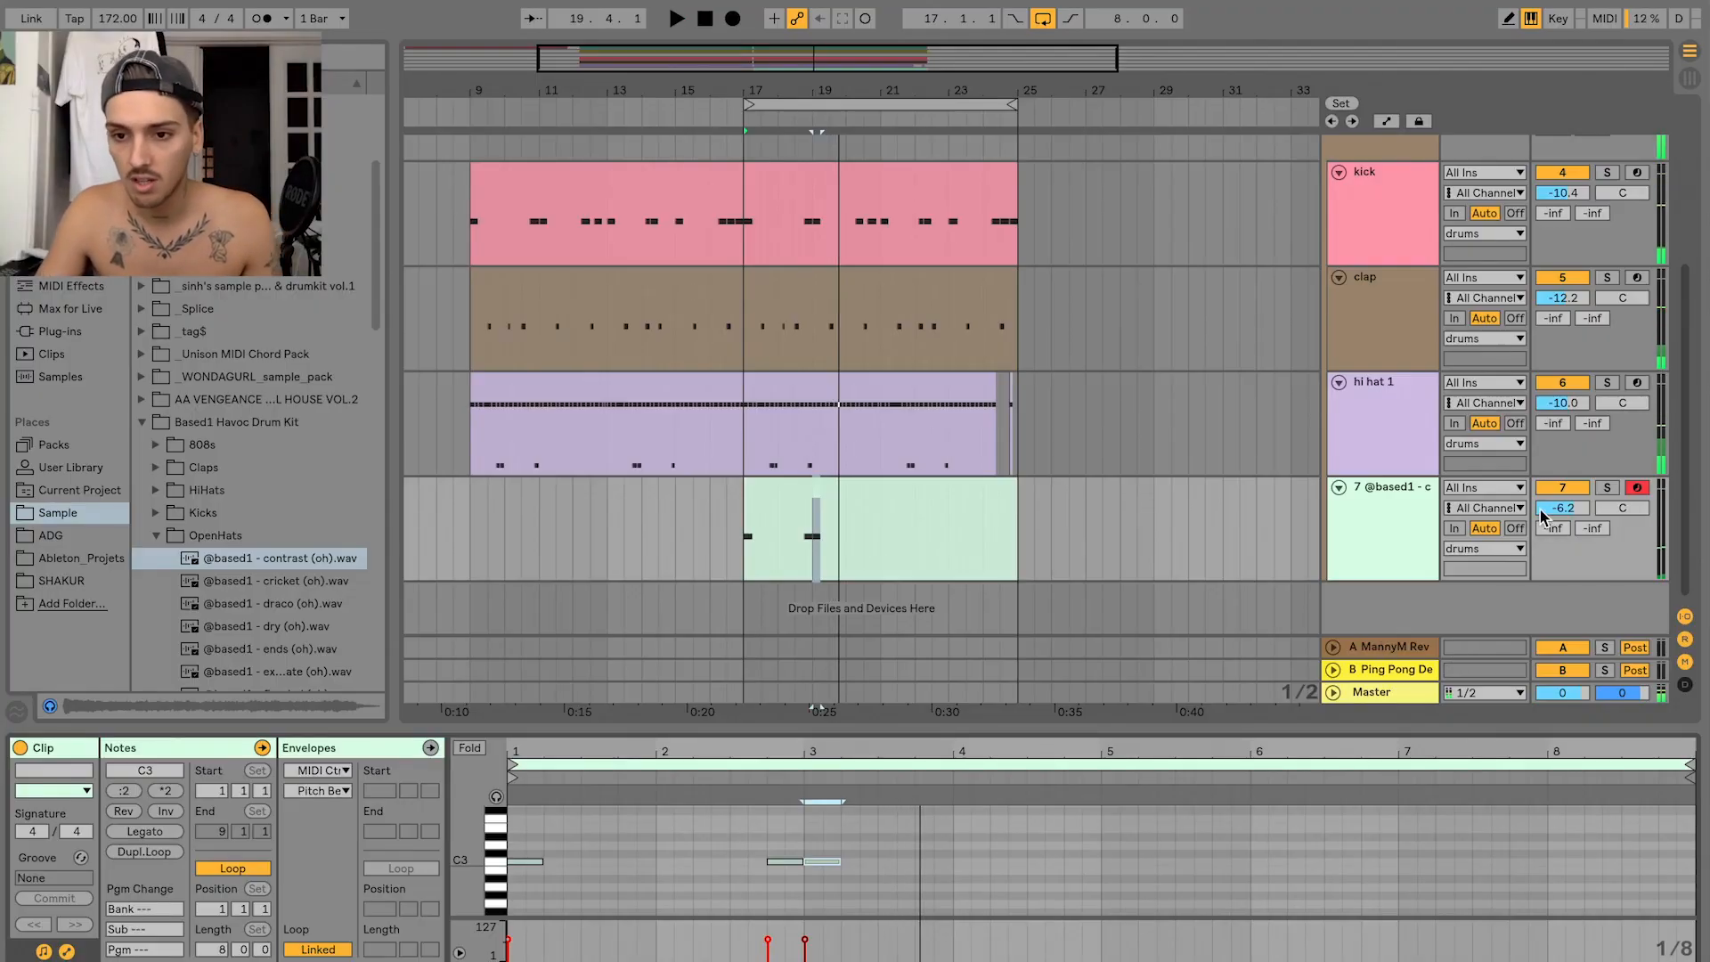
- Lower the open-hat track volume to -10.1 dB while playing the beat from 18.3
left_click_drag(1542, 517, 1542, 535)
left_click(797, 553)
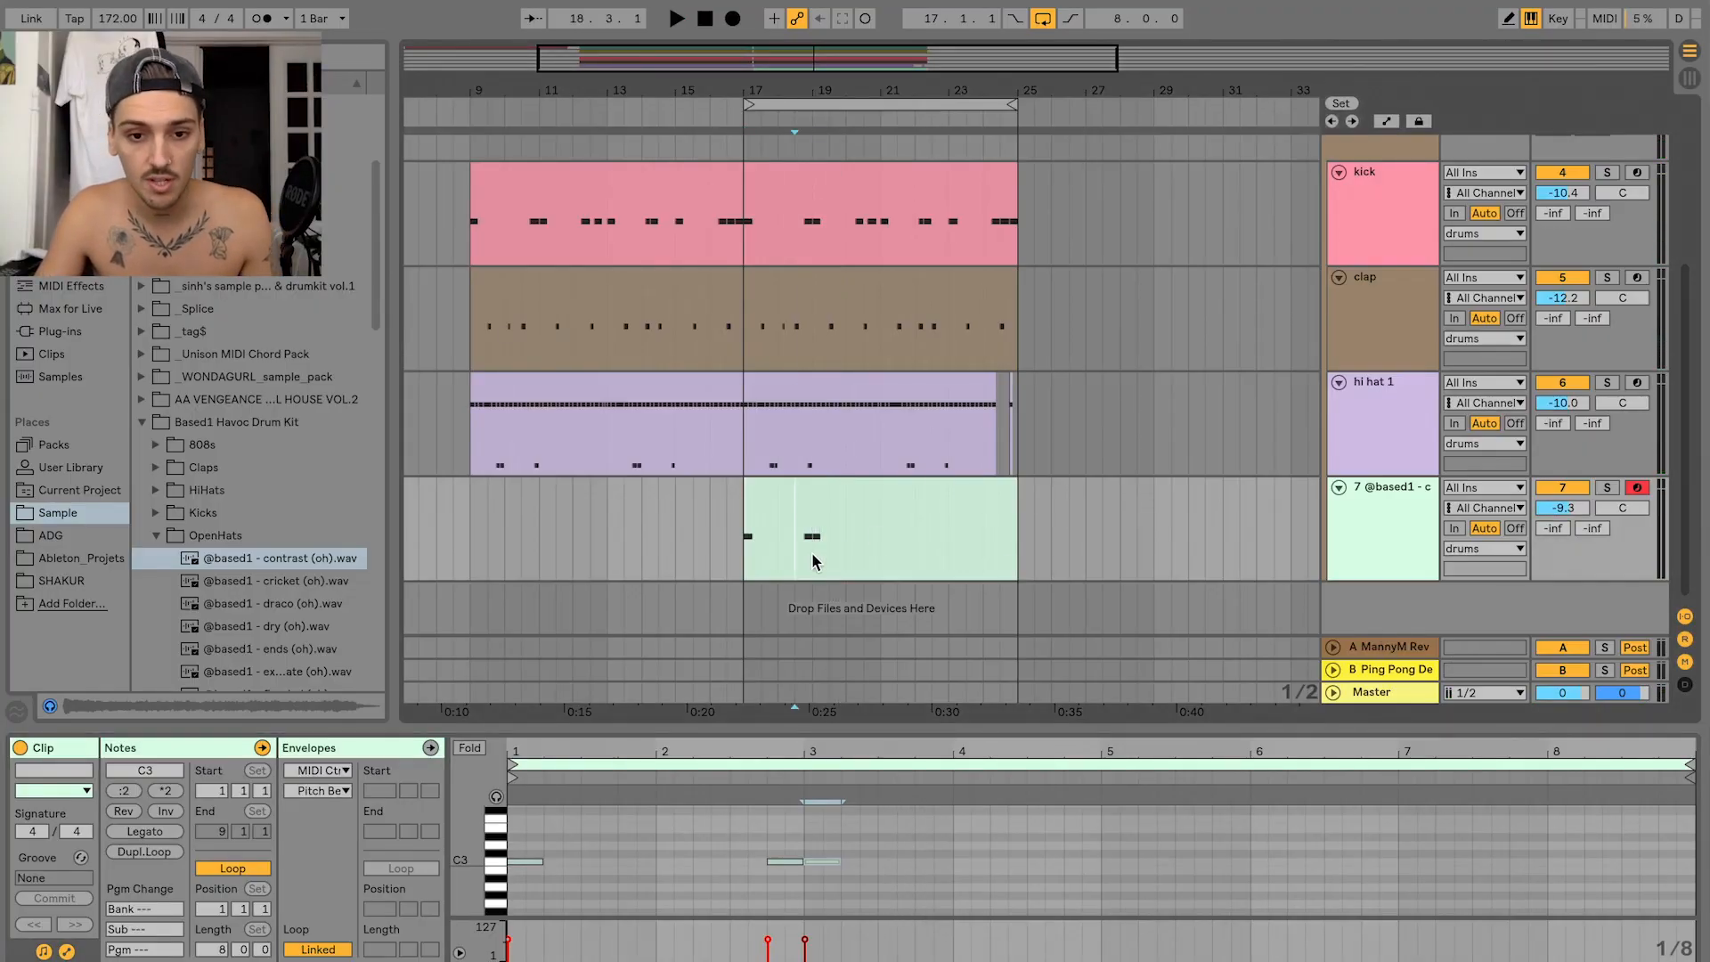
key("space")
scroll(1573, 514, "down", 2)
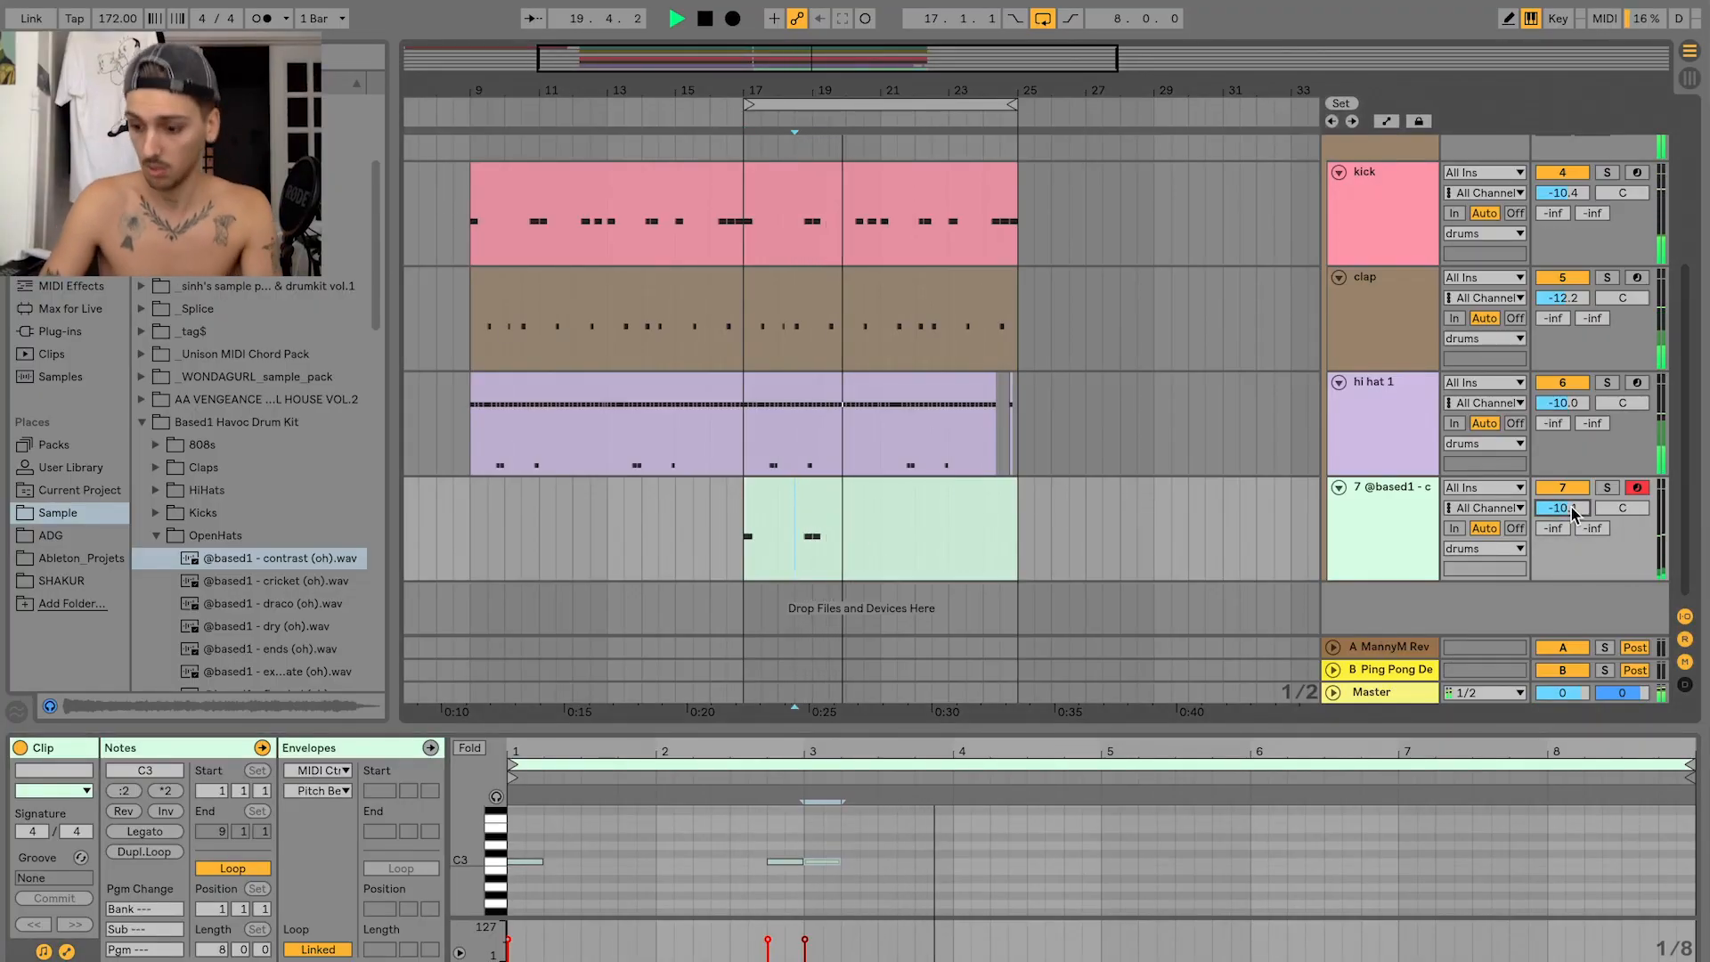
key("space")
key("space")
left_click(820, 862)
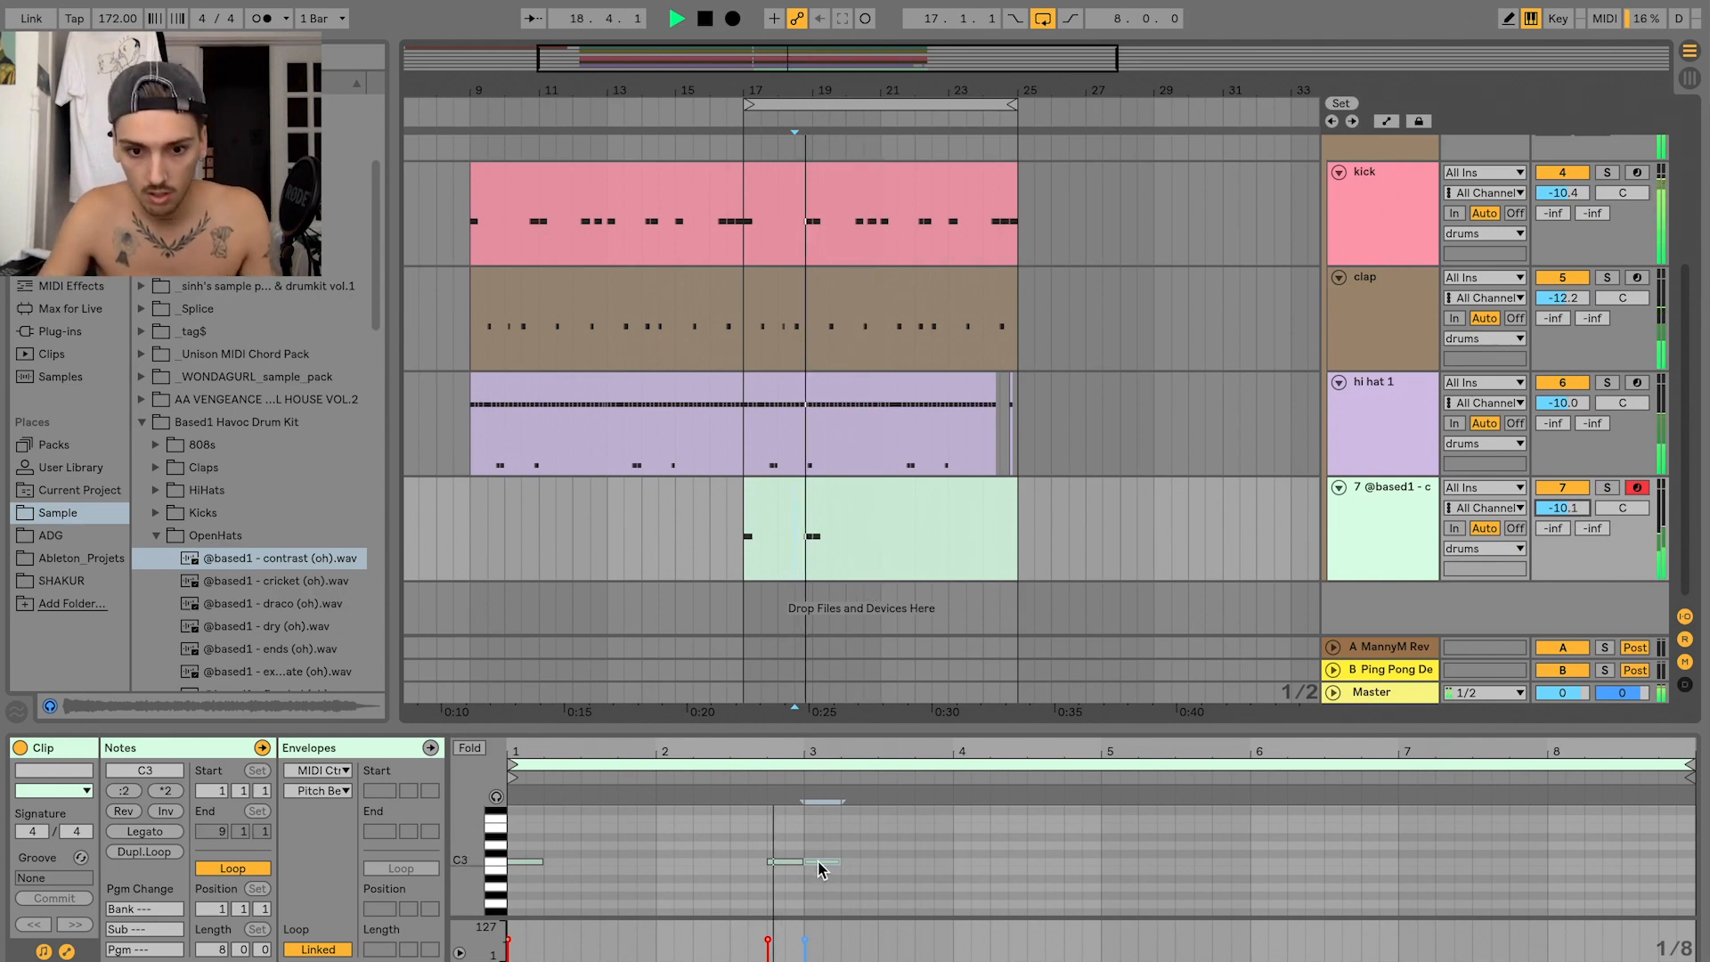
- Extend the open-hat pattern with C3 notes at 4.2 and 5, a shorter one at 5.4, and another at 6.1.3
left_click_drag(821, 870, 1145, 868)
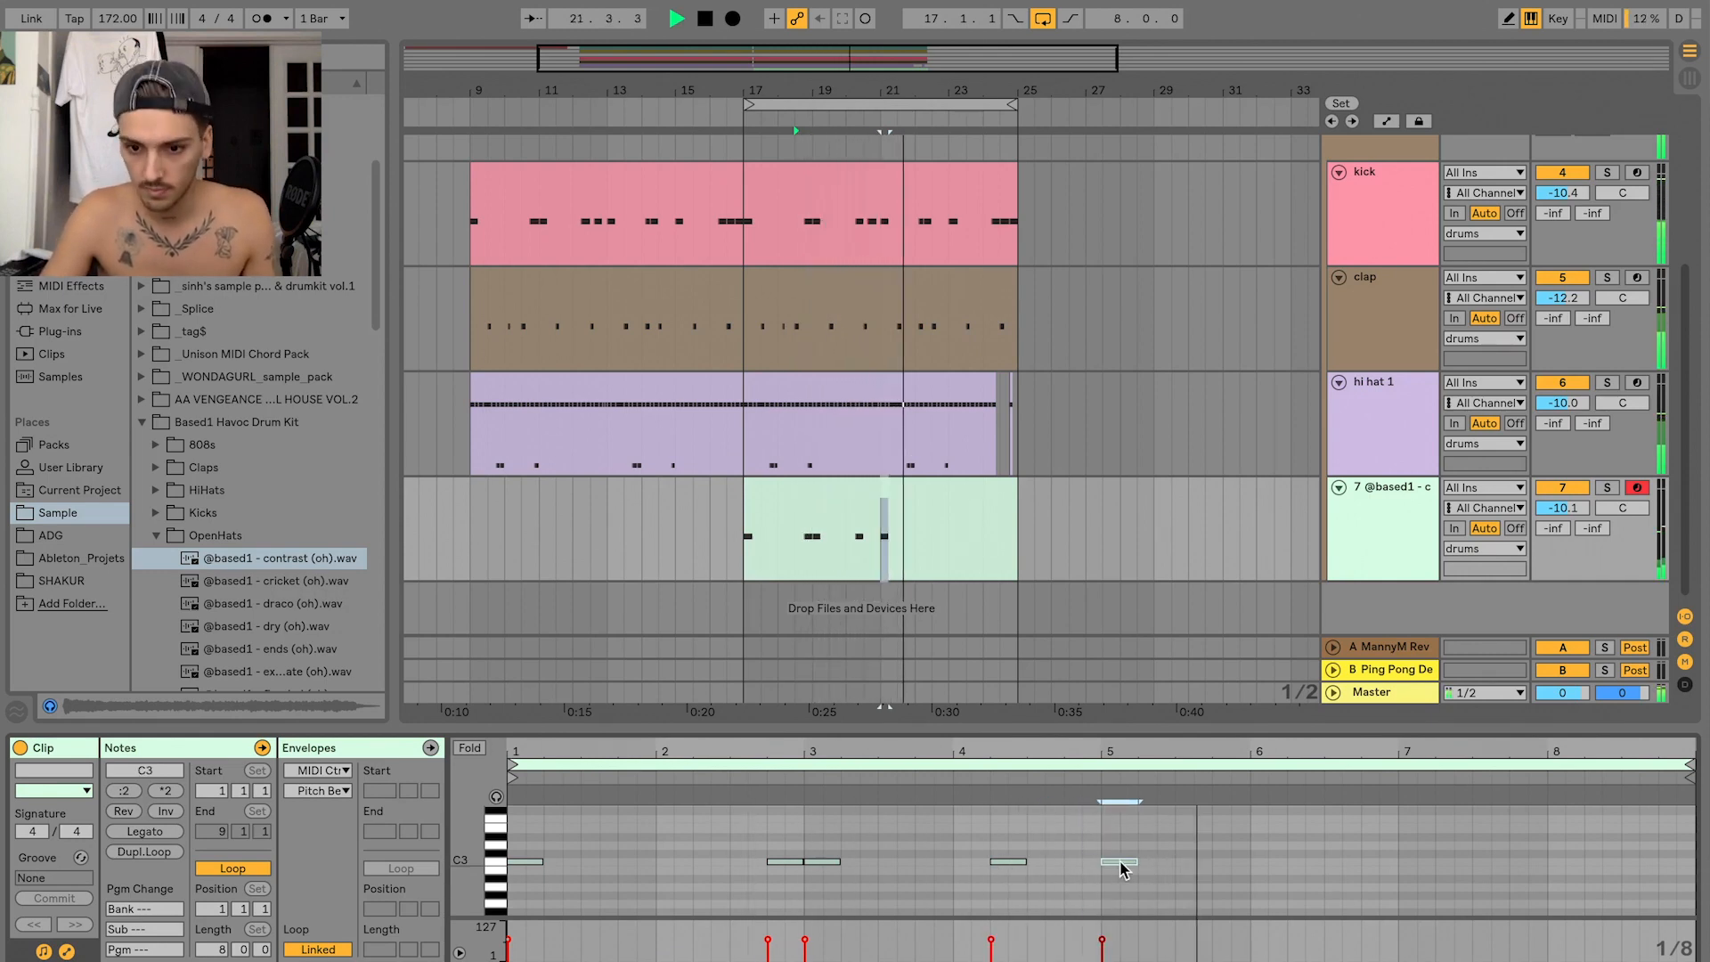
left_click_drag(1123, 870, 1245, 870)
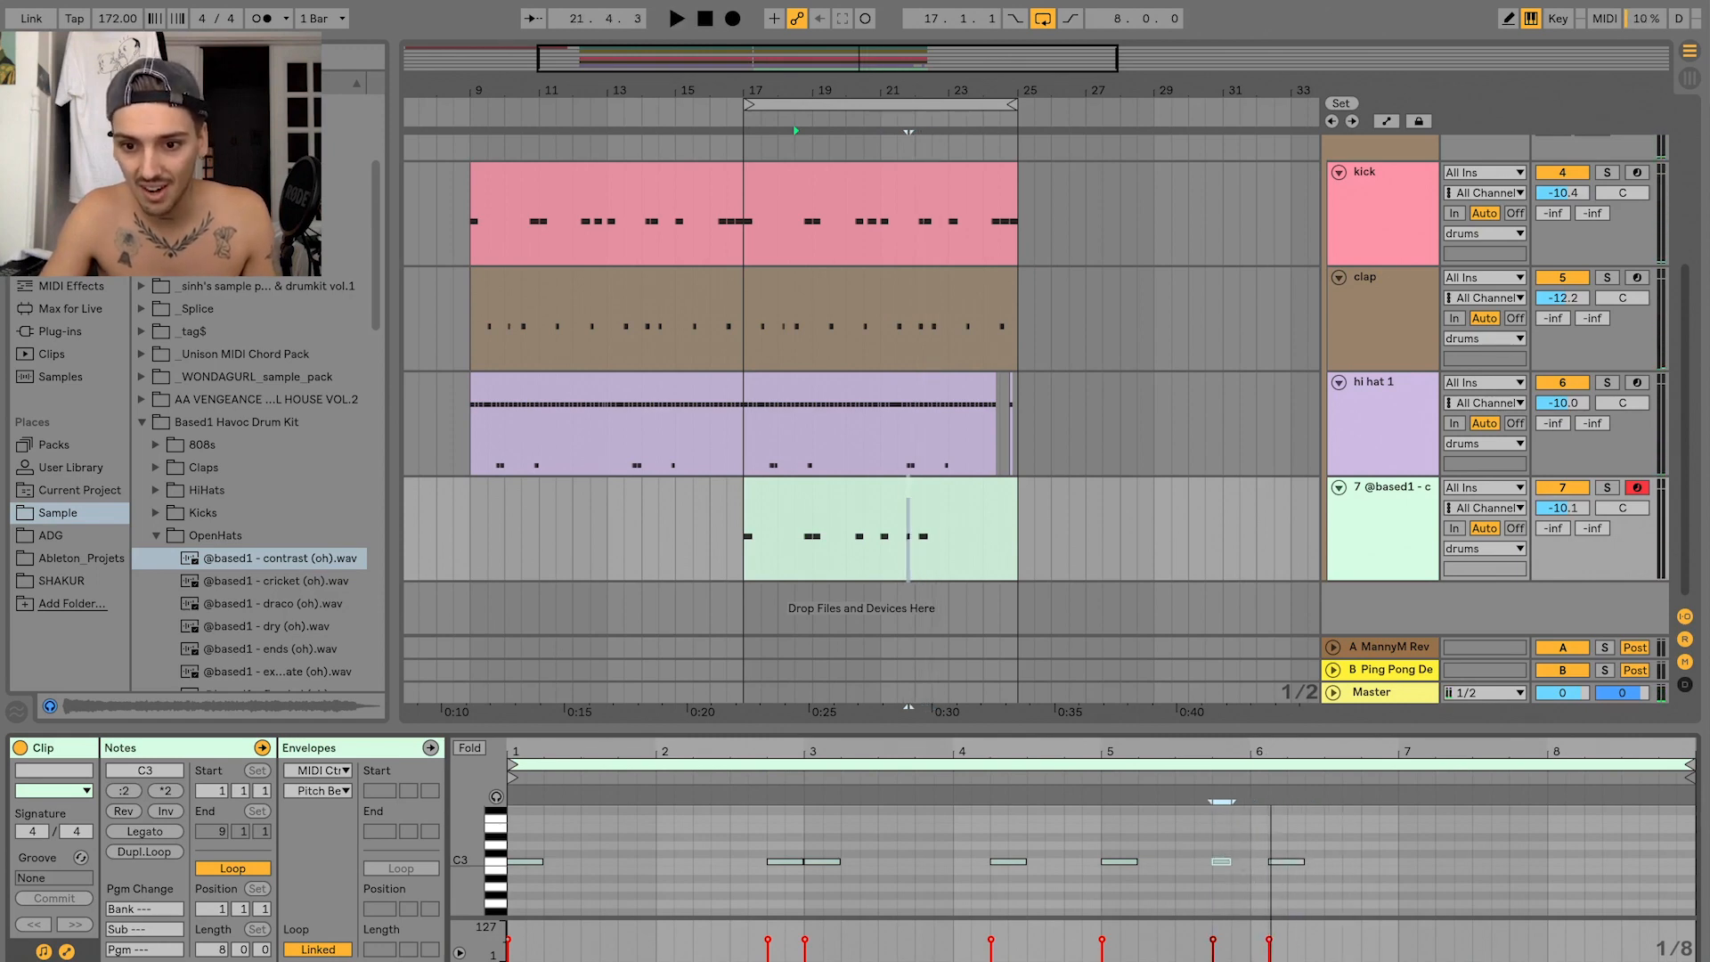
left_click_drag(1271, 751, 1271, 779)
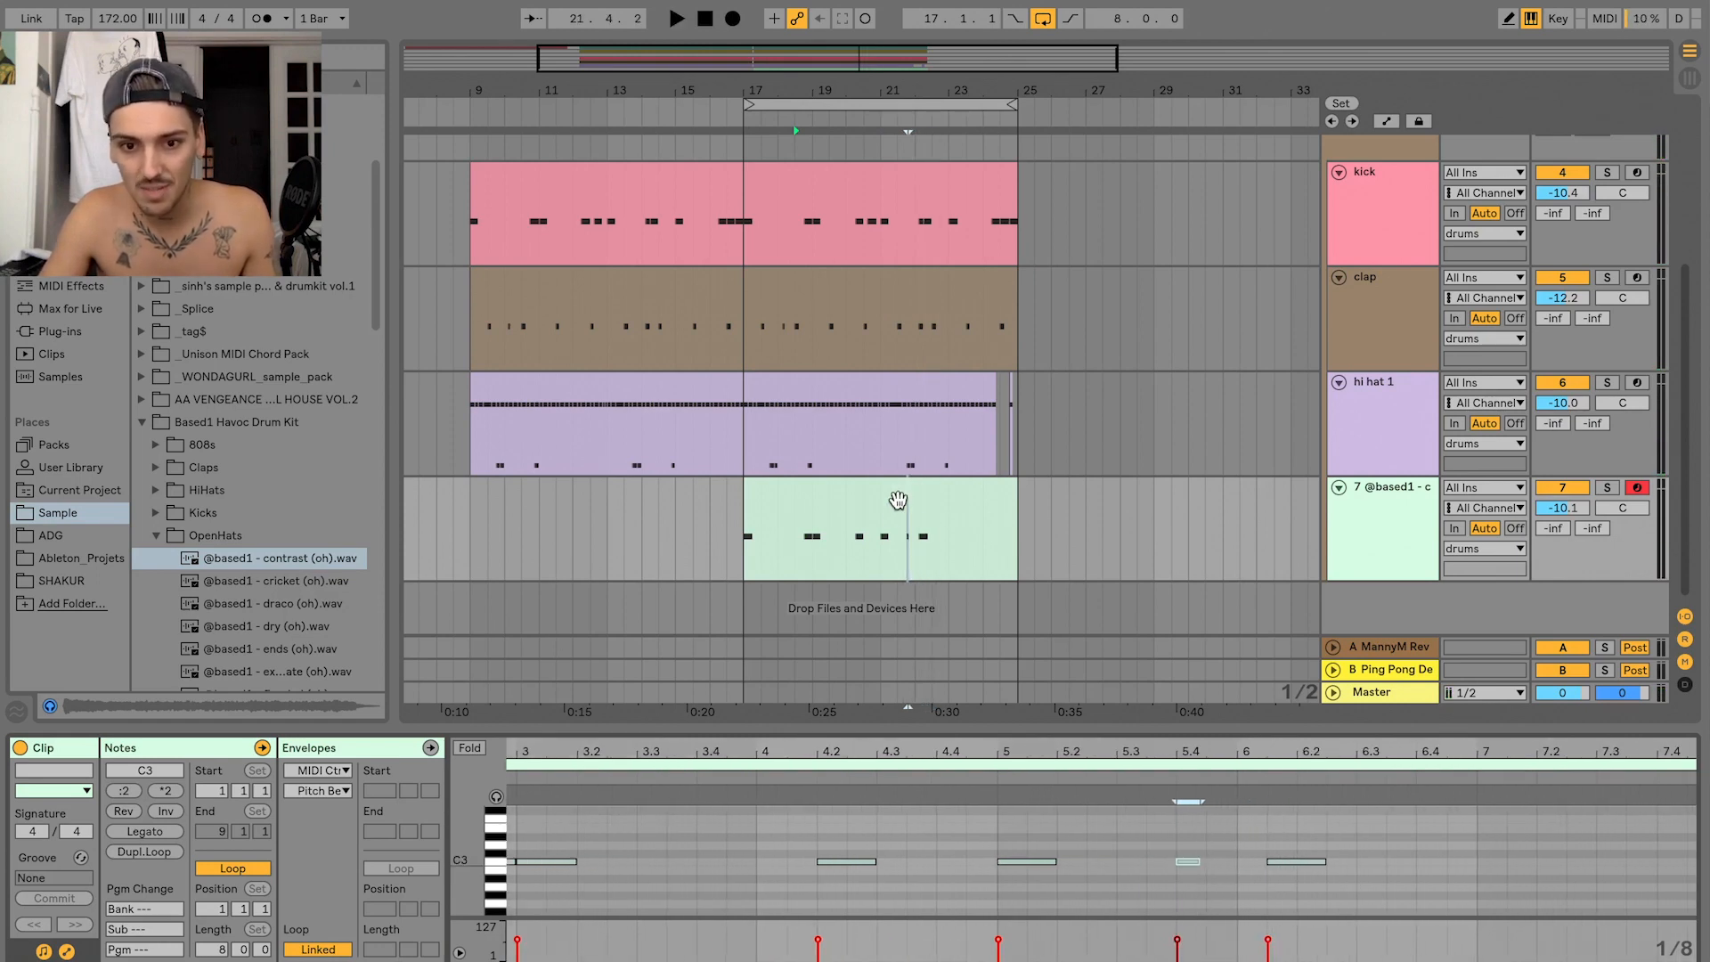
- Shift the last two open-hat notes to 5.4.3 and 6.2, and add a one-beat C3 note at 7.3
left_click(878, 567)
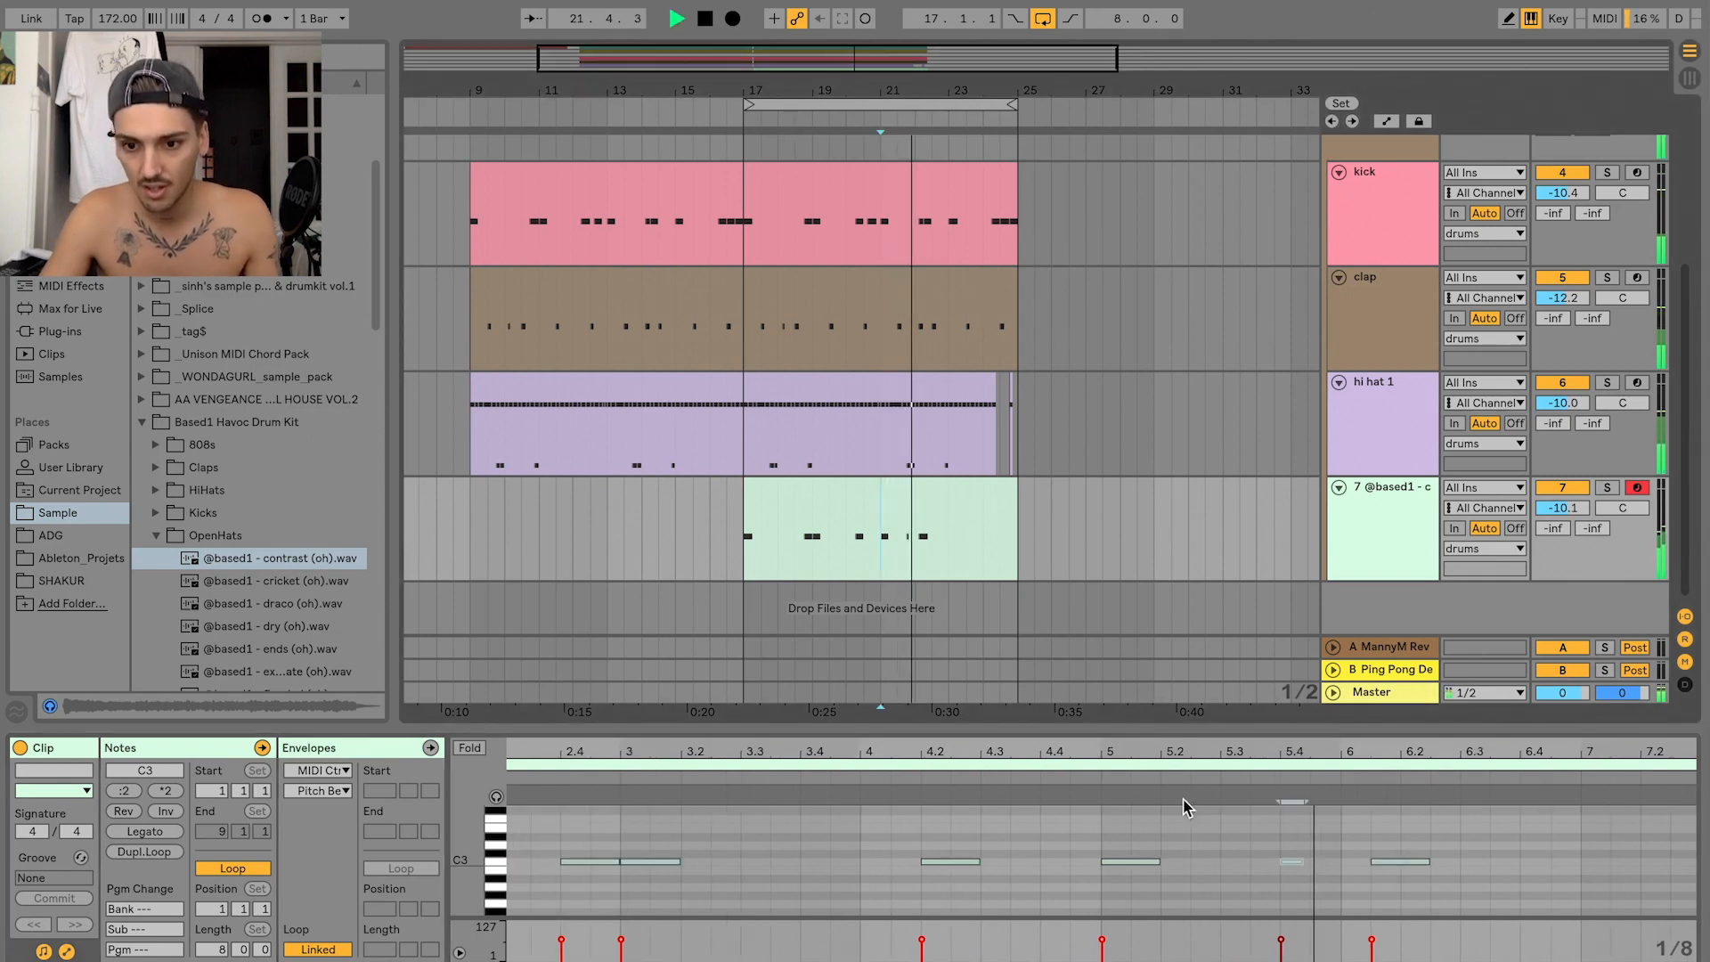
left_click_drag(1296, 870, 1427, 867)
key("minus")
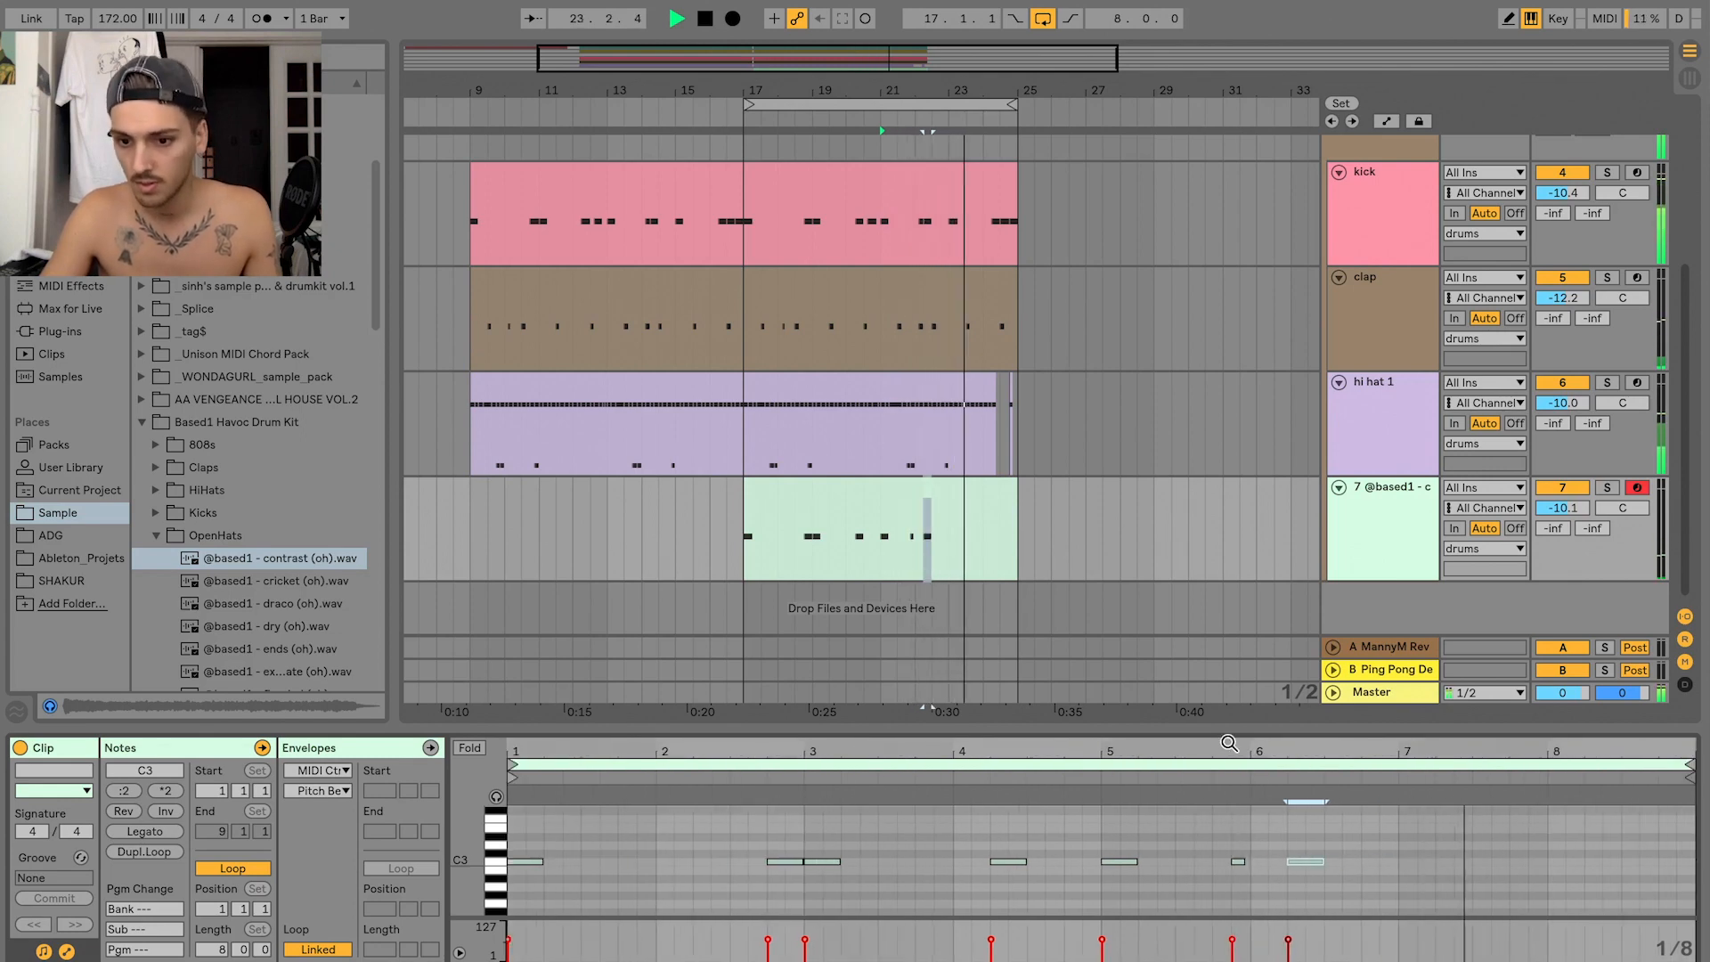
left_click_drag(1312, 870, 1496, 869)
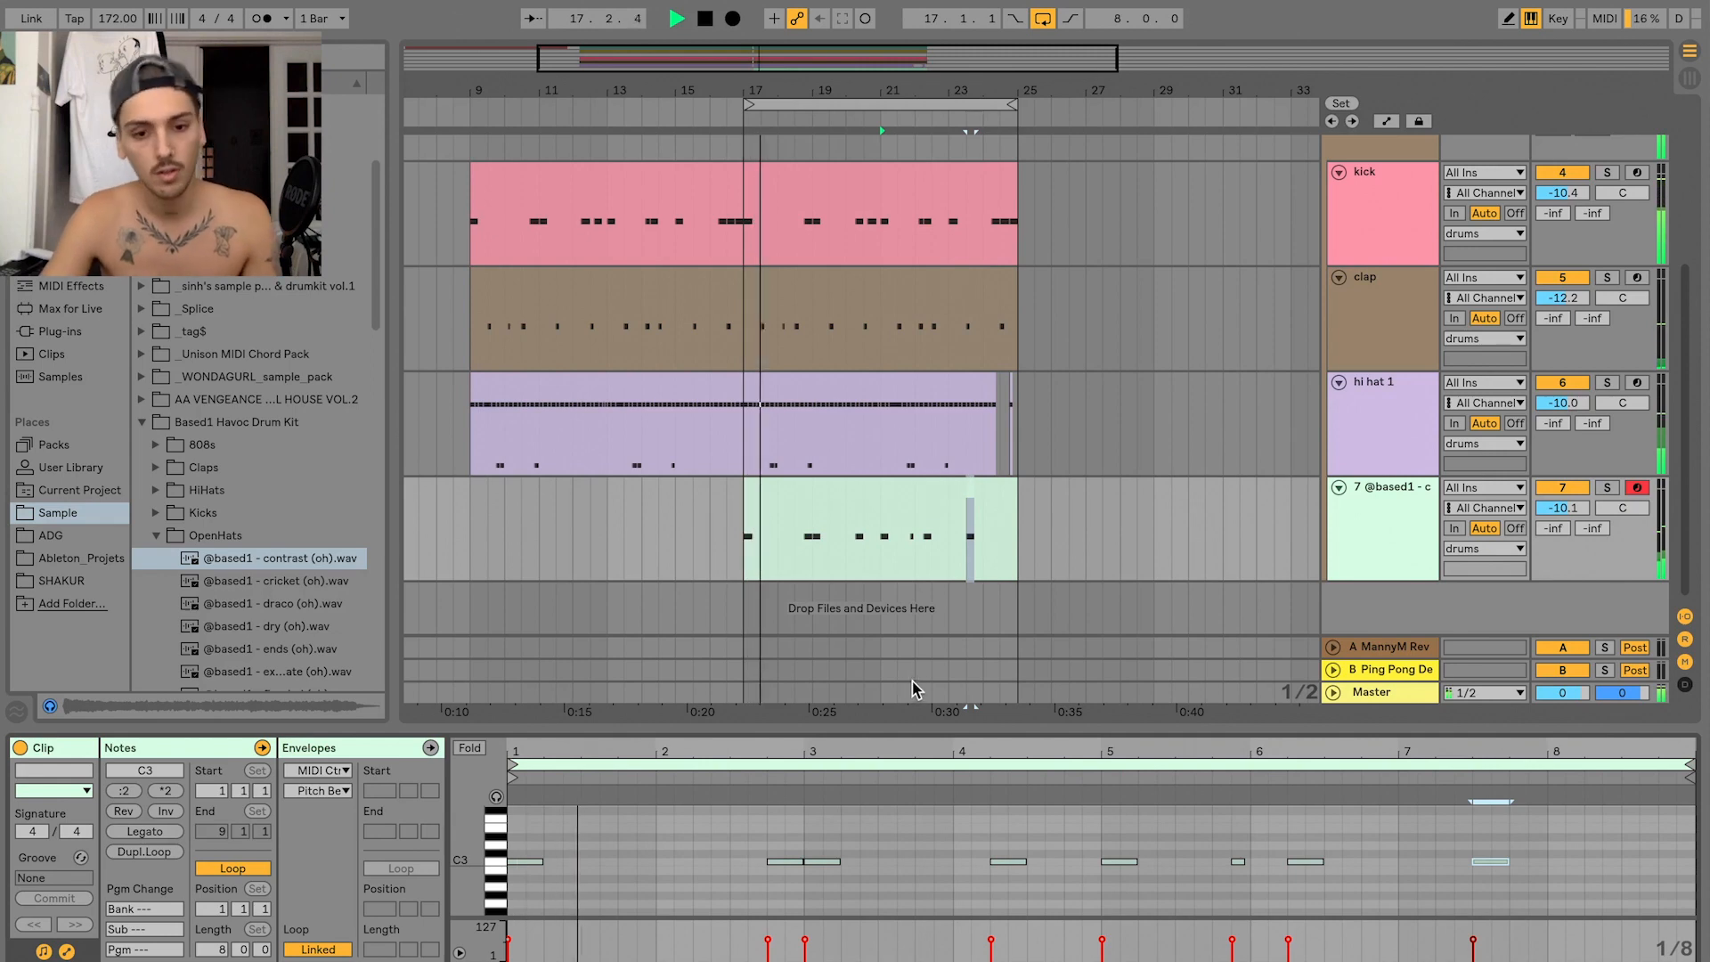
- Lower the open-hat track volume to -11.4 dB and hide the clip editor
key("space")
scroll(1568, 508, "down", 3)
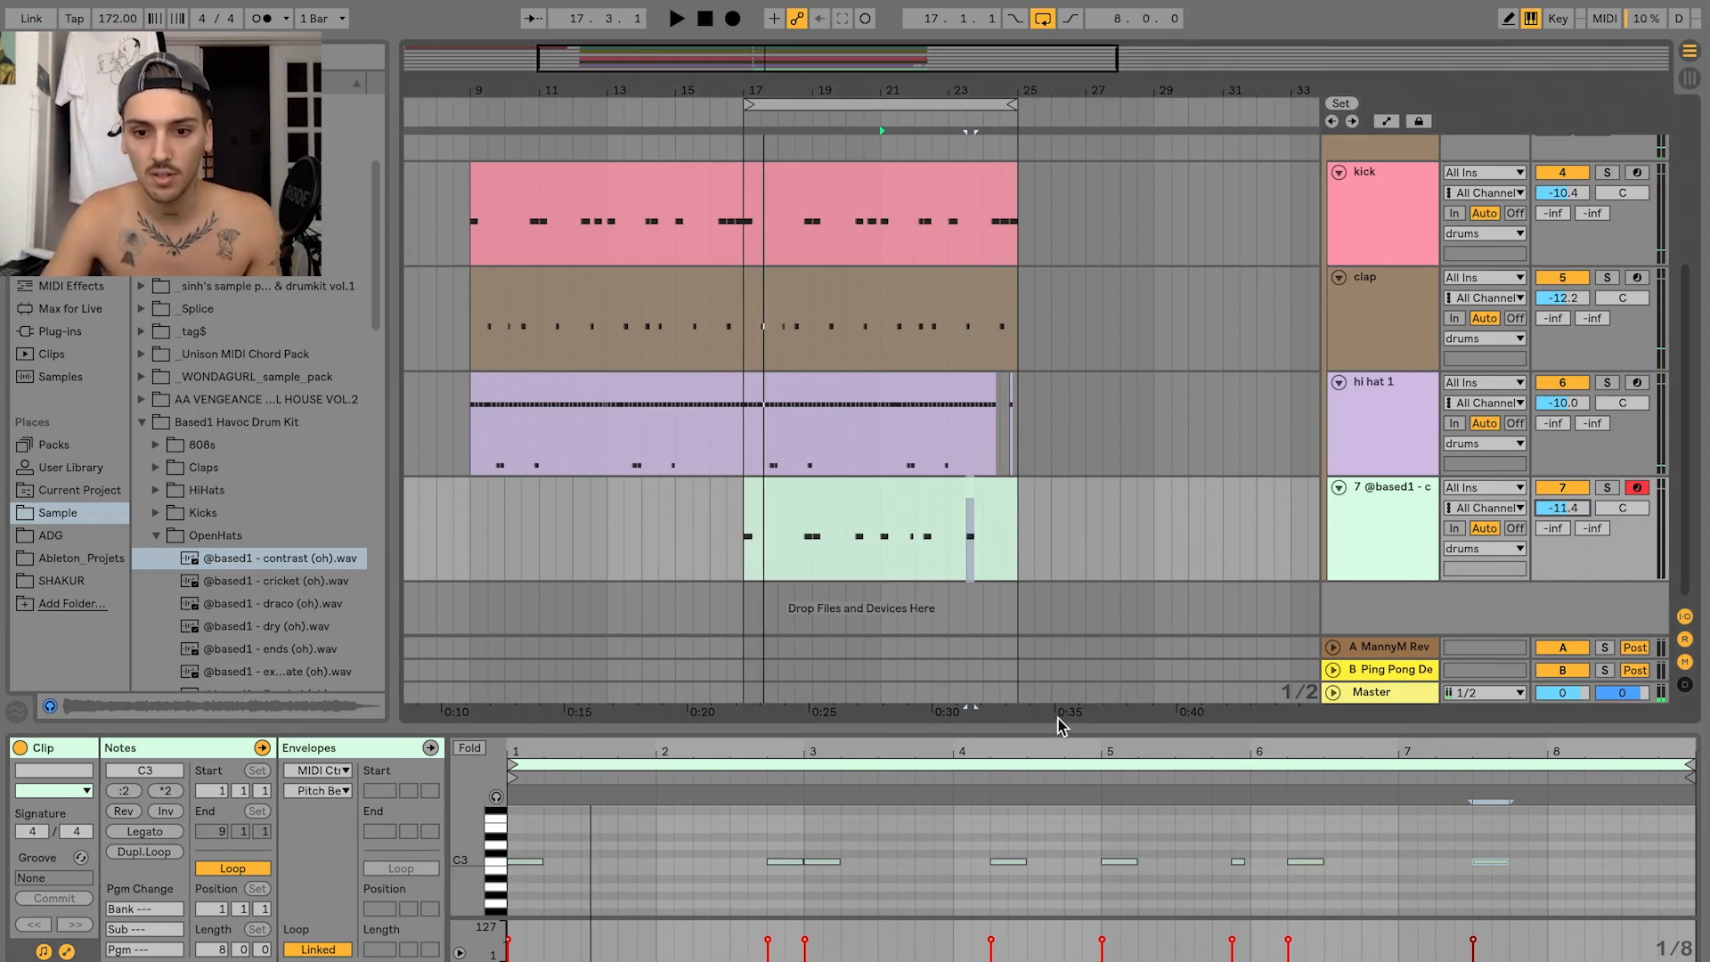
left_click_drag(1060, 729, 1060, 958)
key("minus")
key("minus")
key("minus")
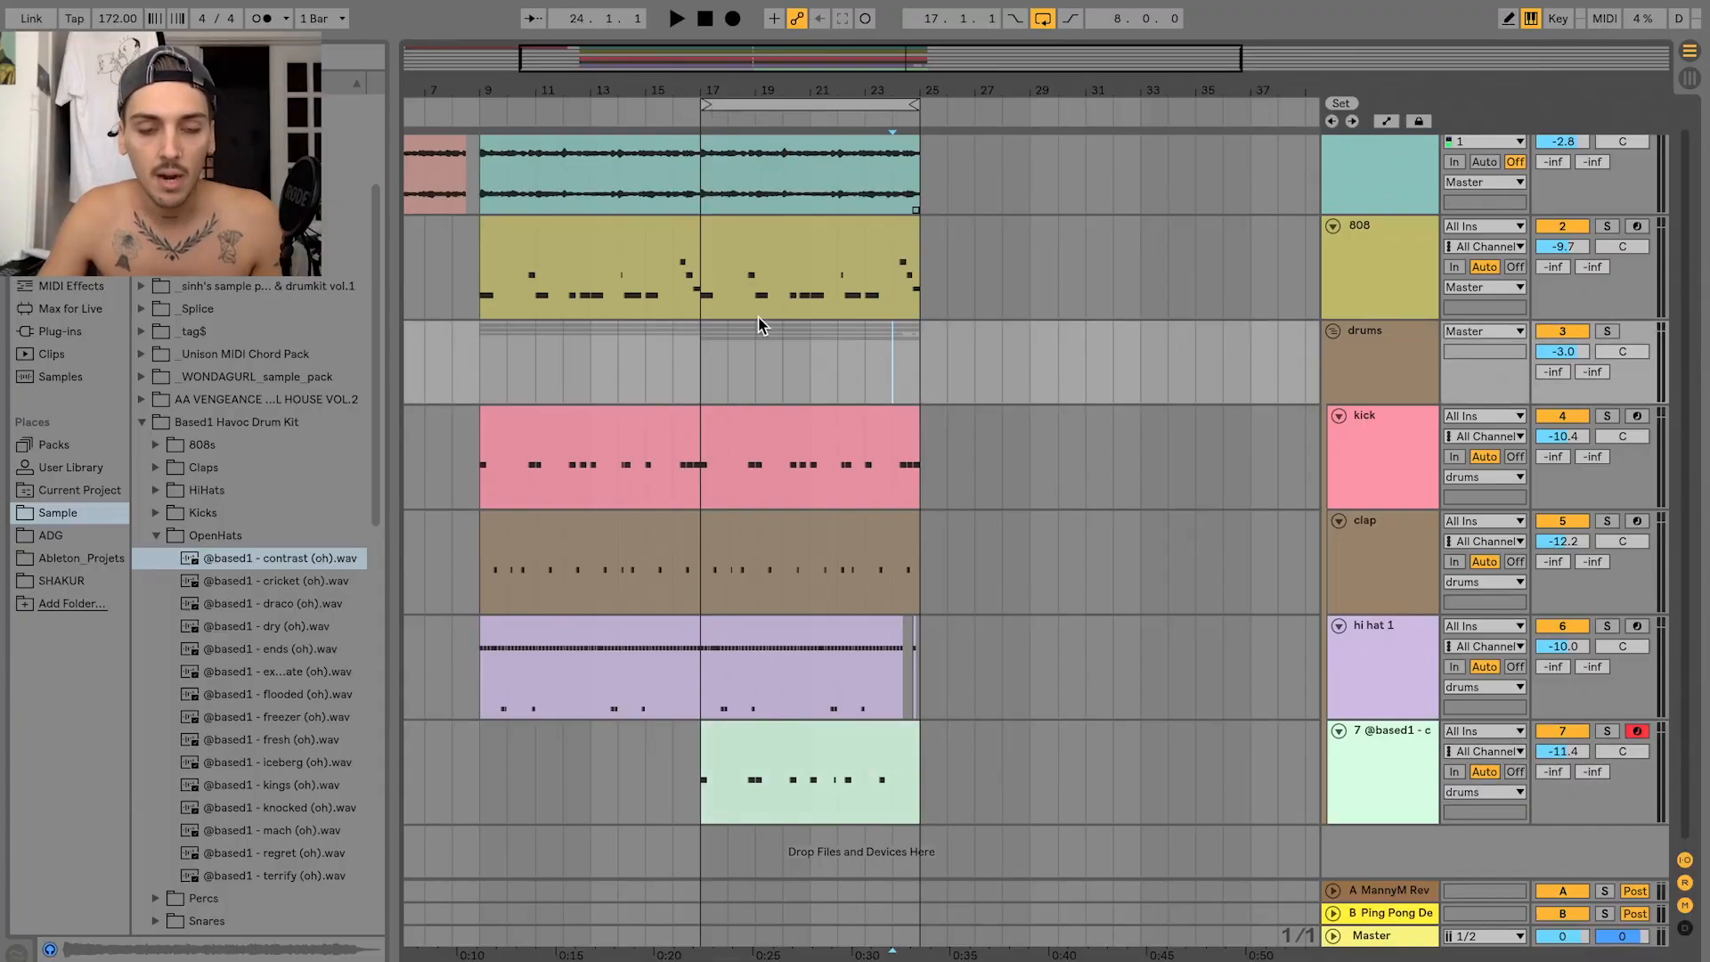
- Copy the guitar, 808, kick, clap and hi-hat material of bars 9 to 17 to bar 25
scroll(752, 312, "left", 5)
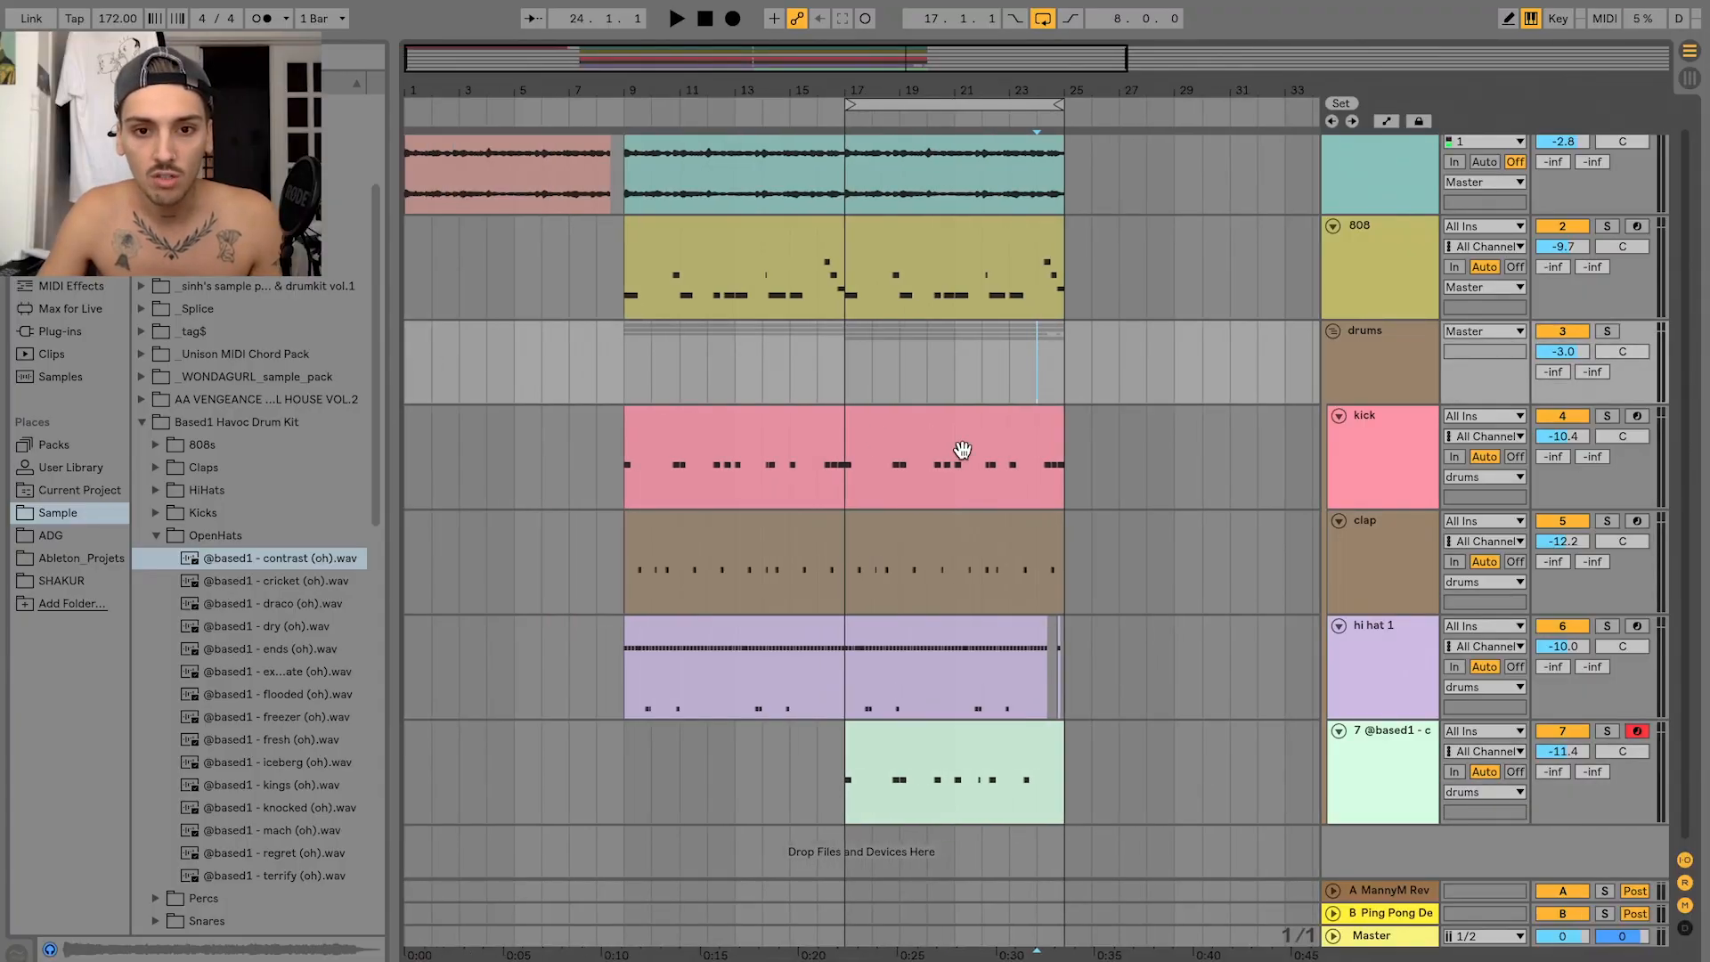
scroll(962, 450, "right", 3)
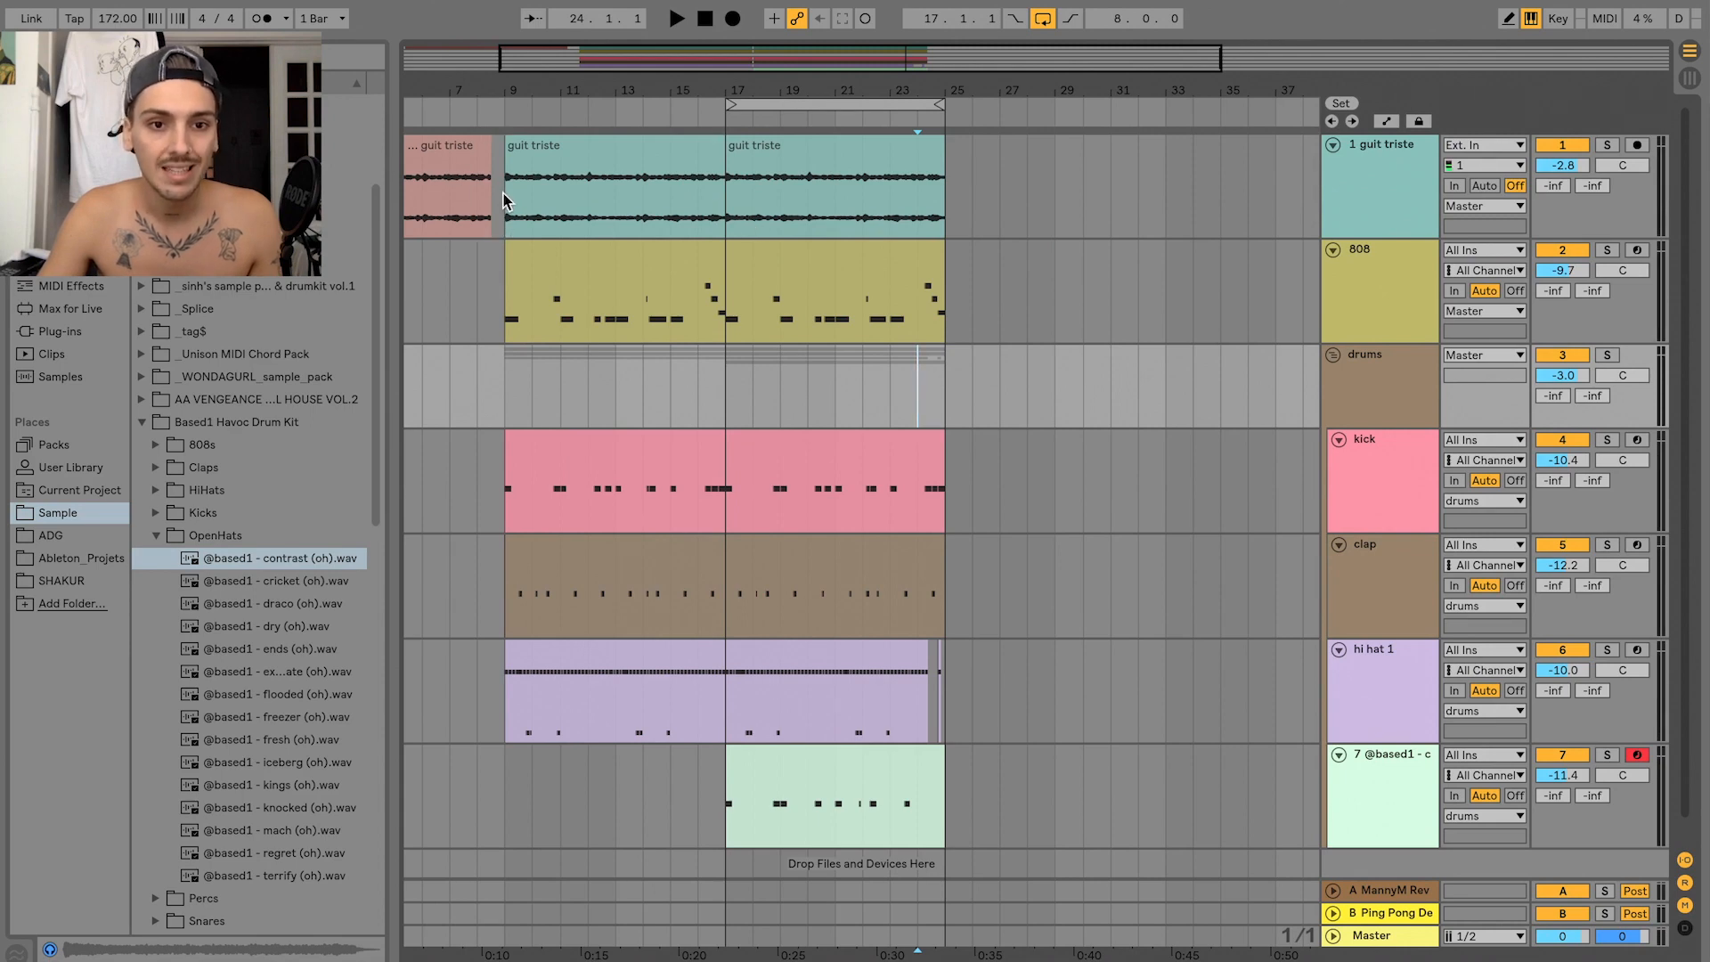
left_click_drag(503, 200, 726, 642)
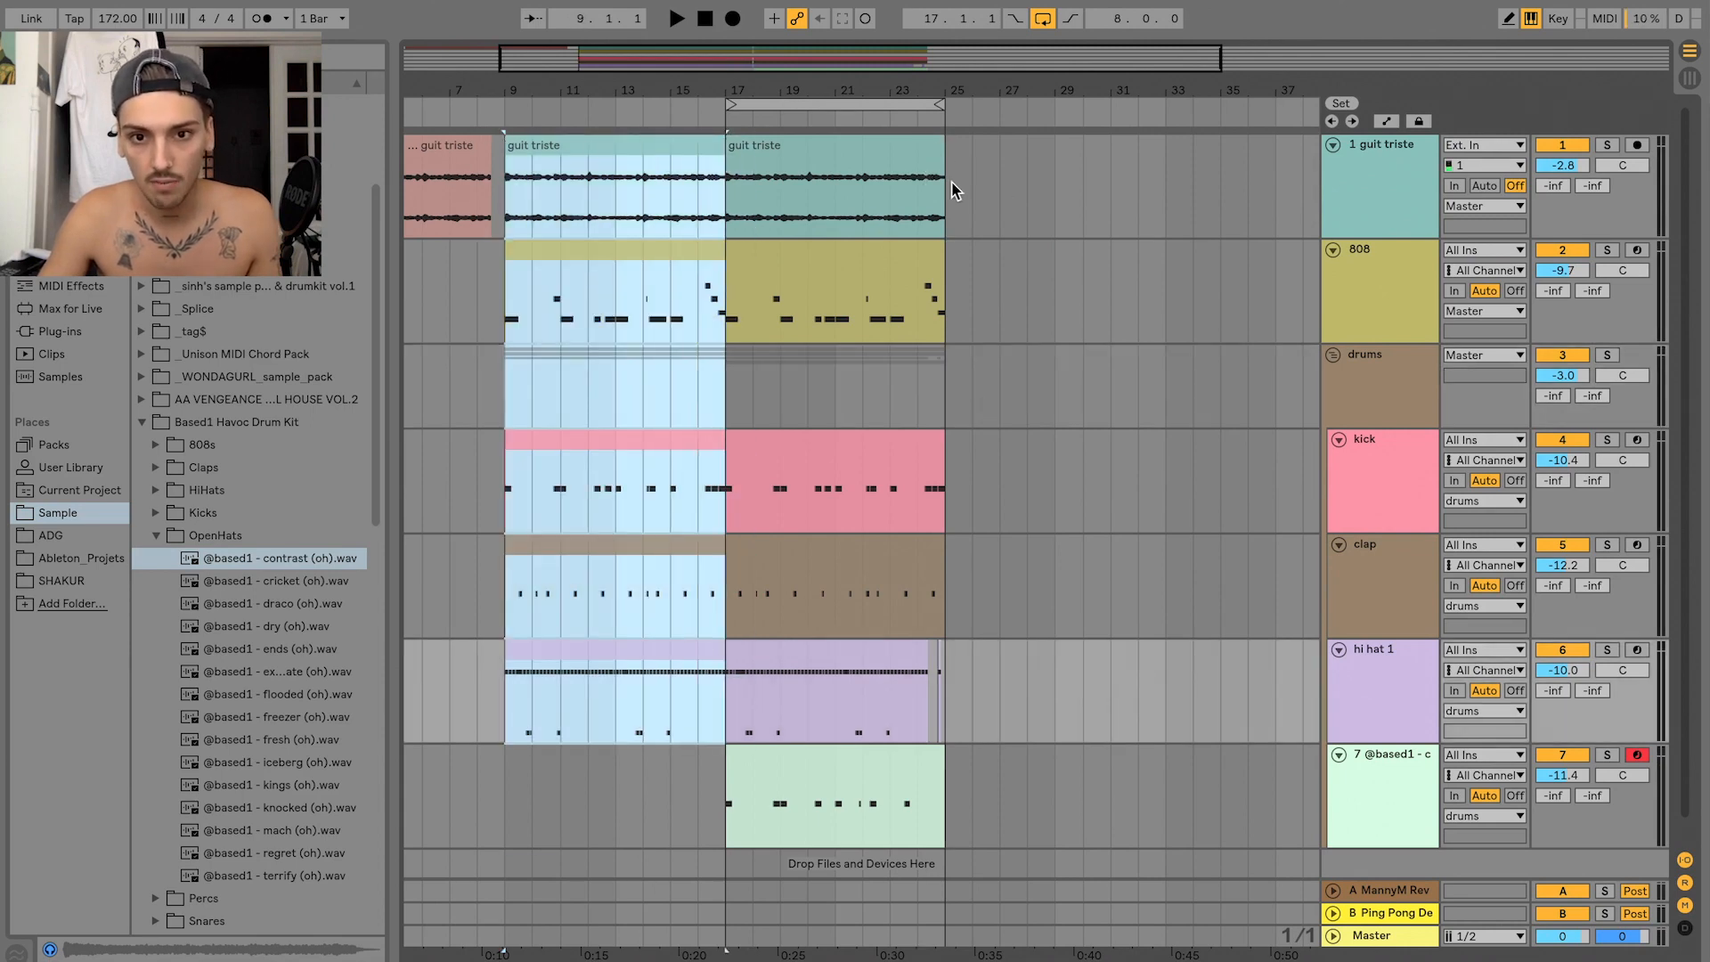
key("ctrl+d")
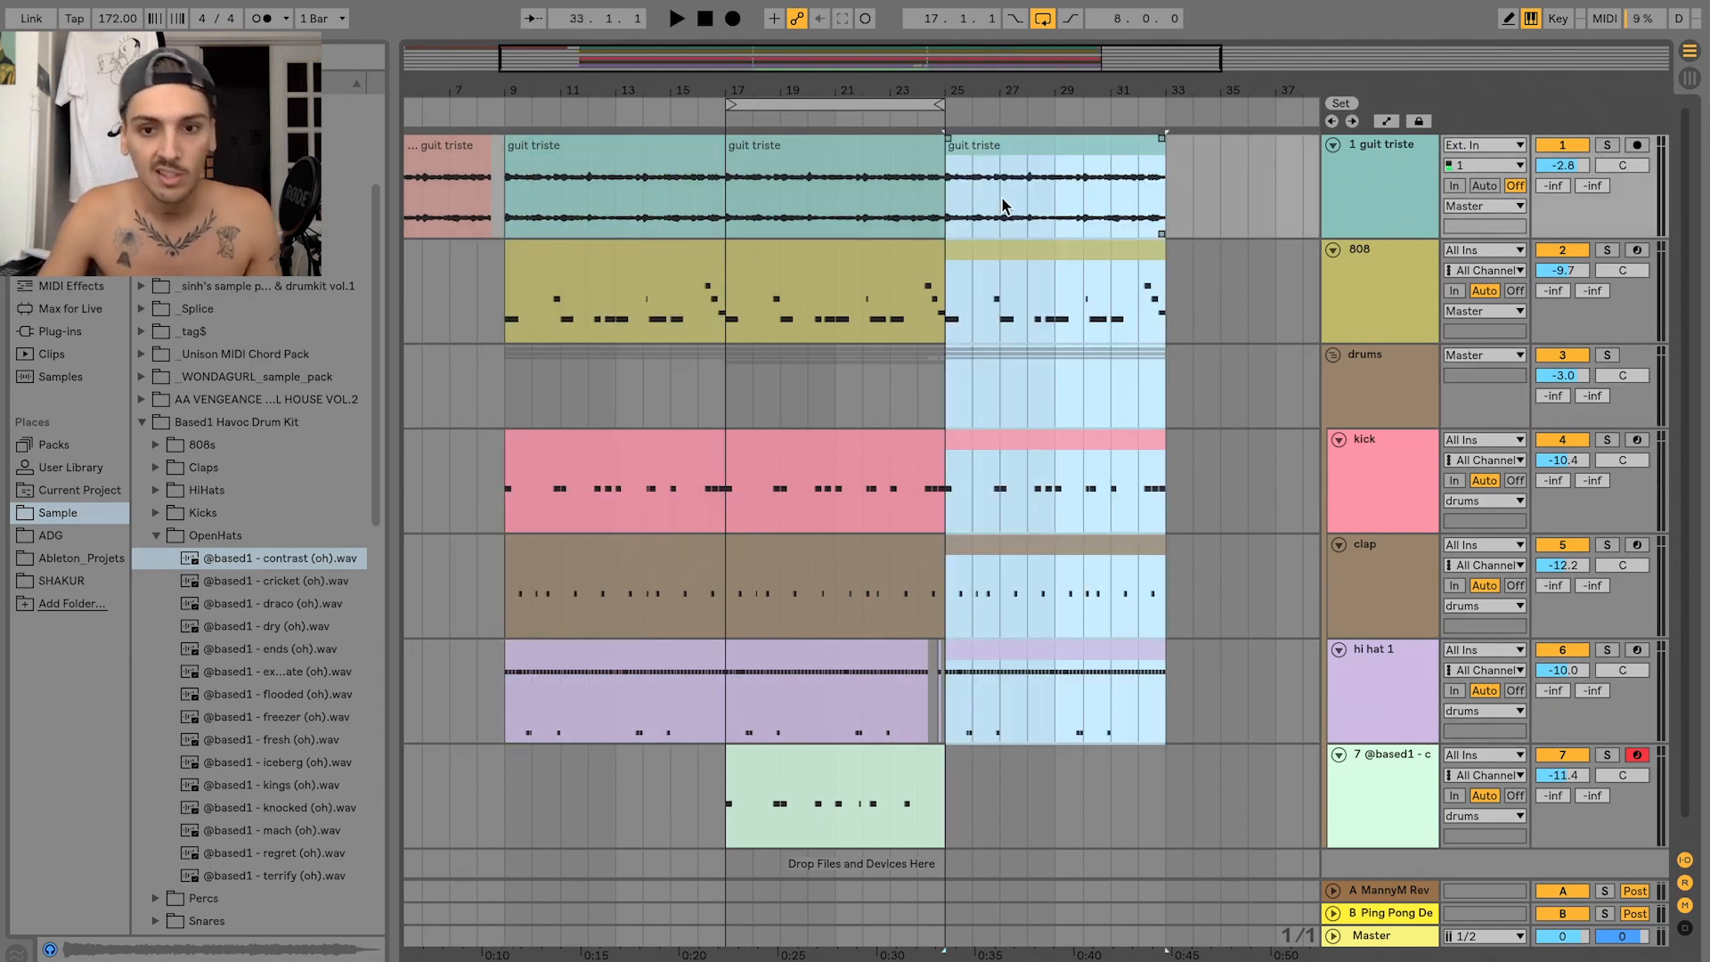
- Delete the copied 808 and kick clips between bars 25 and 33
left_click(1000, 272)
key("Delete")
left_click(1004, 454)
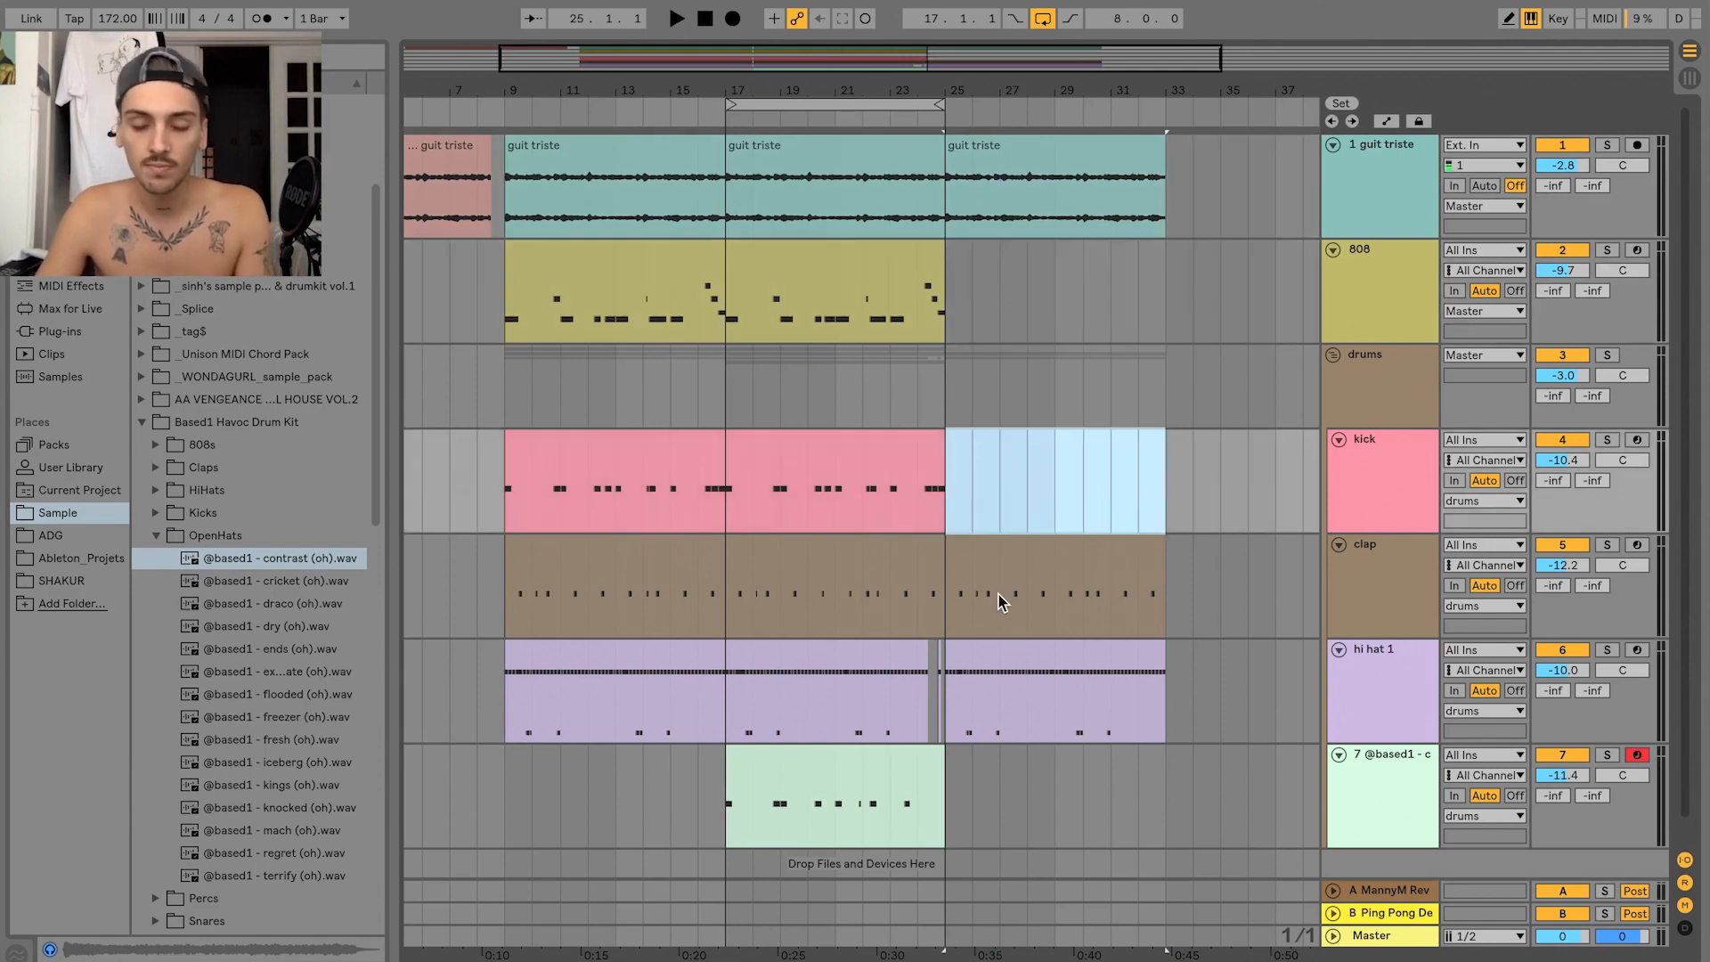
- Set the loop from bar 1 to bar 35 and play the arrangement from the start through the new section
scroll(704, 499, "left", 3)
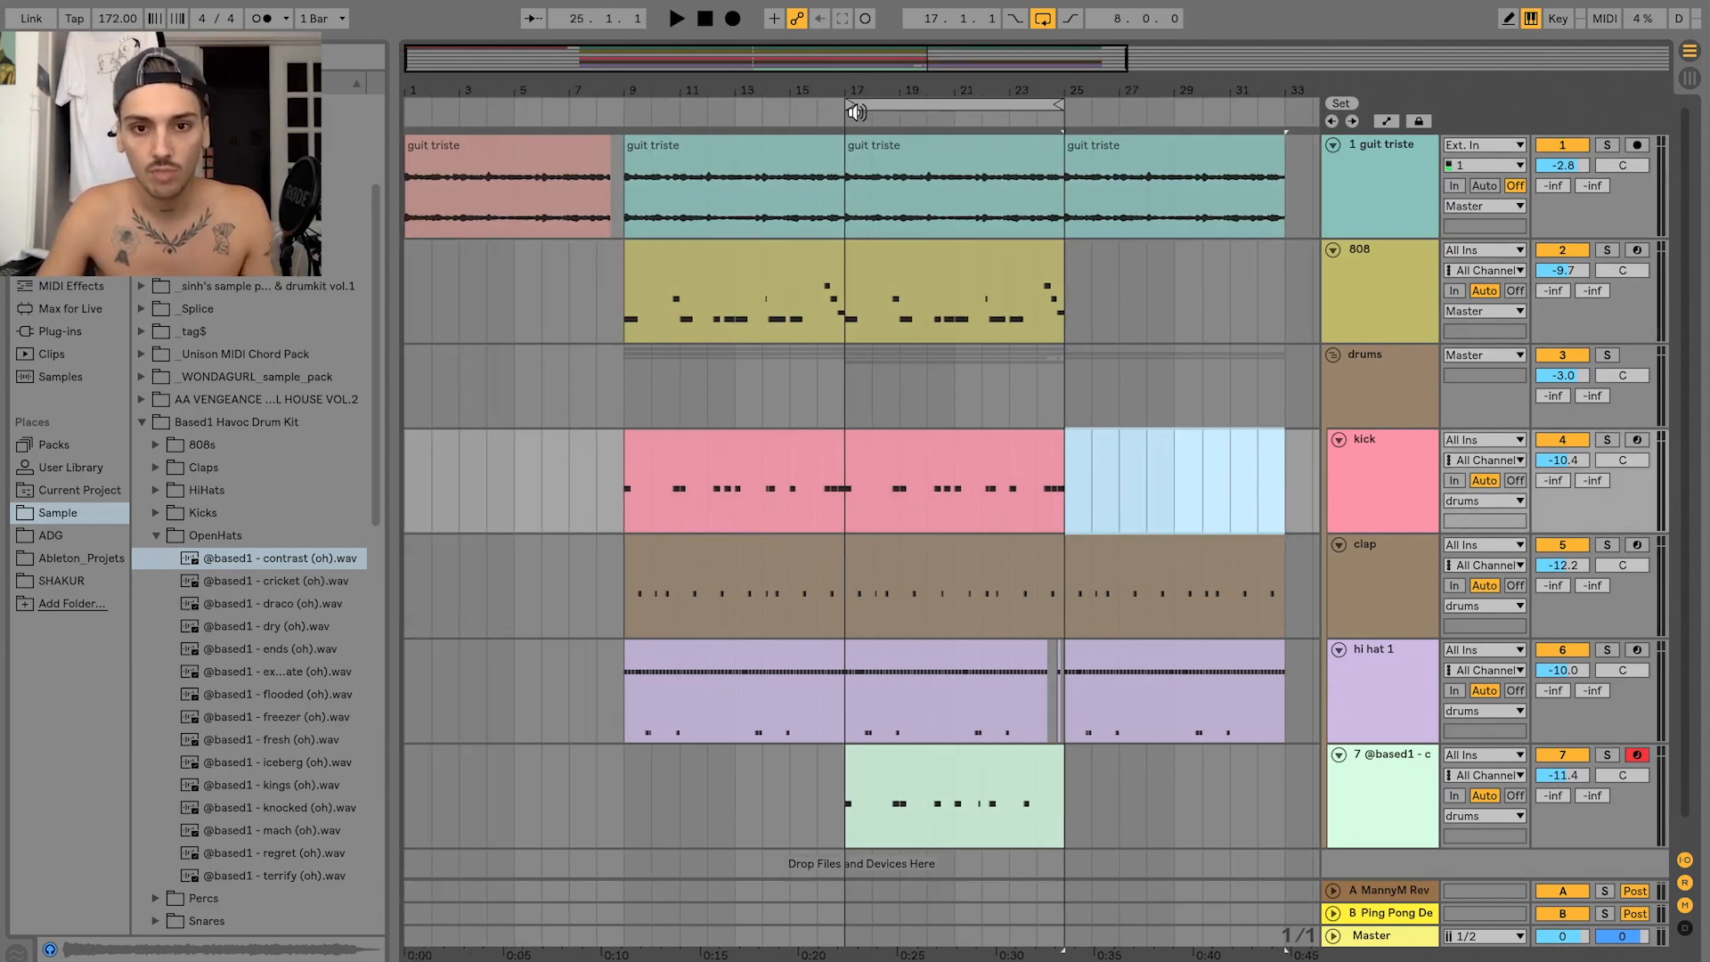
left_click_drag(853, 106, 408, 105)
left_click_drag(592, 49, 916, 92)
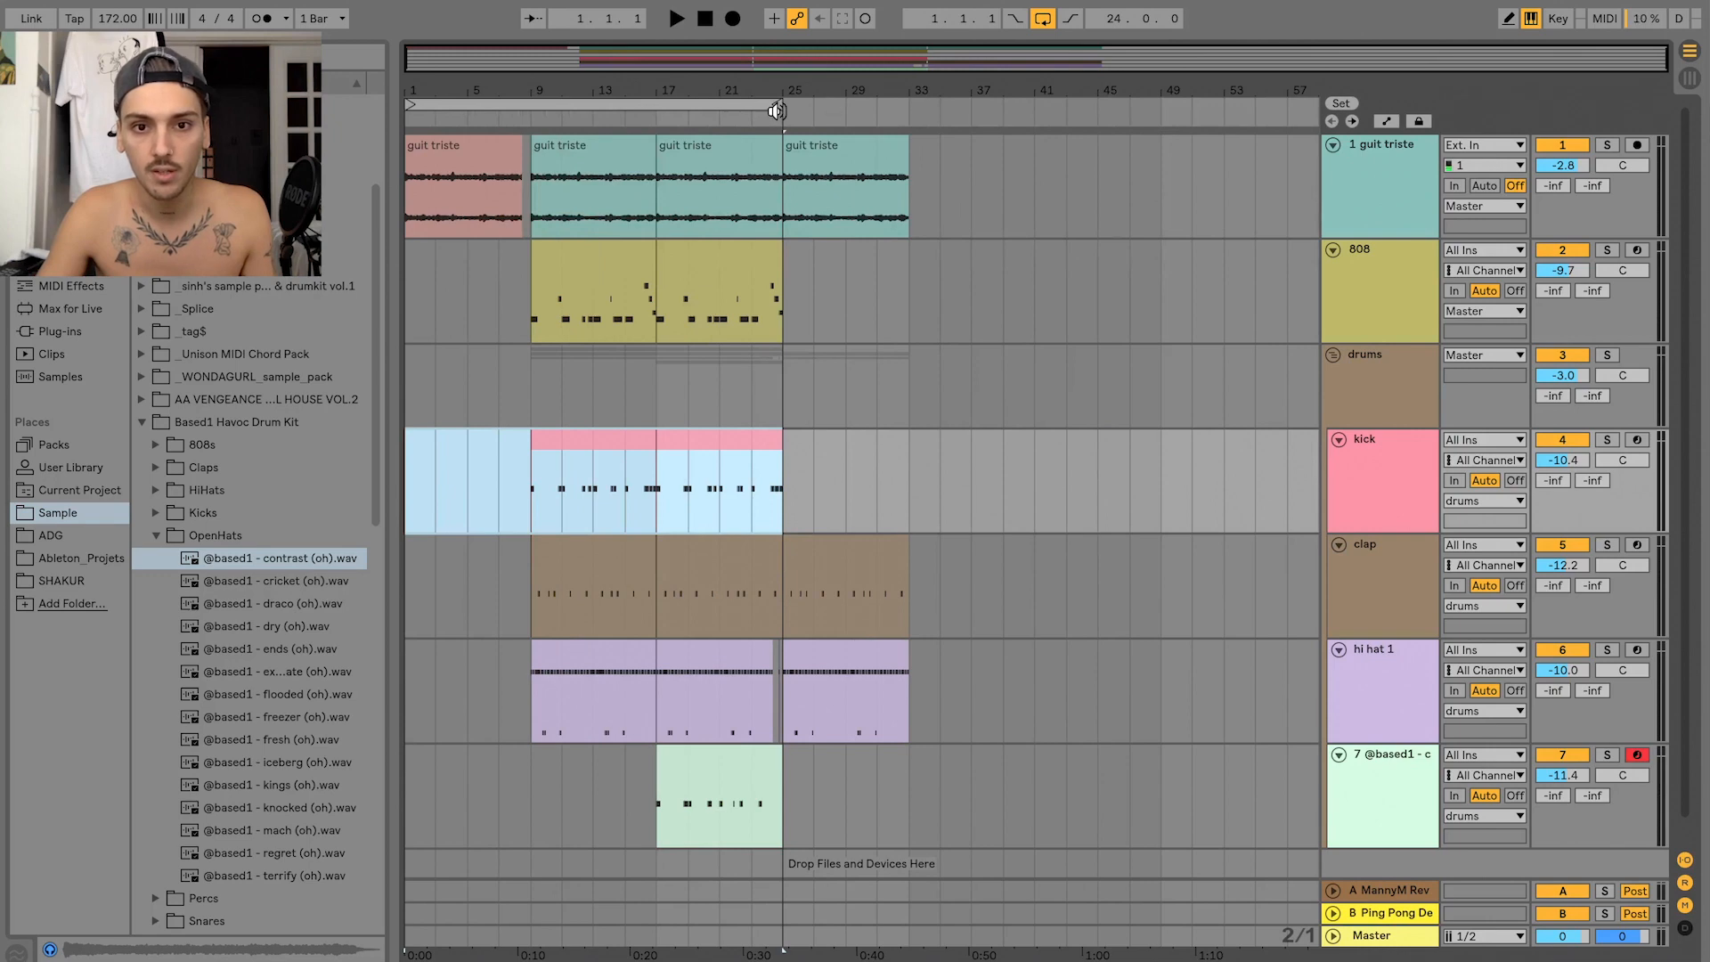
left_click_drag(776, 107, 984, 71)
scroll(778, 158, "left", 5)
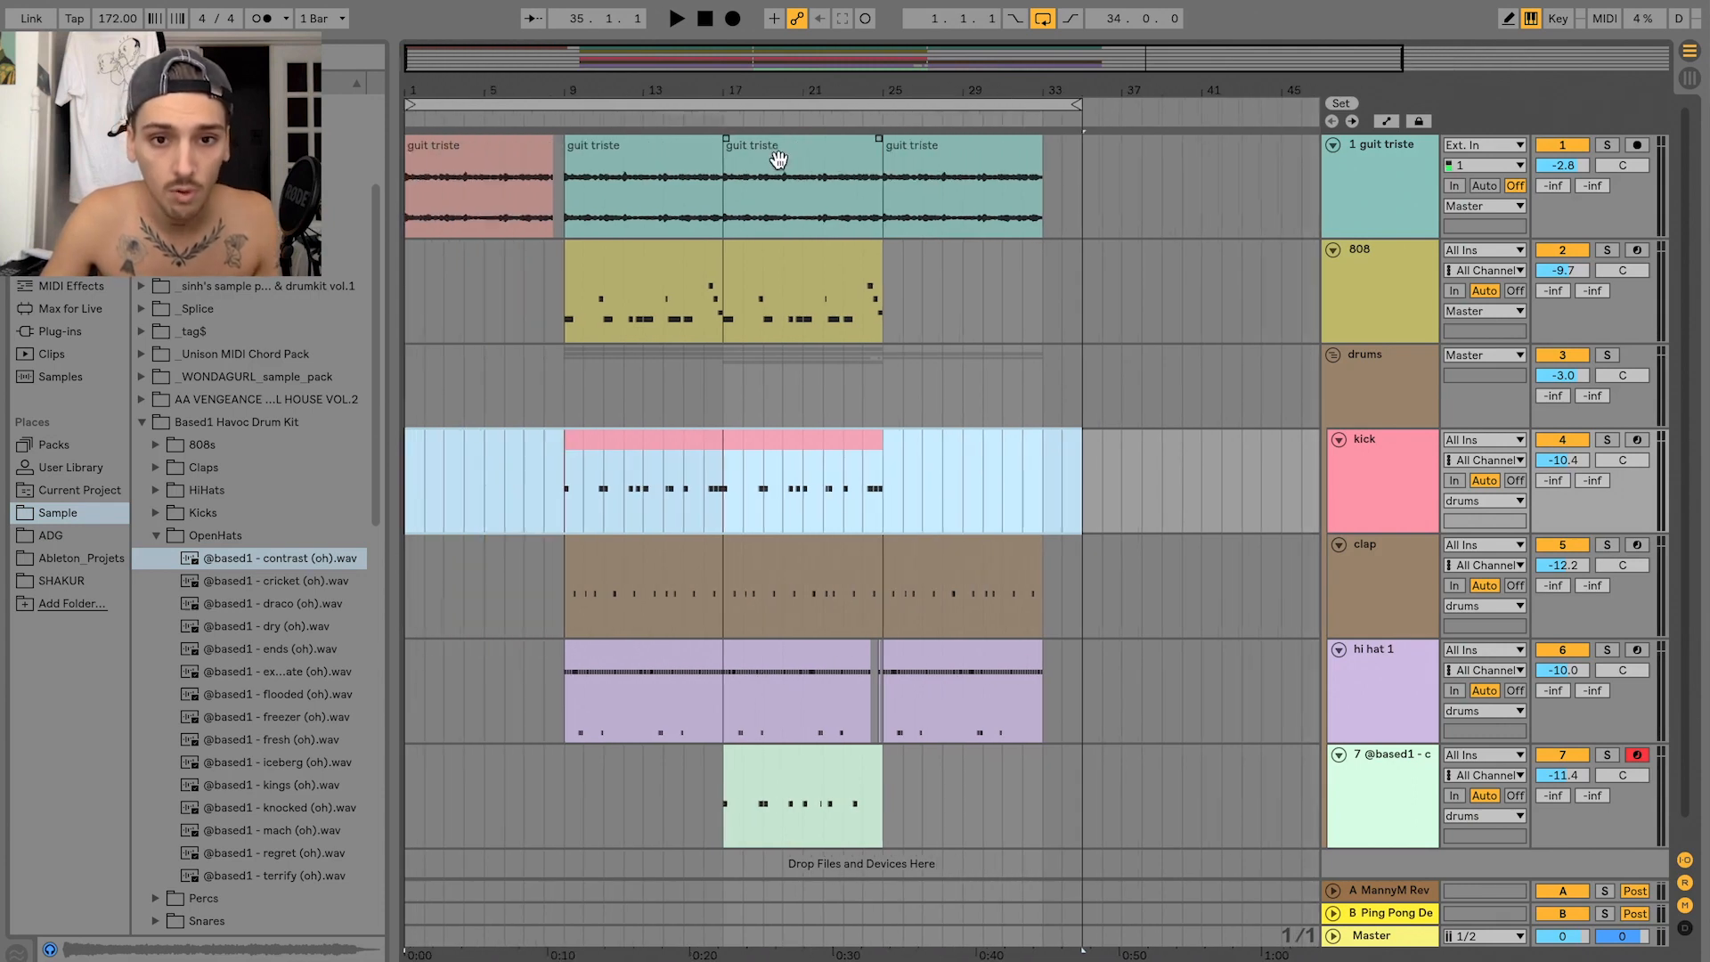
left_click(472, 168)
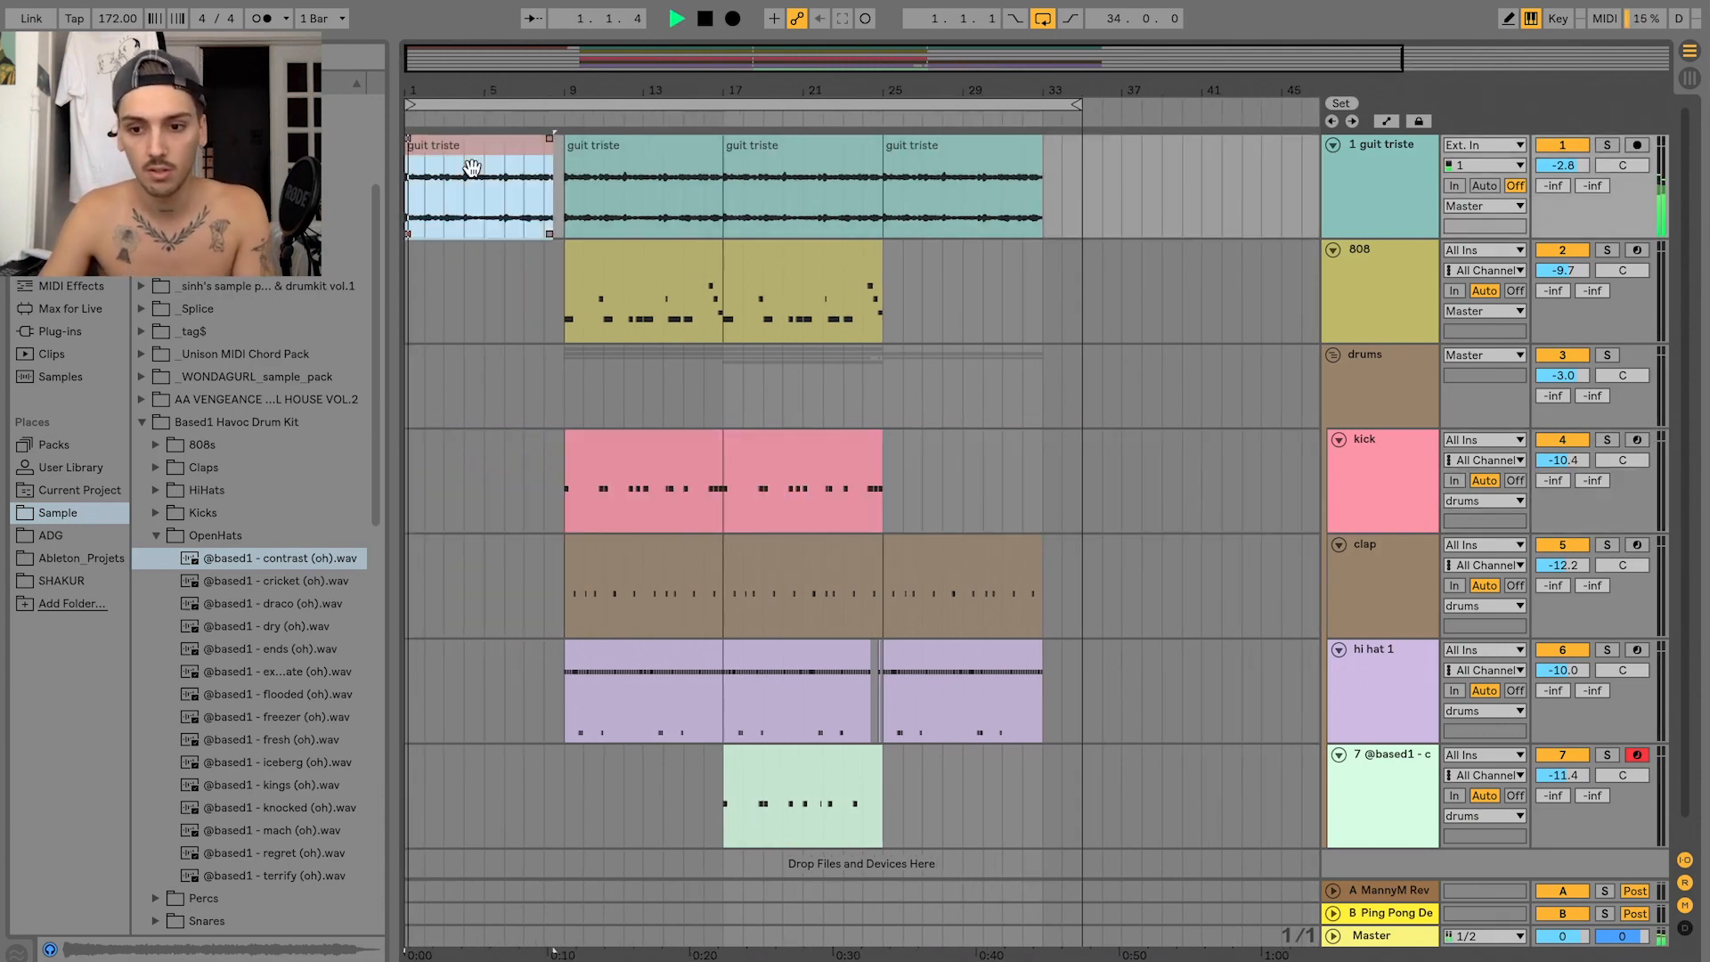
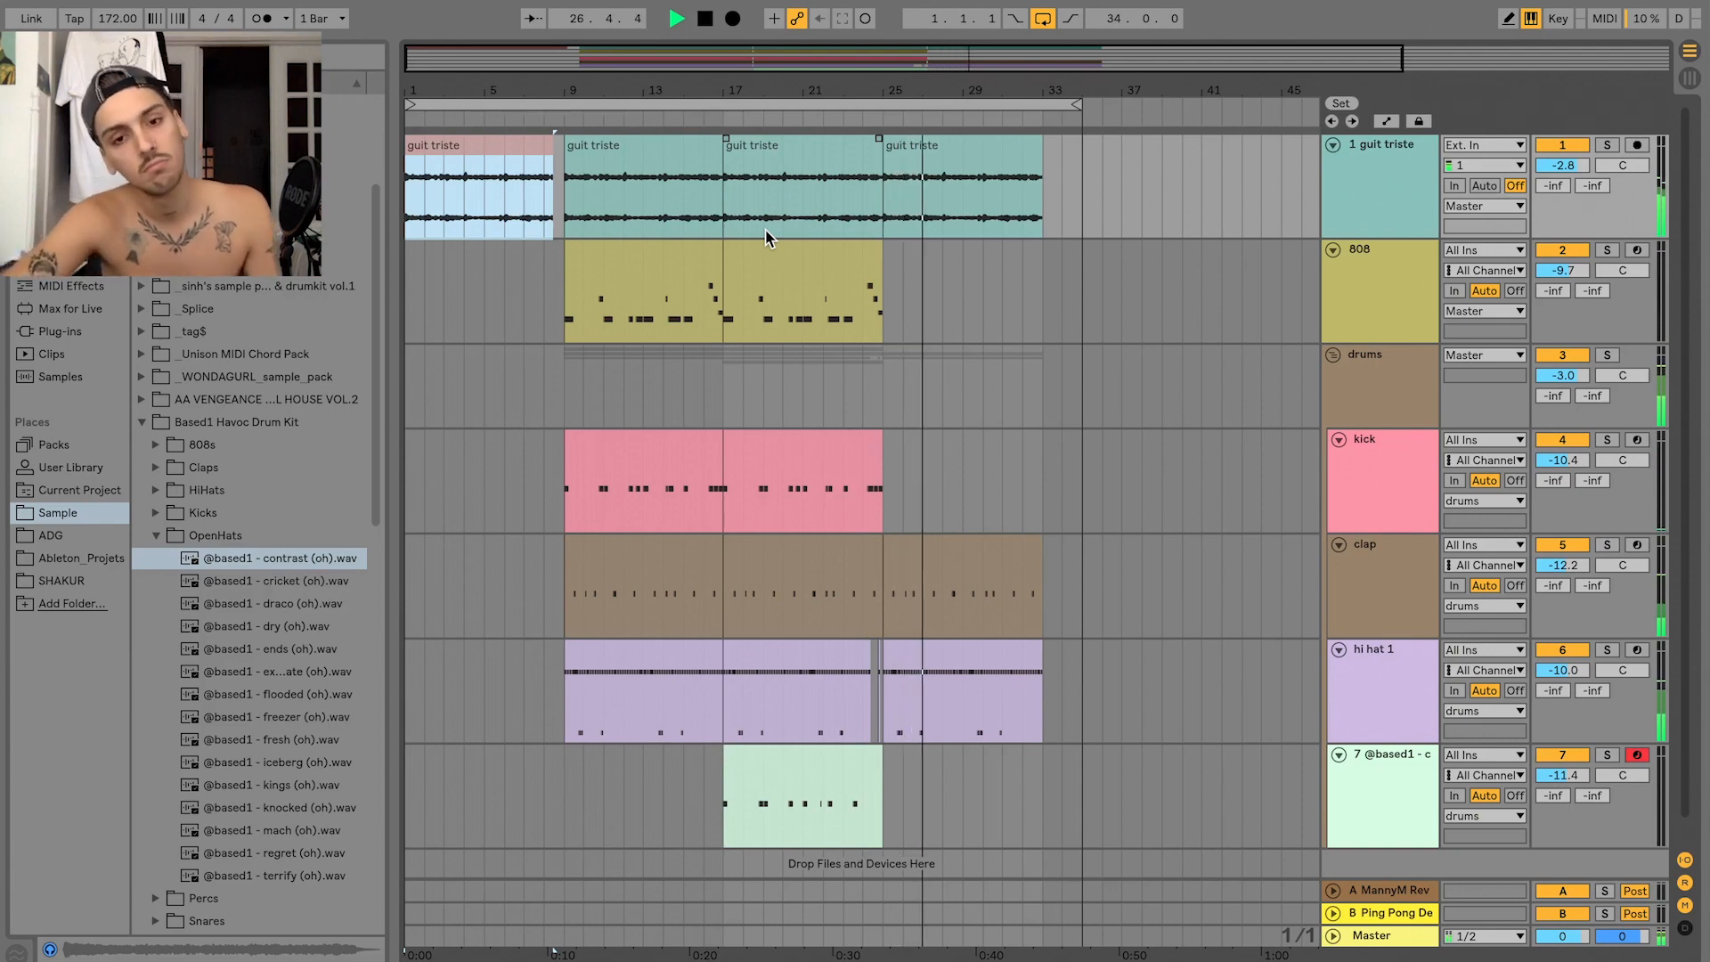
key("space")
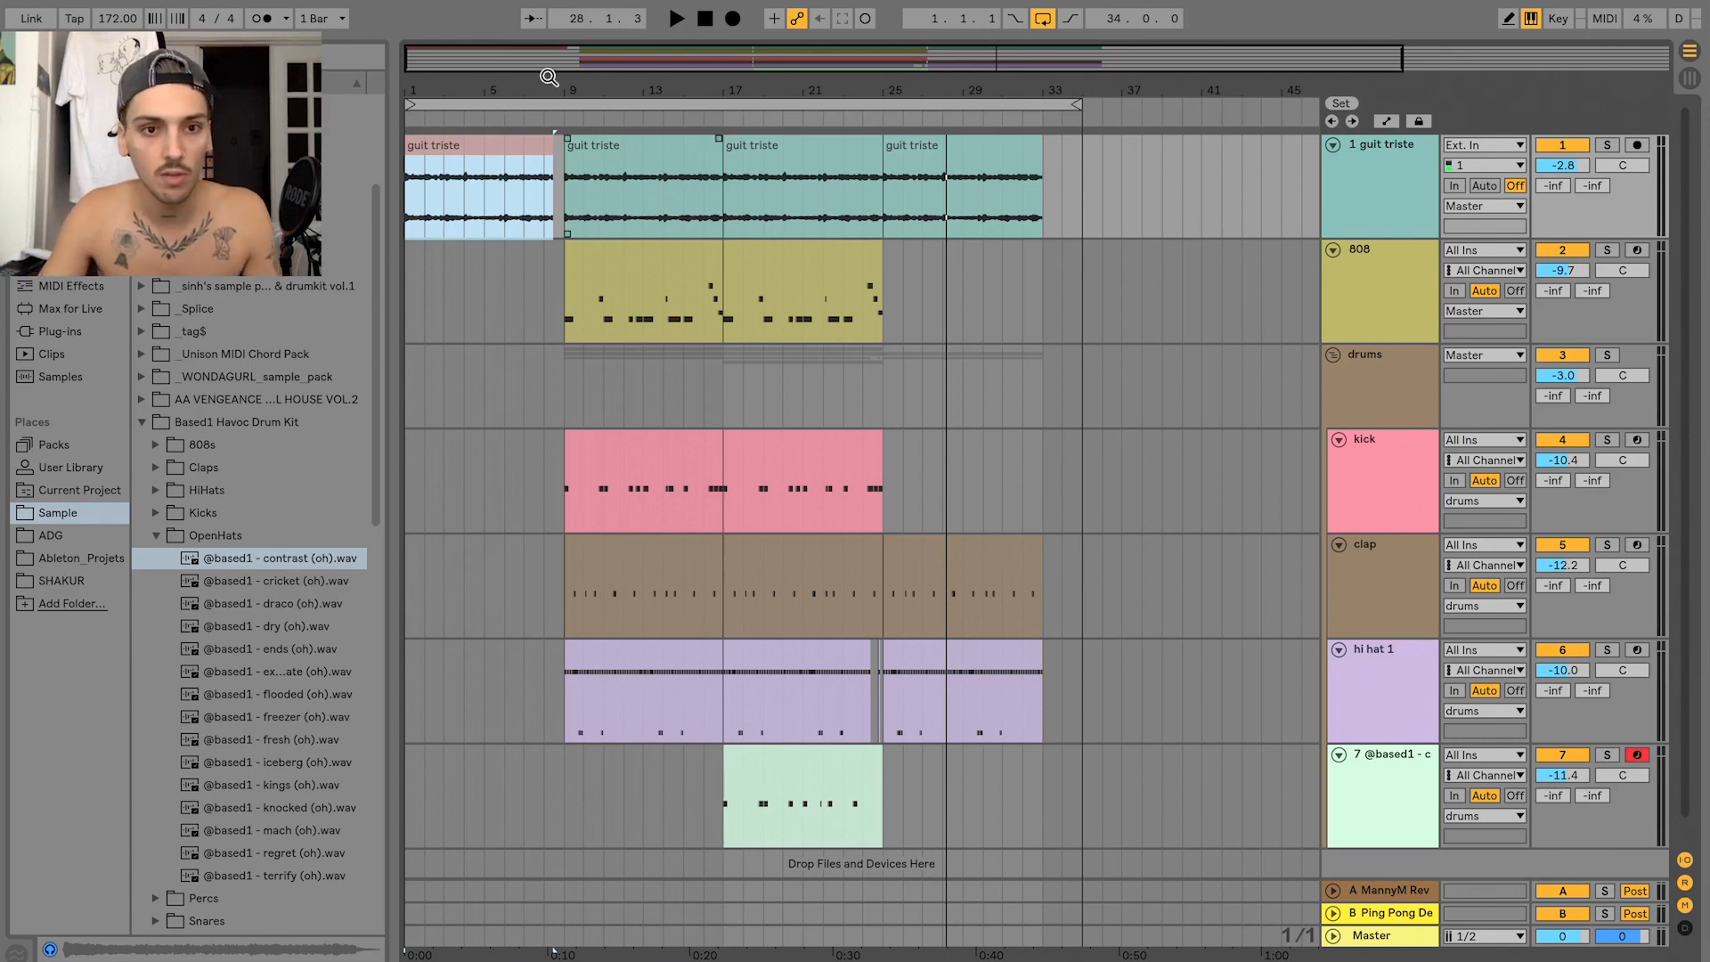
- Fold the drums group and insert a new audio track below it
left_click(1334, 358)
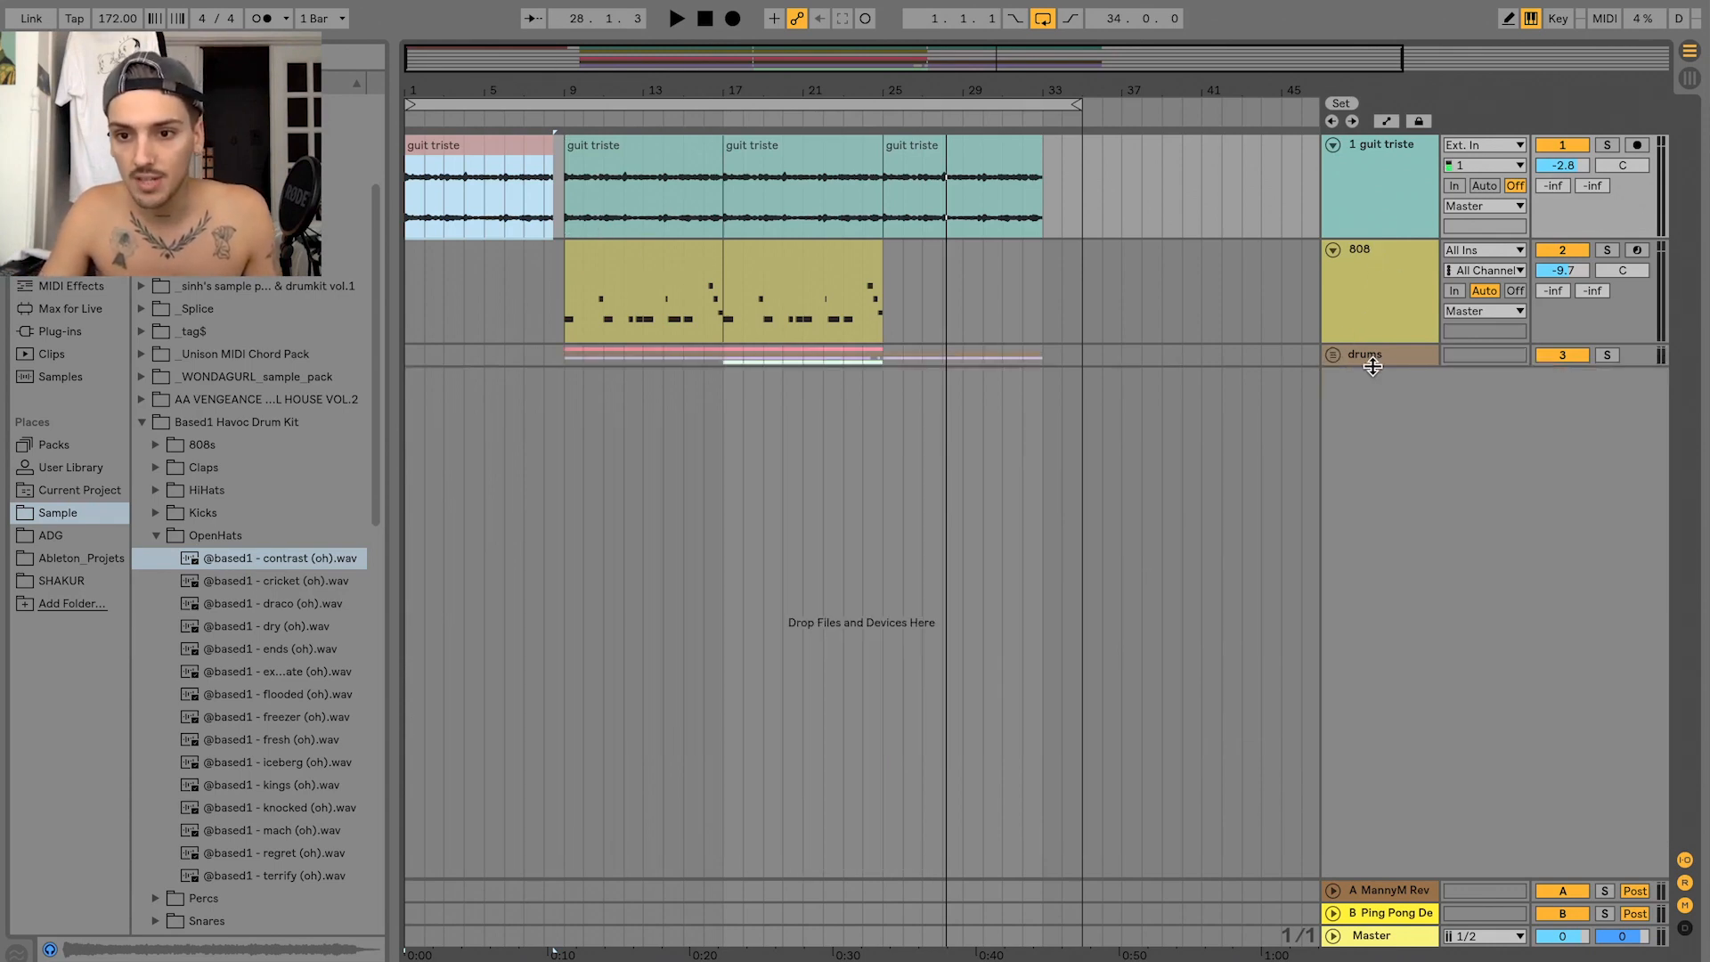
key("ctrl+t")
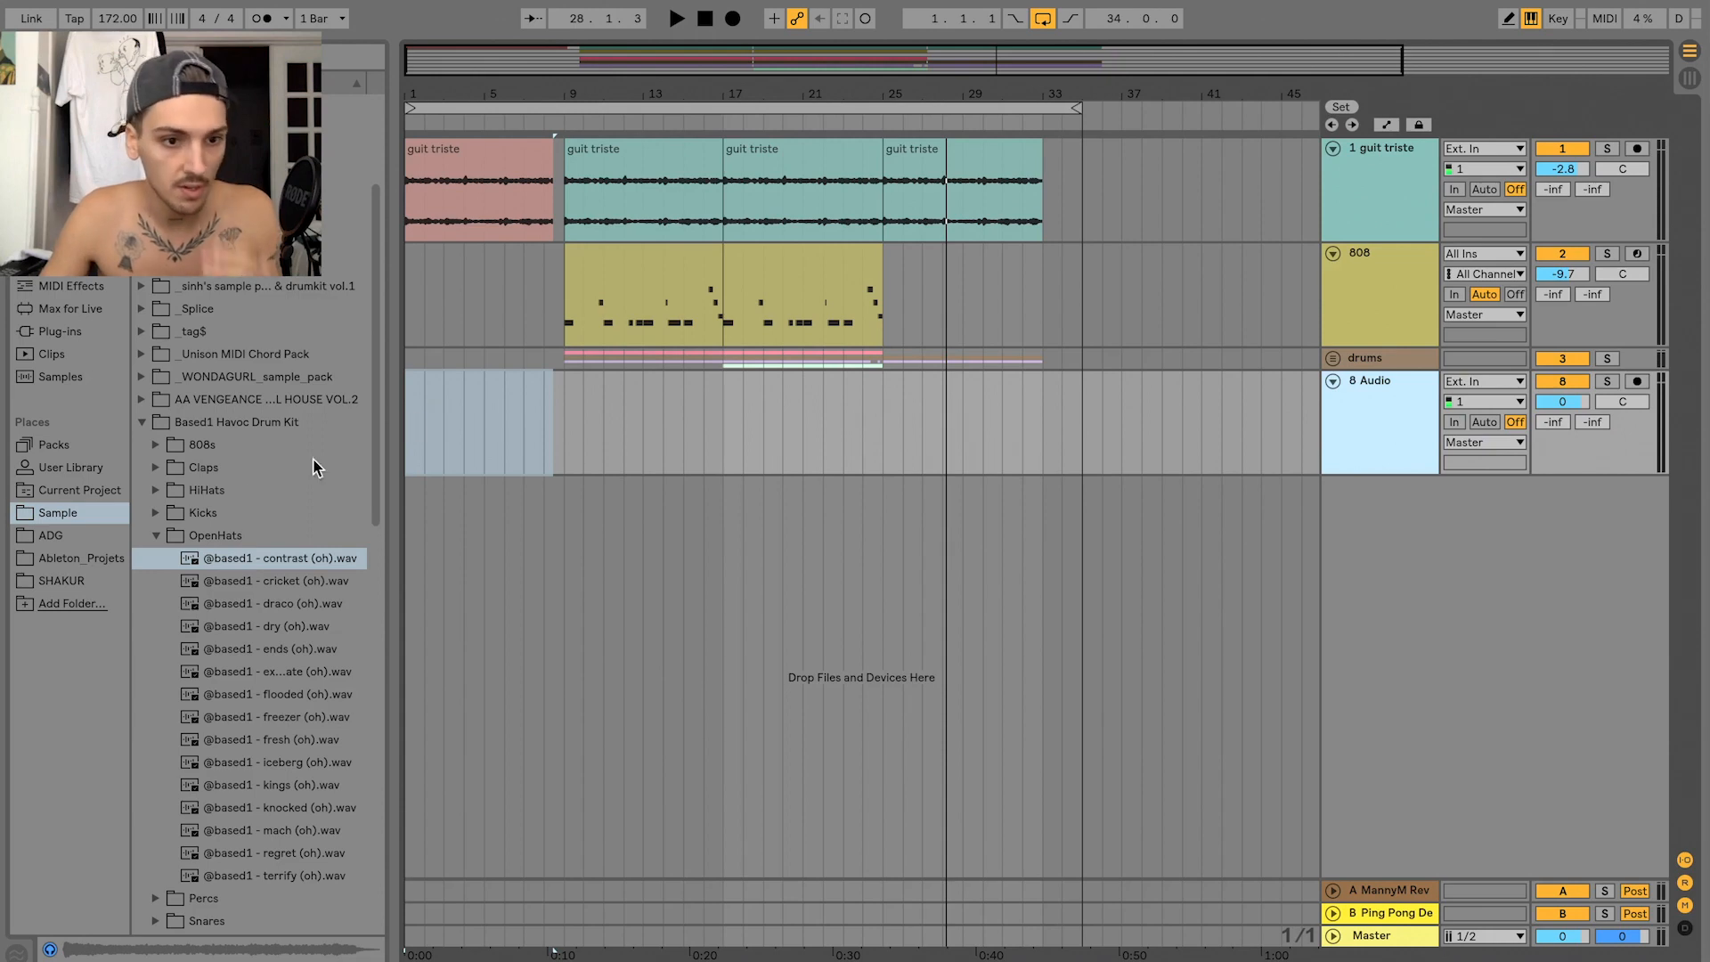
- Collapse the Based1 Havoc Drum Kit folder and open the Riser's & Transition's folder of Cosmic's Drum Kit Vol. 1
left_click(142, 421)
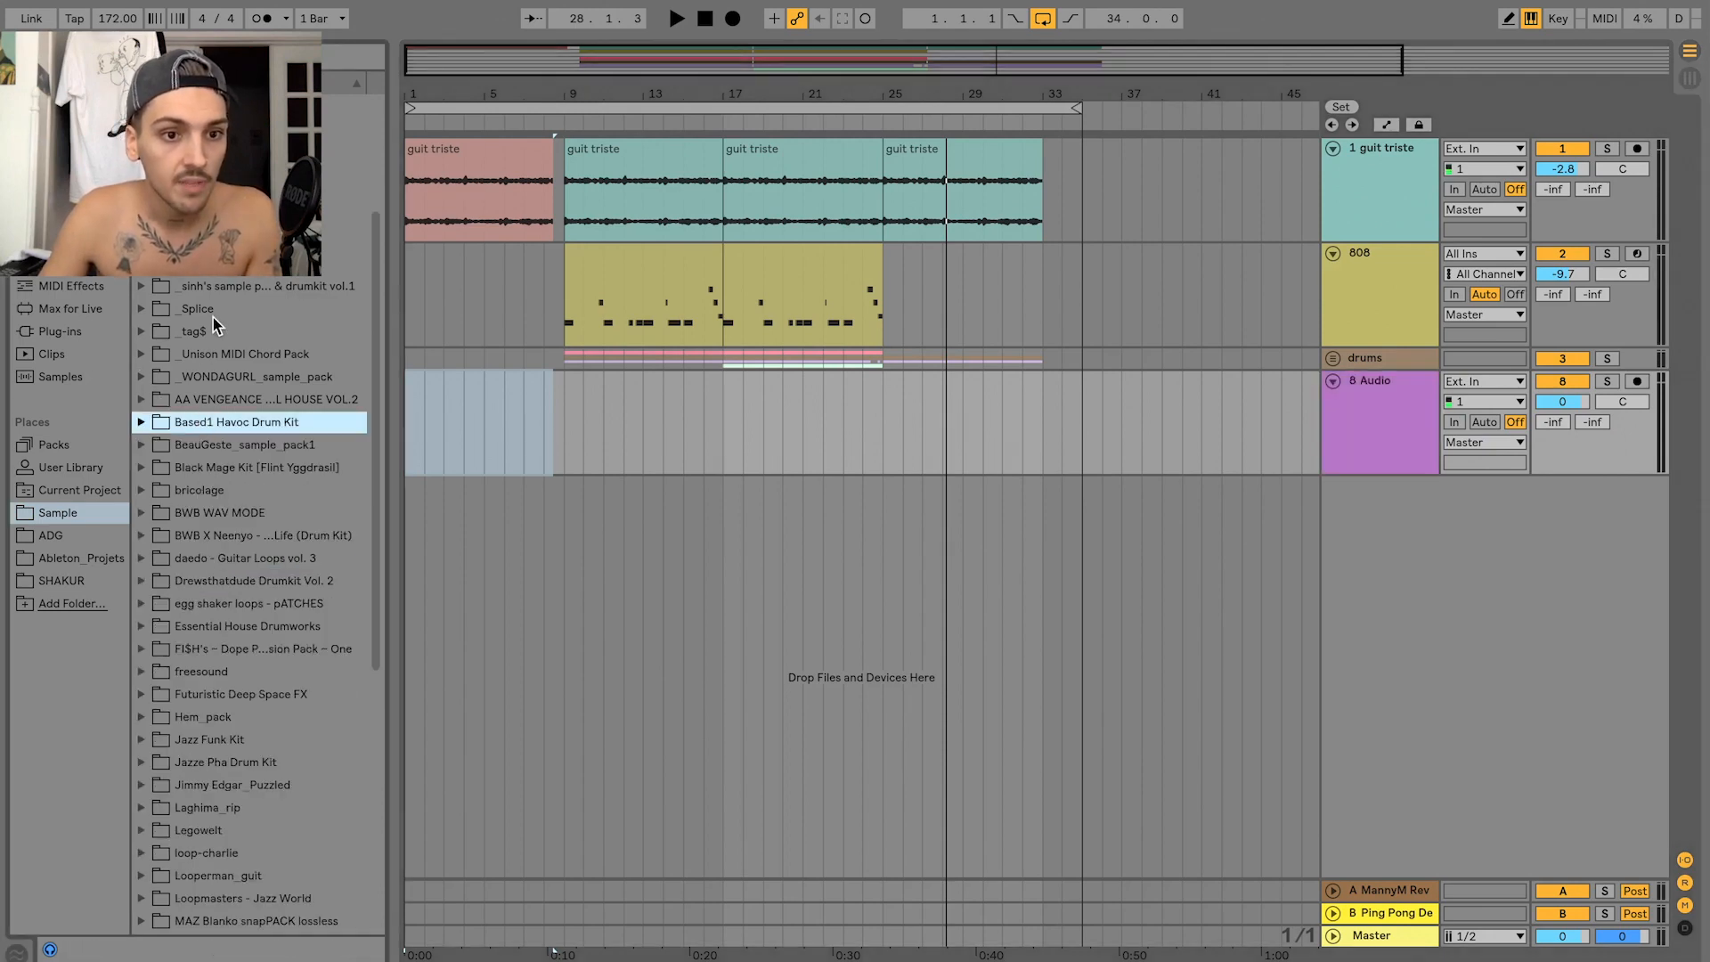
scroll(236, 277, "up", 3)
double_click(248, 333)
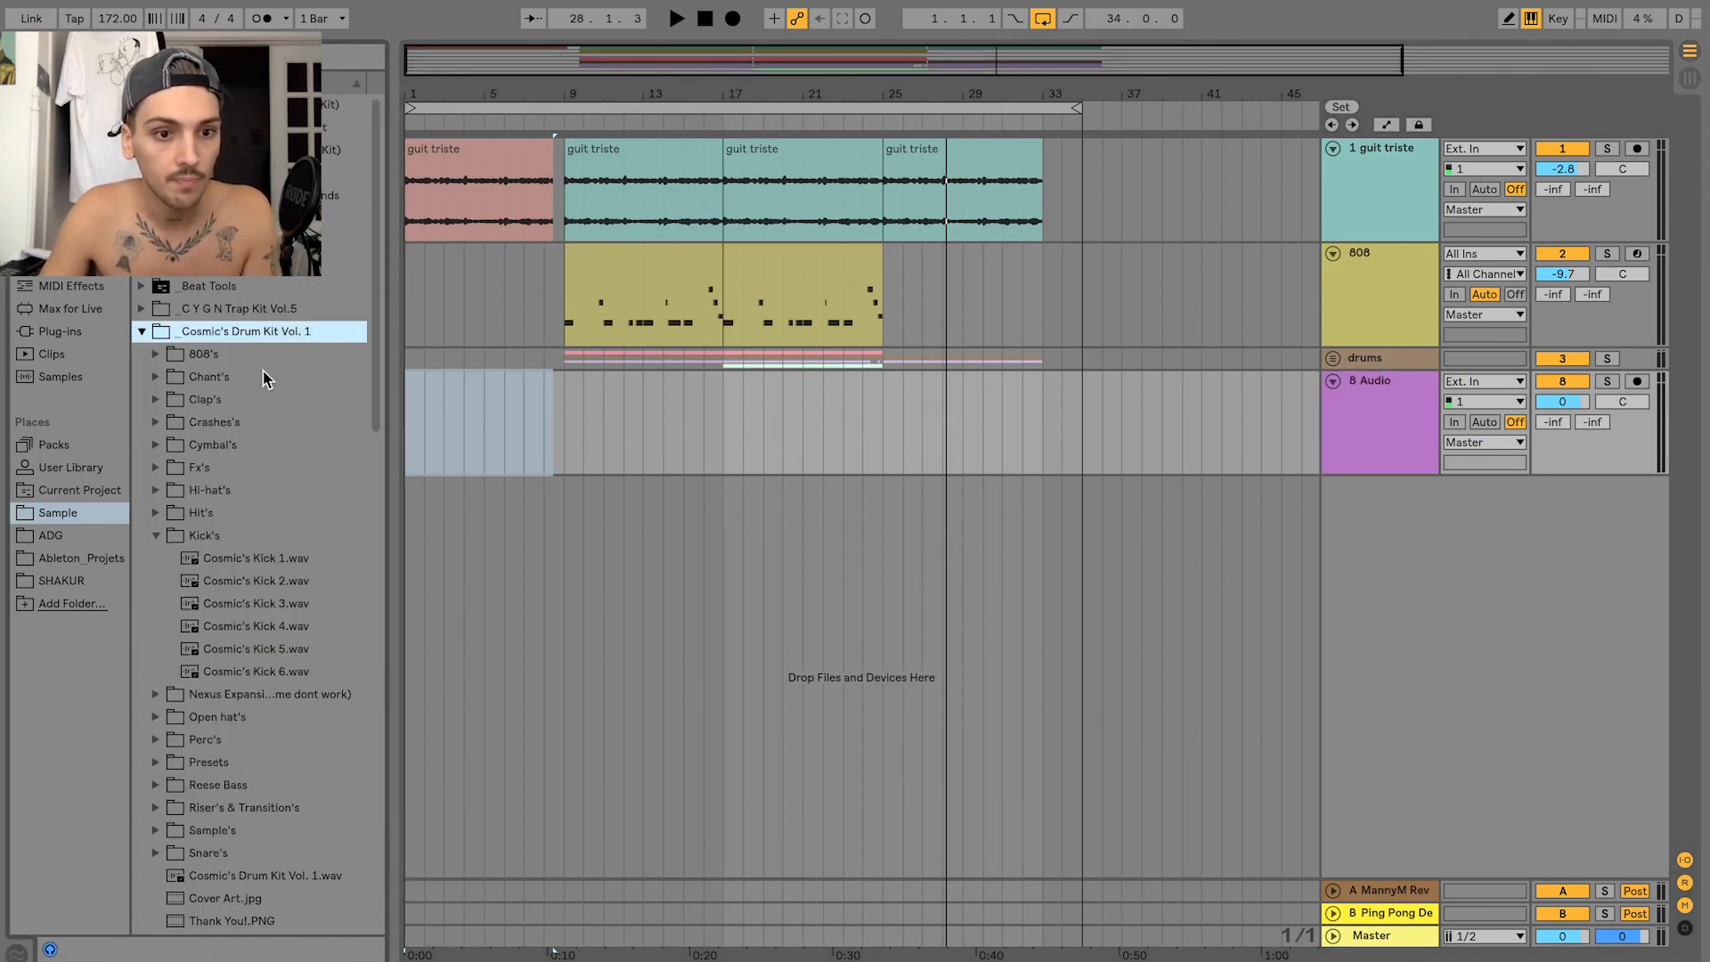
double_click(208, 540)
scroll(267, 581, "down", 3)
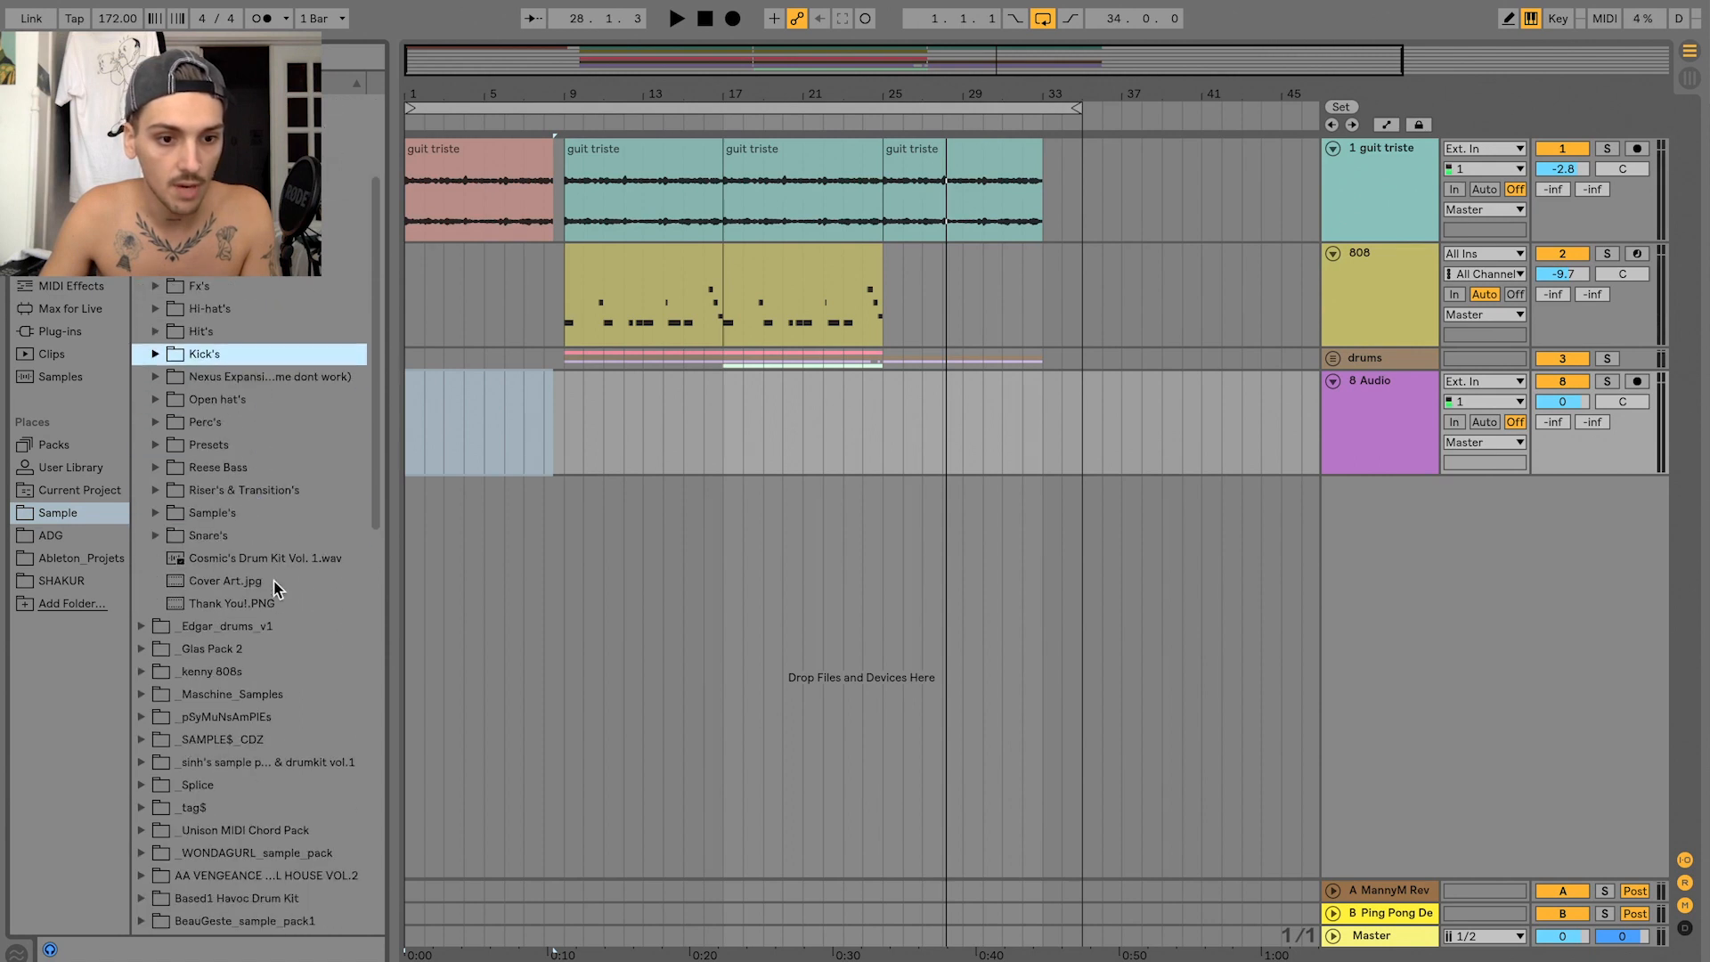
double_click(259, 495)
- Audition Cosmic's riser and transition samples 8 to 16
left_click(294, 671)
left_click(296, 717)
left_click(295, 697)
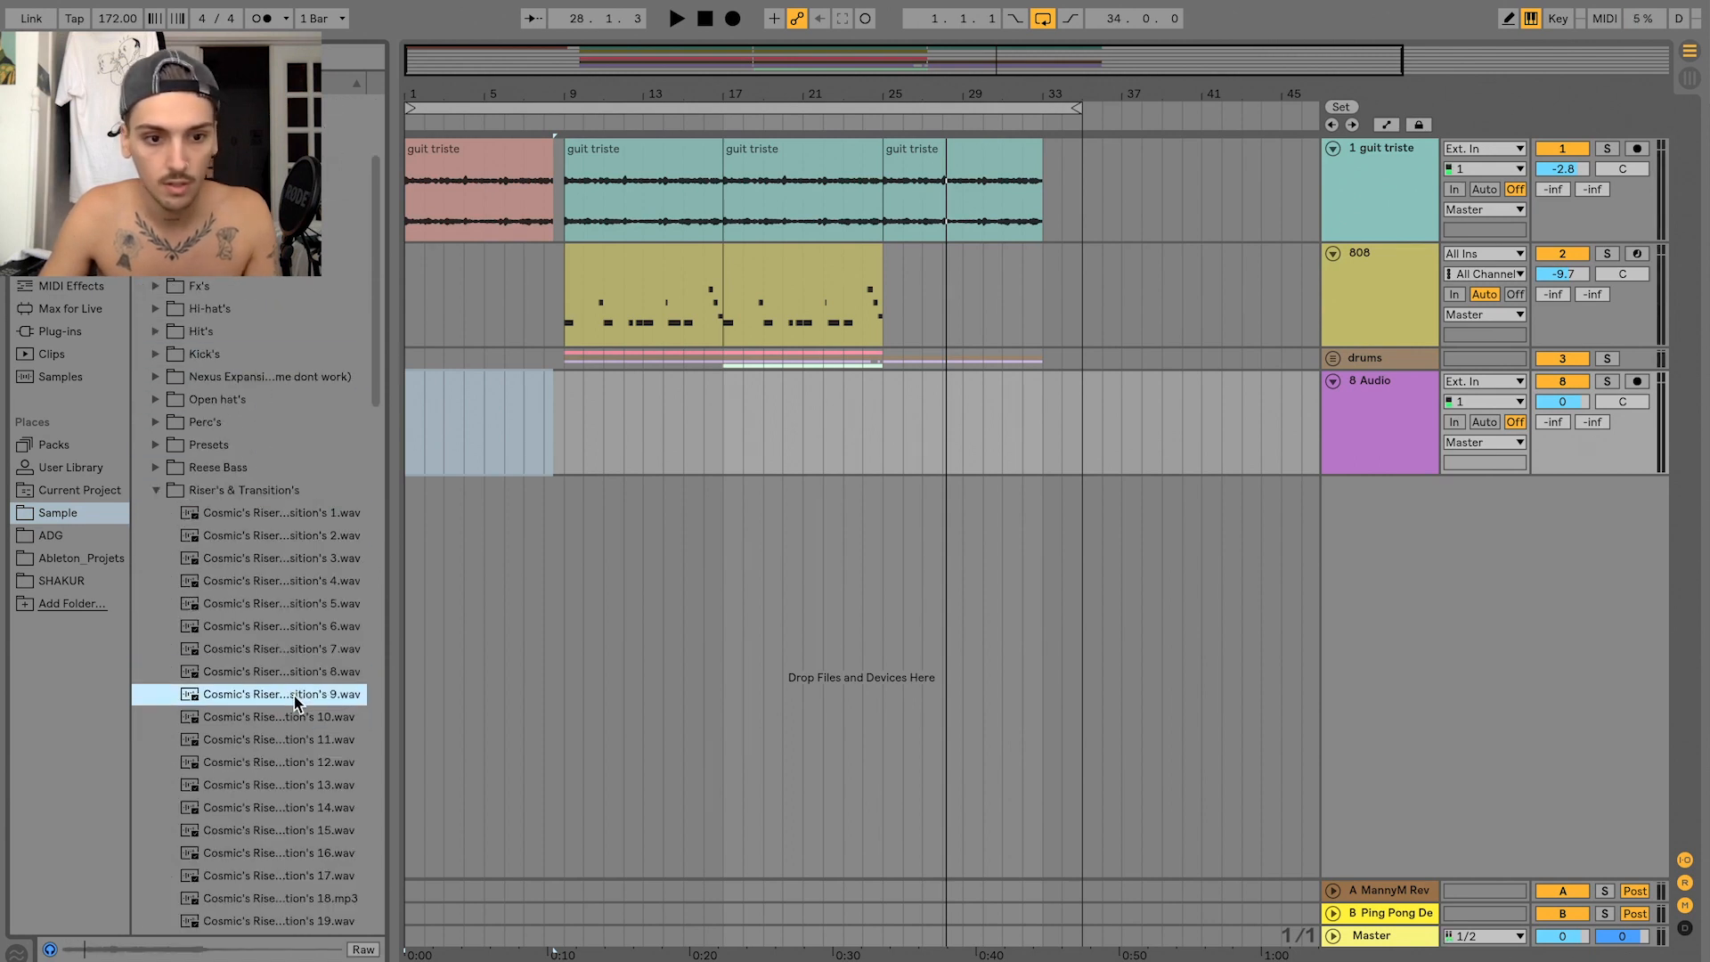
left_click(317, 742)
left_click(318, 766)
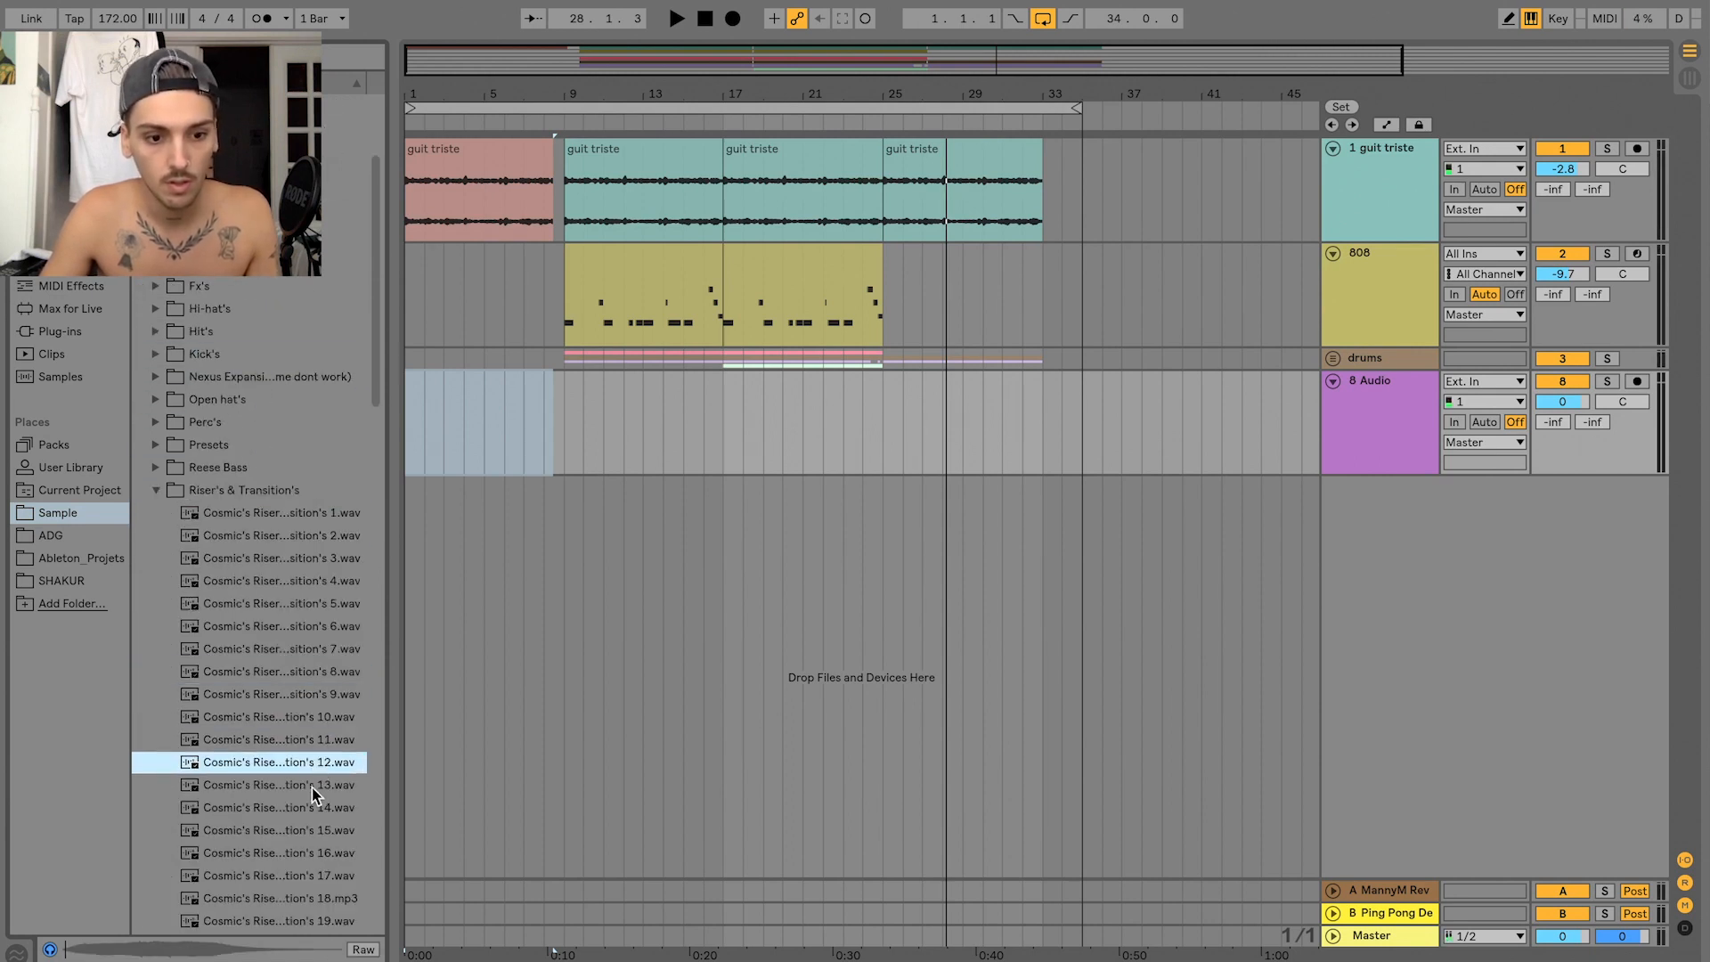
left_click(317, 787)
left_click(318, 810)
left_click(314, 835)
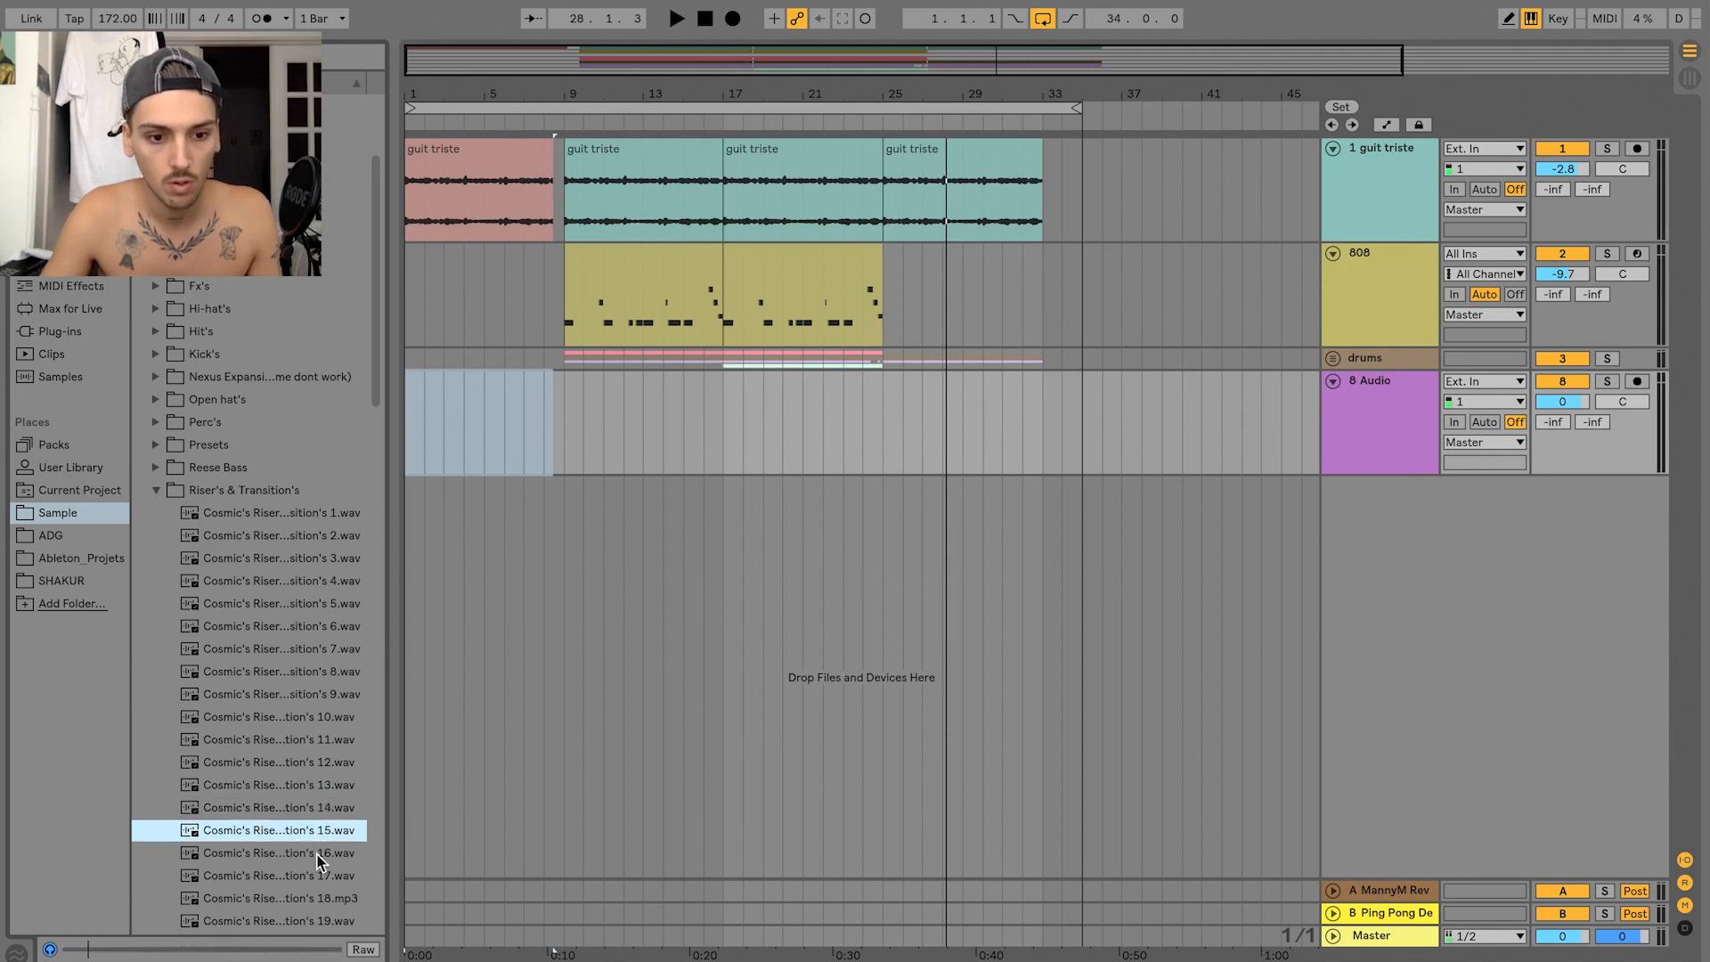
left_click(319, 854)
- Lower the preview volume to -7.3 dB and audition Cosmic's riser sample 17.wav
left_click_drag(1637, 937, 1637, 951)
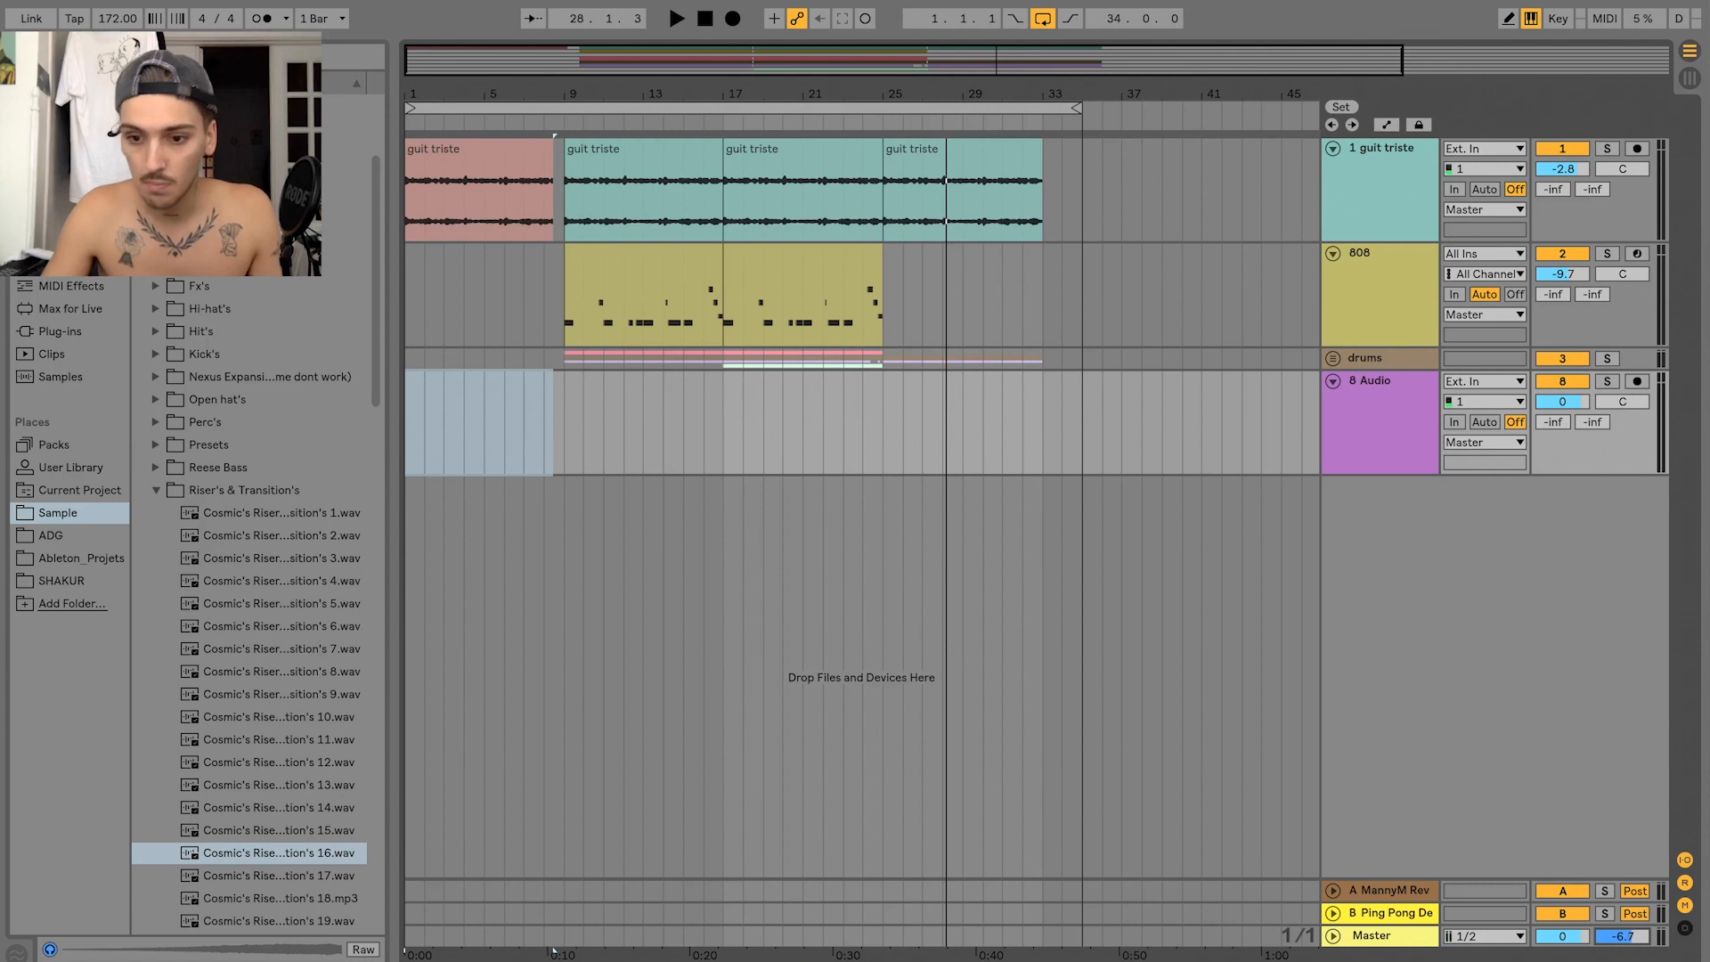
scroll(339, 829, "down", 1)
left_click(311, 831)
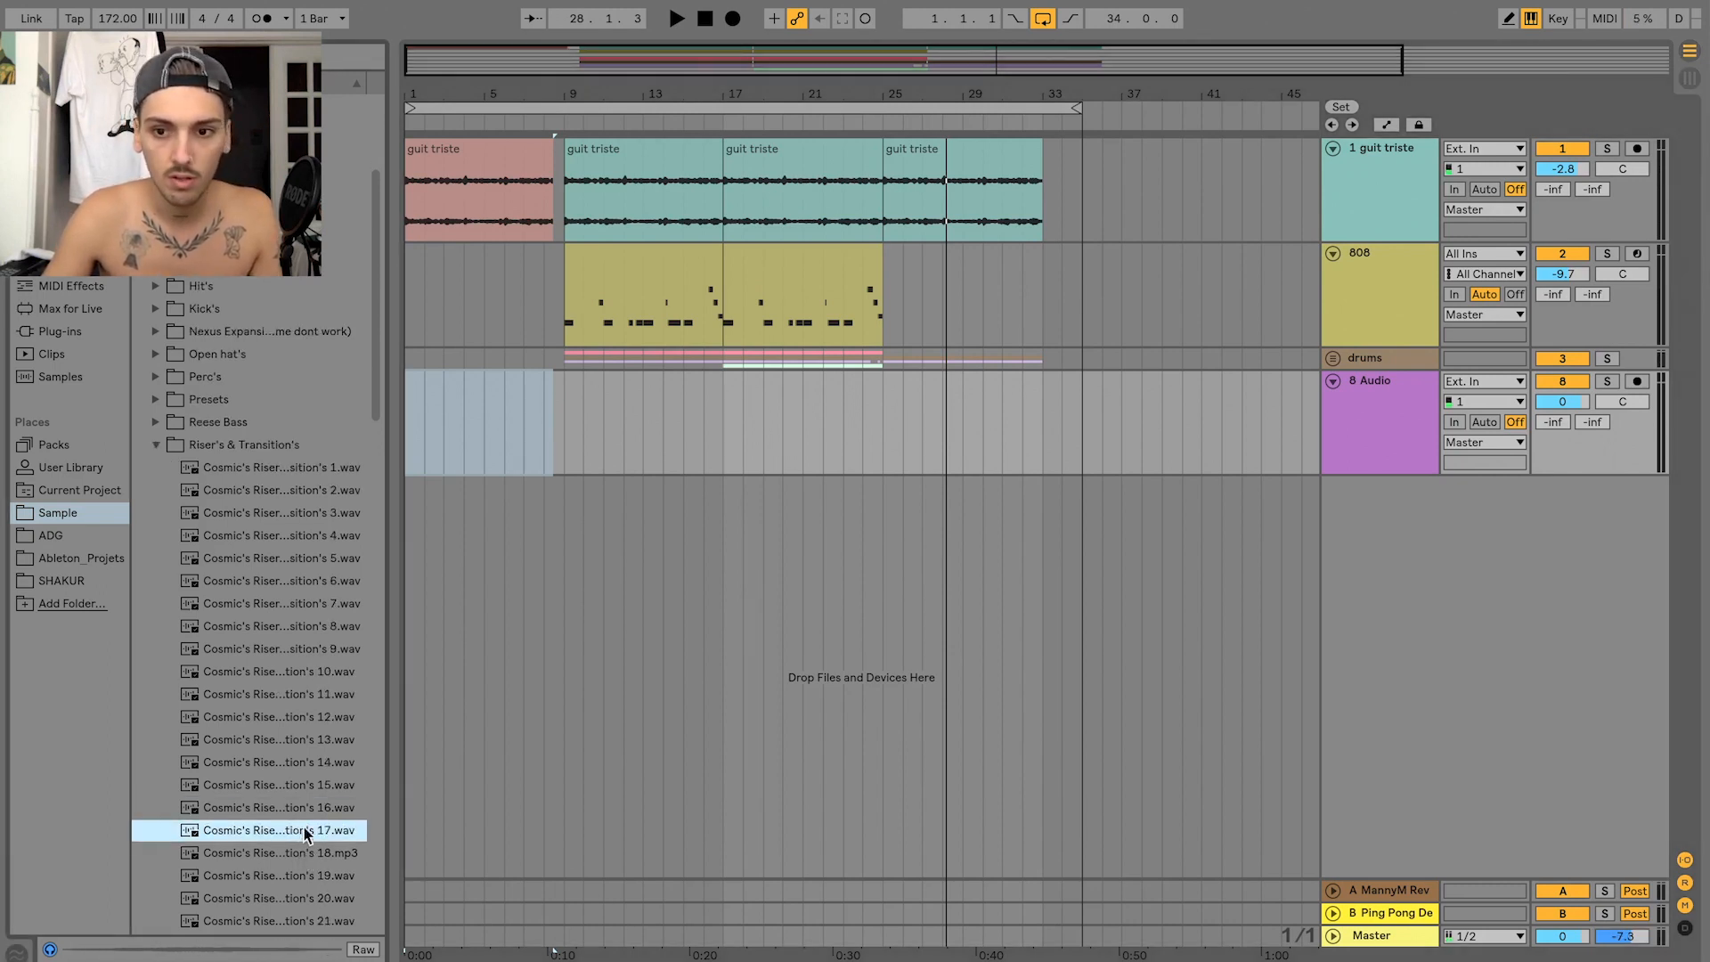
- Place riser sample 17.wav with a fade-in on the new audio track, from bar 7 to the intro guitar clip's end, at -7.6 dB
left_click_drag(305, 832, 546, 407)
left_click_drag(567, 73, 570, 375)
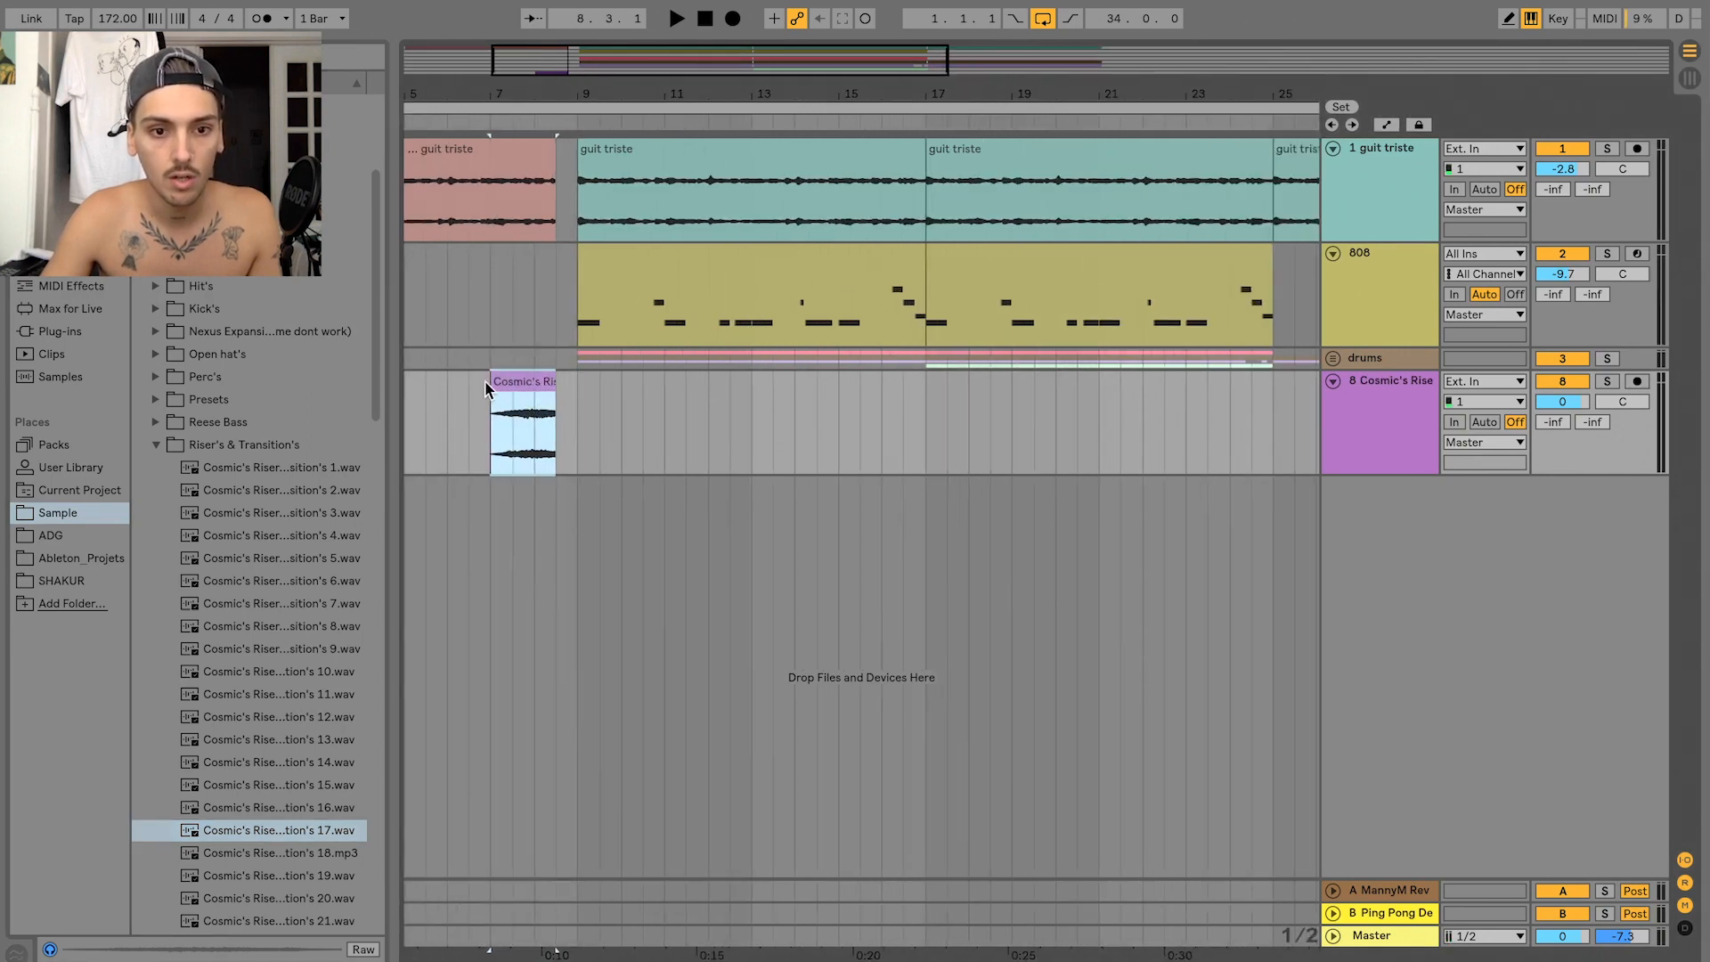
key("space")
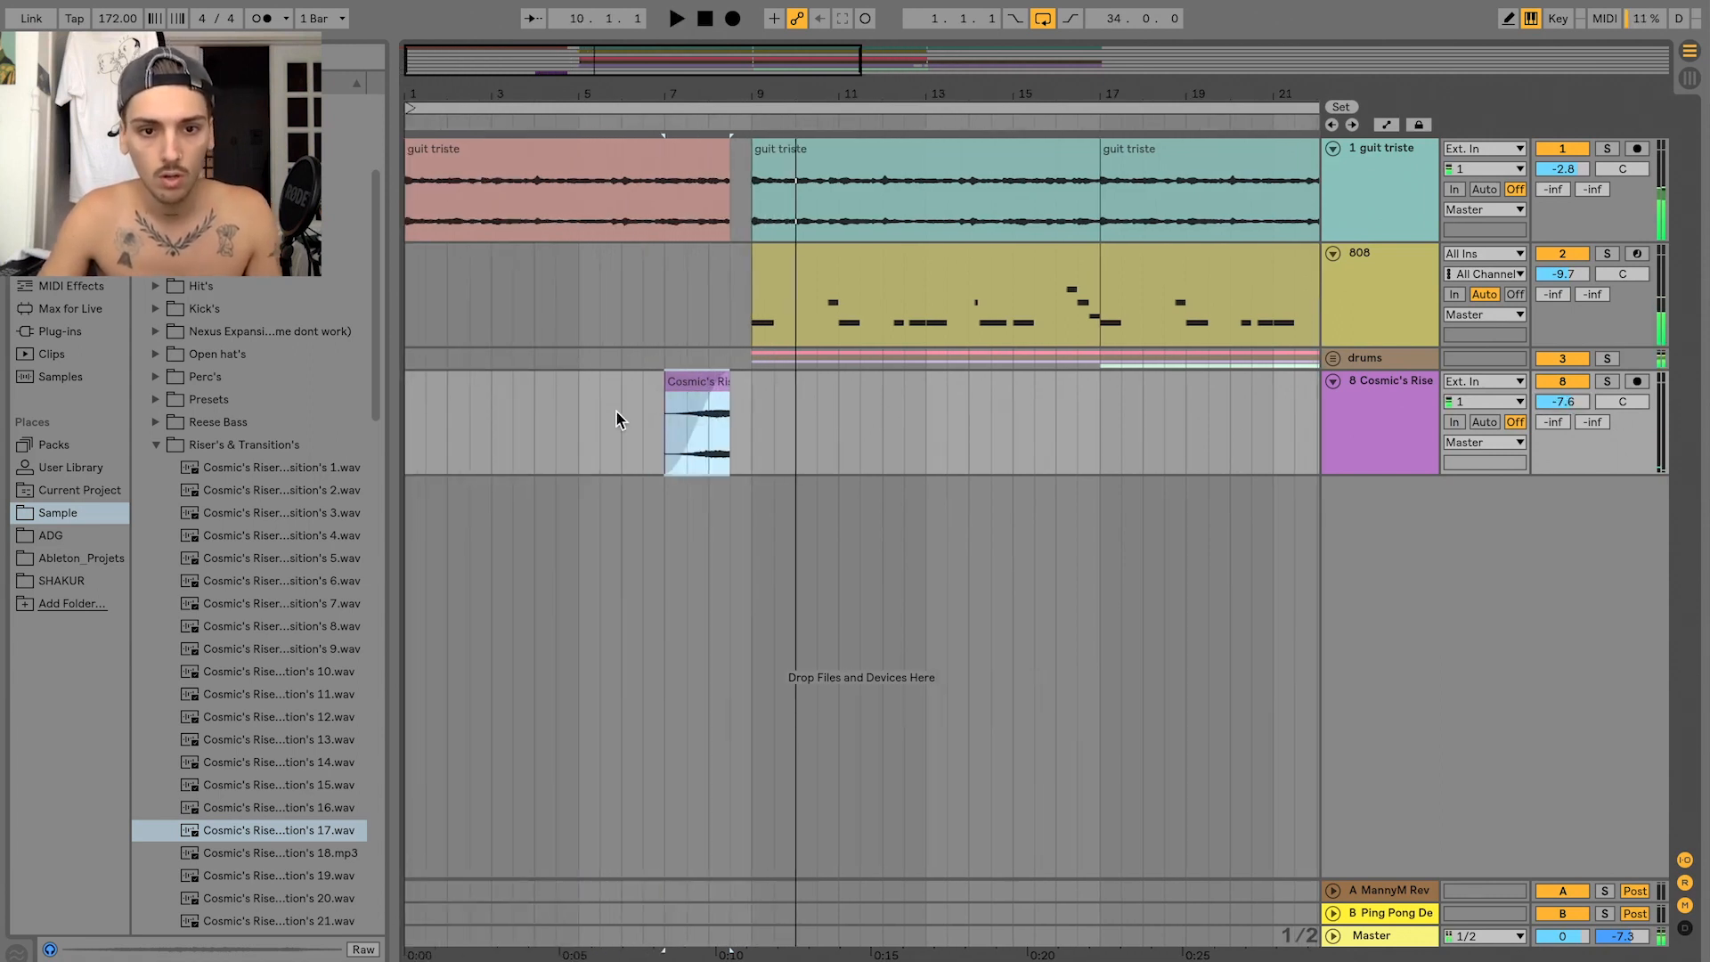
- Try extending the start of the riser clip back to 6.3 during playback
left_click(630, 428)
left_click_drag(665, 408, 642, 408)
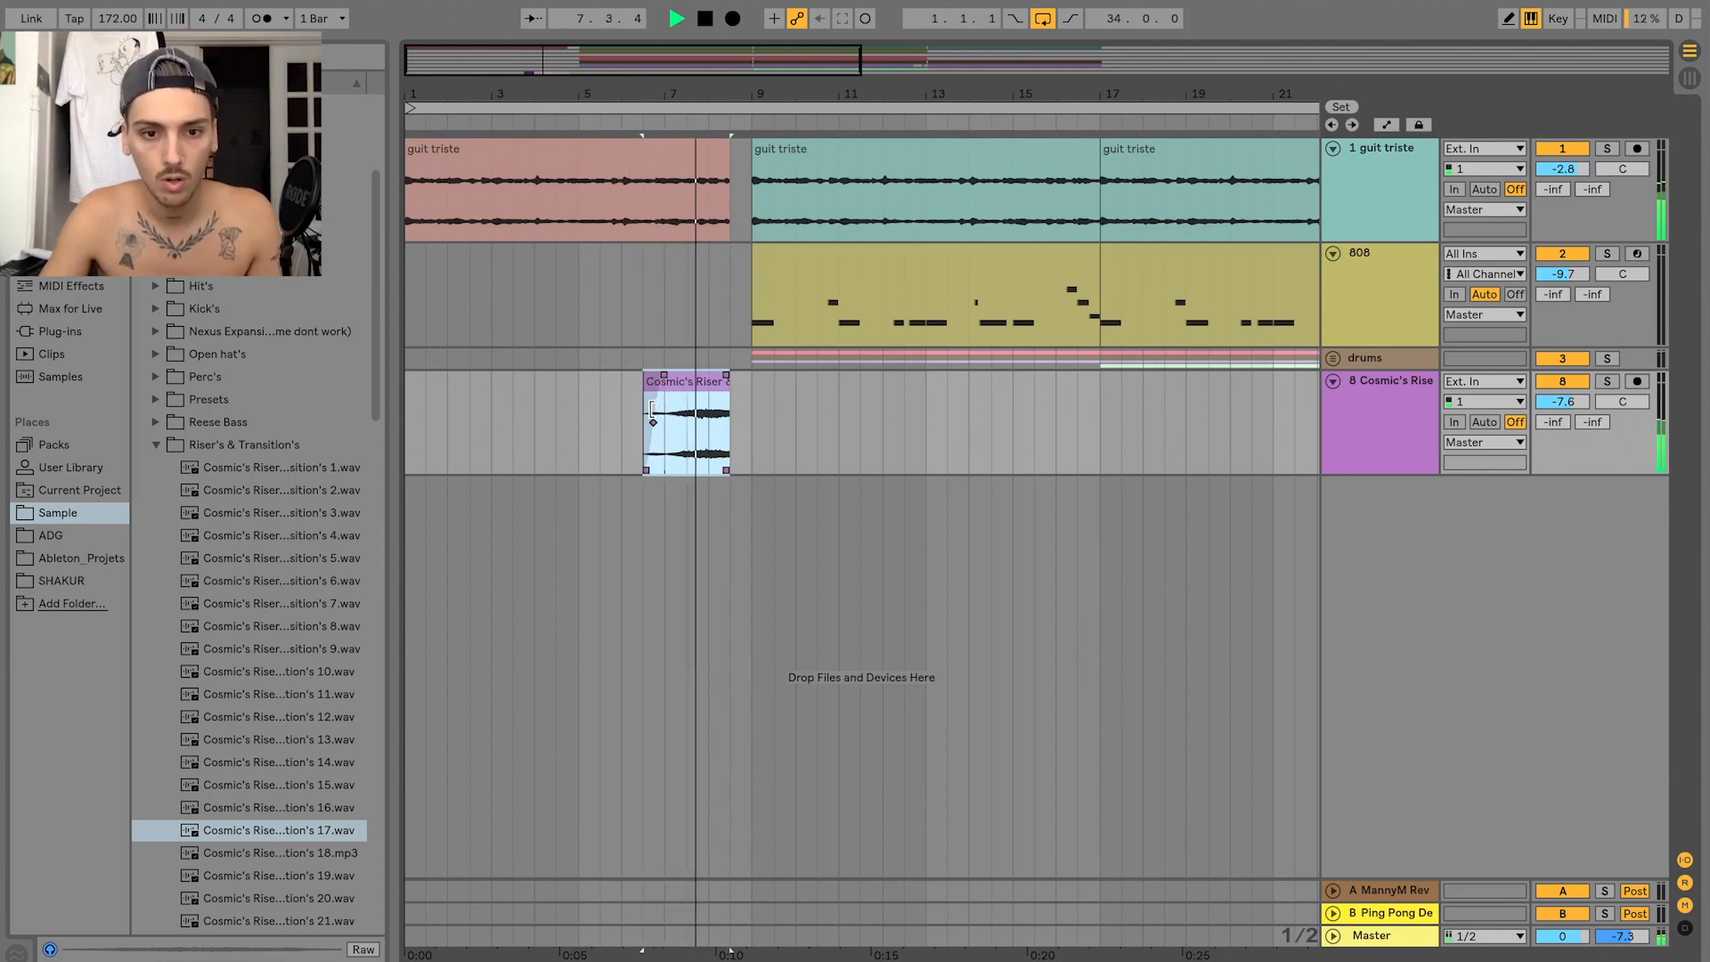
key("ctrl+z")
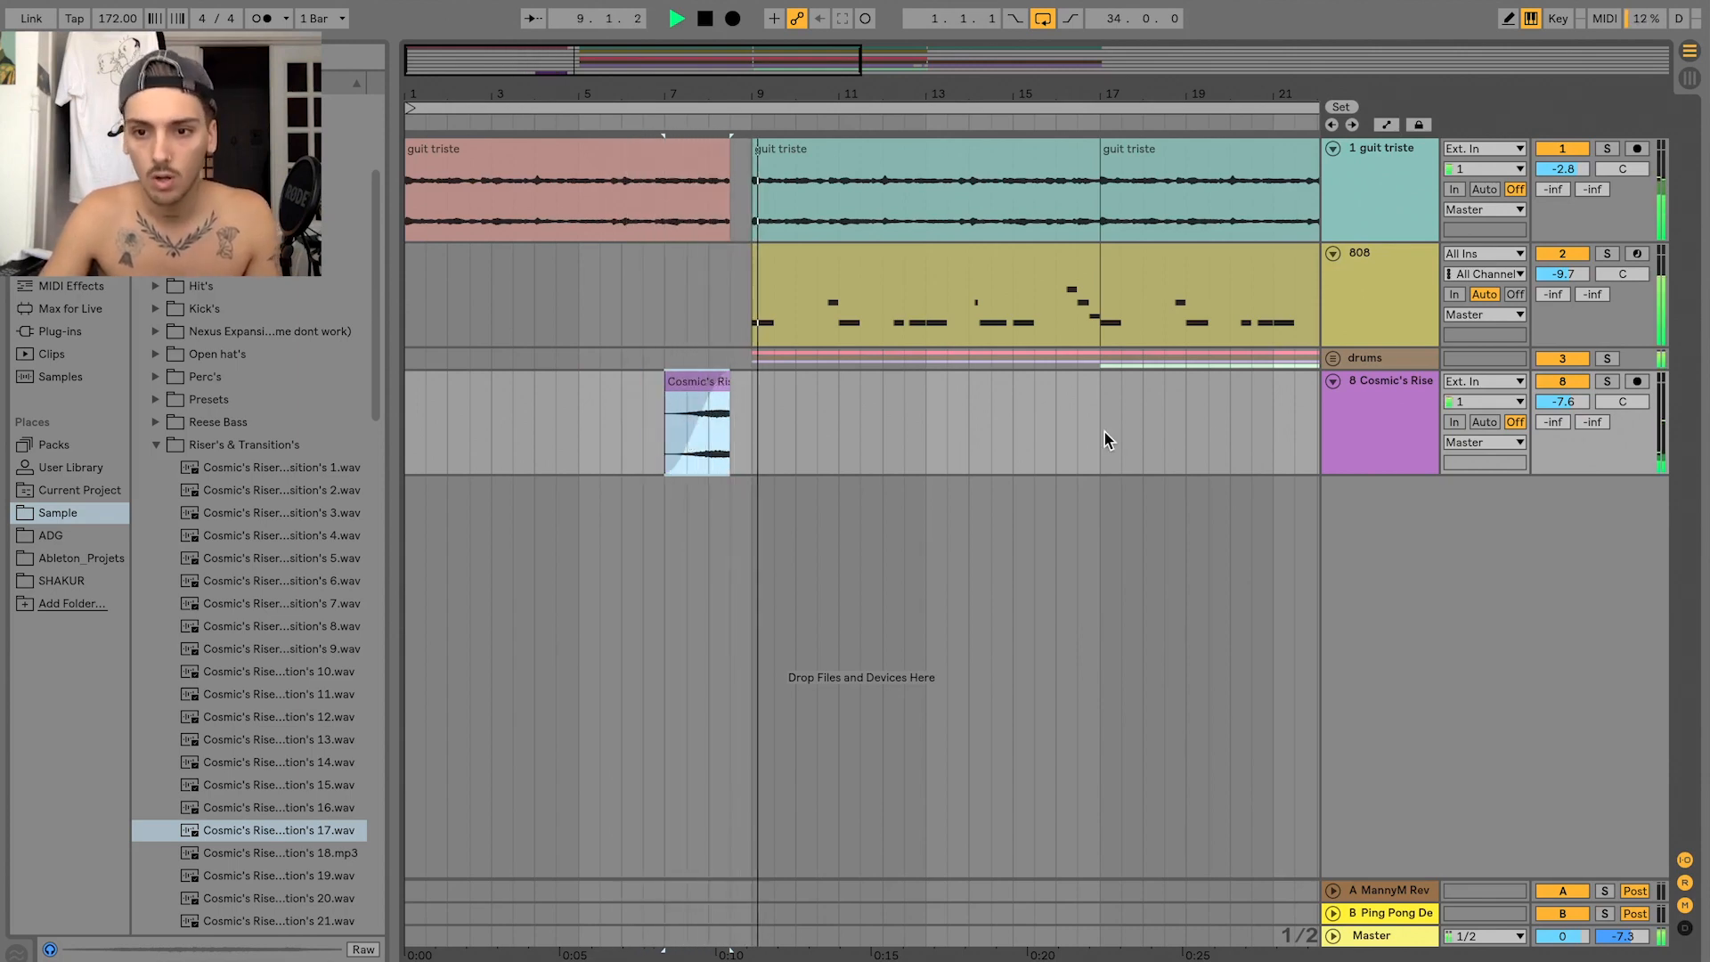
- Stop playback, rename the riser sample's track as "riser", and insert a new audio track below it
left_click(1400, 430)
key("space")
type("riser")
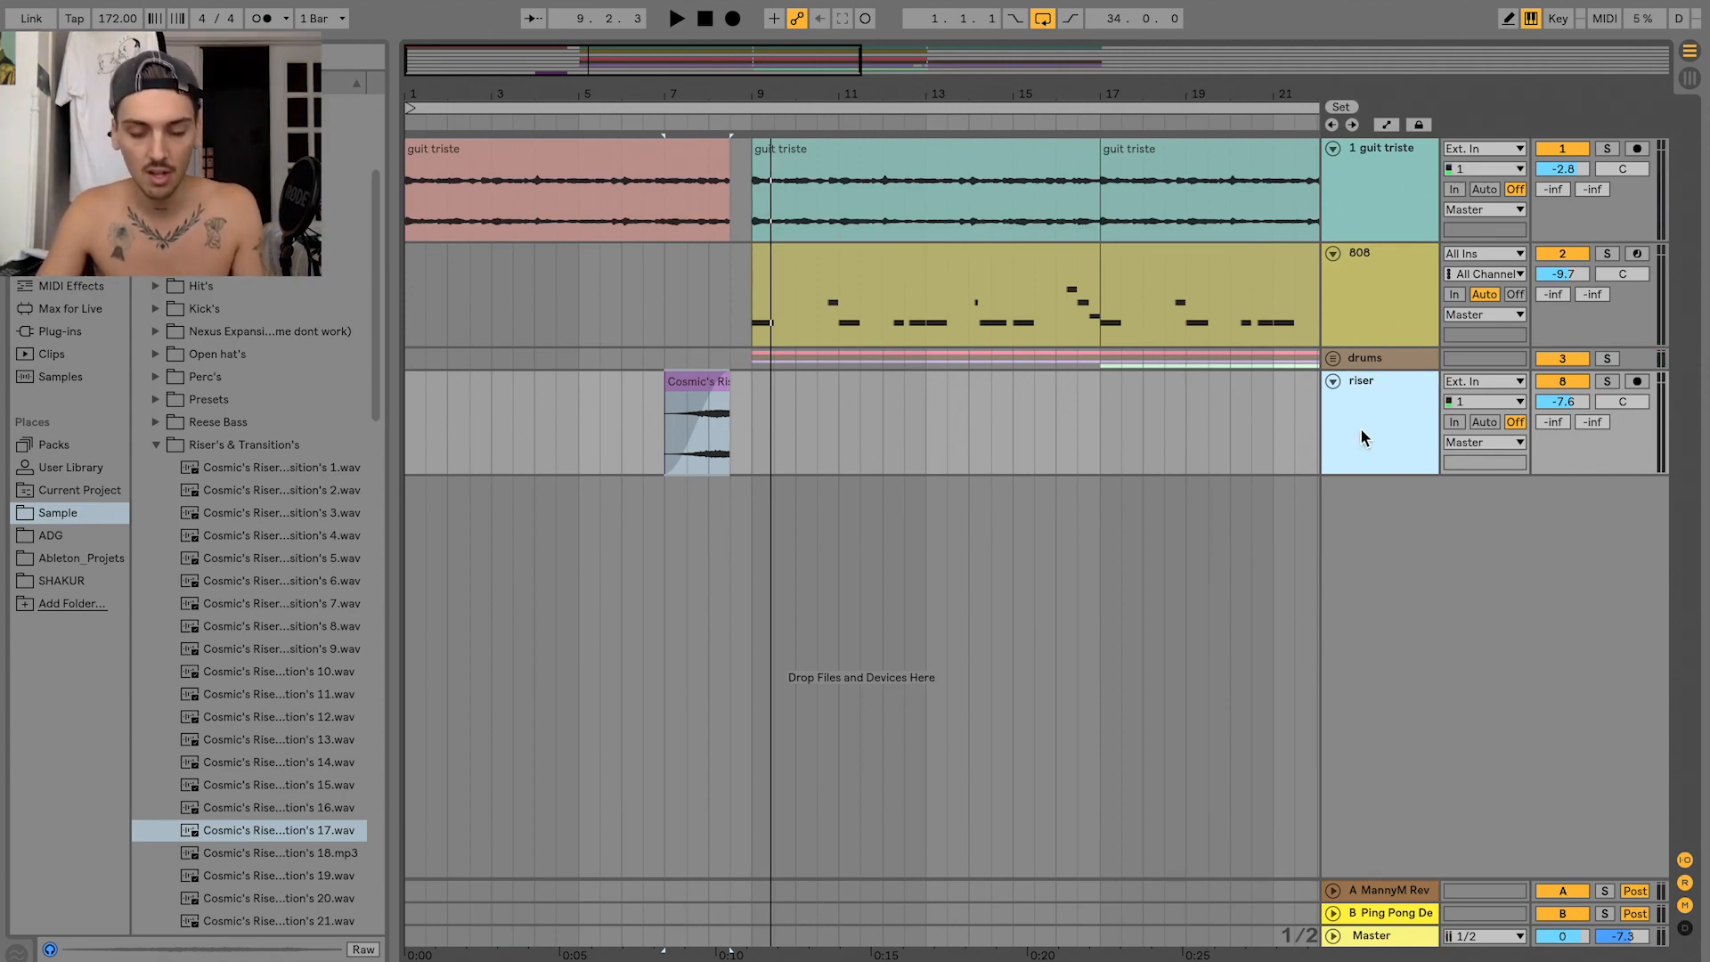
key("ctrl+t")
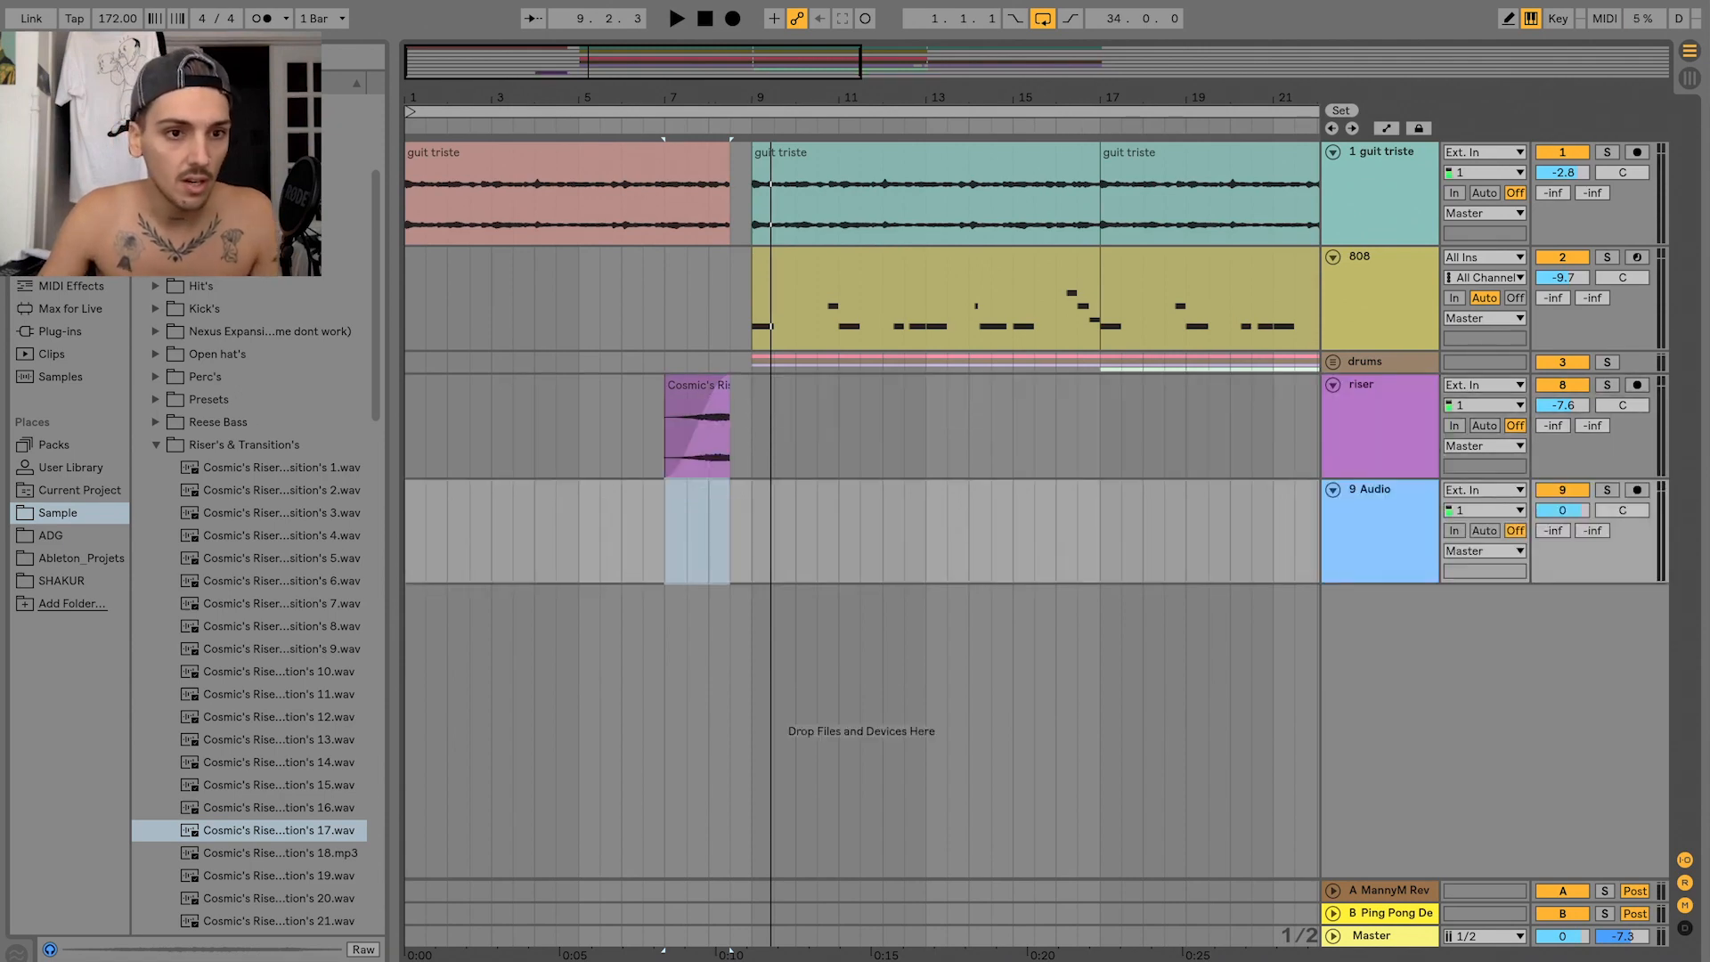
- Open the BeauGeste_sample_pack1 folder in the sample library
left_click(141, 105)
left_click(269, 429)
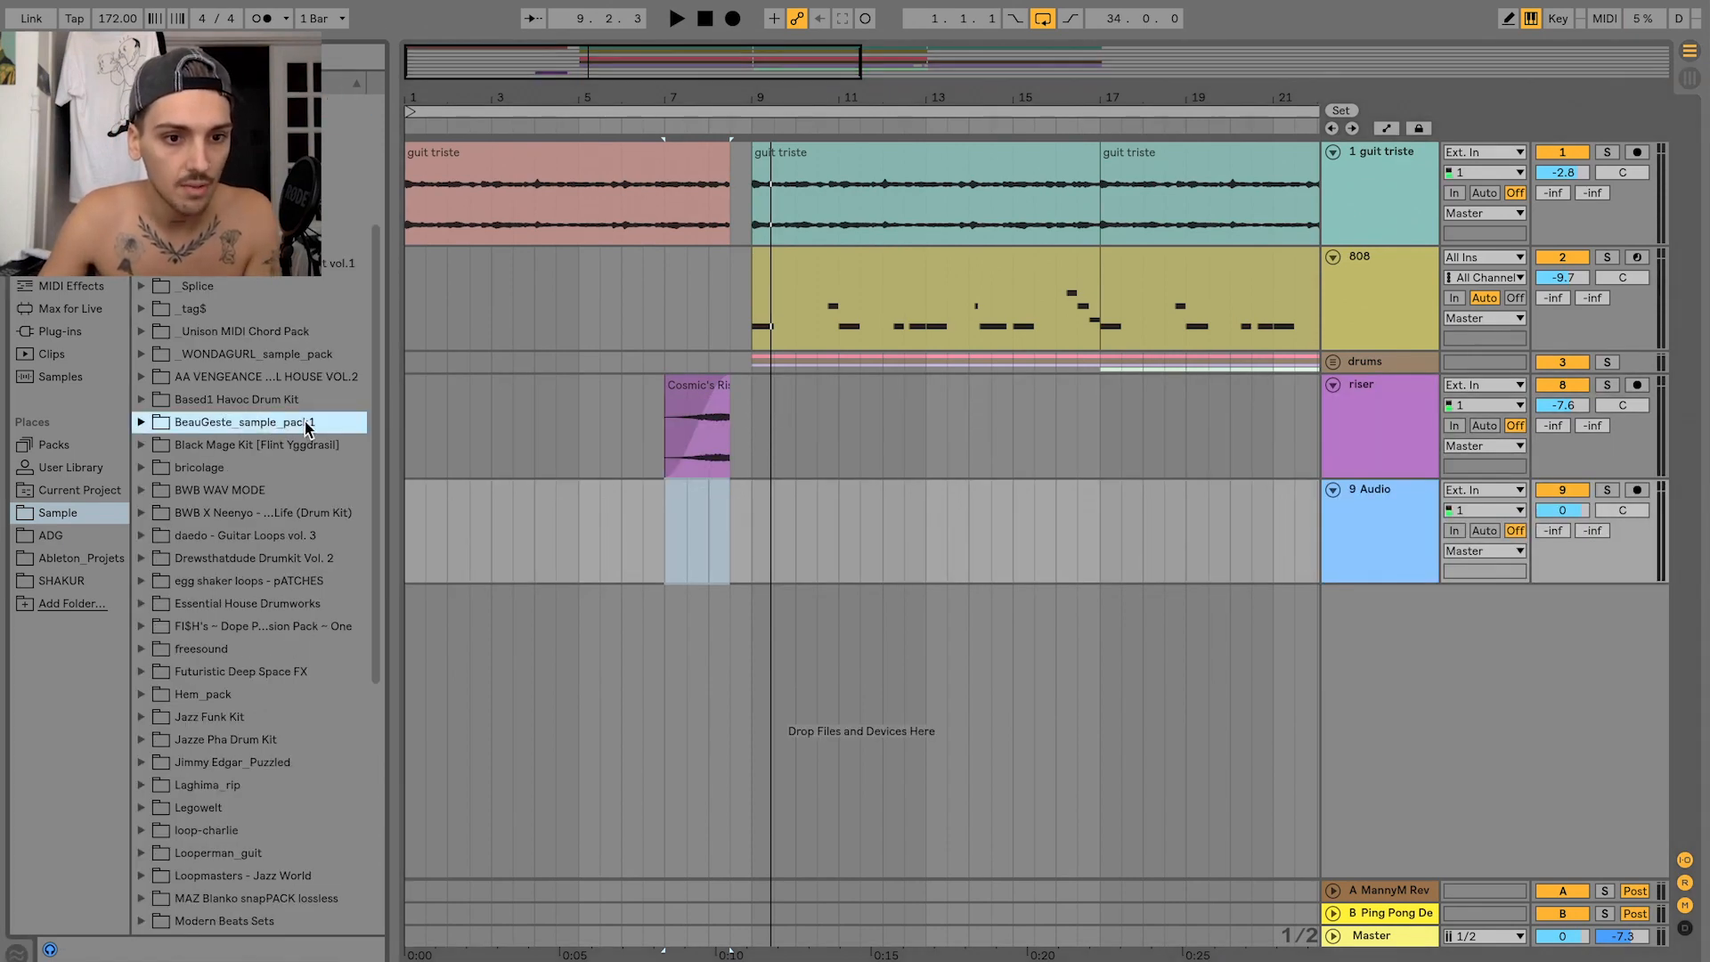
key("Right")
key("Left")
key("Right")
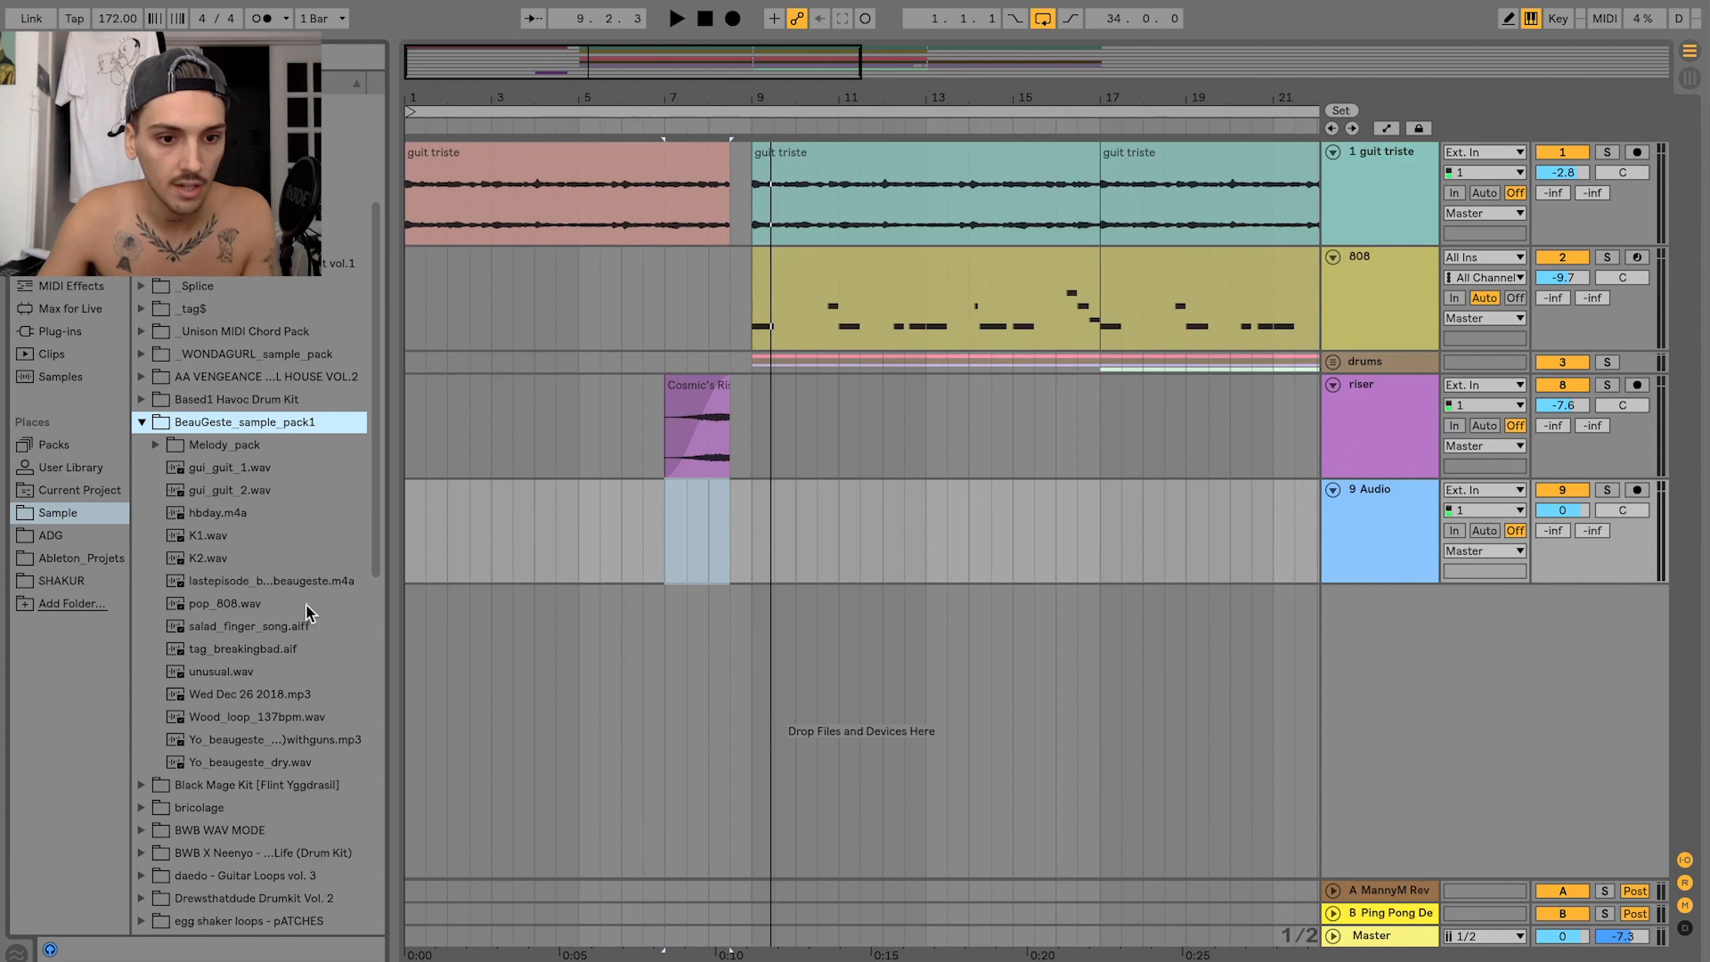
- Try tag_breakingbad.aif on the empty audio track below the riser, near 7.3, at -6.4 dB, and play it back
left_click(233, 654)
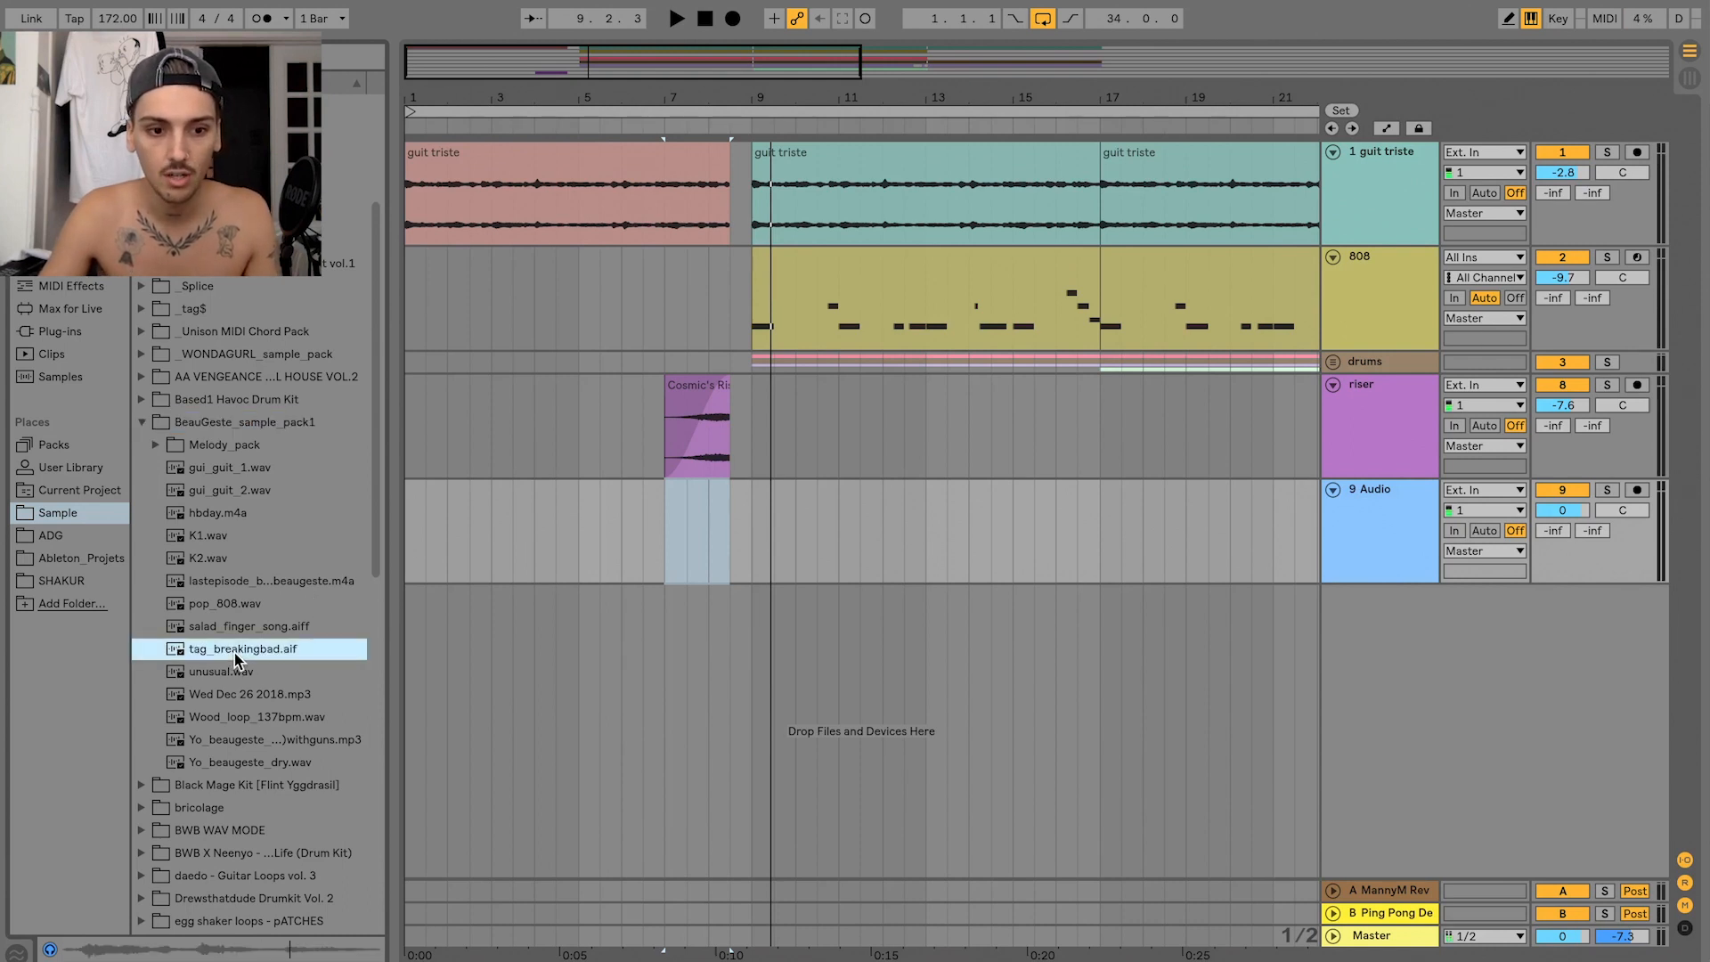
left_click_drag(234, 656, 700, 552)
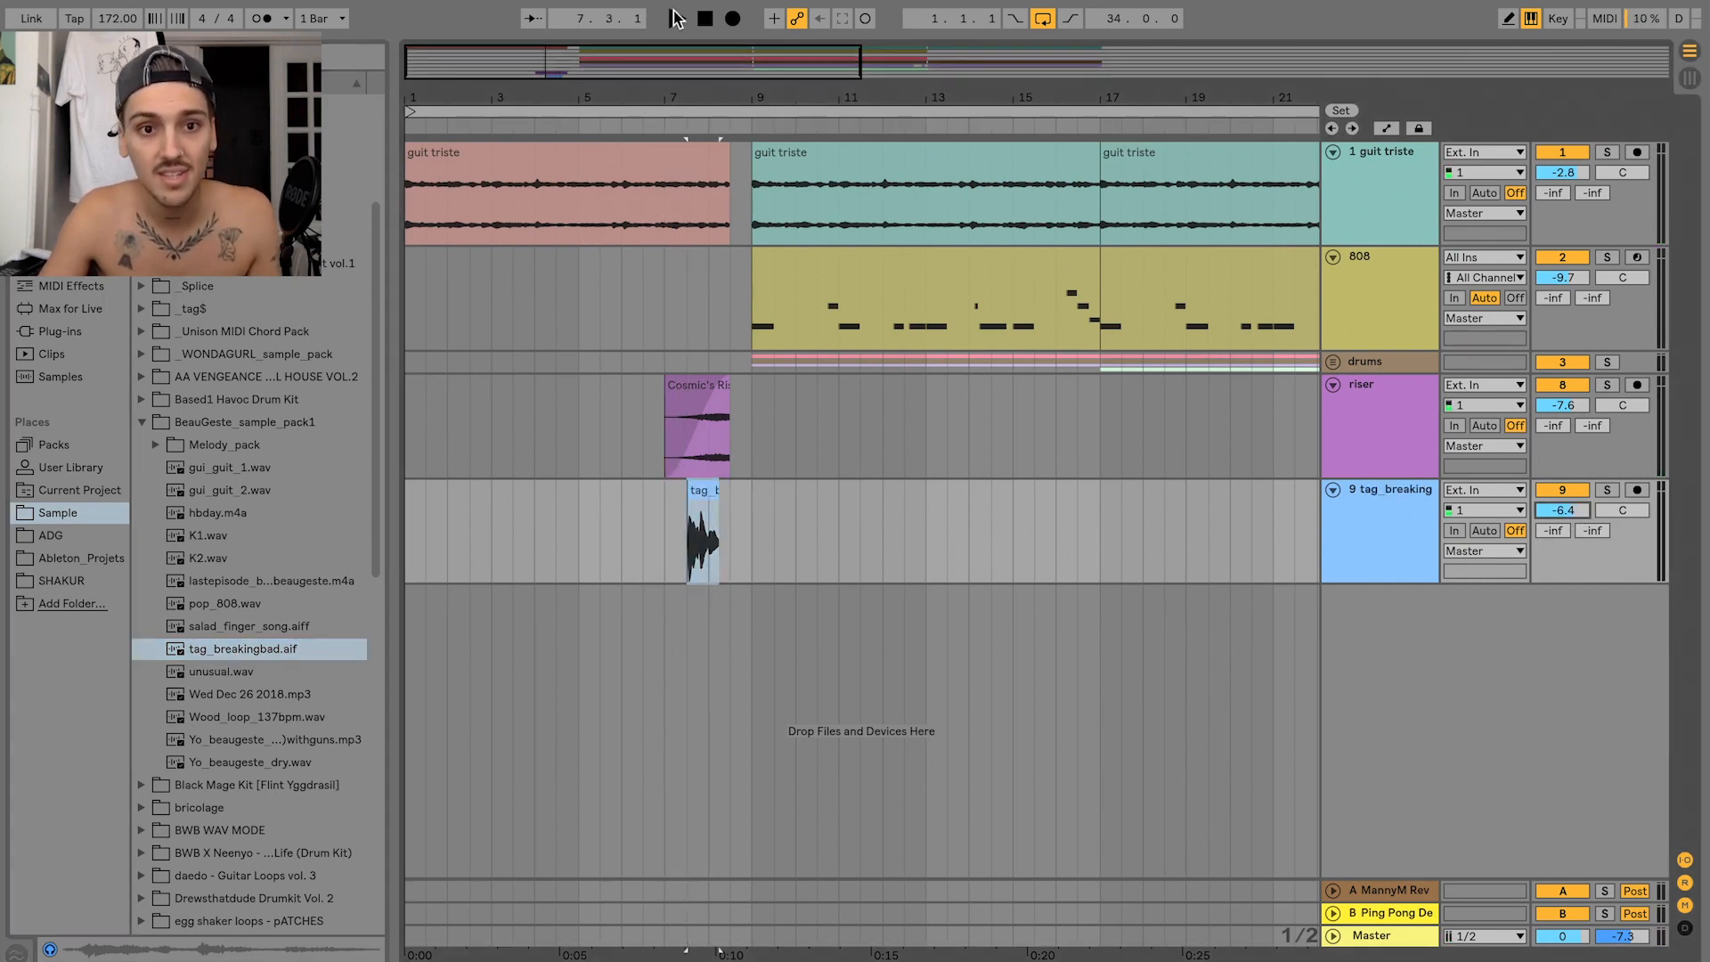
left_click(675, 18)
key("plus")
key("plus")
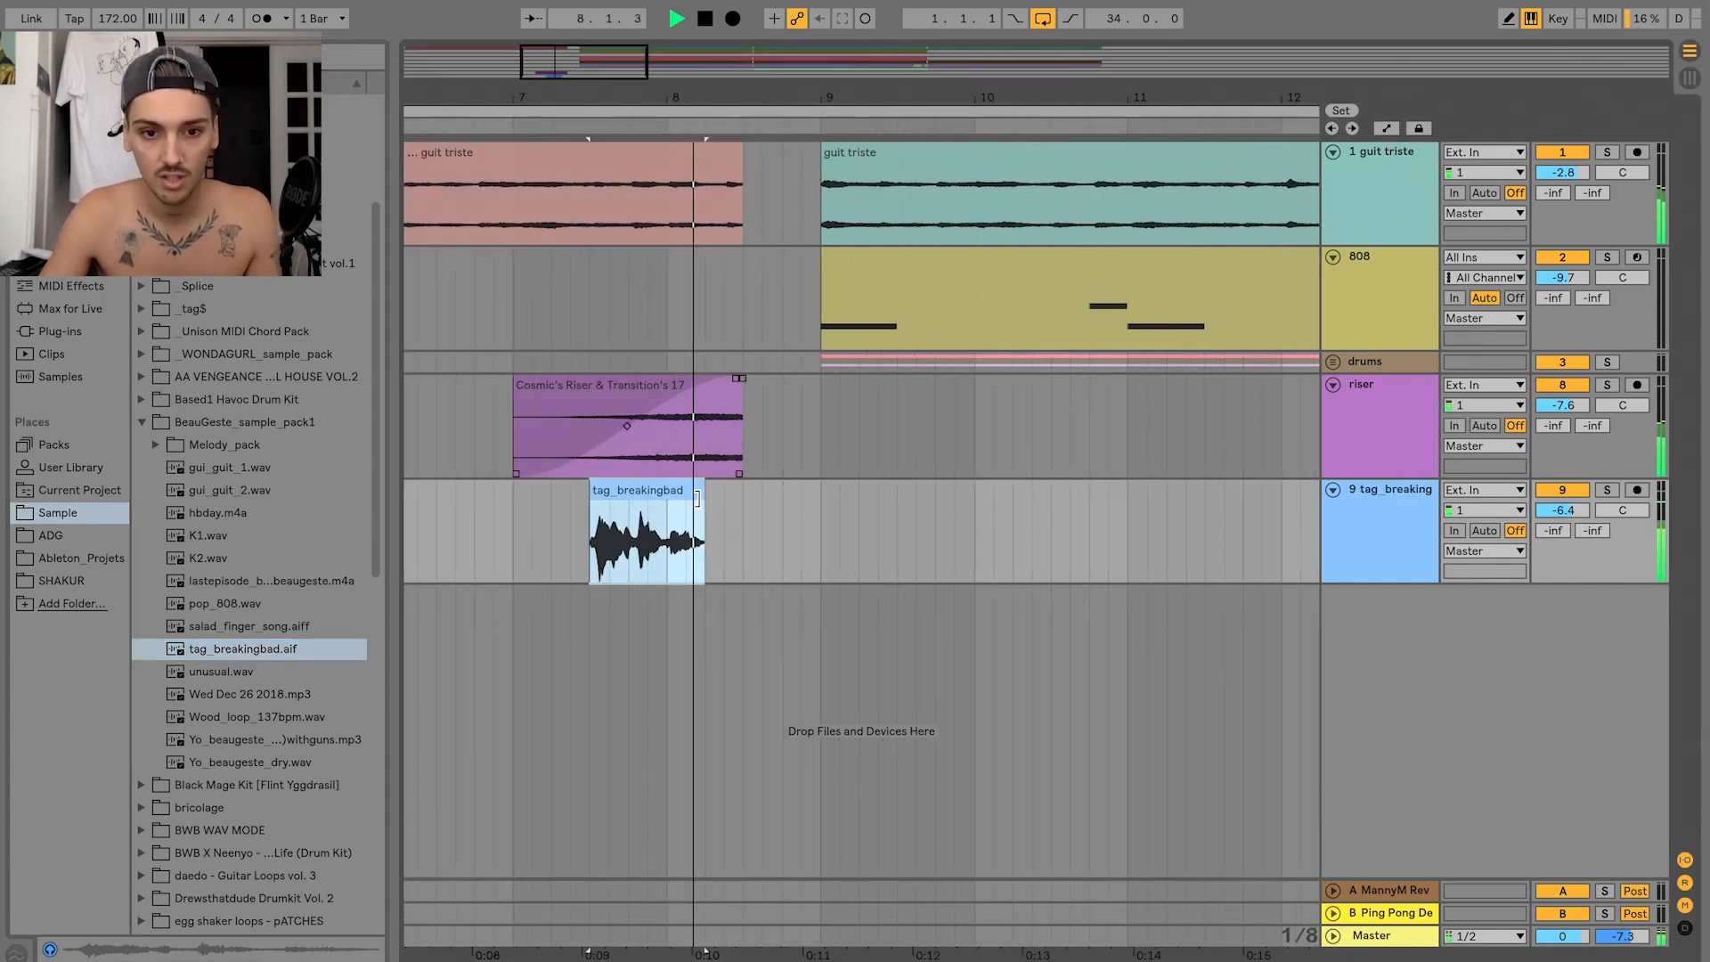
- Try the tag_breakingbad clip at bar 8 with its track lowered to -9.1 dB, and delete the clip
left_click_drag(596, 532, 674, 532)
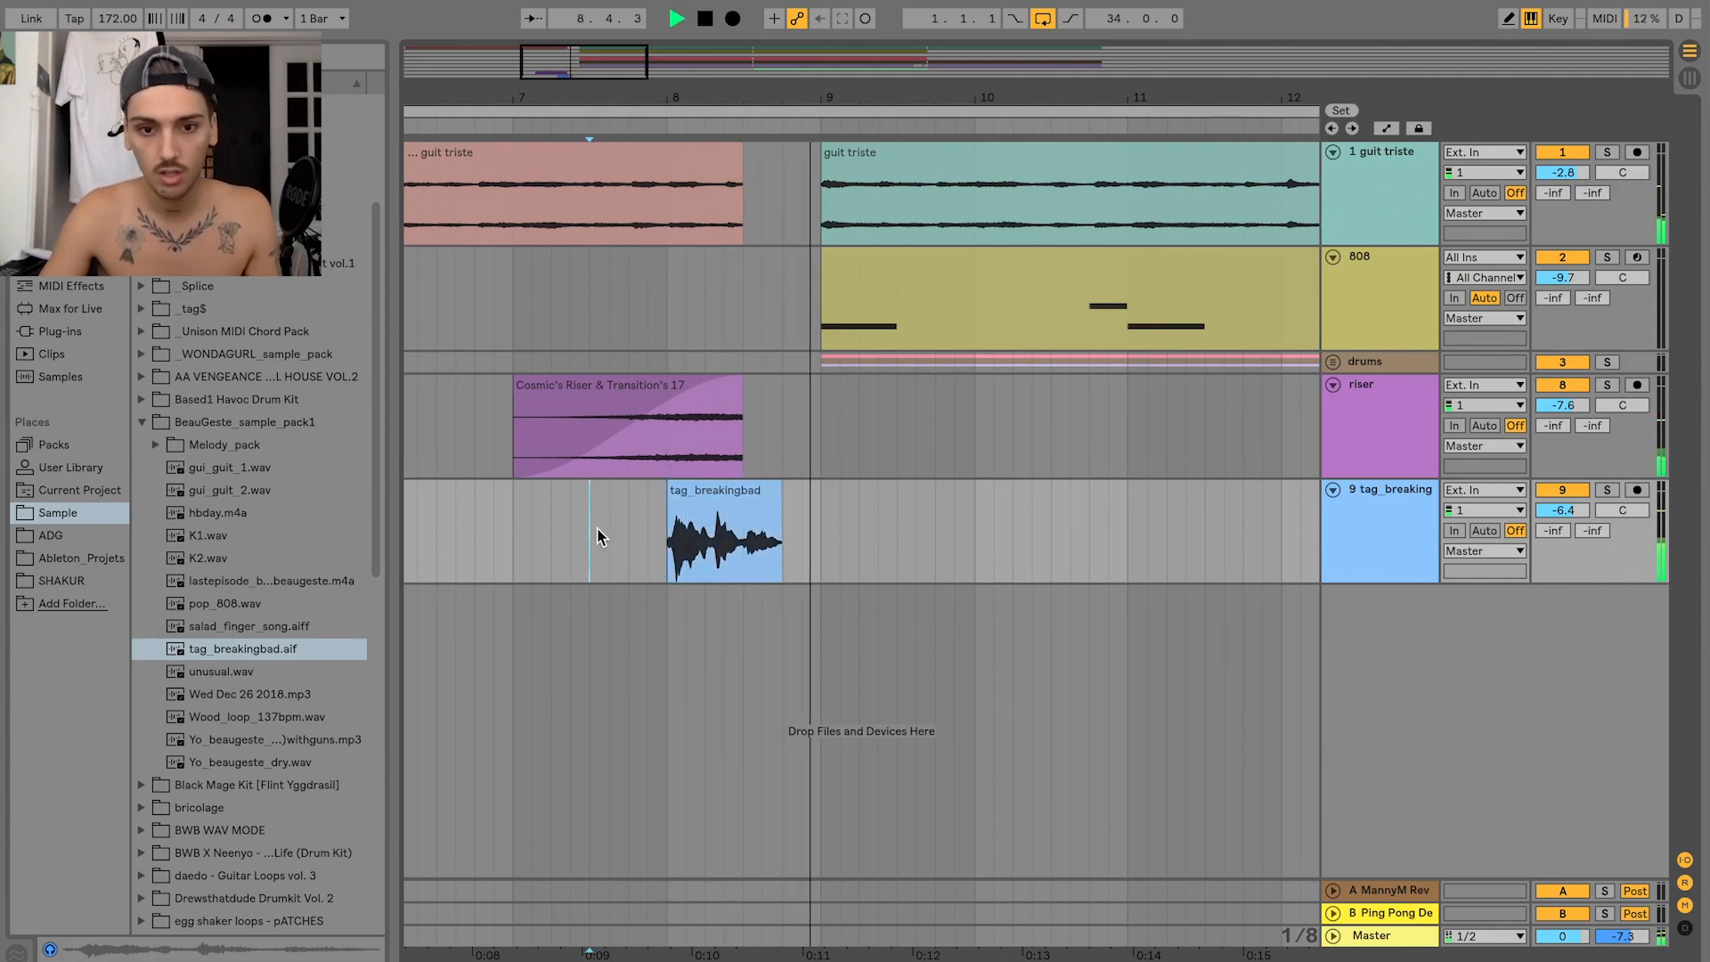
key("space")
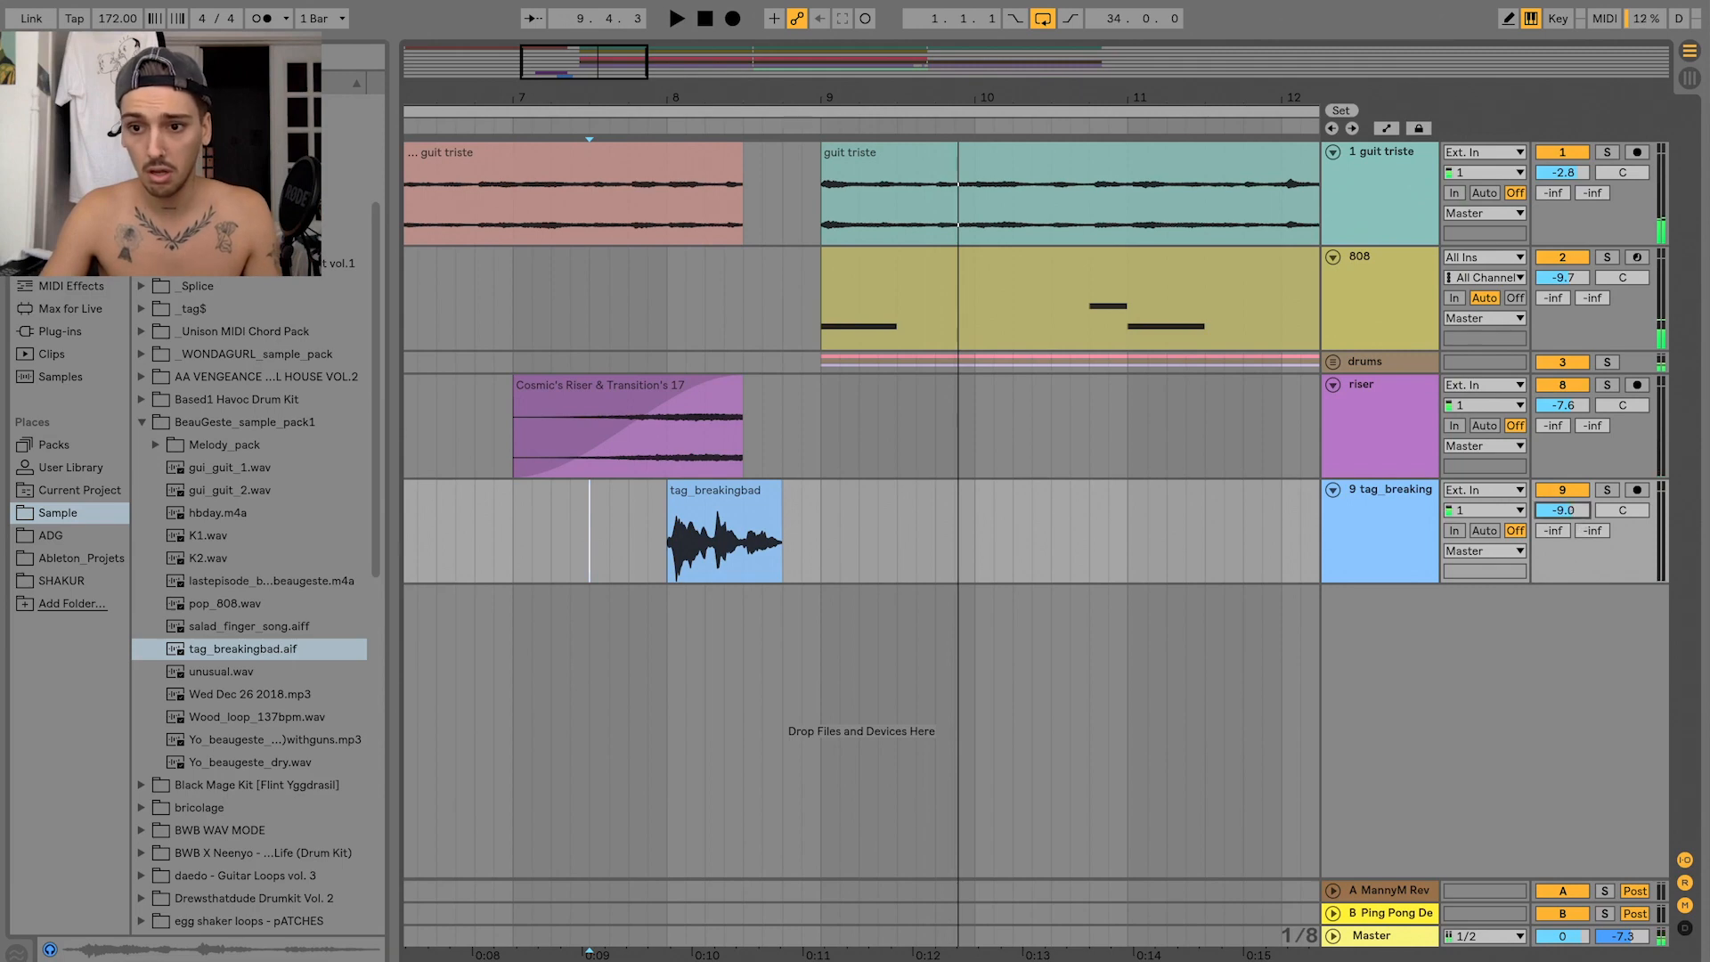
left_click(712, 507)
key("Delete")
- Place Yo_beaugeste_dry.wav on the track below the riser, starting before 7.3, and set its clip gain to 4.94 dB and warp mode to Pro
left_click(240, 764)
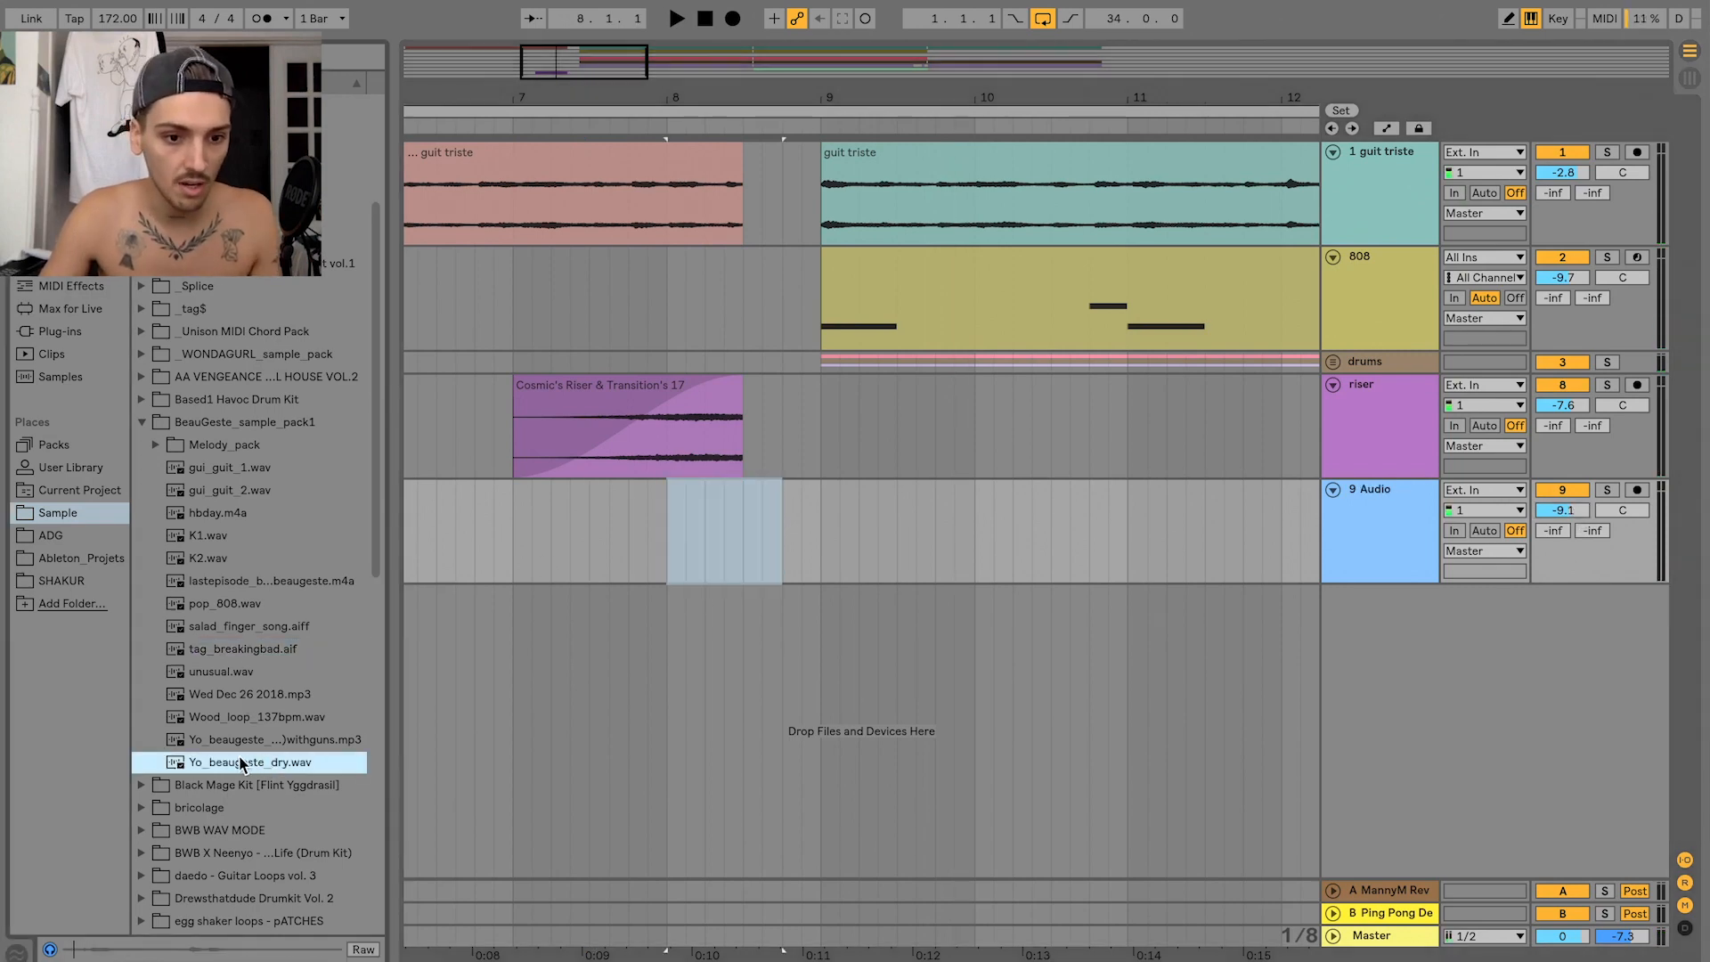
left_click_drag(310, 764, 638, 526)
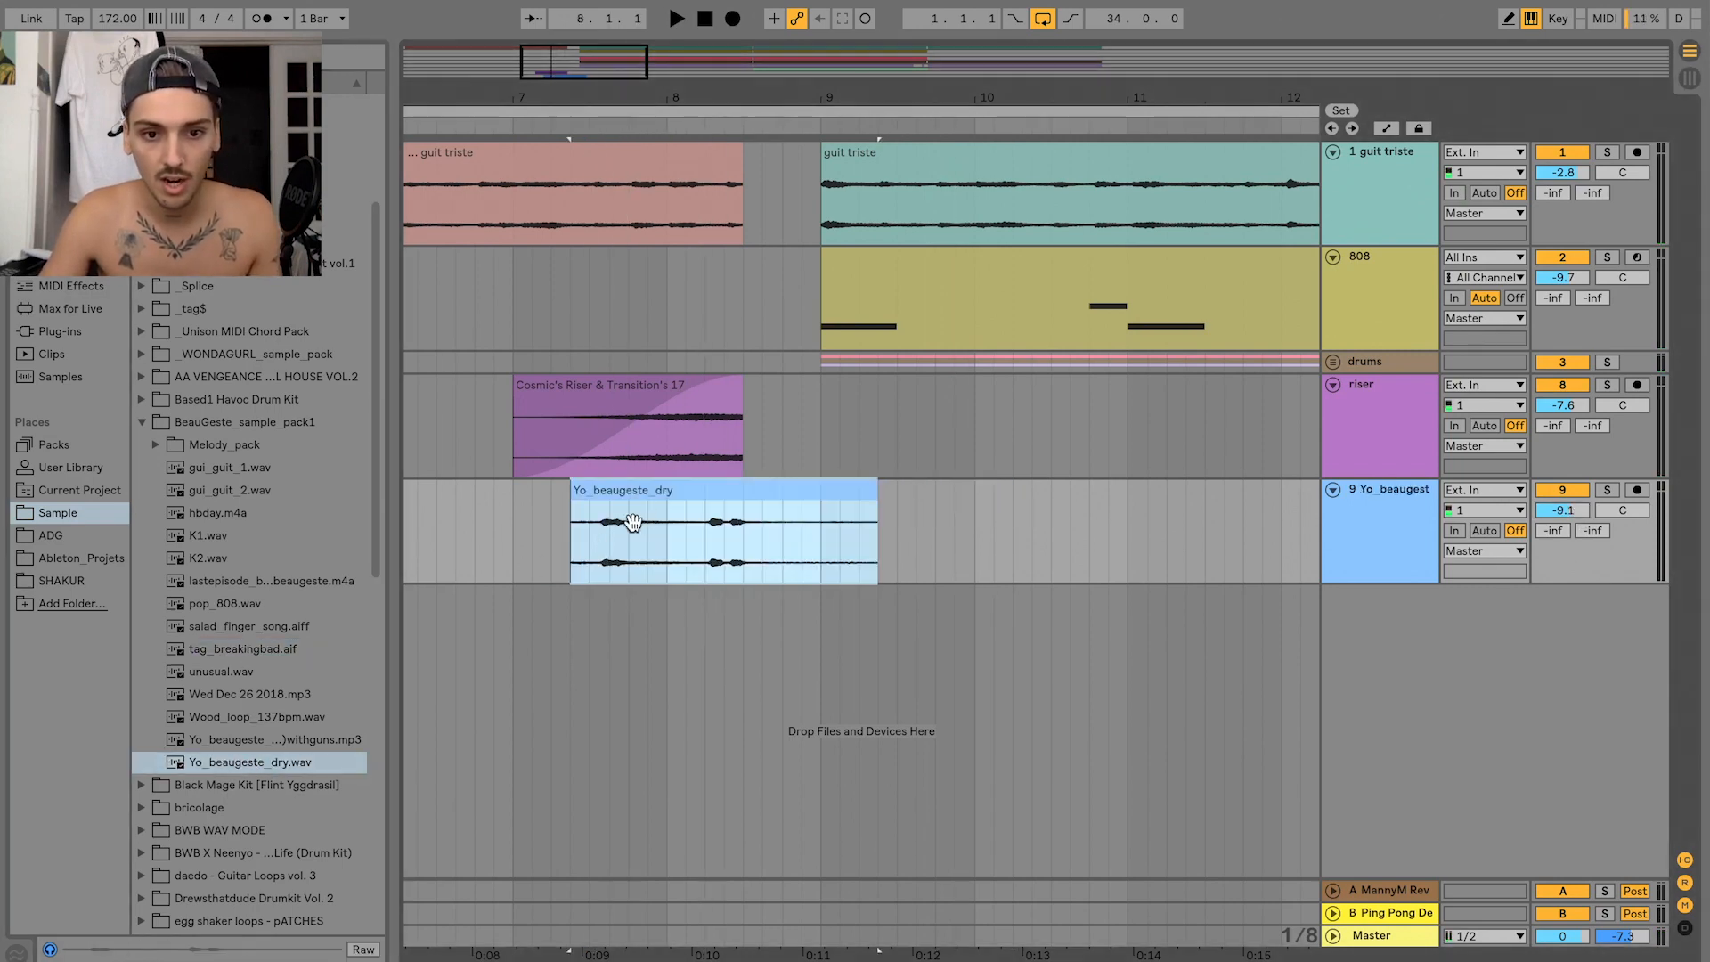
left_click_drag(191, 913, 192, 892)
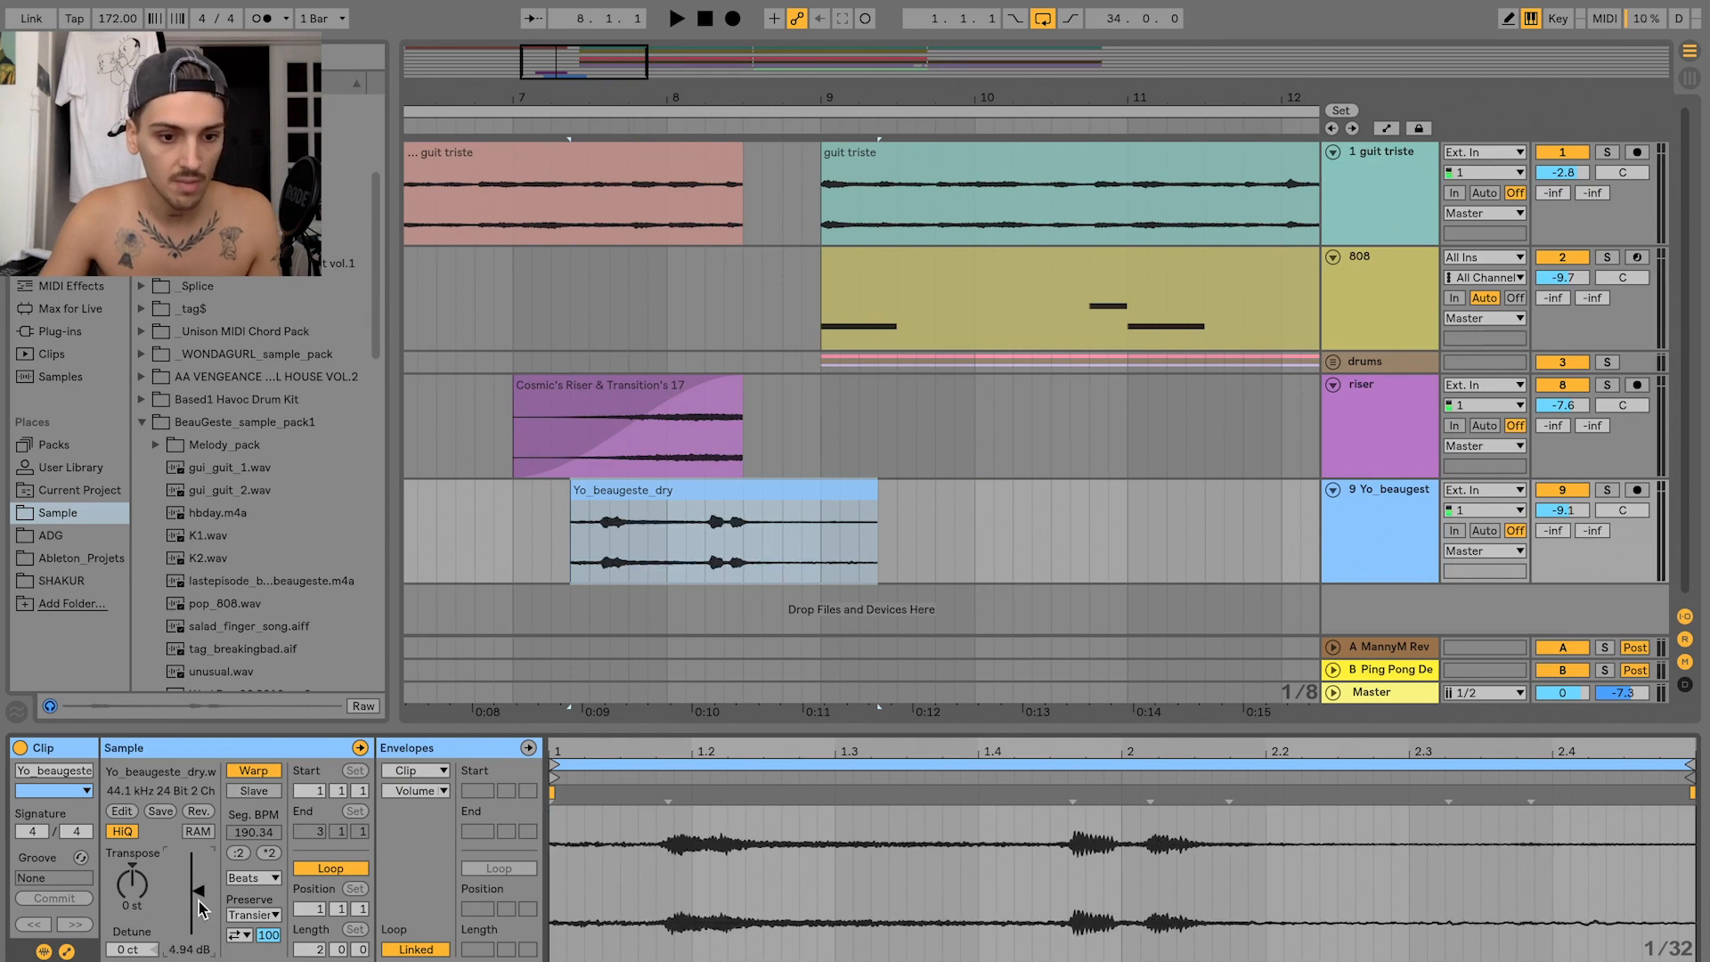
left_click(268, 879)
left_click(251, 946)
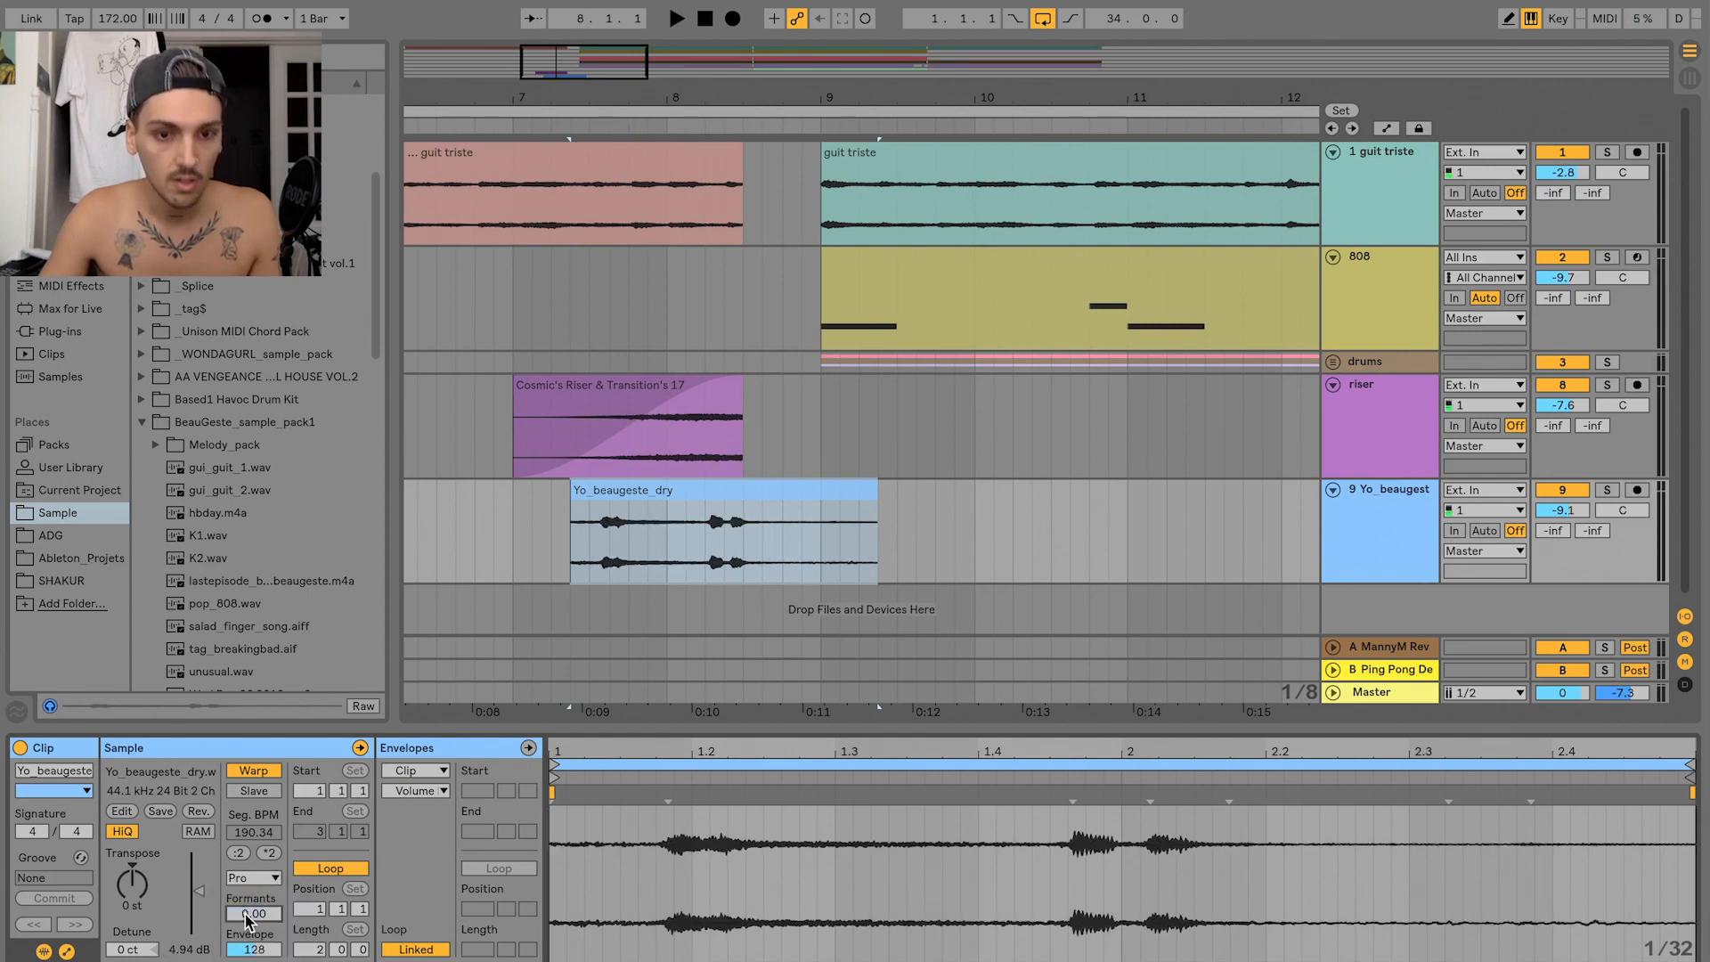
- Shift the Yo_beaugeste_dry clip to start just after 7.3, checking its timing with playback
key("space")
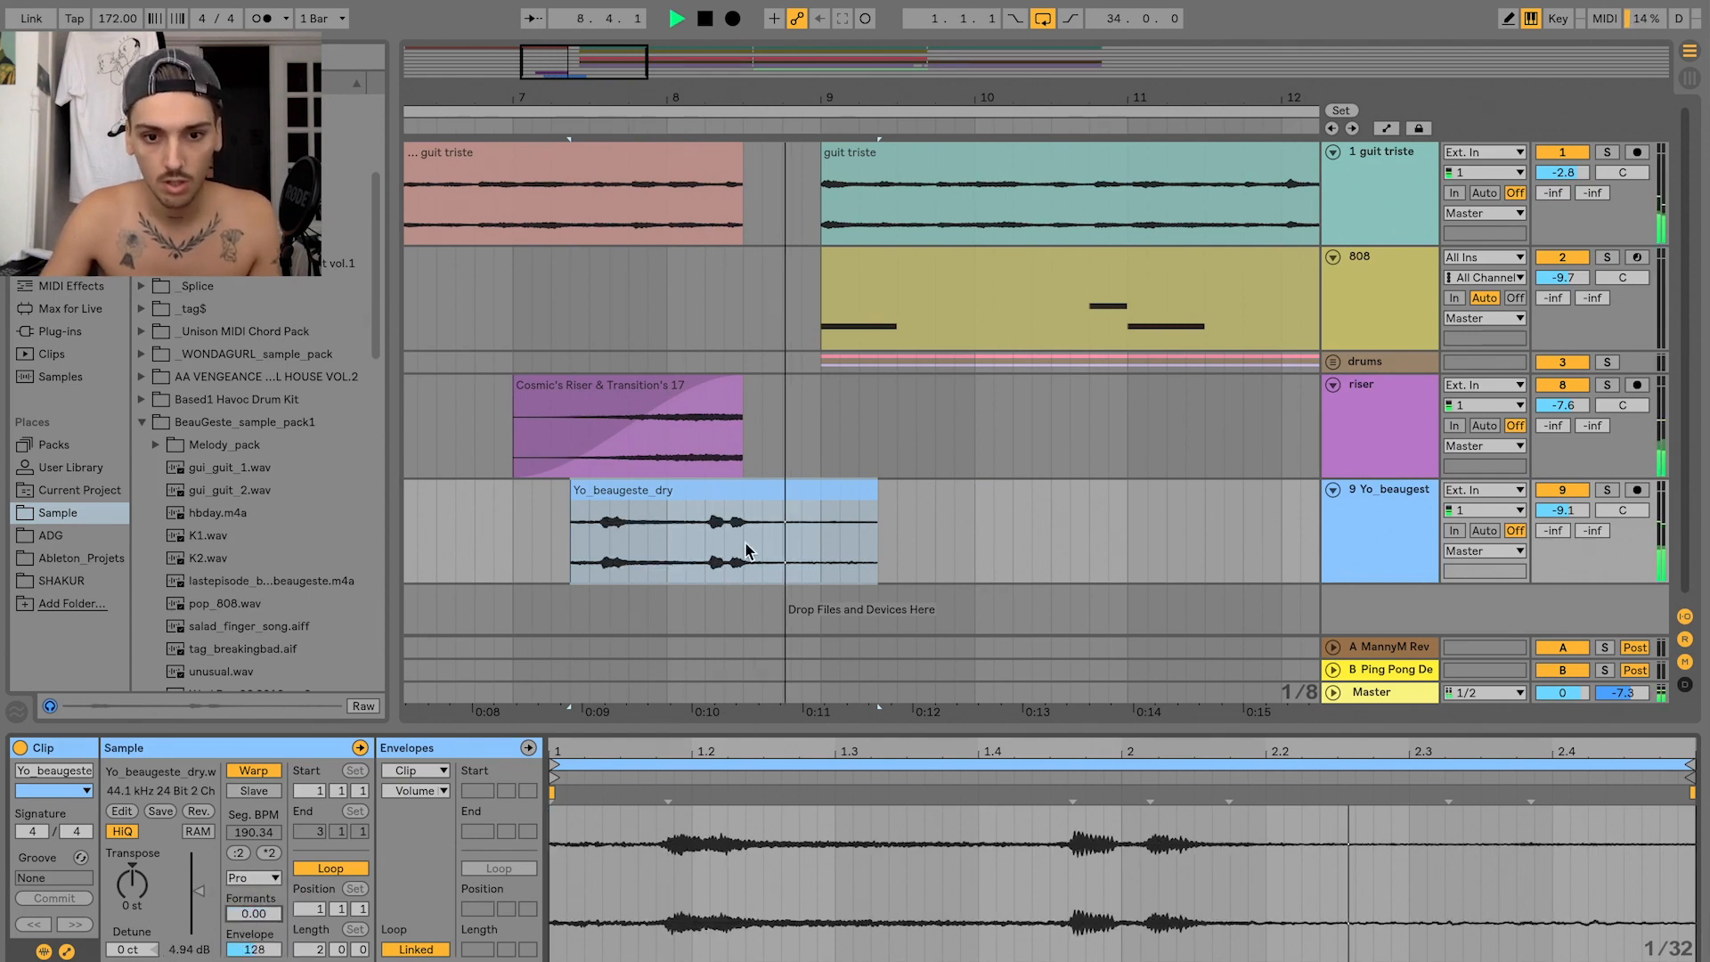
left_click_drag(757, 508, 767, 513)
key("space")
key("space")
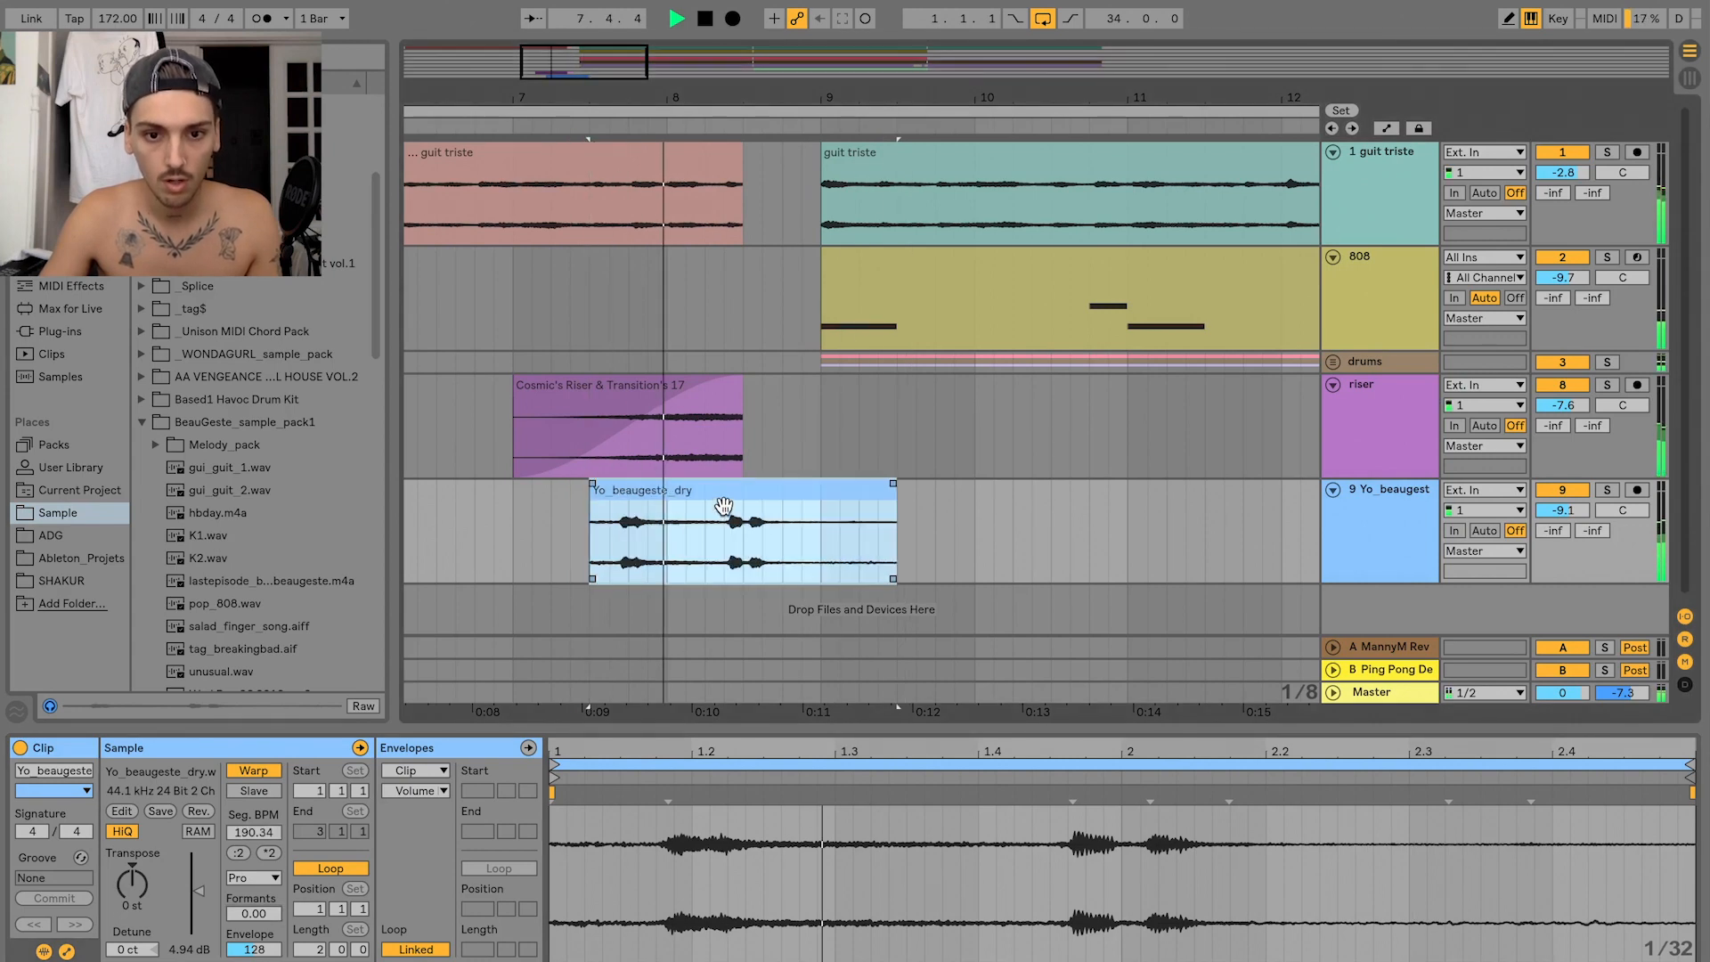
key("space")
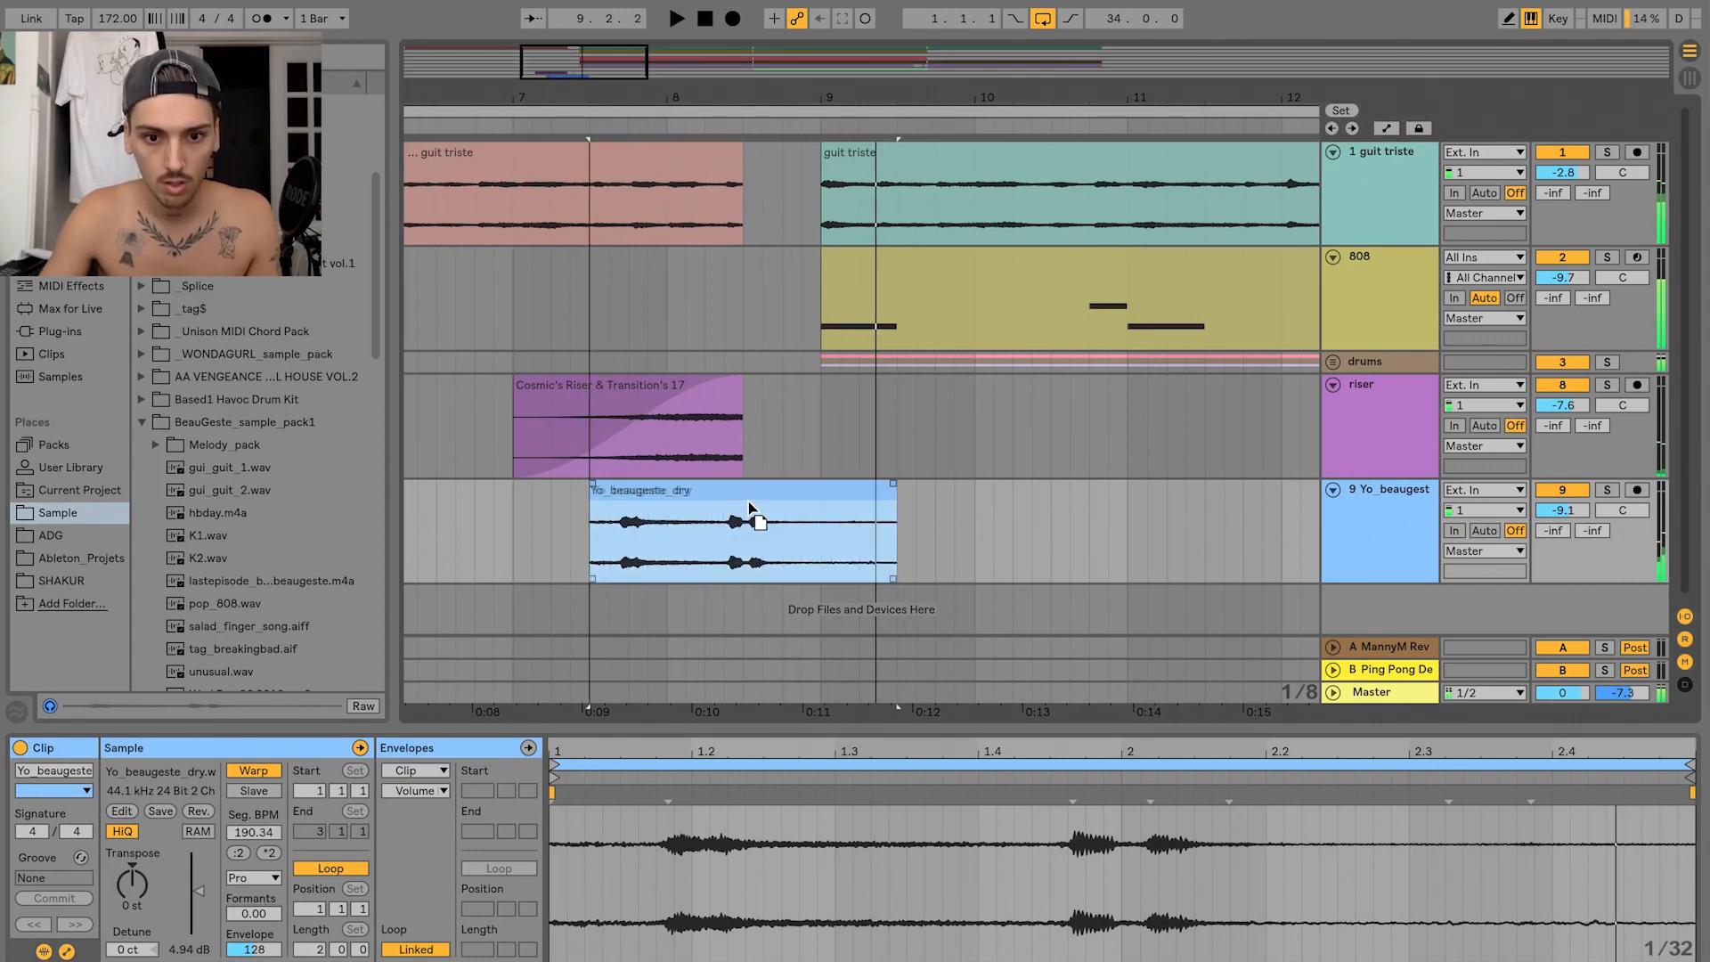
left_click_drag(748, 502, 760, 504)
left_click(581, 547)
key("space")
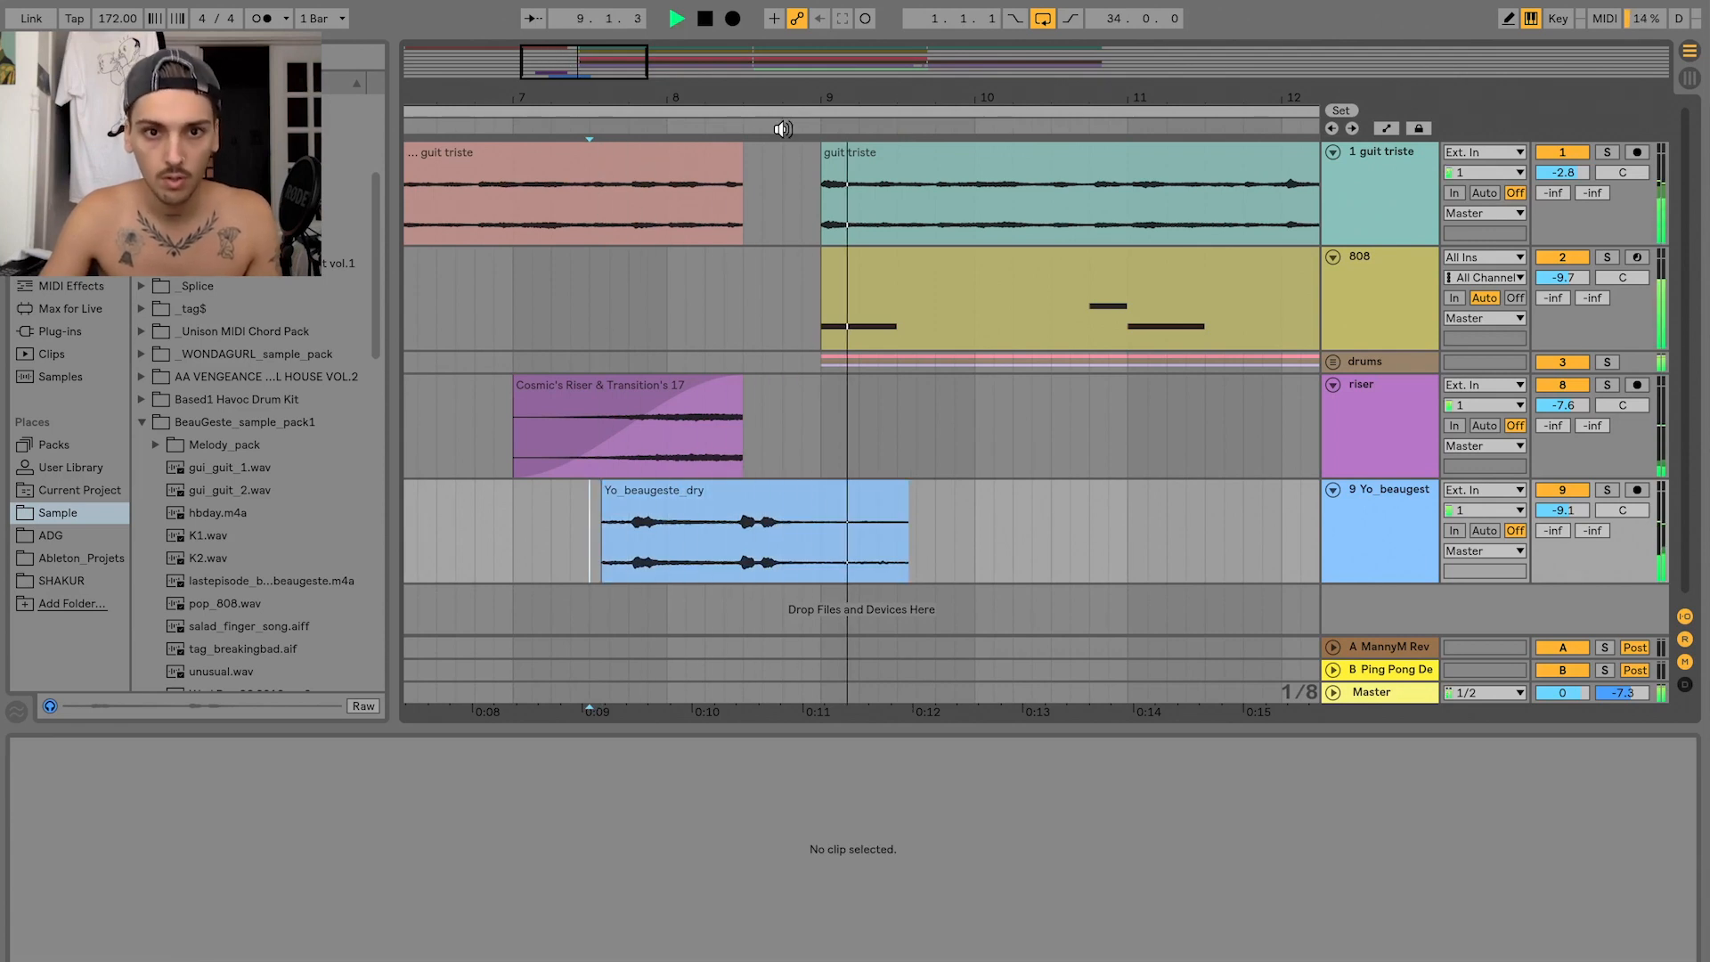
key("space")
- Fine-position the Yo_beaugeste_dry clip so its second burst starts where the intro guitar ends at 8.3
scroll(701, 526, "up", 5)
left_click_drag(842, 522, 854, 522)
left_click_drag(577, 68, 575, 67)
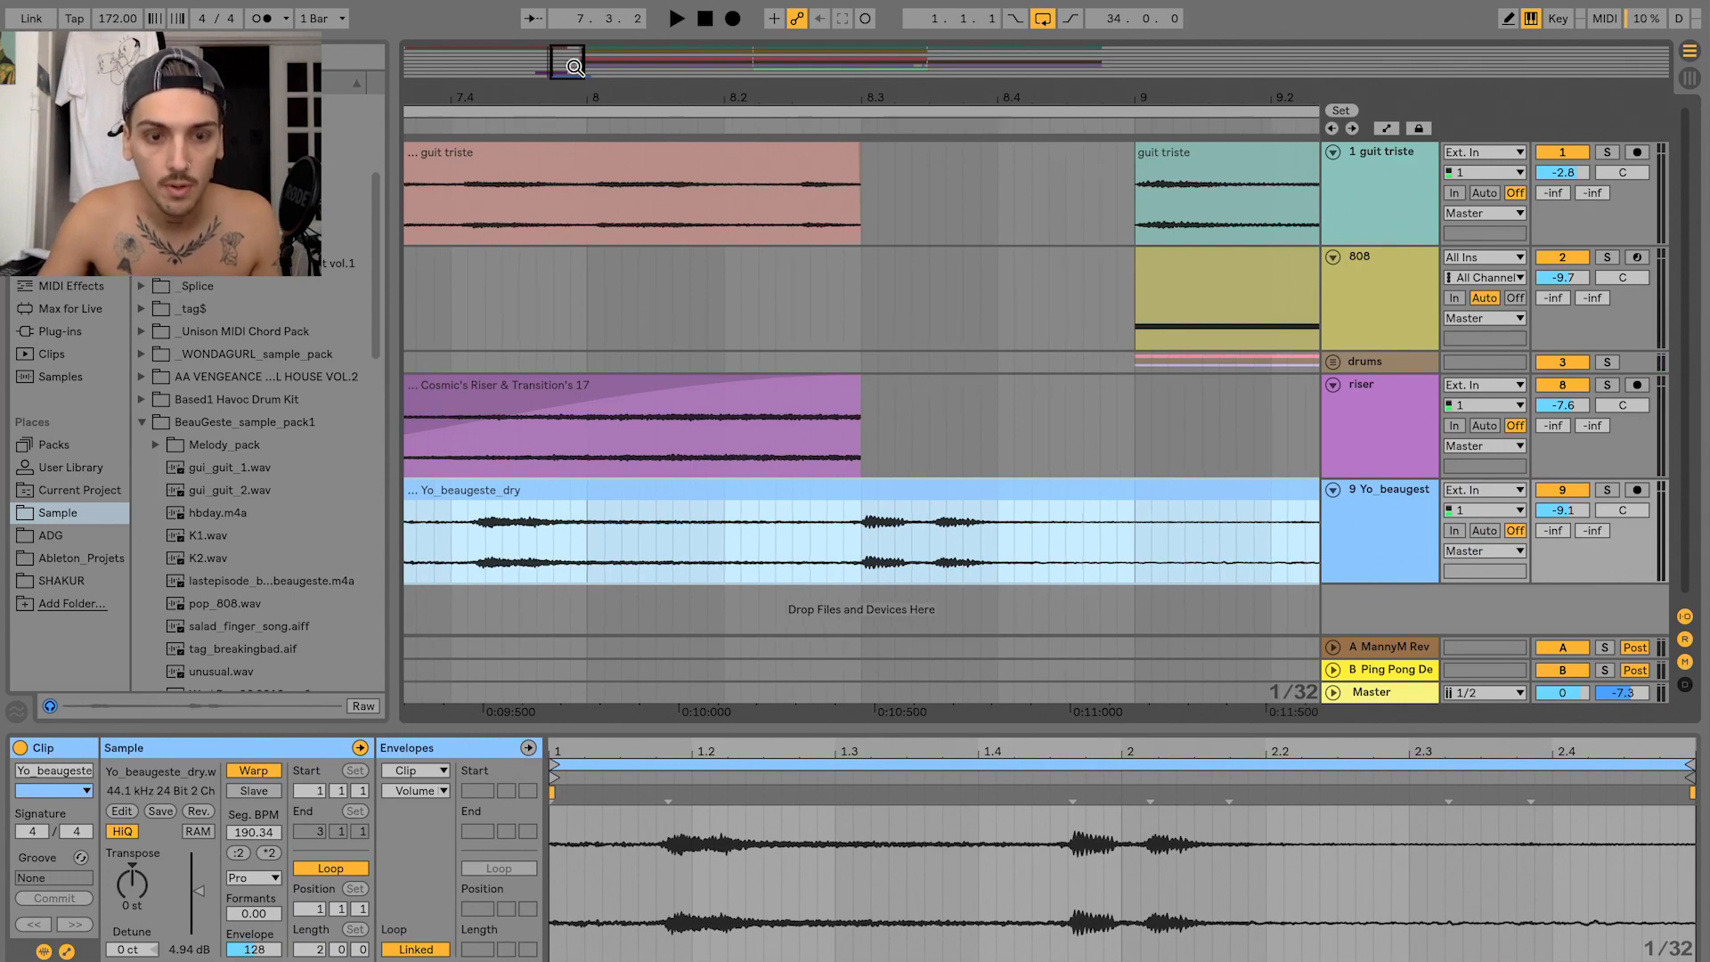
mouse_move(770, 497)
left_mouse_down()
mouse_move(736, 512)
mouse_move(832, 508)
left_mouse_up()
scroll(847, 508, "left", 5)
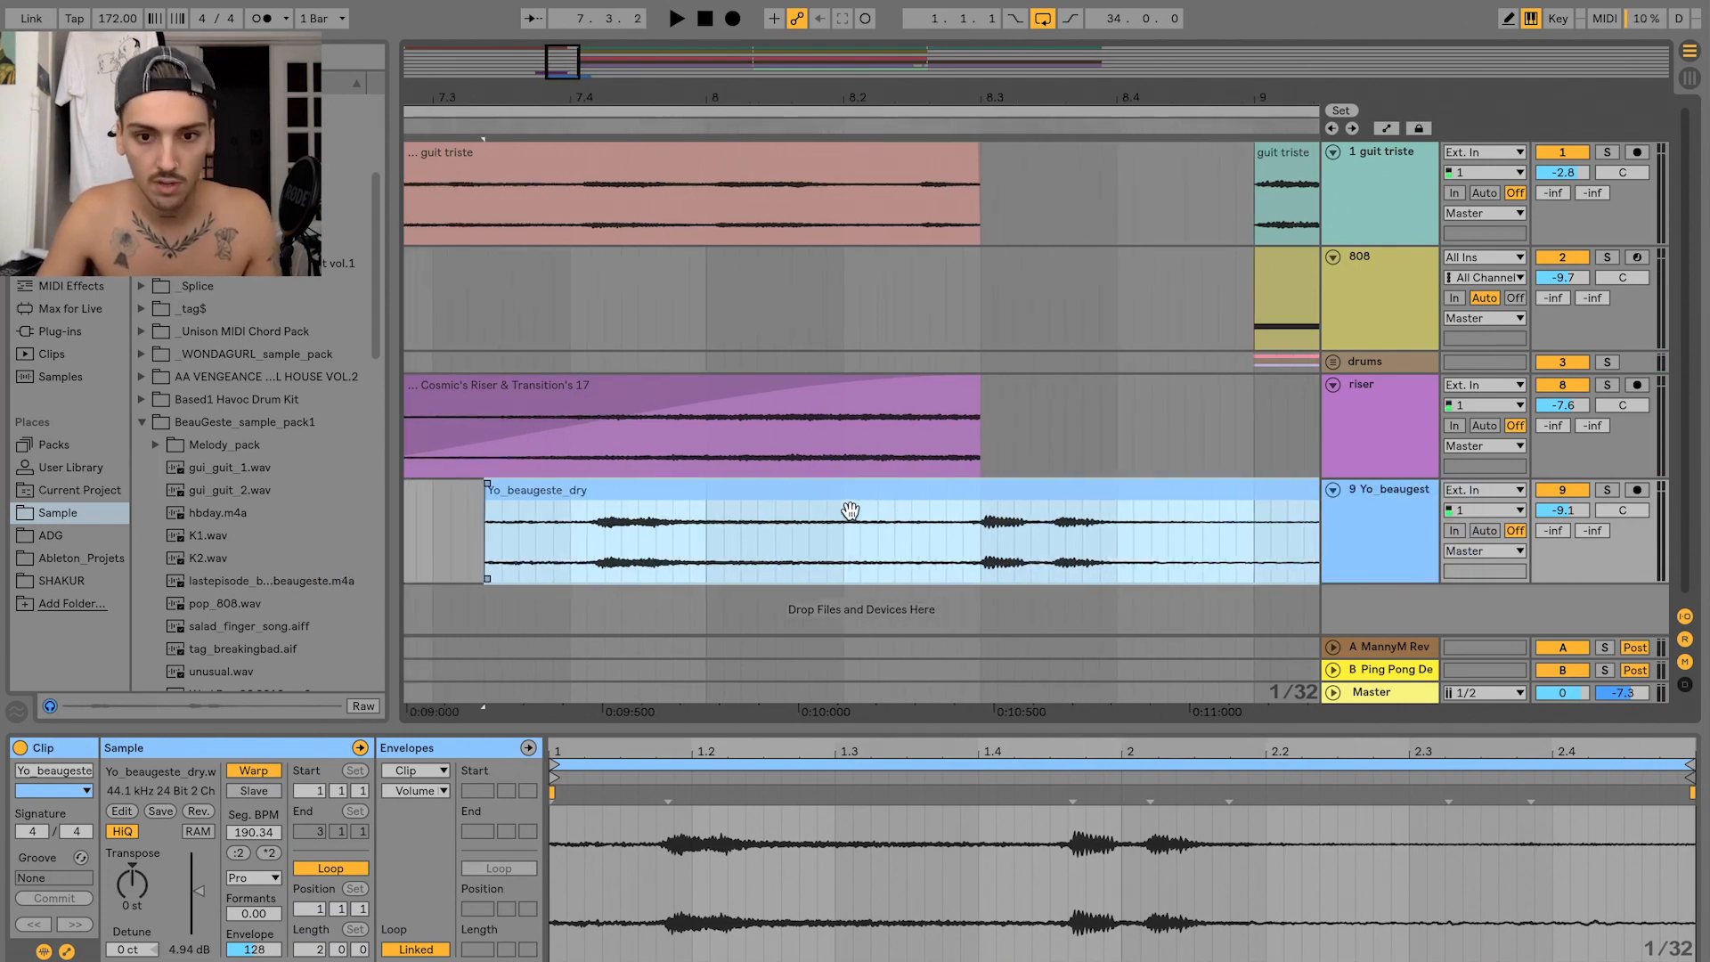
- Split the Yo_beaugeste_dry clip at 8.3 and trim the end of its first part slightly
left_click(998, 559)
key("ctrl+e")
left_click(987, 520)
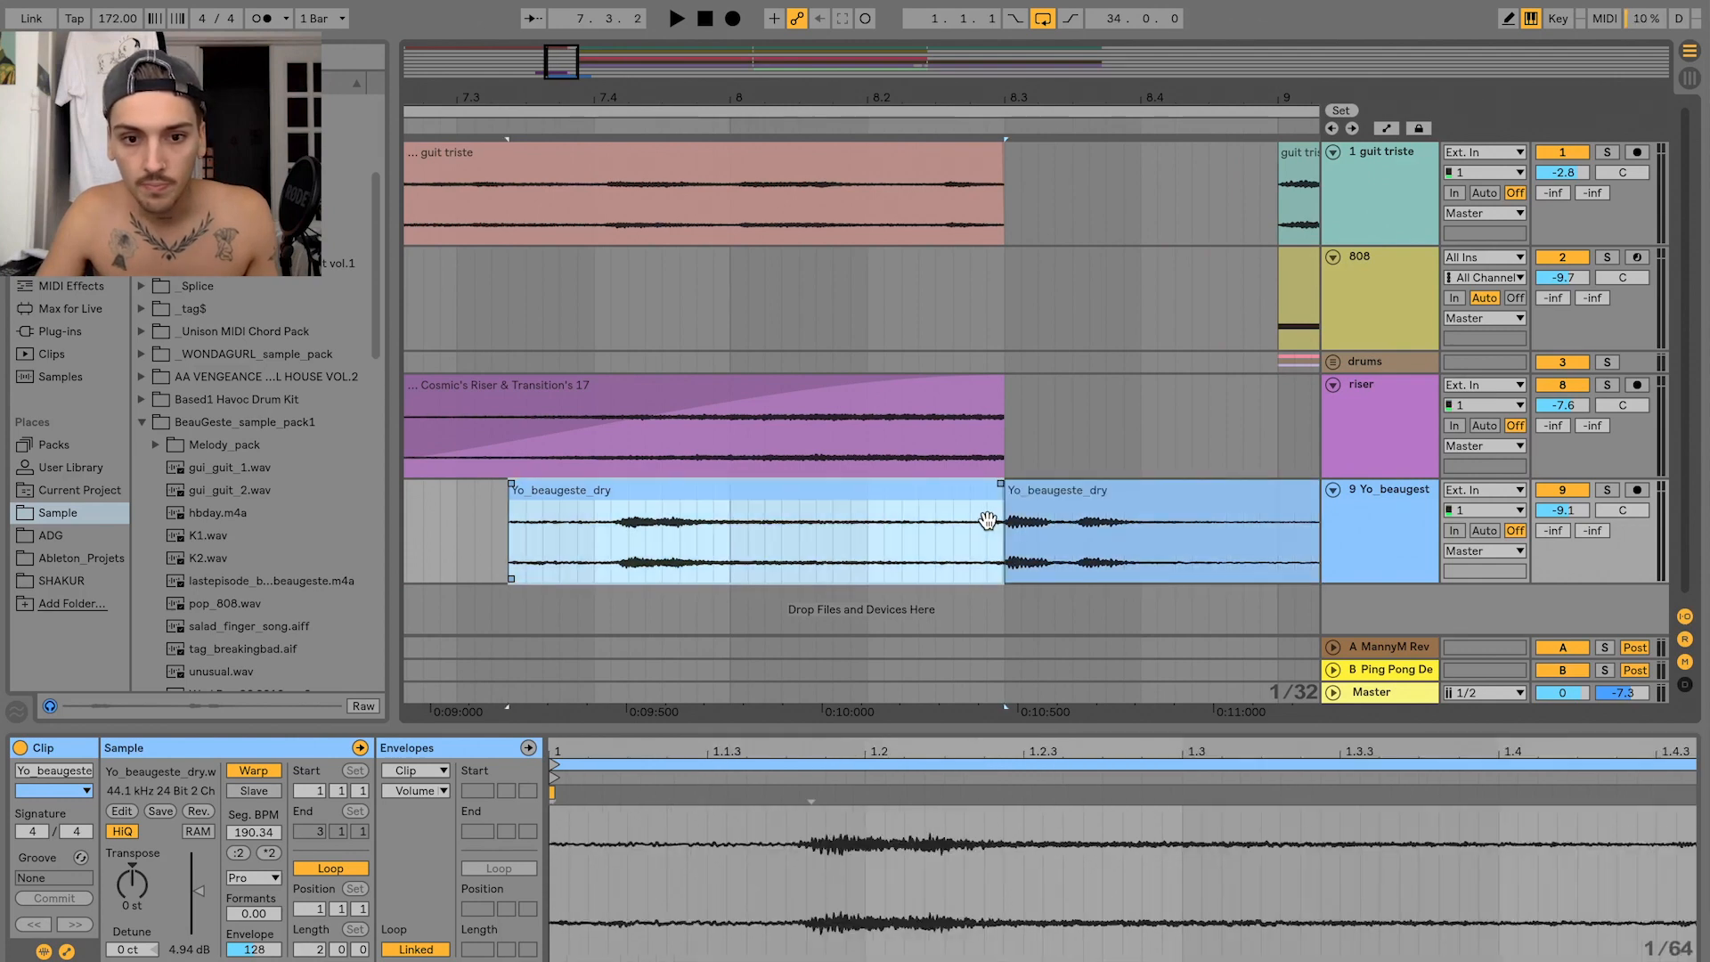
left_click_drag(987, 512, 963, 519)
- Deactivate the Yo_beaugeste track and add a short fade-in to its first clip
left_click(820, 177)
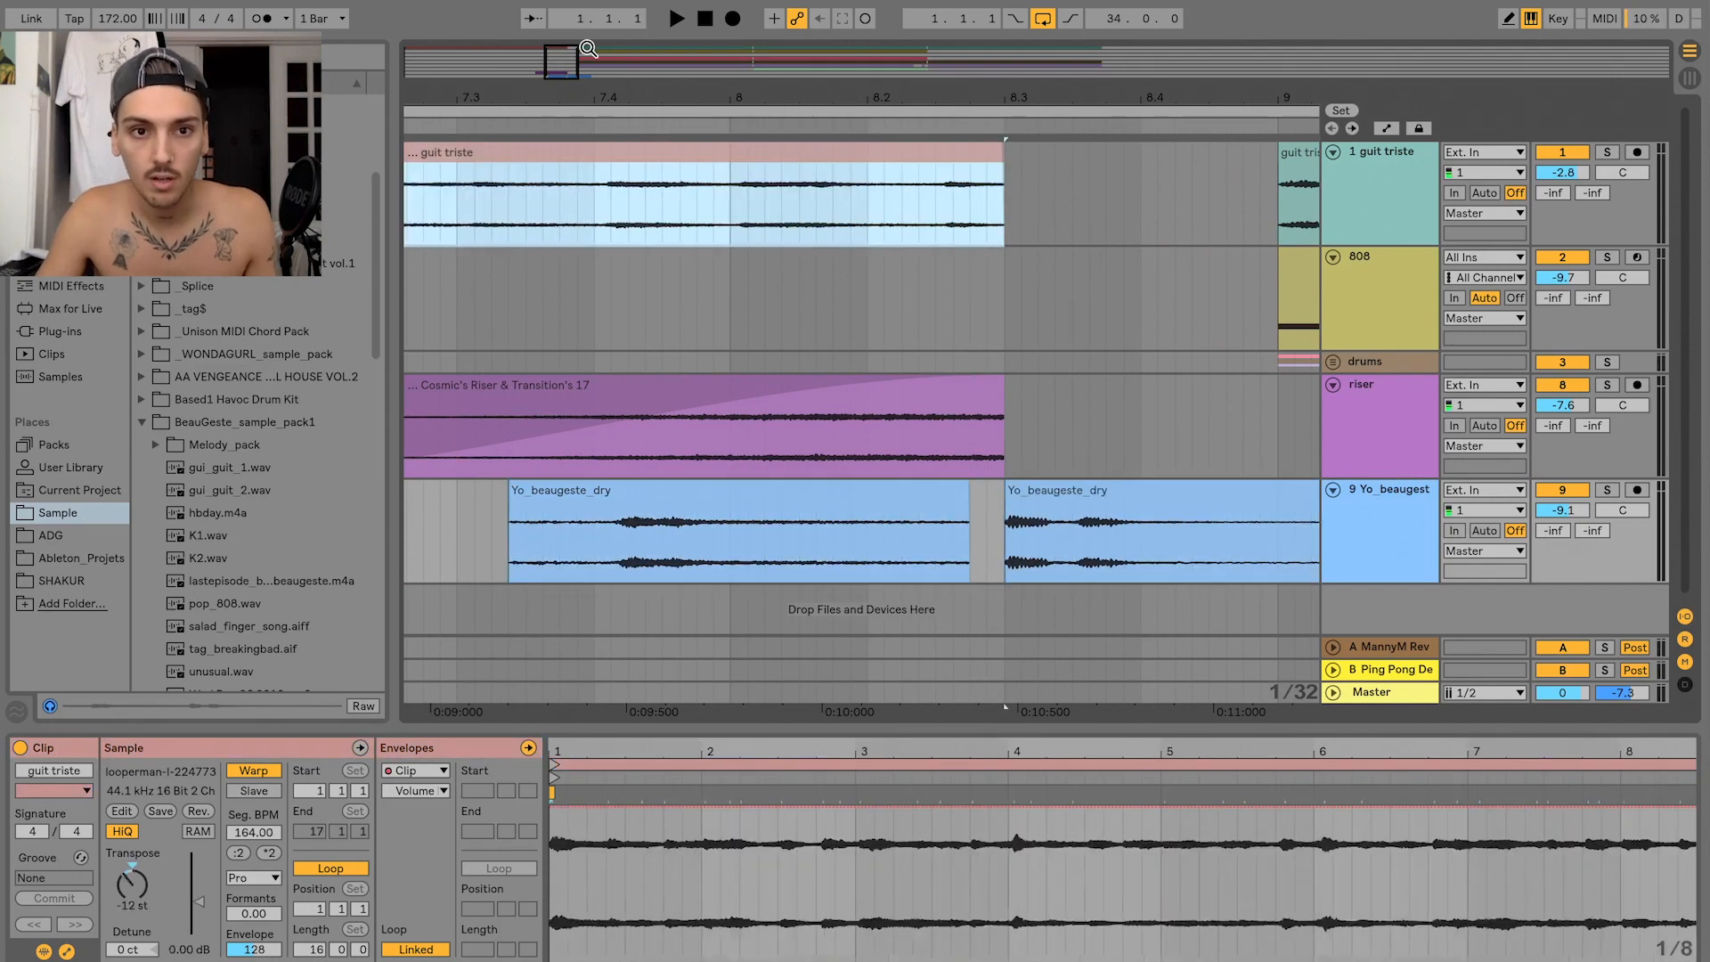
key("minus")
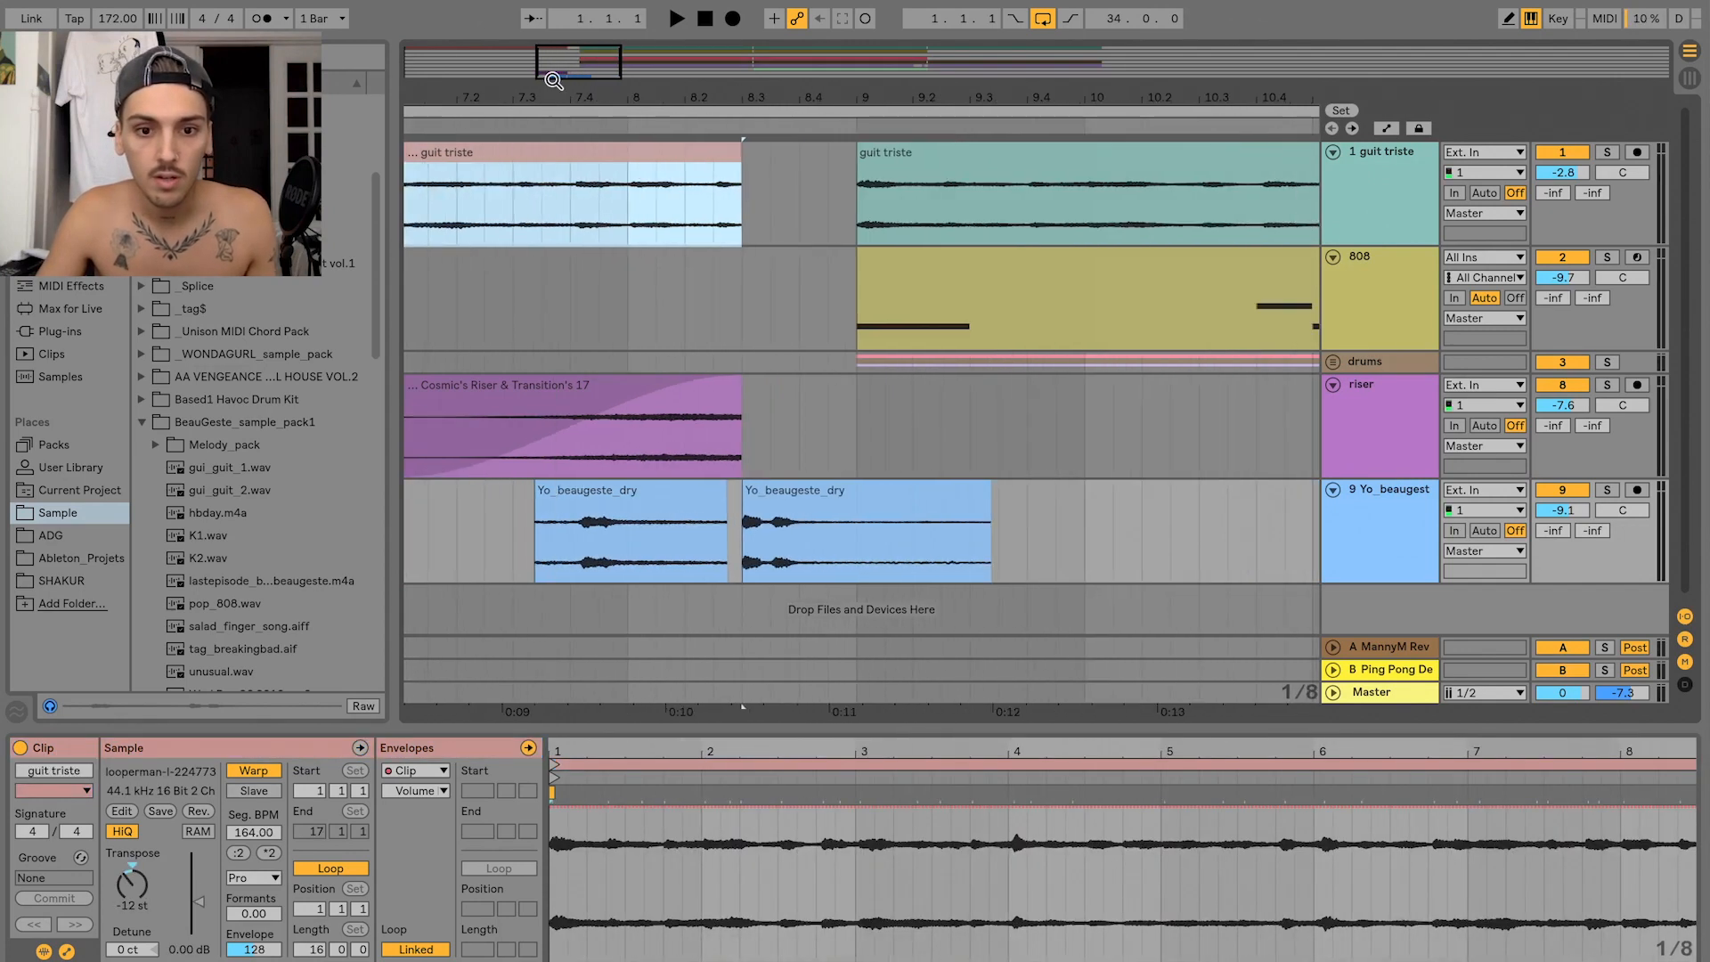
left_click(1566, 489)
key("minus")
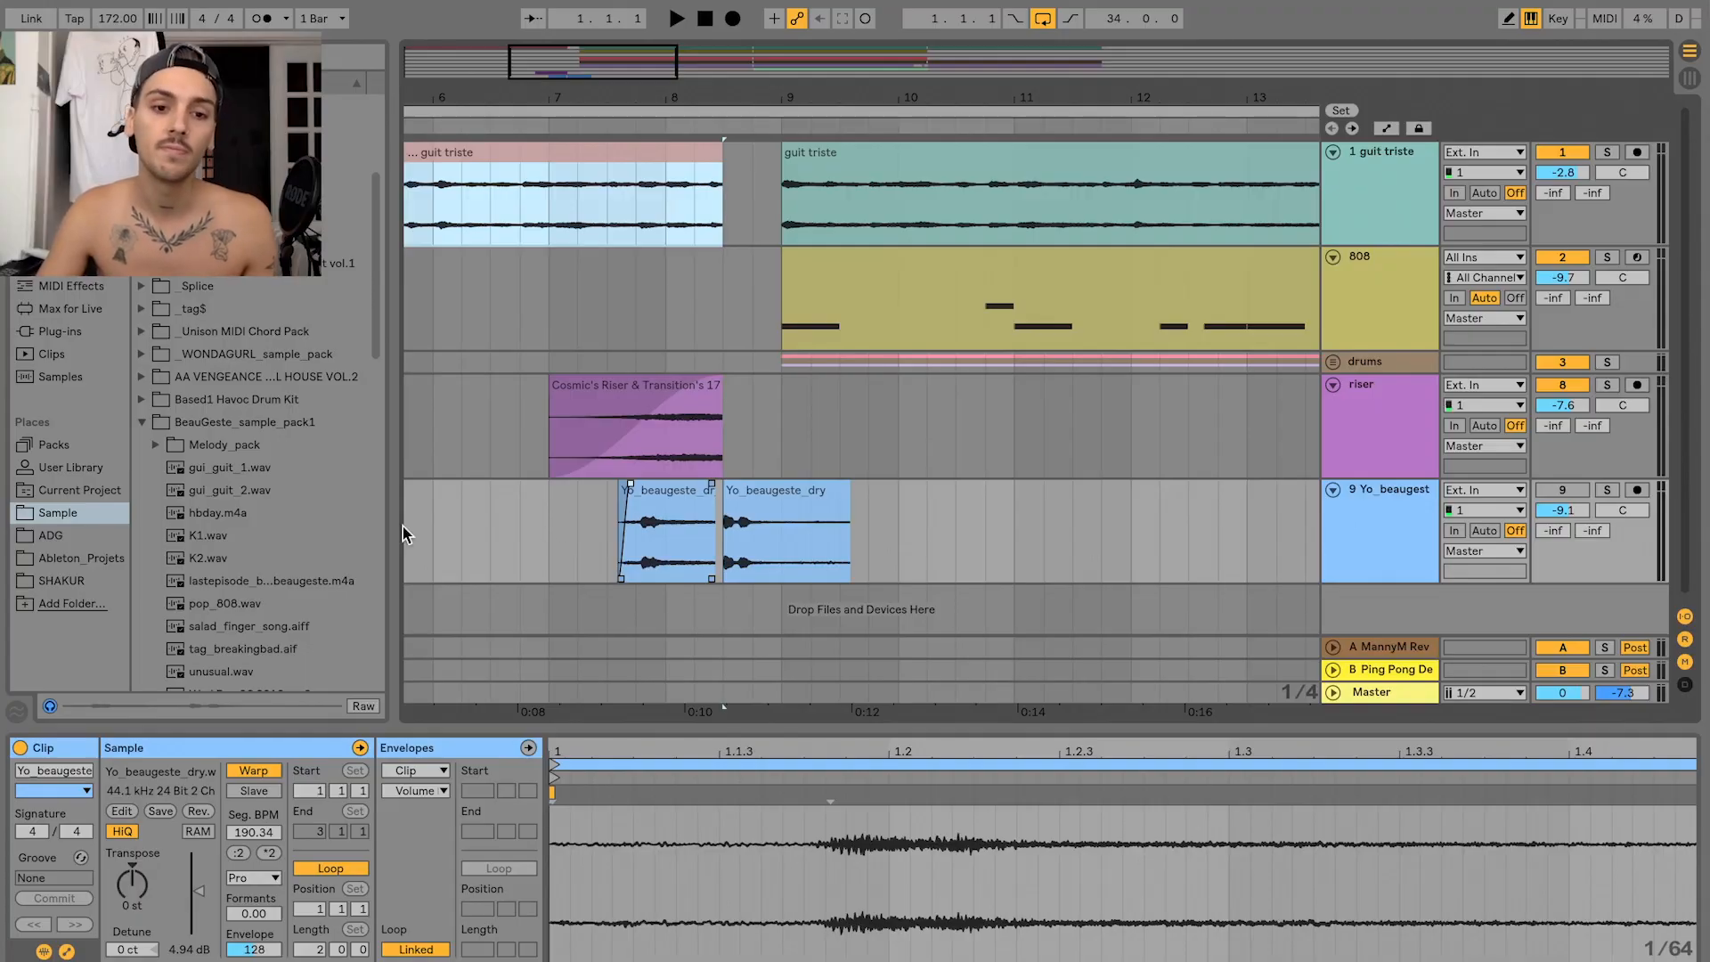
- Play the intro transition from before bar 6 with the Yo_beaugeste track muted
left_click(405, 527)
key("space")
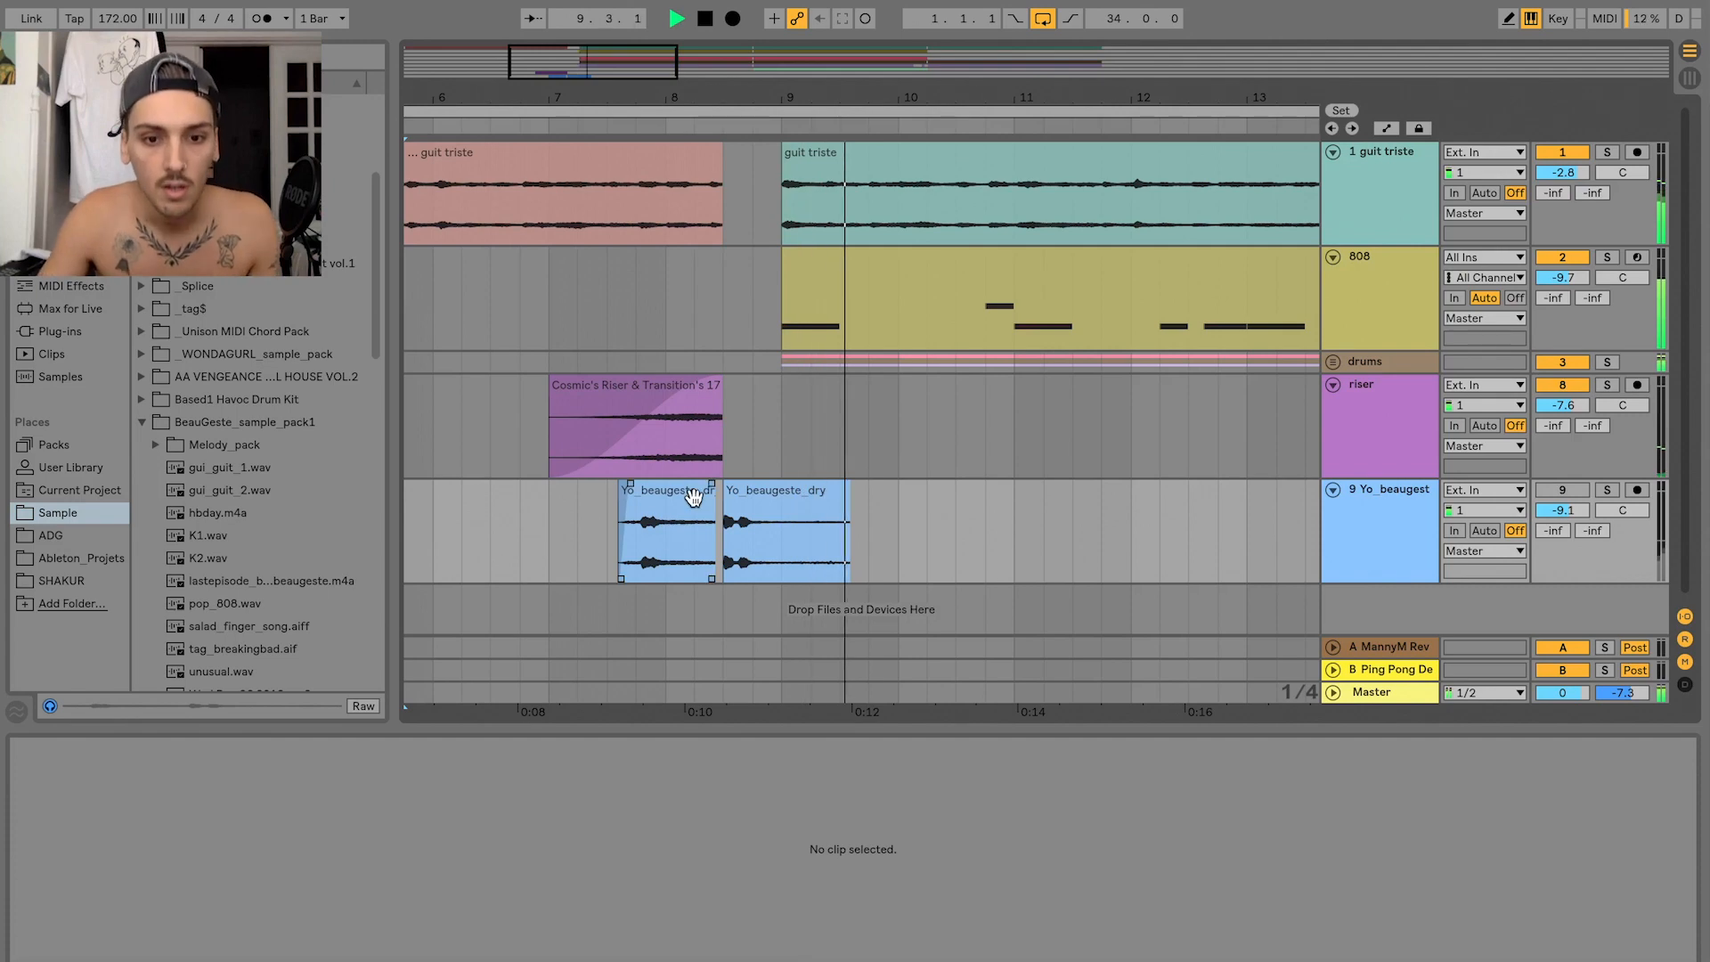
key("space")
- Close the gap between the two Yo_beaugeste_dry clips at 8.3 and reactivate their track
left_click_drag(584, 103, 584, 141)
mouse_move(758, 509)
left_mouse_down()
mouse_move(680, 510)
mouse_move(787, 511)
left_mouse_up()
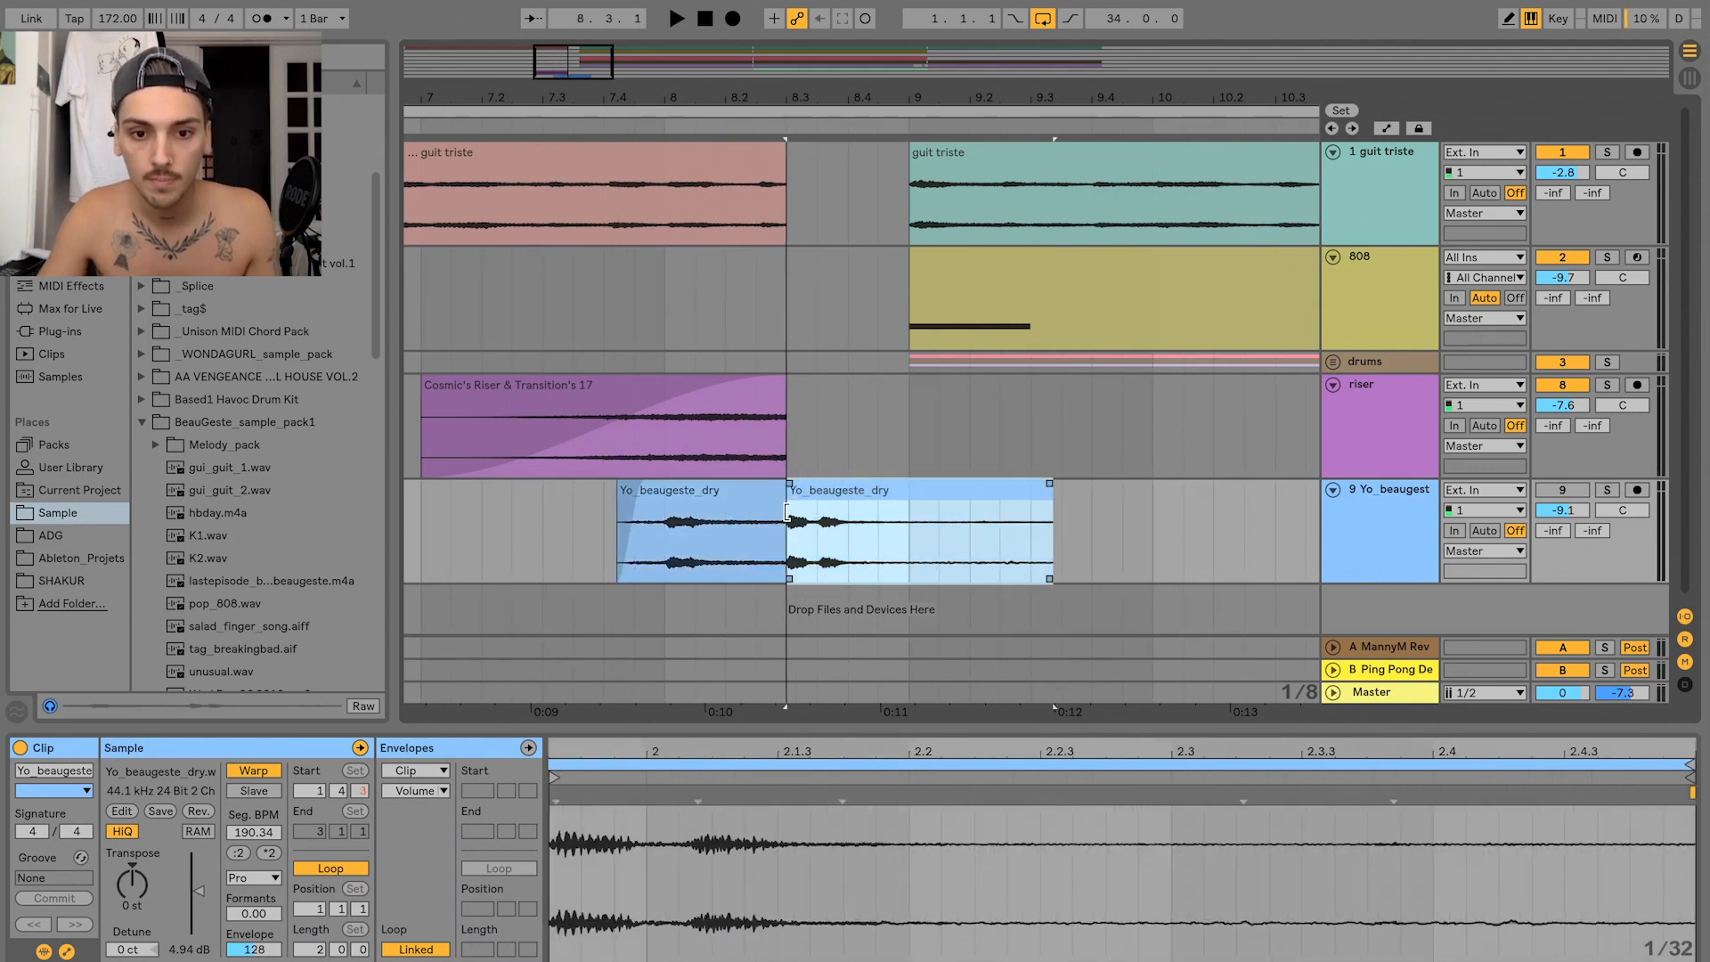
scroll(1112, 483, "left", 3)
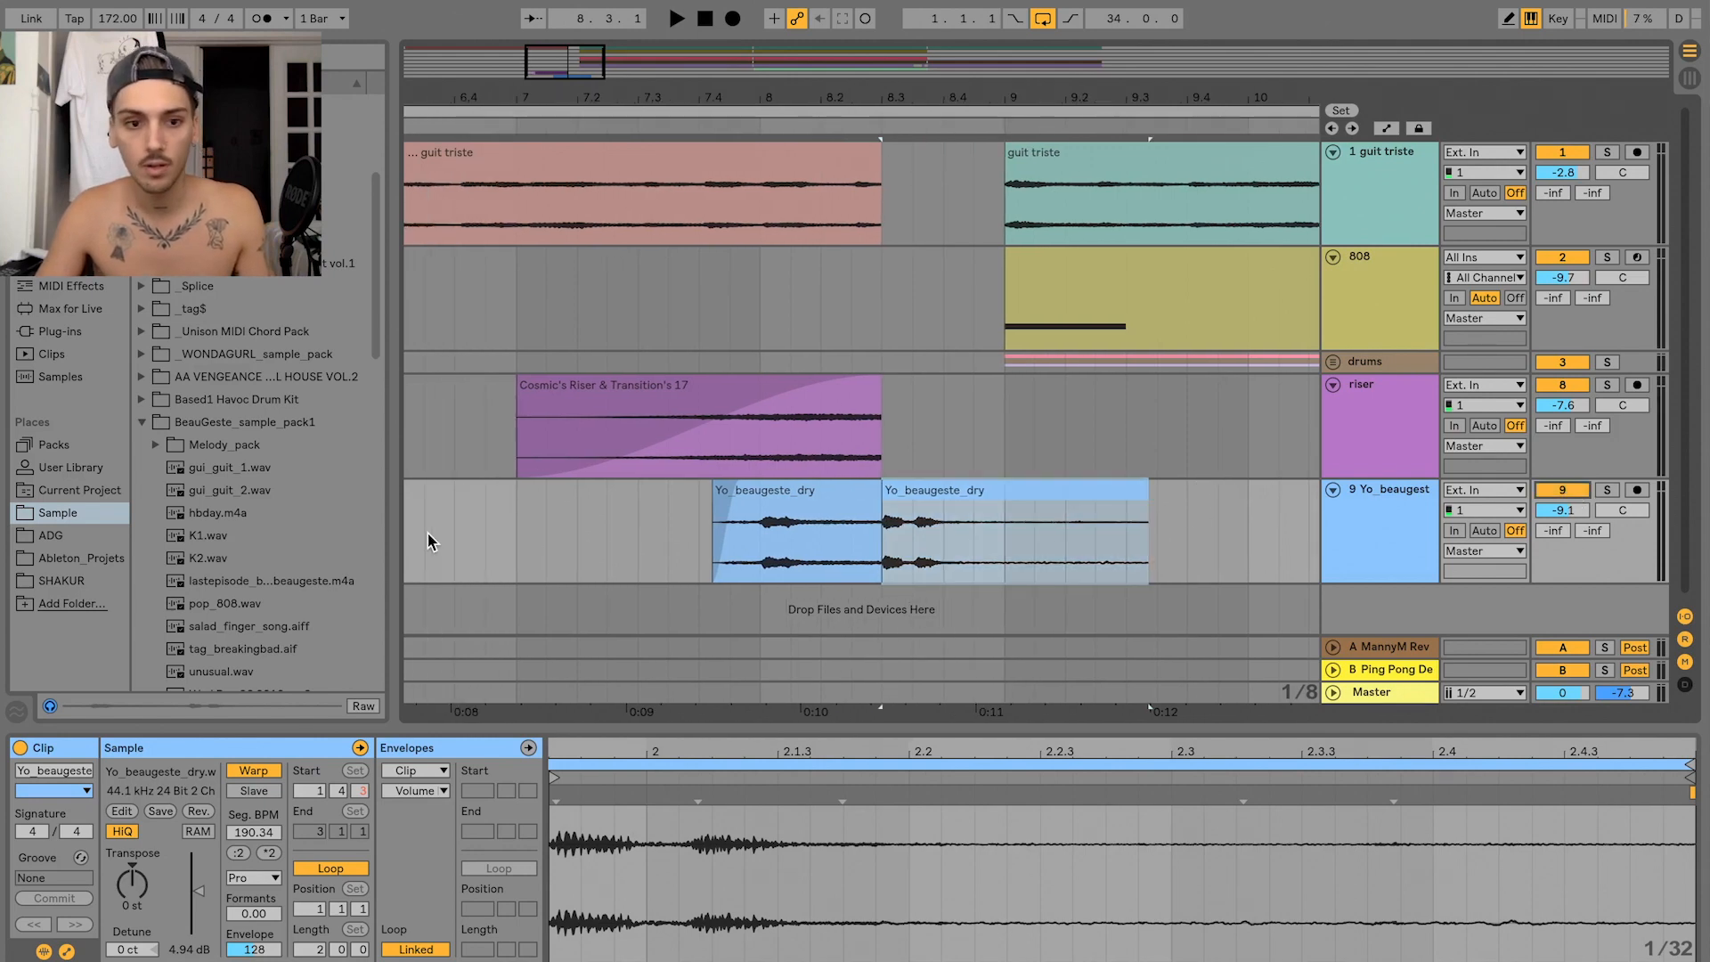
- Lengthen the first Yo_beaugeste_dry clip's fade-in slightly and set the track's volume to -6.7 dB during playback
left_click(428, 541)
key("space")
left_click_drag(739, 493, 750, 492)
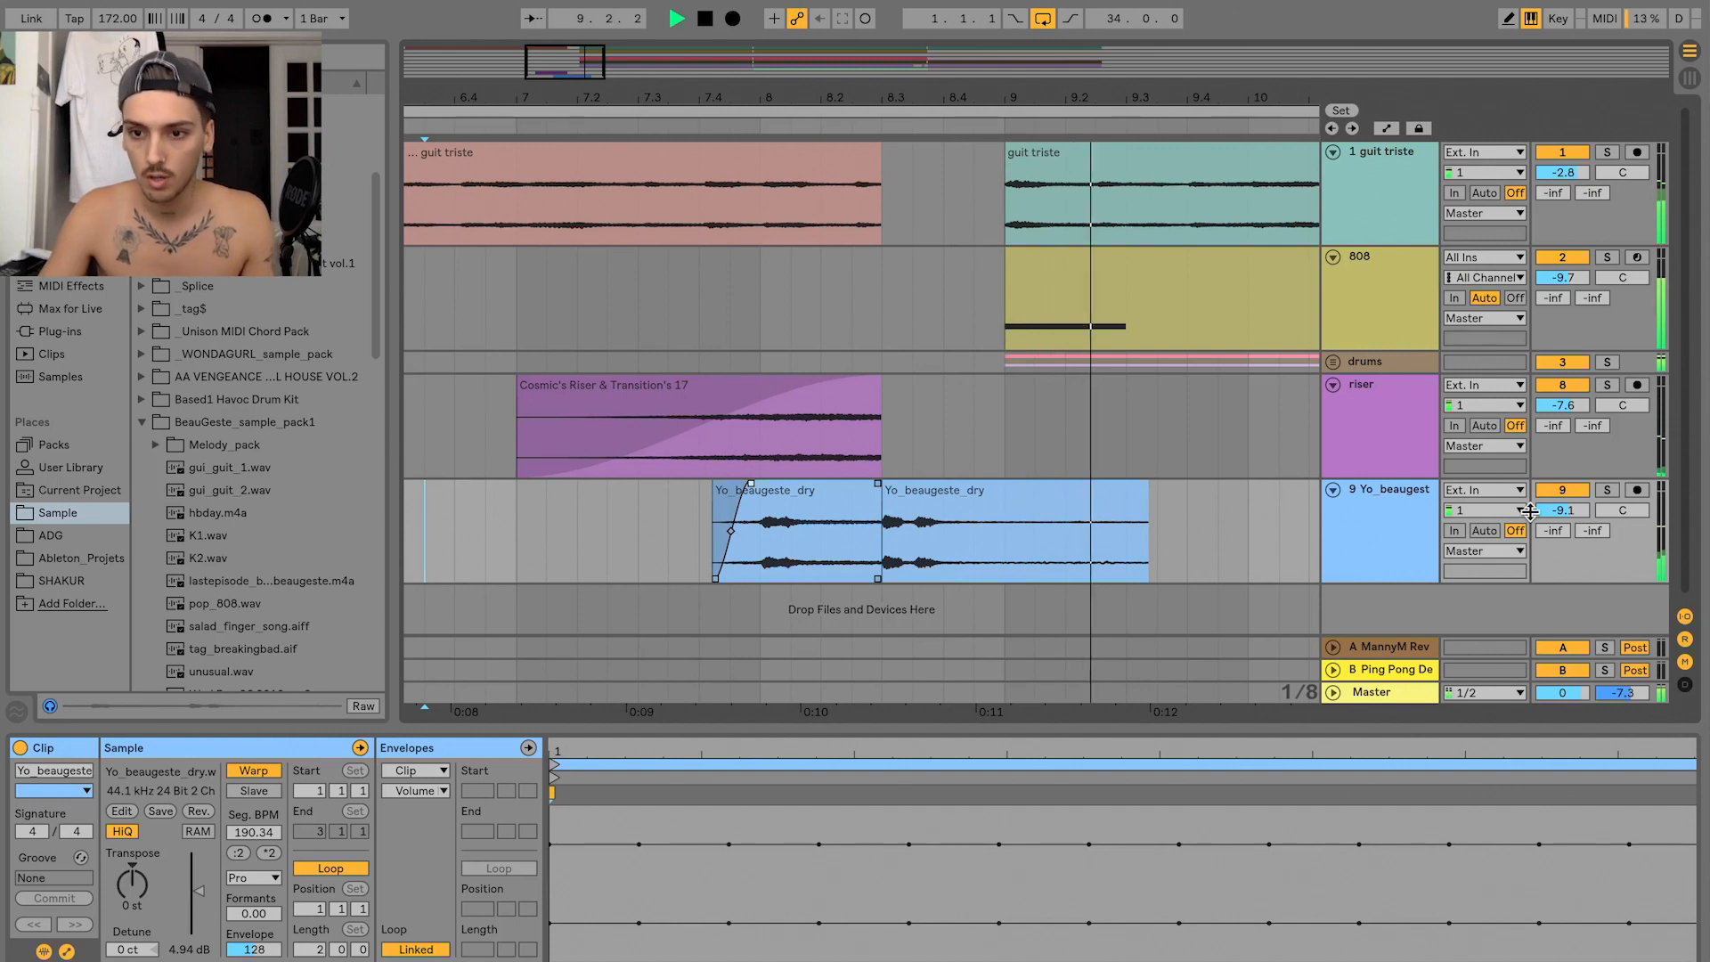
left_click_drag(1563, 511, 1564, 502)
- Add EQ Eight to the Yo_beaugeste track, cutting lows from just above 100 Hz and boosting 3.84 dB at 4.64 kHz
left_click(1408, 524)
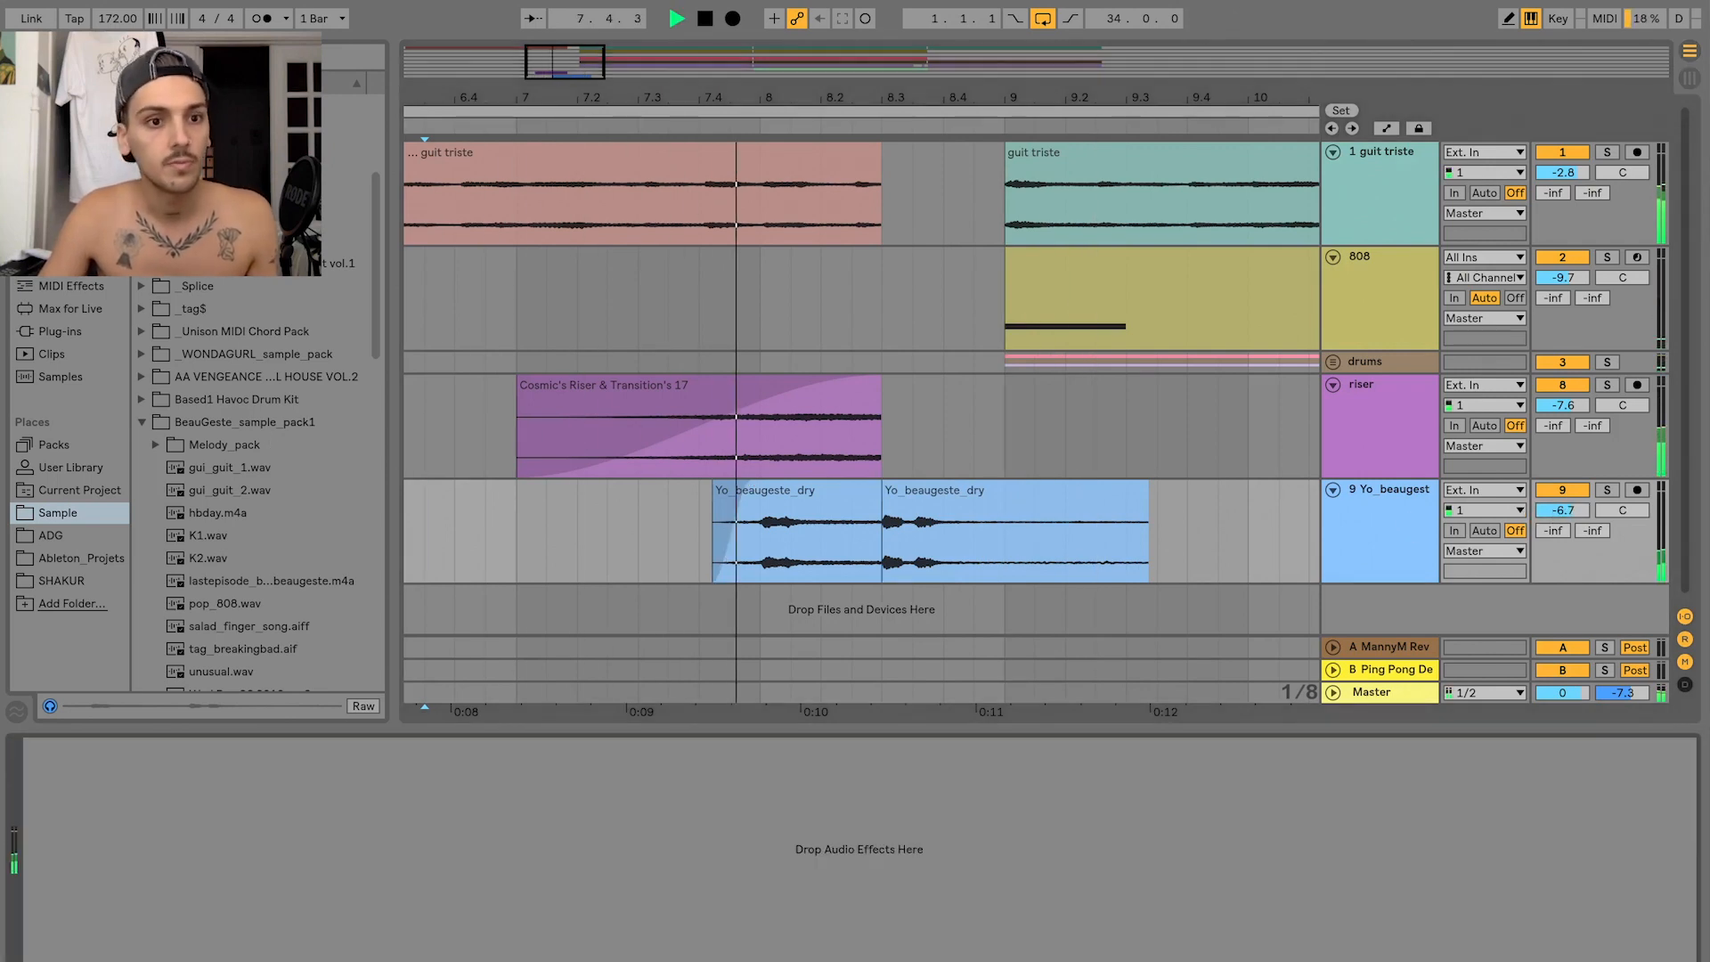
left_click(71, 264)
double_click(201, 105)
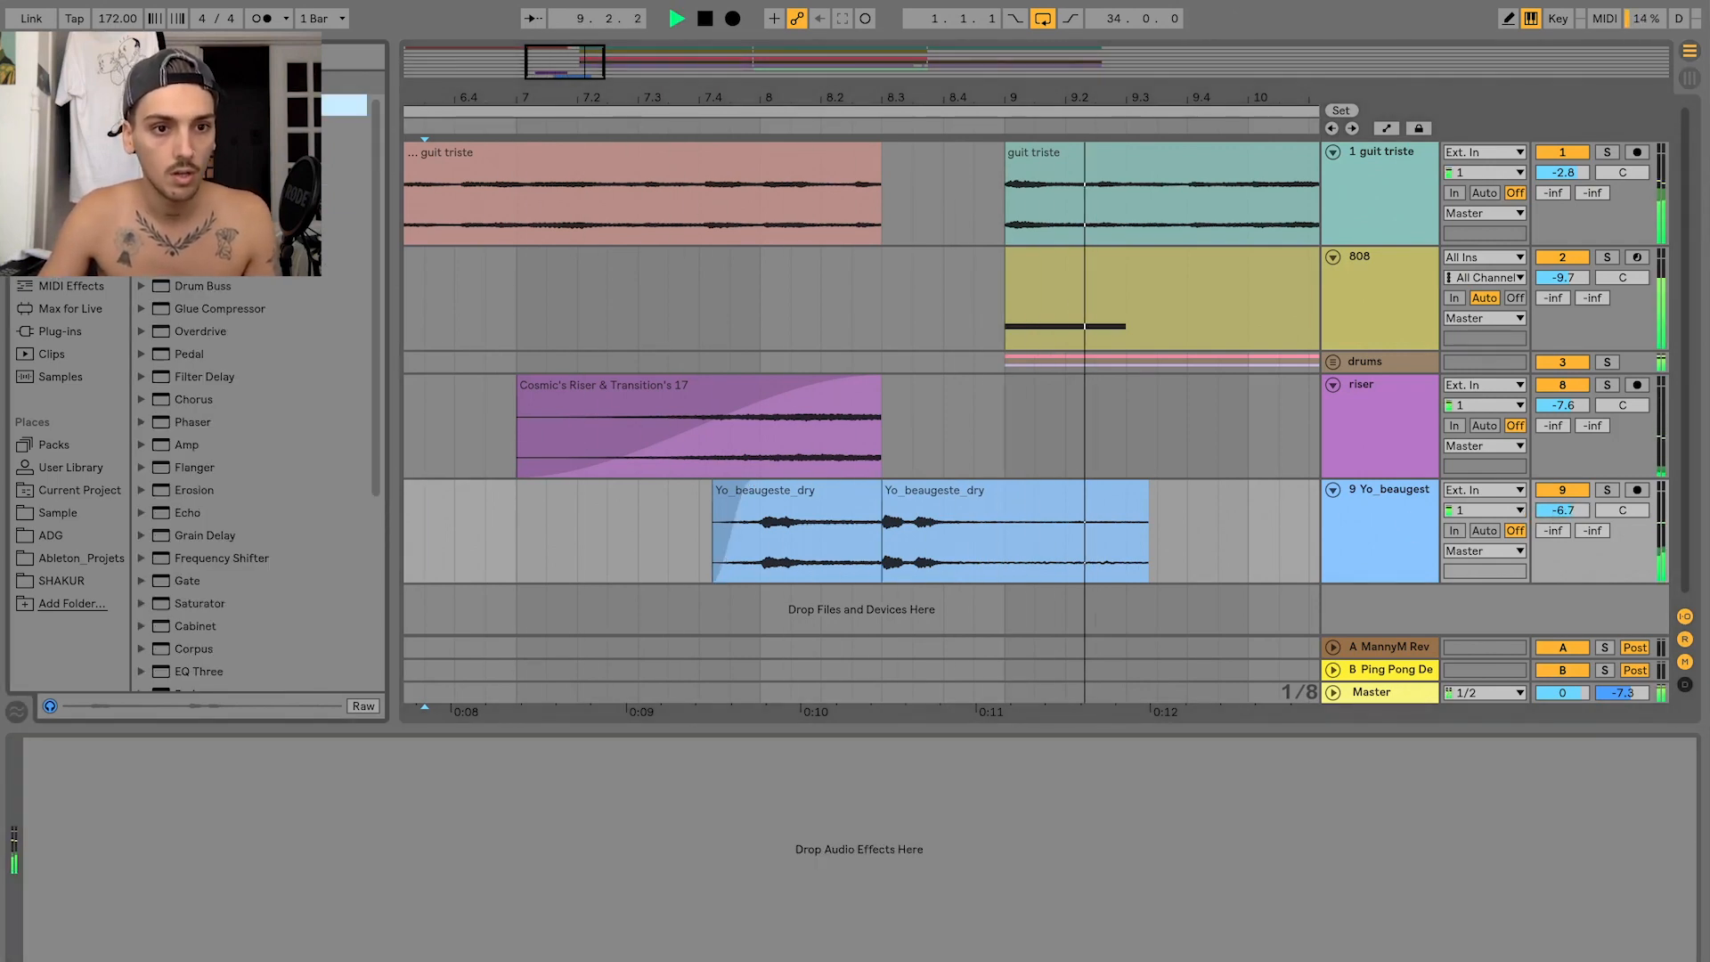
key("space")
key("space")
left_click_drag(93, 855, 227, 870)
left_click_drag(349, 838, 436, 819)
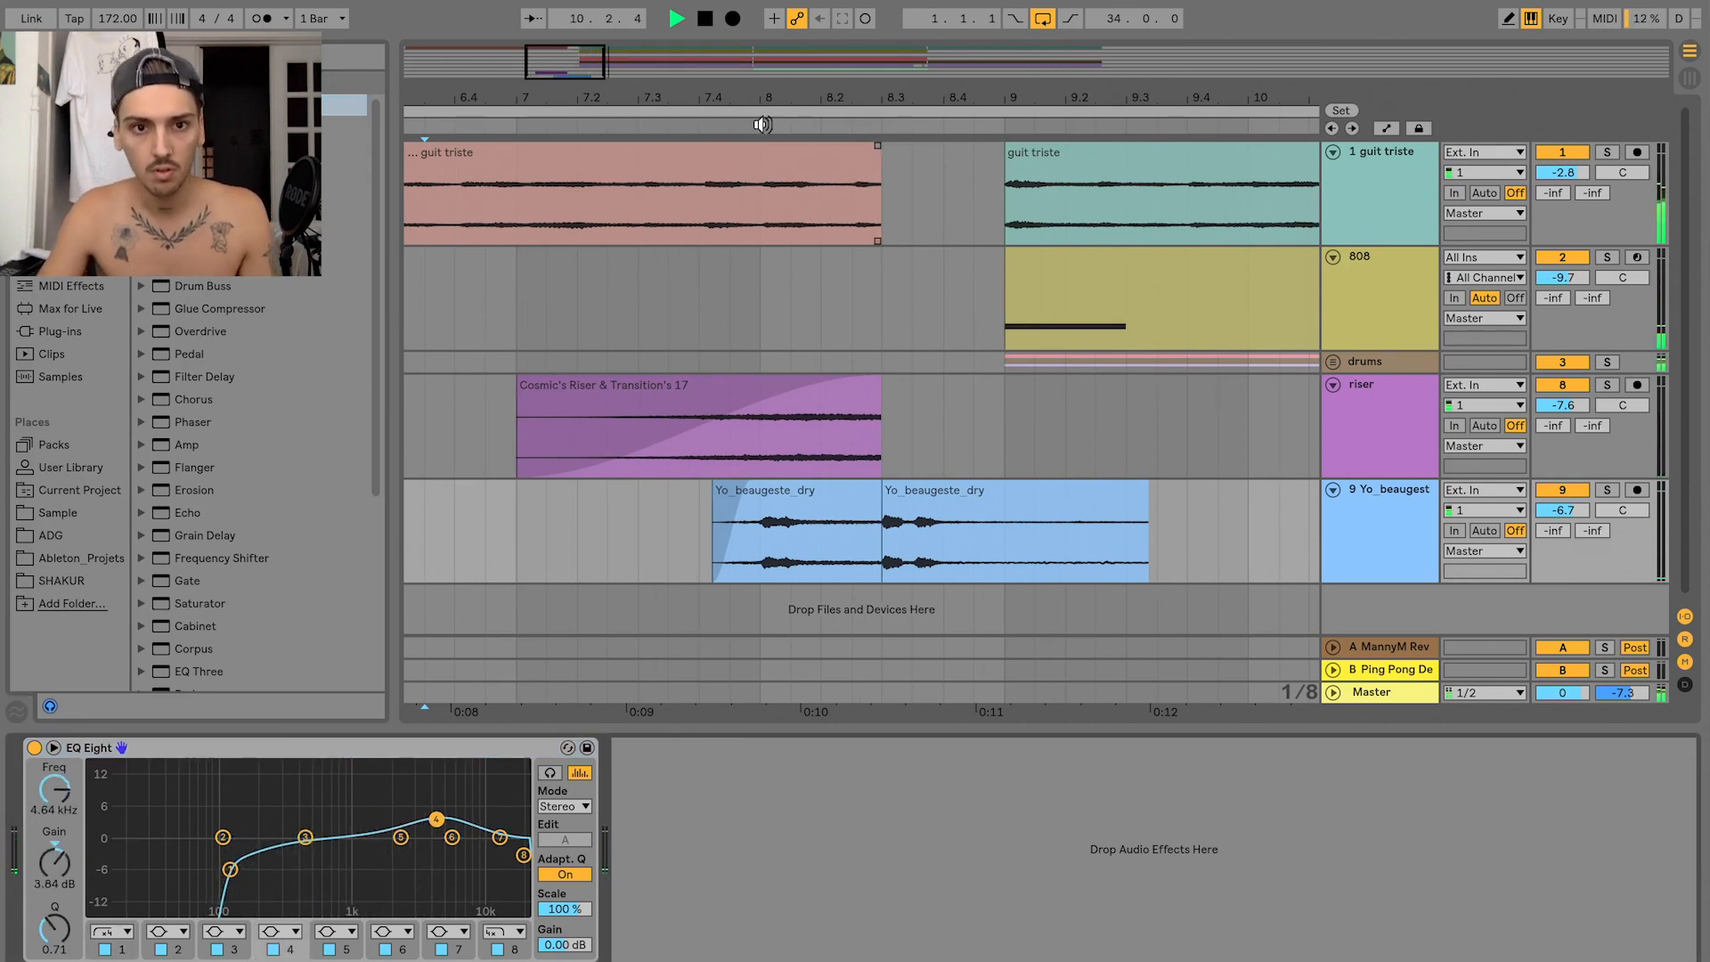
- View the whole arrangement during playback, stop it around bar 30, and switch to OBS
left_click_drag(759, 97, 759, 23)
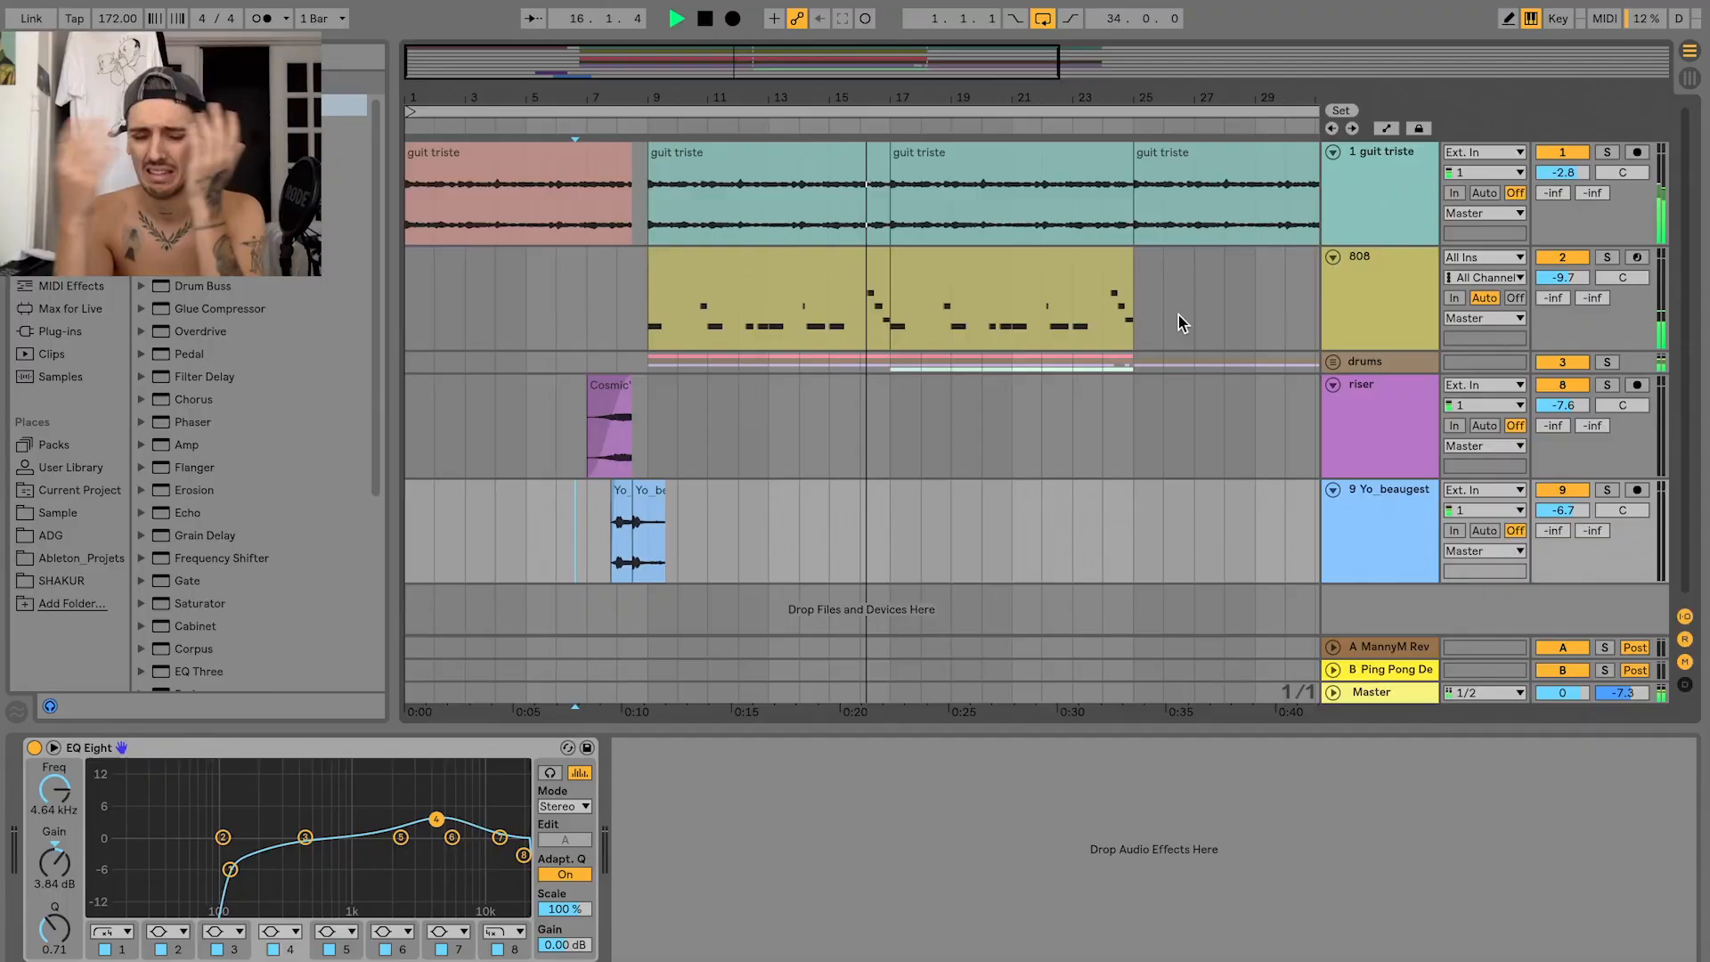
key("super+Tab")
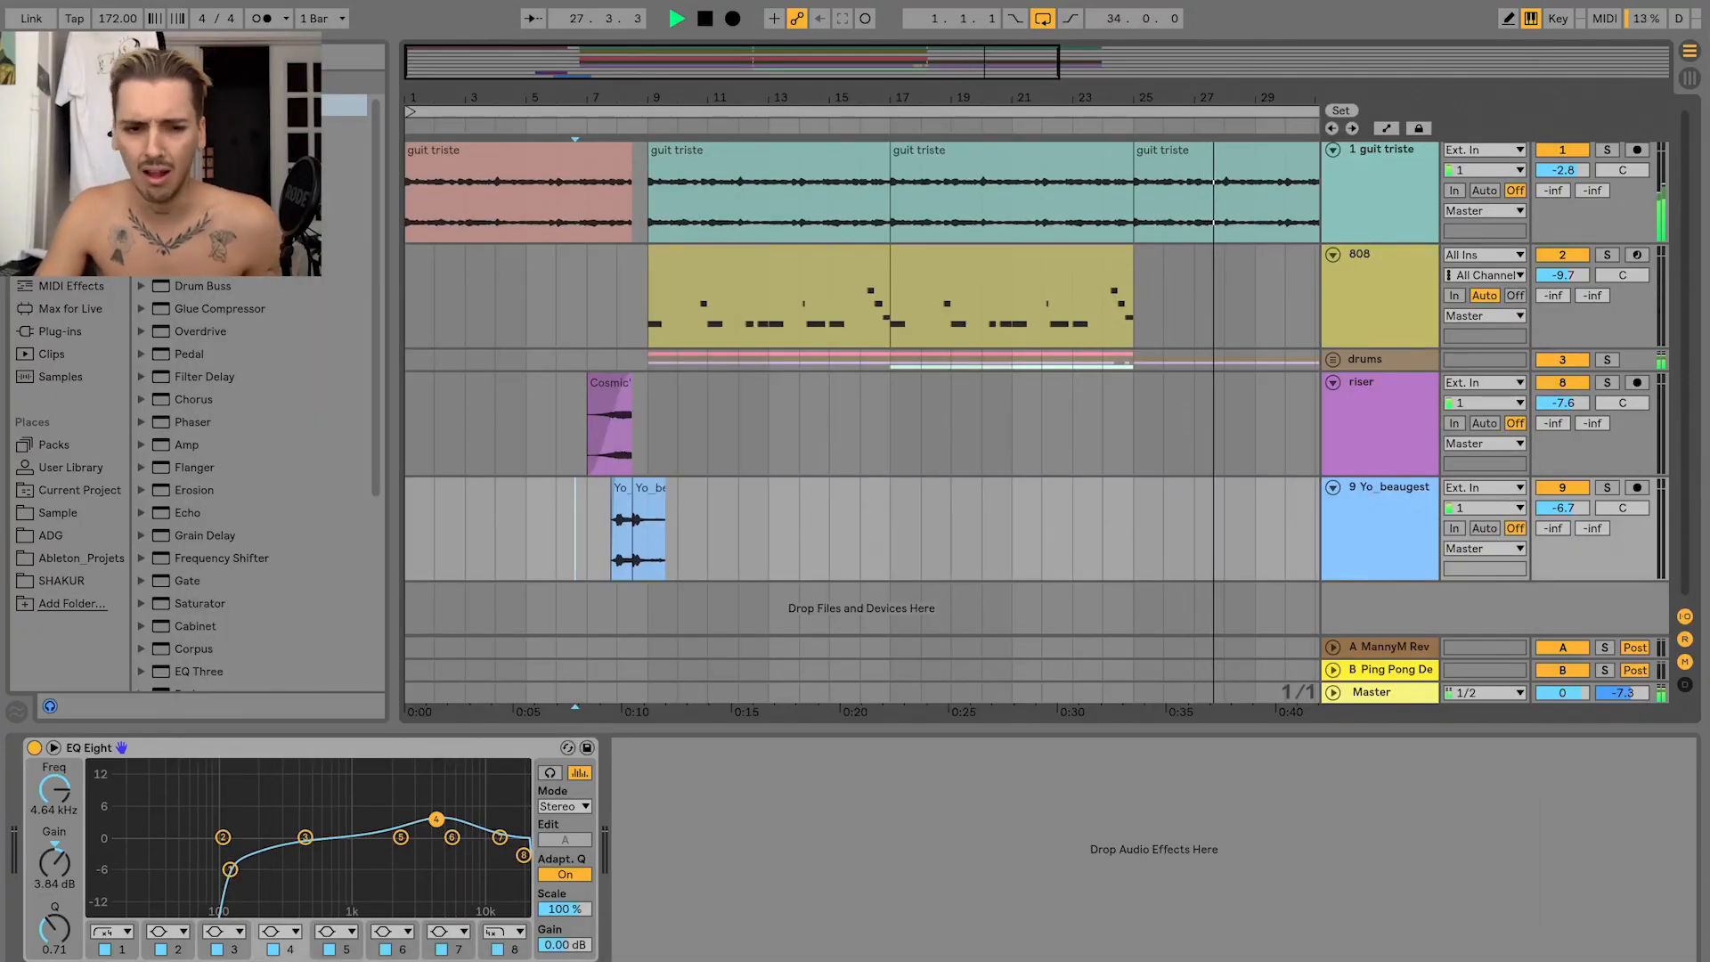
key("super+Tab")
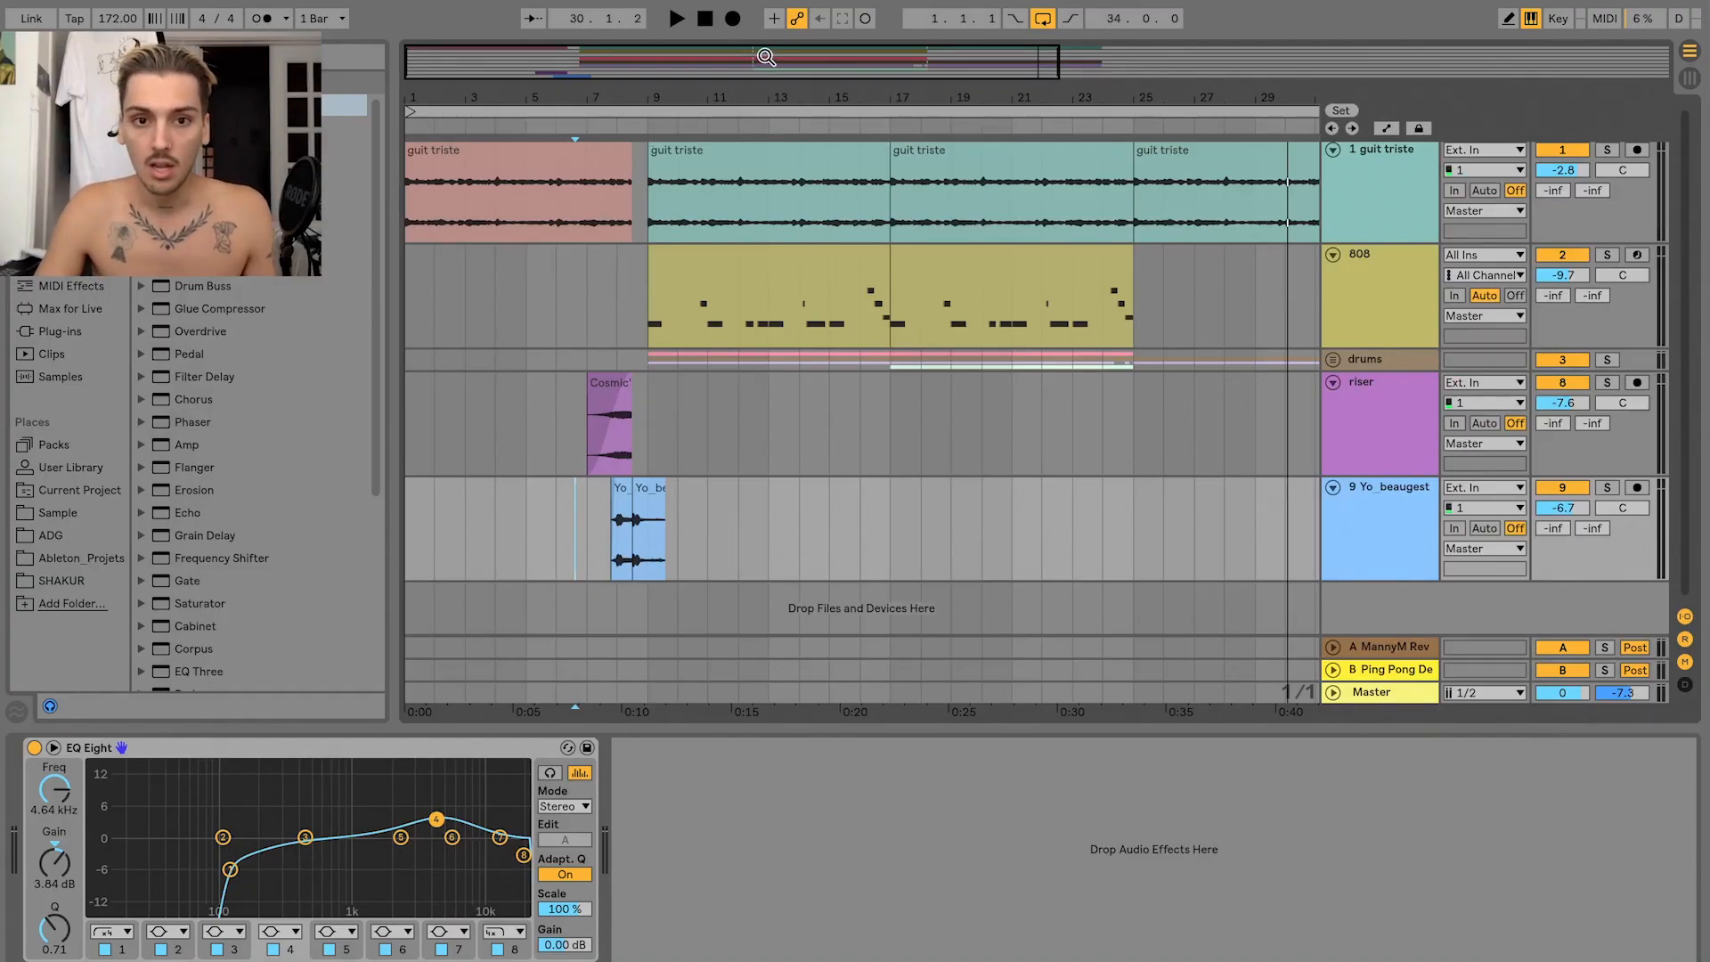
left_click_drag(766, 57, 948, 59)
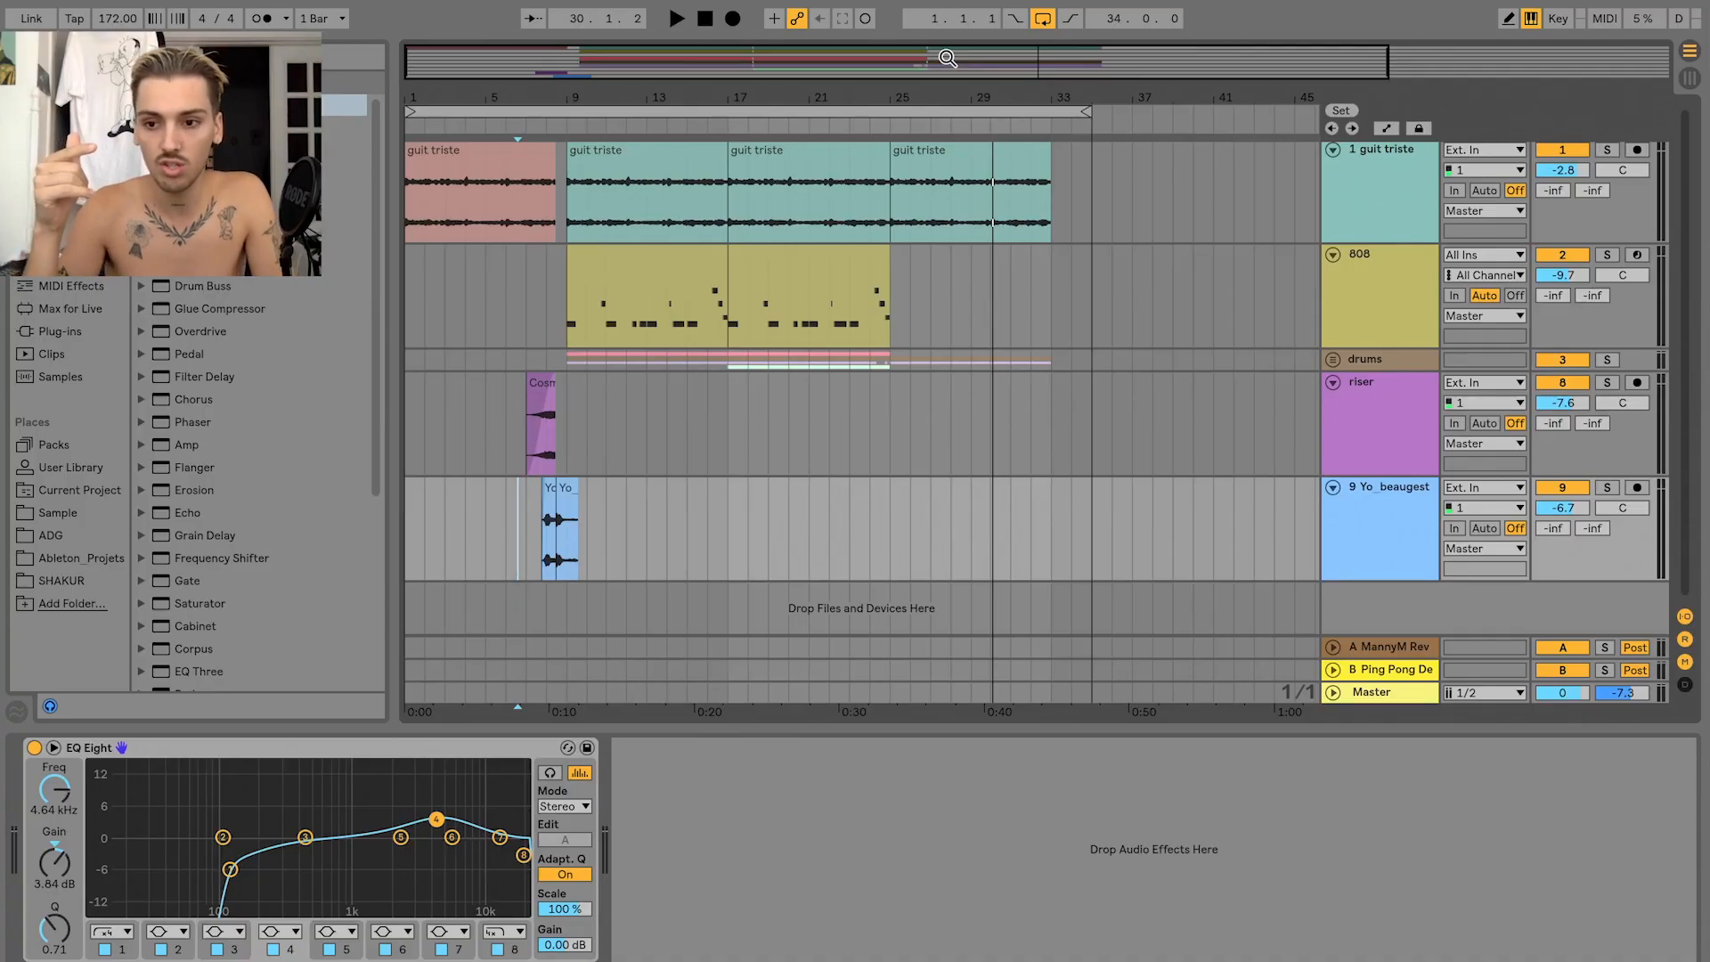
key("super+Tab")
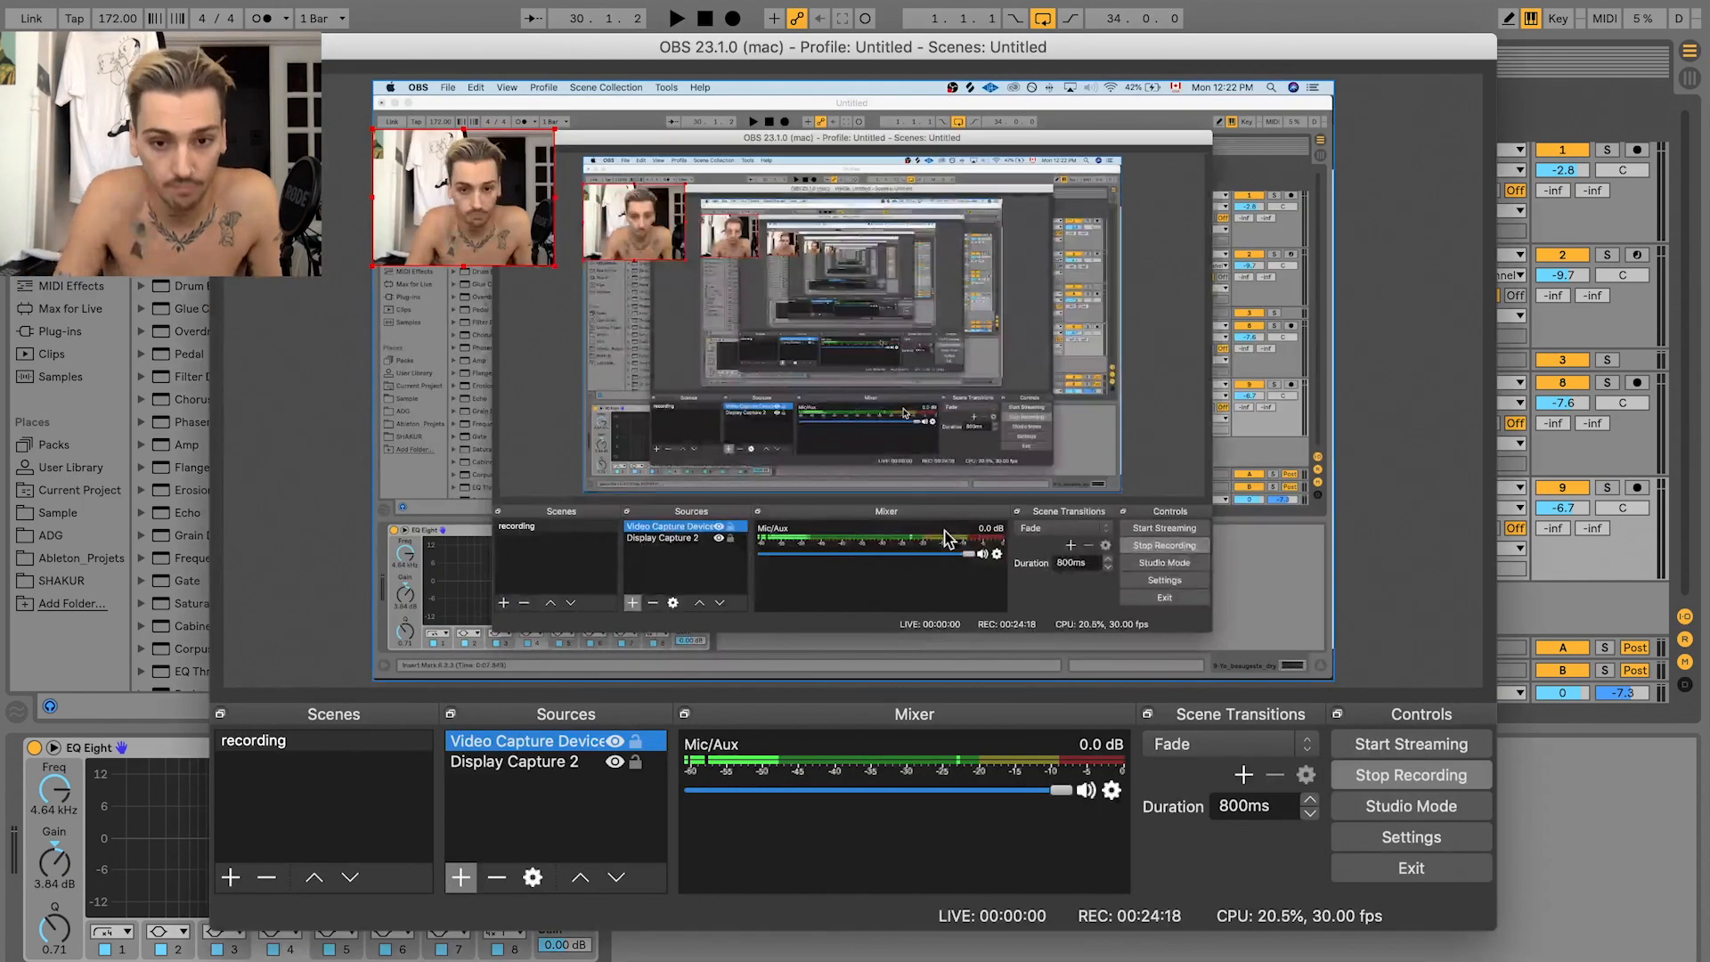